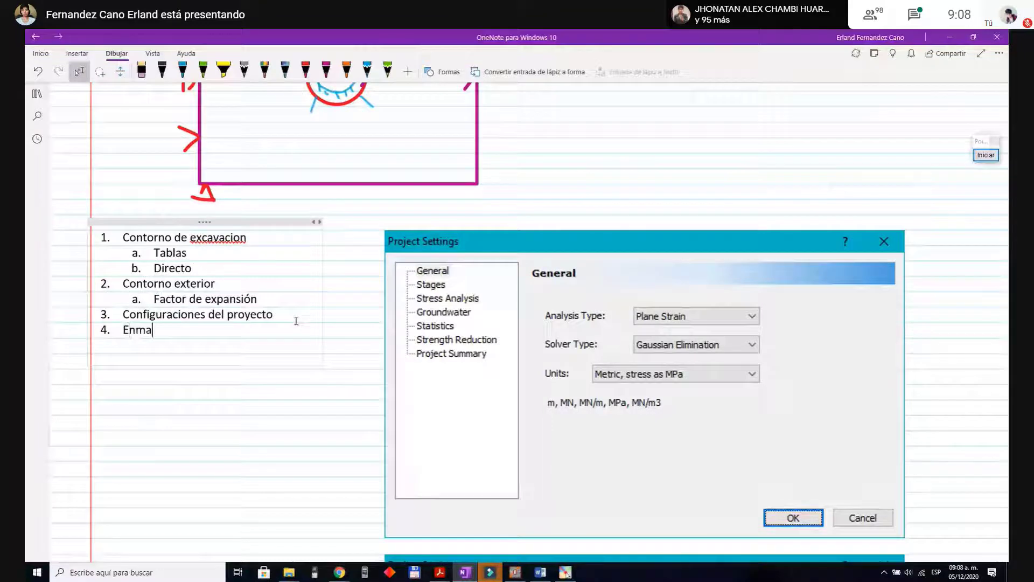
Step: Complete the fourth item of the numbered list as "Enmallado o malla de elementos finitos"
{"action": "type", "text": "do"}
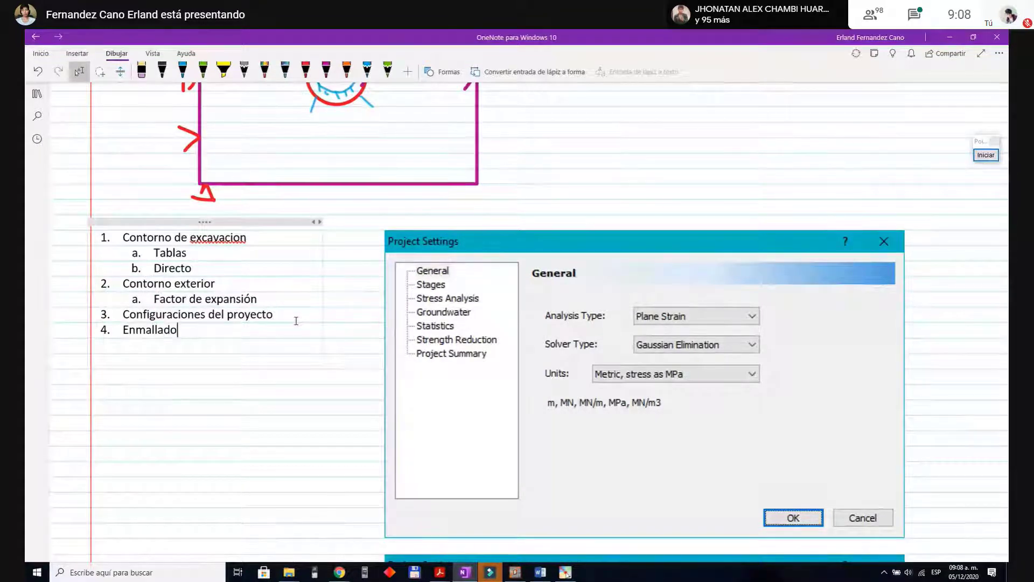
{"action": "type", "text": " o"}
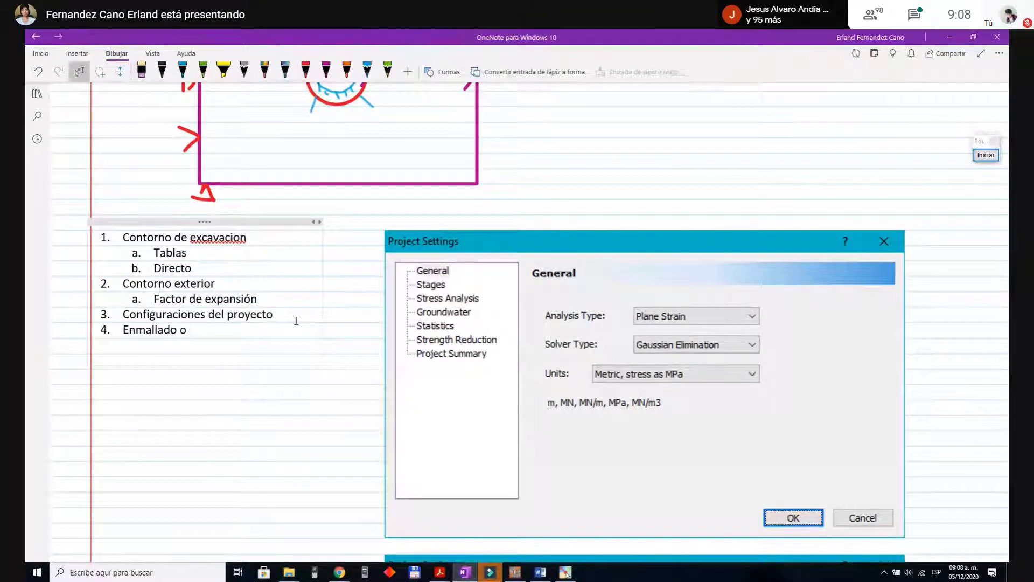
{"action": "type", "text": " malla"}
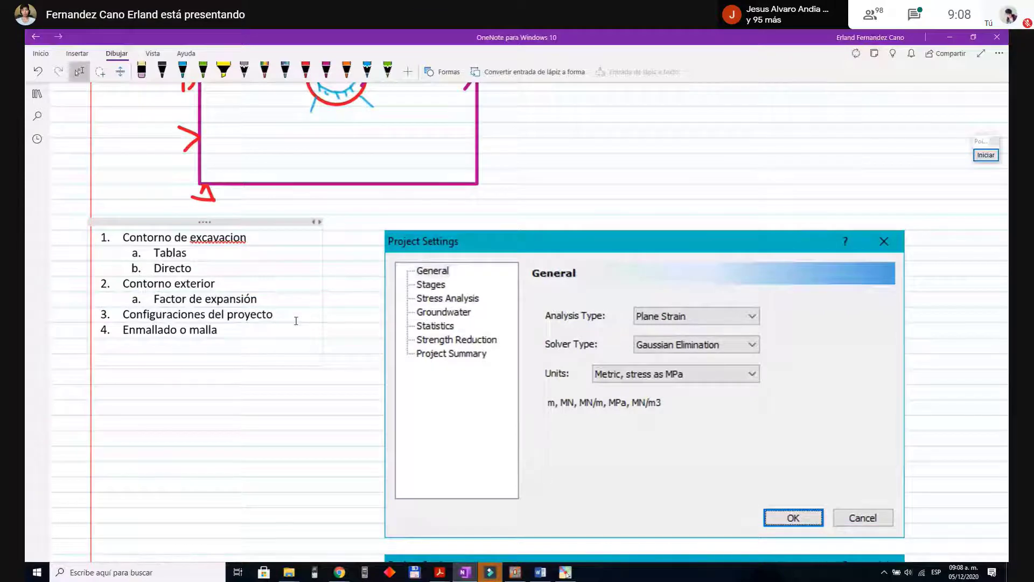
{"action": "type", "text": " de elemet"}
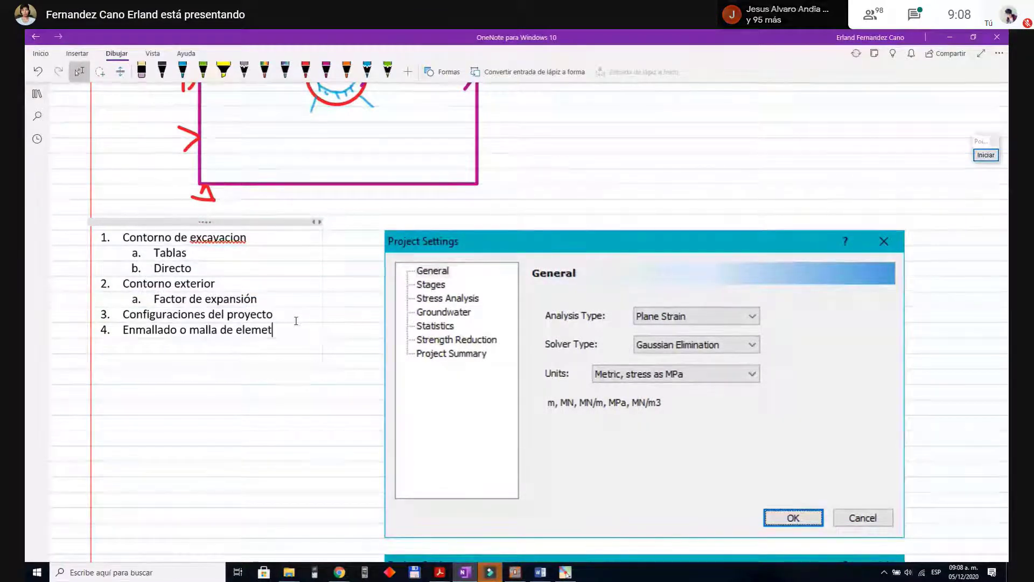
{"action": "type", "text": "os f"}
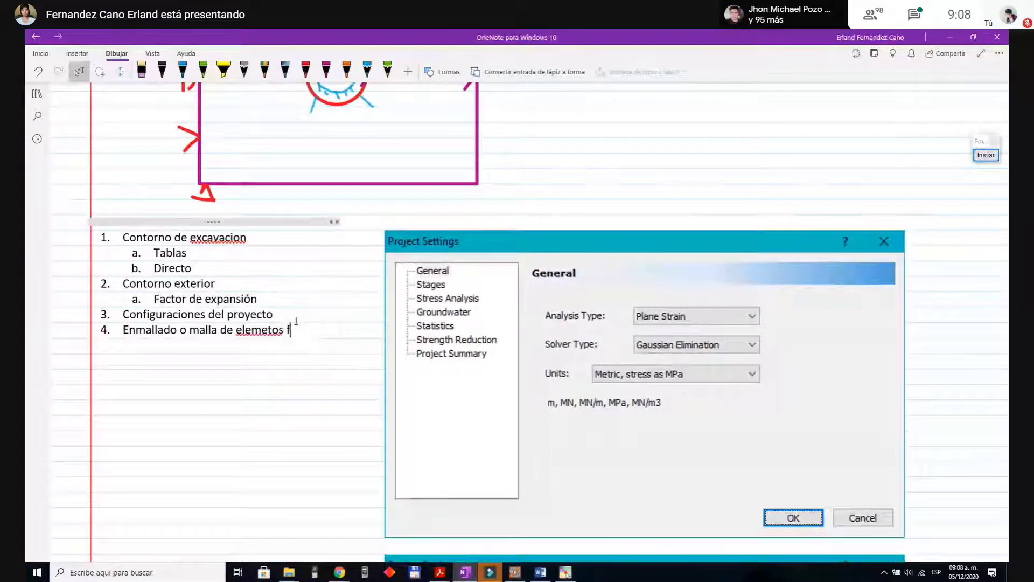
{"action": "type", "text": "initos"}
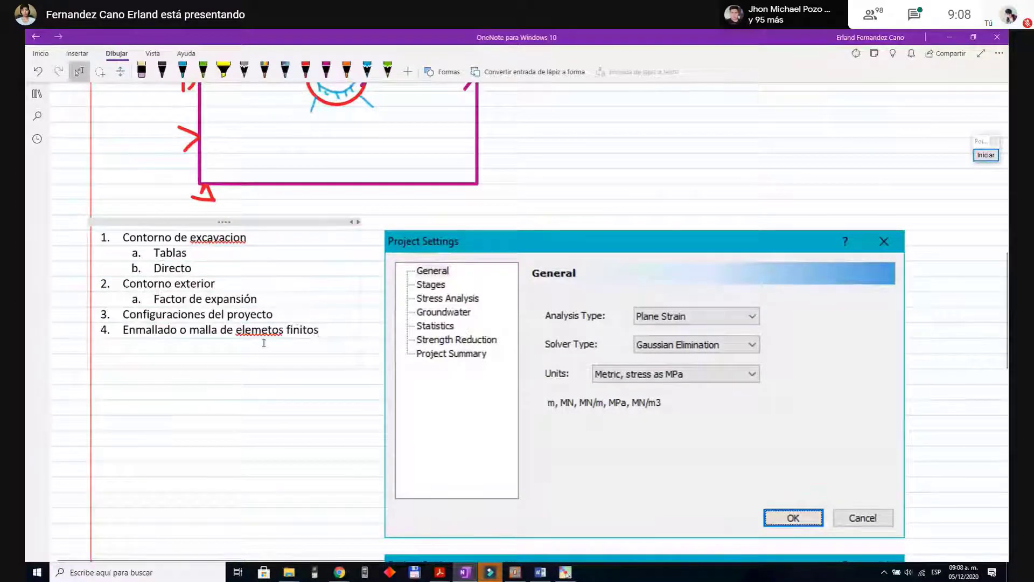
{"action": "key", "text": "Left"}
{"action": "key", "text": "Left"}
{"action": "key", "text": "Left"}
{"action": "key", "text": "Left"}
{"action": "key", "text": "Left"}
{"action": "key", "text": "Left"}
{"action": "key", "text": "Left"}
{"action": "key", "text": "Left"}
{"action": "key", "text": "Left"}
{"action": "key", "text": "Left"}
{"action": "key", "text": "Left"}
{"action": "type", "text": "n"}
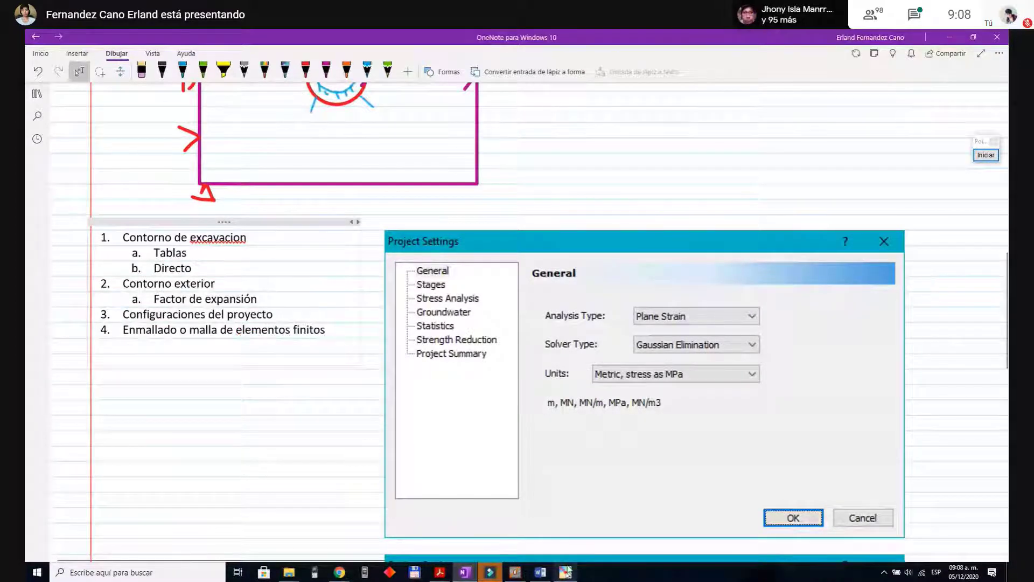
Step: Switch to Phase2, open the Mesh Setup dialog for the tunnel model and move it slightly
{"action": "left_click", "coordinate": [515, 572]}
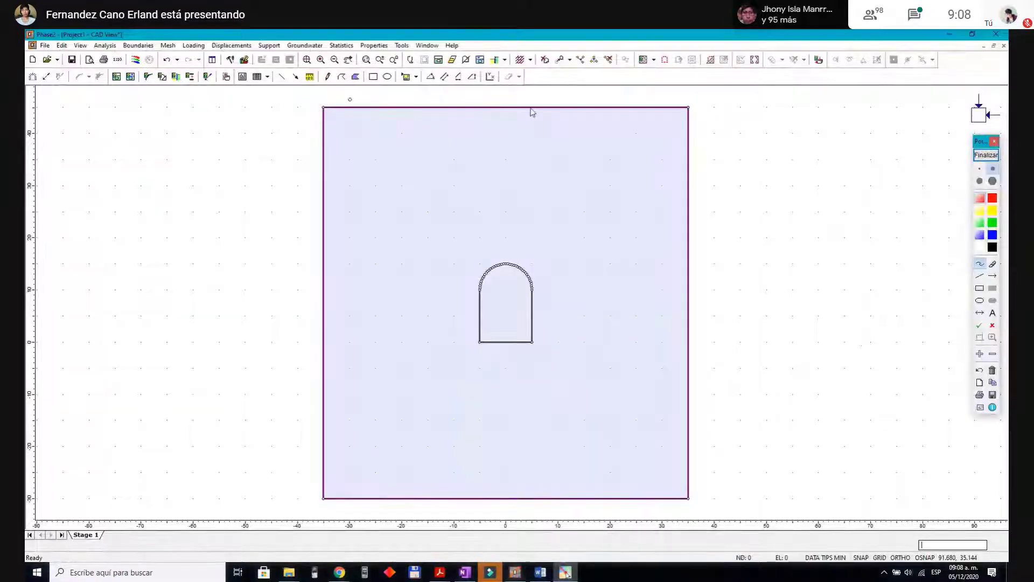
{"action": "key", "text": "super+plus"}
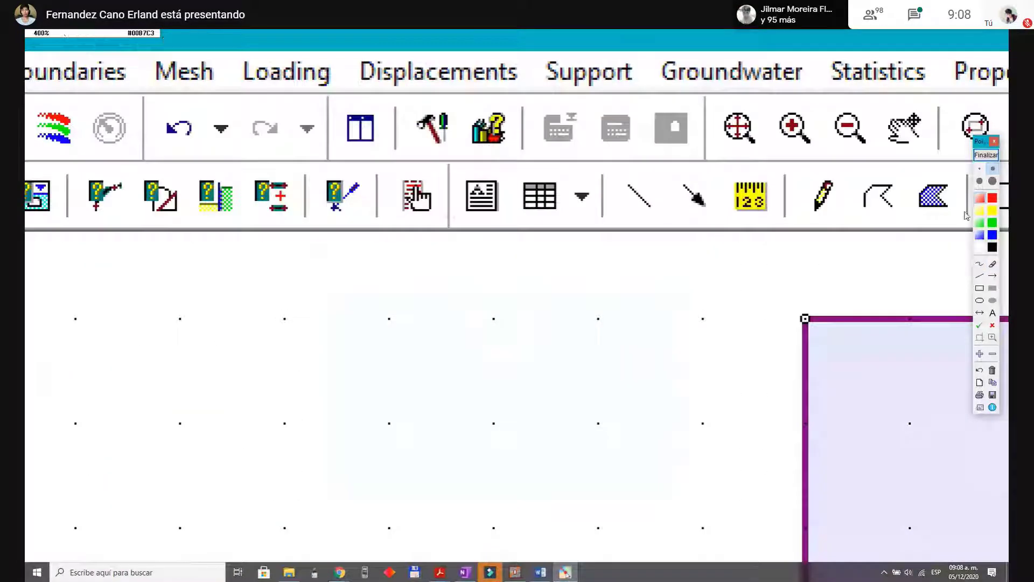
{"action": "key", "text": "super+Escape"}
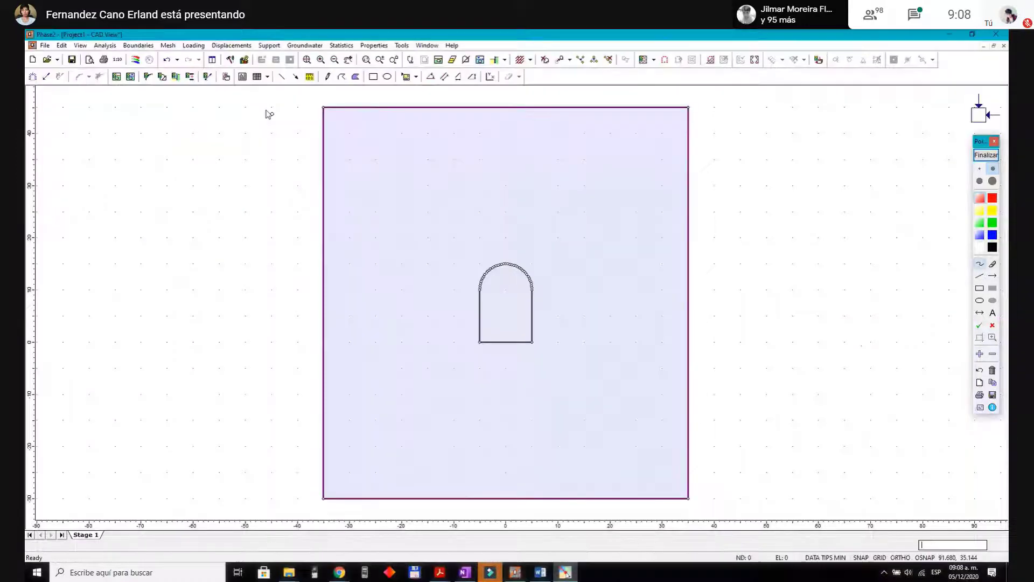
{"action": "key", "text": "super+plus"}
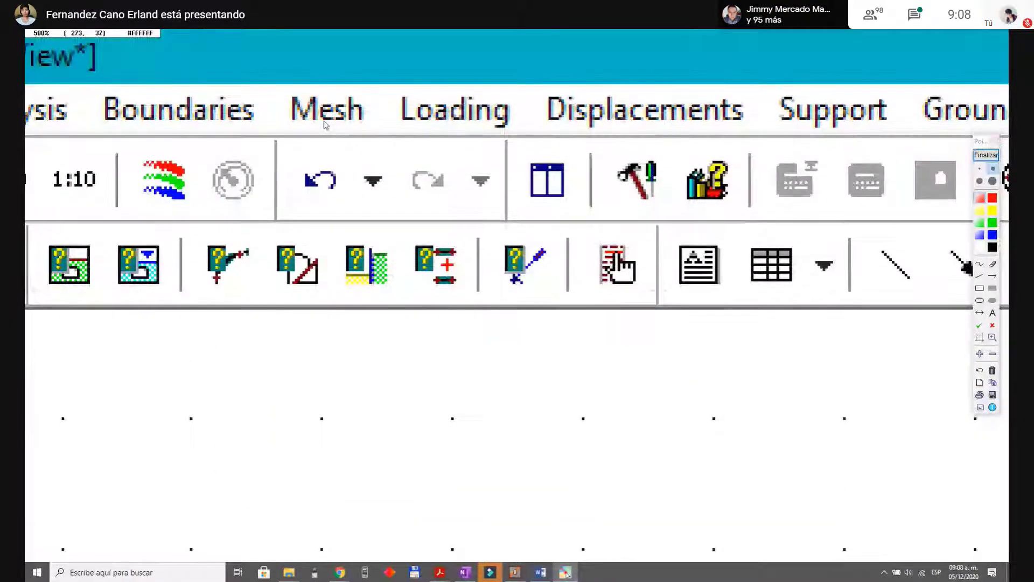
{"action": "left_click", "coordinate": [986, 154]}
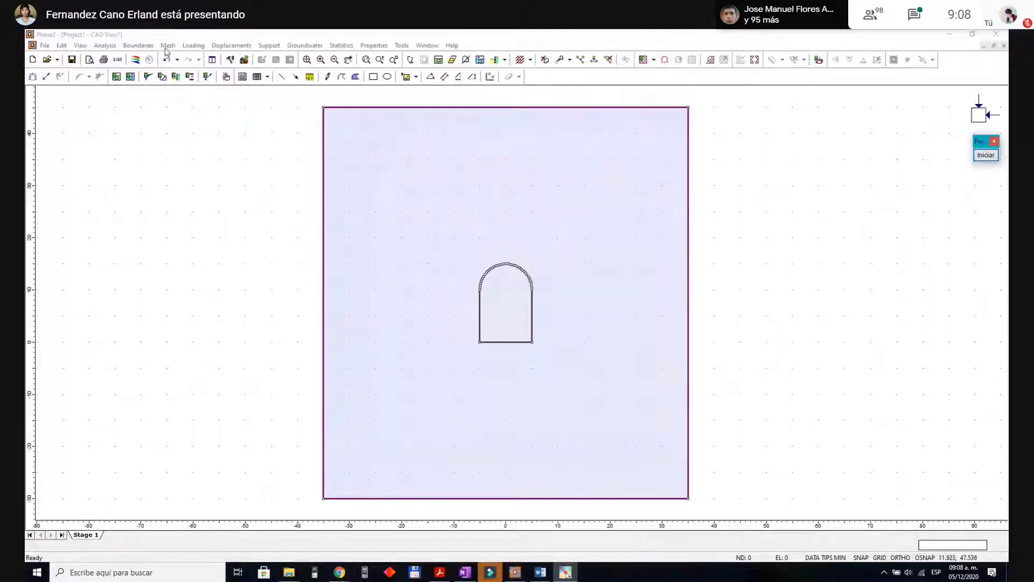
{"action": "left_click", "coordinate": [167, 46]}
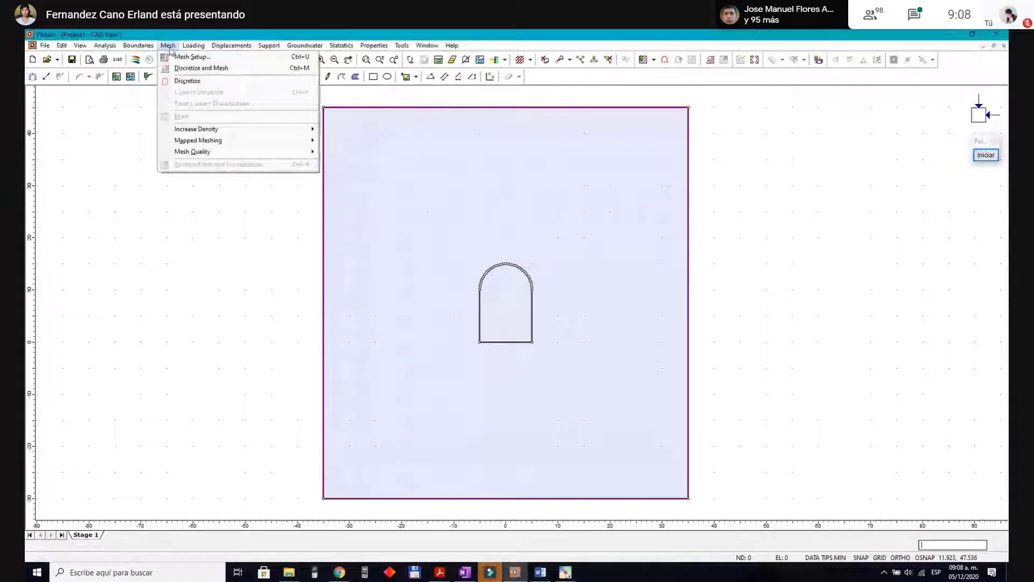
{"action": "left_click", "coordinate": [210, 58]}
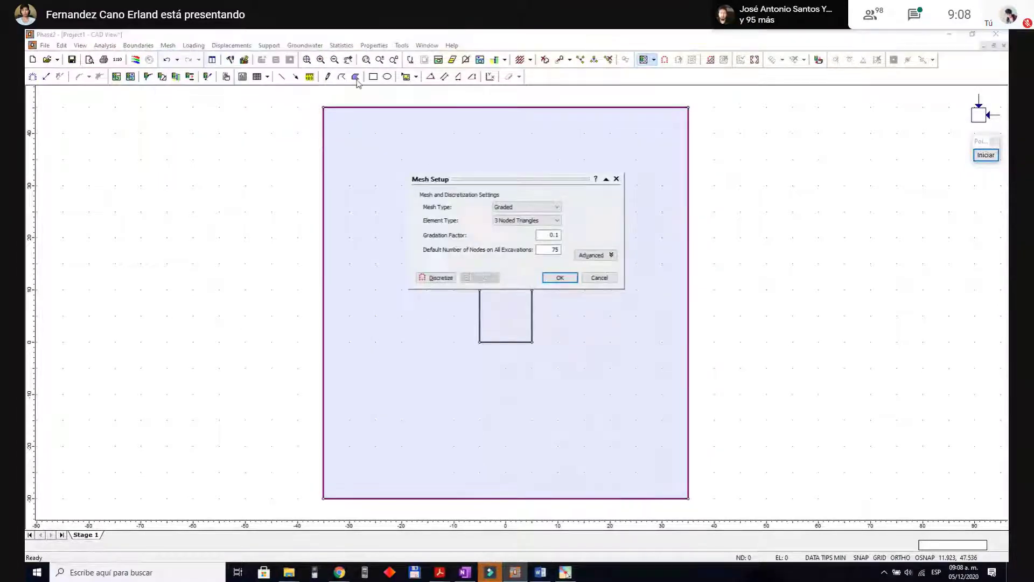
{"action": "left_click_drag", "start_coordinate": [480, 180], "coordinate": [477, 198]}
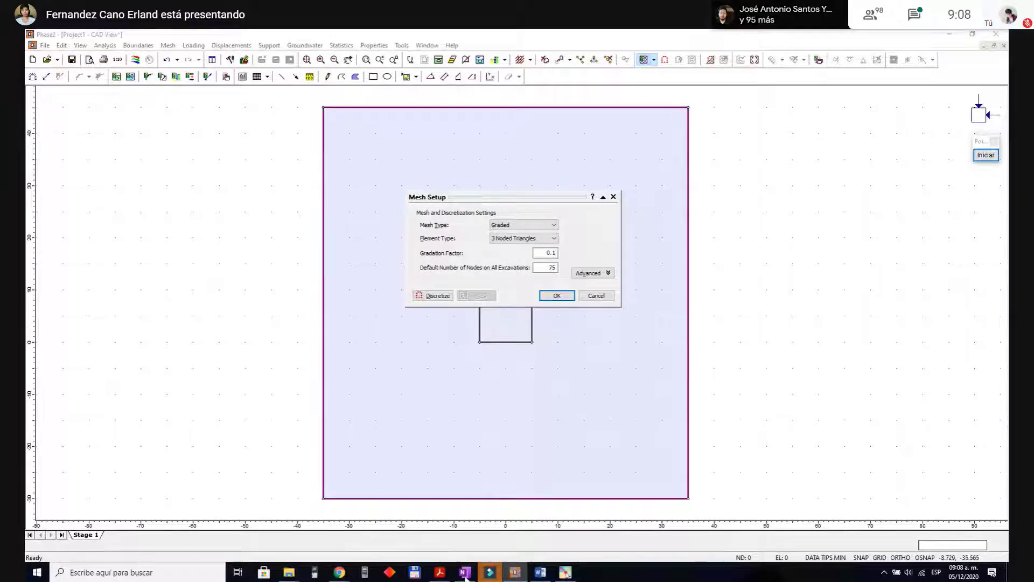
Step: Switch to OneNote and insert the Mesh Setup dialog capture below the Project Summary image
{"action": "key", "text": "alt+Tab"}
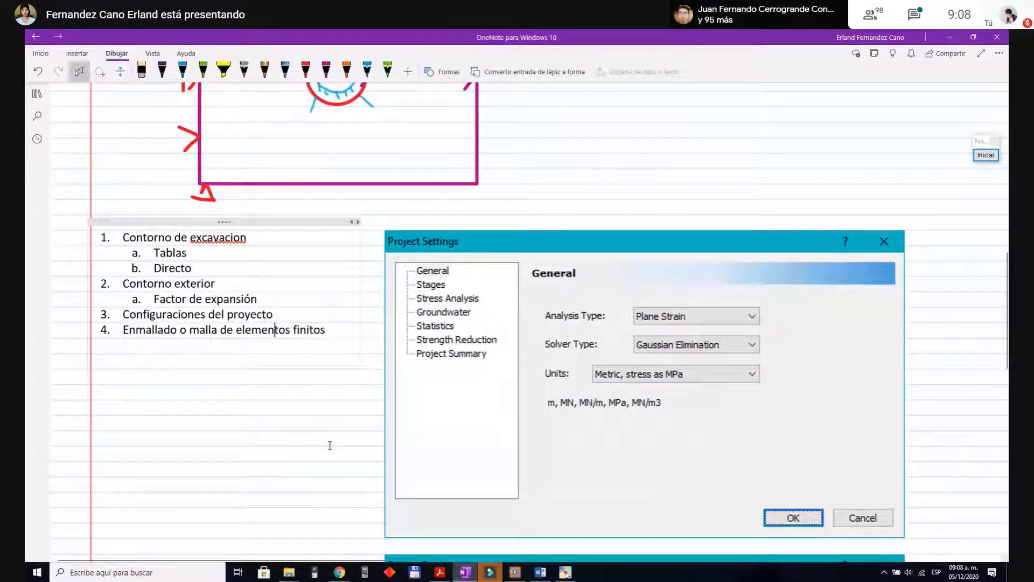
{"action": "scroll", "coordinate": [391, 471], "scroll_direction": "down", "scroll_amount": 3}
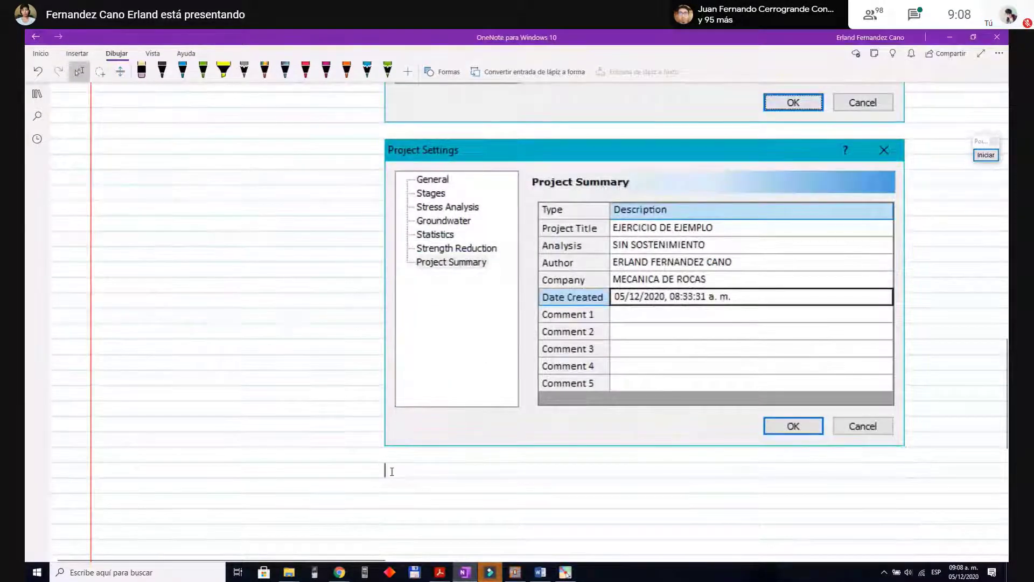
{"action": "scroll", "coordinate": [392, 471], "scroll_direction": "down", "scroll_amount": 4}
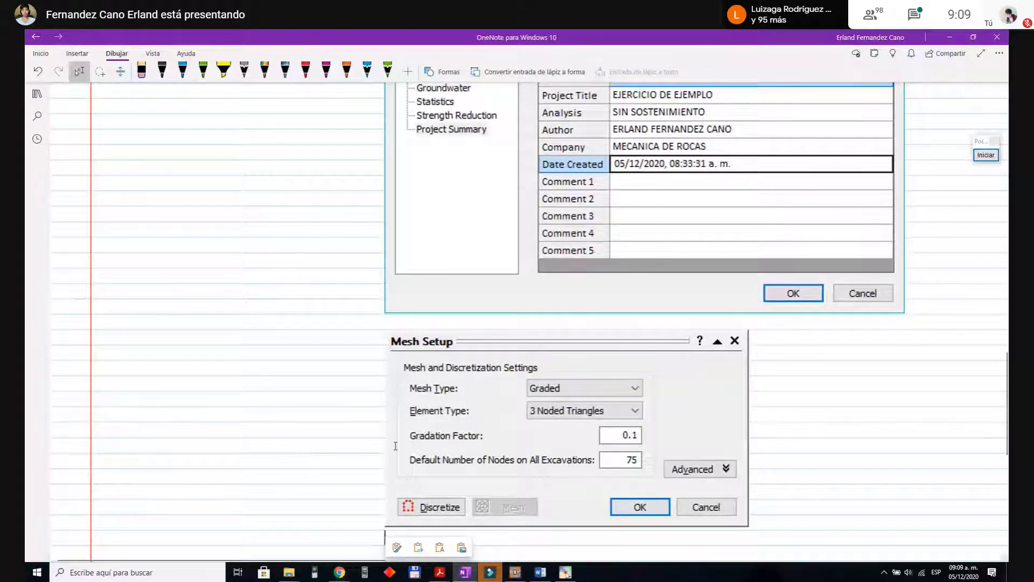
Step: Switch to Chrome, search for "meet" in a new tab and open the Google Meet site
{"action": "mouse_move", "coordinate": [340, 571]}
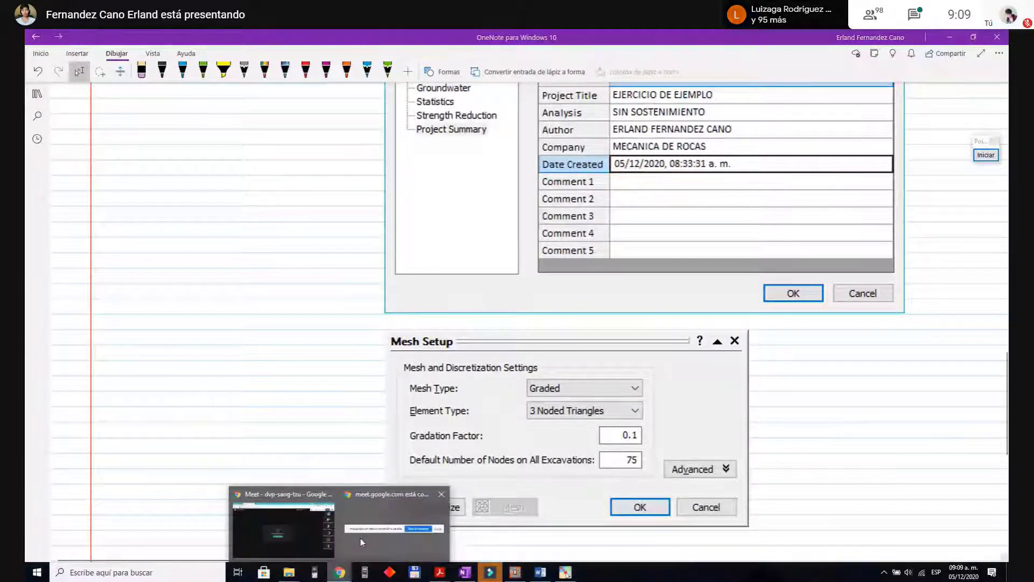
{"action": "mouse_move", "coordinate": [406, 531]}
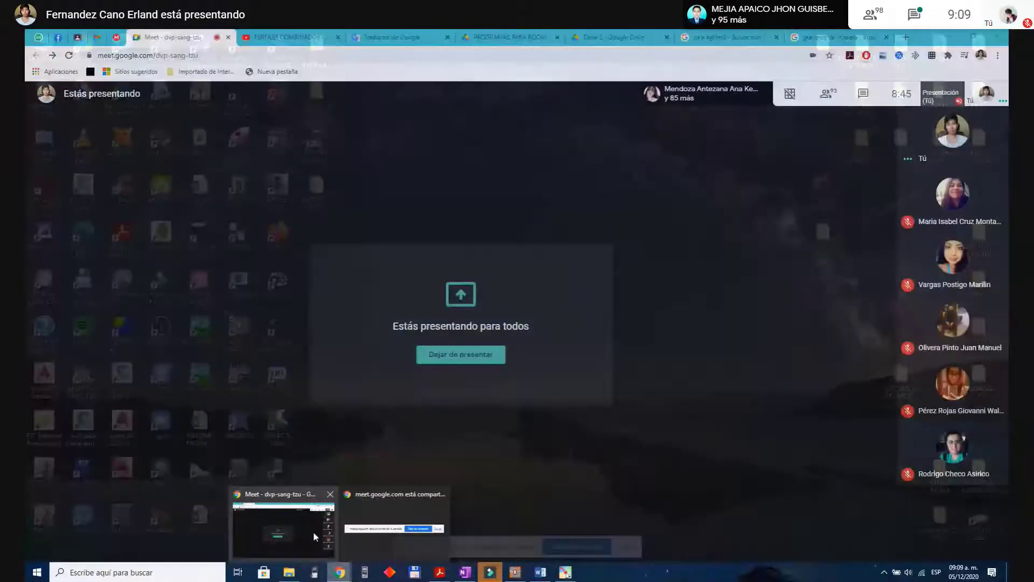
{"action": "left_click", "coordinate": [310, 531]}
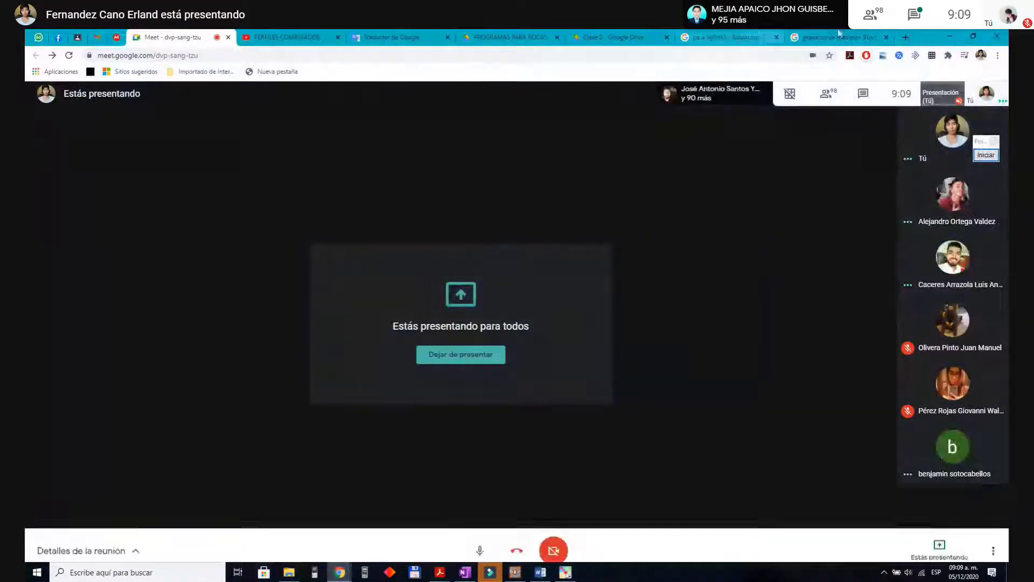
{"action": "left_click", "coordinate": [906, 37]}
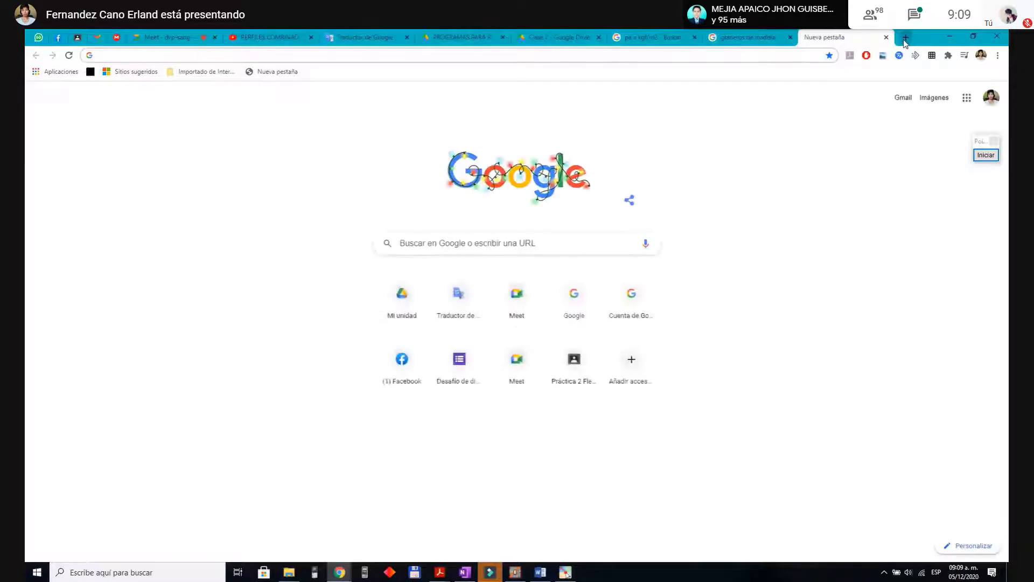
{"action": "type", "text": "meet"}
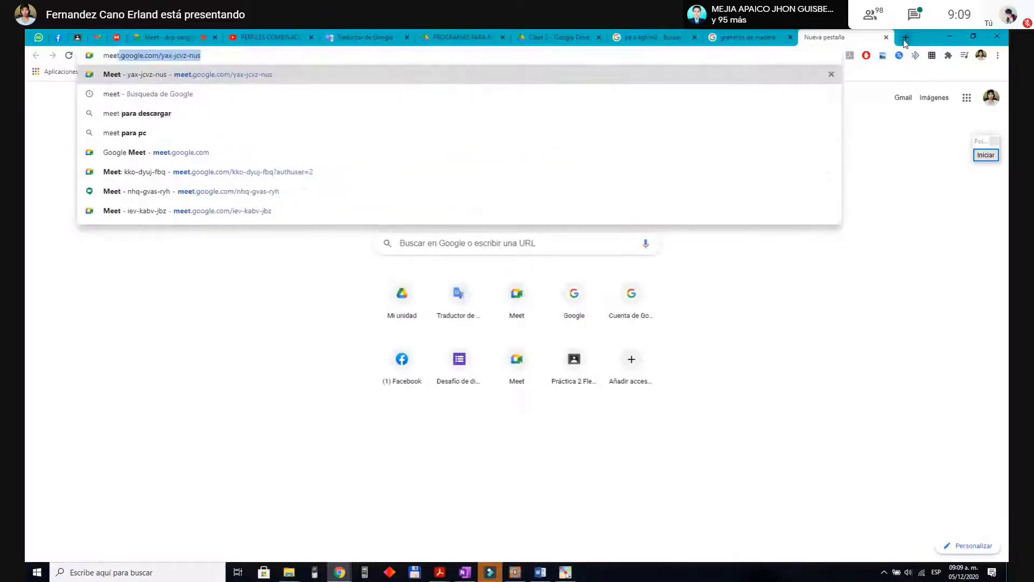
{"action": "key", "text": "Delete"}
{"action": "key", "text": "Return"}
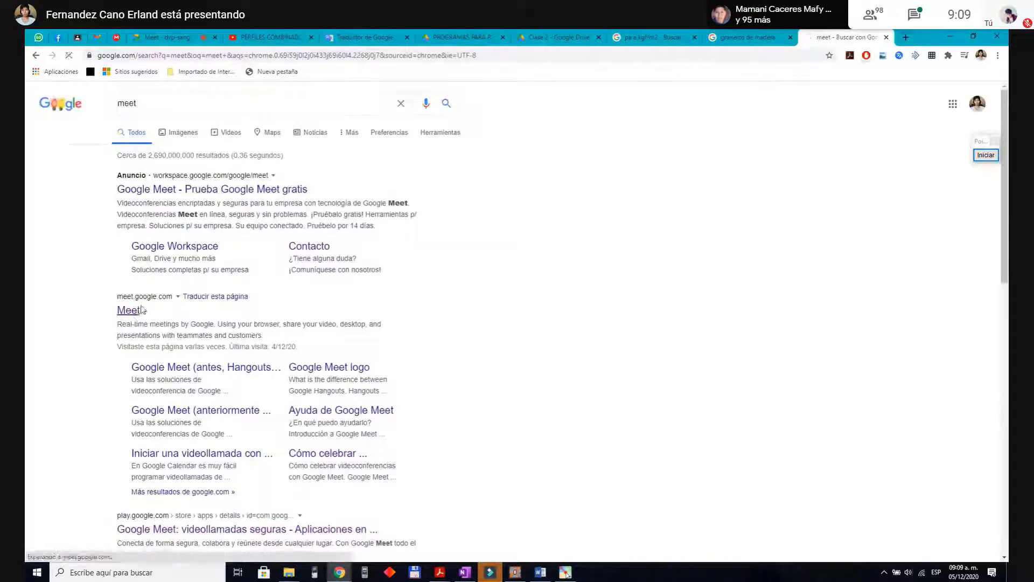
{"action": "left_click", "coordinate": [129, 311]}
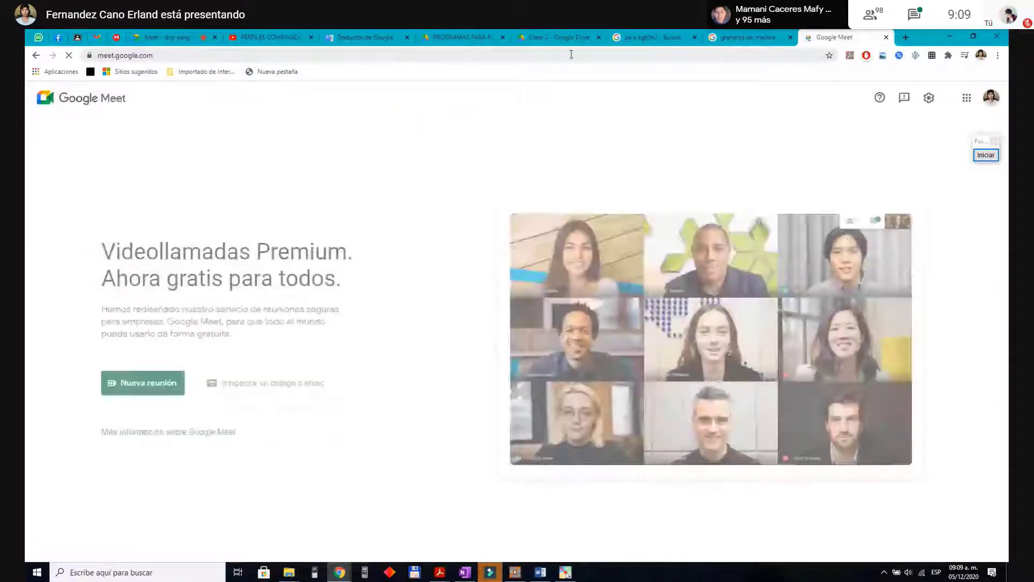
Step: Start a new instant meeting and join it with the microphone and camera turned off
{"action": "left_click", "coordinate": [141, 381]}
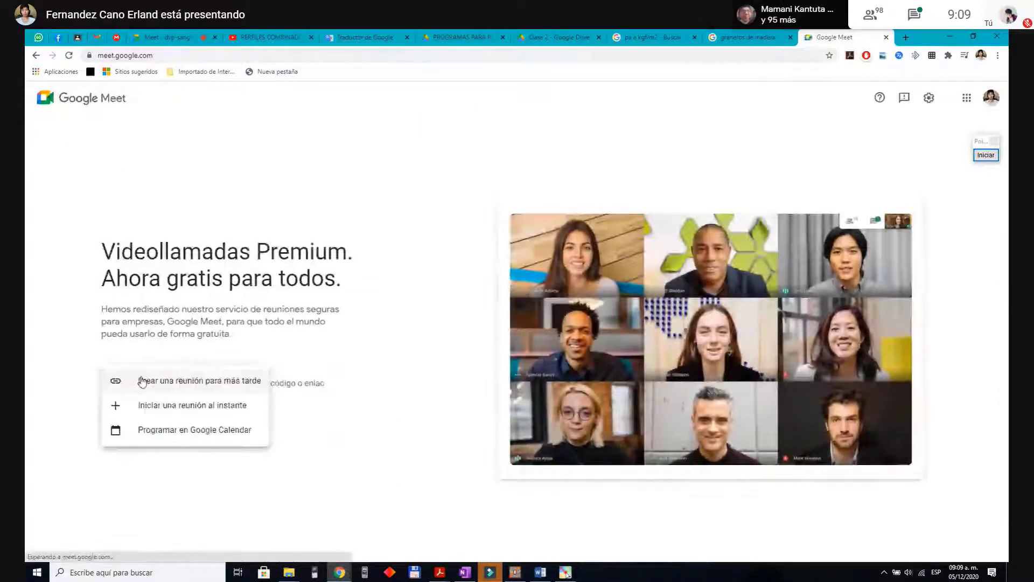
{"action": "left_click", "coordinate": [196, 412]}
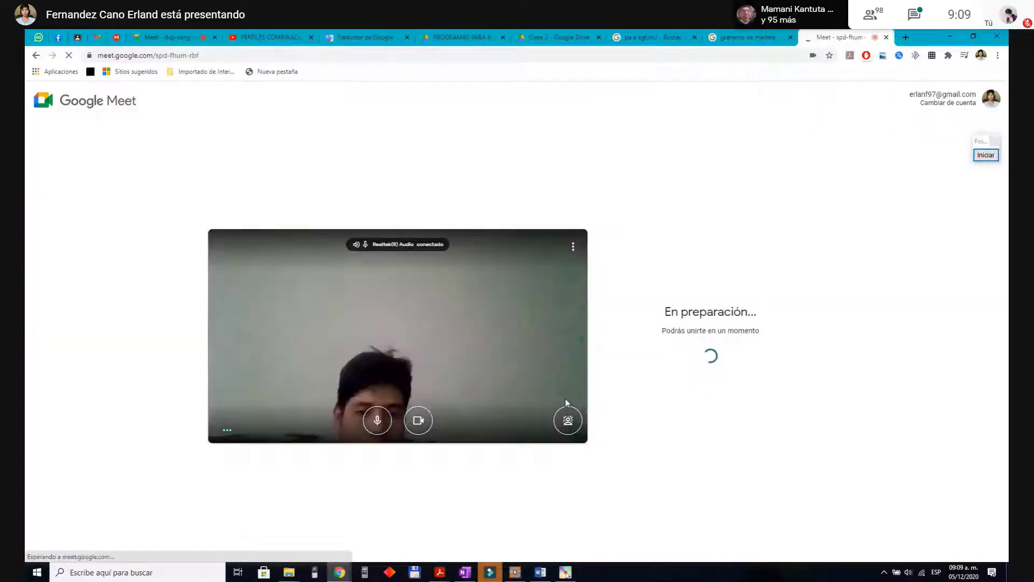
{"action": "left_click", "coordinate": [376, 419]}
{"action": "left_click", "coordinate": [416, 420]}
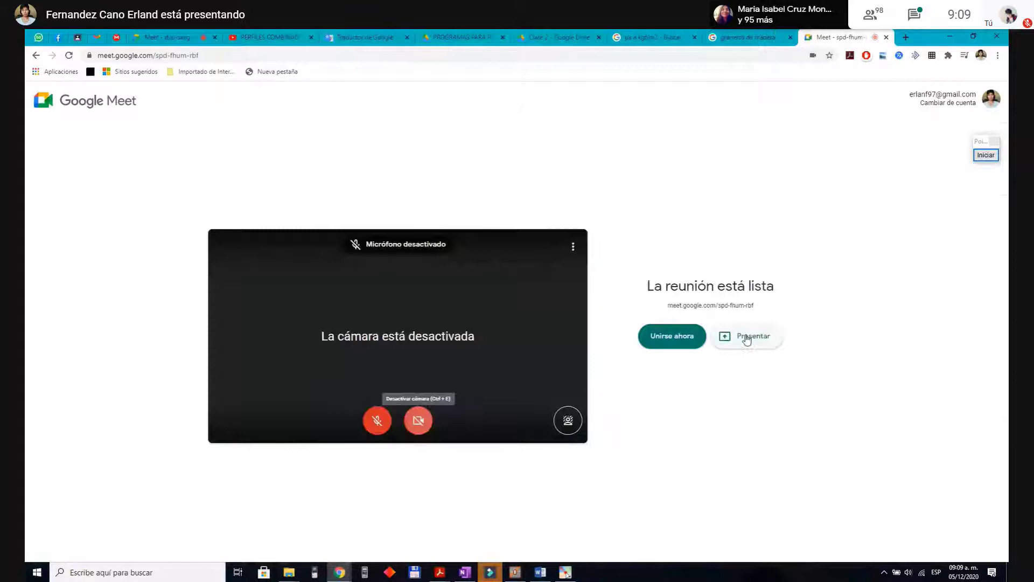
{"action": "left_click", "coordinate": [677, 342]}
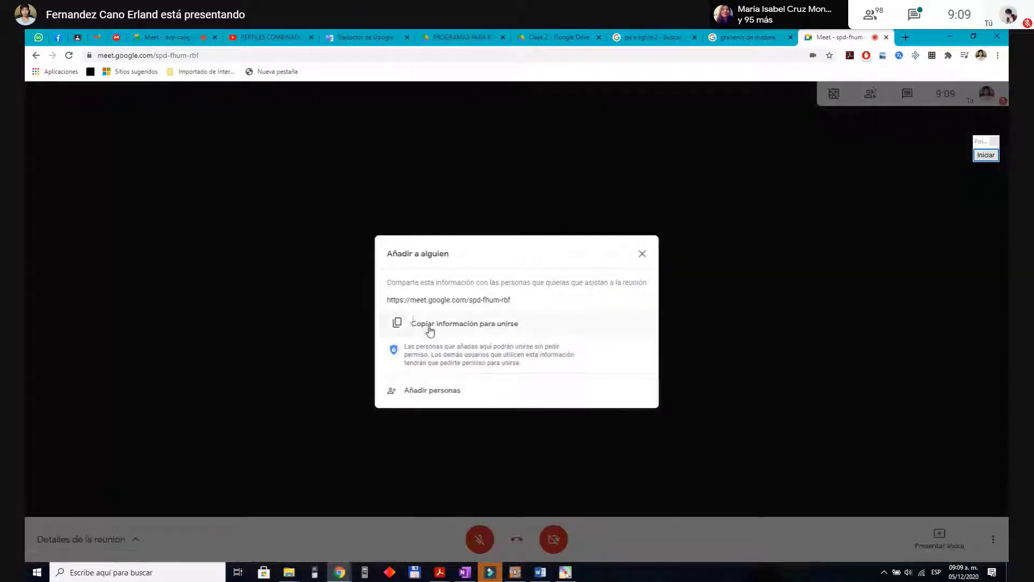
Step: Copy the new meeting's joining link and send it in the chat of the ongoing class meeting
{"action": "left_click", "coordinate": [429, 331]}
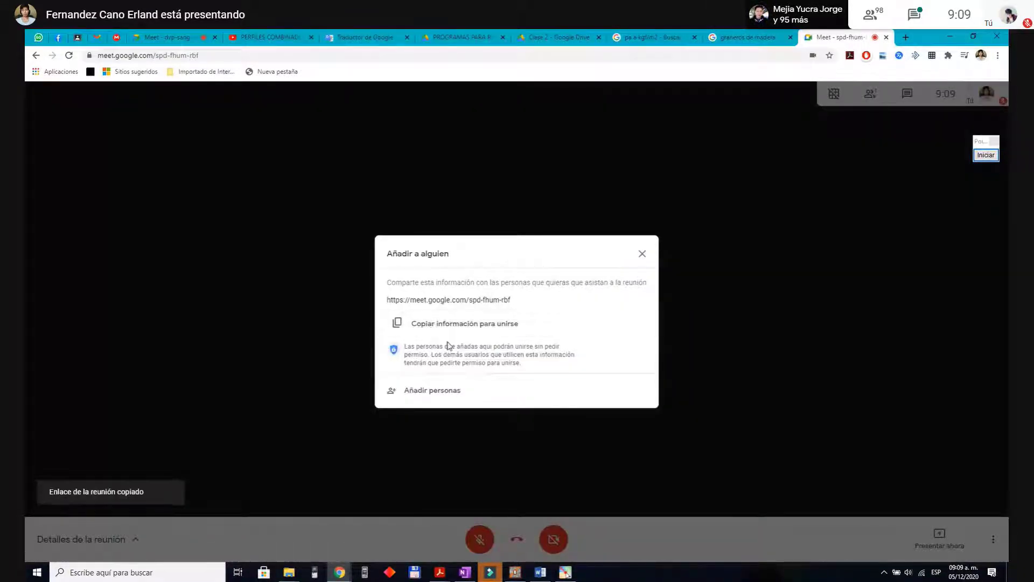
{"action": "left_click", "coordinate": [167, 37]}
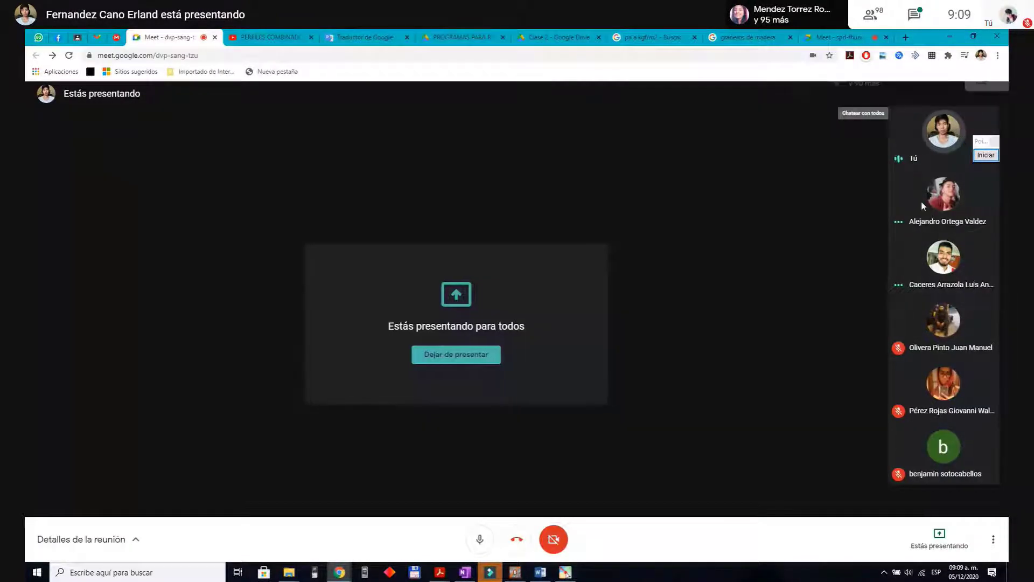
{"action": "type", "text": "https://meet.google.com/spd-fhum-rbf"}
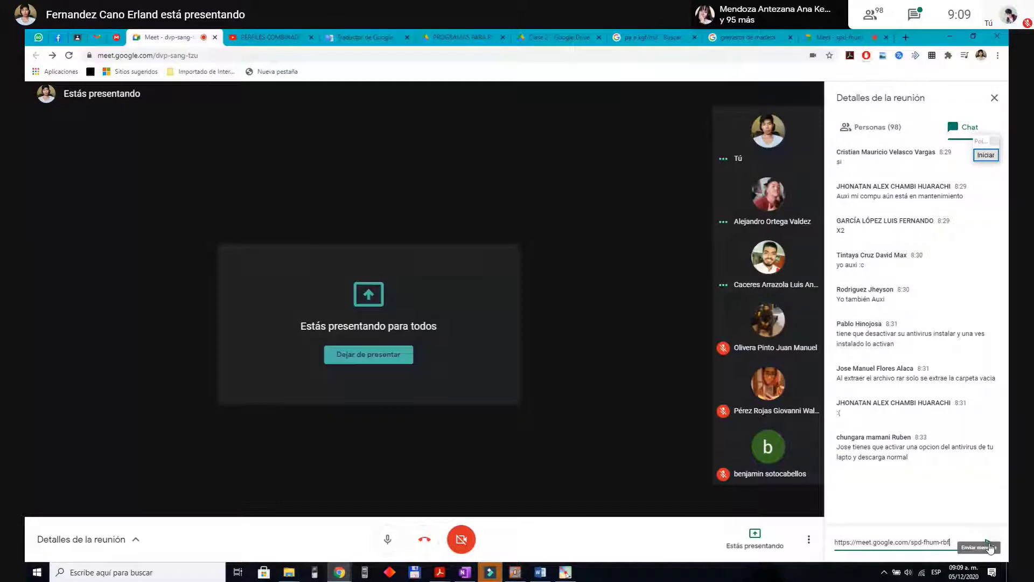
{"action": "left_click", "coordinate": [989, 545]}
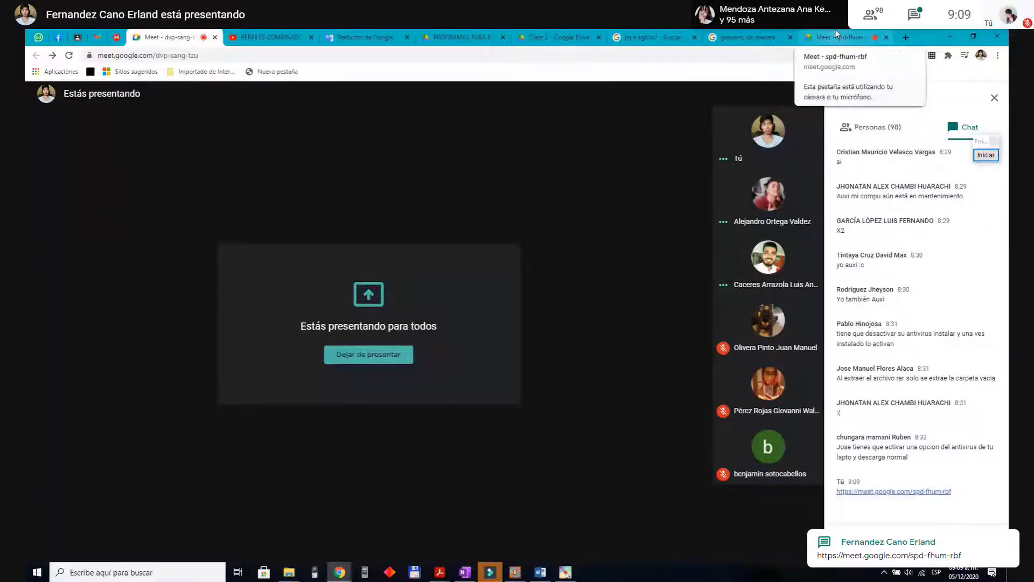
Step: Go to the new meeting, dismiss its invitation details and present the entire screen, hiding the sharing notice
{"action": "left_click", "coordinate": [836, 34]}
{"action": "left_click", "coordinate": [644, 256]}
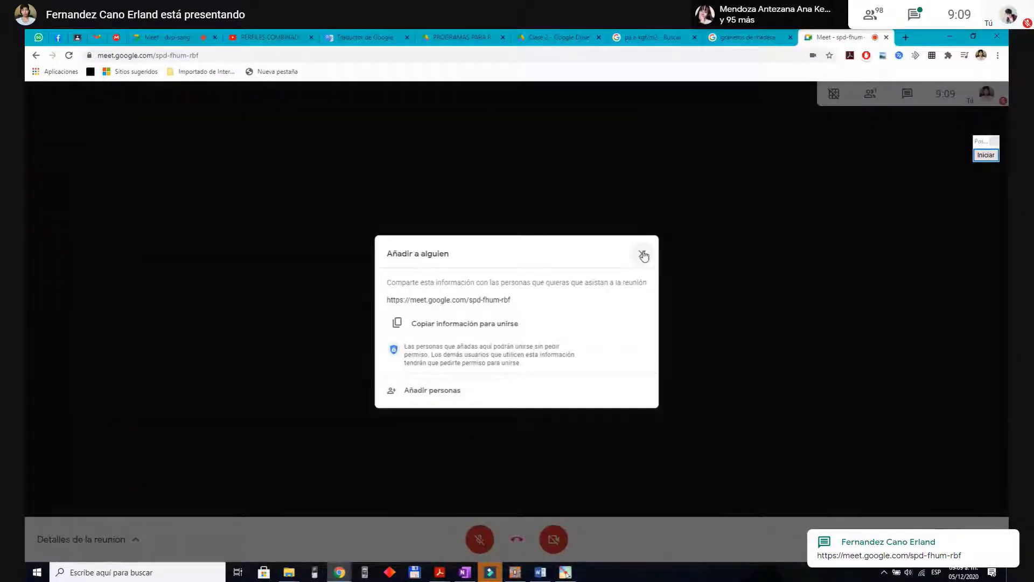
{"action": "left_click", "coordinate": [939, 535]}
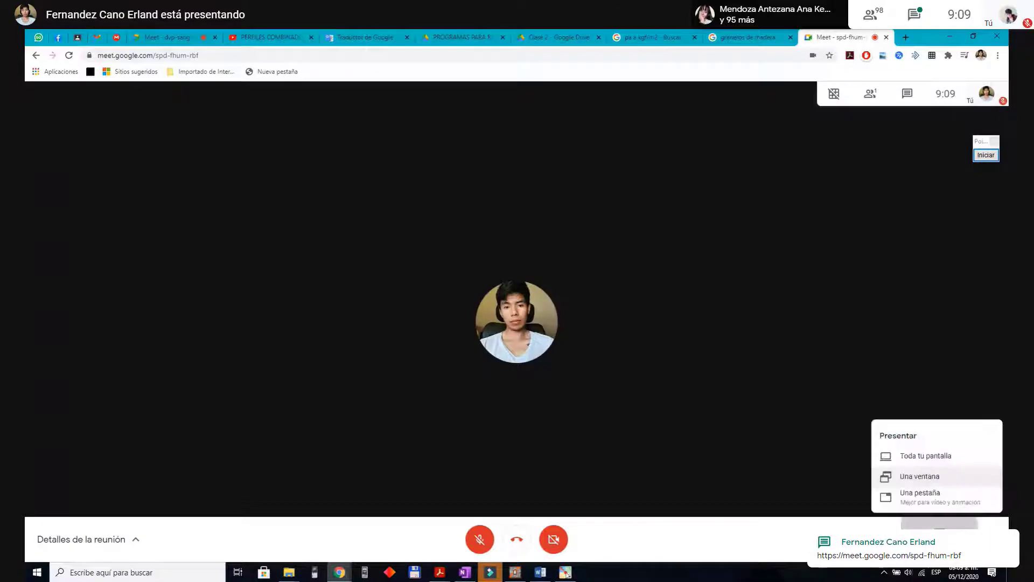
{"action": "left_click", "coordinate": [925, 449]}
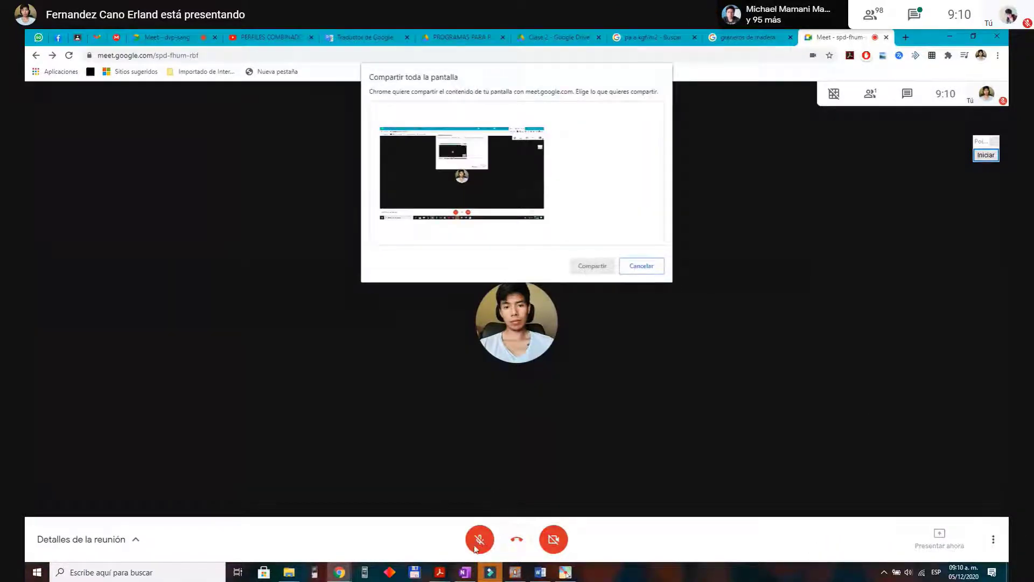
{"action": "left_click", "coordinate": [506, 208]}
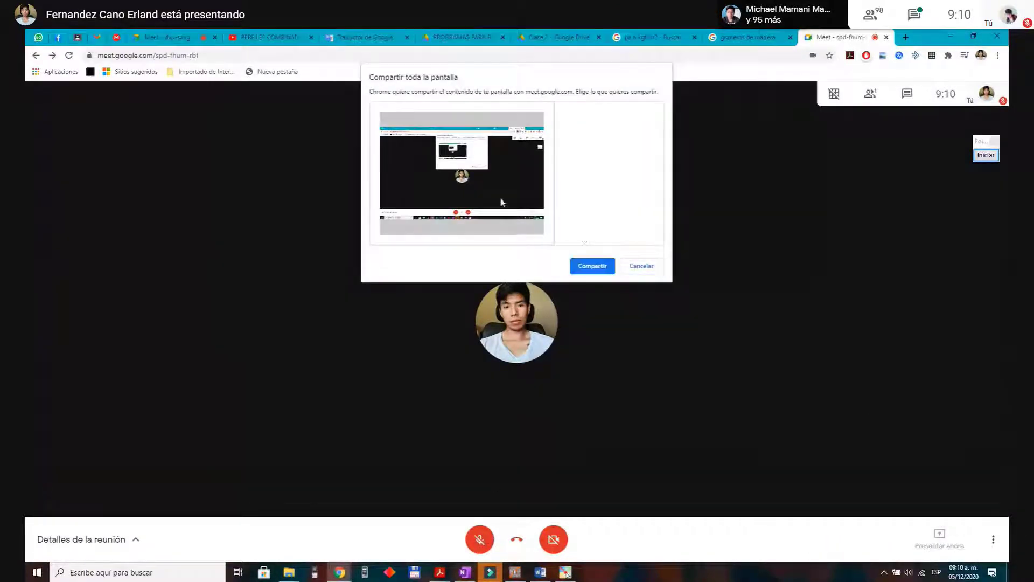
{"action": "left_click", "coordinate": [575, 265]}
{"action": "left_click", "coordinate": [628, 547]}
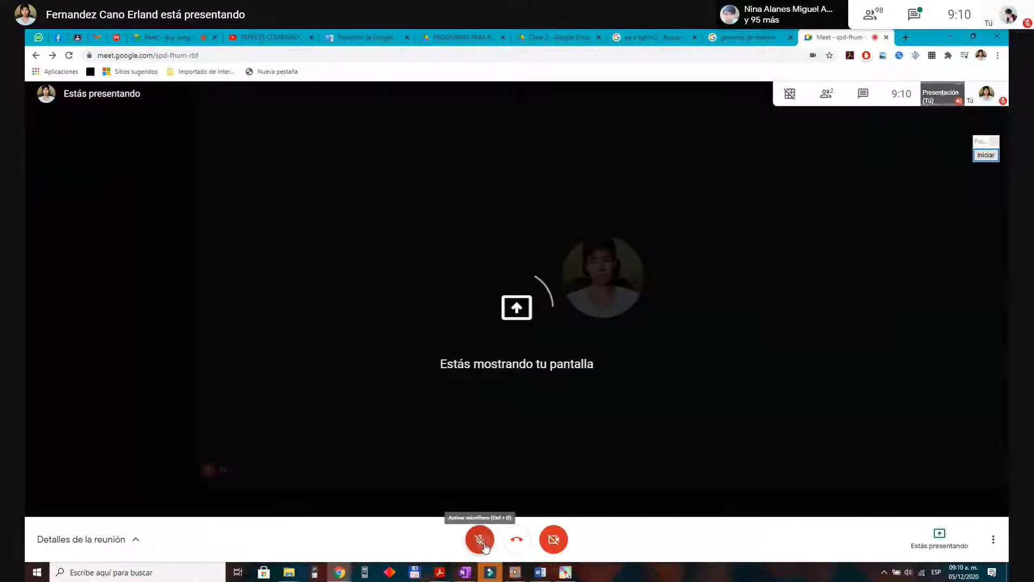
Step: Turn on the microphone in the new meeting, show its participant list and return to the original class meeting
{"action": "left_click", "coordinate": [486, 544]}
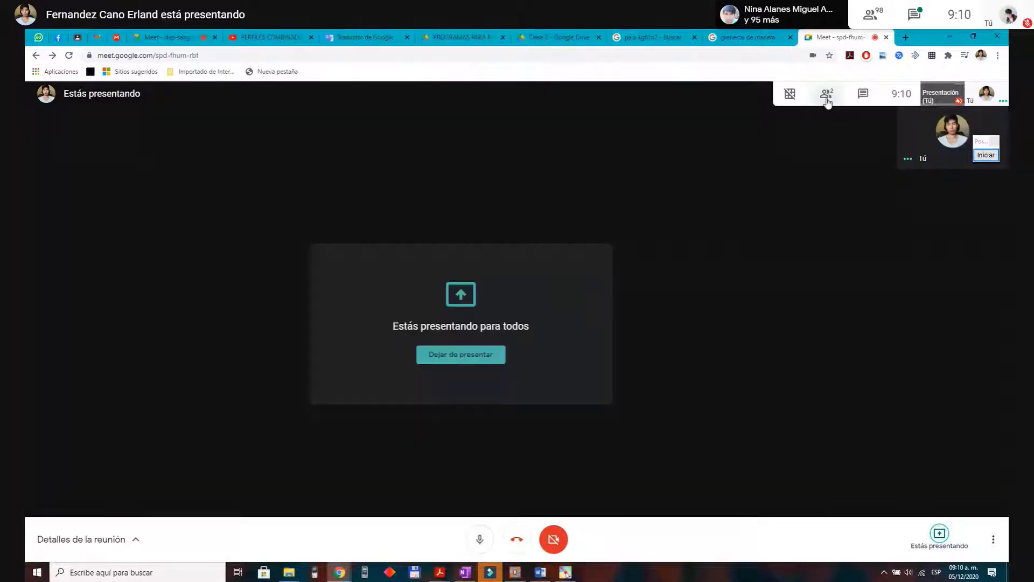
{"action": "left_click", "coordinate": [826, 97]}
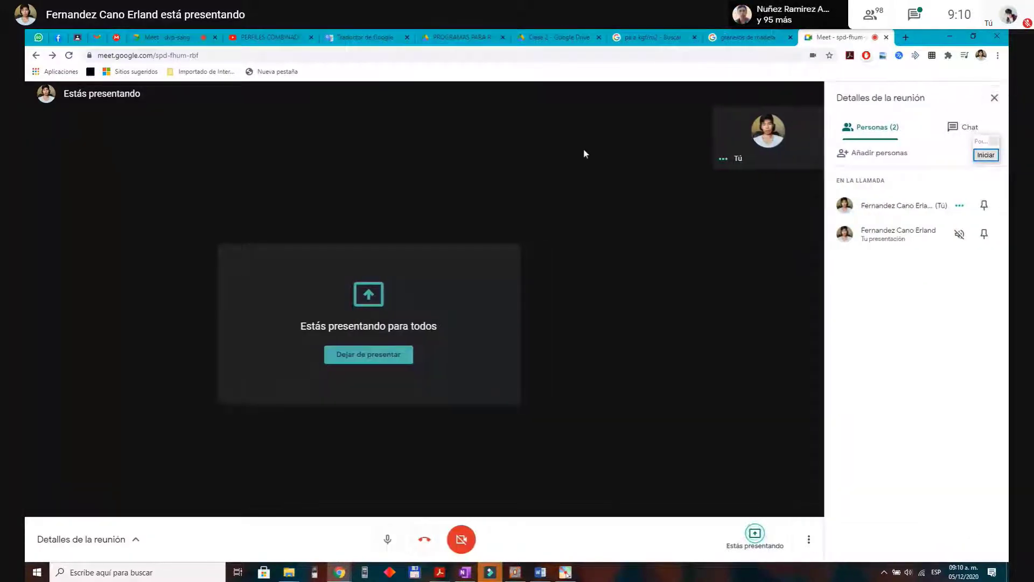
{"action": "left_click", "coordinate": [176, 34]}
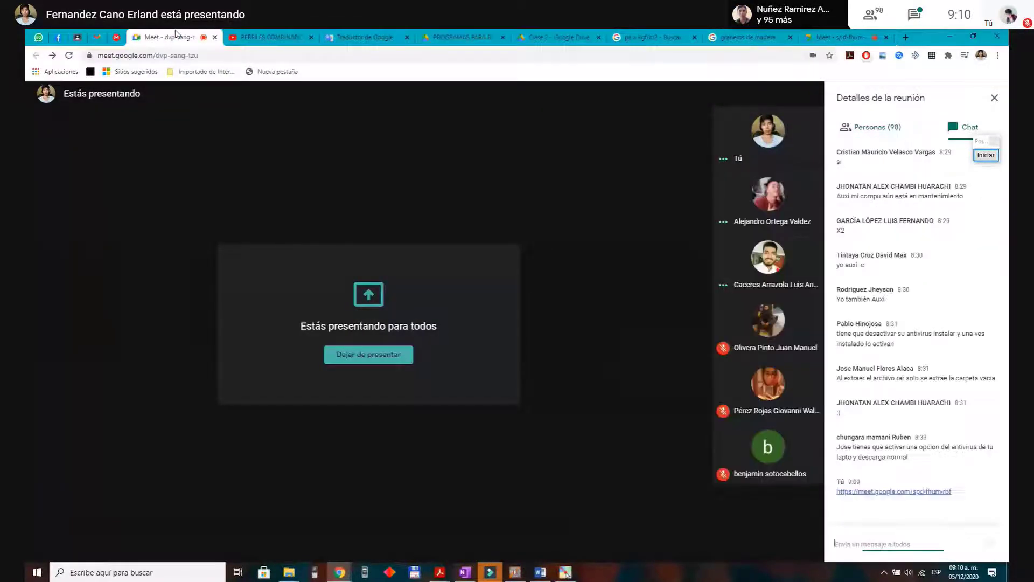
Step: Switch to OneNote and bring the Mesh Setup capture in the class notes into view
{"action": "mouse_move", "coordinate": [514, 574]}
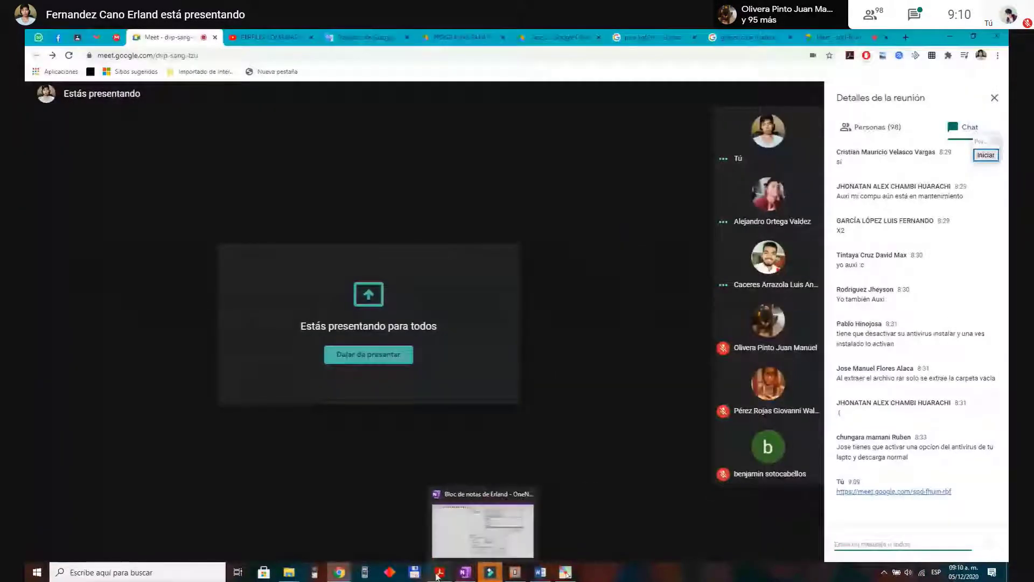
{"action": "left_click", "coordinate": [489, 572]}
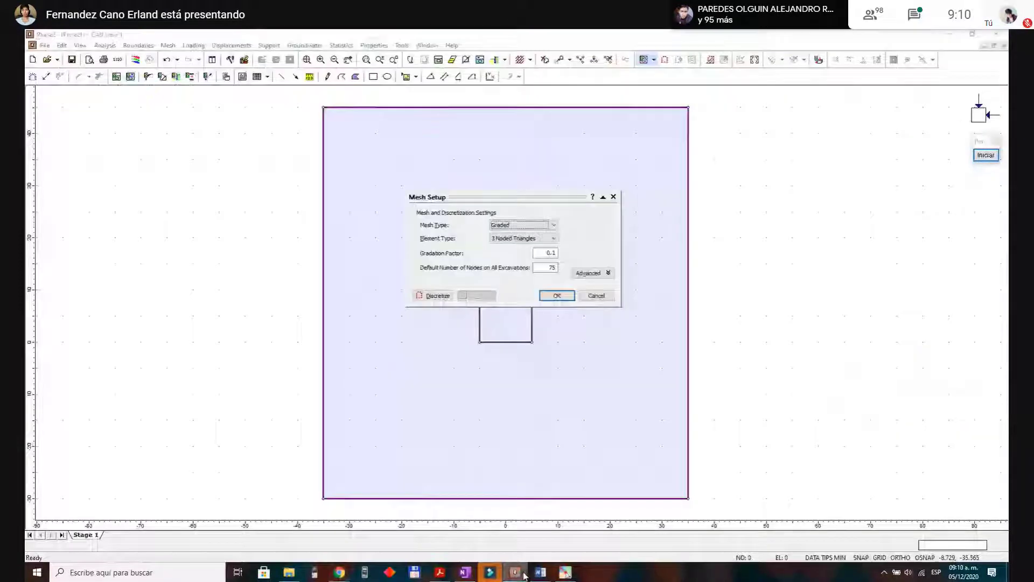
{"action": "left_click", "coordinate": [465, 572]}
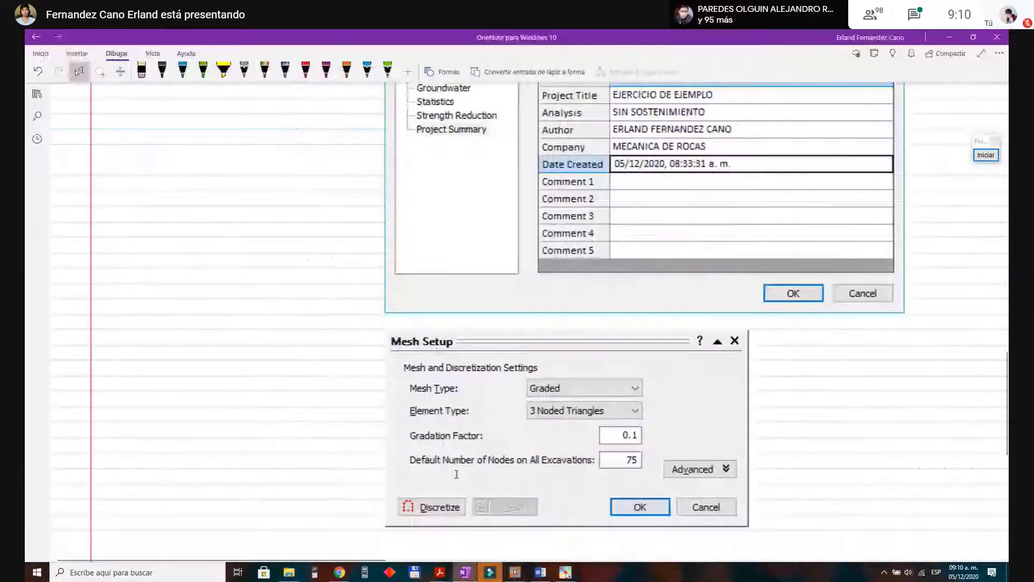
{"action": "scroll", "coordinate": [432, 432], "scroll_direction": "down", "scroll_amount": 3}
{"action": "scroll", "coordinate": [382, 317], "scroll_direction": "up", "scroll_amount": 2}
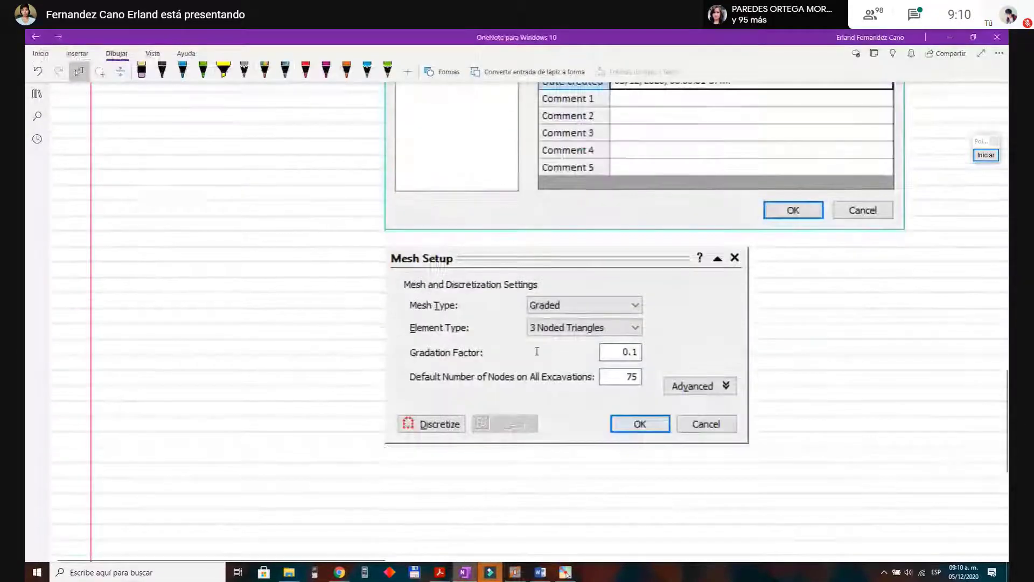
Step: Switch back to the new meeting in Chrome and admit the two participants asking to join
{"action": "mouse_move", "coordinate": [340, 573]}
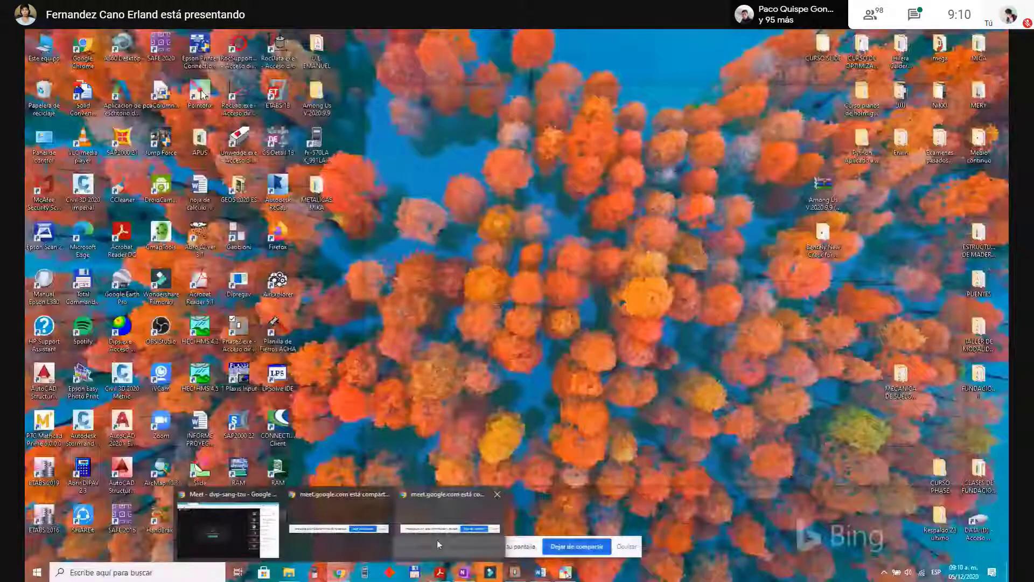
{"action": "left_click", "coordinate": [228, 531]}
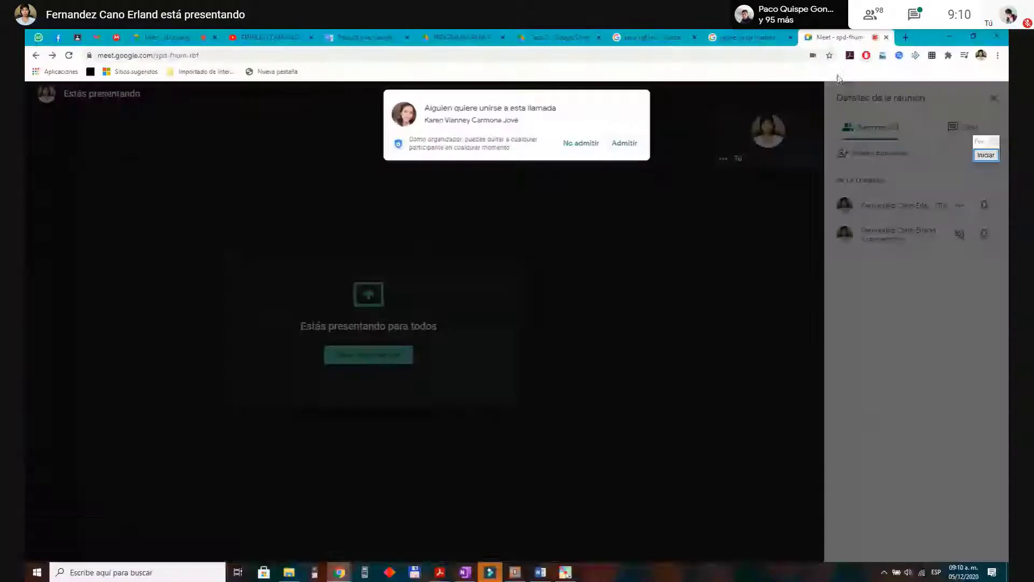
{"action": "left_click", "coordinate": [628, 150]}
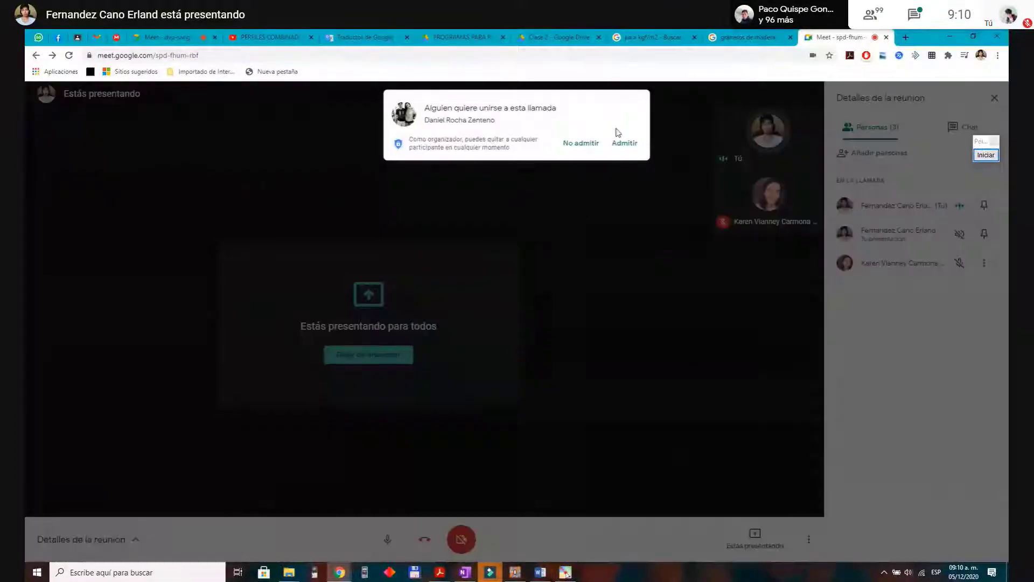
{"action": "left_click", "coordinate": [626, 144]}
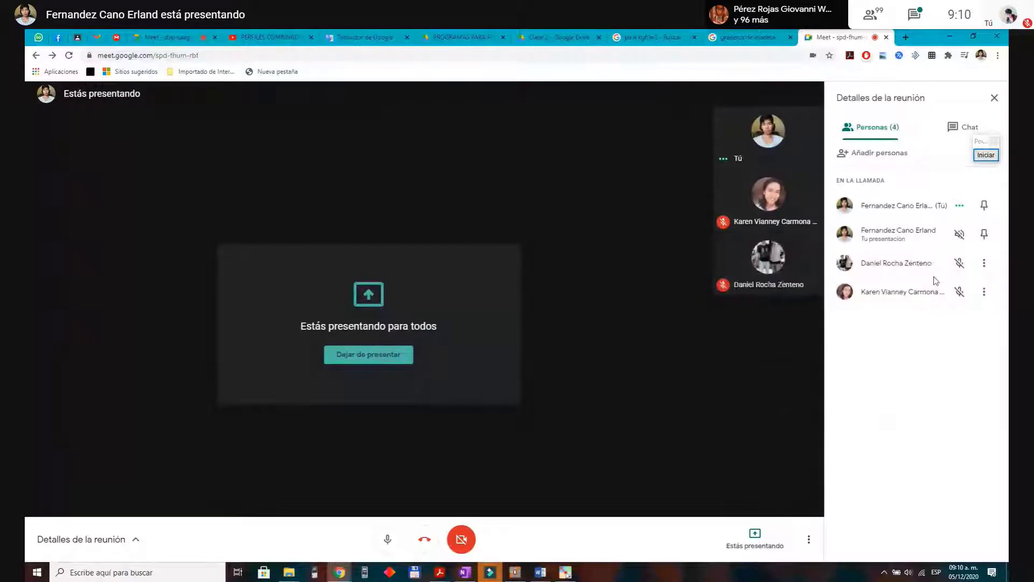
Step: In OneNote, draw orange arrows beside Mesh Type and Element Type, and sketch a triangle and a quadrilateral next to the Mesh Setup capture
{"action": "mouse_move", "coordinate": [467, 575]}
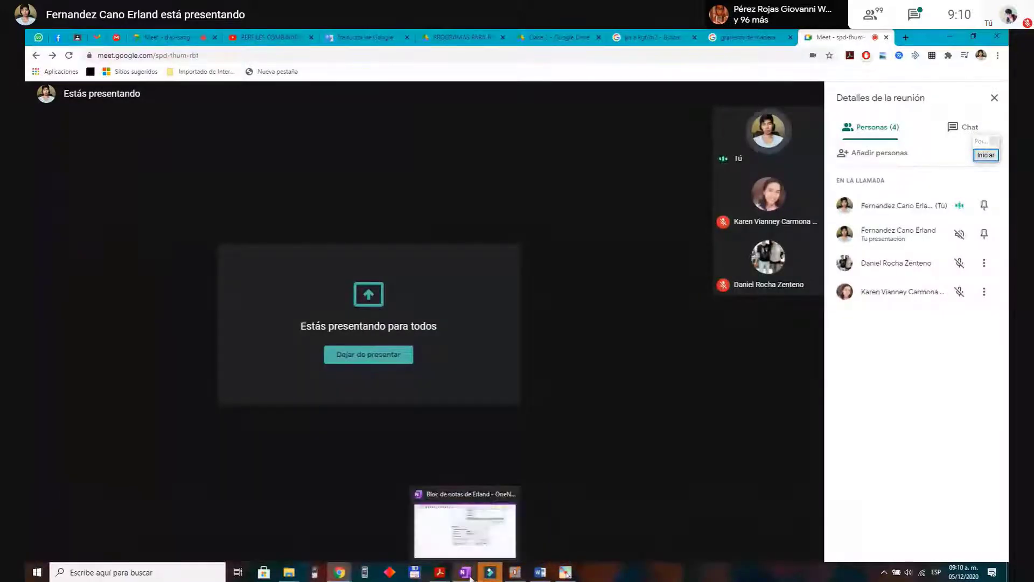
{"action": "left_click", "coordinate": [473, 547]}
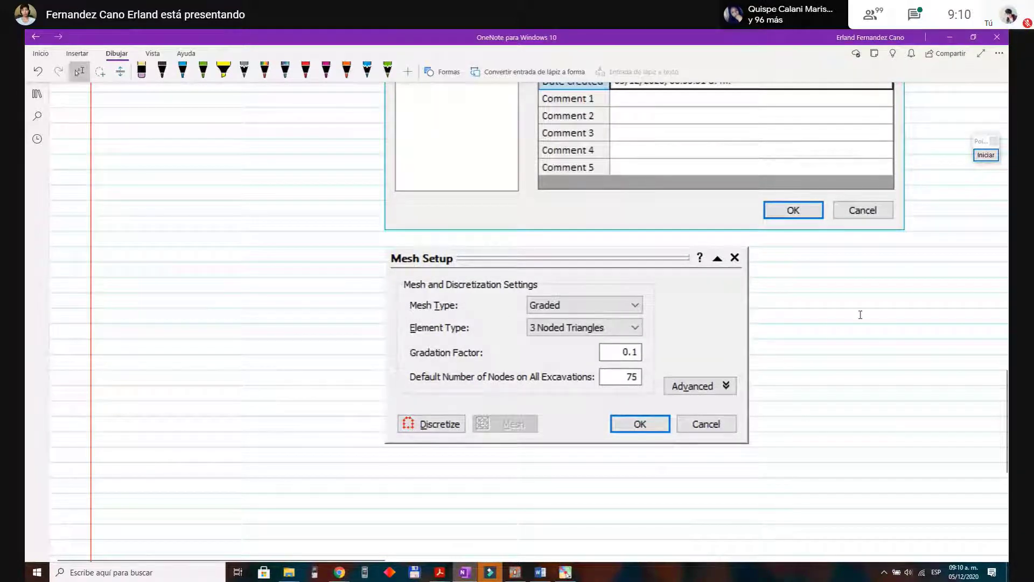
{"action": "left_click", "coordinate": [347, 70]}
{"action": "mouse_move", "coordinate": [359, 308]}
{"action": "left_mouse_down"}
{"action": "mouse_move", "coordinate": [388, 305]}
{"action": "mouse_move", "coordinate": [351, 338]}
{"action": "left_mouse_up"}
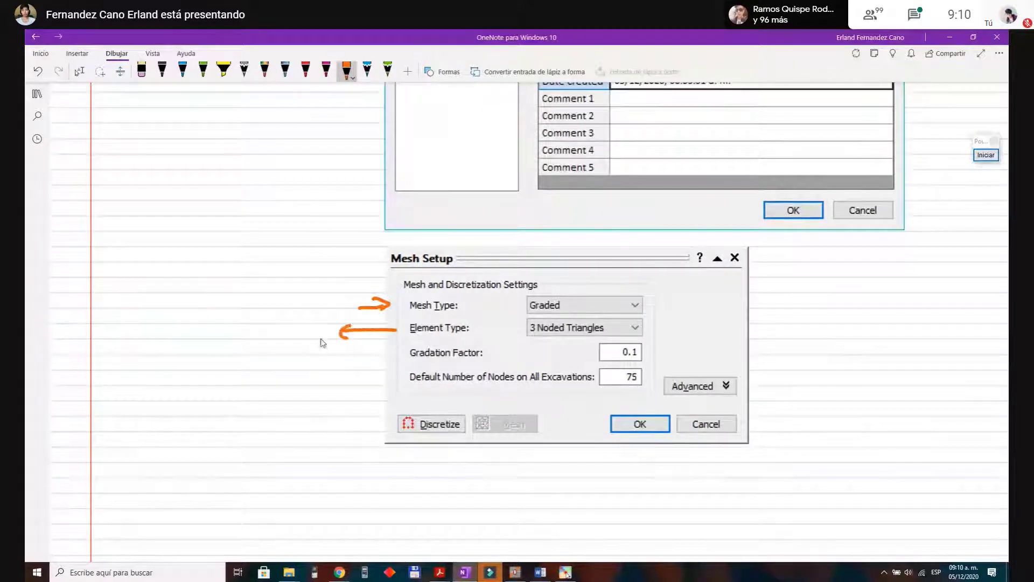
{"action": "mouse_move", "coordinate": [258, 315]}
{"action": "left_mouse_down"}
{"action": "mouse_move", "coordinate": [244, 339]}
{"action": "mouse_move", "coordinate": [269, 350]}
{"action": "mouse_move", "coordinate": [260, 311]}
{"action": "left_mouse_up"}
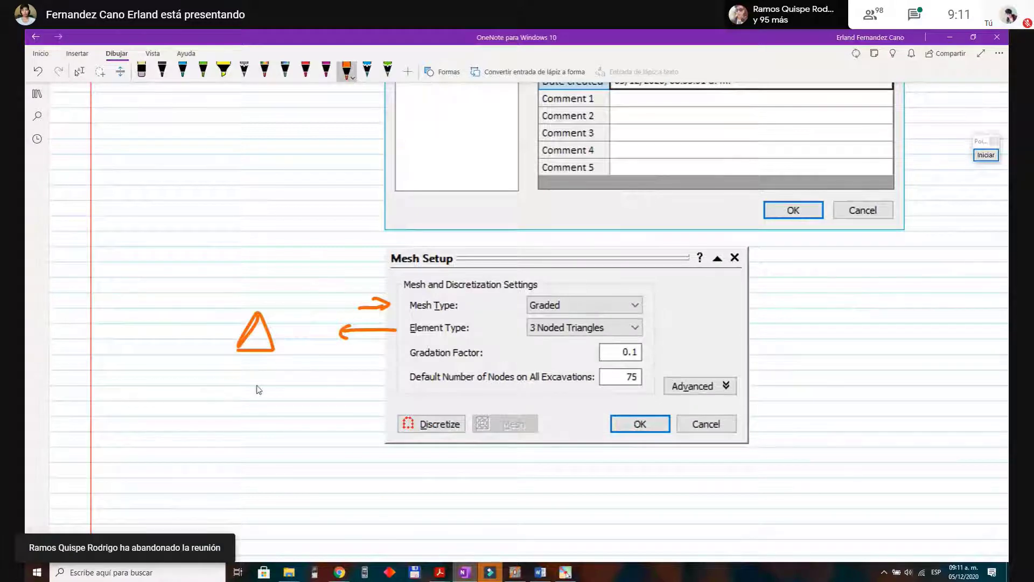
{"action": "mouse_move", "coordinate": [233, 373]}
{"action": "left_mouse_down"}
{"action": "mouse_move", "coordinate": [230, 396]}
{"action": "mouse_move", "coordinate": [232, 372]}
{"action": "mouse_move", "coordinate": [259, 372]}
{"action": "mouse_move", "coordinate": [260, 402]}
{"action": "mouse_move", "coordinate": [237, 399]}
{"action": "left_mouse_up"}
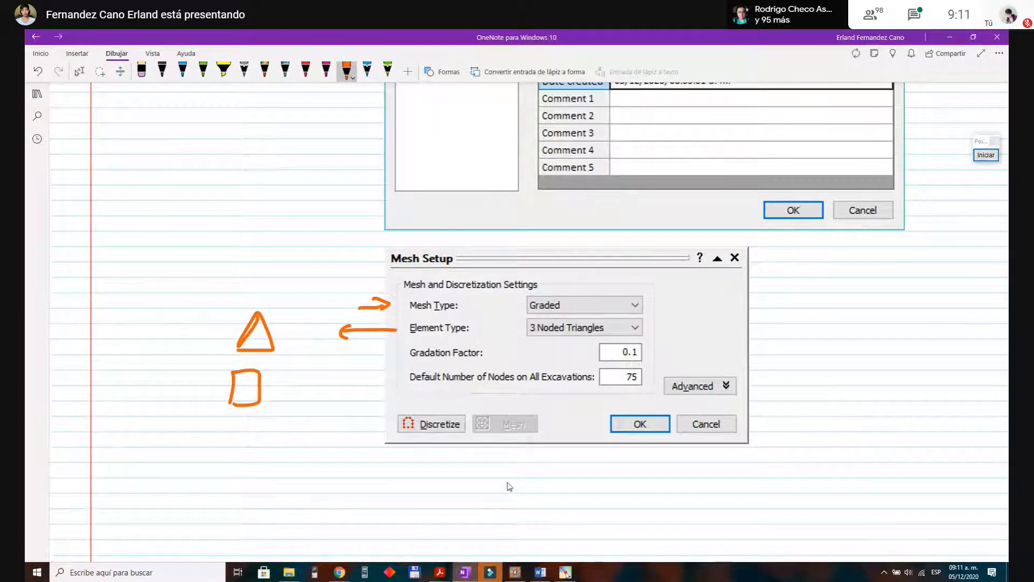
Step: Switch to Phase2, choose the Graded mesh type in Mesh Setup and accept the settings
{"action": "left_click", "coordinate": [515, 573]}
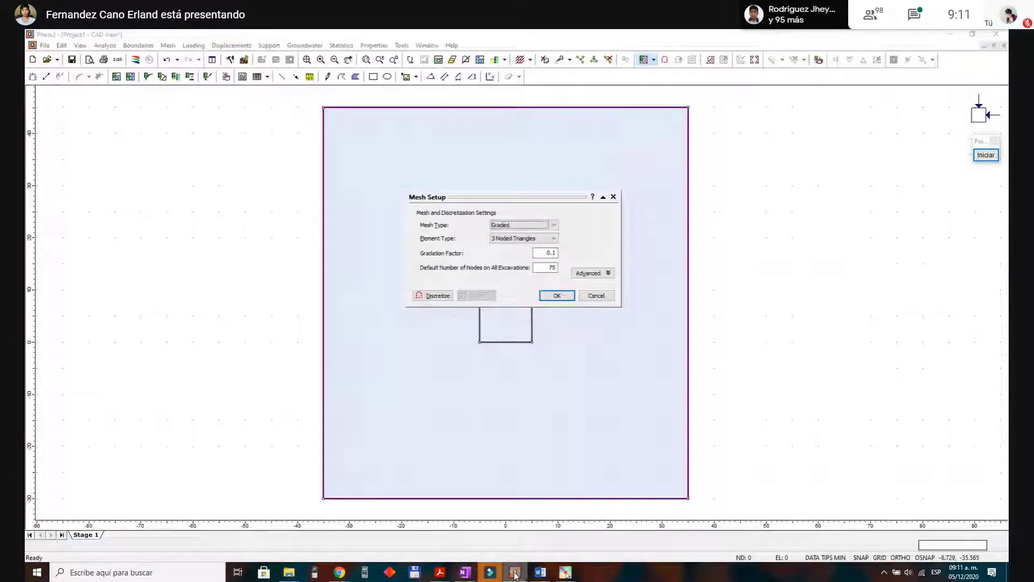
{"action": "left_click", "coordinate": [524, 224]}
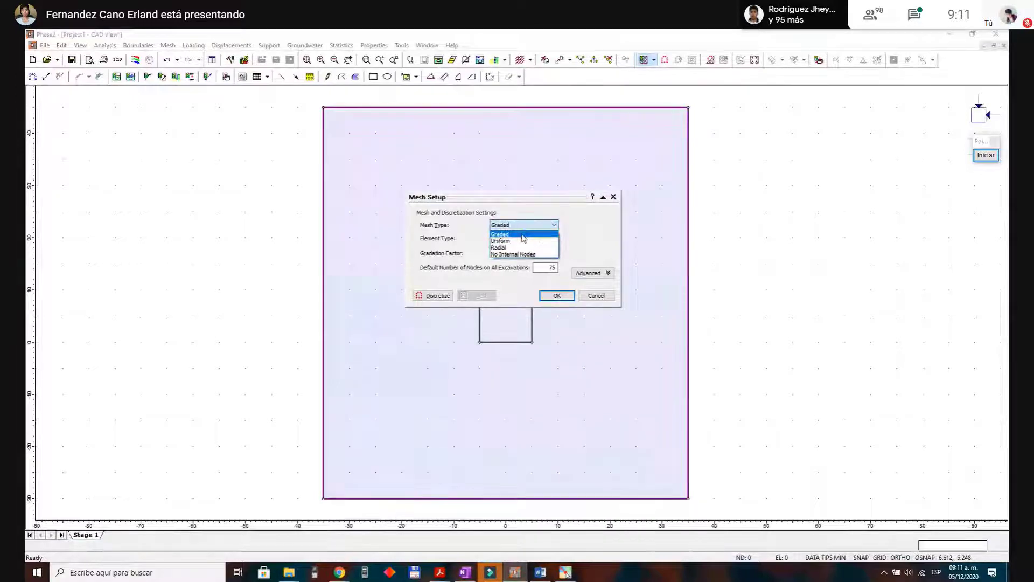
{"action": "left_click", "coordinate": [523, 234]}
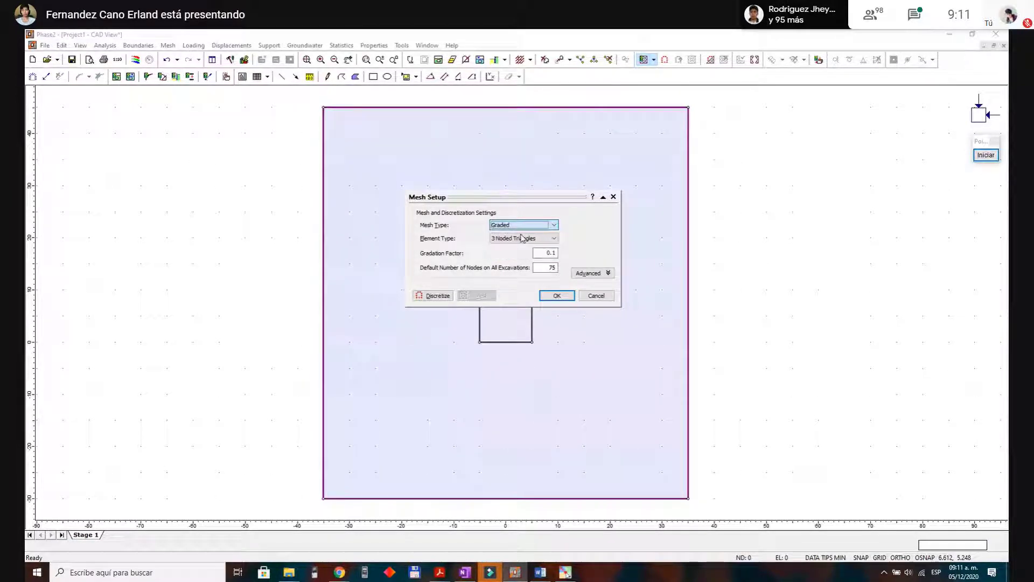
{"action": "left_click_drag", "start_coordinate": [516, 197], "coordinate": [211, 250]}
{"action": "left_click", "coordinate": [263, 347]}
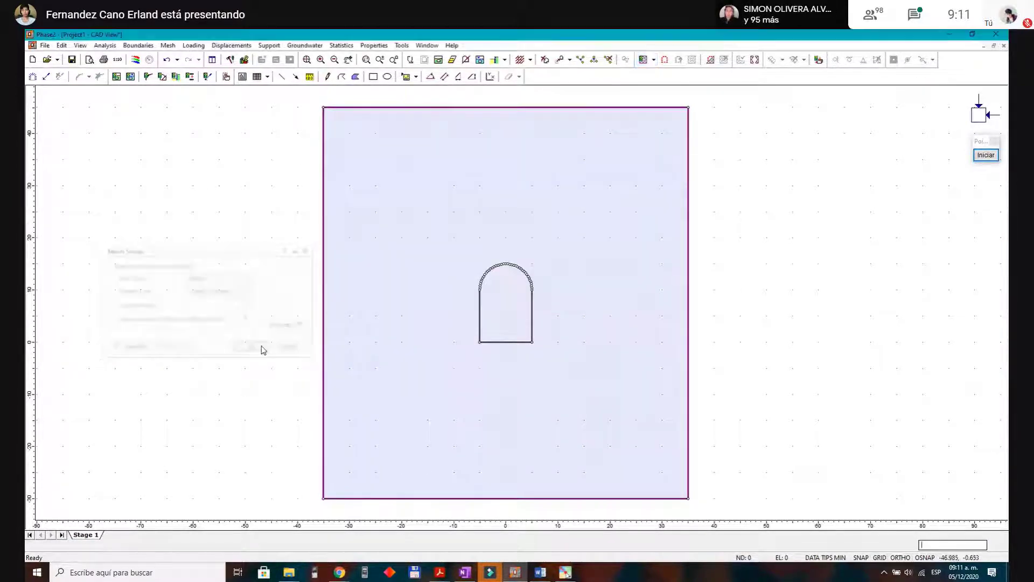
Step: Reopen Mesh Setup clear of the excavation and choose the Graded mesh type with 3 Noded Triangles as the element type
{"action": "left_click", "coordinate": [168, 46]}
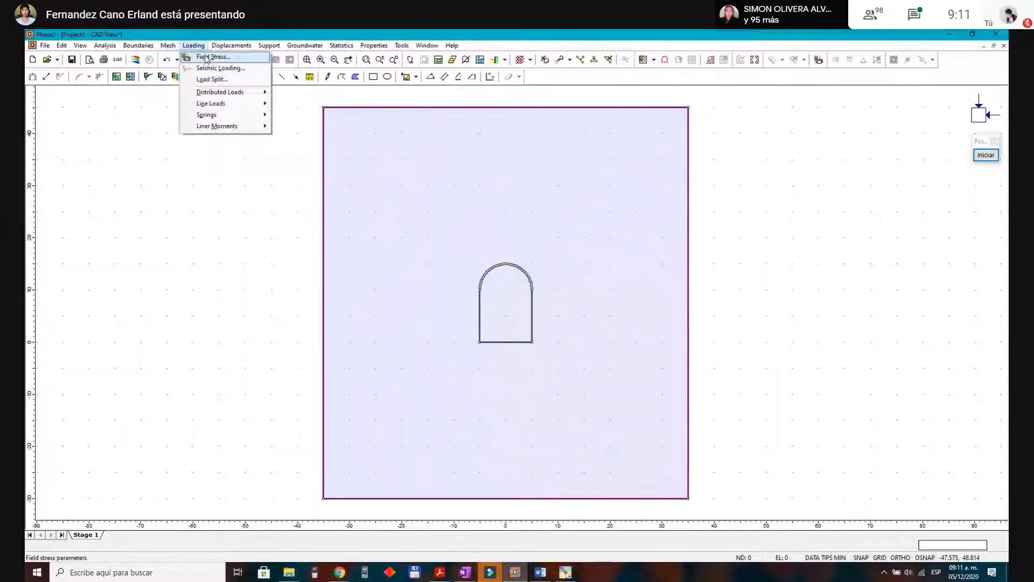
{"action": "left_click", "coordinate": [168, 46]}
{"action": "left_click", "coordinate": [168, 46]}
{"action": "left_click", "coordinate": [174, 58]}
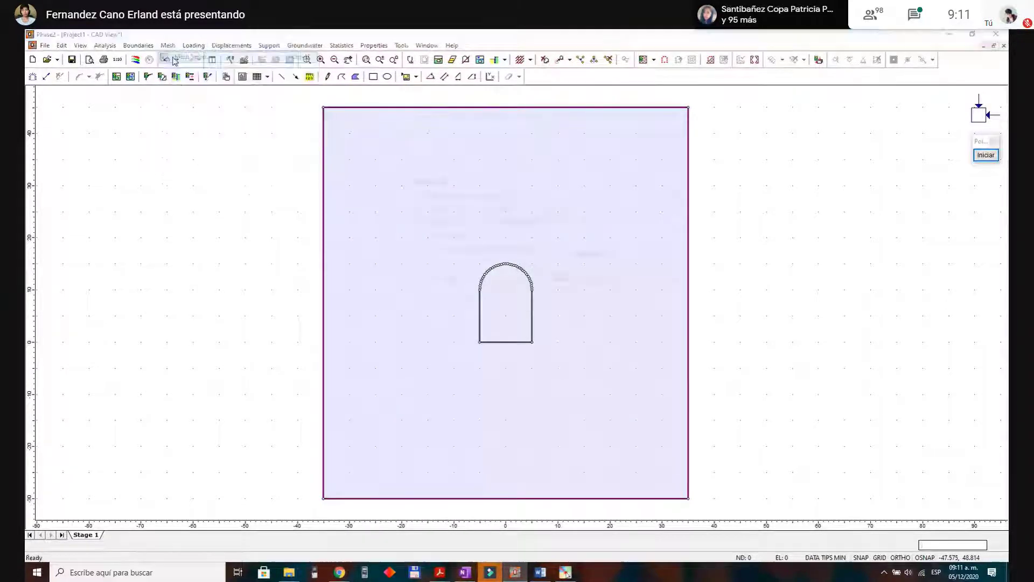
{"action": "left_click_drag", "start_coordinate": [527, 176], "coordinate": [266, 245]}
{"action": "left_click", "coordinate": [254, 276]}
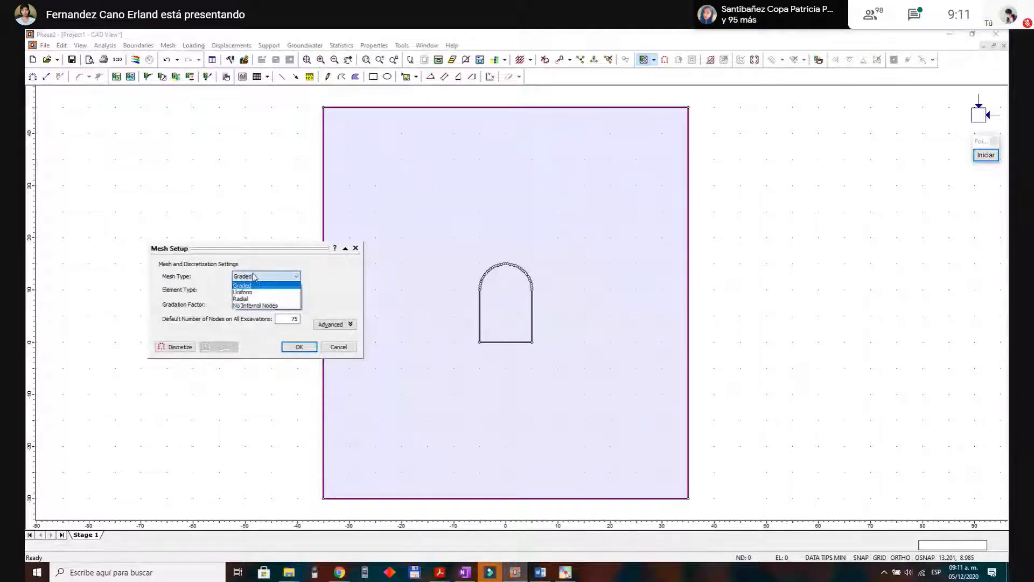
{"action": "left_click", "coordinate": [254, 285]}
{"action": "left_click", "coordinate": [257, 290]}
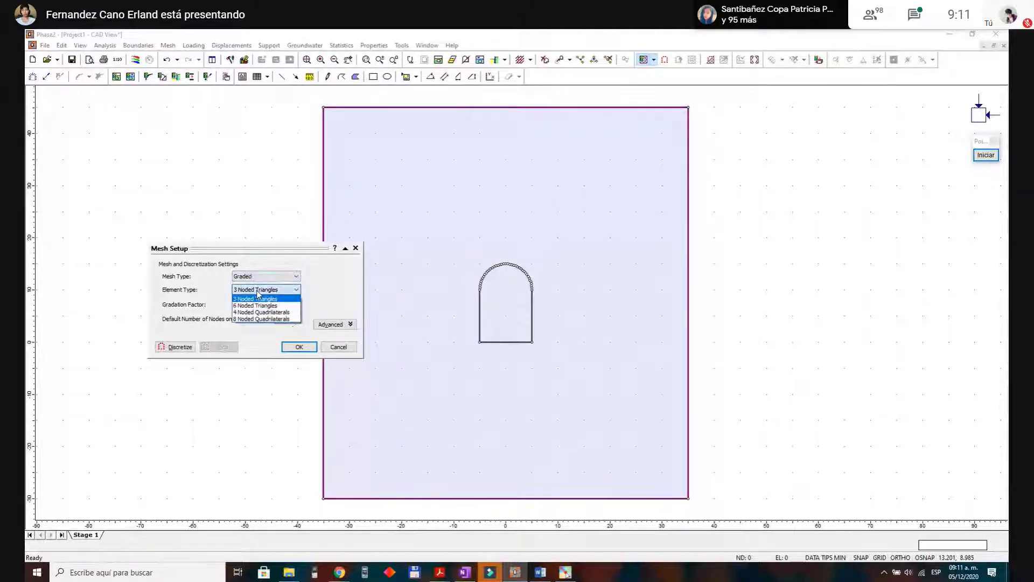
{"action": "left_click", "coordinate": [263, 319]}
{"action": "left_click", "coordinate": [267, 296]}
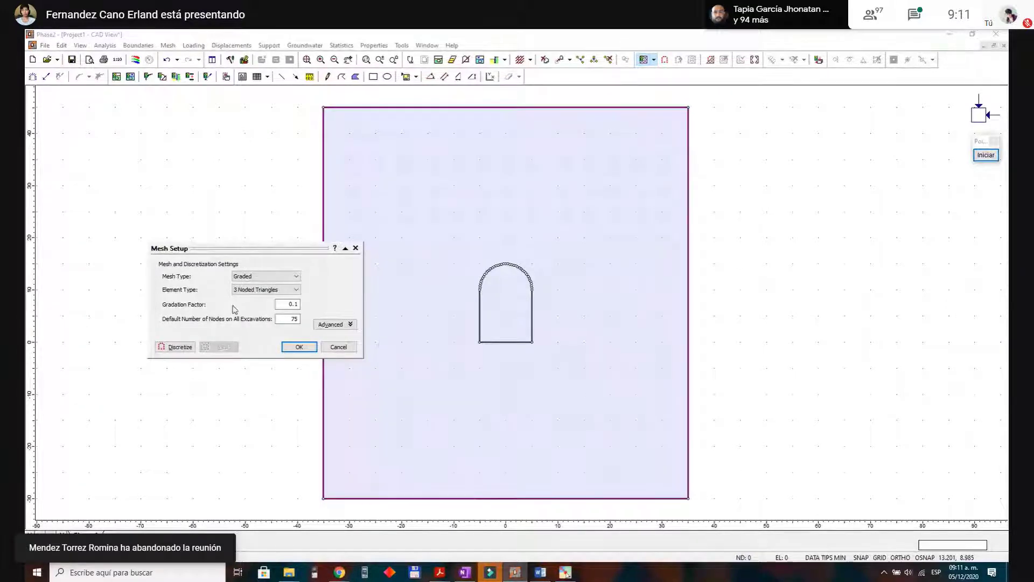
Step: Move the Mesh Setup dialog to the other side of the excavation and discretize the model boundaries
{"action": "left_click", "coordinate": [512, 264]}
{"action": "left_click_drag", "start_coordinate": [302, 248], "coordinate": [772, 201]}
{"action": "left_click", "coordinate": [649, 300]}
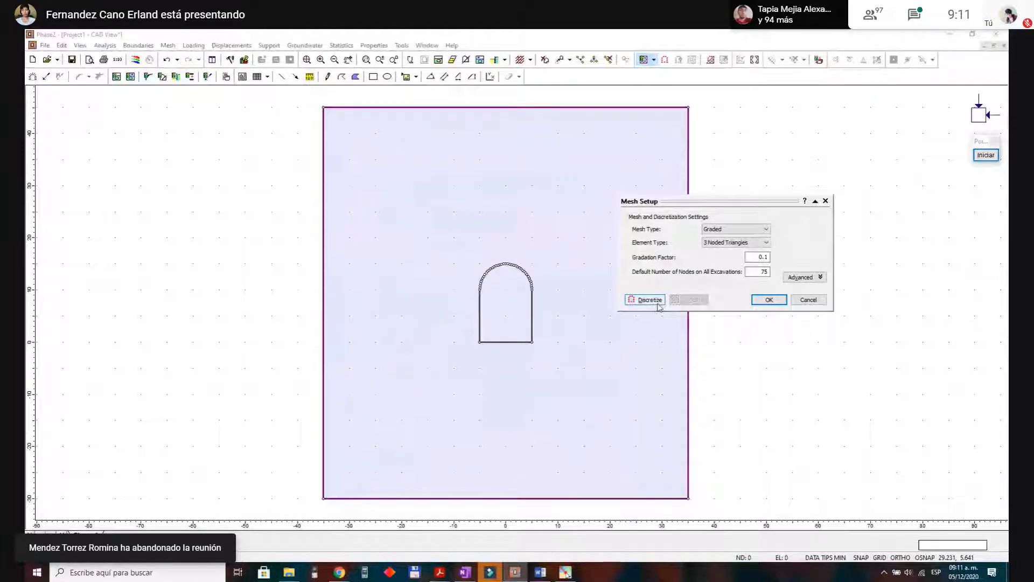
{"action": "left_click", "coordinate": [656, 305]}
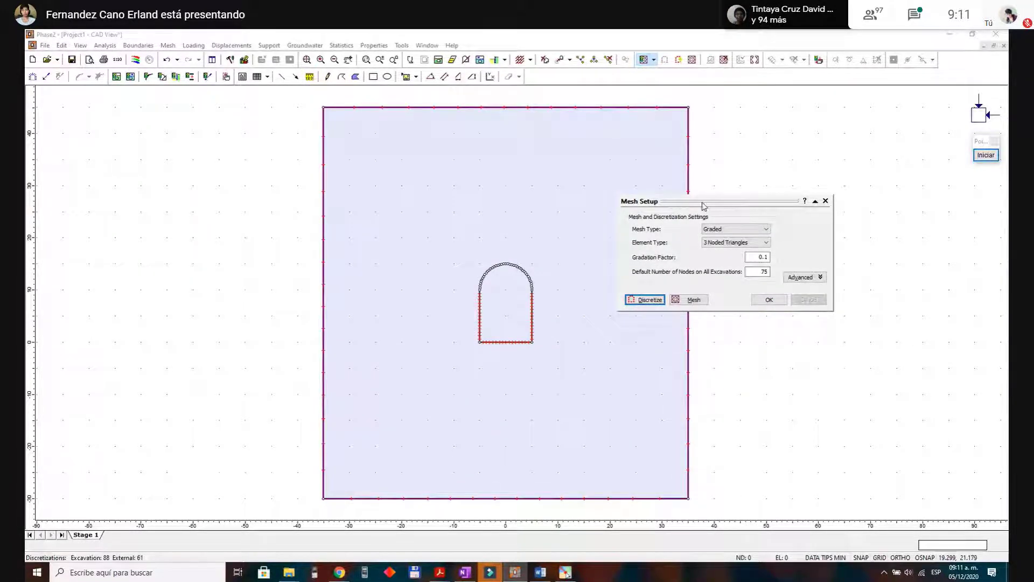
Step: Move Mesh Setup away from the tunnel and use the screen annotation tool to point out the boundary discretization, closing it when done
{"action": "left_click_drag", "start_coordinate": [703, 206], "coordinate": [734, 268]}
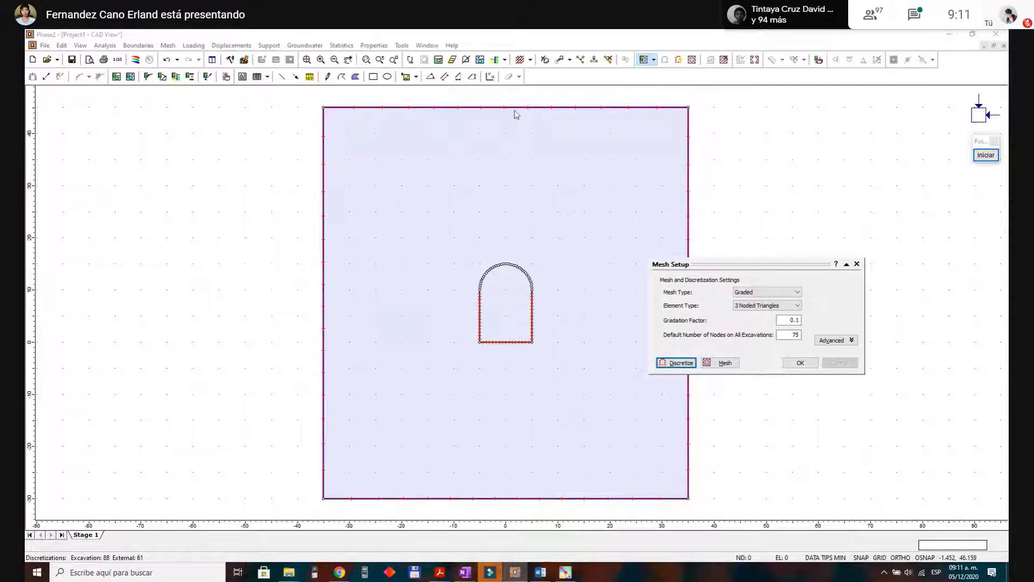
{"action": "left_click", "coordinate": [977, 156]}
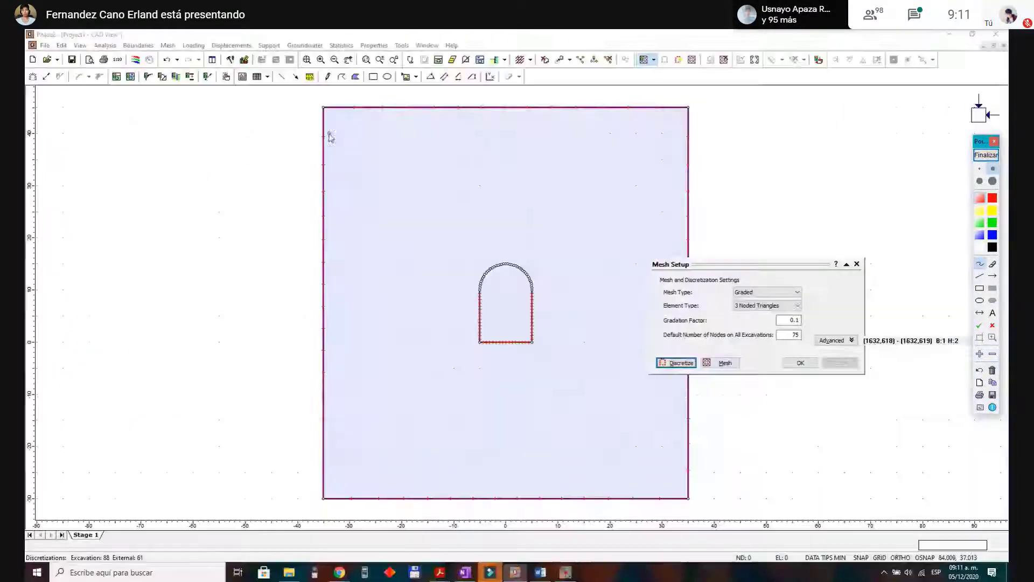
{"action": "left_click", "coordinate": [986, 155]}
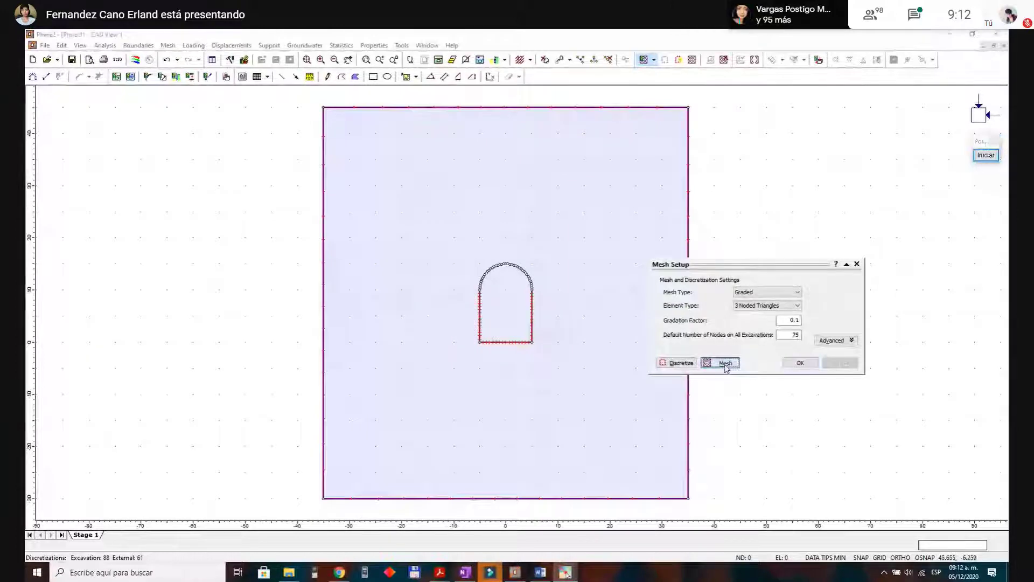
Step: Mesh the model and move Mesh Setup aside, then circle a triangular element and the dense zone around the tunnel with the annotation tool, closing it when done
{"action": "left_click", "coordinate": [725, 363]}
{"action": "left_click_drag", "start_coordinate": [730, 265], "coordinate": [804, 202]}
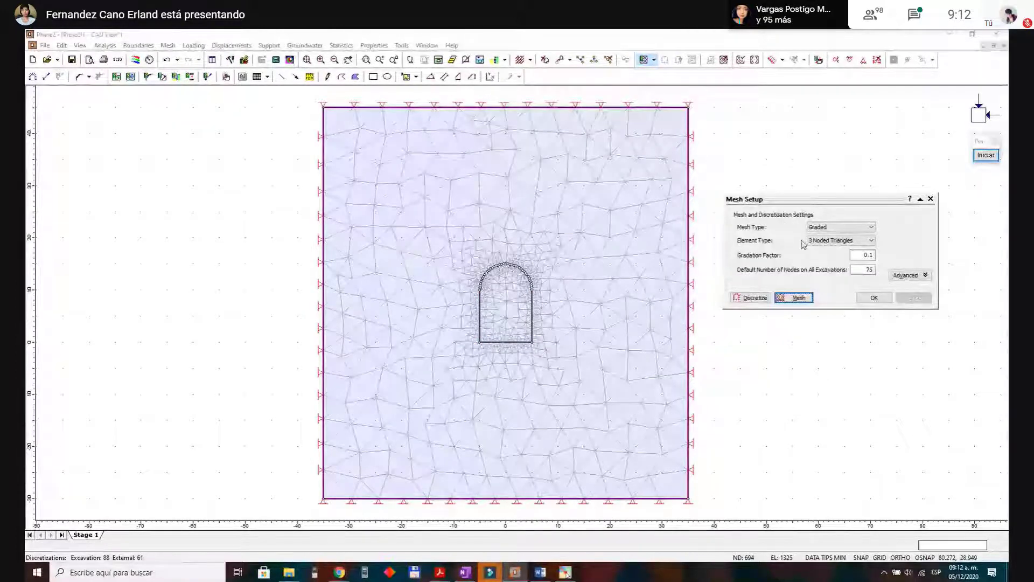
{"action": "left_click", "coordinate": [986, 156]}
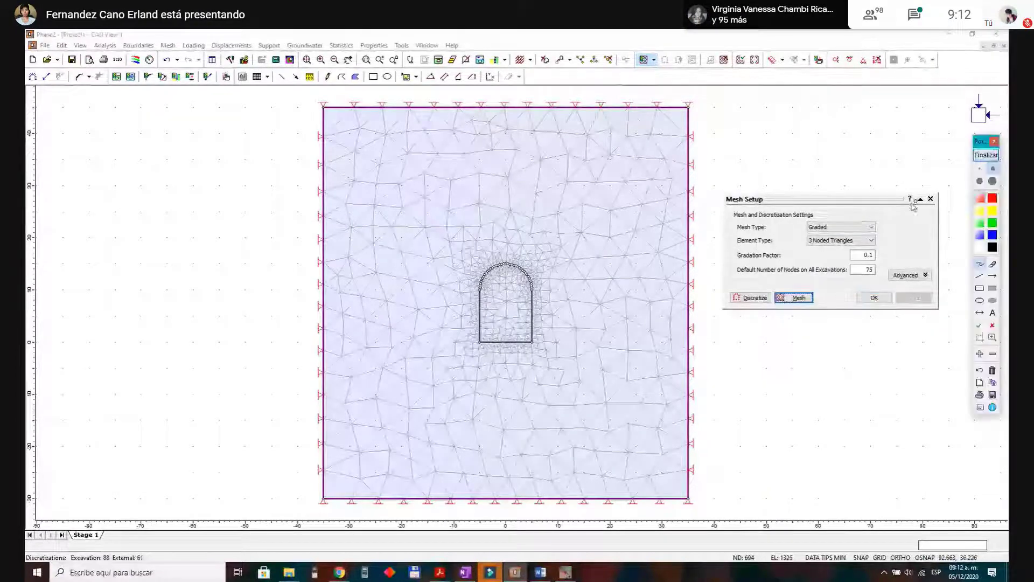
{"action": "mouse_move", "coordinate": [655, 110]}
{"action": "left_mouse_down"}
{"action": "mouse_move", "coordinate": [656, 133]}
{"action": "mouse_move", "coordinate": [654, 112]}
{"action": "left_mouse_up"}
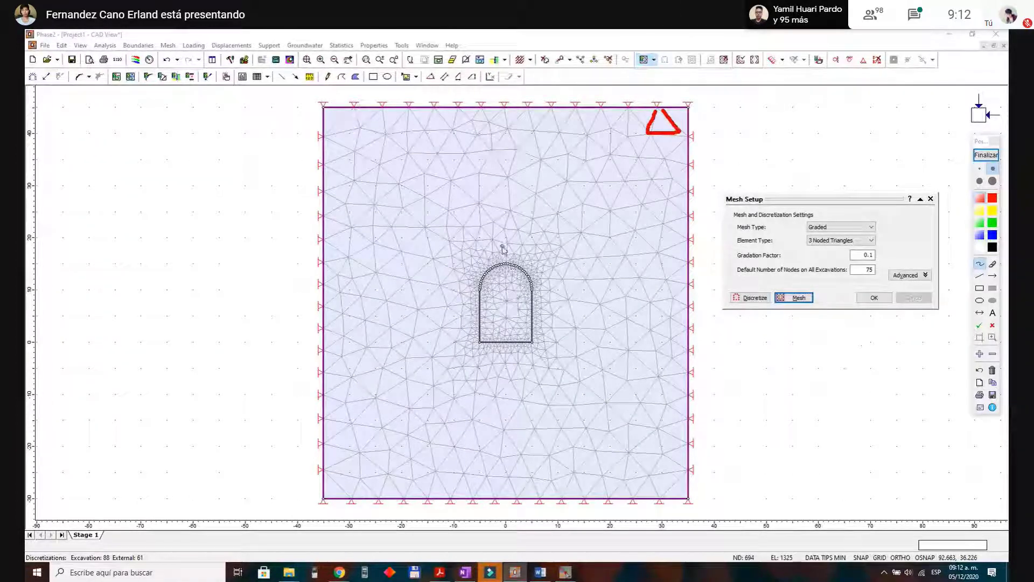
{"action": "mouse_move", "coordinate": [492, 245]}
{"action": "left_mouse_down"}
{"action": "mouse_move", "coordinate": [464, 288]}
{"action": "mouse_move", "coordinate": [460, 336]}
{"action": "mouse_move", "coordinate": [525, 352]}
{"action": "mouse_move", "coordinate": [529, 257]}
{"action": "mouse_move", "coordinate": [487, 268]}
{"action": "left_mouse_up"}
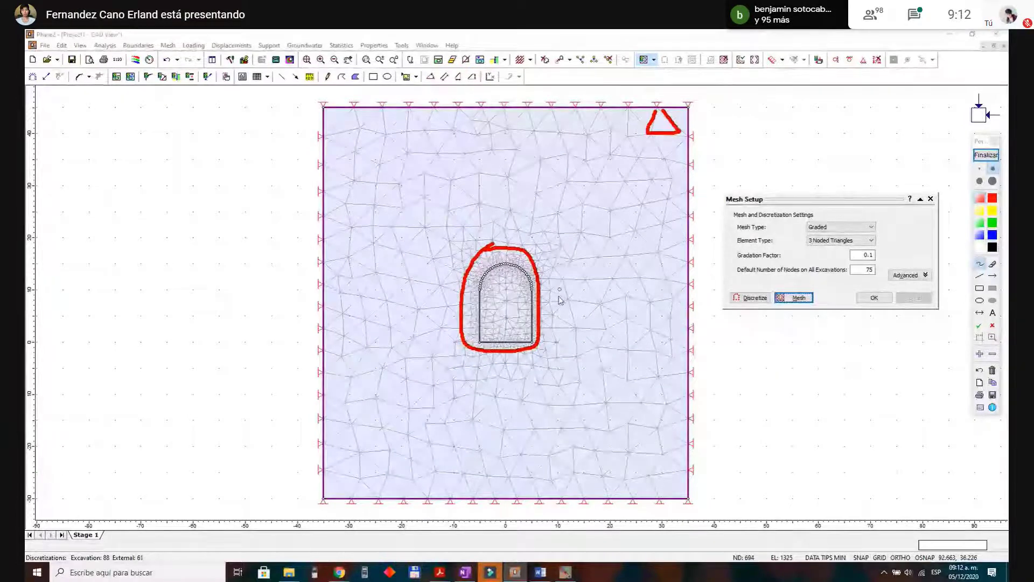
{"action": "left_click", "coordinate": [986, 155]}
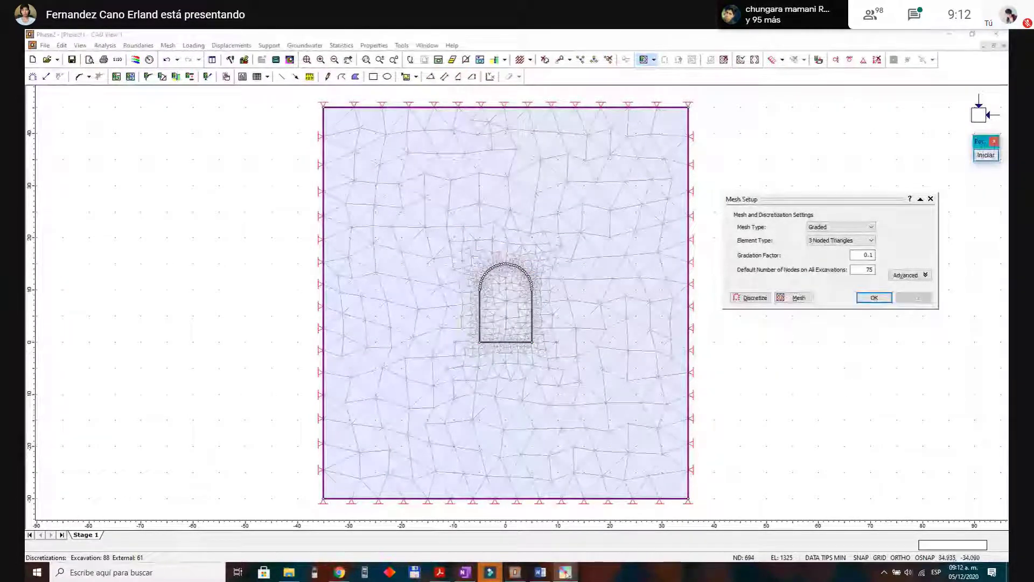
Step: Switch to the Google Meet call in Chrome and admit all the participants waiting to join
{"action": "mouse_move", "coordinate": [339, 572]}
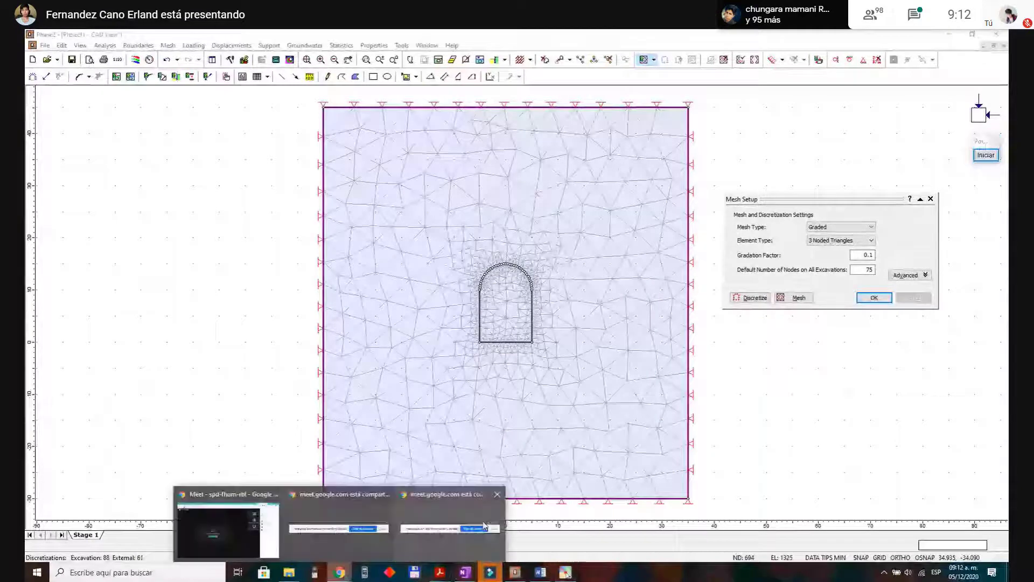
{"action": "left_click", "coordinate": [246, 529]}
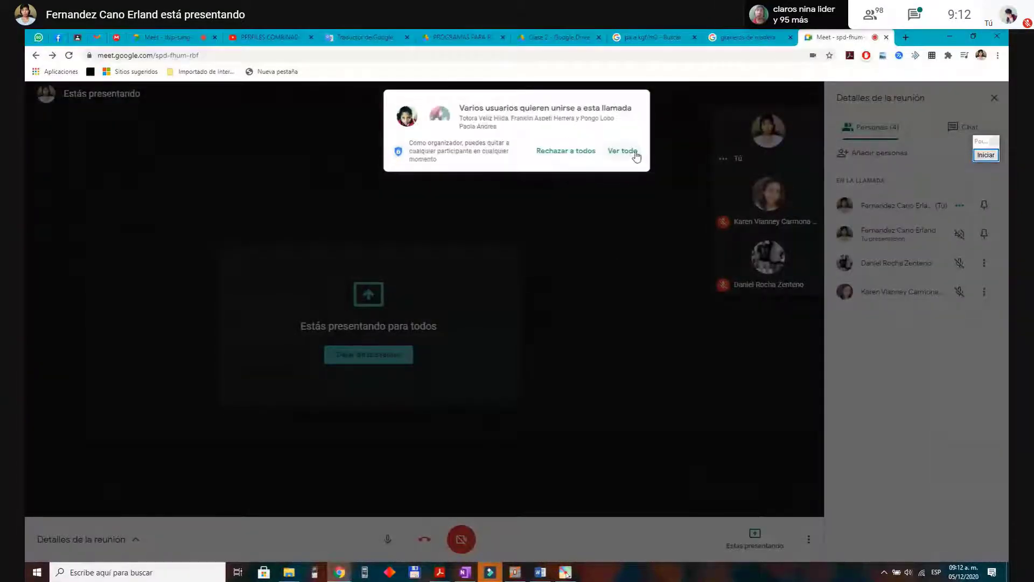
{"action": "left_click", "coordinate": [624, 153]}
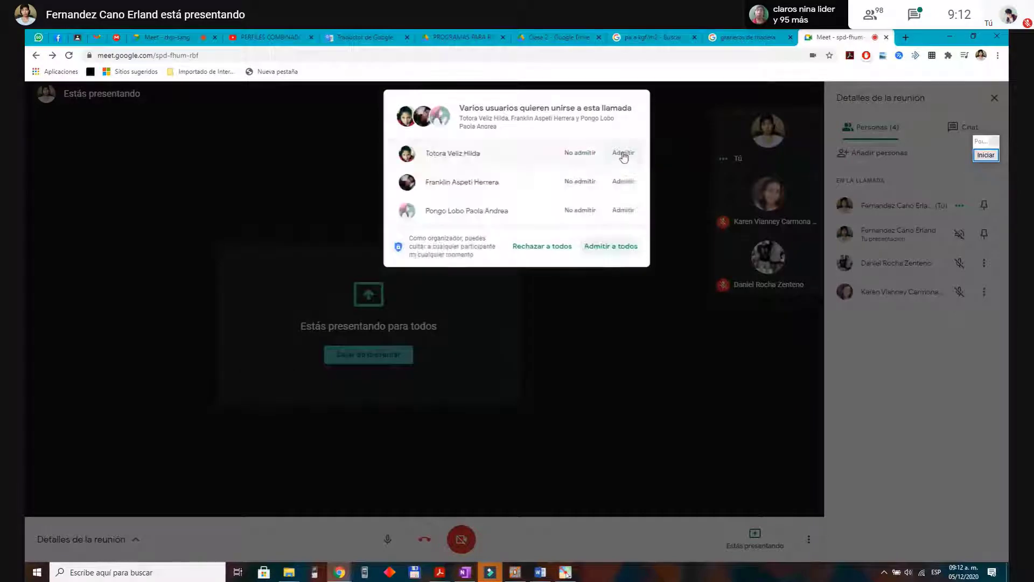
{"action": "left_click", "coordinate": [627, 249]}
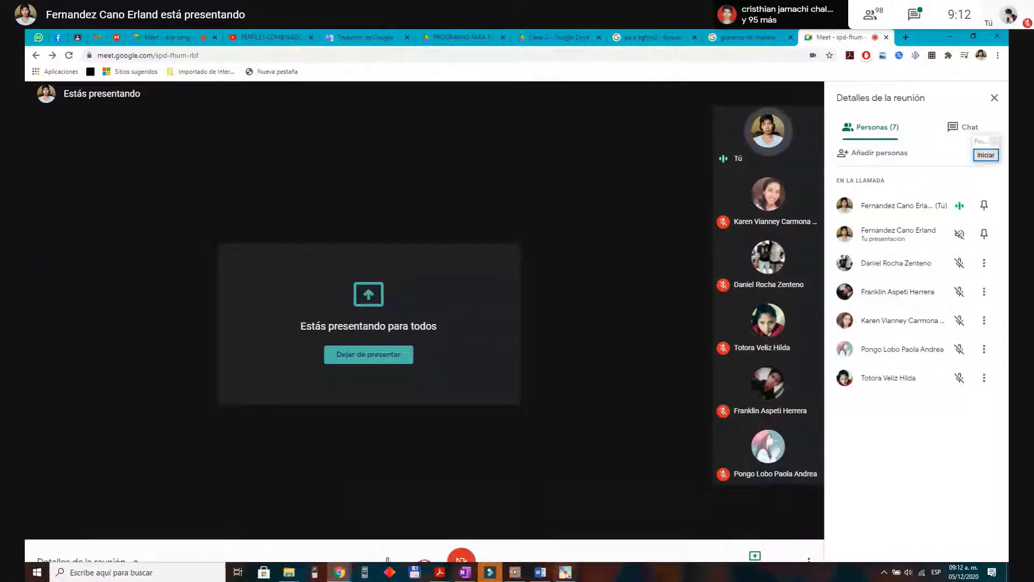
Step: Return to Phase2, choose the Uniform mesh type with 1500 approximate elements, and discretize and mesh the model
{"action": "left_click", "coordinate": [517, 574]}
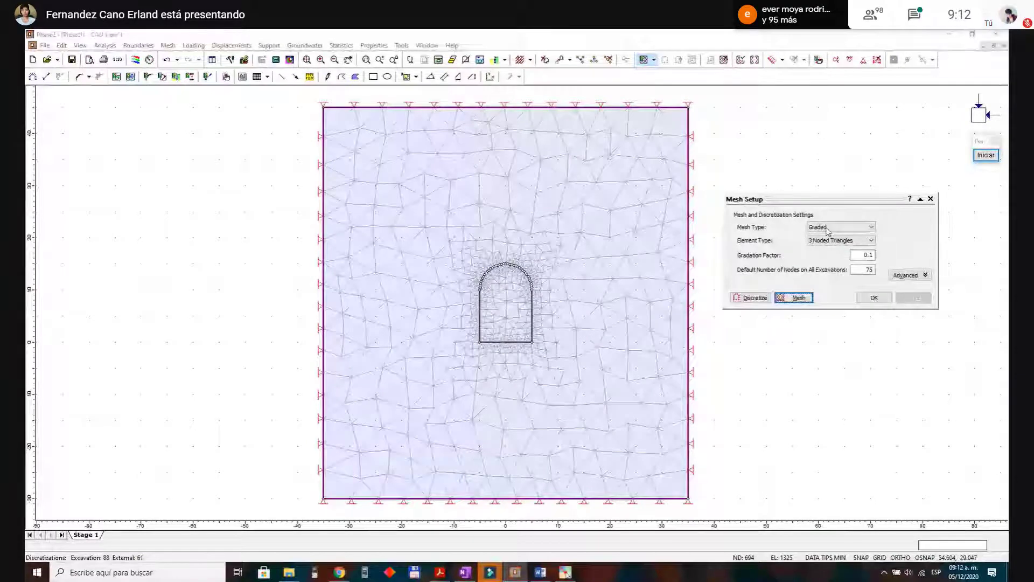
{"action": "left_click", "coordinate": [840, 227]}
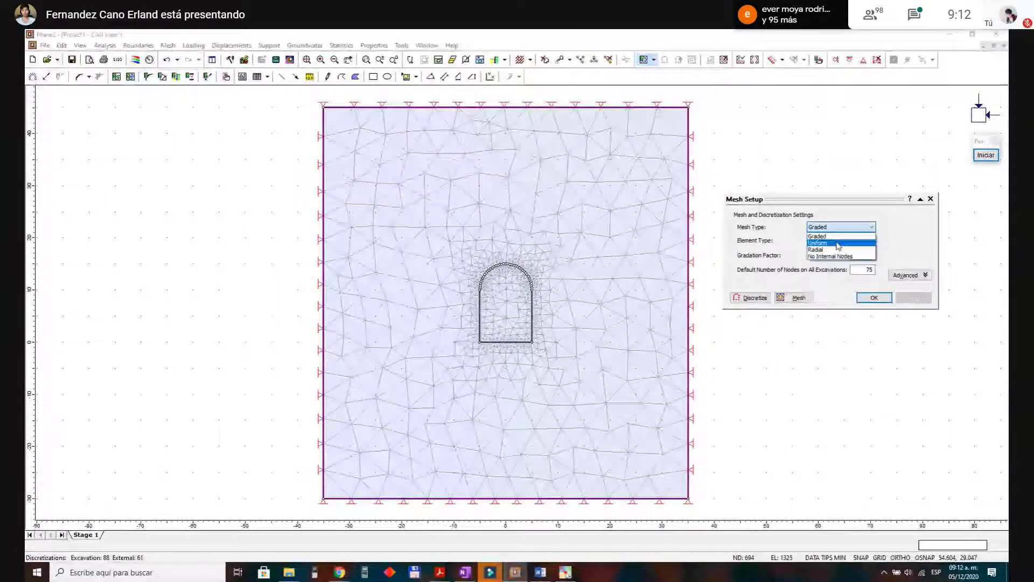
{"action": "left_click", "coordinate": [832, 241]}
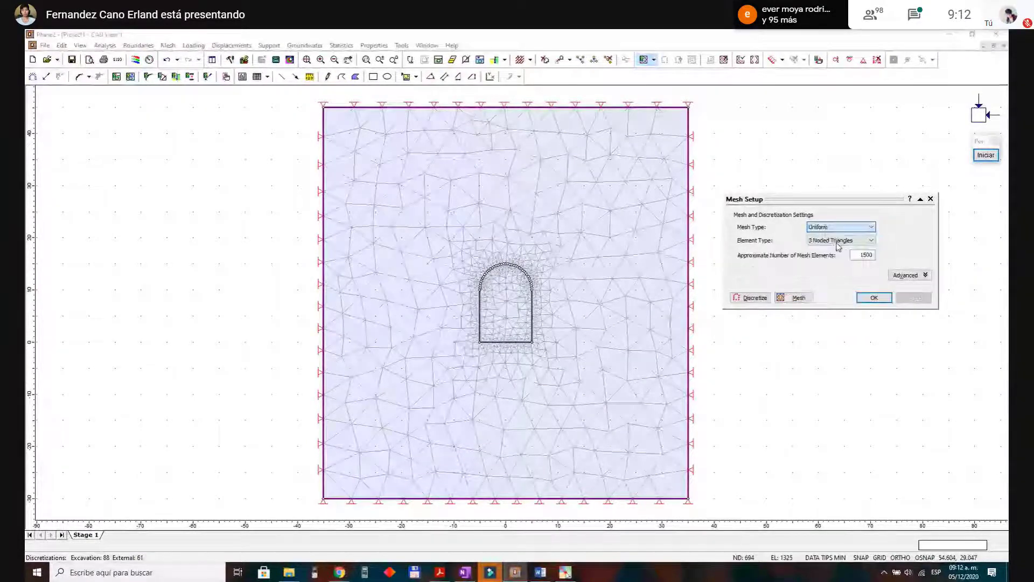
{"action": "left_click", "coordinate": [757, 299]}
{"action": "left_click", "coordinate": [797, 299]}
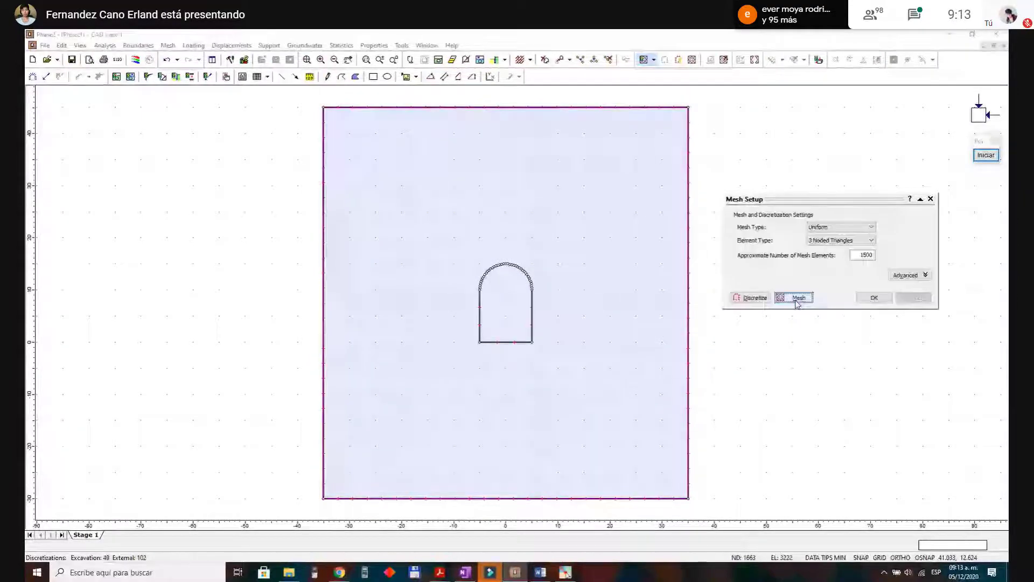
{"action": "left_click", "coordinate": [796, 299]}
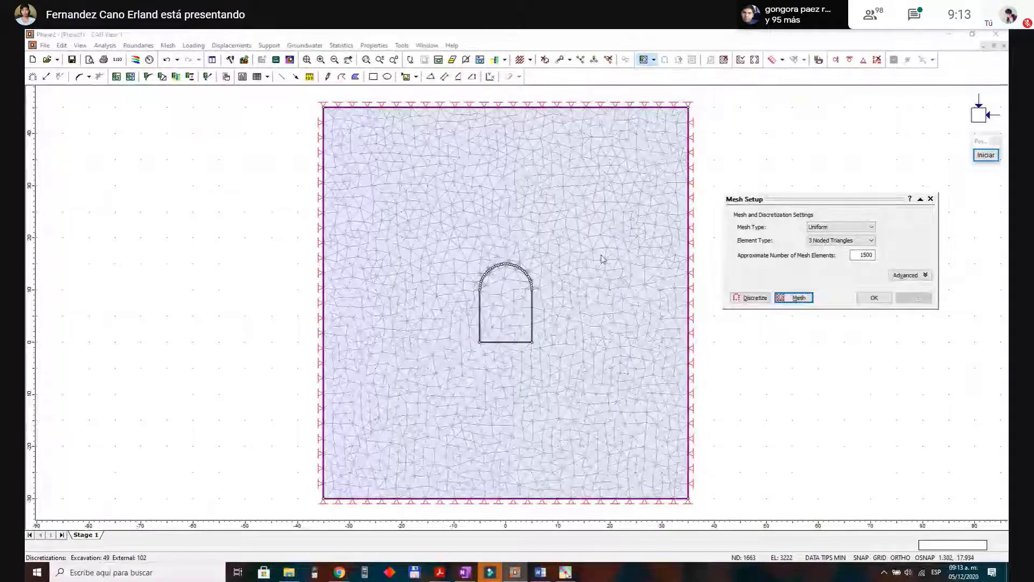
Step: Choose the Radial mesh type with an expansion factor of 3, and discretize and mesh the model
{"action": "left_click", "coordinate": [851, 227]}
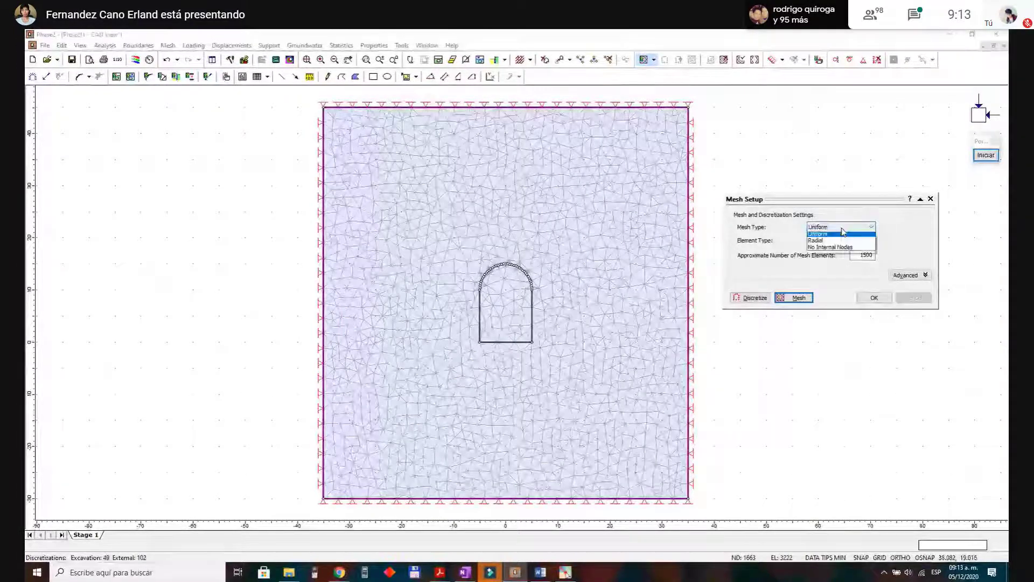
{"action": "left_click", "coordinate": [832, 247]}
{"action": "key", "text": "alt+d"}
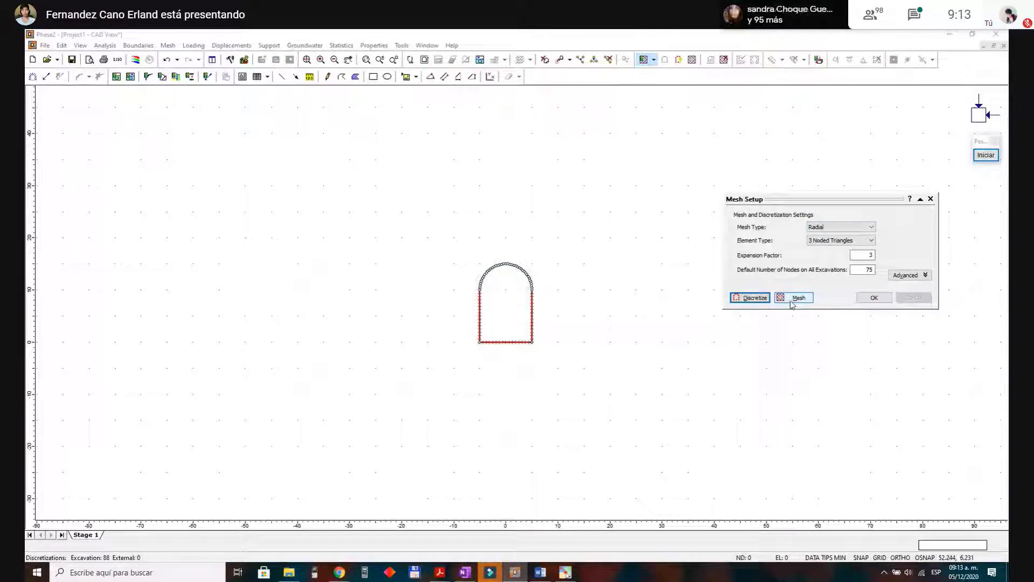
{"action": "left_click", "coordinate": [795, 301]}
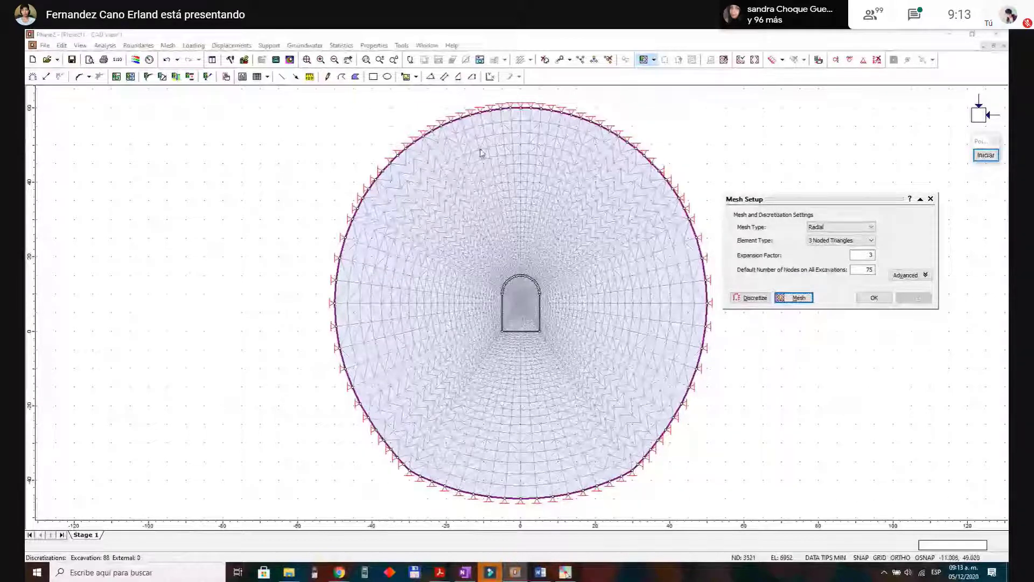
Step: Discretize and mesh the rounded model with the Graded type, accept it, and undo back to the unmeshed rectangular boundary
{"action": "left_click", "coordinate": [840, 226]}
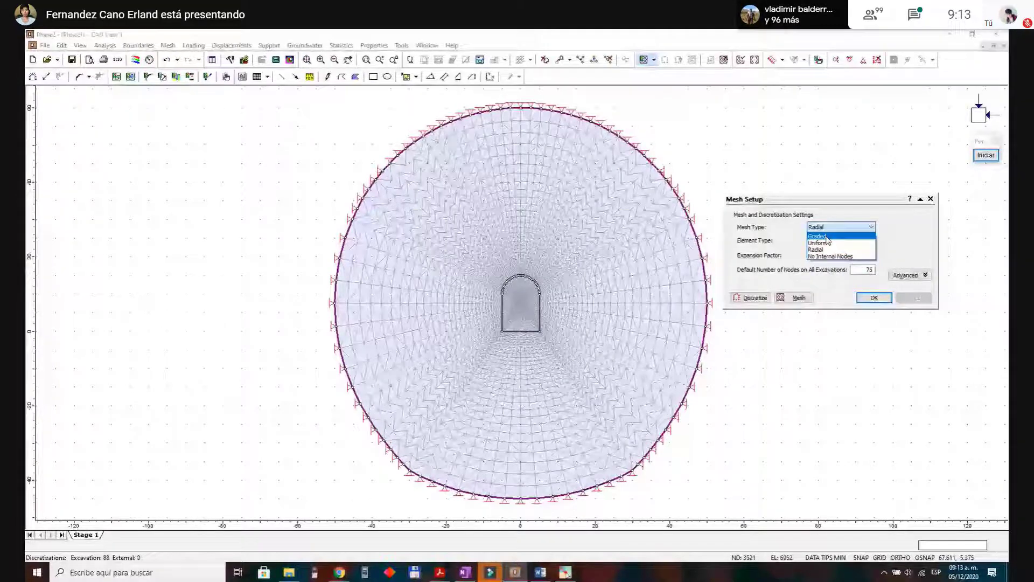
{"action": "left_click", "coordinate": [827, 237]}
{"action": "left_click", "coordinate": [750, 297]}
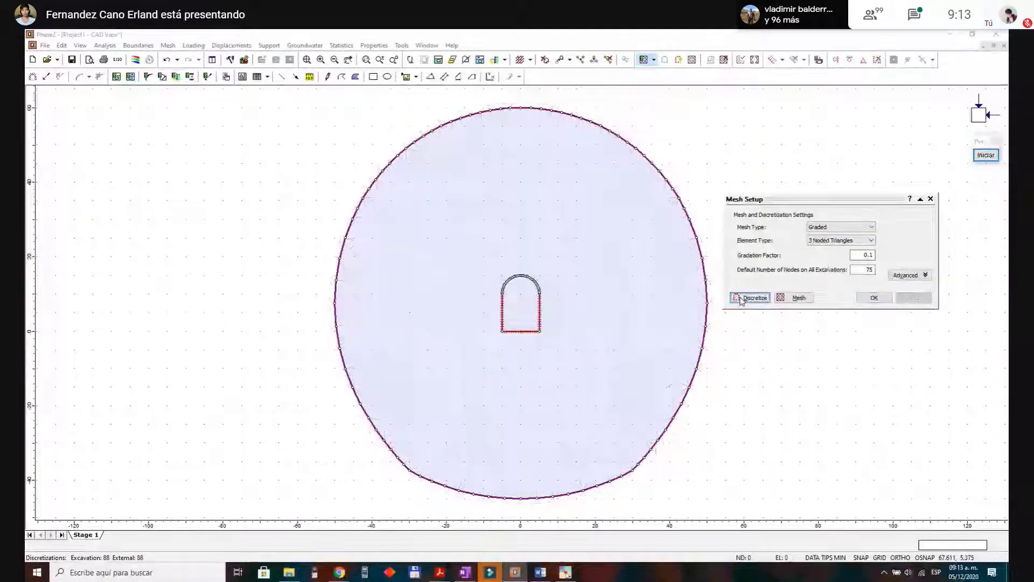
{"action": "left_click", "coordinate": [790, 297]}
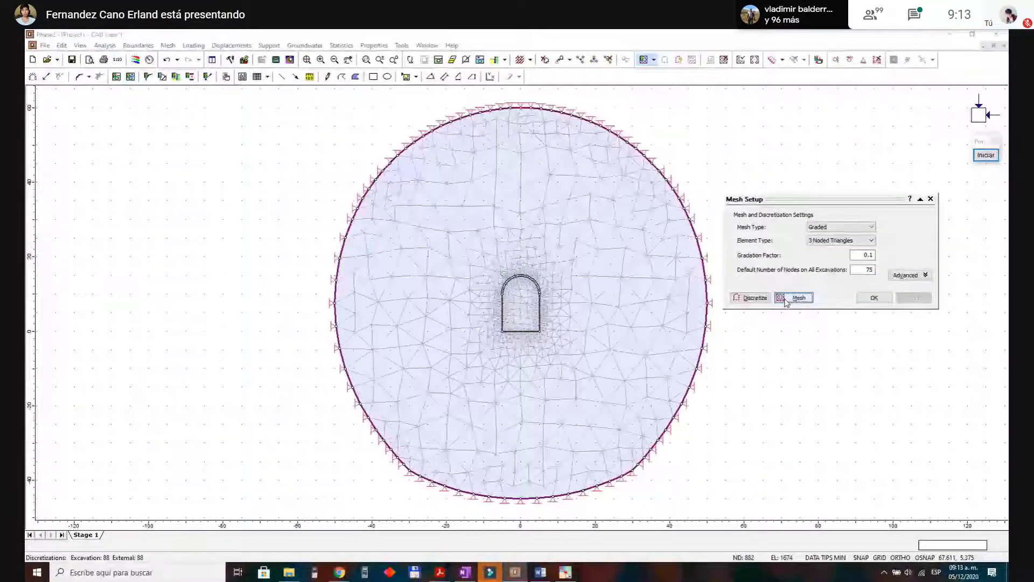
{"action": "left_click", "coordinate": [873, 298]}
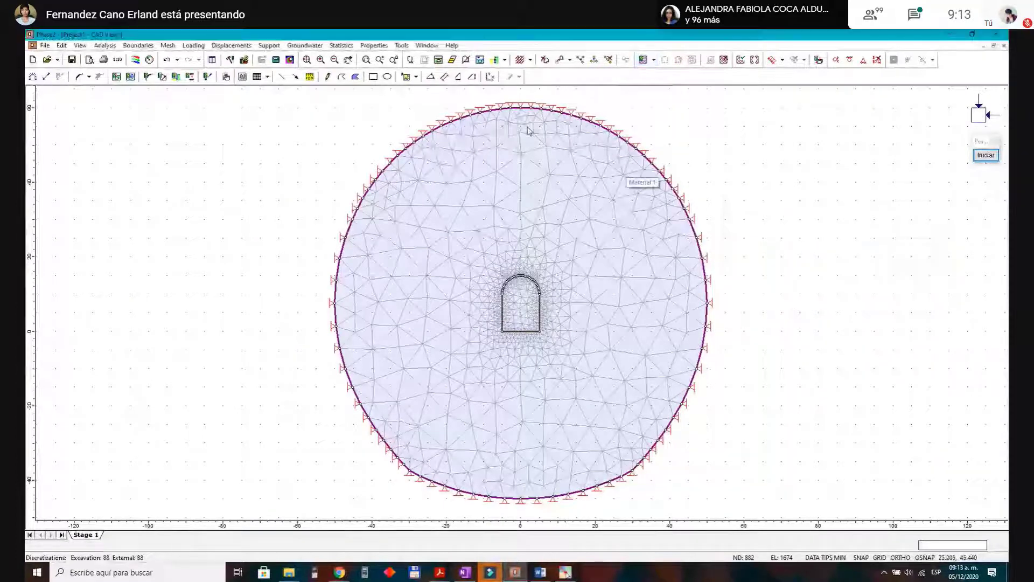
{"action": "key", "text": "ctrl+z"}
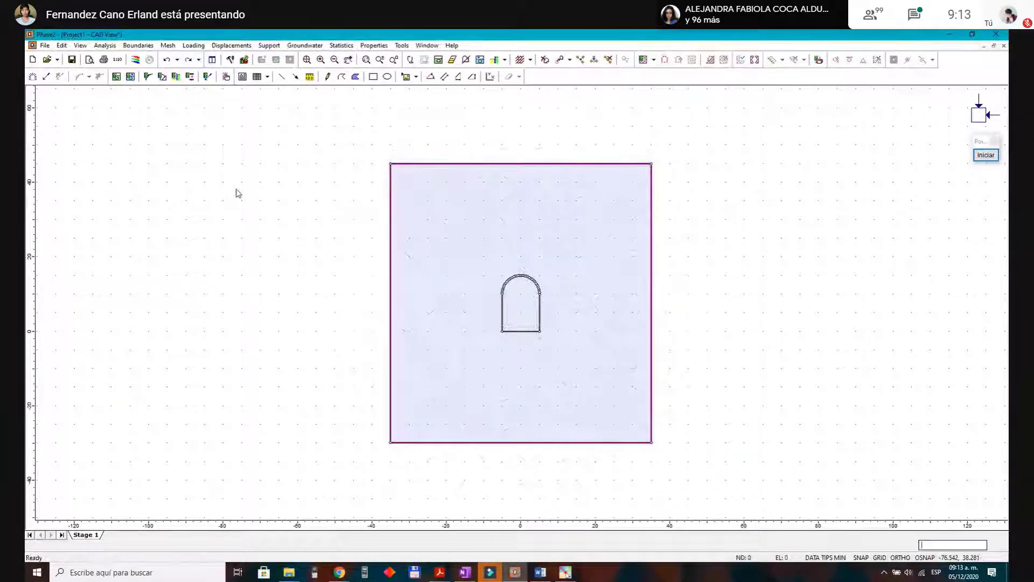
Step: Reopen Mesh Setup beside the model, try 6 Noded Triangles and the 4 and 8 Noded Quadrilaterals, and set the element type to 3 Noded Triangles
{"action": "left_click", "coordinate": [174, 47]}
{"action": "left_click", "coordinate": [183, 58]}
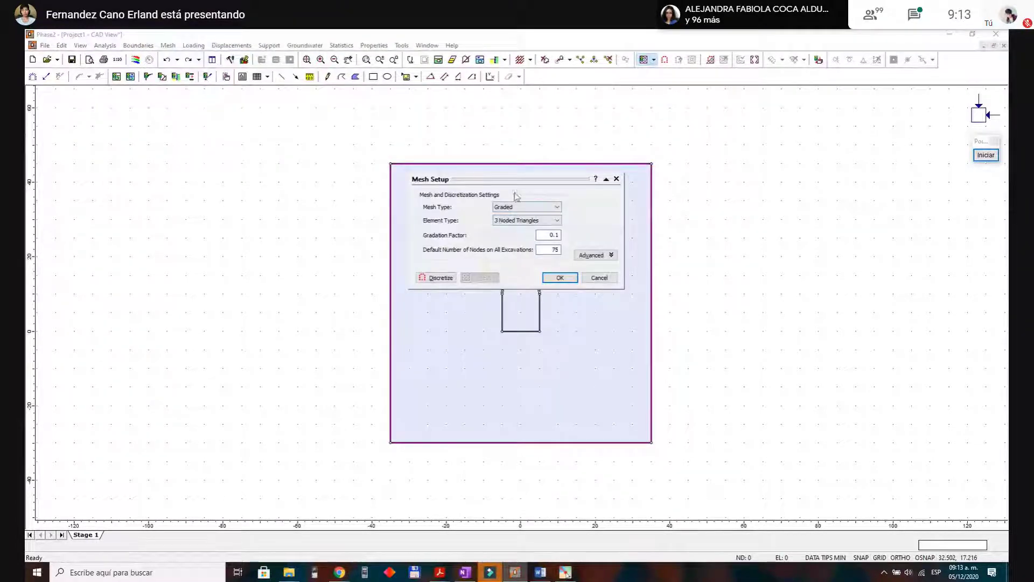
{"action": "left_click_drag", "start_coordinate": [537, 183], "coordinate": [780, 178]}
{"action": "left_click", "coordinate": [775, 214]}
{"action": "left_click", "coordinate": [775, 237]}
{"action": "left_click", "coordinate": [765, 214]}
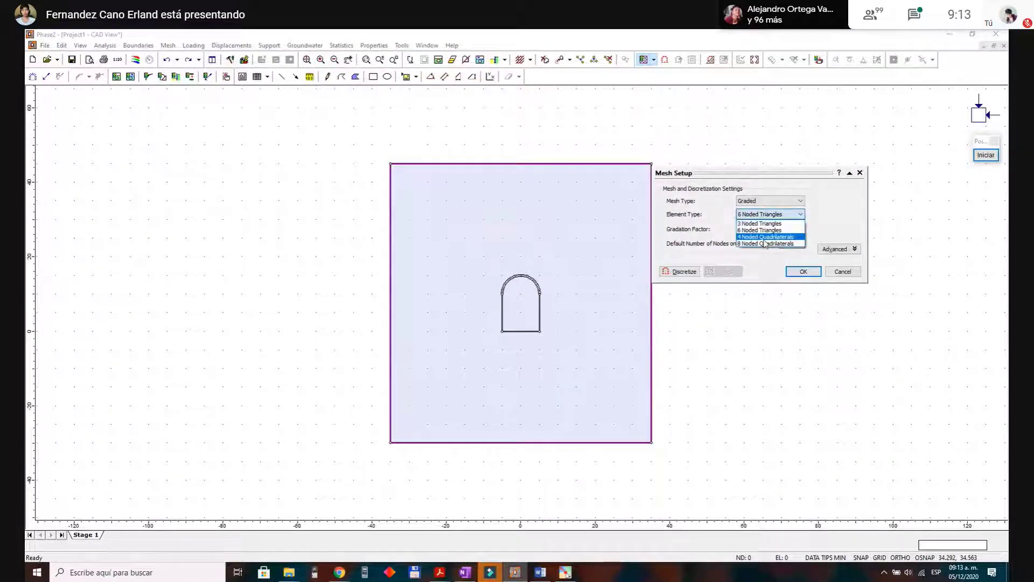
{"action": "left_click", "coordinate": [763, 215]}
{"action": "left_click", "coordinate": [761, 215]}
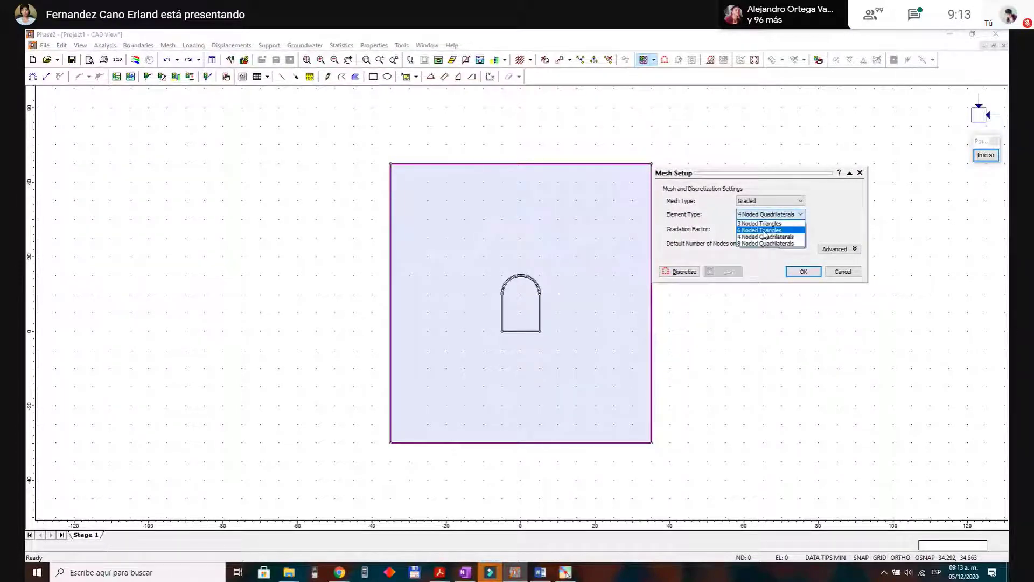
{"action": "left_click", "coordinate": [765, 243]}
{"action": "left_click", "coordinate": [760, 215]}
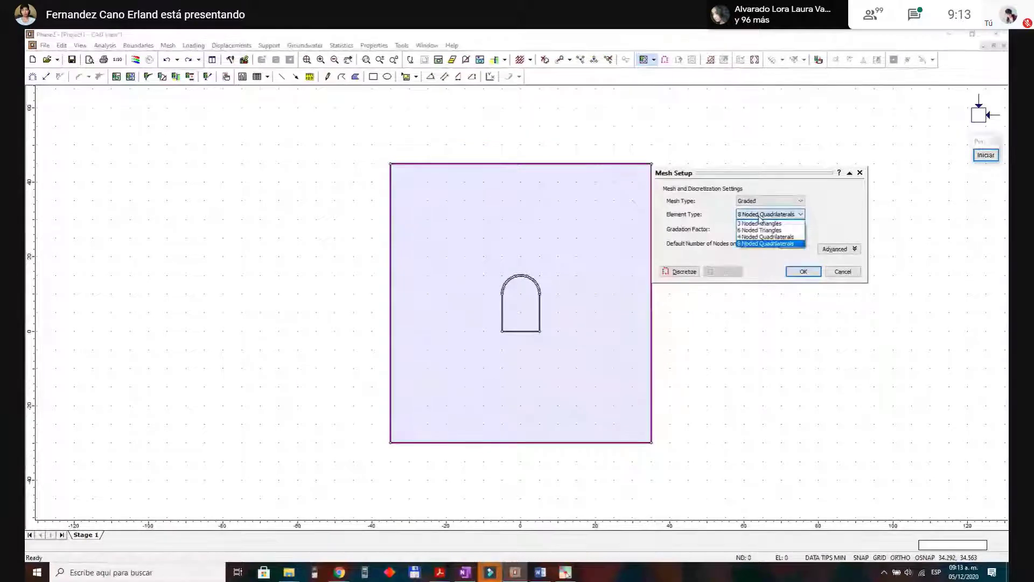
{"action": "left_click", "coordinate": [759, 223]}
{"action": "left_click_drag", "start_coordinate": [753, 177], "coordinate": [779, 212]}
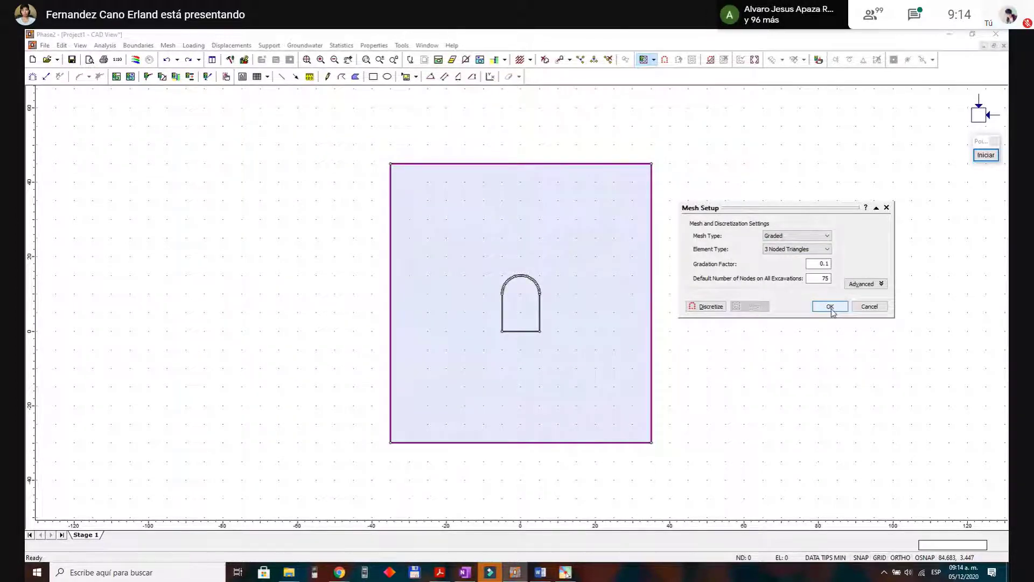
Step: Discretize and mesh the rectangular model with the Graded type, move Mesh Setup off the model and close it
{"action": "left_click", "coordinate": [702, 309]}
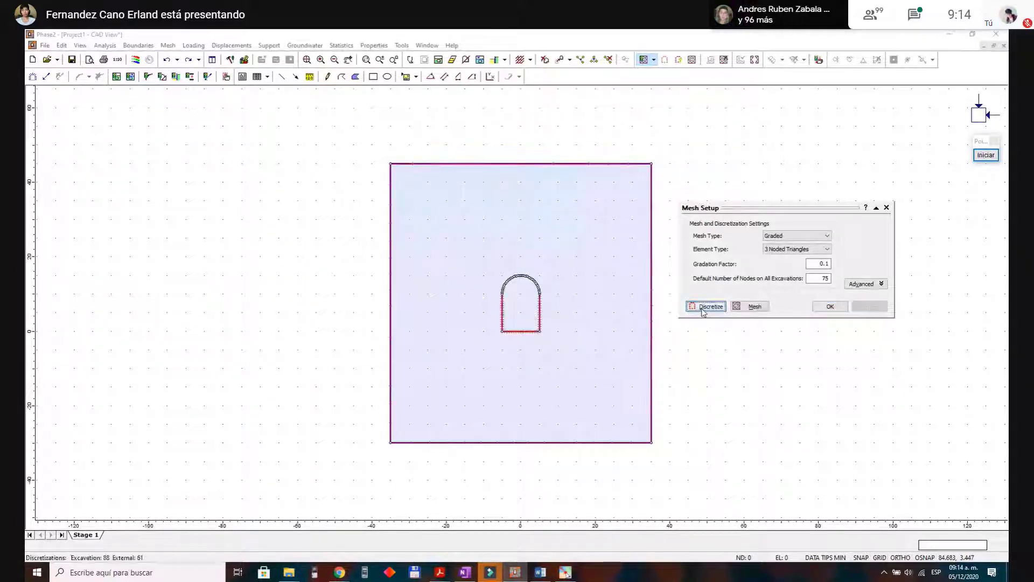
{"action": "left_click", "coordinate": [753, 308]}
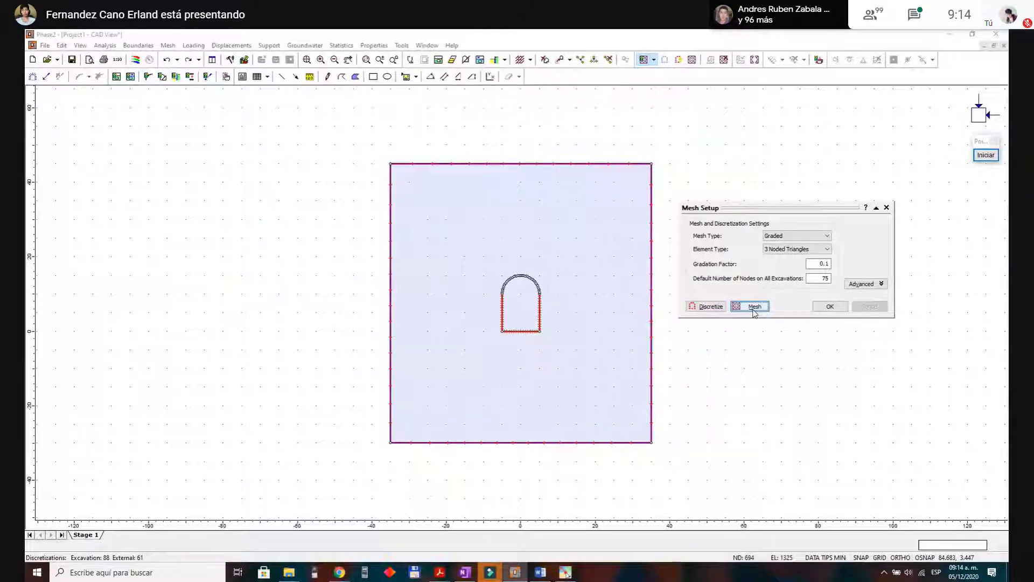
{"action": "left_click_drag", "start_coordinate": [796, 207], "coordinate": [207, 209]}
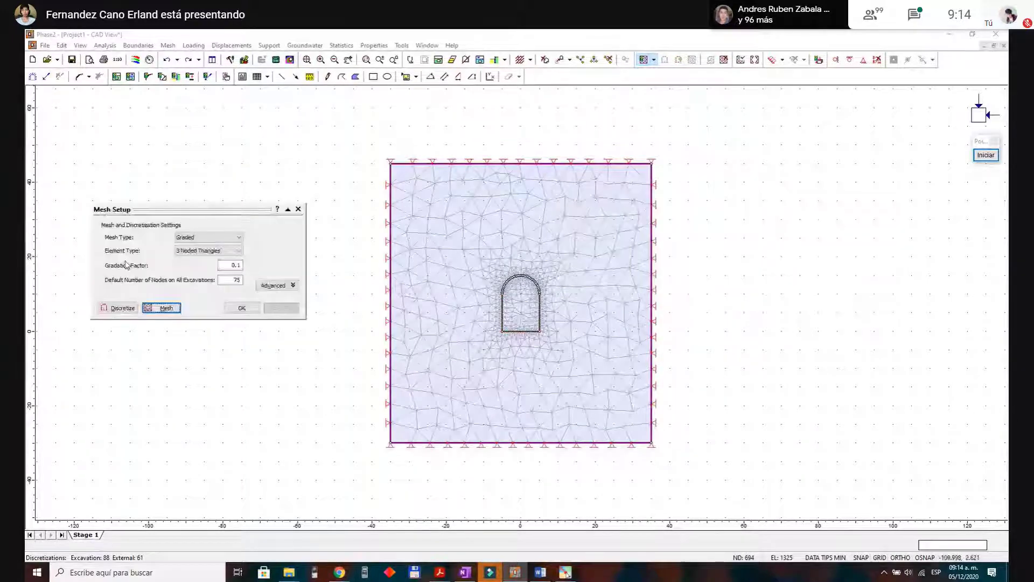
{"action": "left_click", "coordinate": [299, 210]}
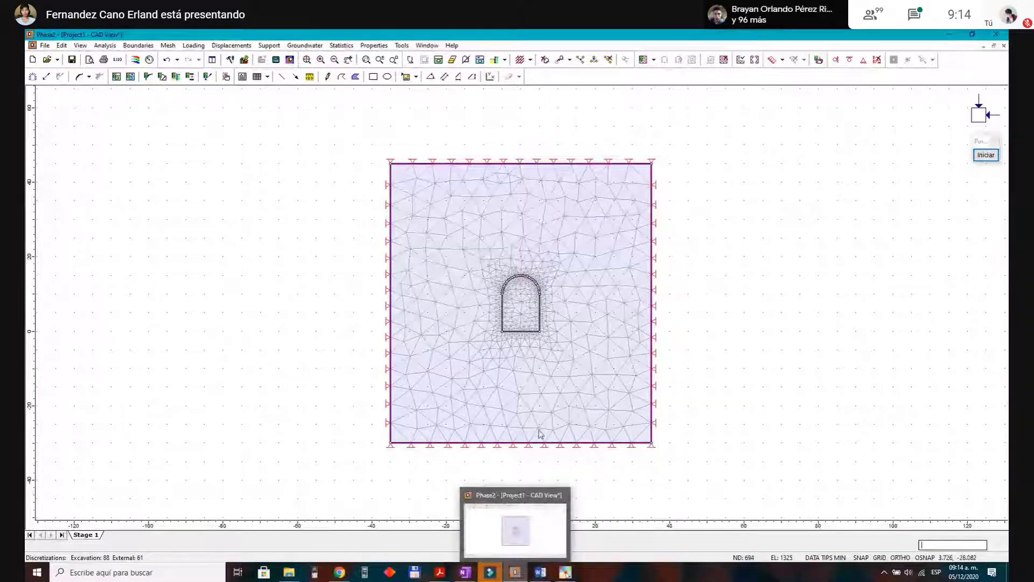
{"action": "scroll", "coordinate": [644, 406], "scroll_direction": "up", "scroll_amount": 1}
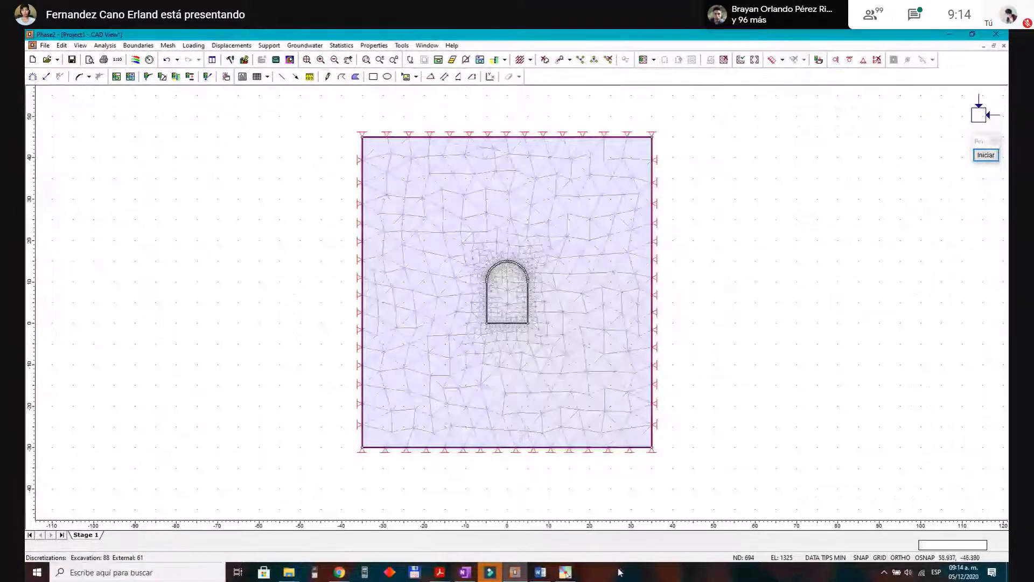
Step: Switch to OneNote and show the Mesh Setup notes with the triangle and square element sketches
{"action": "left_click", "coordinate": [464, 572]}
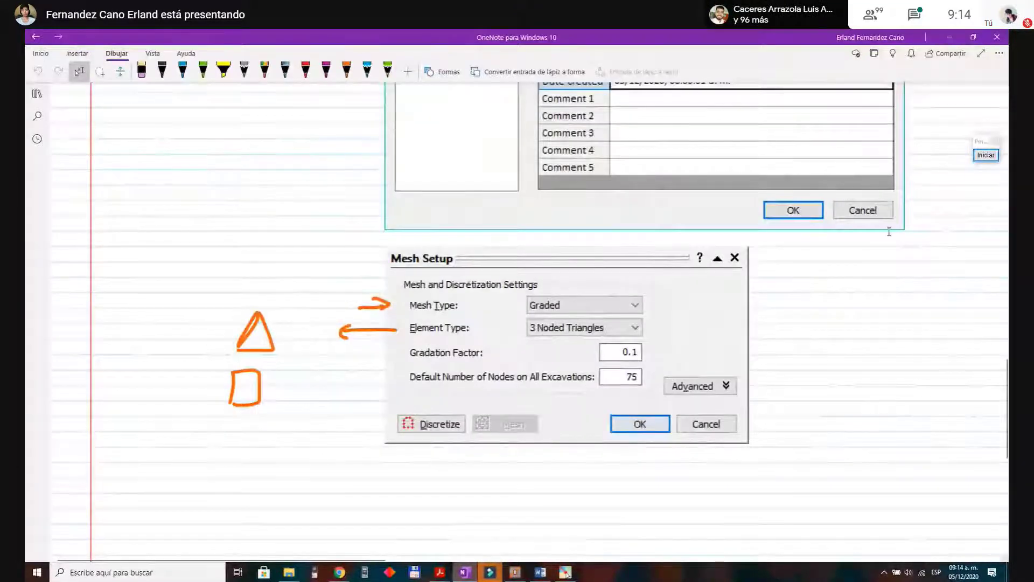
{"action": "left_click", "coordinate": [226, 419]}
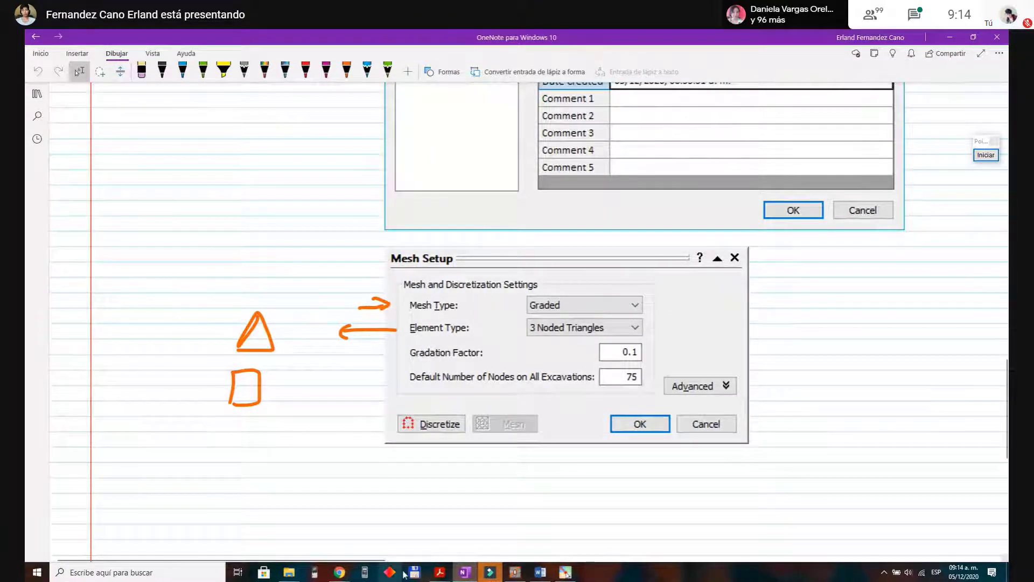
Step: Switch to the Google Meet call, admit the waiting participant, and return to the meshed model in Phase2
{"action": "mouse_move", "coordinate": [339, 572]}
{"action": "left_click", "coordinate": [237, 525]}
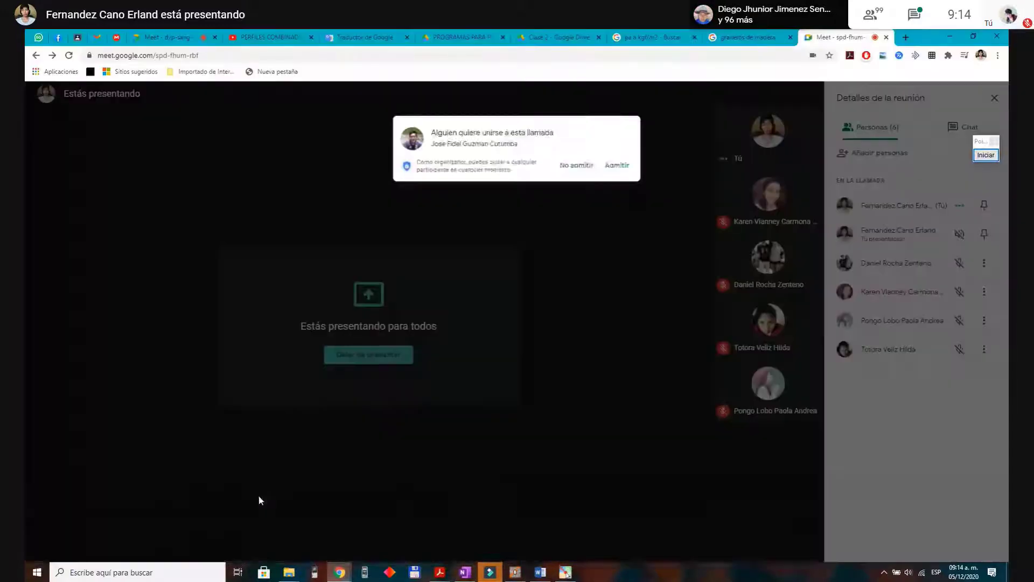
{"action": "left_click", "coordinate": [627, 145]}
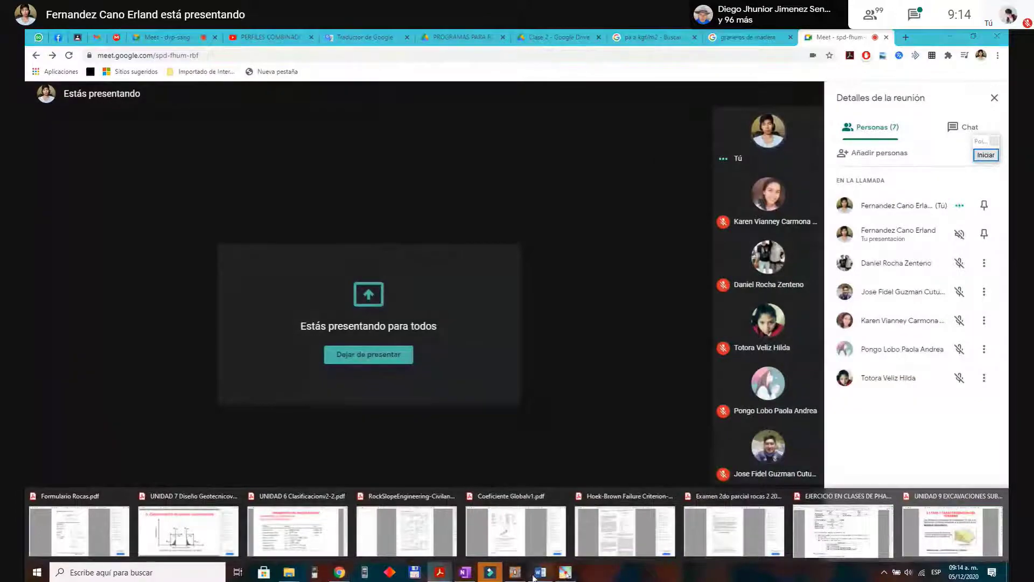
{"action": "left_click", "coordinate": [516, 574]}
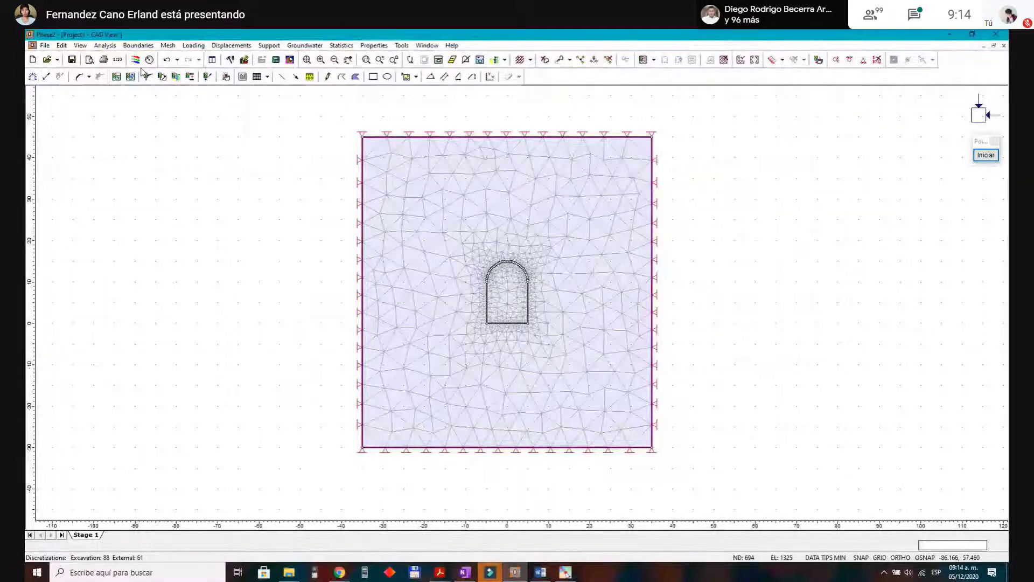
Step: Switch to OneNote and add "Excavación" as item 5 of the procedure list, followed by a new empty item
{"action": "left_click", "coordinate": [465, 572]}
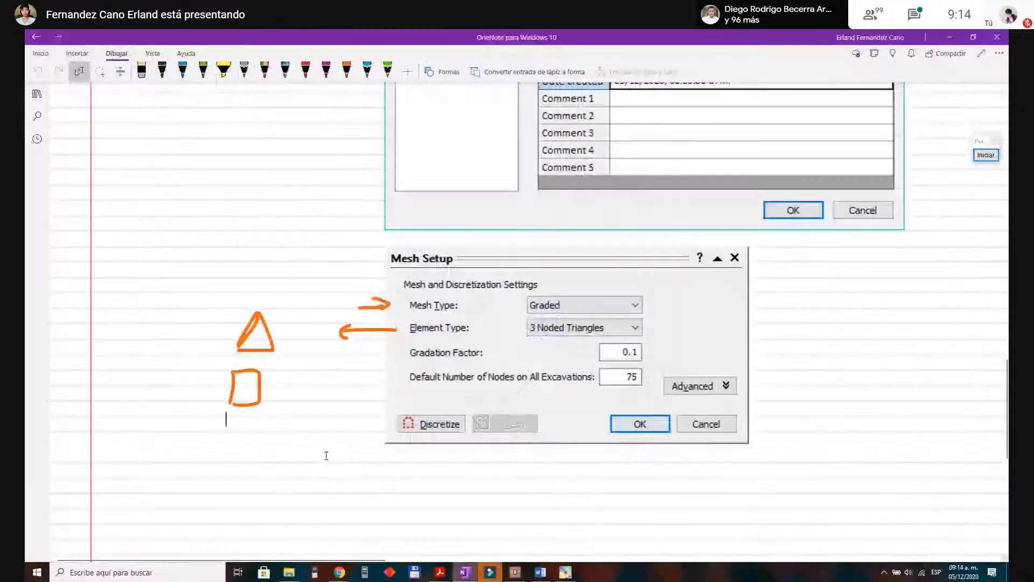
{"action": "scroll", "coordinate": [334, 204], "scroll_direction": "up", "scroll_amount": 3}
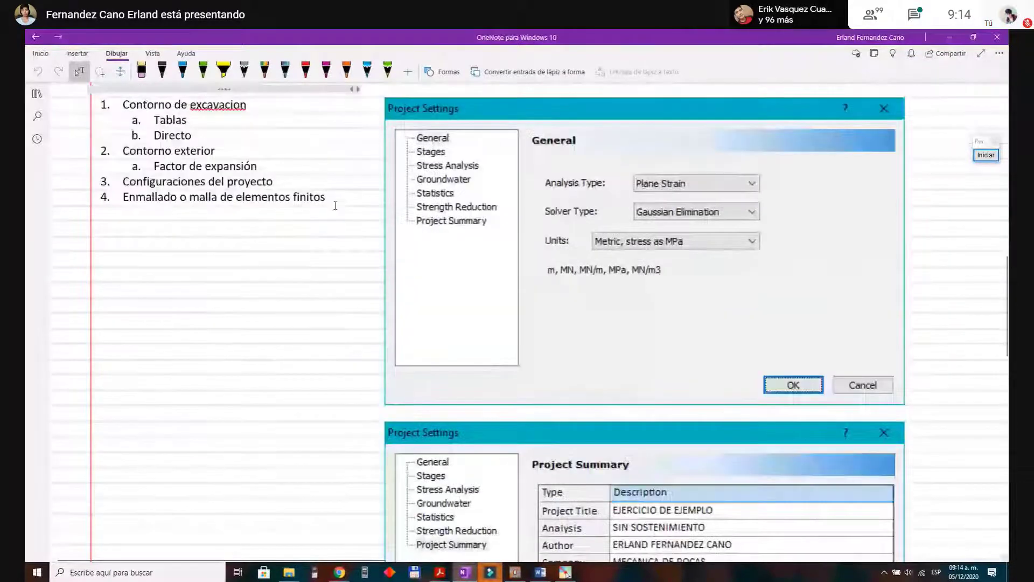
{"action": "left_click", "coordinate": [335, 203]}
{"action": "key", "text": "Return"}
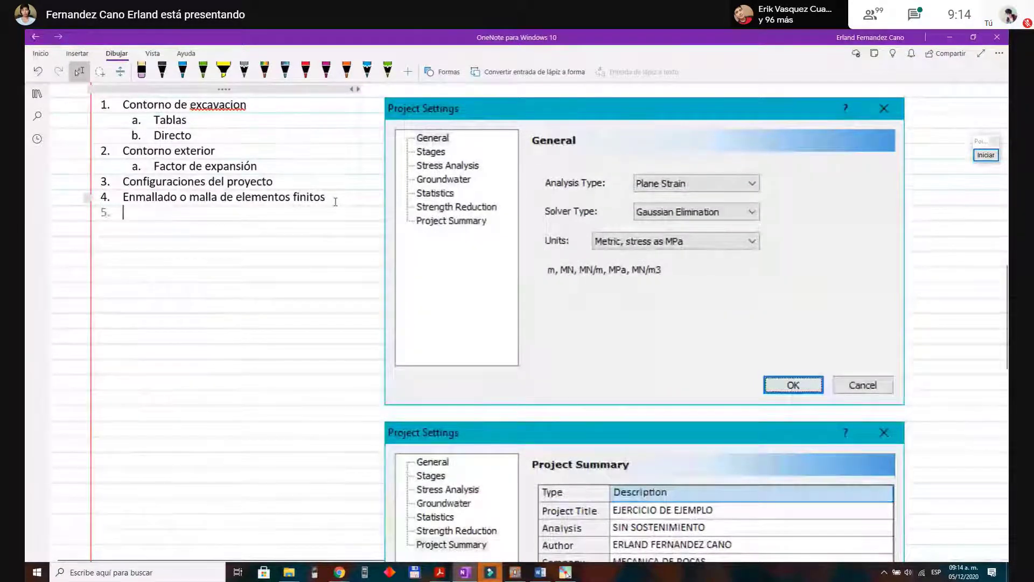
{"action": "type", "text": "e"}
{"action": "key", "text": "BackSpace"}
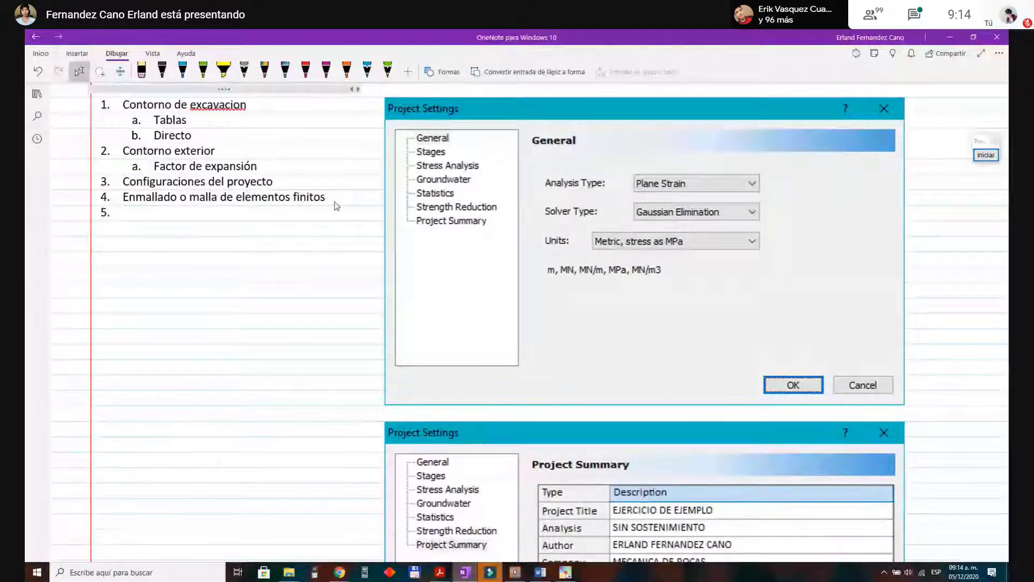
{"action": "type", "text": "Excavación"}
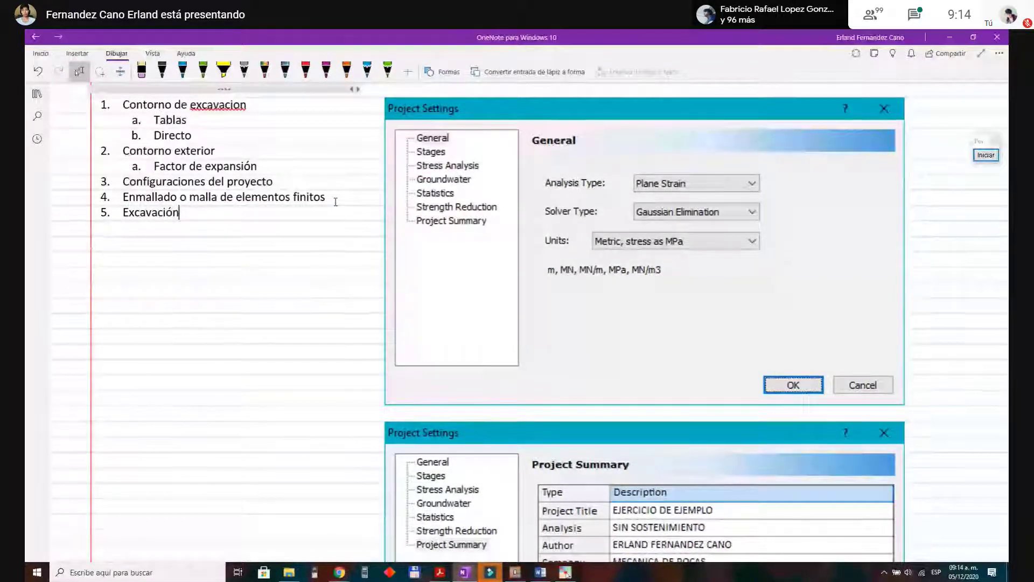
{"action": "key", "text": "Return"}
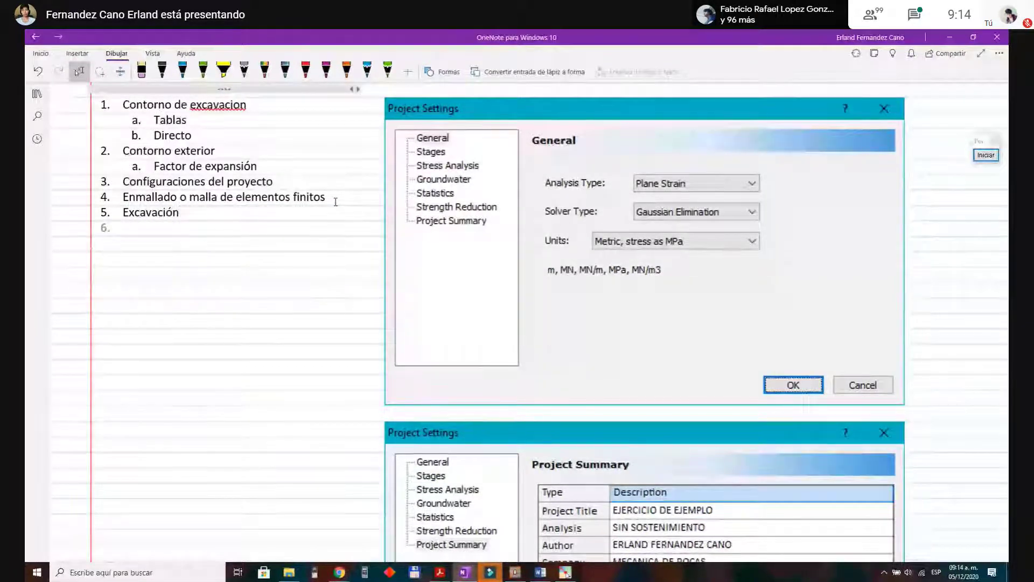
Step: Switch to Phase2 and examine the mesh inside and around the tunnel outline up close
{"action": "left_click", "coordinate": [514, 573]}
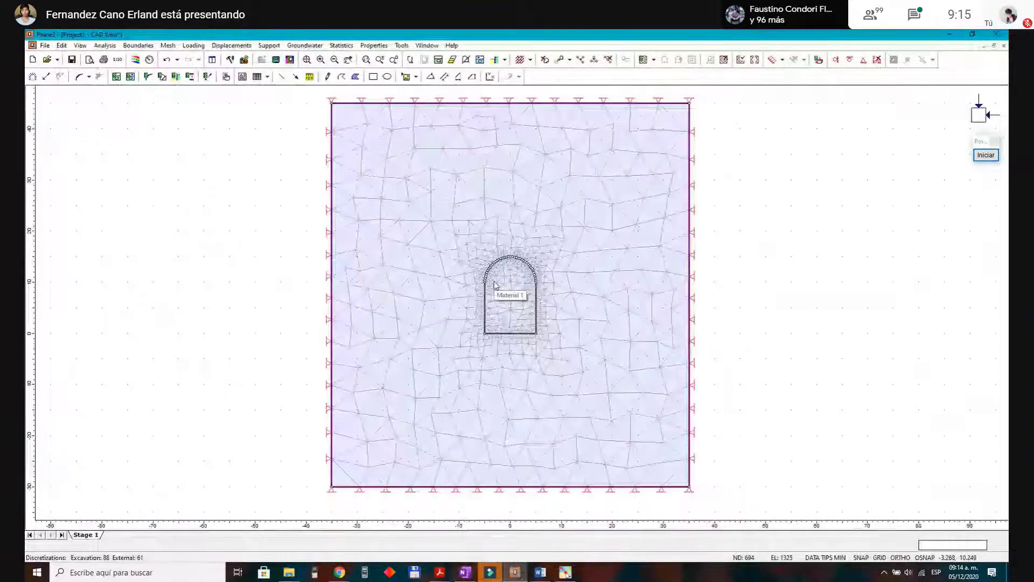
{"action": "scroll", "coordinate": [495, 285], "scroll_direction": "up", "scroll_amount": 5}
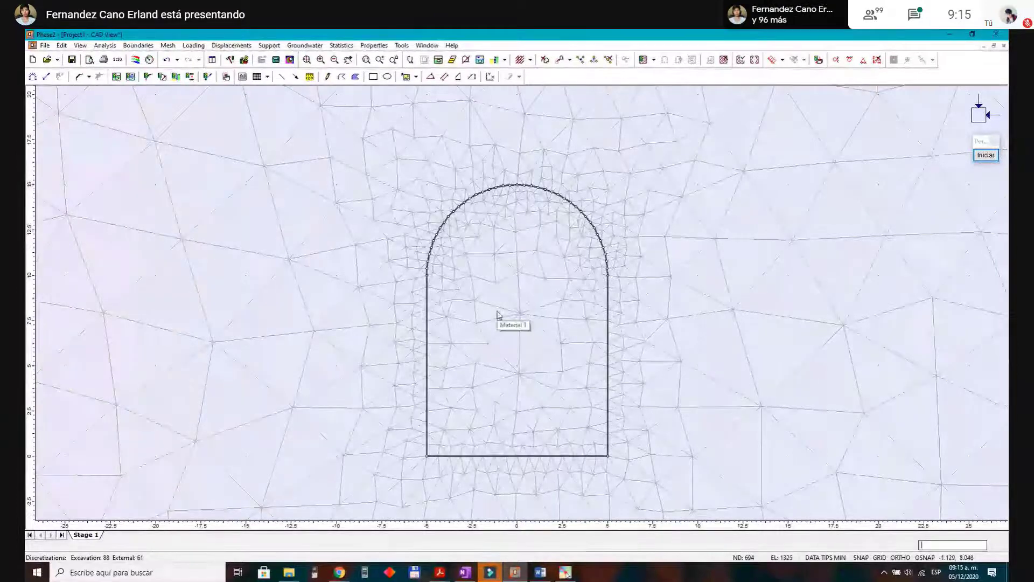
{"action": "scroll", "coordinate": [497, 315], "scroll_direction": "down", "scroll_amount": 2}
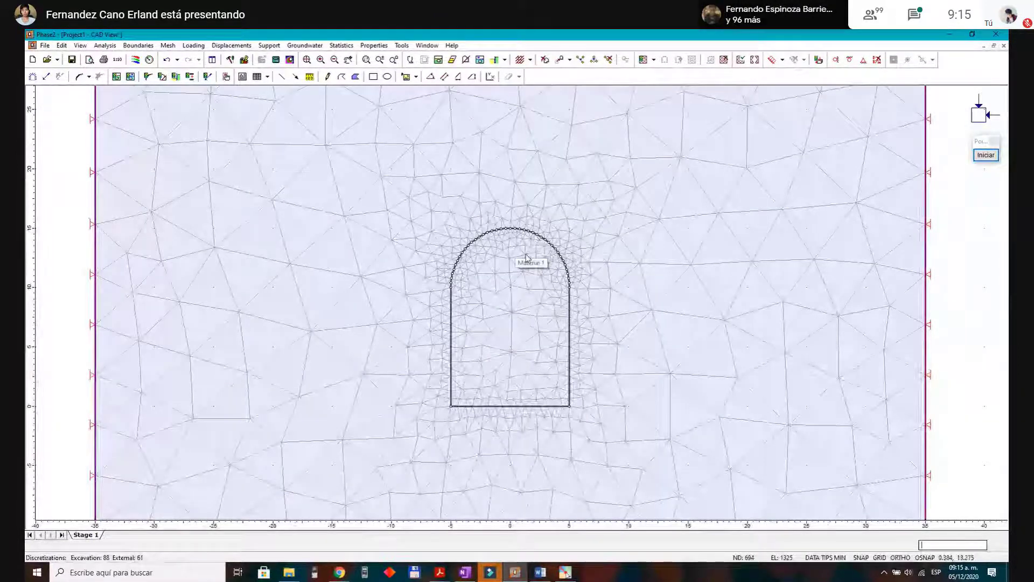
{"action": "scroll", "coordinate": [523, 318], "scroll_direction": "up", "scroll_amount": 1}
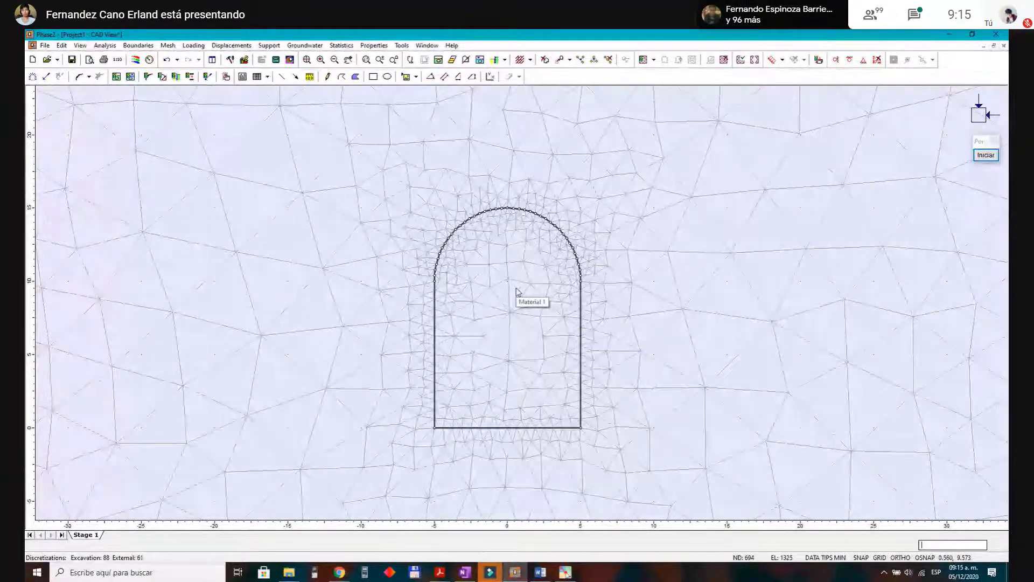
{"action": "right_click", "coordinate": [517, 291]}
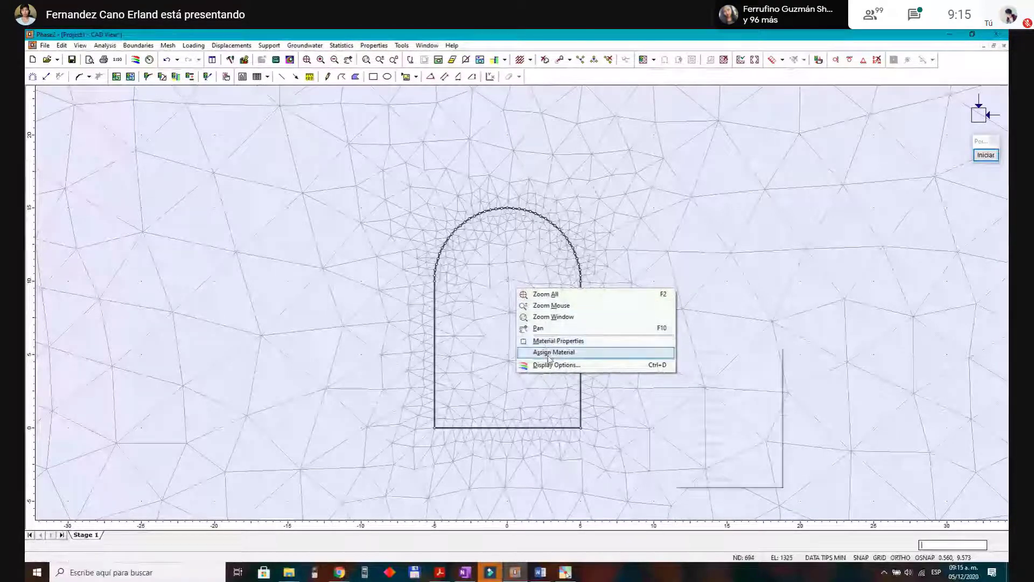
{"action": "mouse_move", "coordinate": [548, 357]}
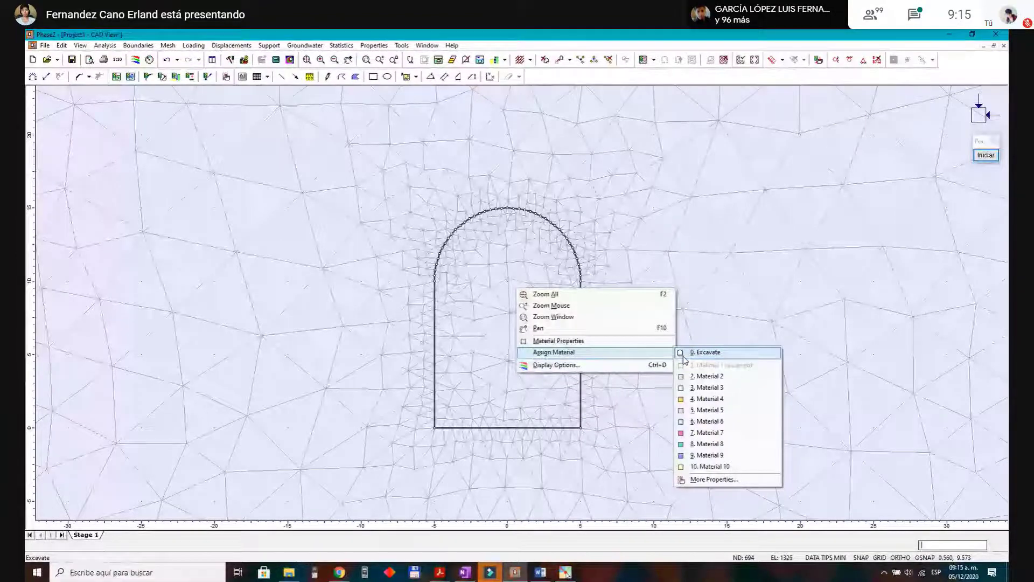
{"action": "left_click", "coordinate": [986, 155]}
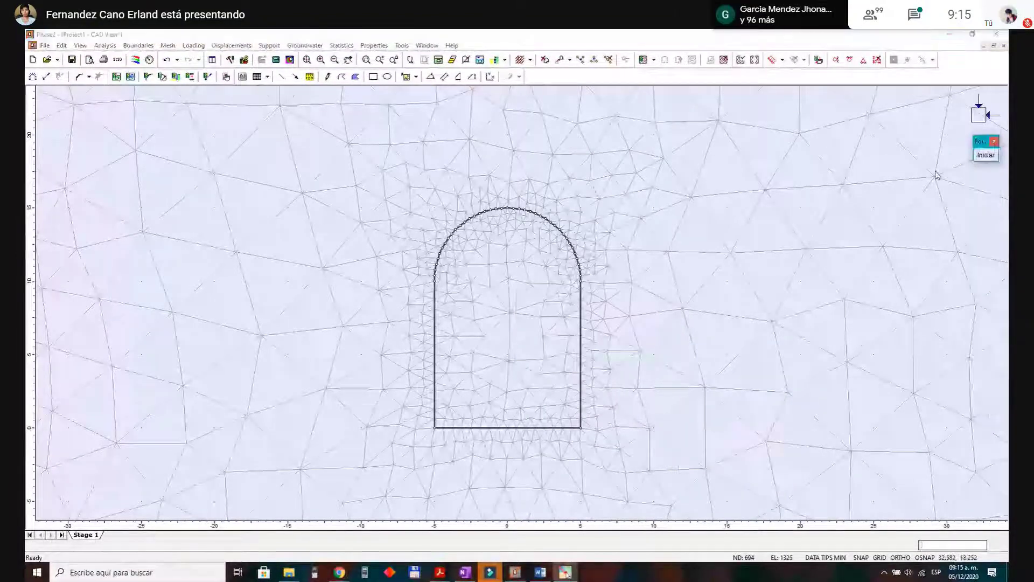
{"action": "left_click", "coordinate": [986, 155]}
Step: Assign the Excavate material to the region inside the tunnel outline and show the whole model
{"action": "right_click", "coordinate": [521, 284]}
{"action": "mouse_move", "coordinate": [589, 351]}
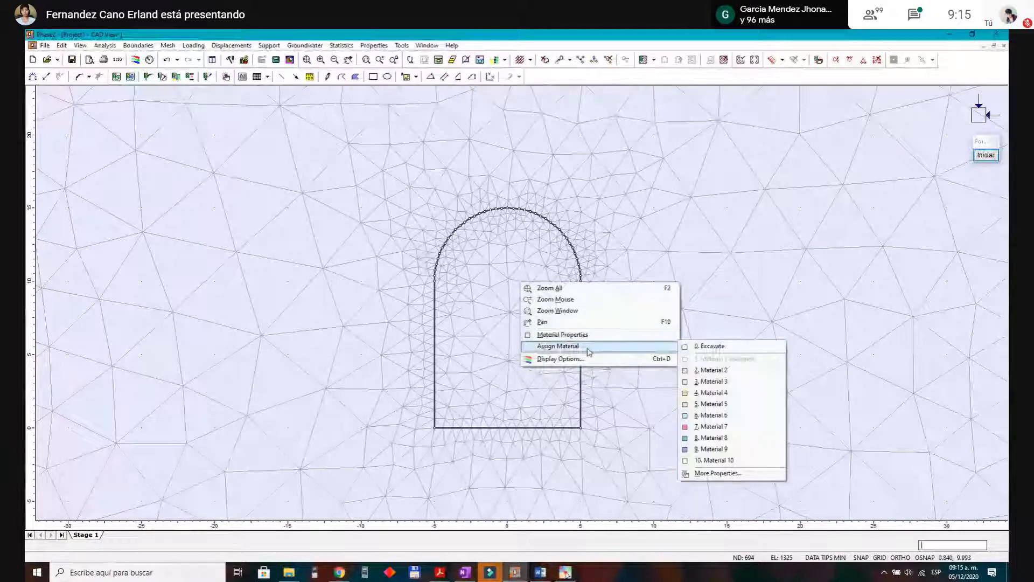
{"action": "left_click", "coordinate": [732, 351]}
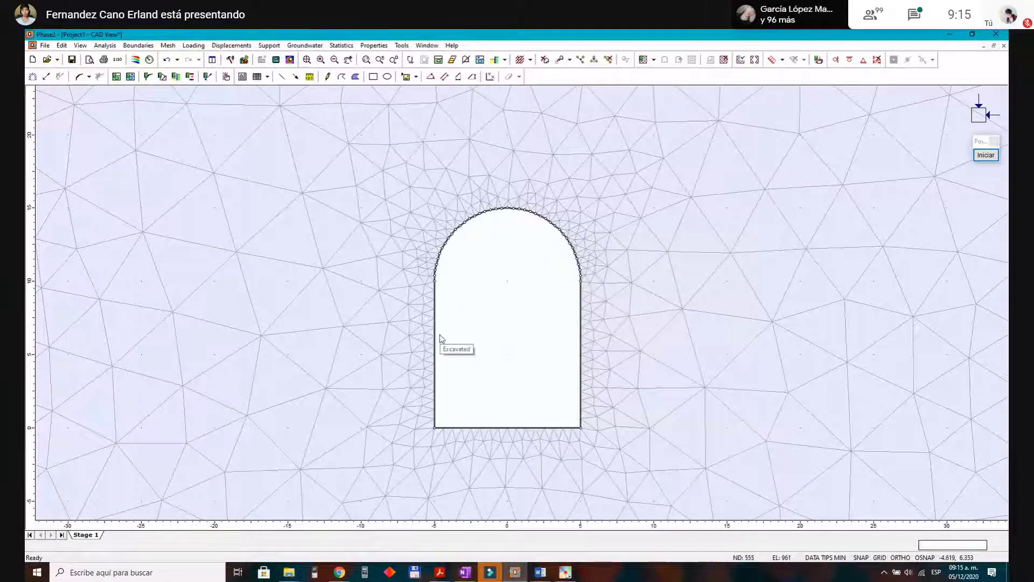
{"action": "scroll", "coordinate": [441, 335], "scroll_direction": "down", "scroll_amount": 1}
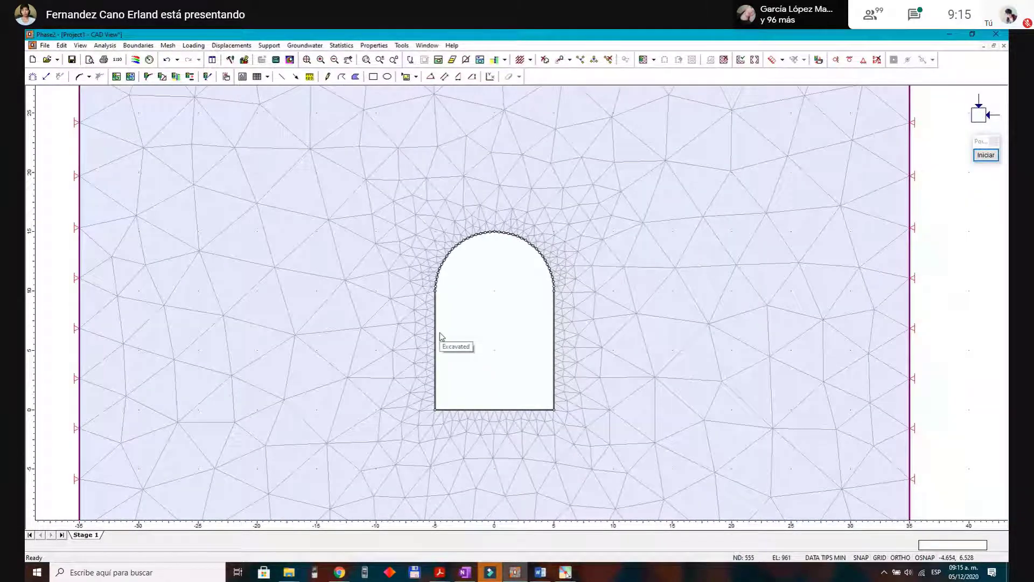
{"action": "scroll", "coordinate": [440, 336], "scroll_direction": "down", "scroll_amount": 2}
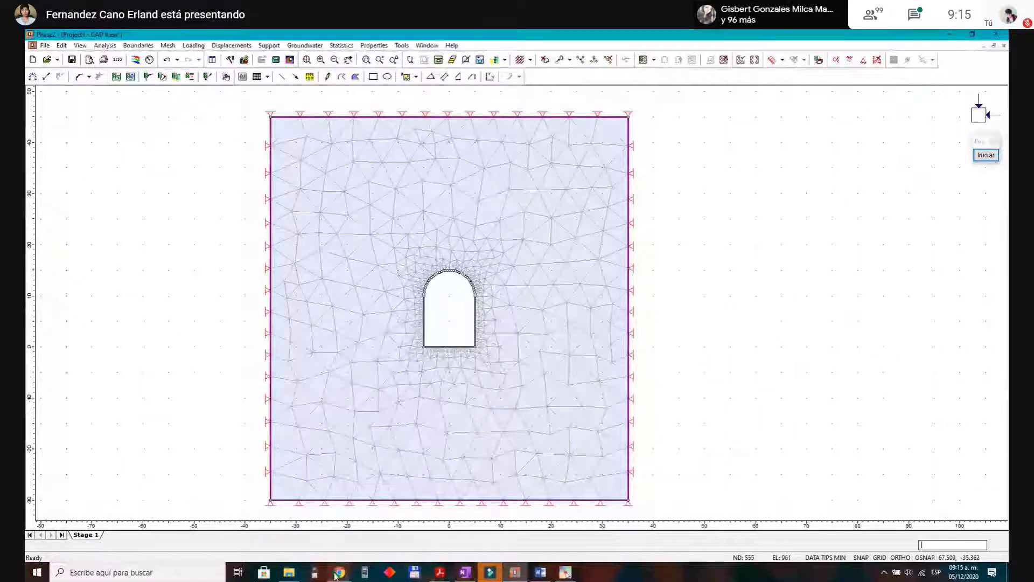
Step: Switch to Google Meet, let the next waiting participant into the call, and go back to the excavated model in Phase2
{"action": "mouse_move", "coordinate": [336, 575]}
{"action": "left_click", "coordinate": [226, 531]}
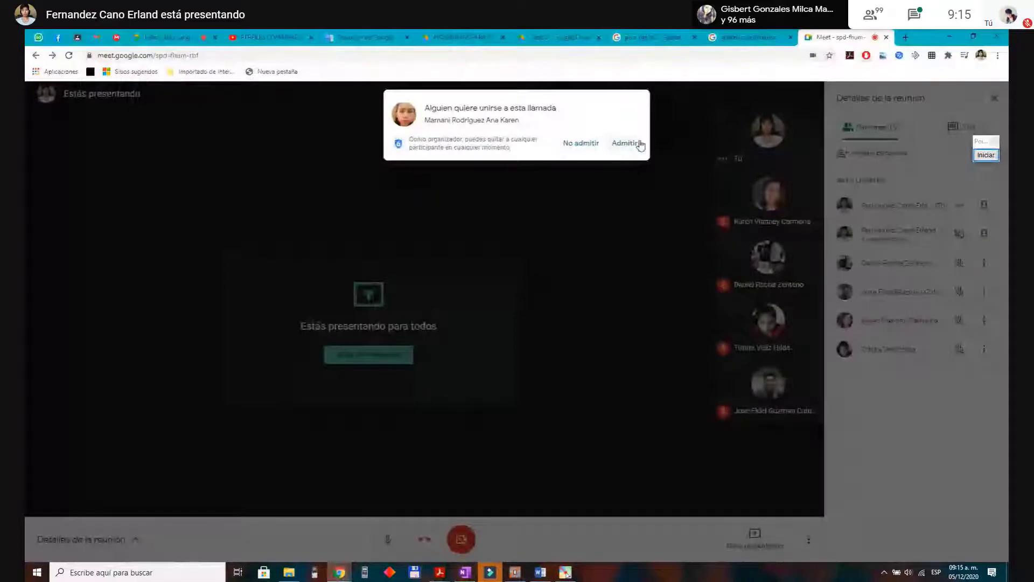
{"action": "left_click", "coordinate": [625, 143]}
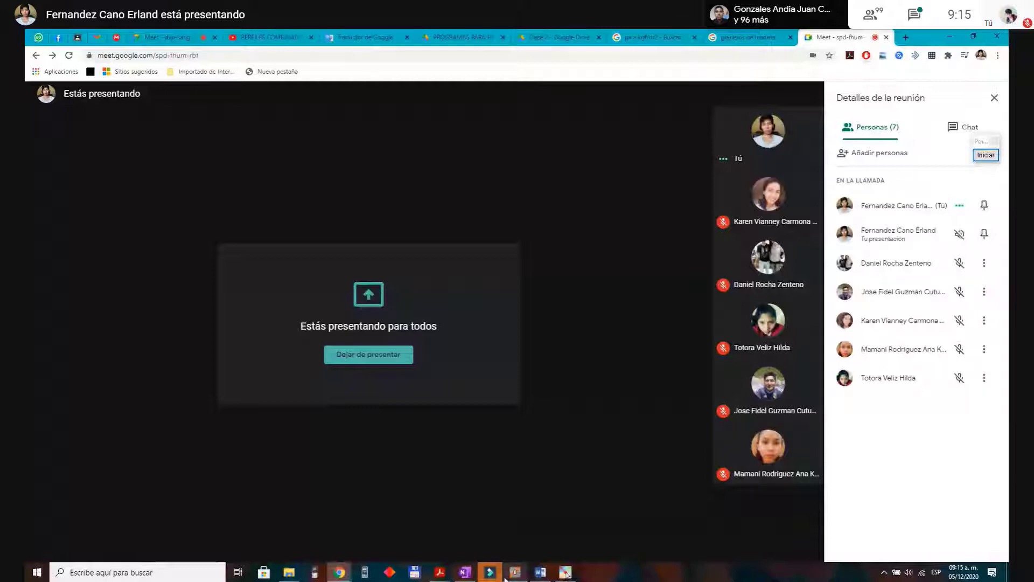
{"action": "left_click", "coordinate": [506, 574]}
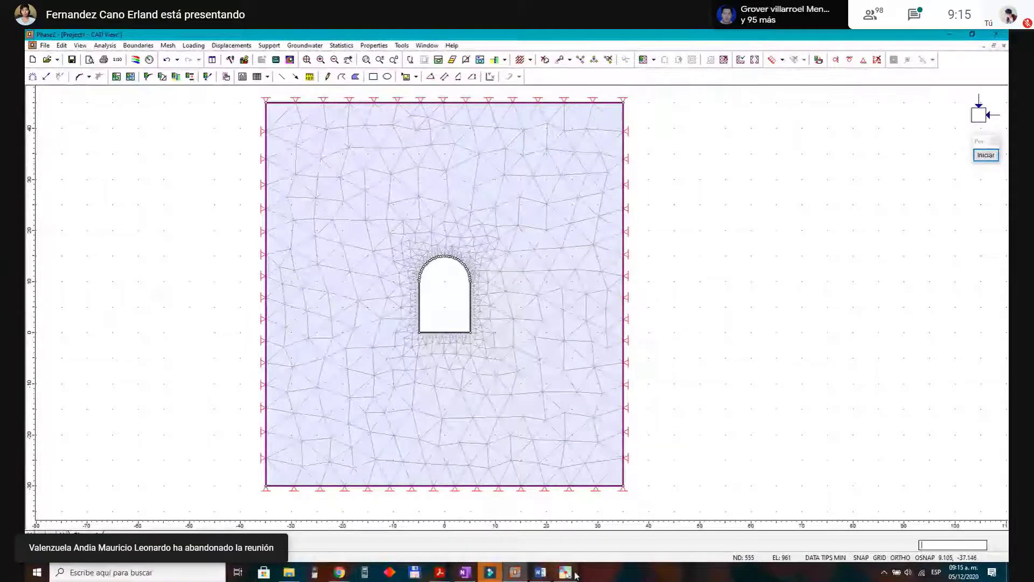
Step: Switch to OneNote and add "Añadir las propiedades del material" as item 6 of the procedure list, followed by a new empty item
{"action": "left_click", "coordinate": [466, 574]}
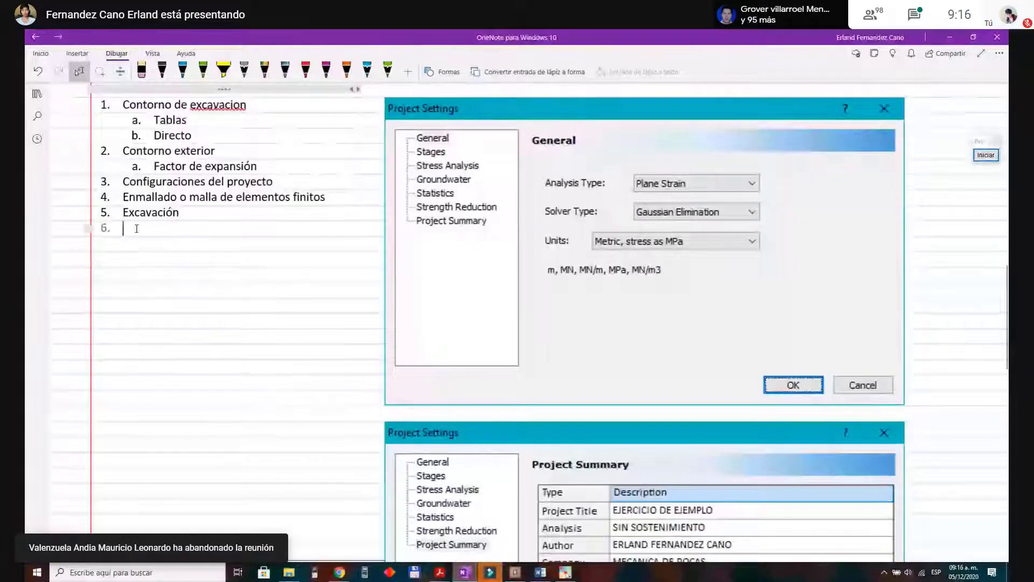
{"action": "type", "text": "a"}
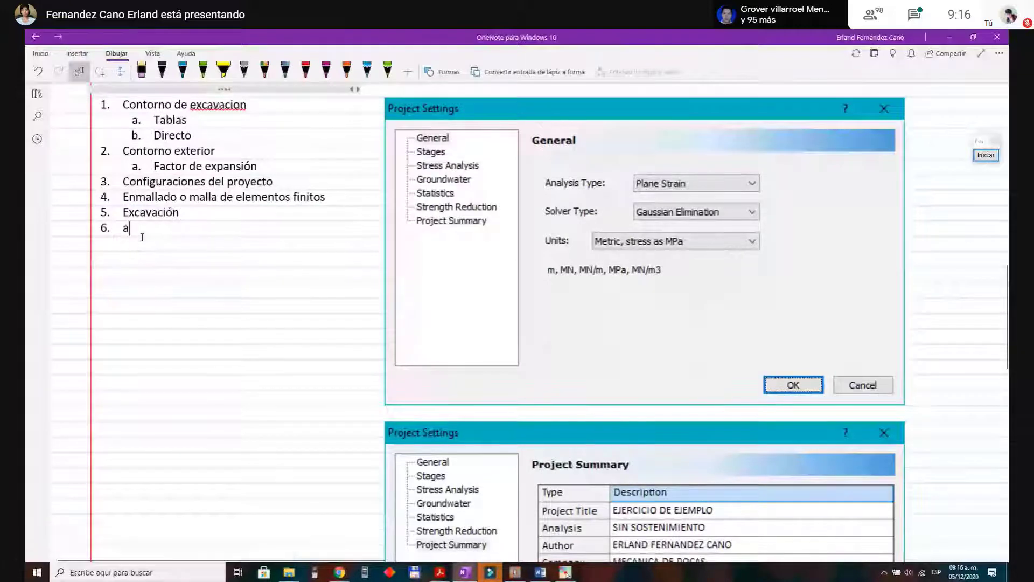
{"action": "type", "text": "ñadir las "}
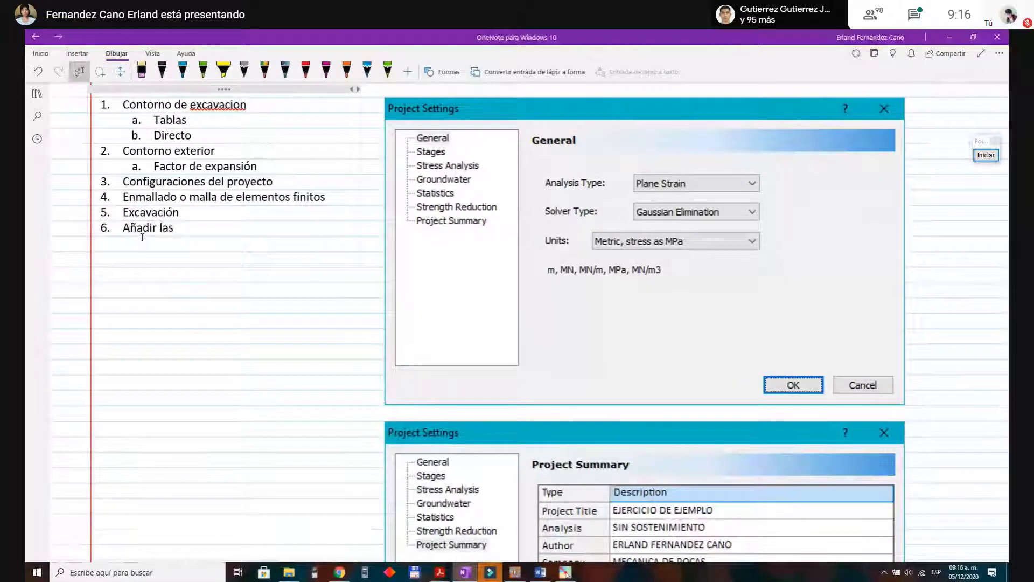
{"action": "type", "text": "propiedades "}
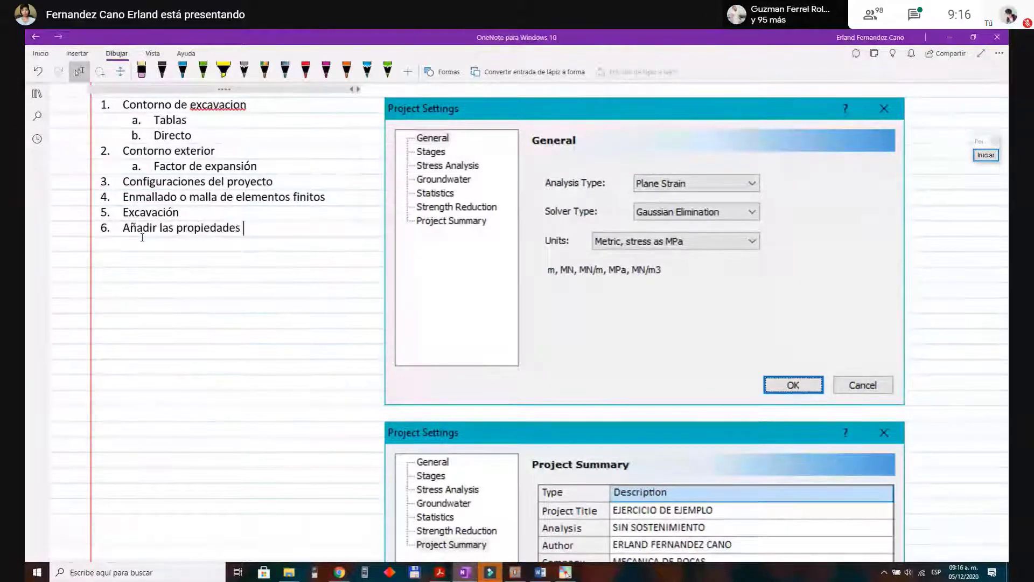
{"action": "type", "text": "del materi"}
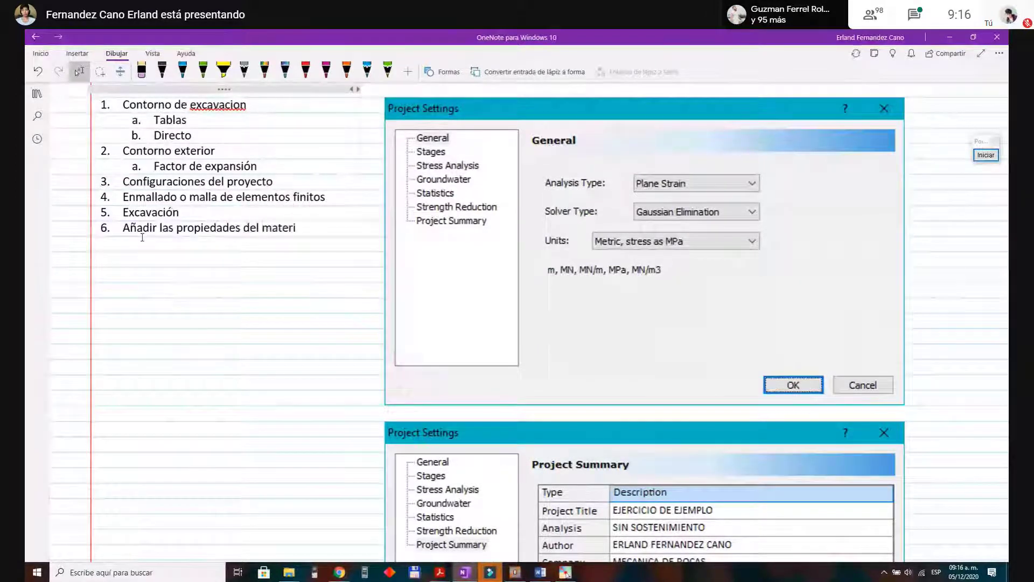
{"action": "type", "text": "al"}
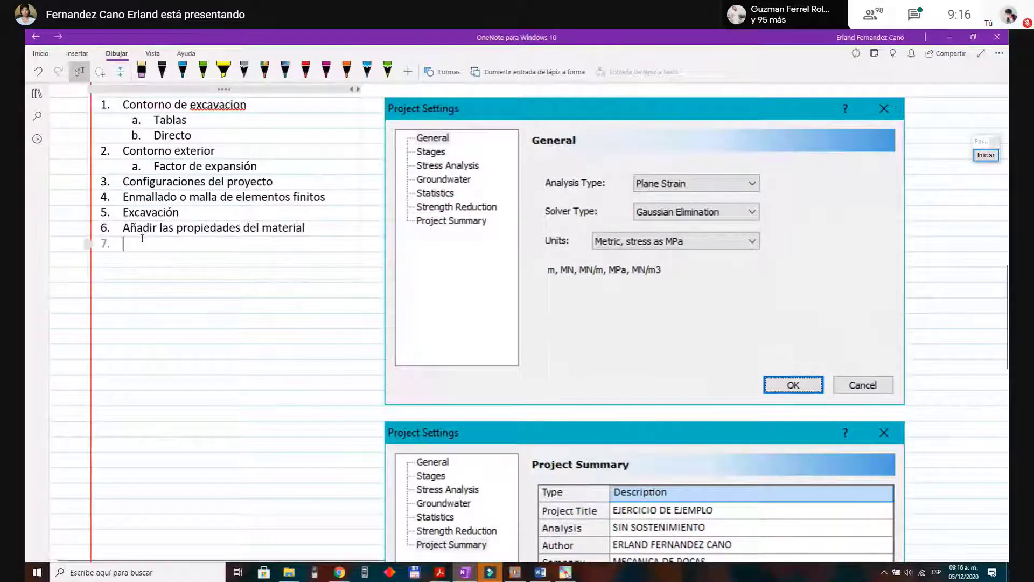
{"action": "key", "text": "Return"}
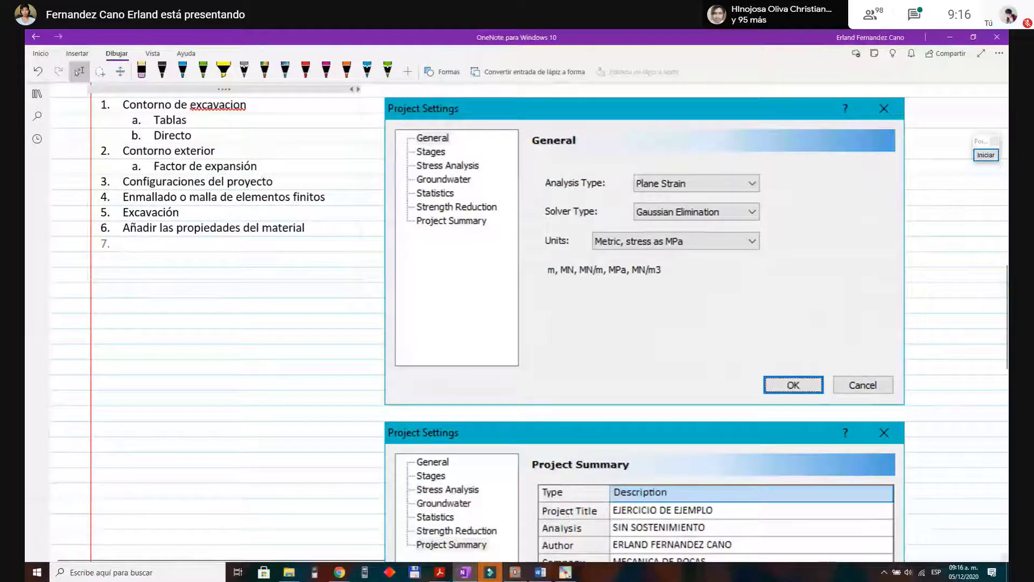
Step: Admit another waiting participant in the Google Meet call and bring the whole excavated Phase2 model back on screen
{"action": "left_click", "coordinate": [462, 518]}
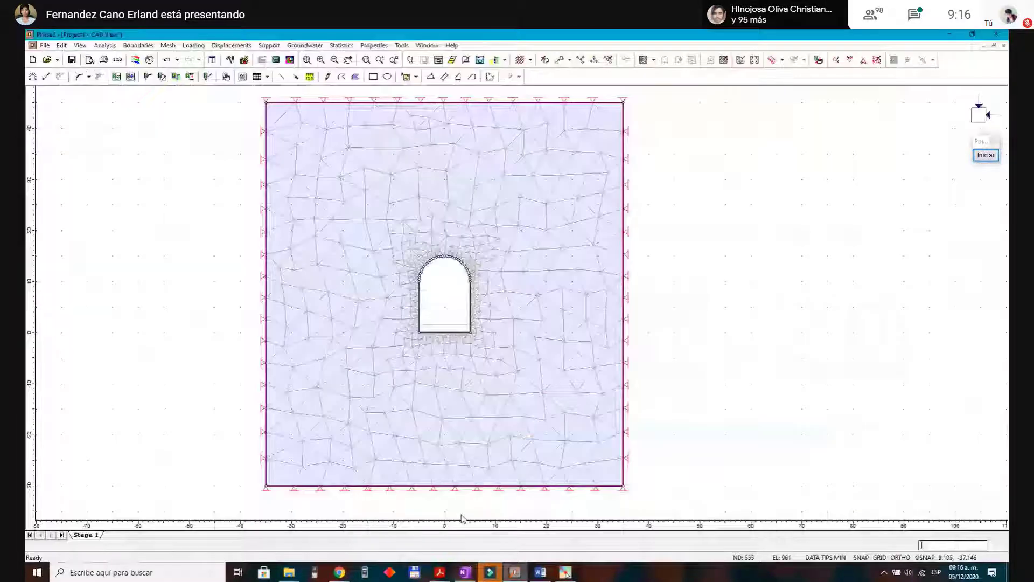
{"action": "left_click", "coordinate": [338, 572]}
{"action": "left_click", "coordinate": [329, 517]}
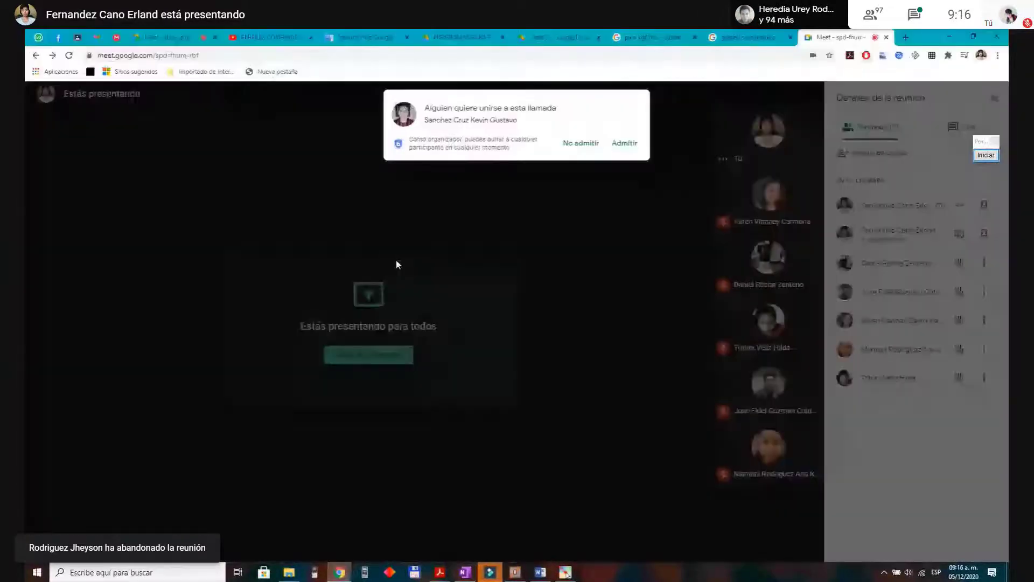
{"action": "left_click", "coordinate": [624, 144]}
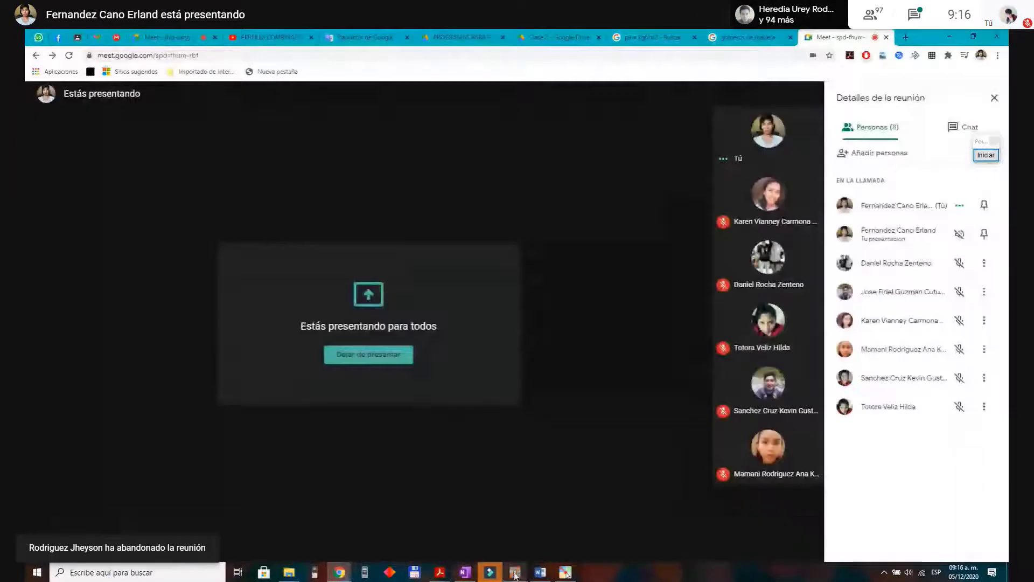
{"action": "left_click", "coordinate": [514, 573]}
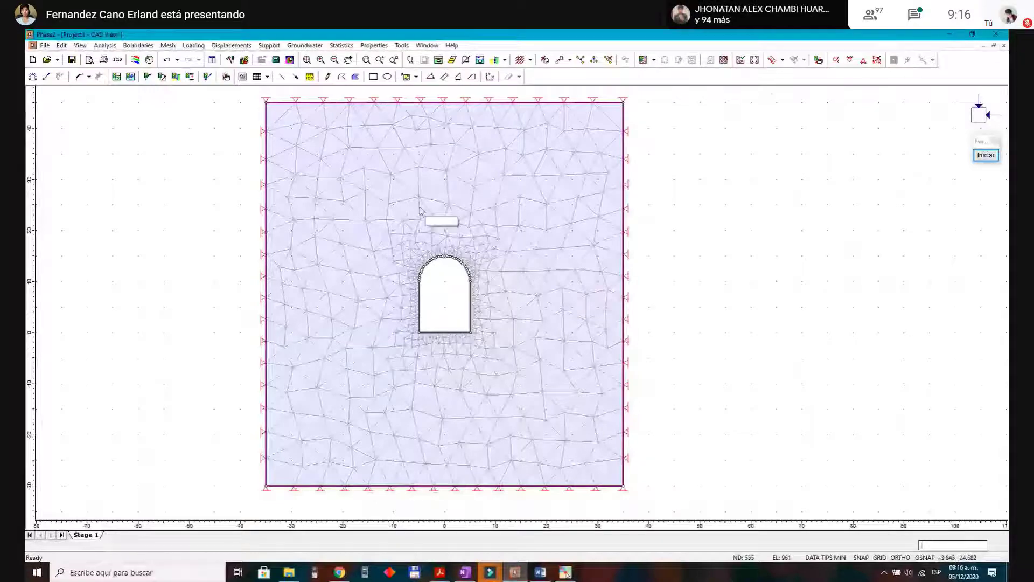
{"action": "scroll", "coordinate": [353, 197], "scroll_direction": "down", "scroll_amount": 1}
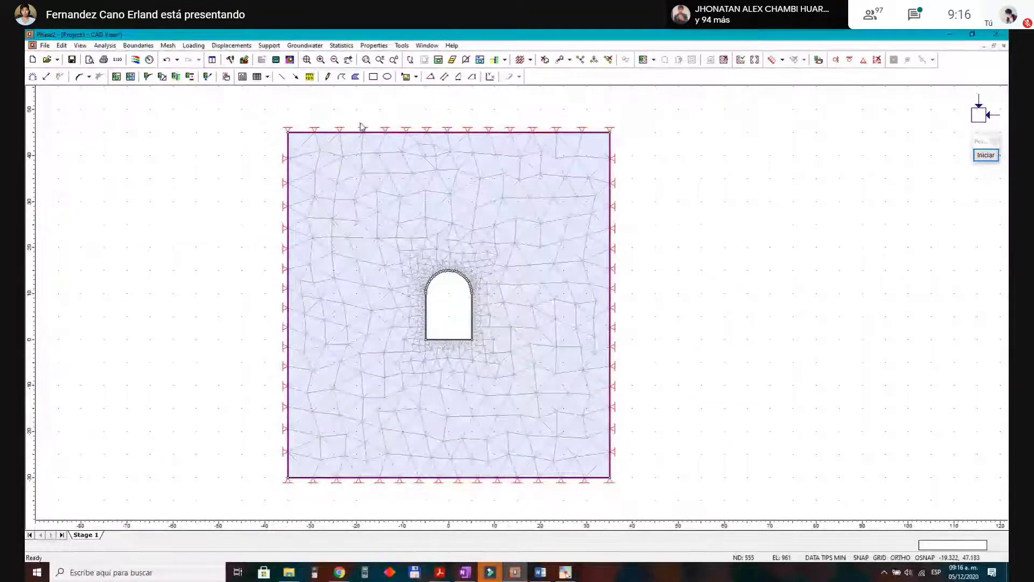
Step: Mark the restraints along the model's vertical boundary and lower corner with green freehand arrows, and clear the annotations
{"action": "left_click", "coordinate": [985, 155]}
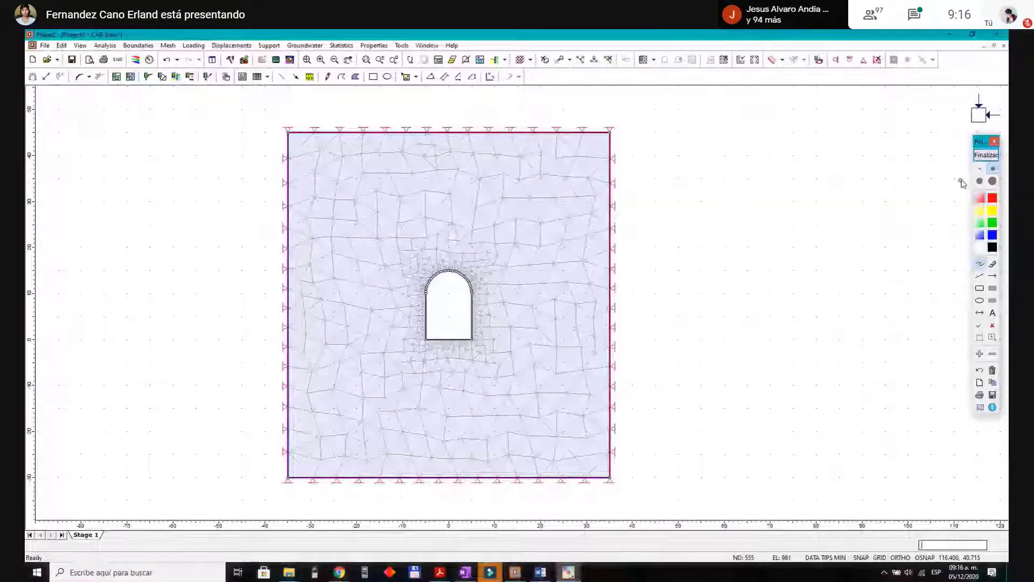
{"action": "mouse_move", "coordinate": [641, 190]}
{"action": "left_mouse_down"}
{"action": "mouse_move", "coordinate": [621, 211]}
{"action": "mouse_move", "coordinate": [634, 232]}
{"action": "left_mouse_up"}
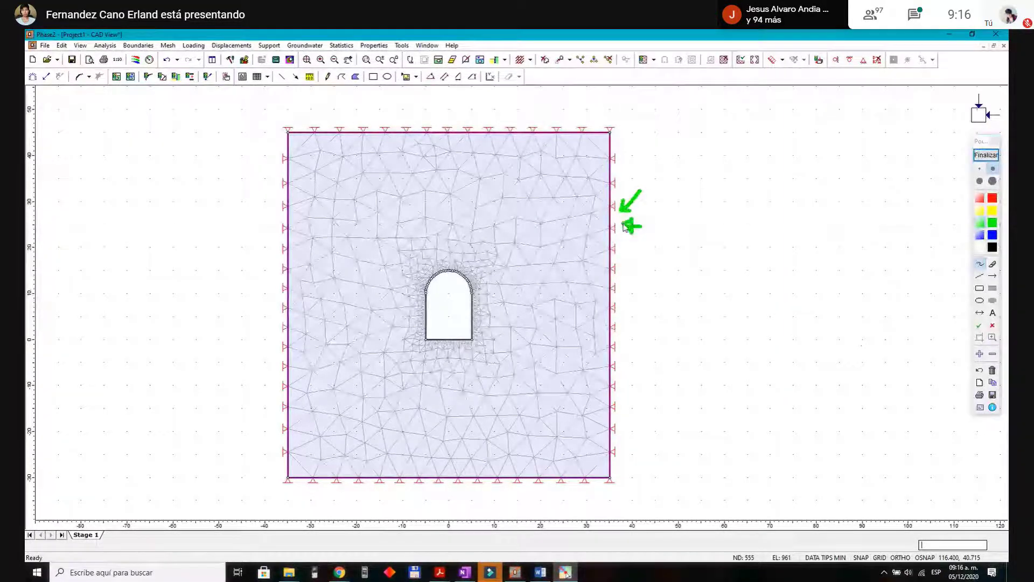
{"action": "mouse_move", "coordinate": [655, 365]}
{"action": "left_mouse_down"}
{"action": "mouse_move", "coordinate": [615, 366]}
{"action": "mouse_move", "coordinate": [624, 373]}
{"action": "left_mouse_up"}
{"action": "mouse_move", "coordinate": [612, 486]}
{"action": "left_mouse_down"}
{"action": "mouse_move", "coordinate": [613, 500]}
{"action": "mouse_move", "coordinate": [617, 492]}
{"action": "left_mouse_up"}
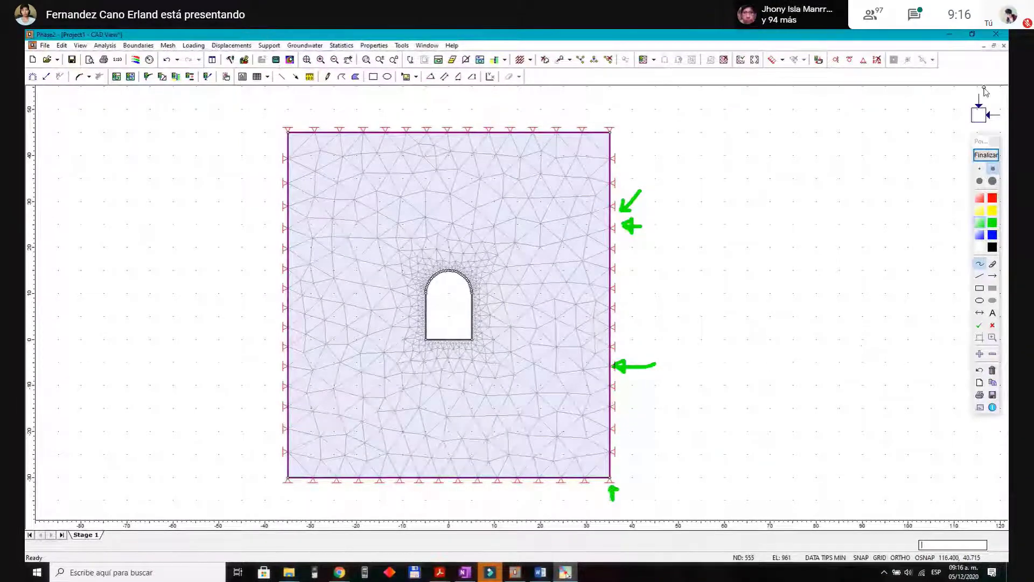
{"action": "left_click", "coordinate": [986, 155]}
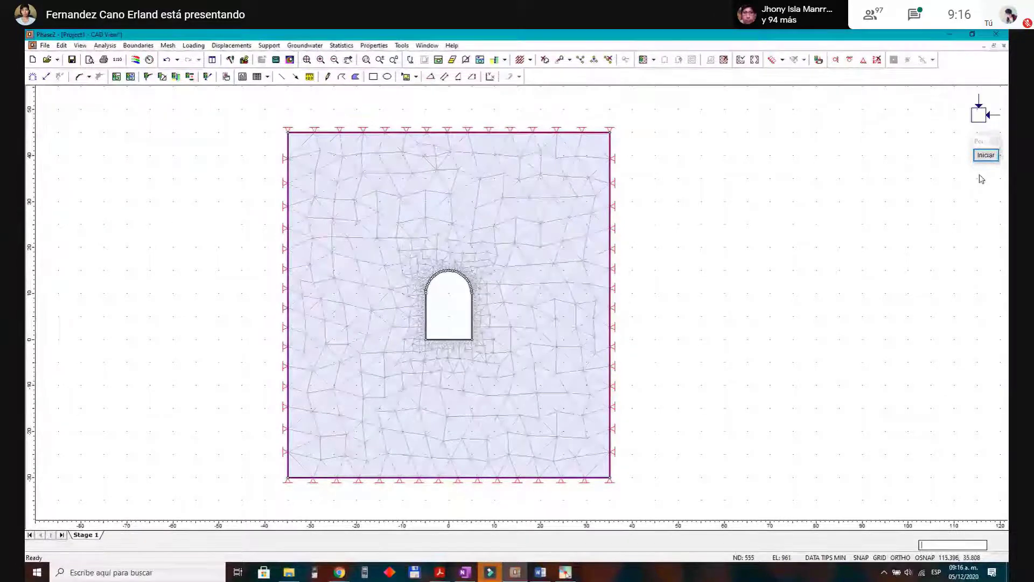
Step: Sketch a wavy green ground line across the model above the tunnel, and revisit the mountain sketch at the start of the OneNote page
{"action": "left_click", "coordinate": [985, 156]}
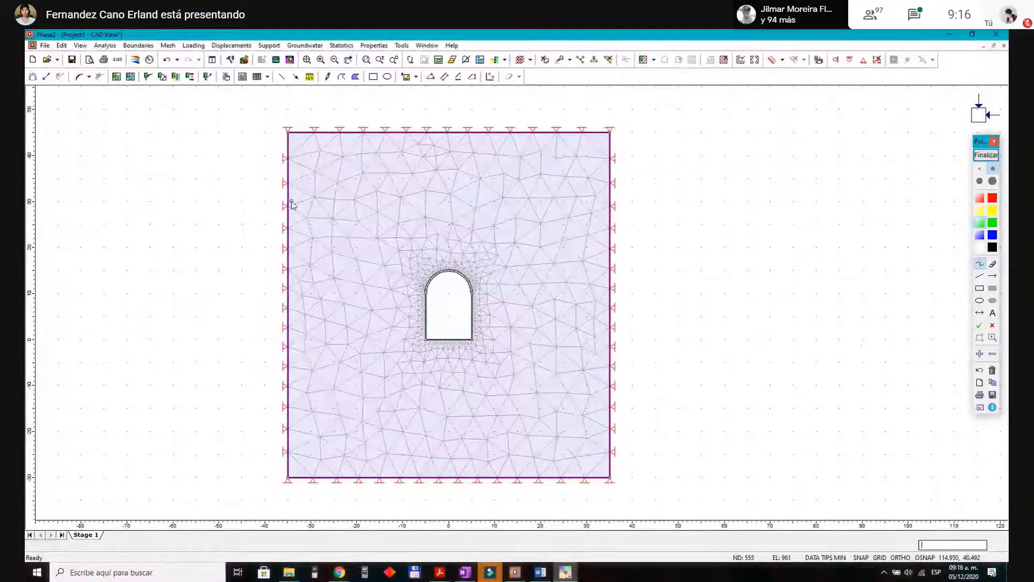
{"action": "mouse_move", "coordinate": [289, 196]}
{"action": "left_mouse_down"}
{"action": "mouse_move", "coordinate": [355, 181]}
{"action": "mouse_move", "coordinate": [474, 184]}
{"action": "mouse_move", "coordinate": [609, 160]}
{"action": "left_mouse_up"}
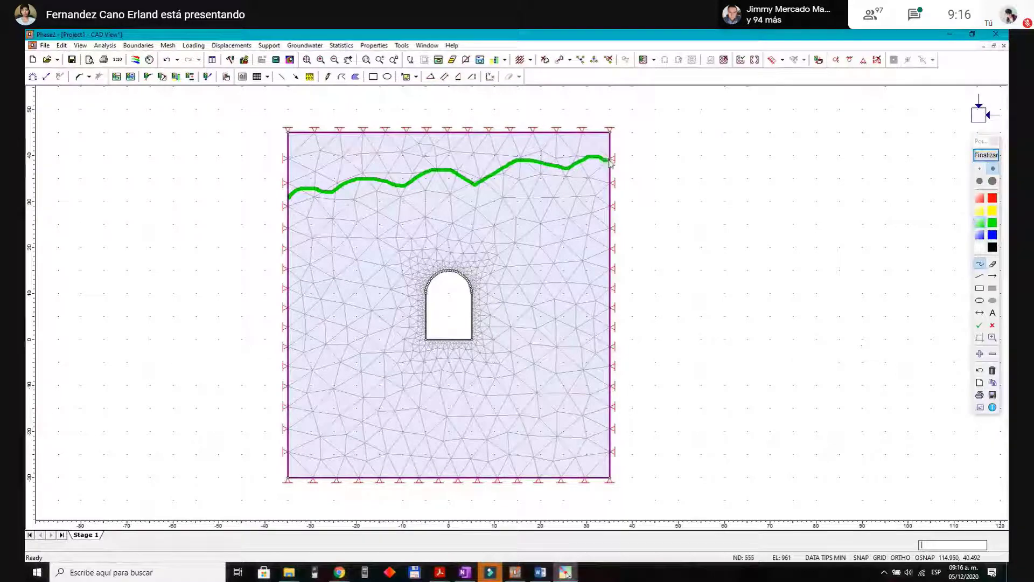
{"action": "left_click", "coordinate": [467, 570]}
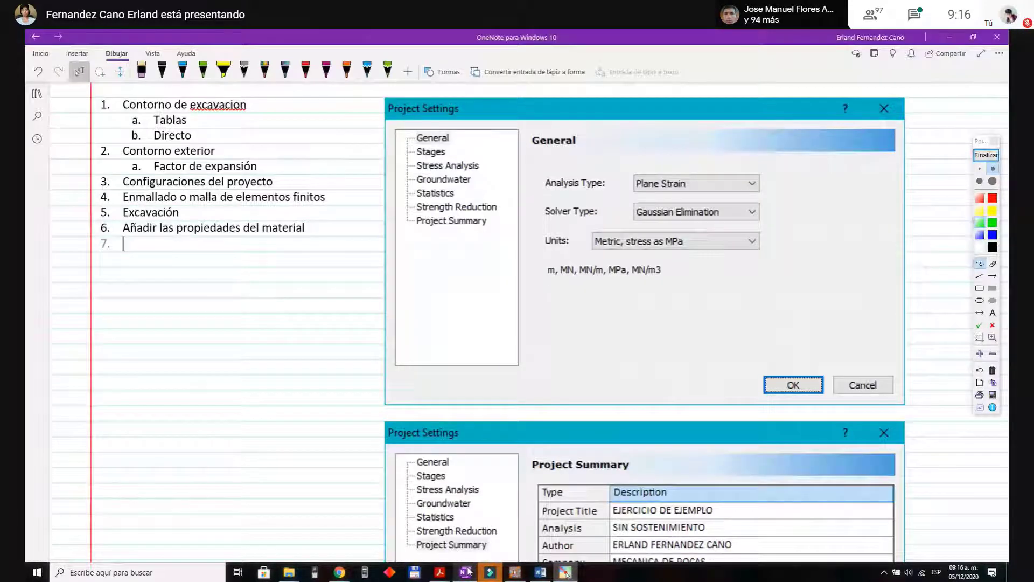
{"action": "scroll", "coordinate": [168, 289], "scroll_direction": "up", "scroll_amount": 10}
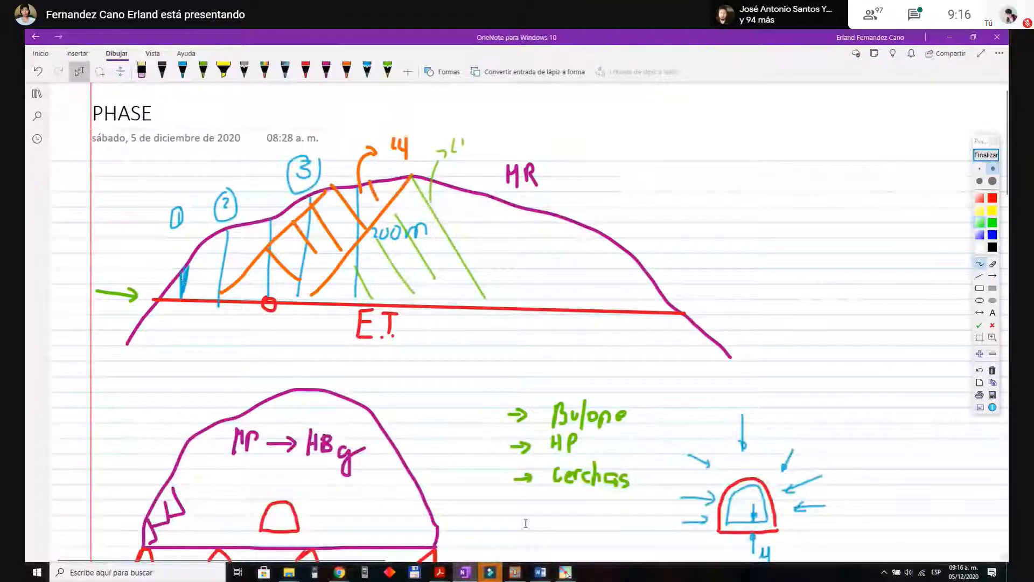
{"action": "key", "text": "alt+Tab"}
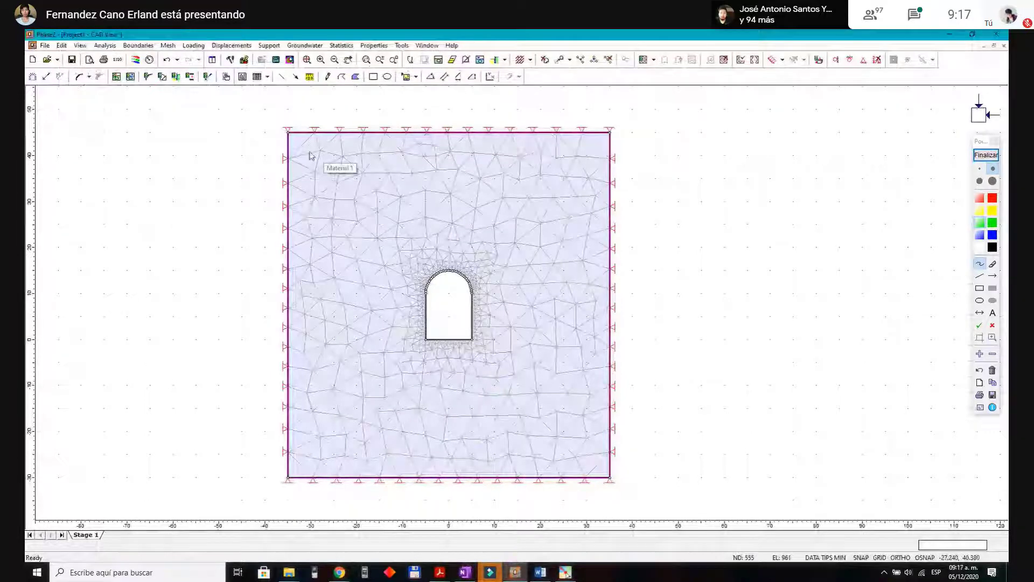
Step: Look over the commands available for editing boundaries in Phase2
{"action": "left_click", "coordinate": [139, 46]}
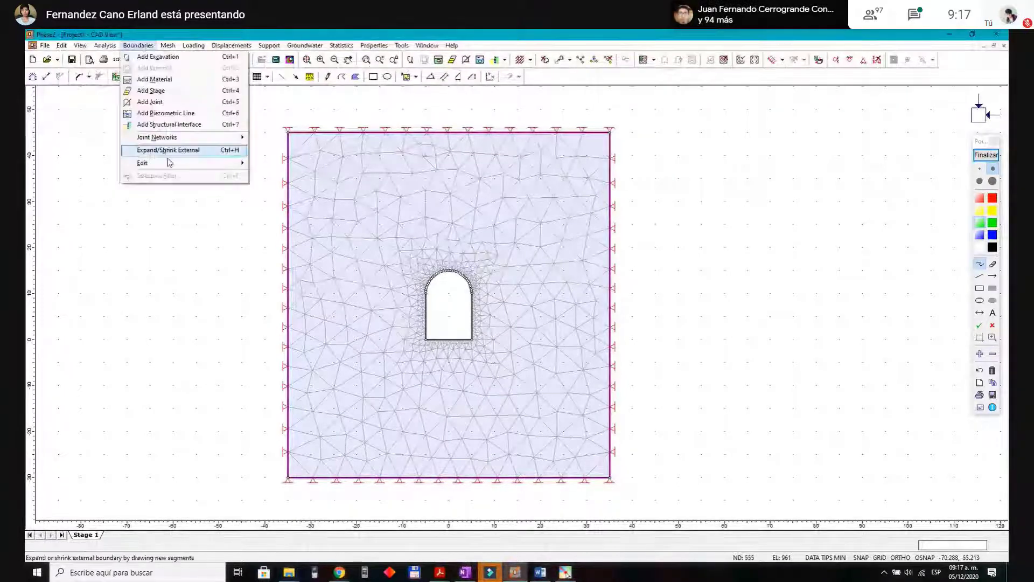
{"action": "mouse_move", "coordinate": [170, 163]}
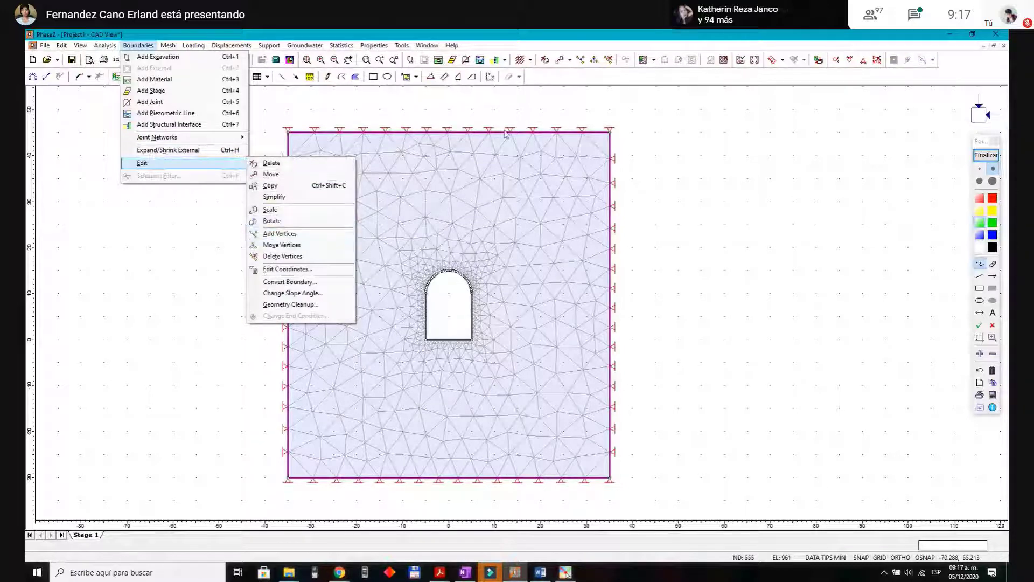
{"action": "left_click", "coordinate": [138, 45]}
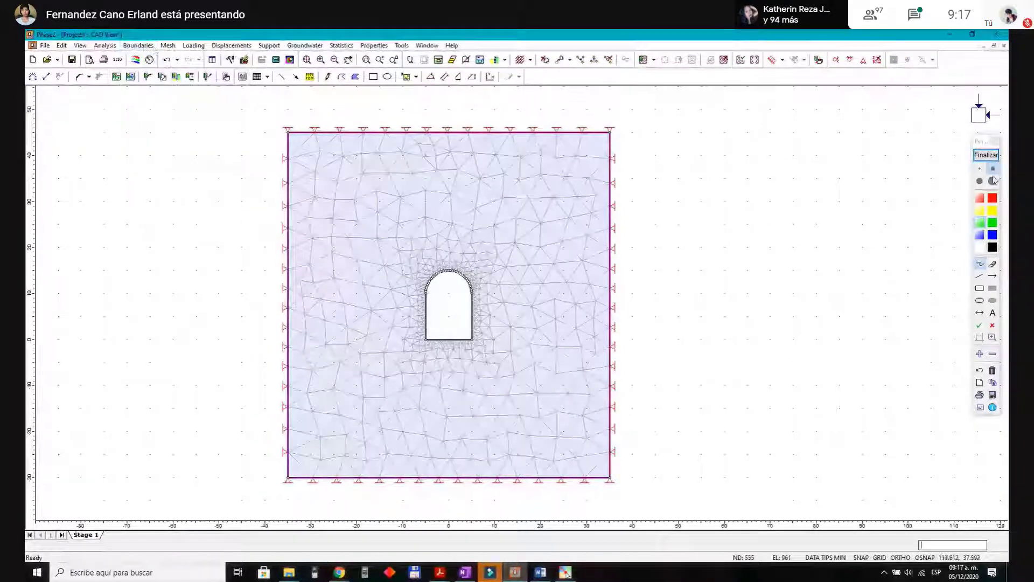
Step: Sketch the uneven ground line across the model again with a mark above the upper boundary, and clear the annotations
{"action": "left_click", "coordinate": [980, 264]}
{"action": "left_click_drag", "start_coordinate": [289, 196], "coordinate": [609, 158]}
{"action": "mouse_move", "coordinate": [418, 115]}
{"action": "left_mouse_down"}
{"action": "mouse_move", "coordinate": [608, 142]}
{"action": "mouse_move", "coordinate": [327, 104]}
{"action": "mouse_move", "coordinate": [296, 139]}
{"action": "mouse_move", "coordinate": [422, 144]}
{"action": "mouse_move", "coordinate": [371, 106]}
{"action": "left_mouse_up"}
{"action": "left_click", "coordinate": [995, 153]}
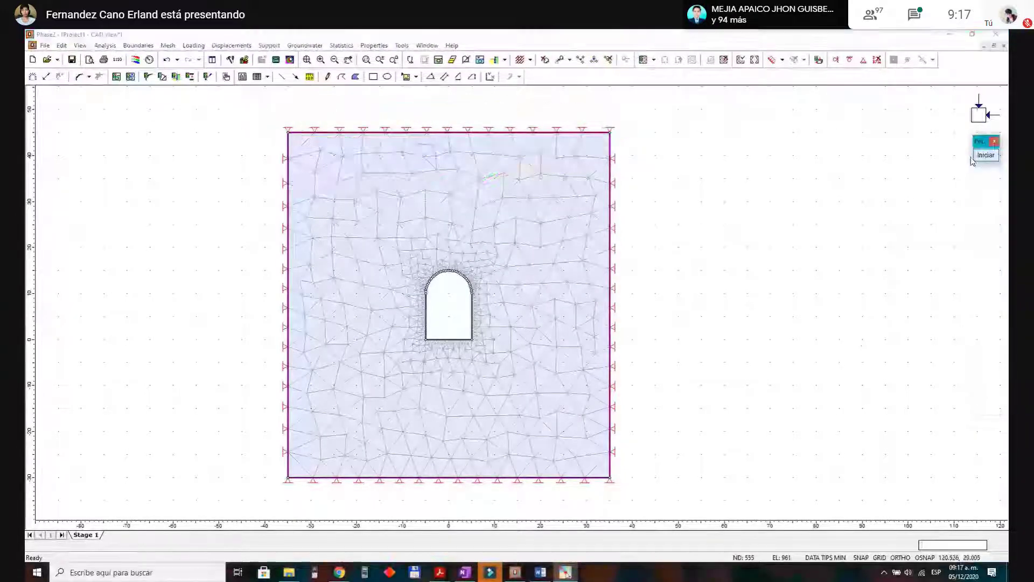
Step: Free the displacement restraints along the upper edge of the external boundary
{"action": "left_click", "coordinate": [193, 45]}
{"action": "mouse_move", "coordinate": [167, 51]}
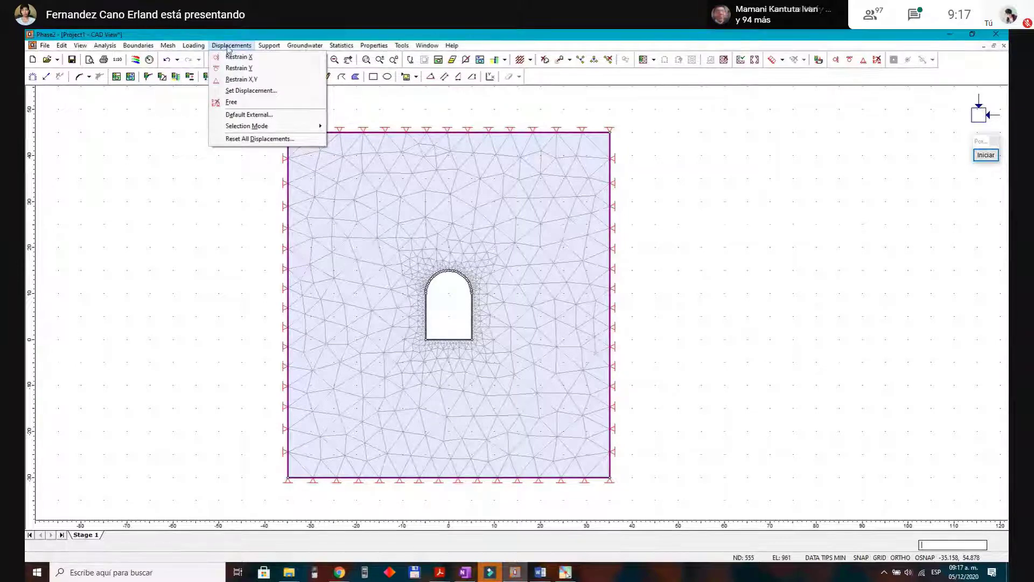
{"action": "left_click", "coordinate": [235, 104]}
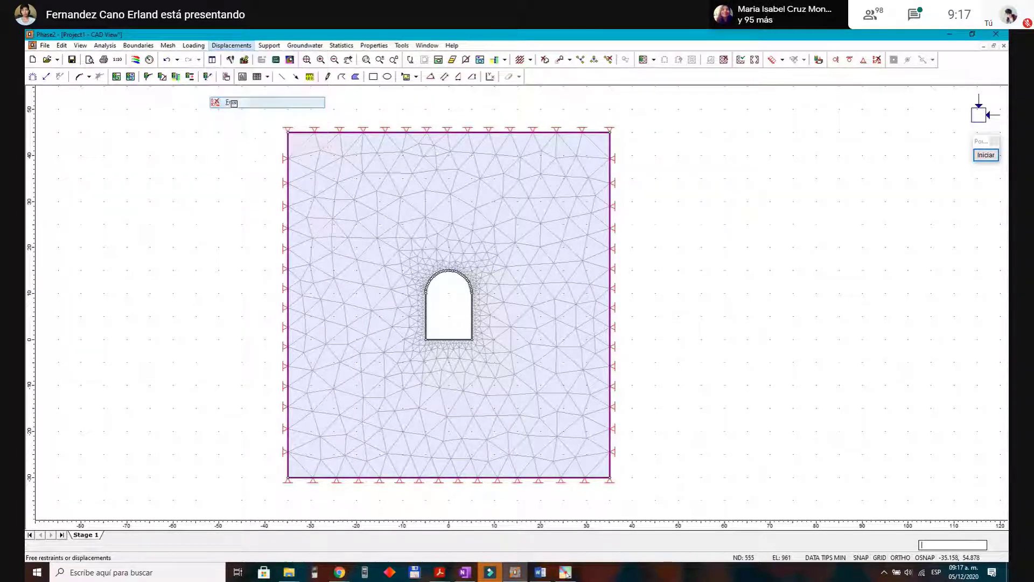
{"action": "left_click_drag", "start_coordinate": [265, 113], "coordinate": [623, 133]}
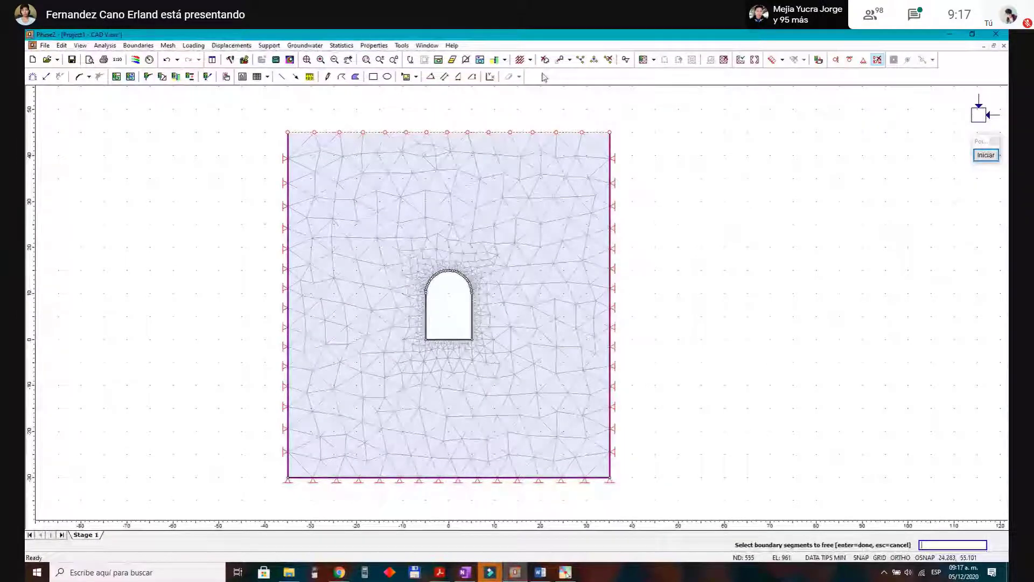
{"action": "key", "text": "Return"}
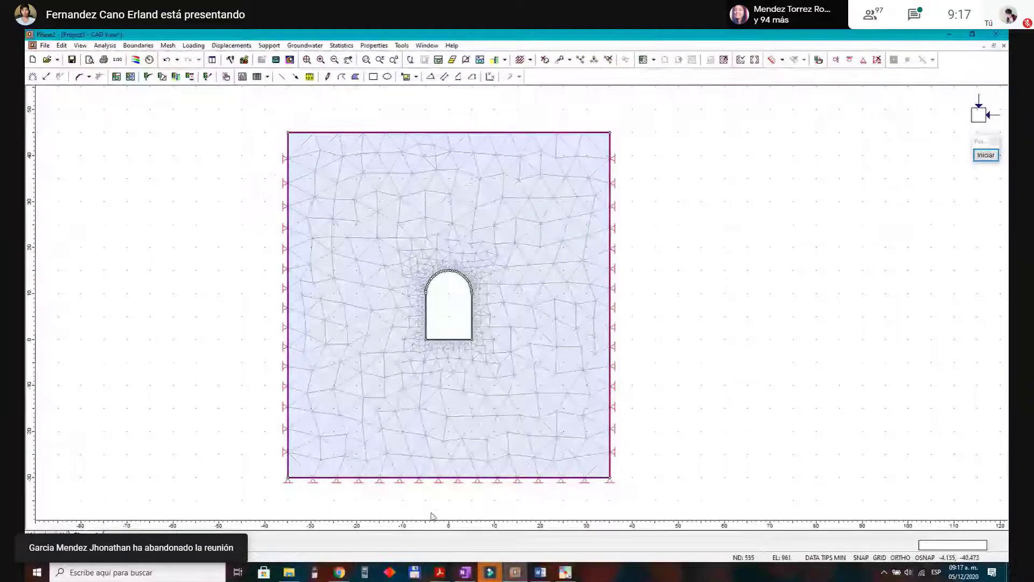
Step: Sketch a blue mountain profile around the model with a vertical stroke and a curved line above the tunnel, and clear the annotations
{"action": "scroll", "coordinate": [454, 186], "scroll_direction": "up", "scroll_amount": 1}
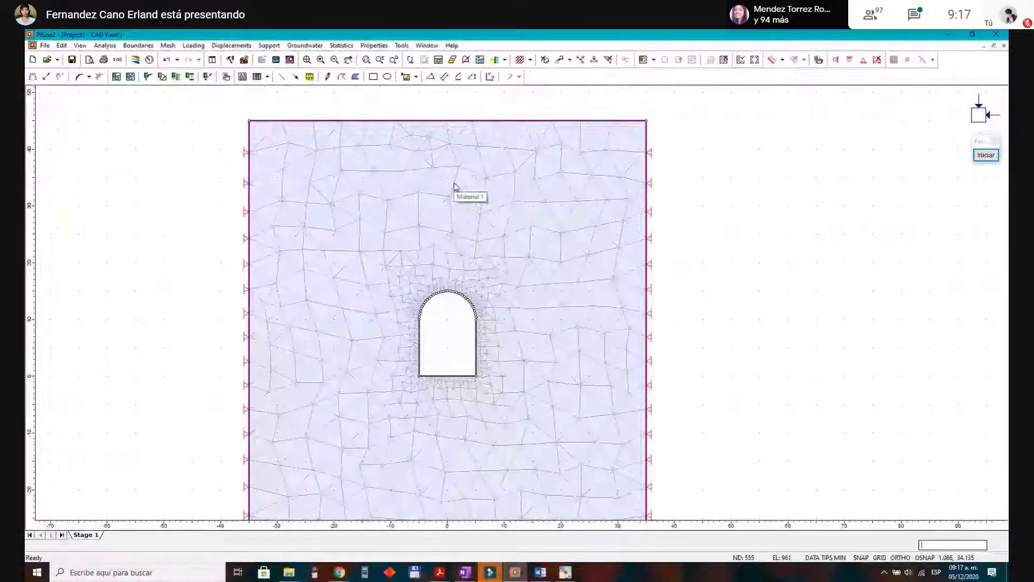
{"action": "scroll", "coordinate": [455, 188], "scroll_direction": "down", "scroll_amount": 2}
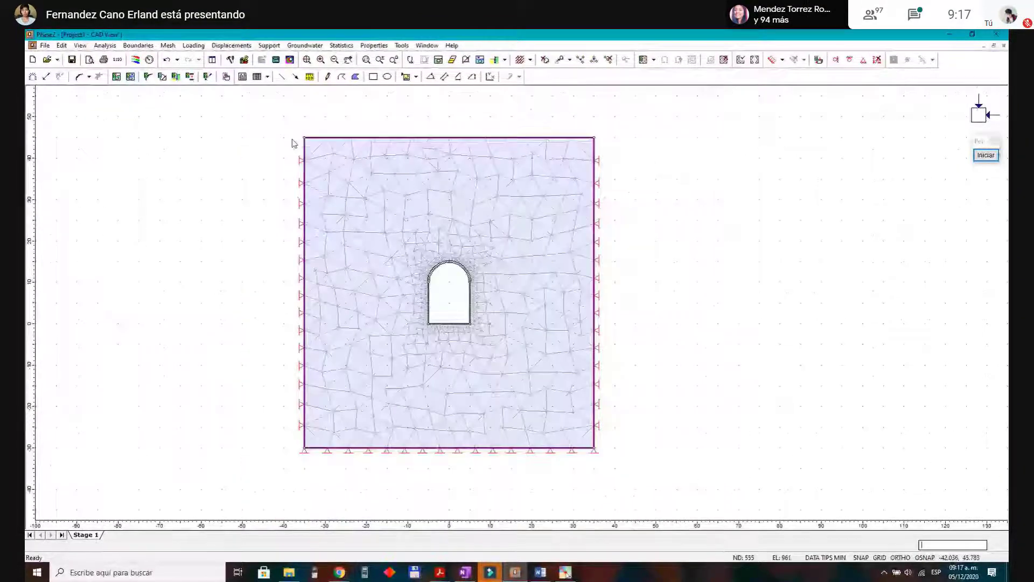
{"action": "left_click", "coordinate": [986, 155]}
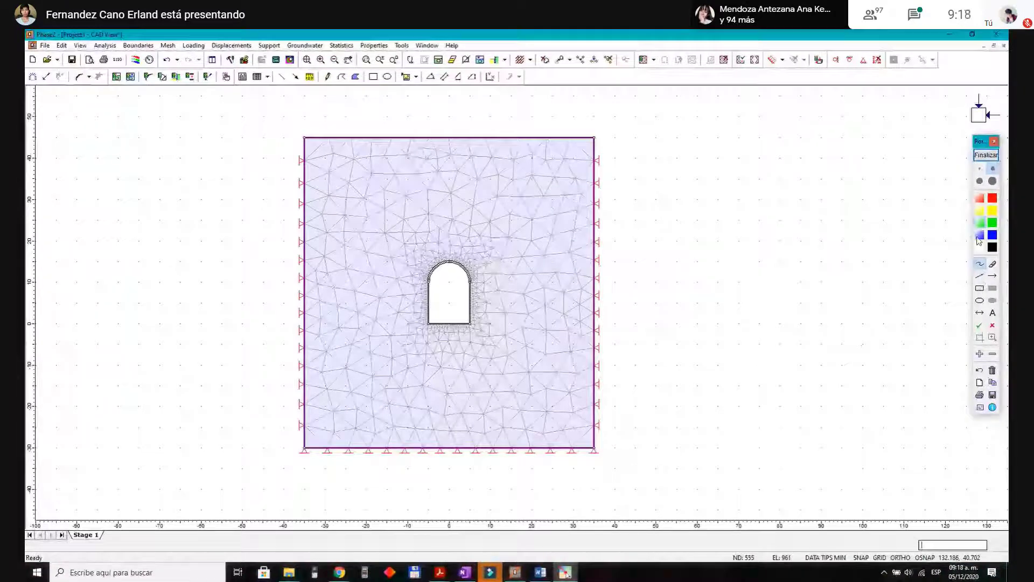
{"action": "mouse_move", "coordinate": [822, 461]}
{"action": "left_mouse_down"}
{"action": "mouse_move", "coordinate": [769, 419]}
{"action": "mouse_move", "coordinate": [599, 144]}
{"action": "mouse_move", "coordinate": [431, 140]}
{"action": "mouse_move", "coordinate": [446, 157]}
{"action": "mouse_move", "coordinate": [342, 139]}
{"action": "mouse_move", "coordinate": [295, 140]}
{"action": "mouse_move", "coordinate": [198, 246]}
{"action": "mouse_move", "coordinate": [37, 473]}
{"action": "left_mouse_up"}
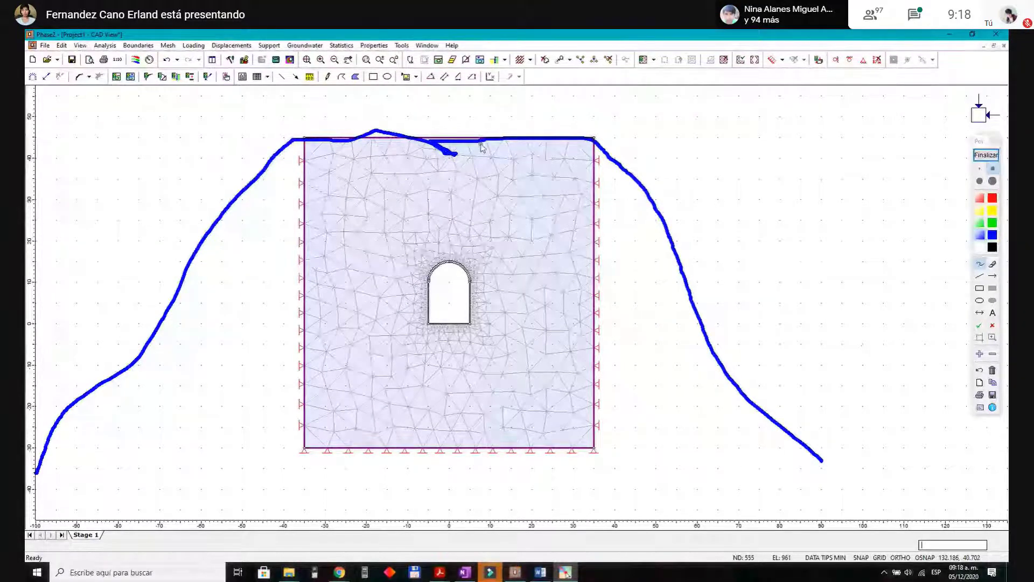
{"action": "left_click_drag", "start_coordinate": [461, 142], "coordinate": [455, 214]}
{"action": "mouse_move", "coordinate": [303, 209]}
{"action": "left_mouse_down"}
{"action": "mouse_move", "coordinate": [339, 202]}
{"action": "mouse_move", "coordinate": [587, 230]}
{"action": "left_mouse_up"}
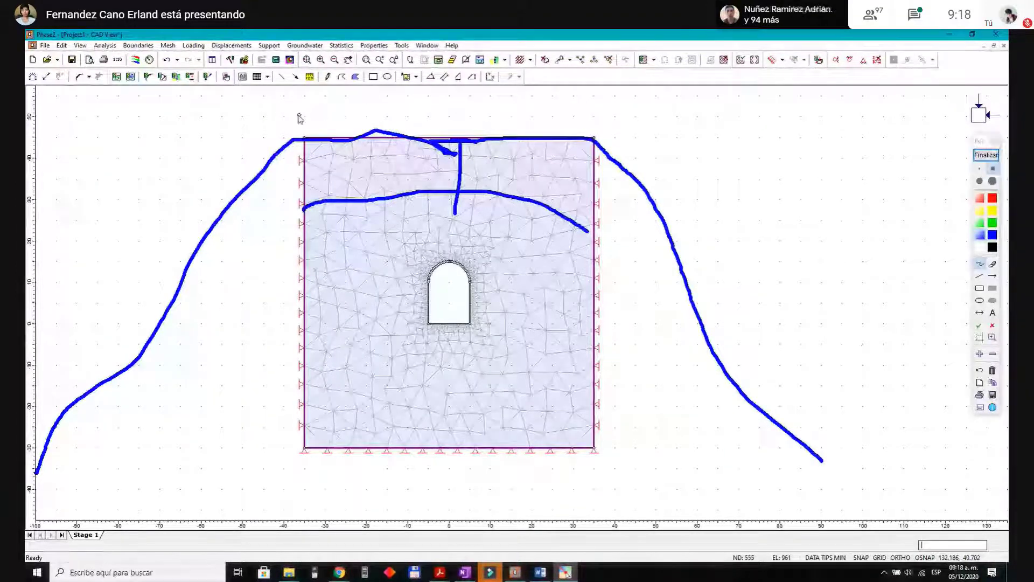
{"action": "left_click", "coordinate": [985, 155]}
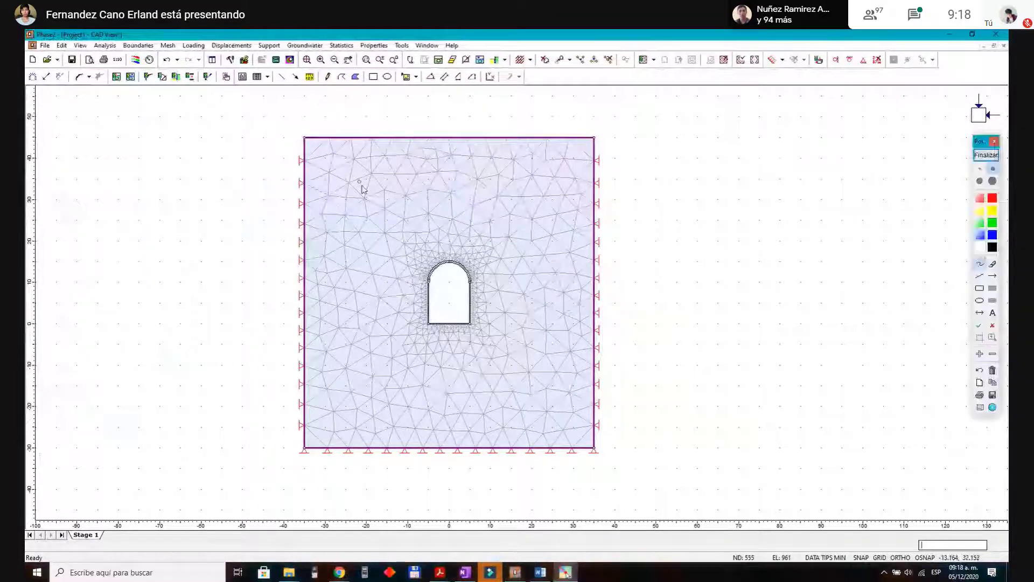
{"action": "left_click", "coordinate": [986, 156]}
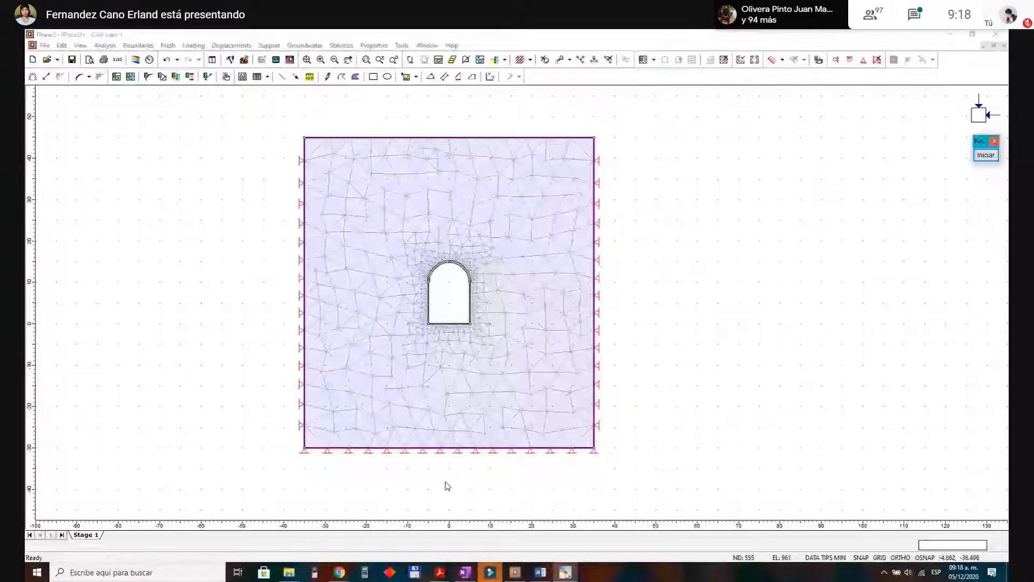
Step: Switch to OneNote to review the mountain and tunnel sketches on the PHASE page, and return to Phase2
{"action": "left_click", "coordinate": [465, 572]}
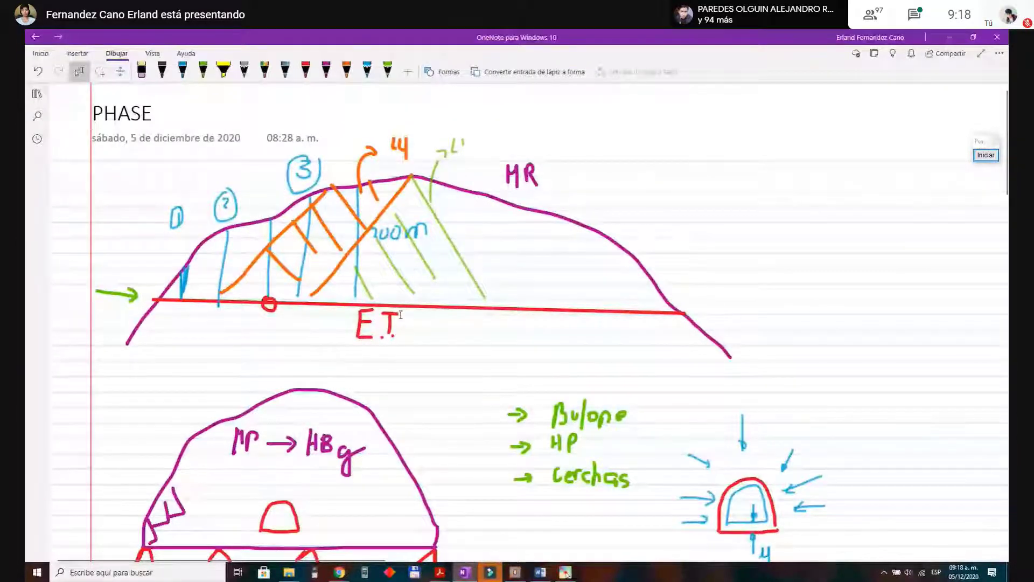
{"action": "scroll", "coordinate": [409, 255], "scroll_direction": "down", "scroll_amount": 3}
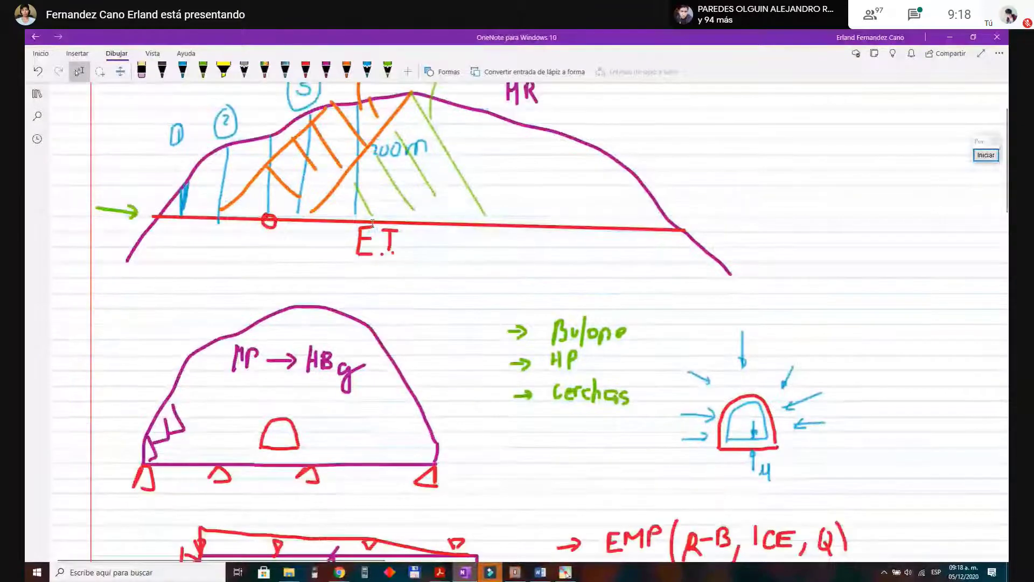
{"action": "scroll", "coordinate": [372, 223], "scroll_direction": "up", "scroll_amount": 3}
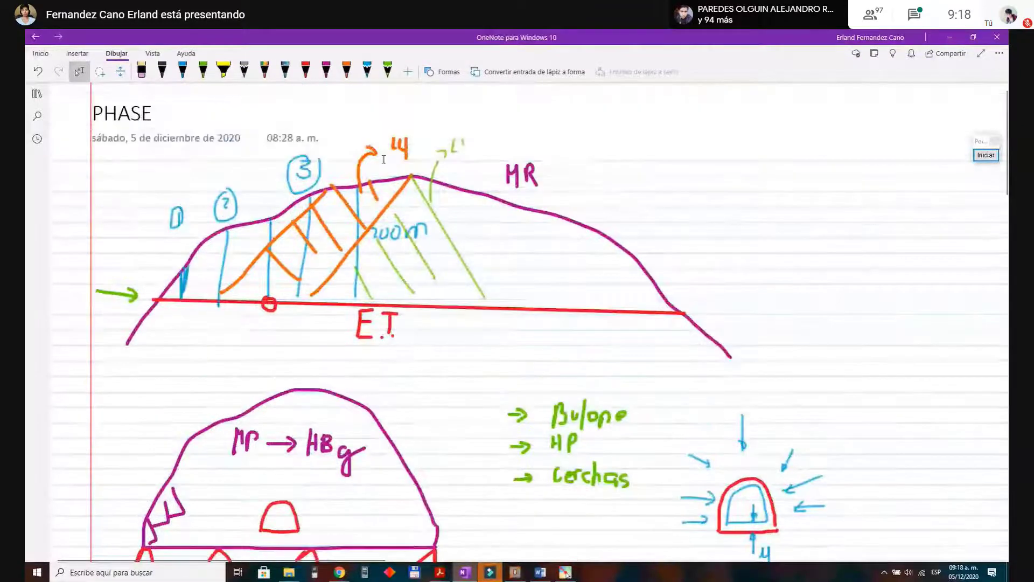
{"action": "left_click", "coordinate": [522, 575]}
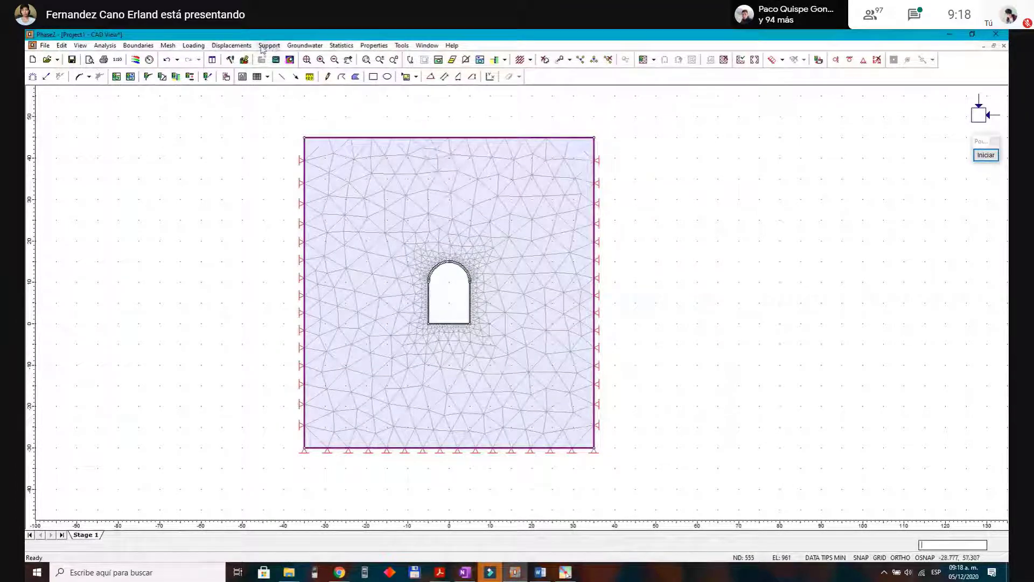
Step: Restrain the upper edge of the external boundary in the X and Y directions
{"action": "left_click", "coordinate": [227, 47]}
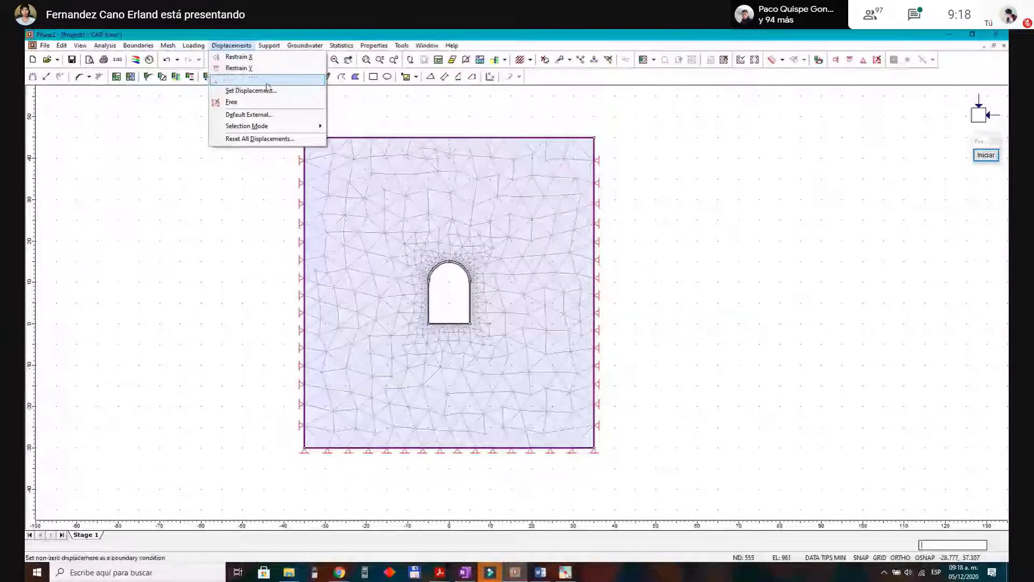
{"action": "left_click", "coordinate": [235, 81]}
{"action": "left_click_drag", "start_coordinate": [288, 131], "coordinate": [615, 147]}
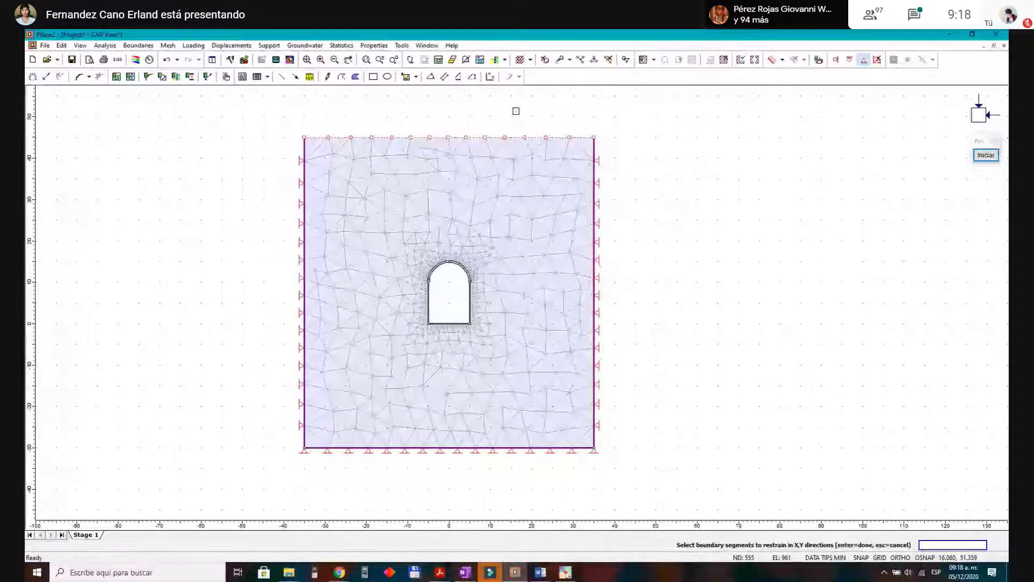
{"action": "key", "text": "Return"}
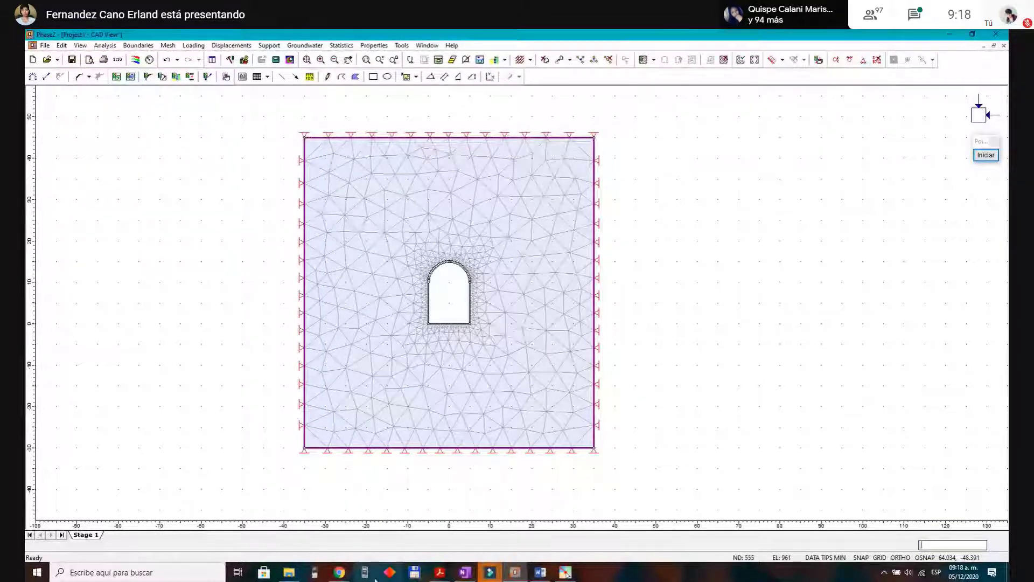
Step: Switch to Google Meet and check the participant list and chat of the two open calls
{"action": "left_click", "coordinate": [340, 572]}
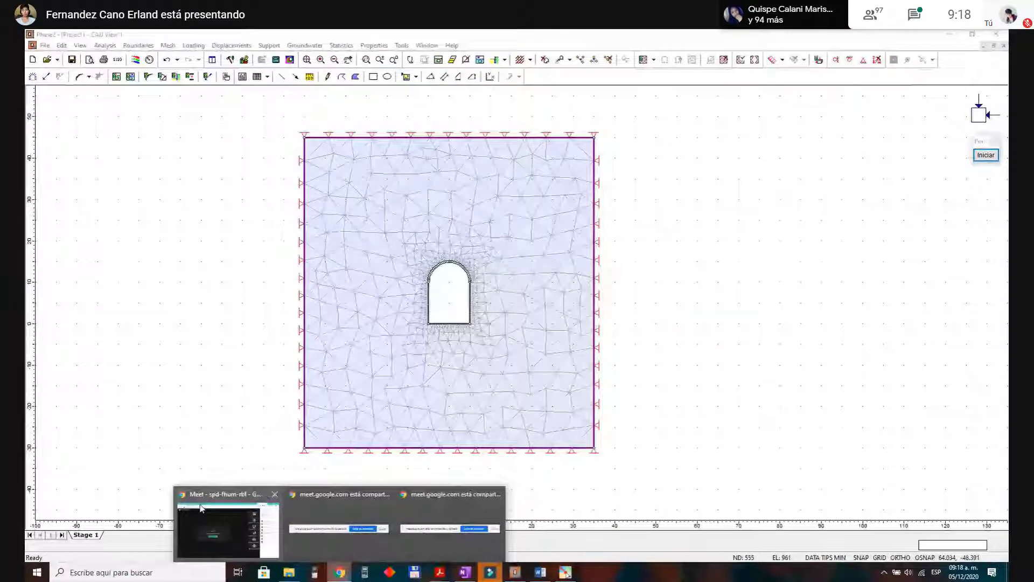
{"action": "left_click", "coordinate": [201, 508]}
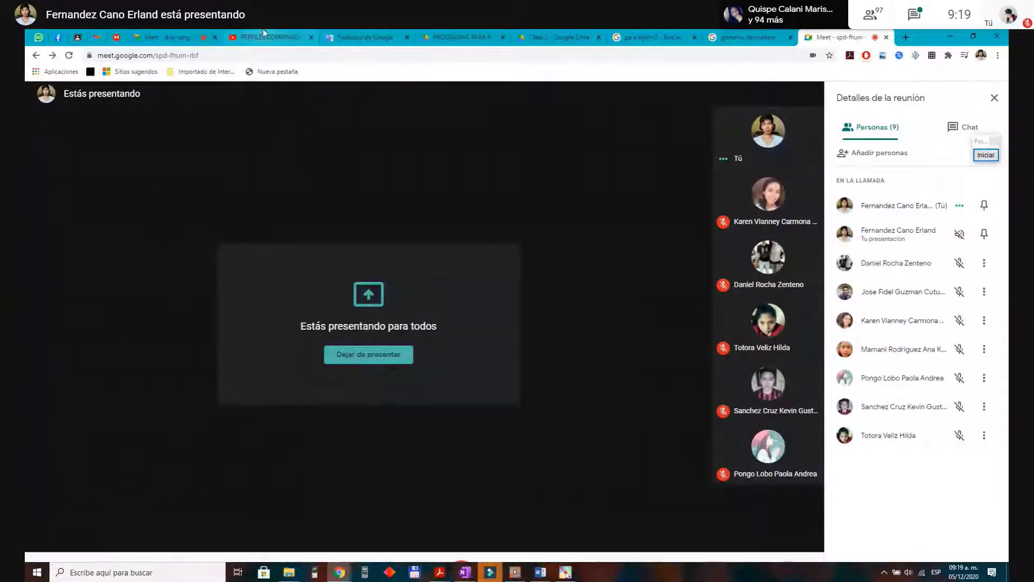
{"action": "left_click", "coordinate": [167, 37]}
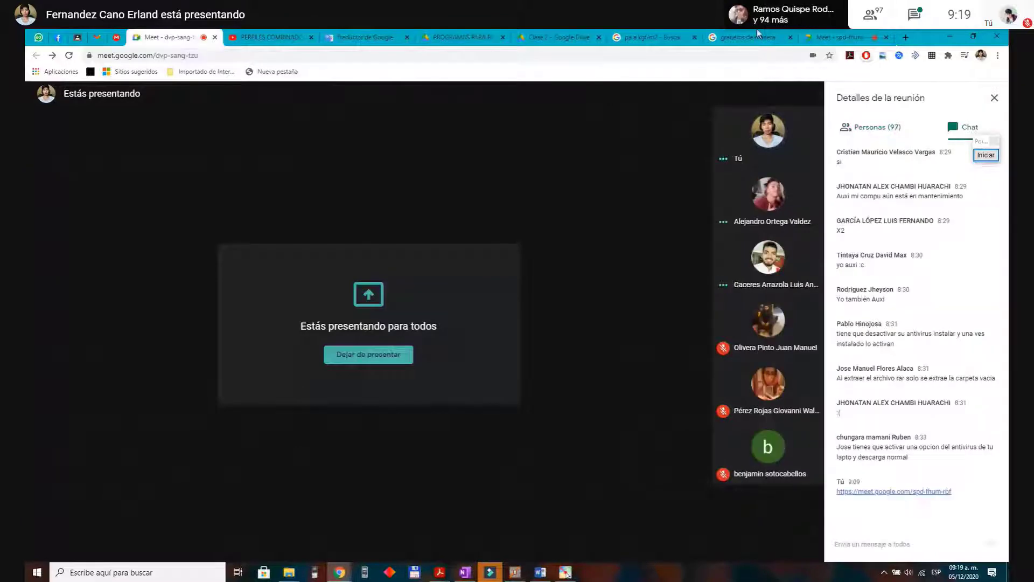
{"action": "left_click", "coordinate": [819, 36]}
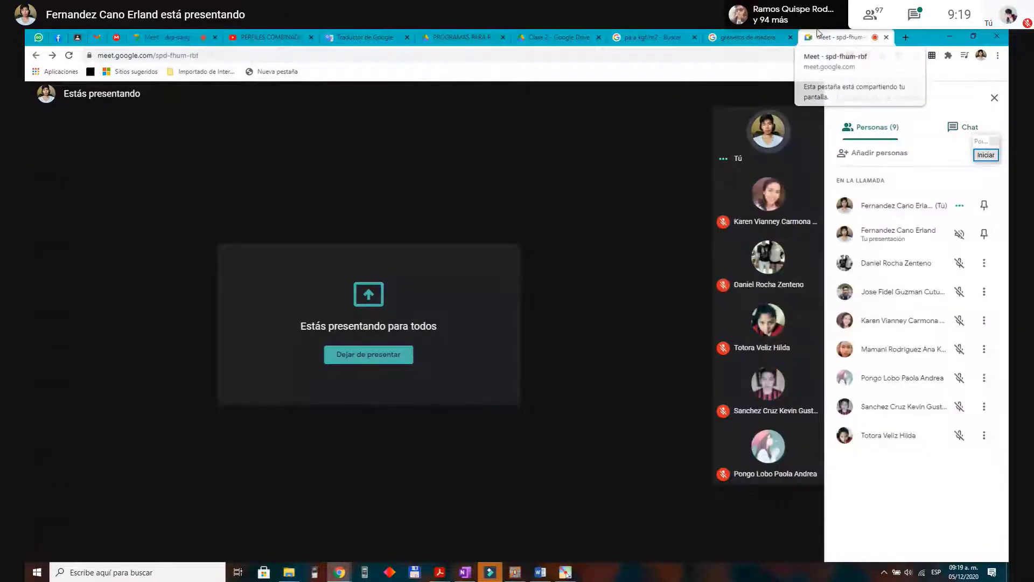
Step: Switch to Phase2 and open the material property definitions for the tunnel model
{"action": "left_click", "coordinate": [565, 572]}
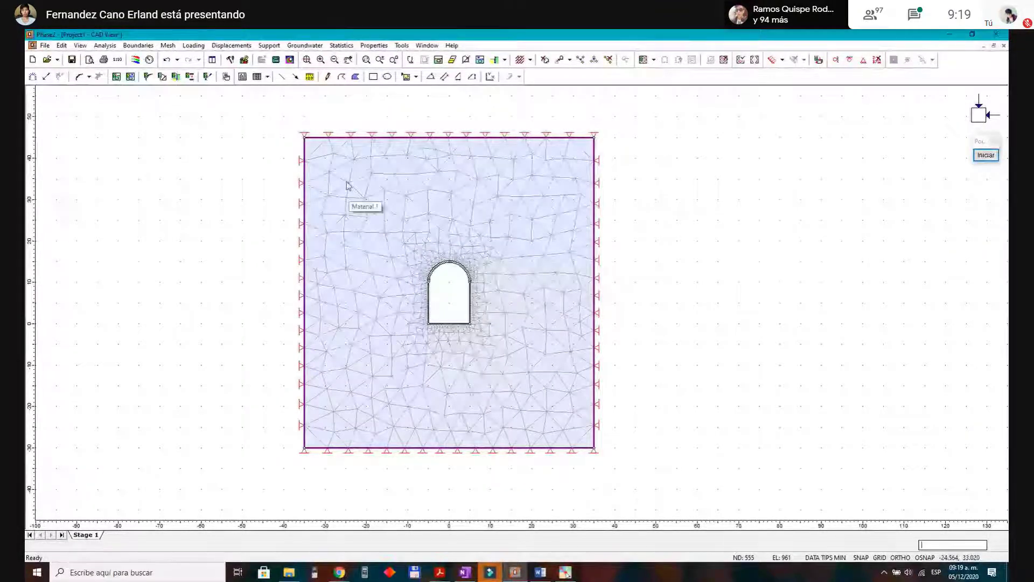
{"action": "left_click", "coordinate": [375, 47]}
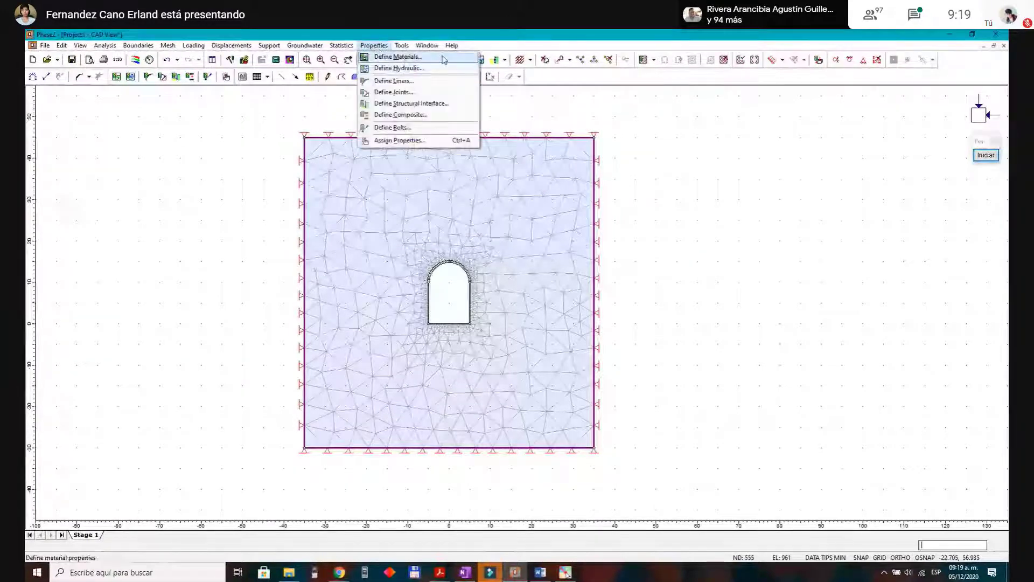
{"action": "left_click", "coordinate": [399, 59]}
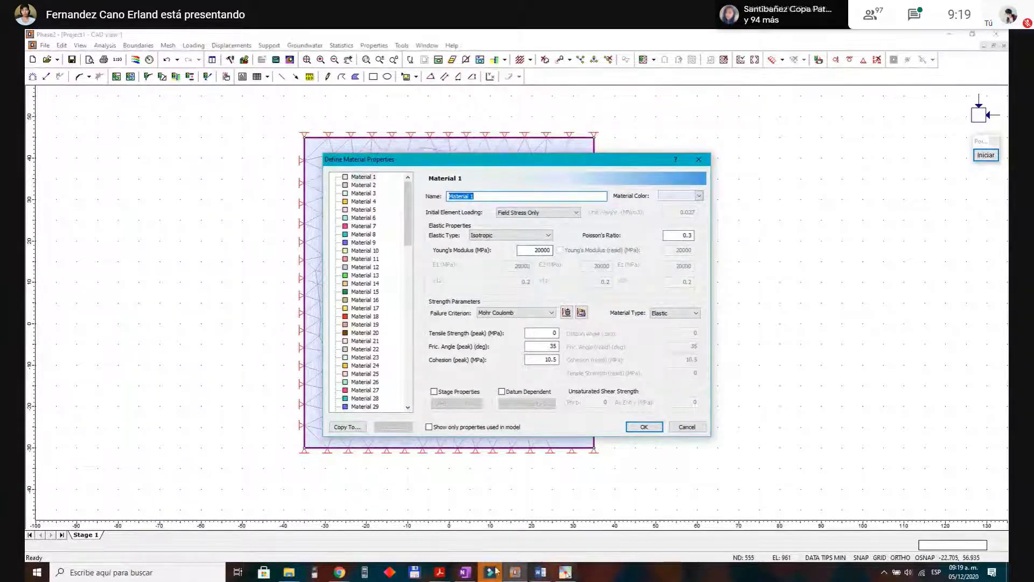
Step: Switch to OneNote and paste a capture of the Define Material Properties dialog below the Mesh Setup picture on the PHASE page
{"action": "left_click", "coordinate": [466, 572]}
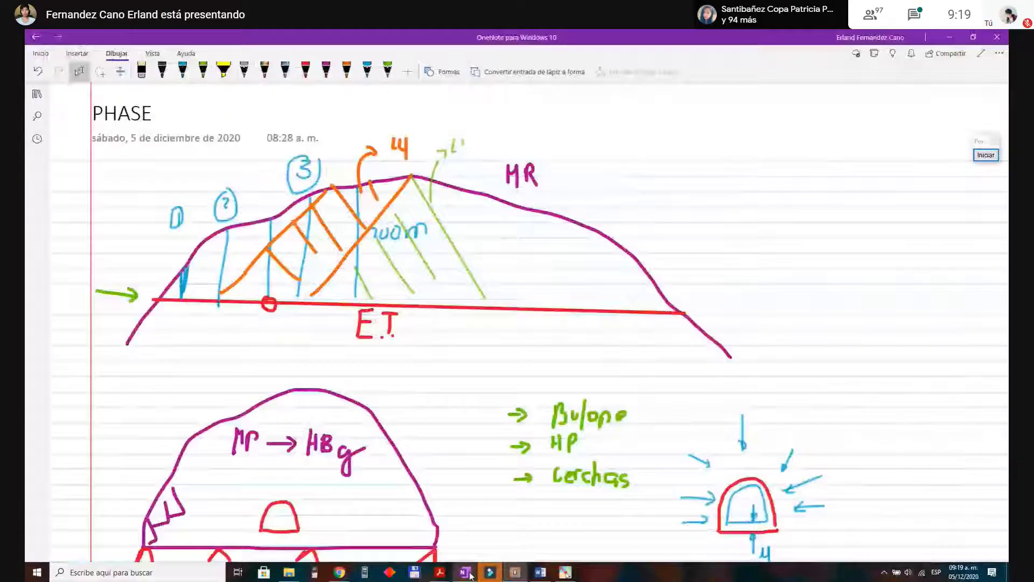
{"action": "scroll", "coordinate": [264, 217], "scroll_direction": "down", "scroll_amount": 10}
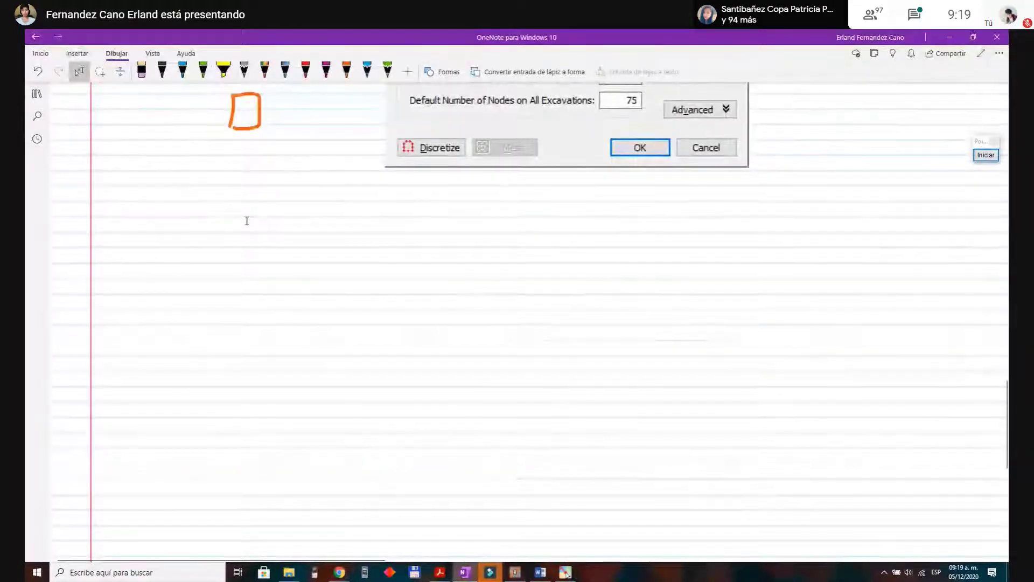
{"action": "scroll", "coordinate": [246, 221], "scroll_direction": "down", "scroll_amount": 1}
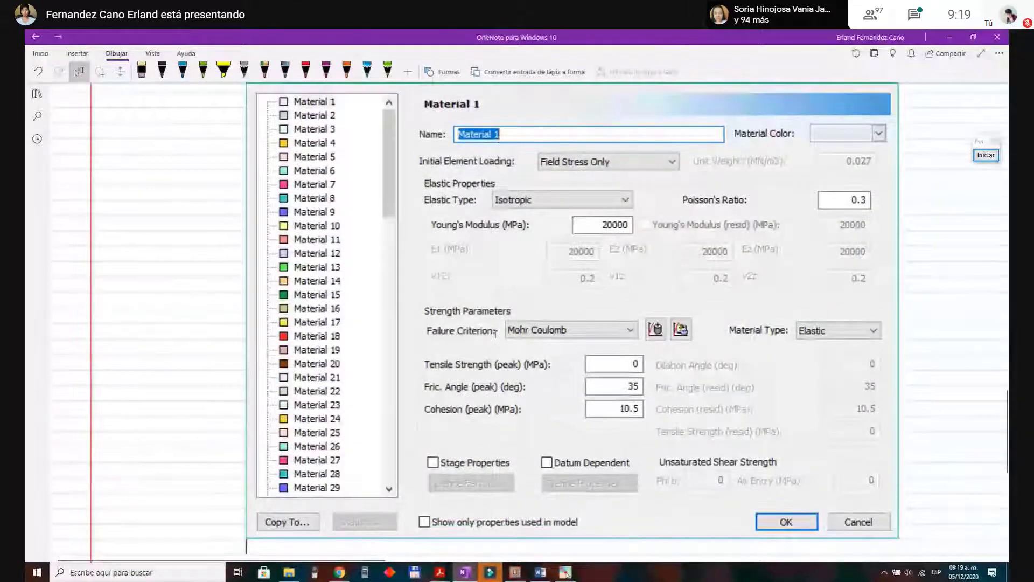
{"action": "scroll", "coordinate": [496, 332], "scroll_direction": "up", "scroll_amount": 3}
{"action": "scroll", "coordinate": [496, 332], "scroll_direction": "down", "scroll_amount": 1}
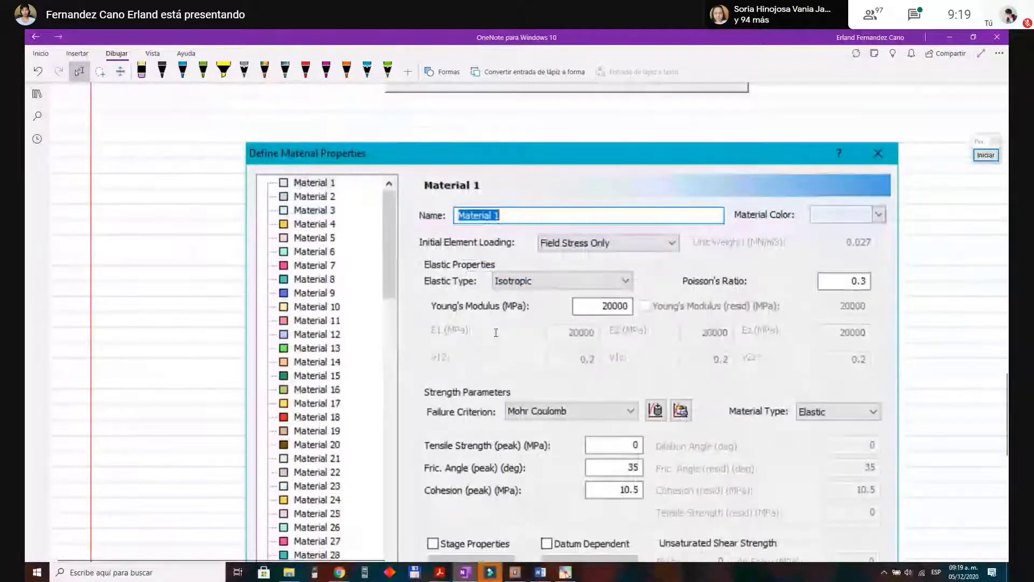
{"action": "scroll", "coordinate": [521, 402], "scroll_direction": "down", "scroll_amount": 1}
{"action": "scroll", "coordinate": [521, 401], "scroll_direction": "down", "scroll_amount": 2}
{"action": "scroll", "coordinate": [521, 402], "scroll_direction": "up", "scroll_amount": 2}
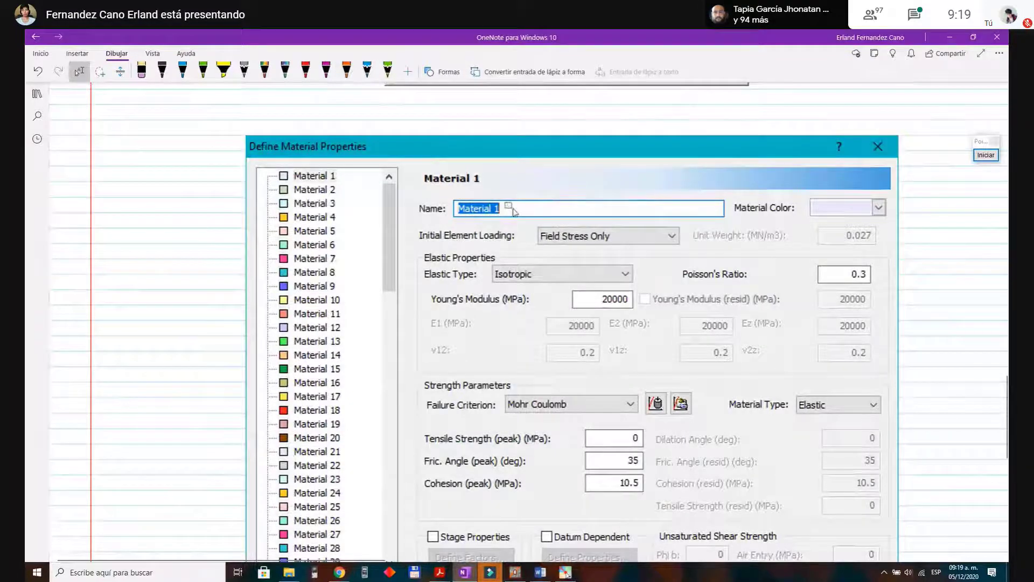
{"action": "scroll", "coordinate": [515, 211], "scroll_direction": "down", "scroll_amount": 2}
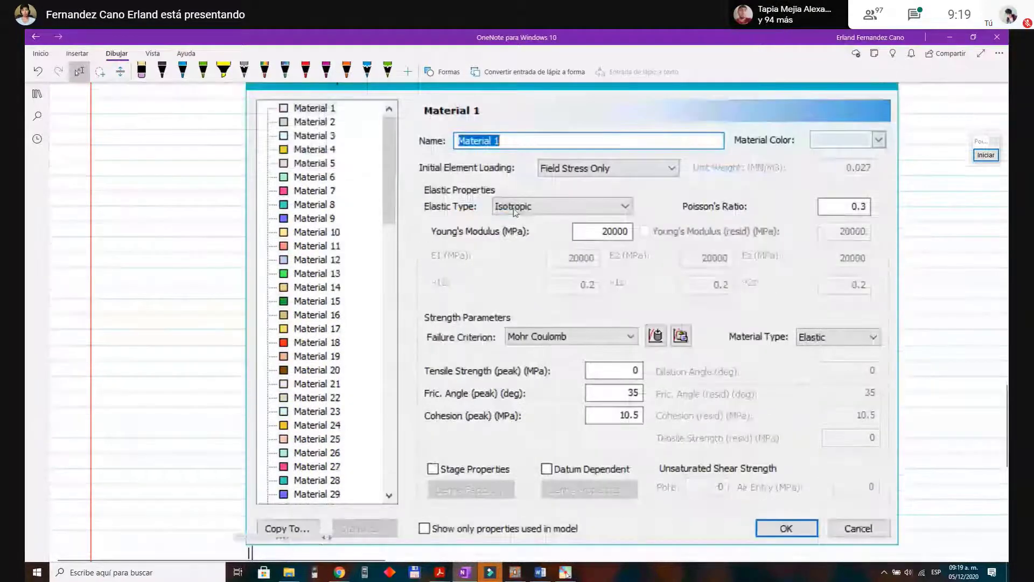
{"action": "scroll", "coordinate": [436, 167], "scroll_direction": "up", "scroll_amount": 2}
{"action": "scroll", "coordinate": [436, 167], "scroll_direction": "up", "scroll_amount": 2}
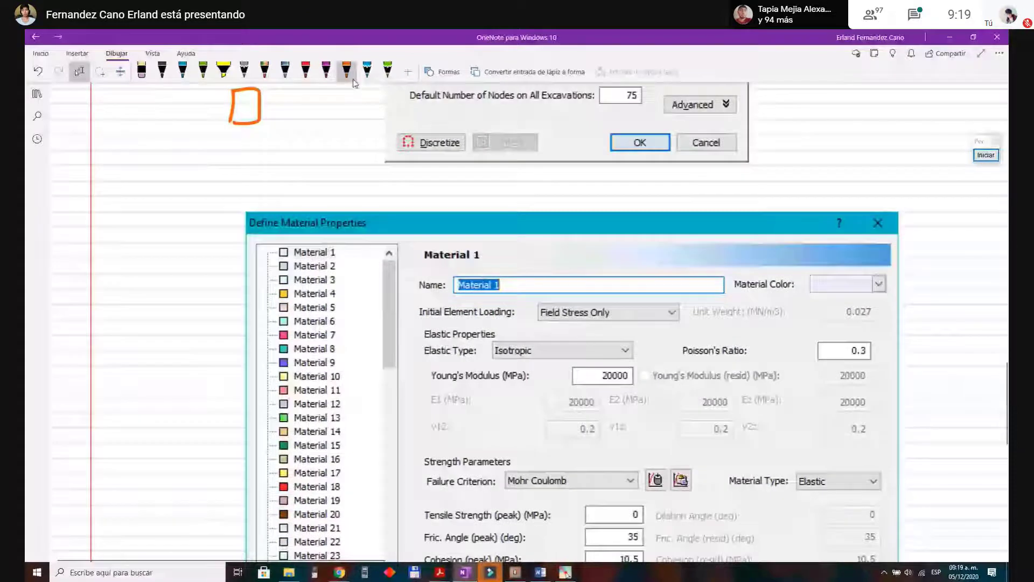
Step: Handwrite "MR" in orange beside the Material 1 name in the pasted capture and underline Initial Element Loading
{"action": "left_click", "coordinate": [347, 72]}
{"action": "mouse_move", "coordinate": [514, 288]}
{"action": "left_mouse_down"}
{"action": "mouse_move", "coordinate": [521, 278]}
{"action": "mouse_move", "coordinate": [530, 287]}
{"action": "left_mouse_up"}
{"action": "left_click_drag", "start_coordinate": [540, 269], "coordinate": [537, 290]}
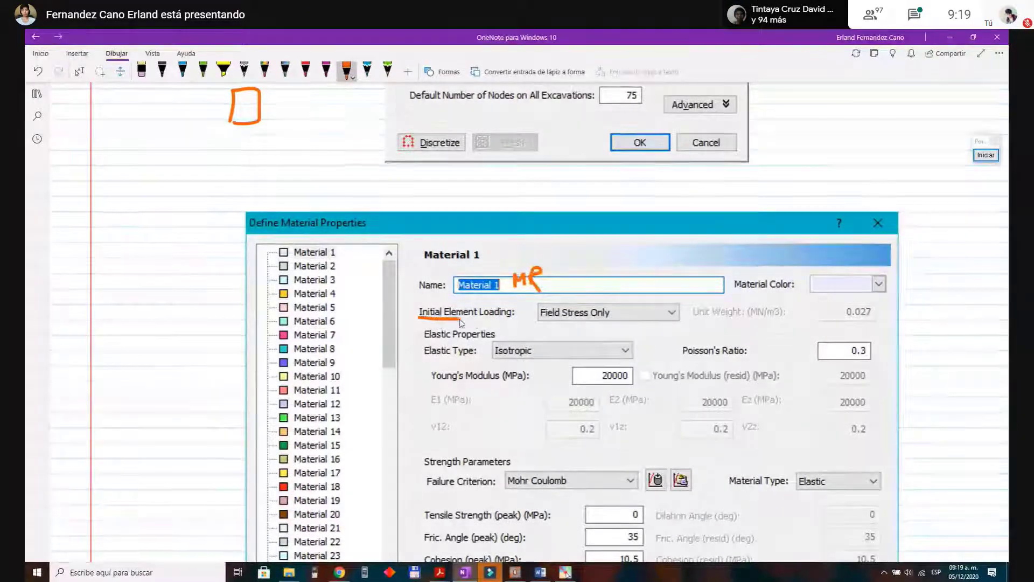
{"action": "left_click_drag", "start_coordinate": [419, 318], "coordinate": [512, 320]}
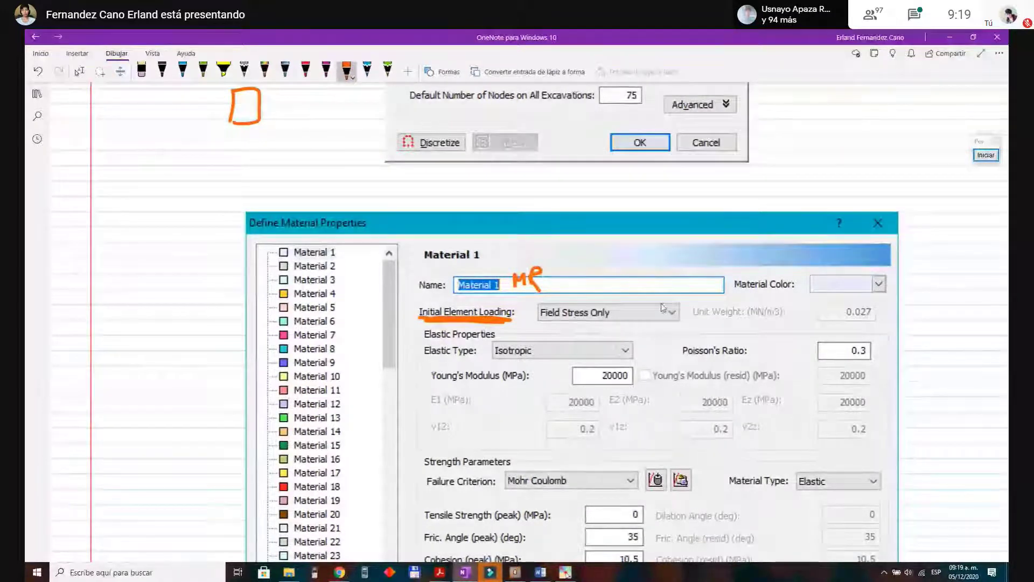
Step: Draw an orange loop around the tunnel section with blue stress arrows on the PHASE page, and return to the material properties capture
{"action": "scroll", "coordinate": [574, 368], "scroll_direction": "up", "scroll_amount": 4}
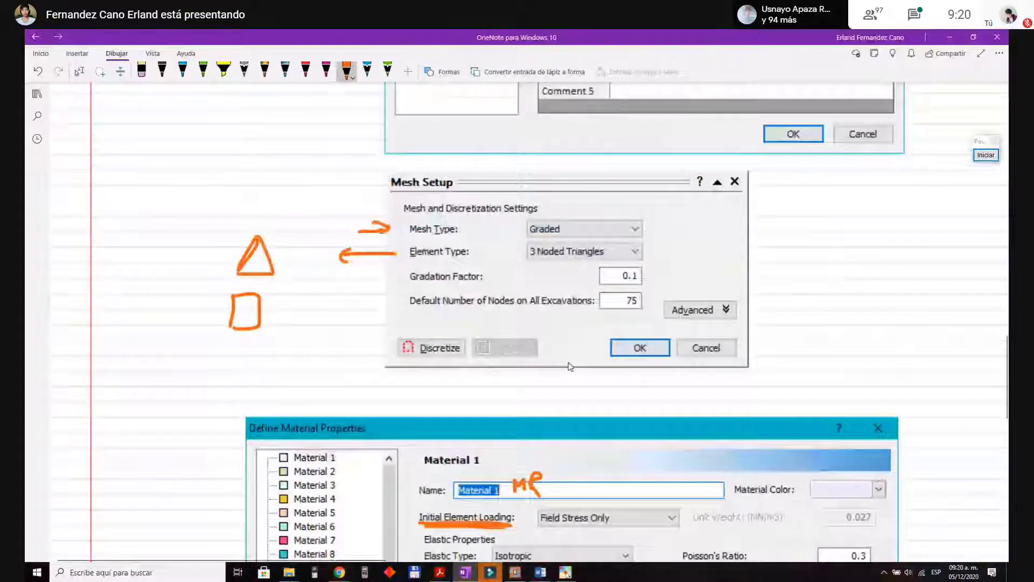
{"action": "scroll", "coordinate": [571, 366], "scroll_direction": "up", "scroll_amount": 10}
{"action": "scroll", "coordinate": [769, 286], "scroll_direction": "up", "scroll_amount": 10}
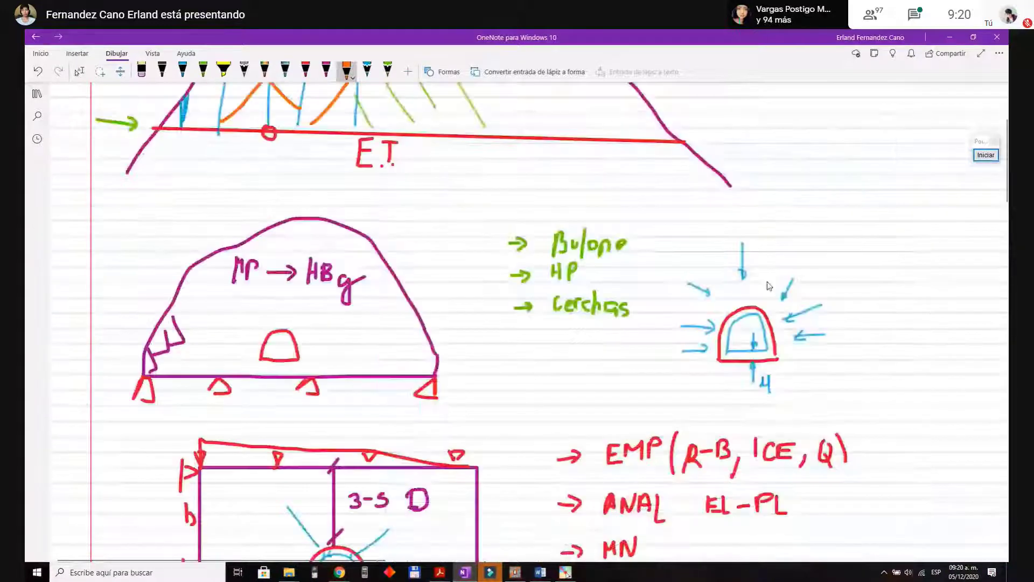
{"action": "mouse_move", "coordinate": [753, 239]}
{"action": "left_mouse_down"}
{"action": "mouse_move", "coordinate": [682, 371]}
{"action": "mouse_move", "coordinate": [832, 335]}
{"action": "left_mouse_up"}
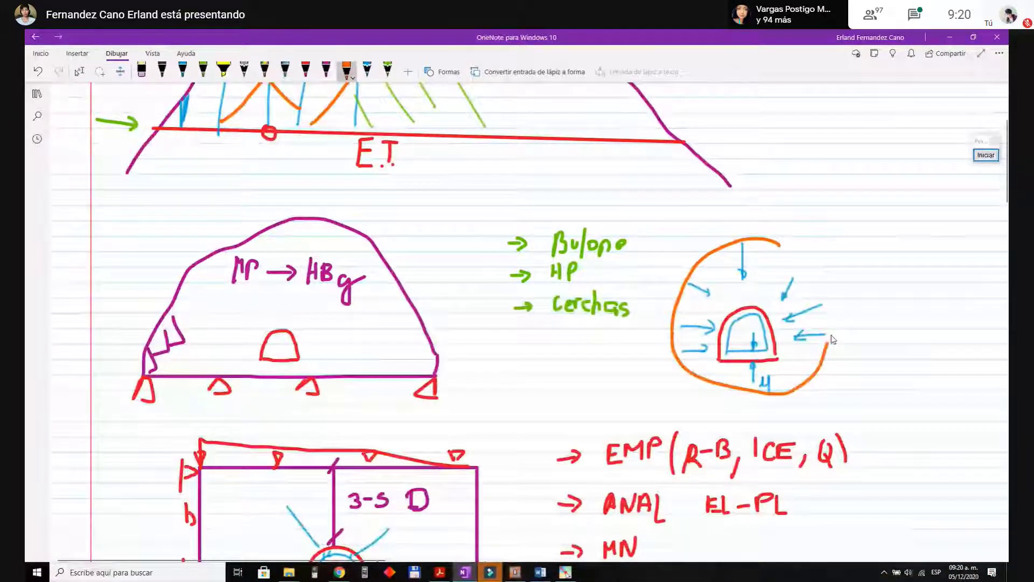
{"action": "scroll", "coordinate": [755, 367], "scroll_direction": "down", "scroll_amount": 8}
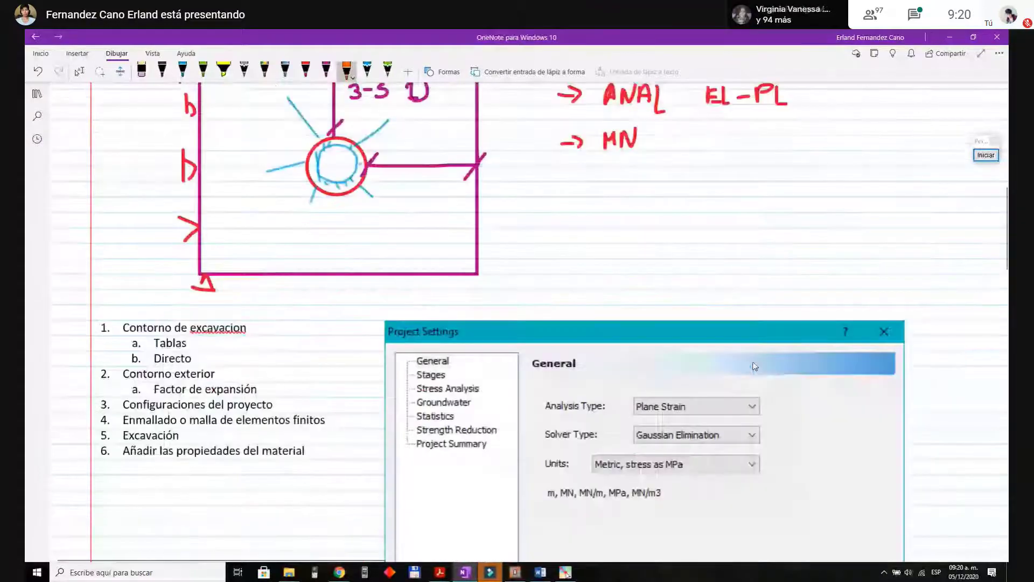
{"action": "scroll", "coordinate": [572, 231], "scroll_direction": "down", "scroll_amount": 10}
{"action": "scroll", "coordinate": [565, 276], "scroll_direction": "up", "scroll_amount": 3}
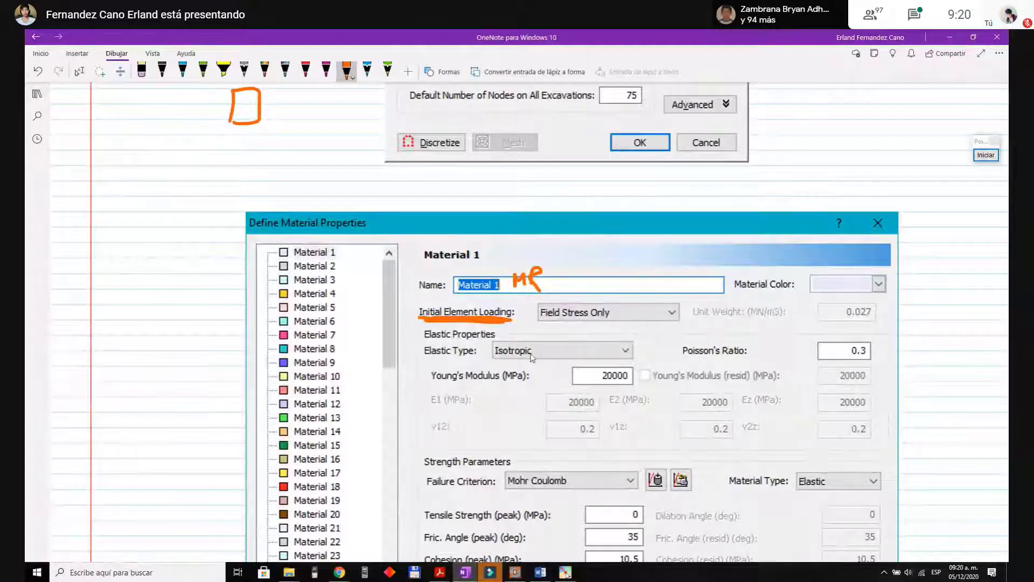
Step: Mark Field Stress Only and the Isotropic elastic type with orange check marks in the material properties capture
{"action": "scroll", "coordinate": [531, 356], "scroll_direction": "down", "scroll_amount": 1}
{"action": "scroll", "coordinate": [531, 356], "scroll_direction": "down", "scroll_amount": 1}
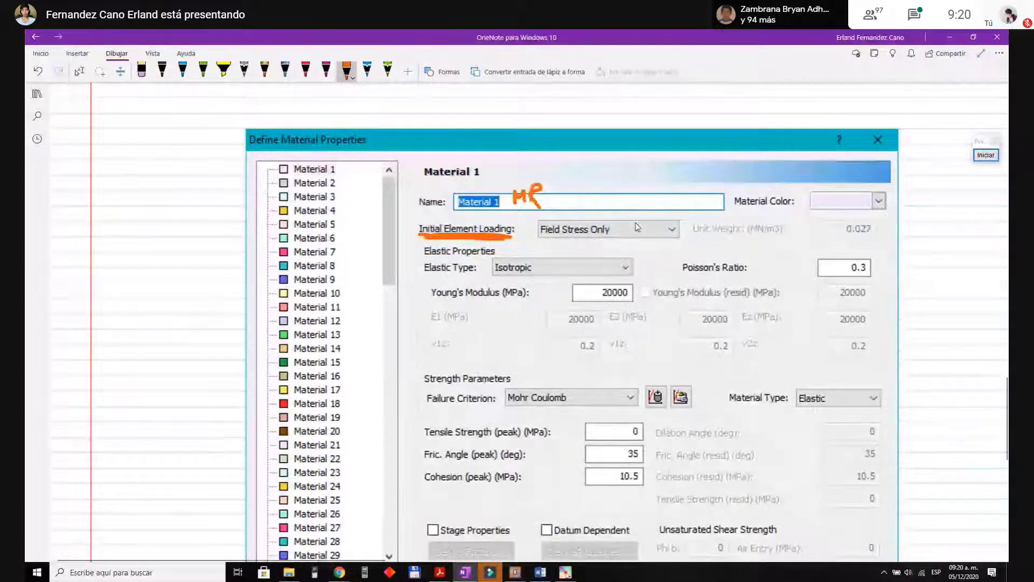
{"action": "left_click_drag", "start_coordinate": [611, 223], "coordinate": [624, 215]}
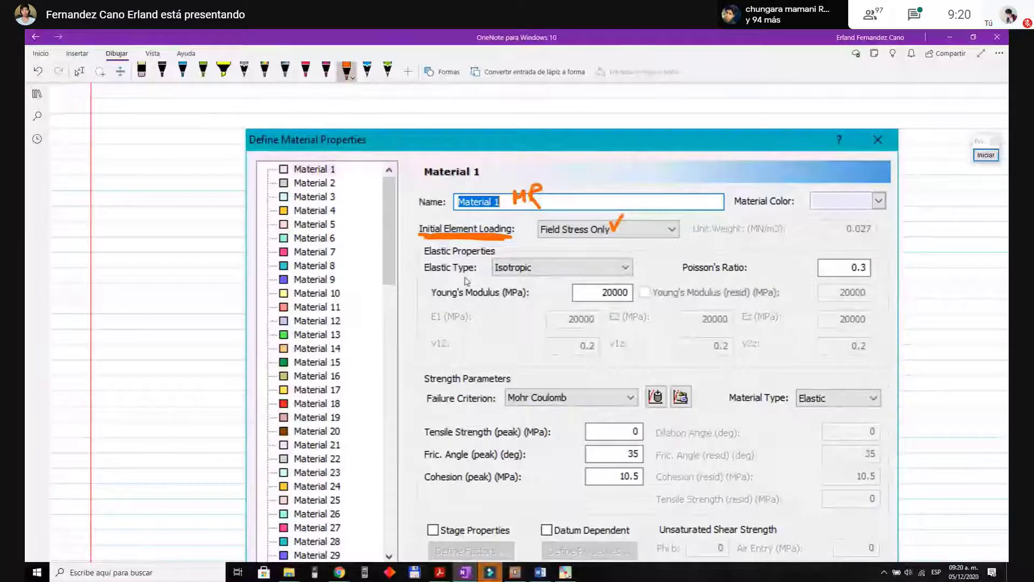
{"action": "mouse_move", "coordinate": [537, 260]}
{"action": "left_mouse_down"}
{"action": "mouse_move", "coordinate": [541, 272]}
{"action": "mouse_move", "coordinate": [560, 252]}
{"action": "left_mouse_up"}
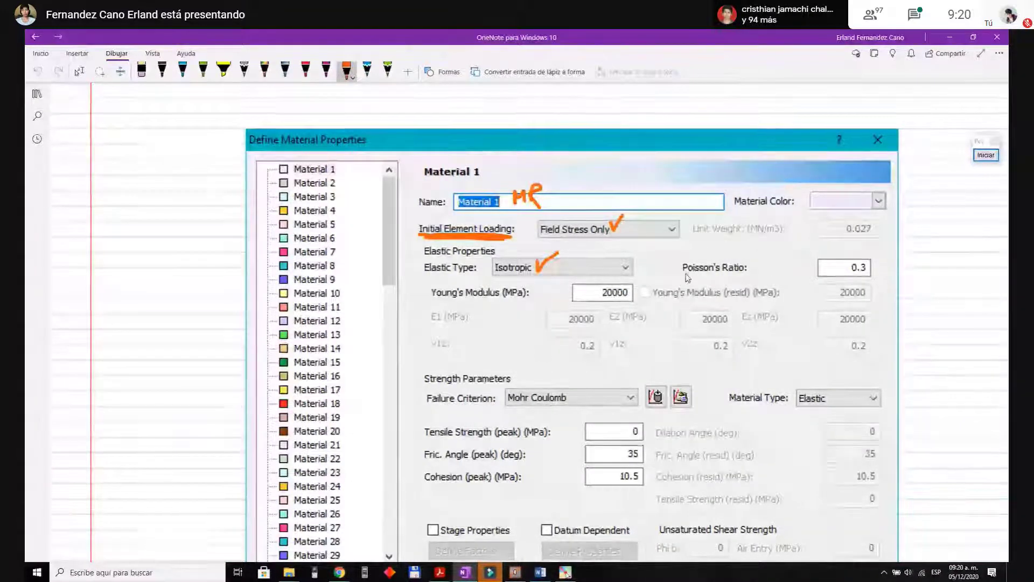
Step: Underline Poisson's Ratio and bracket Young's Modulus in orange in the material properties capture
{"action": "left_click_drag", "start_coordinate": [681, 274], "coordinate": [745, 274]}
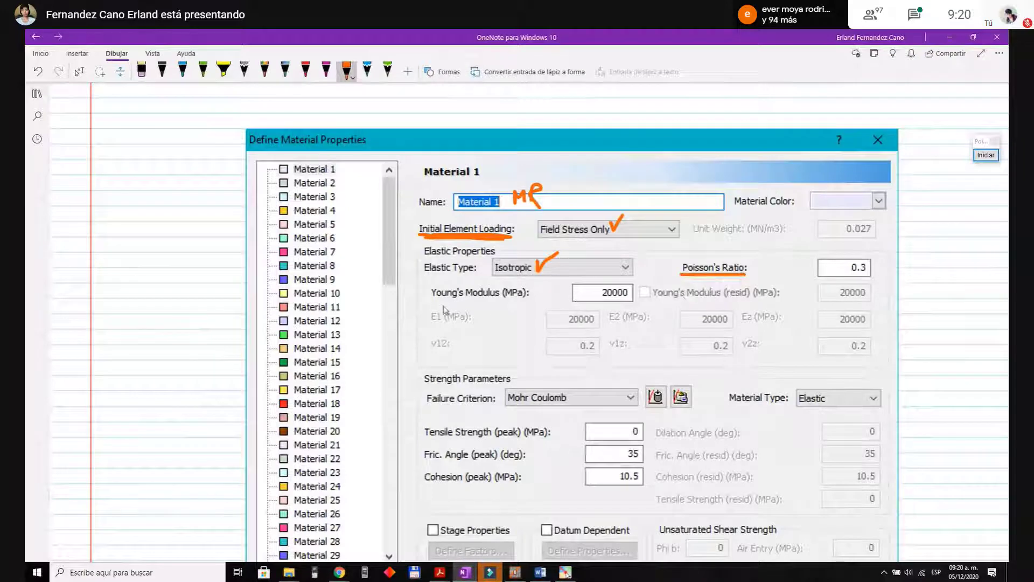
{"action": "mouse_move", "coordinate": [428, 287]}
{"action": "left_mouse_down"}
{"action": "mouse_move", "coordinate": [428, 302]}
{"action": "mouse_move", "coordinate": [520, 299]}
{"action": "left_mouse_up"}
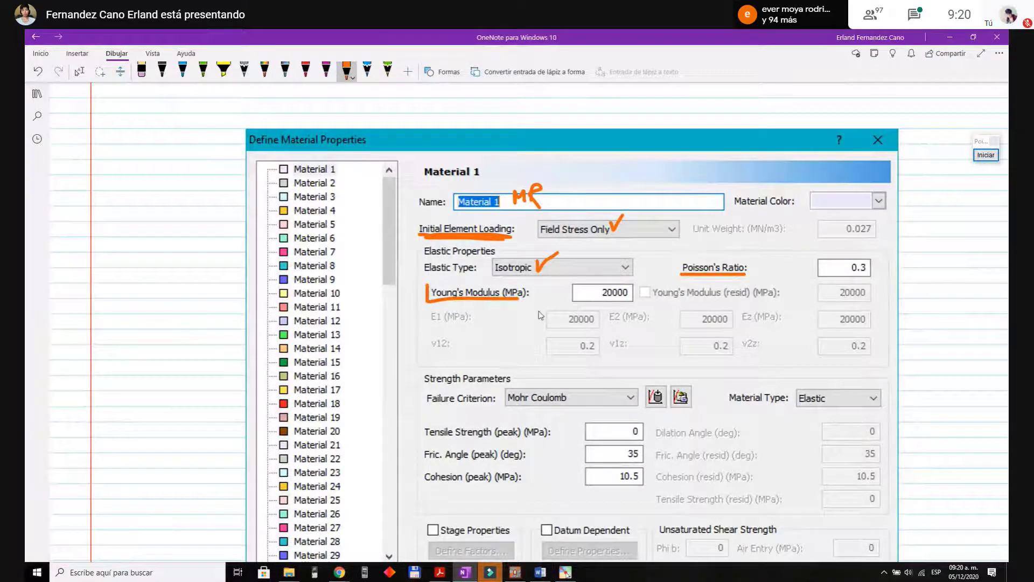
{"action": "scroll", "coordinate": [540, 315], "scroll_direction": "down", "scroll_amount": 1}
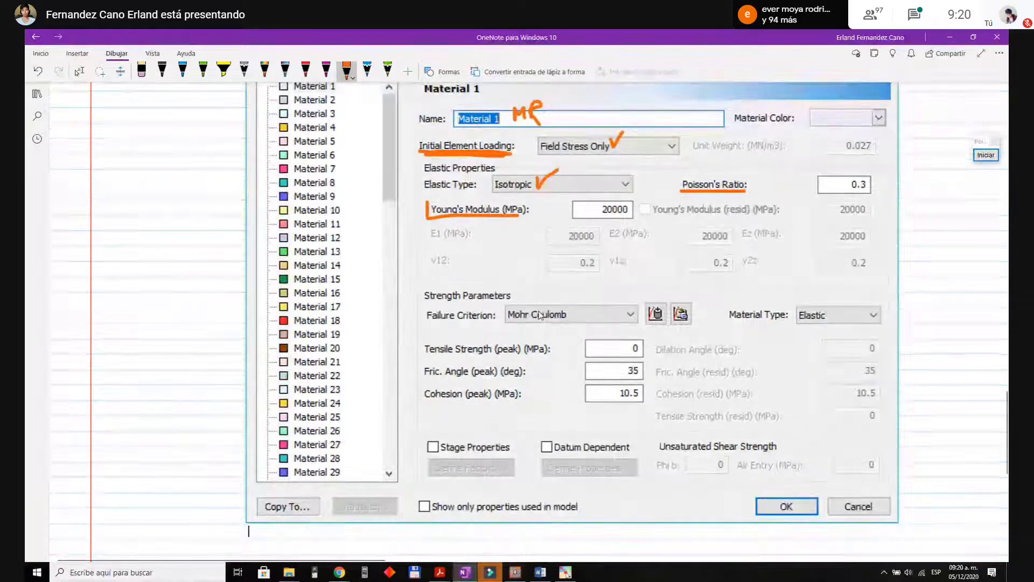
{"action": "scroll", "coordinate": [540, 315], "scroll_direction": "up", "scroll_amount": 1}
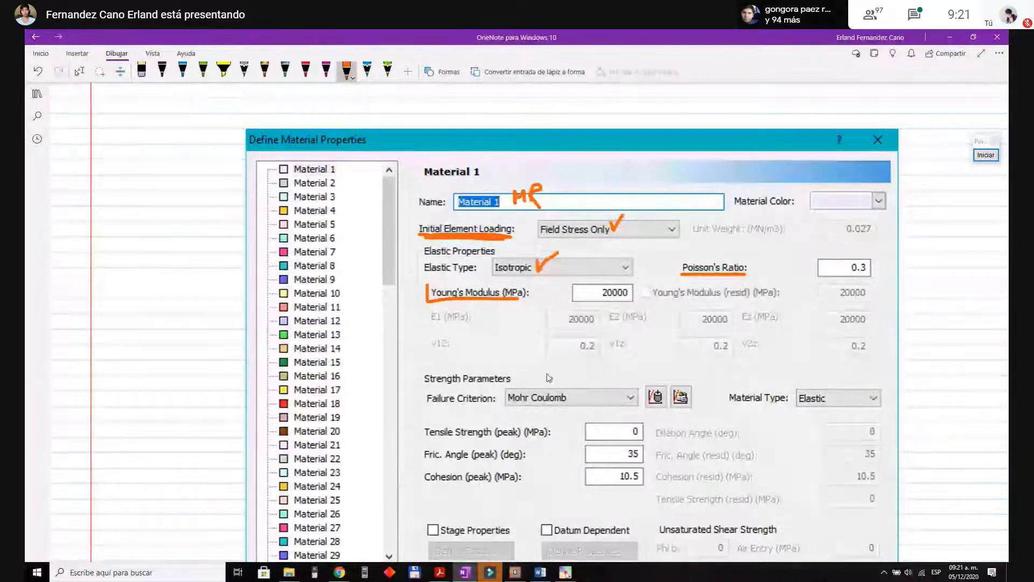
Step: Underline Failure Criterion in orange and handwrite "H-Bg" above the Mohr Coulomb option in the capture
{"action": "scroll", "coordinate": [429, 328], "scroll_direction": "down", "scroll_amount": 2}
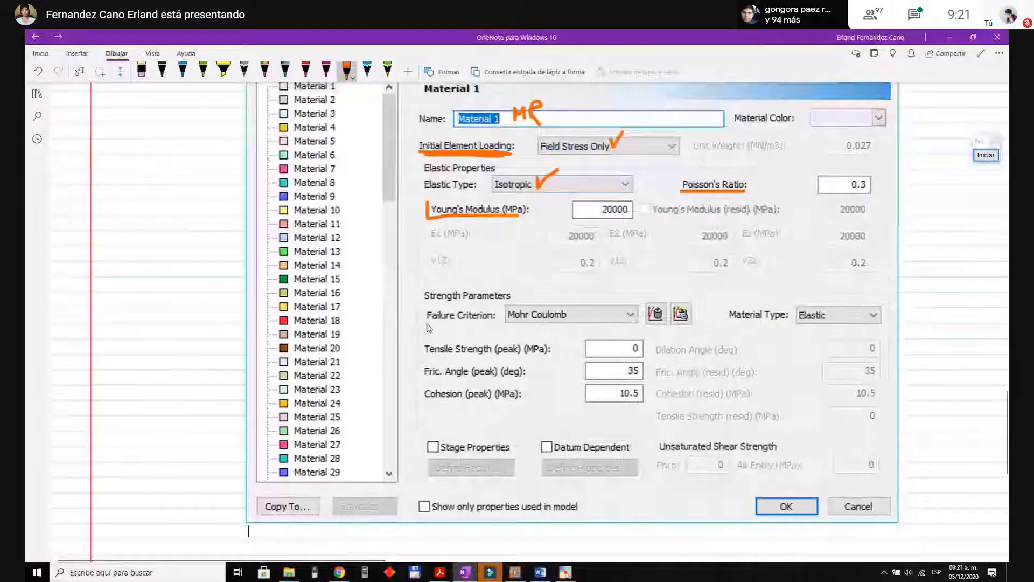
{"action": "left_click_drag", "start_coordinate": [422, 324], "coordinate": [491, 323]}
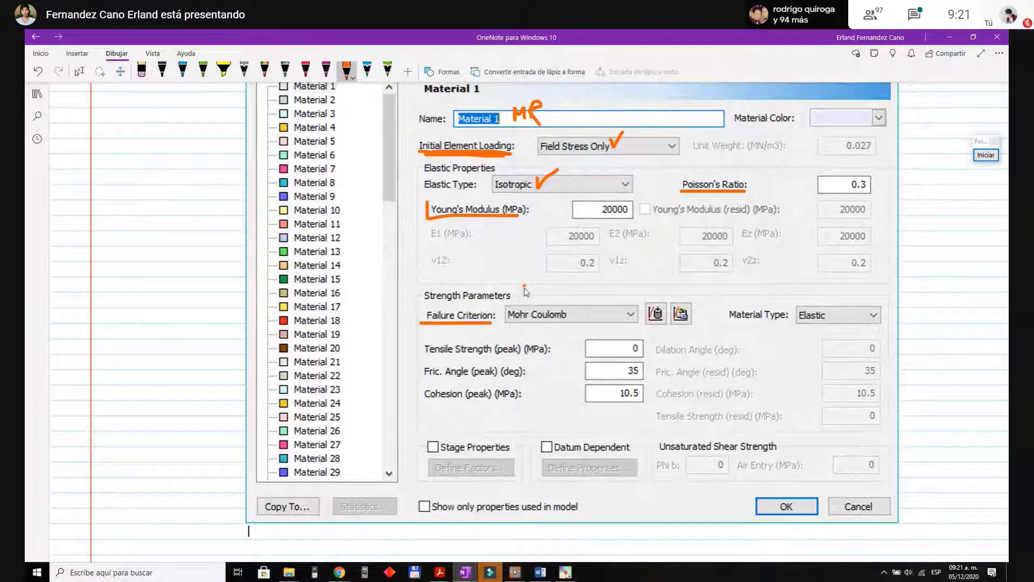
{"action": "mouse_move", "coordinate": [523, 286]}
{"action": "left_mouse_down"}
{"action": "mouse_move", "coordinate": [520, 298]}
{"action": "mouse_move", "coordinate": [534, 285]}
{"action": "mouse_move", "coordinate": [532, 297]}
{"action": "mouse_move", "coordinate": [575, 290]}
{"action": "mouse_move", "coordinate": [574, 309]}
{"action": "left_mouse_up"}
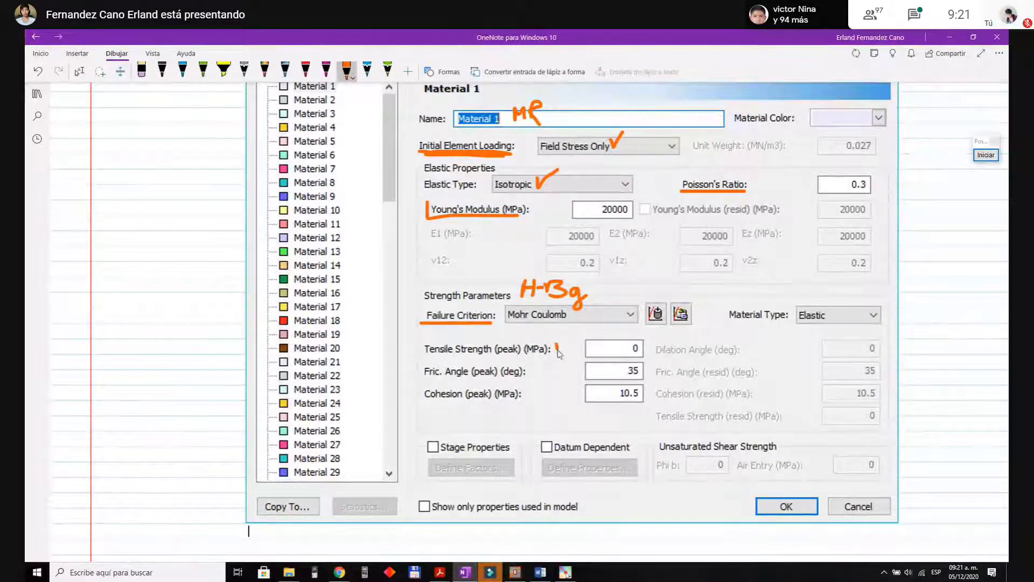
Step: Add an orange check mark beside Tensile Strength and underline Material Type in the material properties capture
{"action": "left_click_drag", "start_coordinate": [557, 341], "coordinate": [572, 330]}
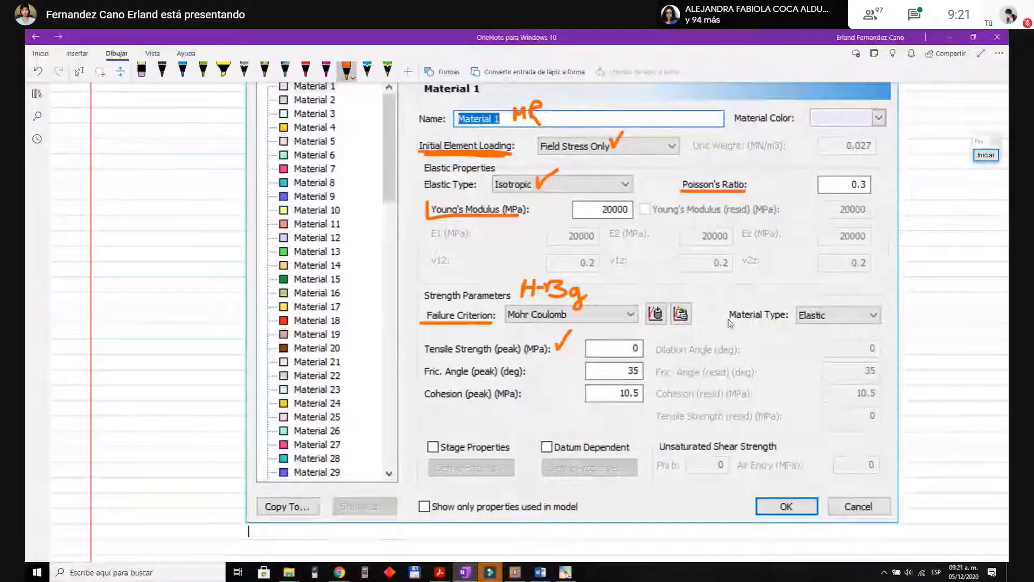
{"action": "mouse_move", "coordinate": [727, 319]}
{"action": "left_mouse_down"}
{"action": "mouse_move", "coordinate": [783, 323]}
{"action": "mouse_move", "coordinate": [748, 322]}
{"action": "left_mouse_up"}
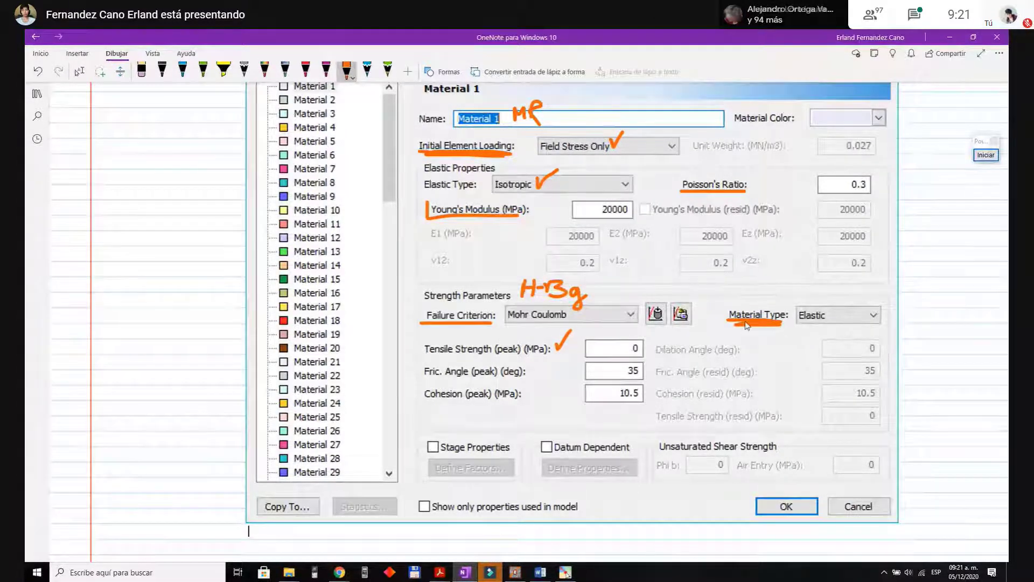
{"action": "scroll", "coordinate": [817, 330], "scroll_direction": "up", "scroll_amount": 2}
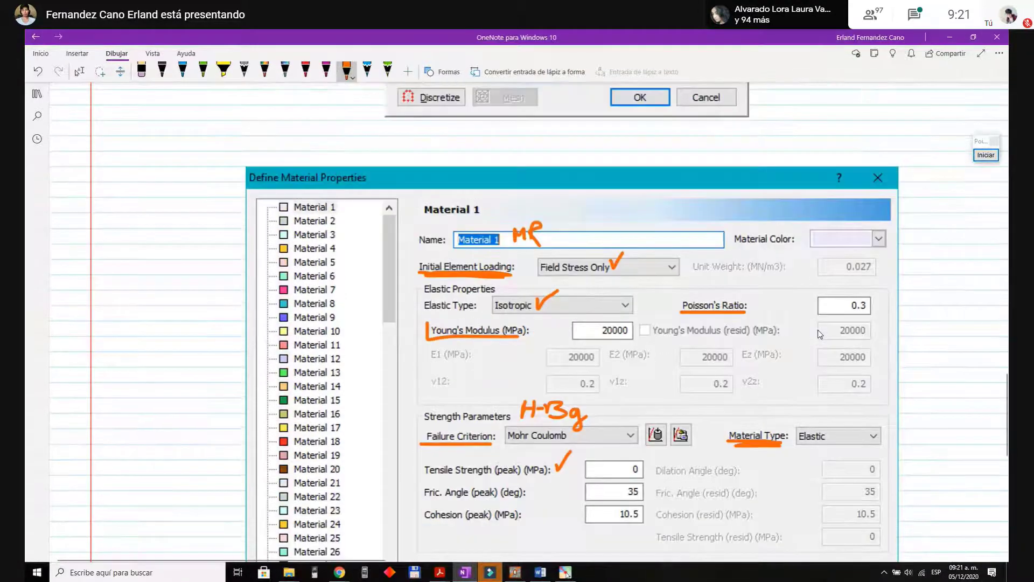
{"action": "scroll", "coordinate": [818, 329], "scroll_direction": "down", "scroll_amount": 2}
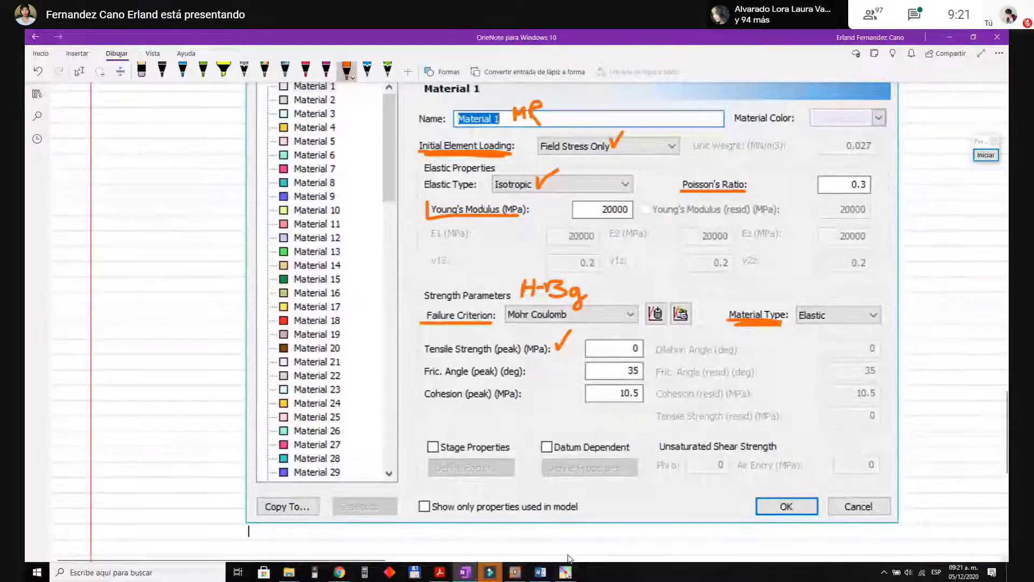
Step: Switch back to Phase2 and set Material 1's initial element loading to Field Stress & Body Force
{"action": "left_click", "coordinate": [515, 572]}
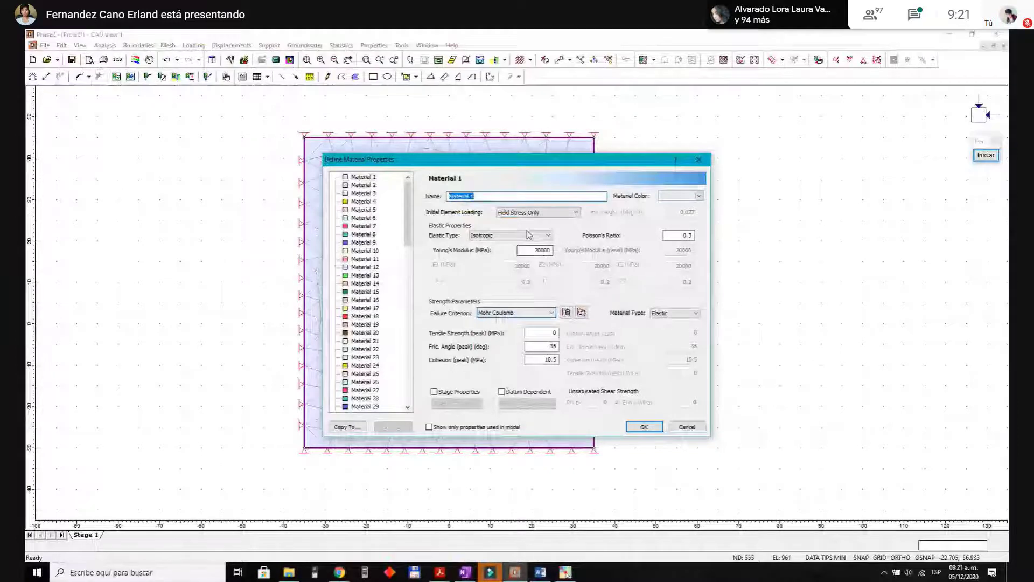
{"action": "left_click", "coordinate": [560, 214]}
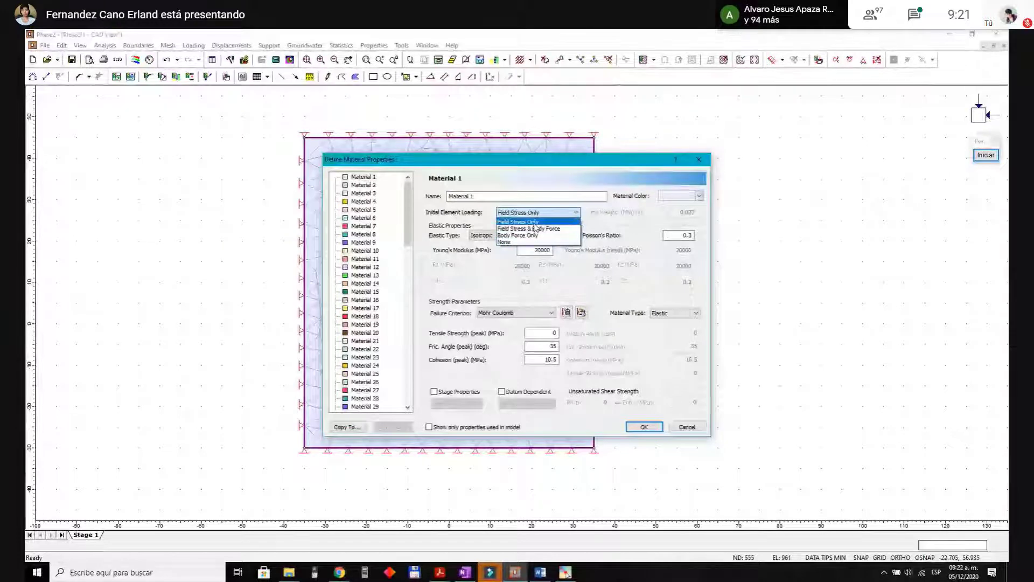
{"action": "left_click", "coordinate": [536, 222]}
{"action": "left_click", "coordinate": [538, 214]}
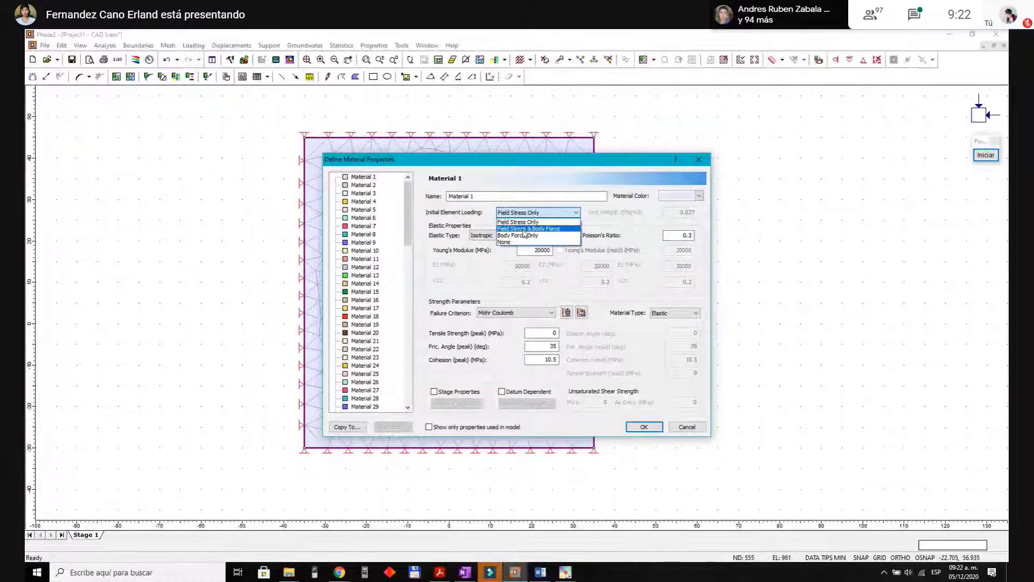
{"action": "left_click", "coordinate": [524, 229]}
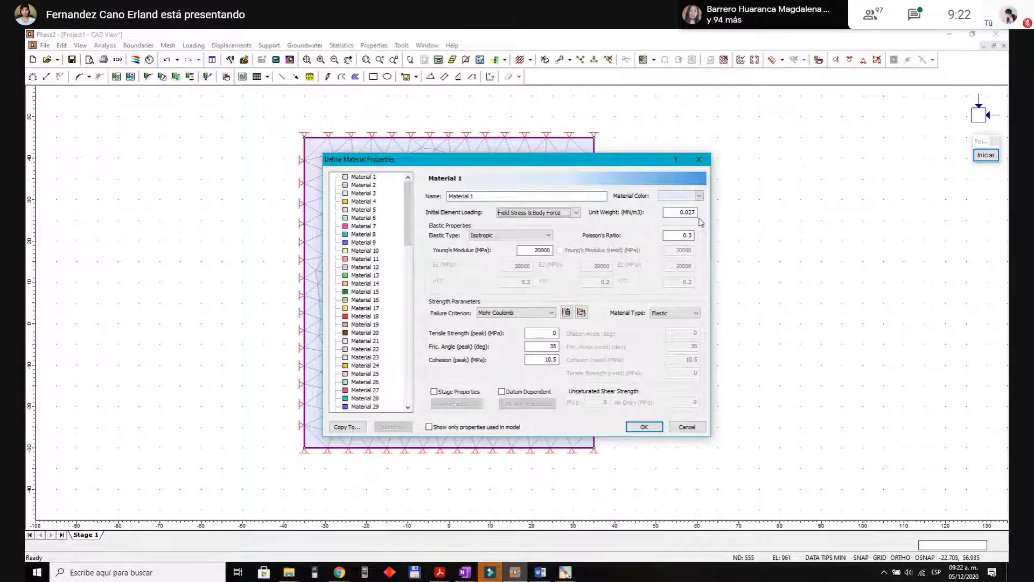
Step: Switch Material 1's initial element loading to Field Stress Only and back to Field Stress & Body Force
{"action": "left_click", "coordinate": [692, 212]}
{"action": "left_click", "coordinate": [546, 212]}
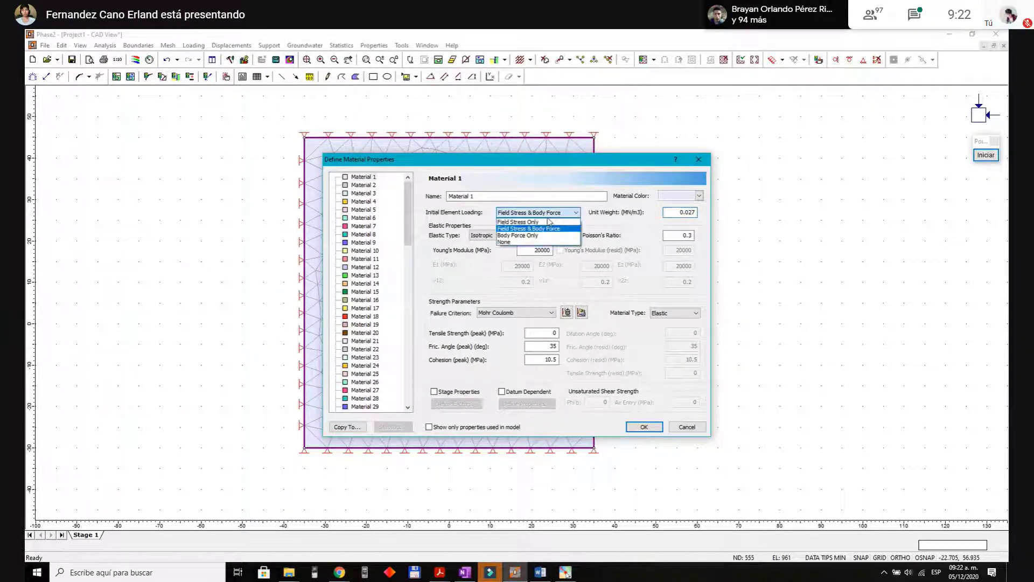
{"action": "left_click", "coordinate": [548, 222]}
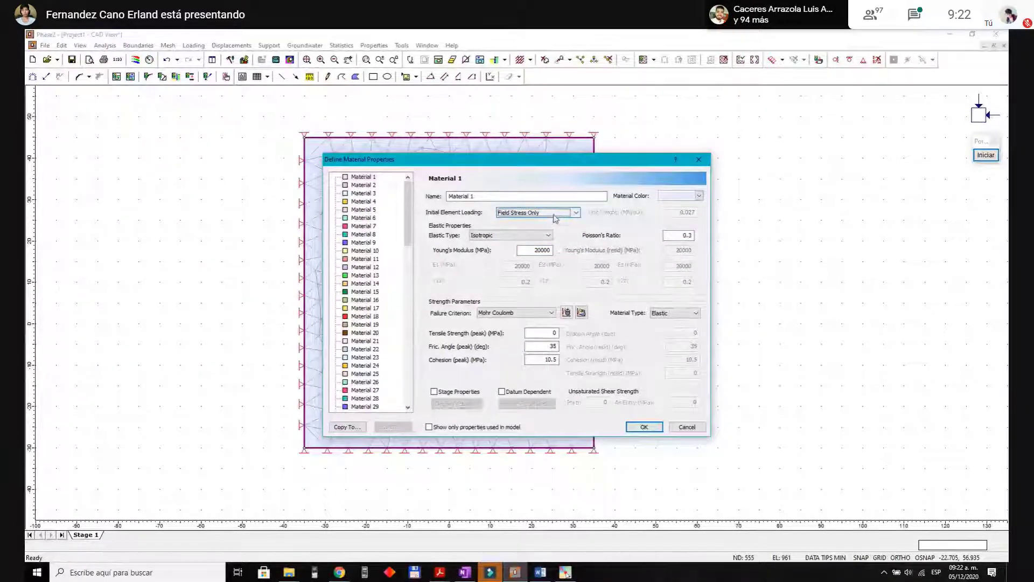
{"action": "left_click", "coordinate": [555, 216]}
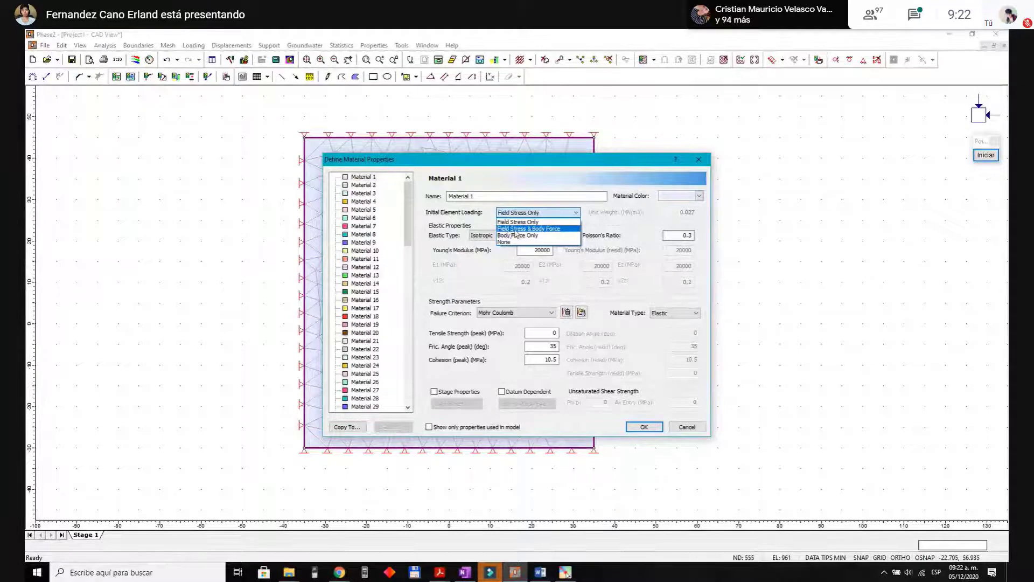
{"action": "left_click", "coordinate": [553, 229]}
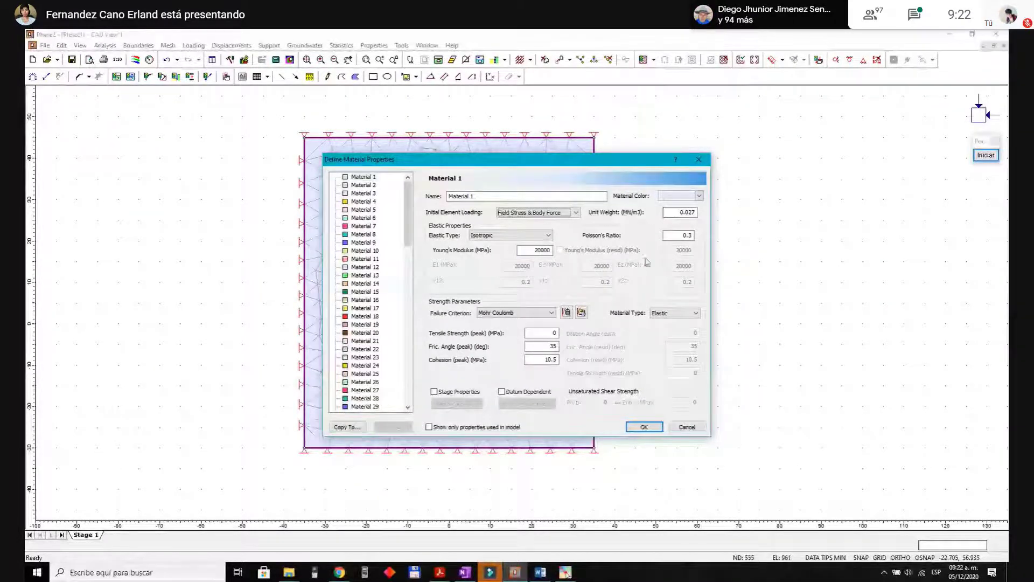
Step: Look up the rock mass unit weight in the exercise PDF and set Material 1's unit weight to 0.026 MN/m3 in Phase2
{"action": "mouse_move", "coordinate": [538, 577]}
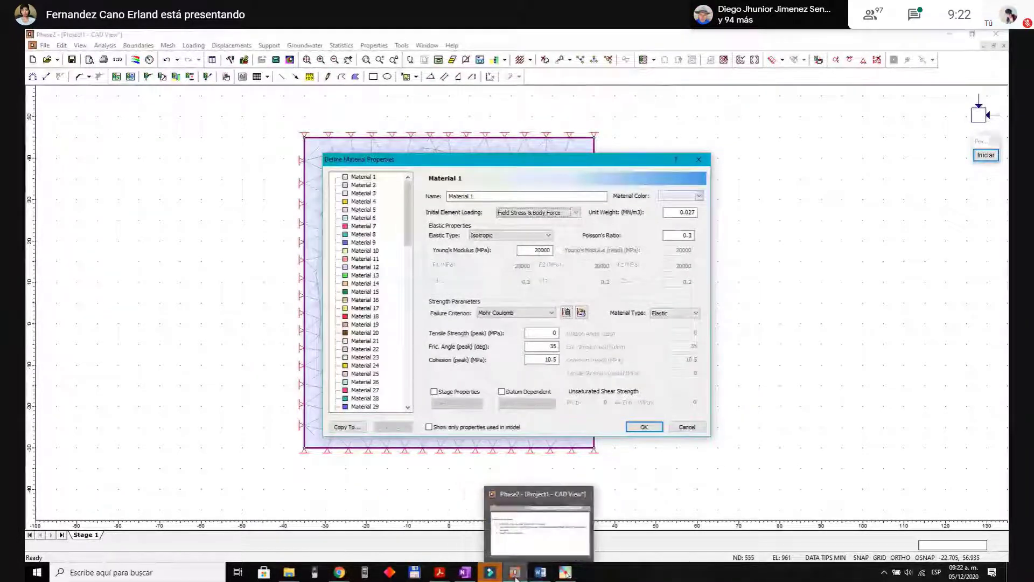
{"action": "mouse_move", "coordinate": [466, 577]}
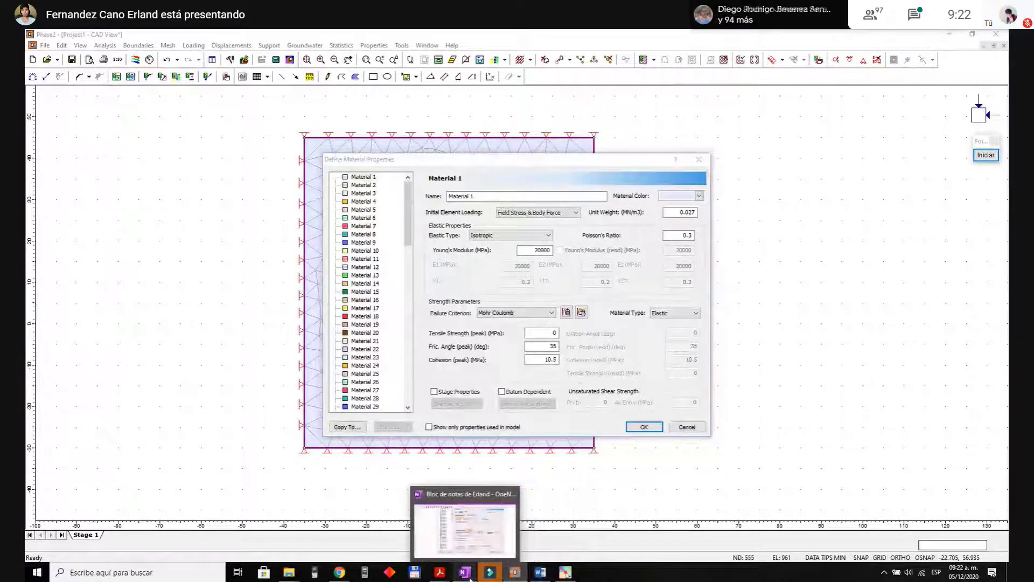
{"action": "left_click", "coordinate": [466, 578]}
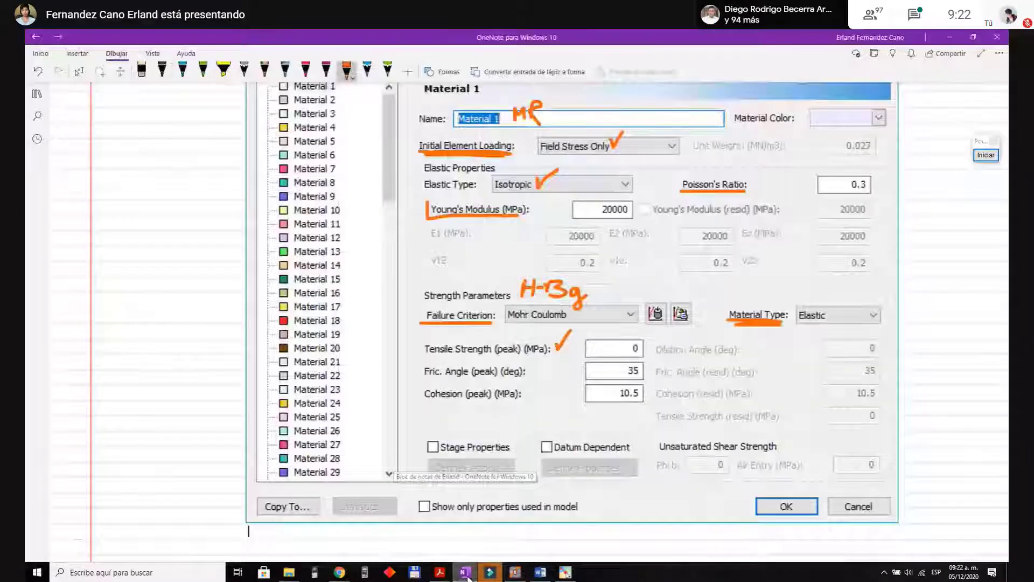
{"action": "mouse_move", "coordinate": [439, 574]}
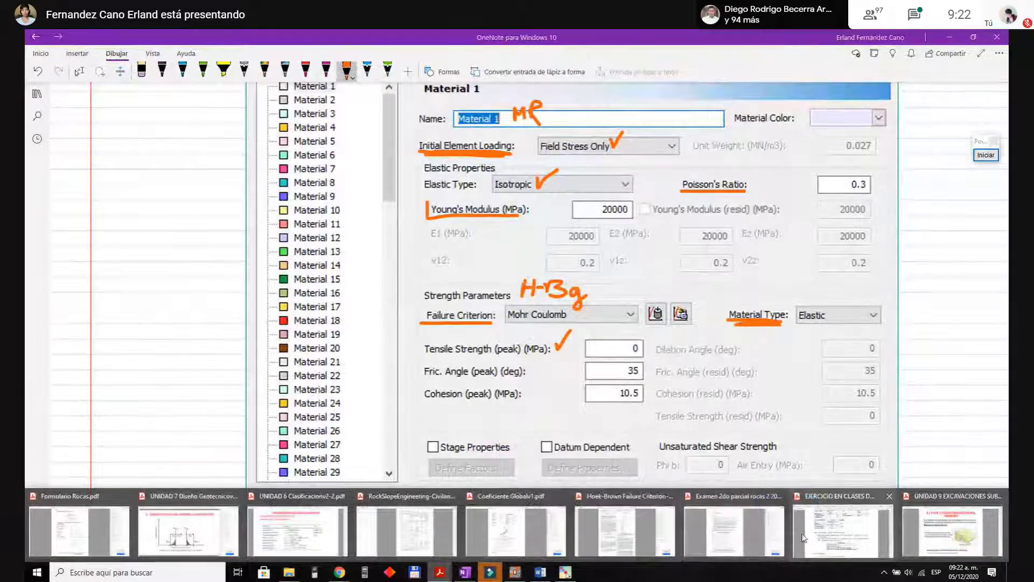
{"action": "left_click", "coordinate": [834, 533]}
{"action": "scroll", "coordinate": [663, 267], "scroll_direction": "up", "scroll_amount": 10}
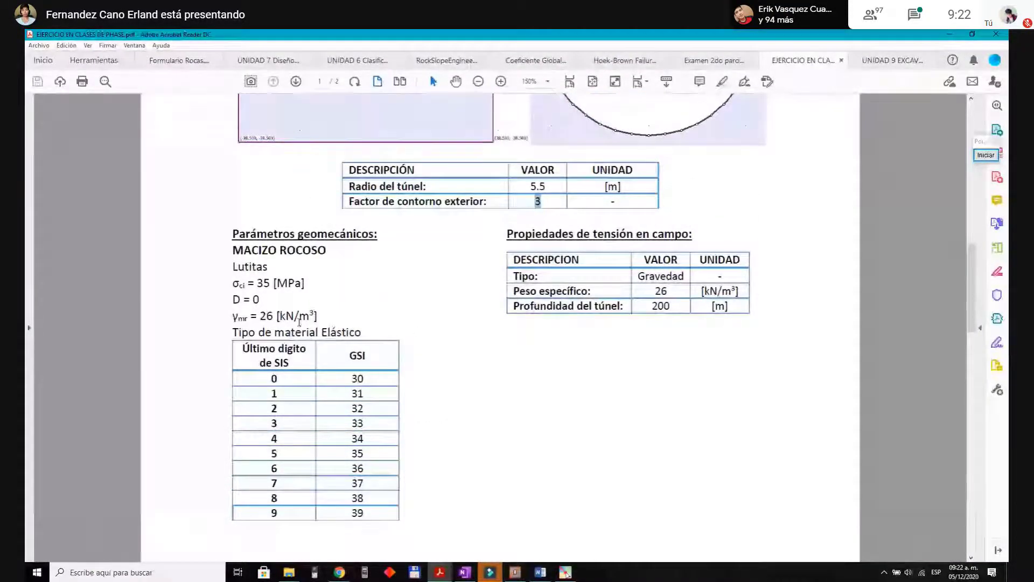
{"action": "left_click", "coordinate": [275, 315]}
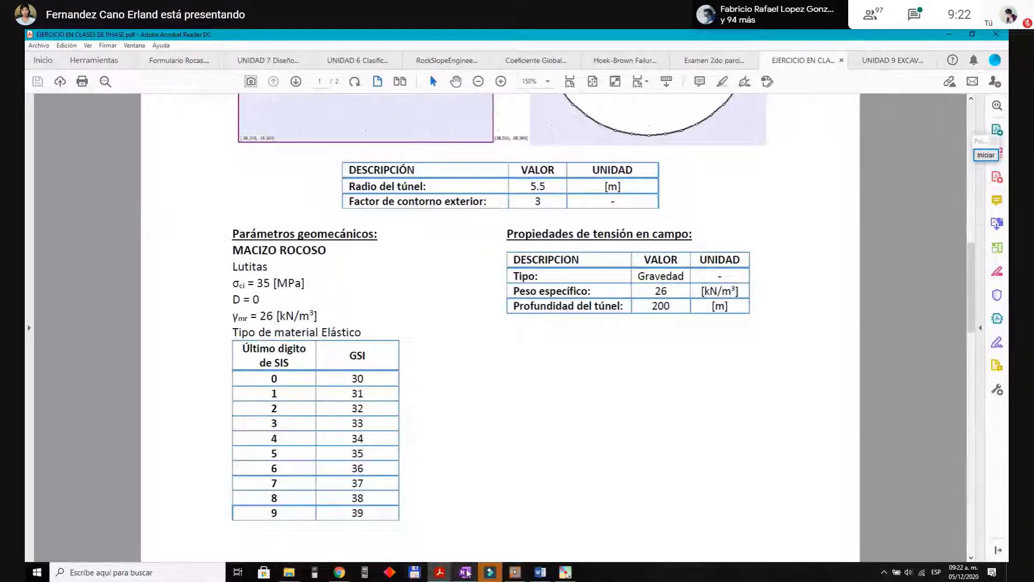
{"action": "left_click", "coordinate": [483, 574]}
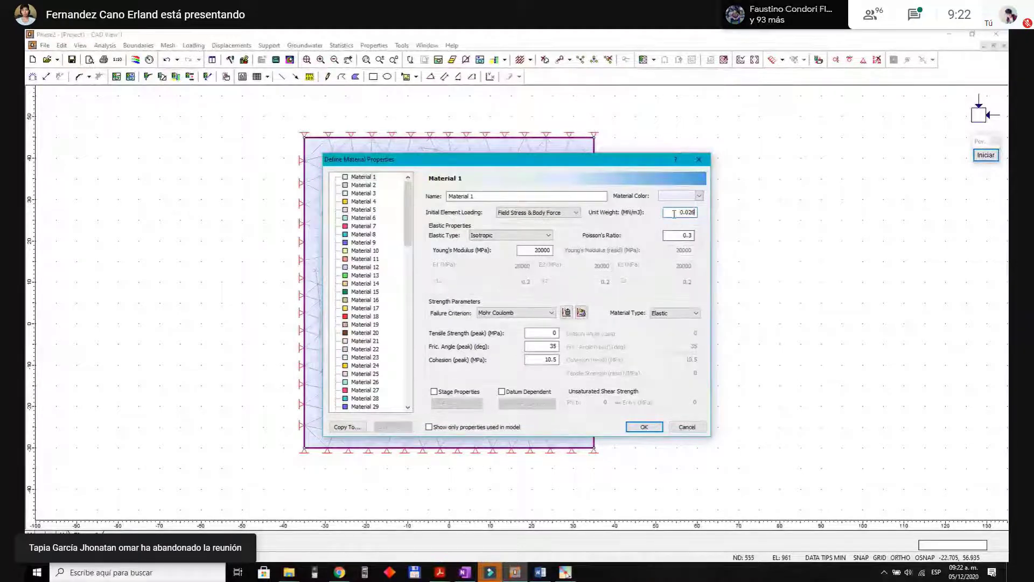
Step: Set Material 1's failure criterion to Generalized Hoek-Brown and point out the GSI calculator with a red on-screen arrow
{"action": "left_click", "coordinate": [521, 315]}
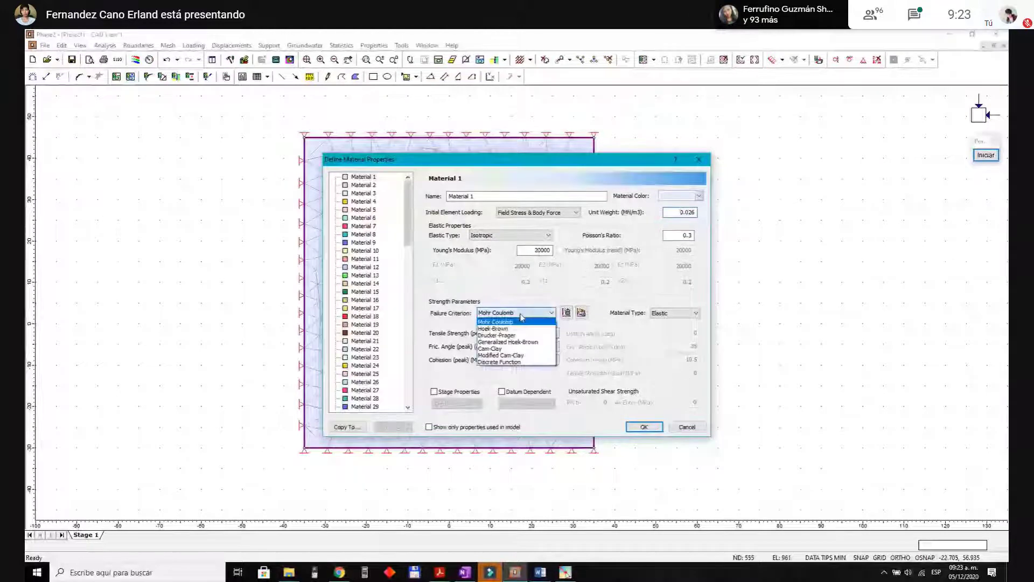
{"action": "left_click", "coordinate": [516, 342]}
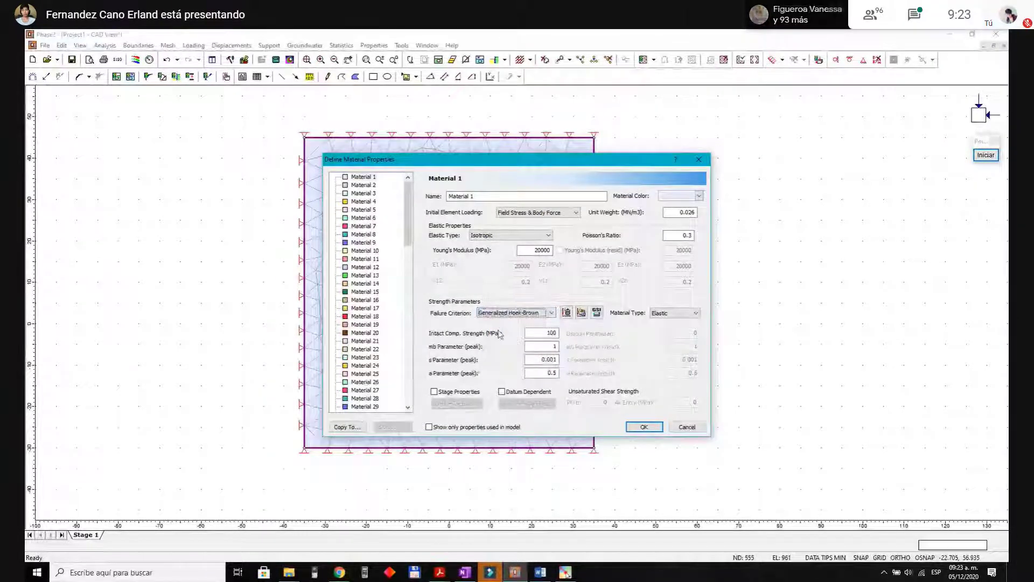
{"action": "left_click", "coordinate": [986, 156]}
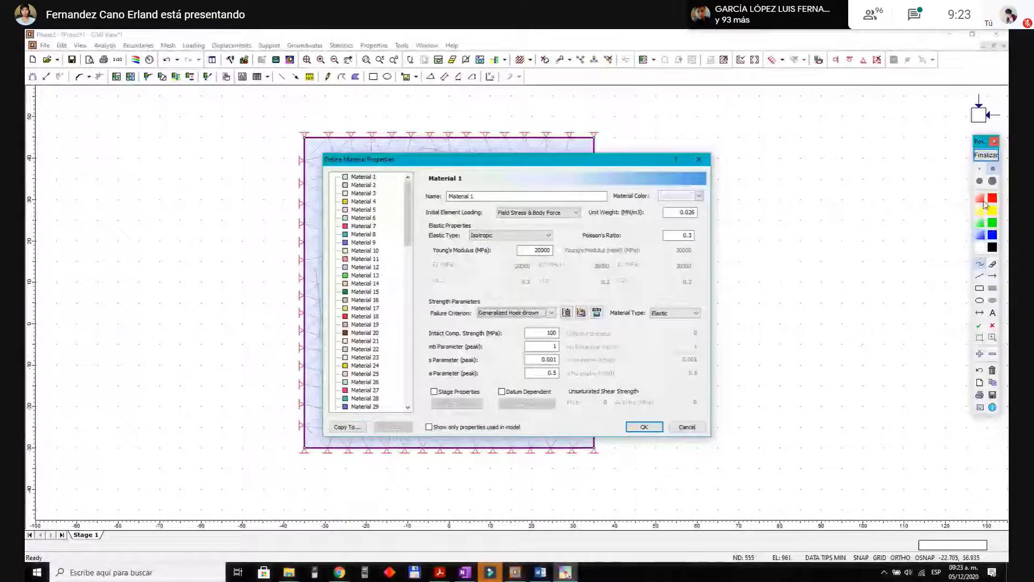
{"action": "left_click_drag", "start_coordinate": [639, 278], "coordinate": [599, 304]}
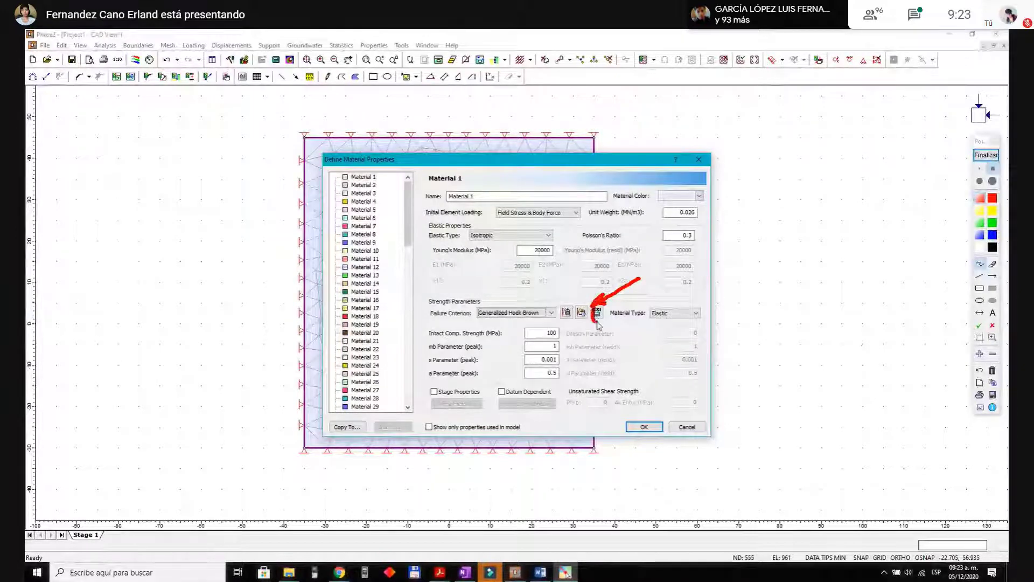
{"action": "left_click", "coordinate": [987, 156]}
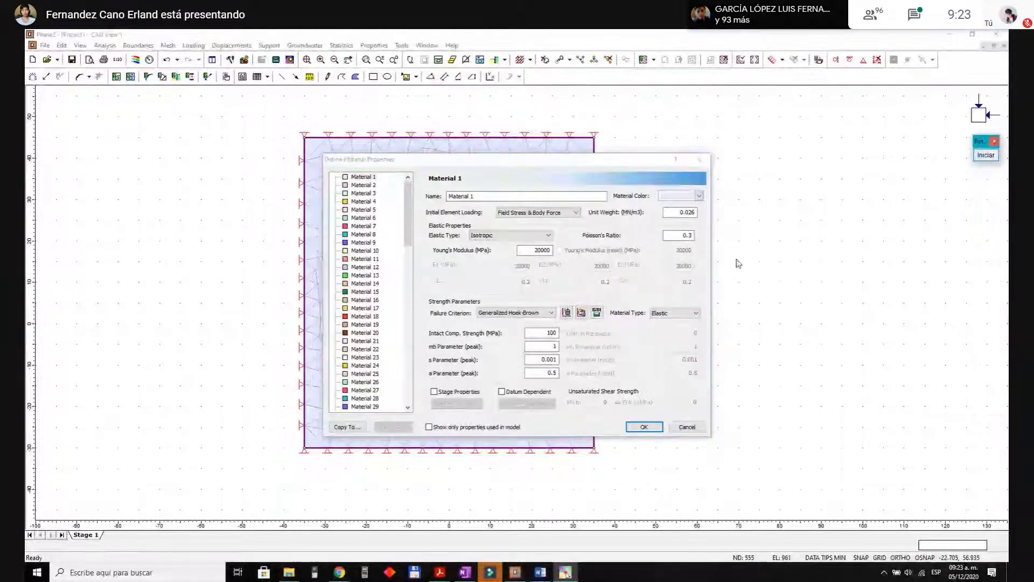
Step: Open the GSI Parameter Calculator, look up σci in the exercise PDF and set the Intact UCS to 35 MPa
{"action": "left_click", "coordinate": [597, 313]}
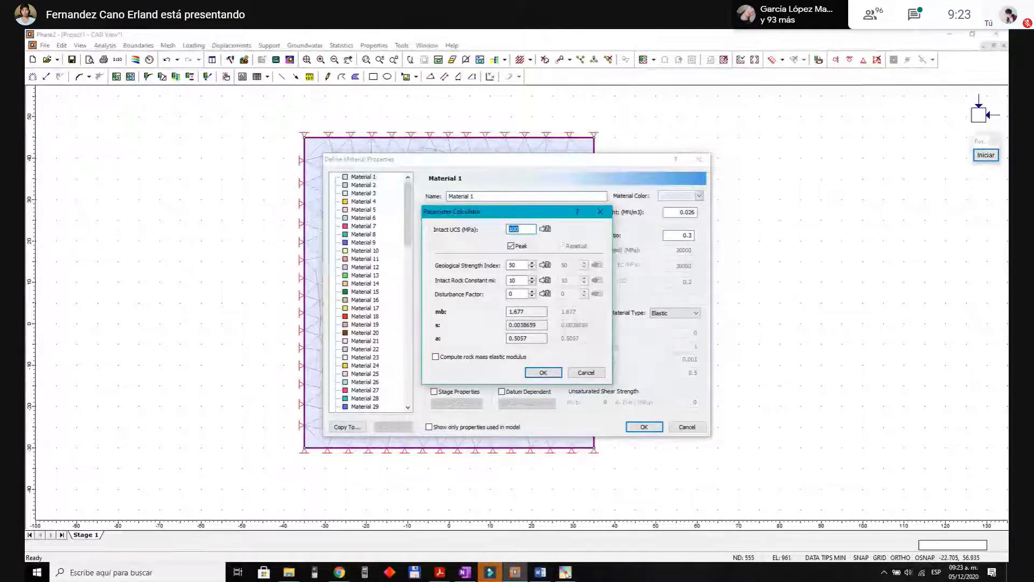
{"action": "left_click", "coordinate": [439, 572]}
{"action": "left_click", "coordinate": [843, 531]}
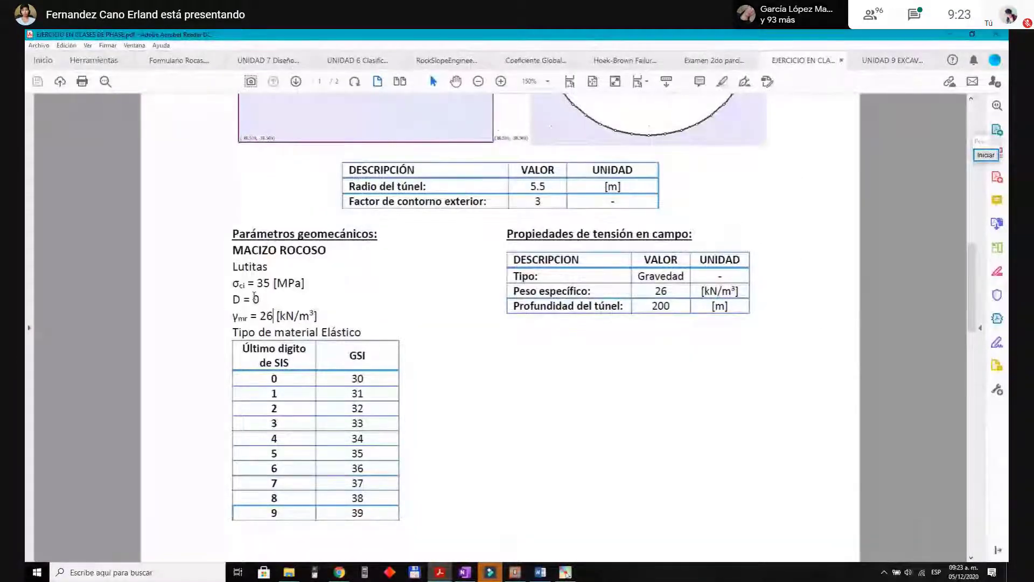
{"action": "left_click_drag", "start_coordinate": [259, 282], "coordinate": [266, 282]}
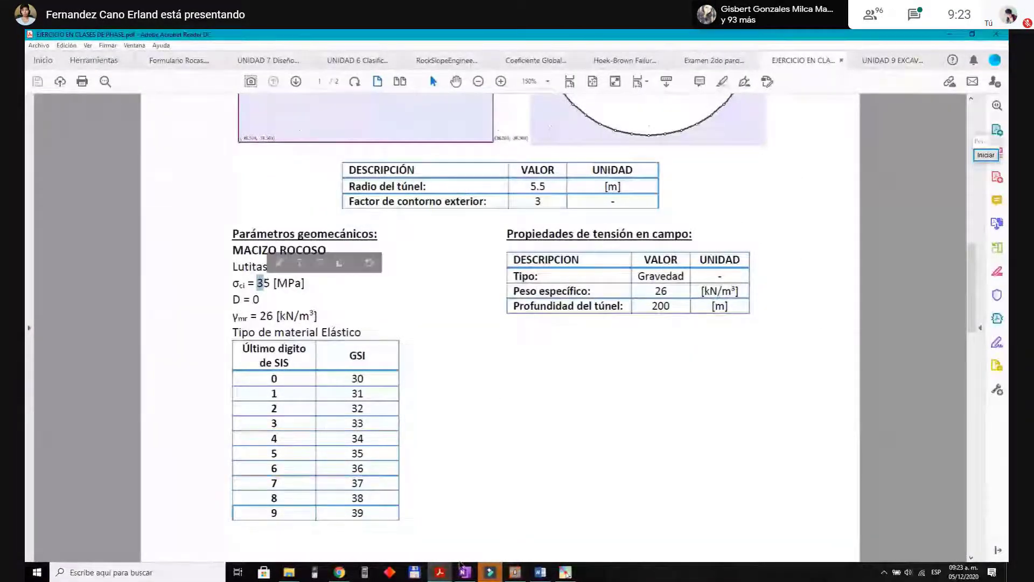
{"action": "left_click", "coordinate": [521, 577]}
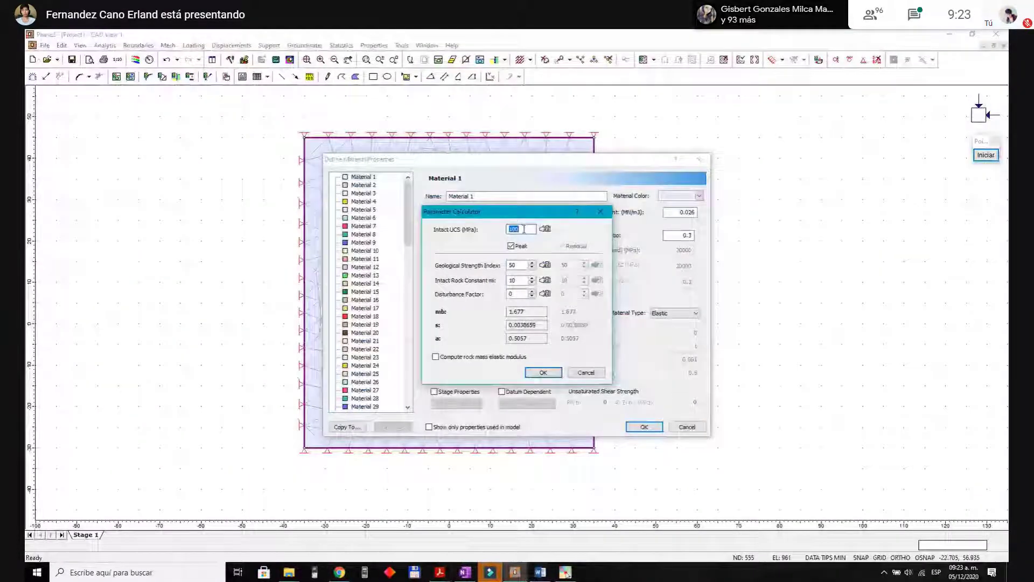
{"action": "left_click", "coordinate": [524, 232]}
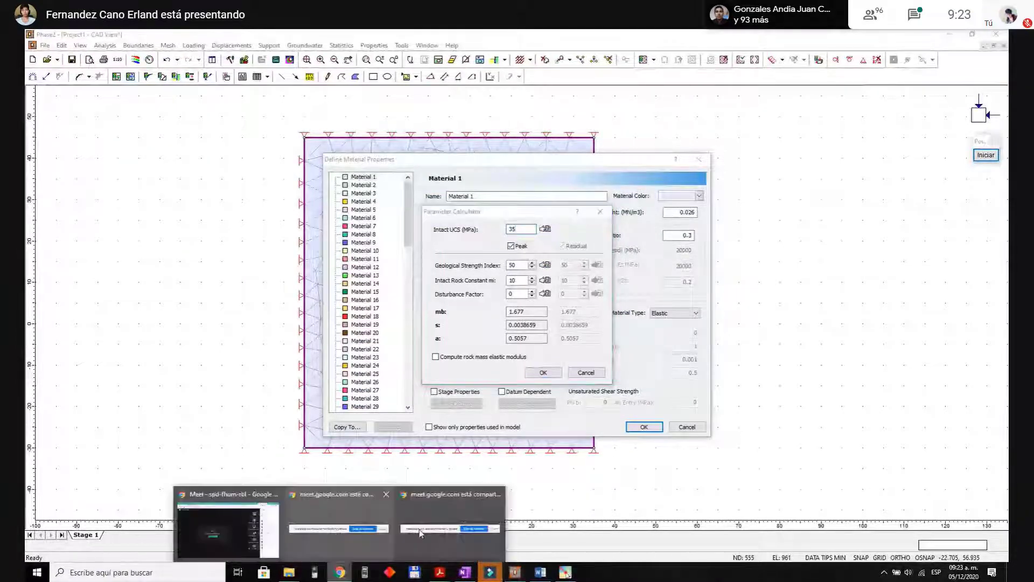
Step: Switch to Google Meet, admit the participant waiting to join the call, and return to Phase2
{"action": "left_click", "coordinate": [239, 535]}
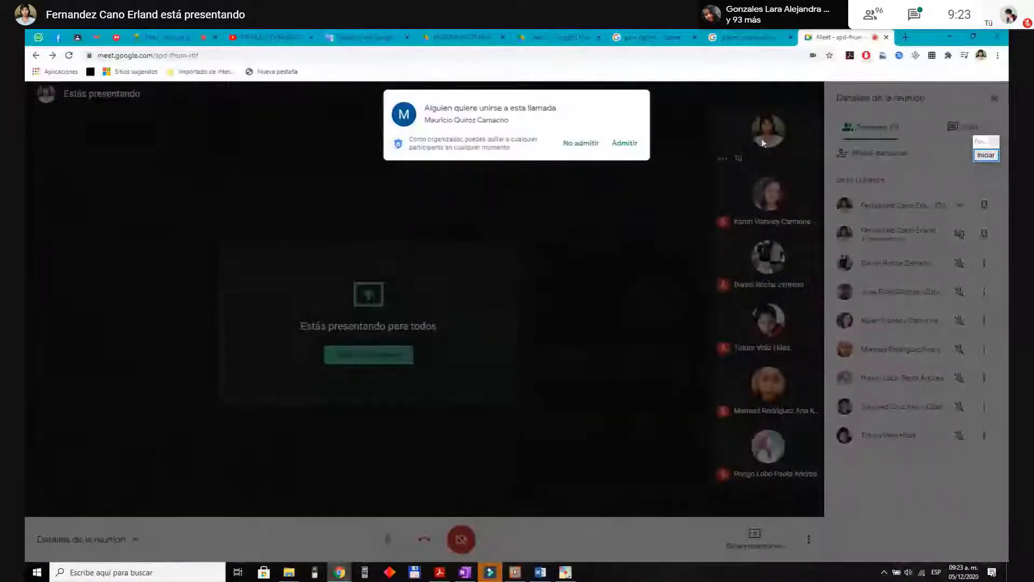
{"action": "left_click", "coordinate": [621, 142]}
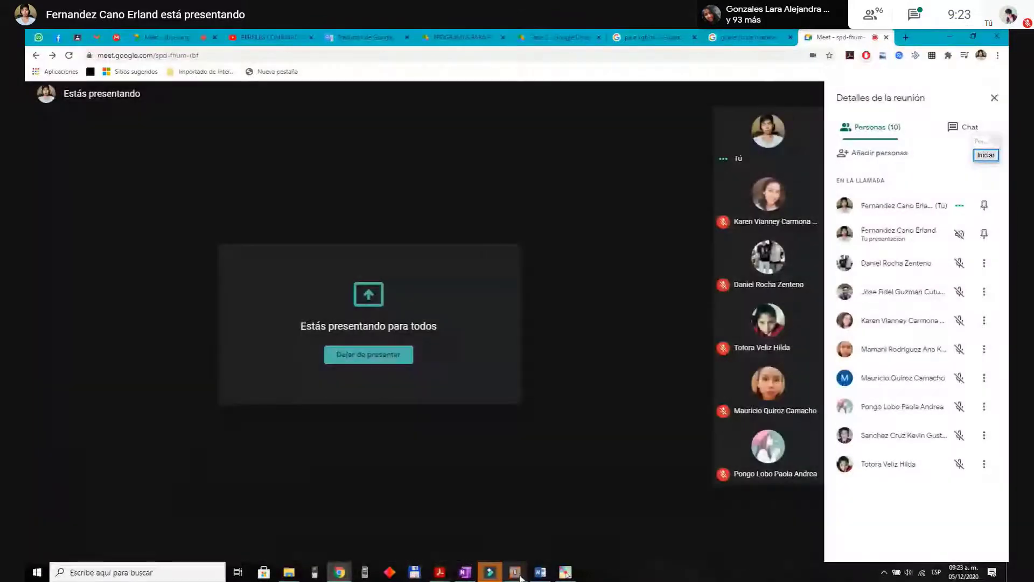
{"action": "left_click", "coordinate": [515, 572]}
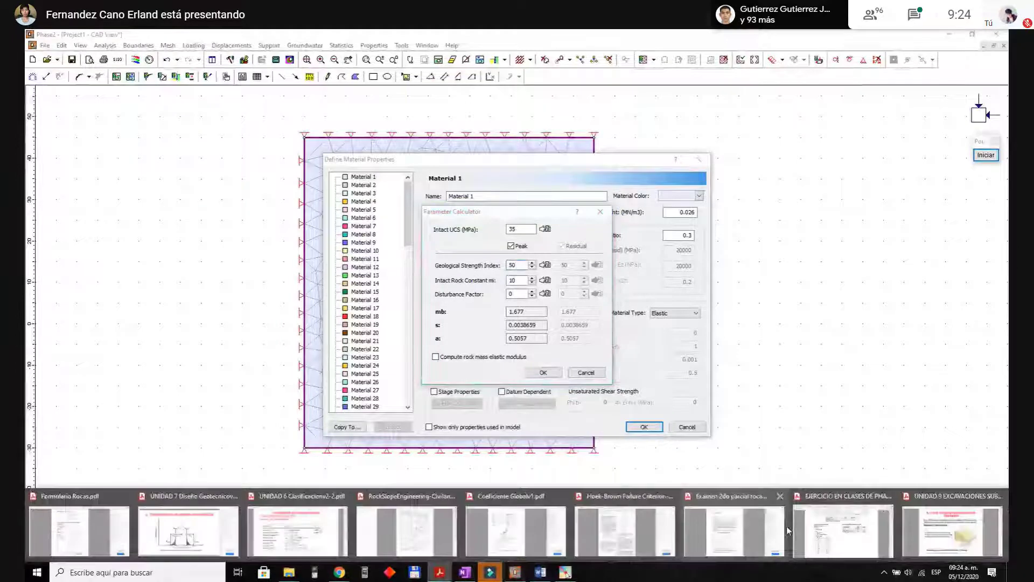
Step: Consult the GSI table in the exercise PDF and set the Geological Strength Index to 39 in the Parameter Calculator
{"action": "left_click", "coordinate": [861, 520]}
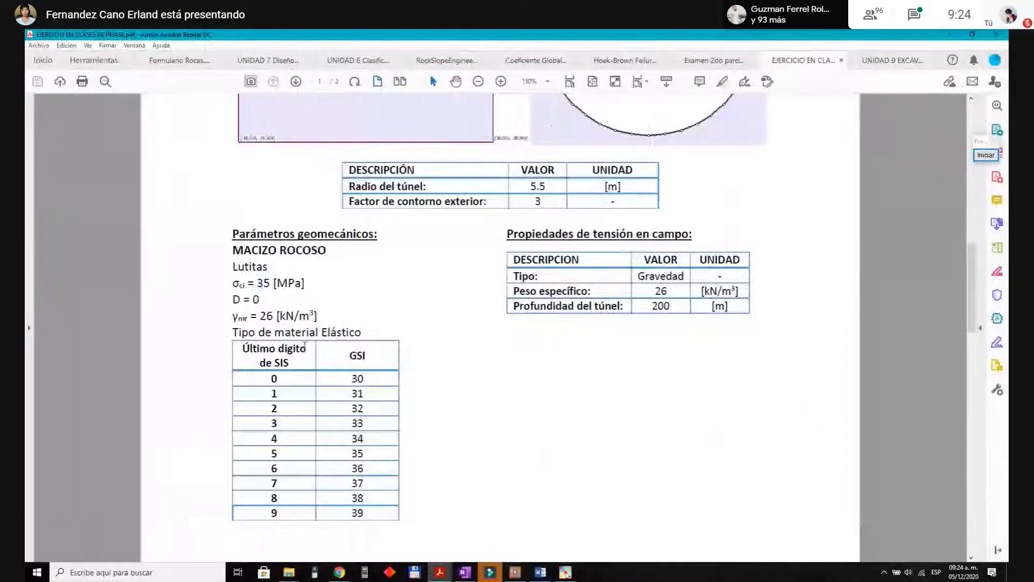
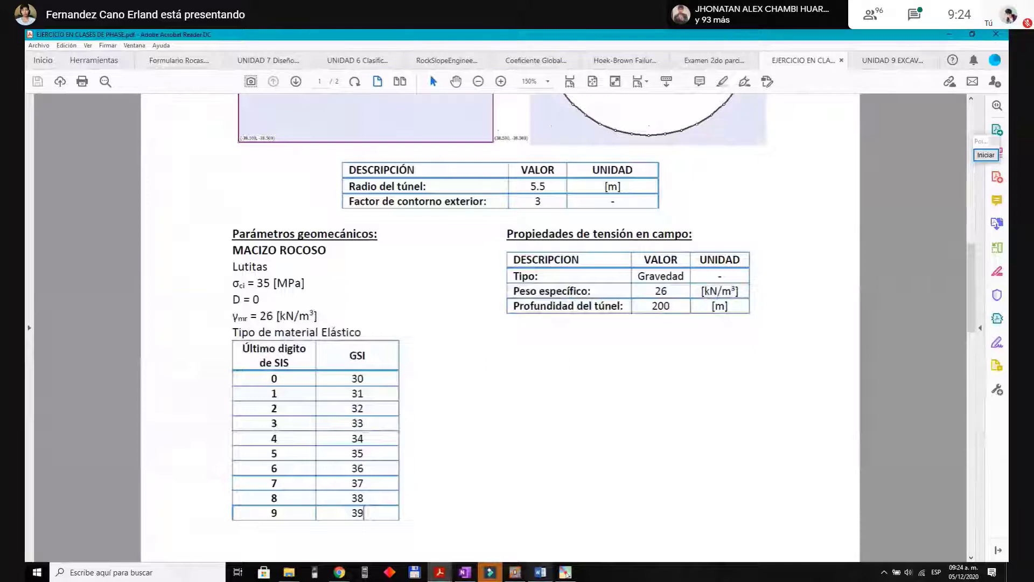
{"action": "key", "text": "alt+Tab"}
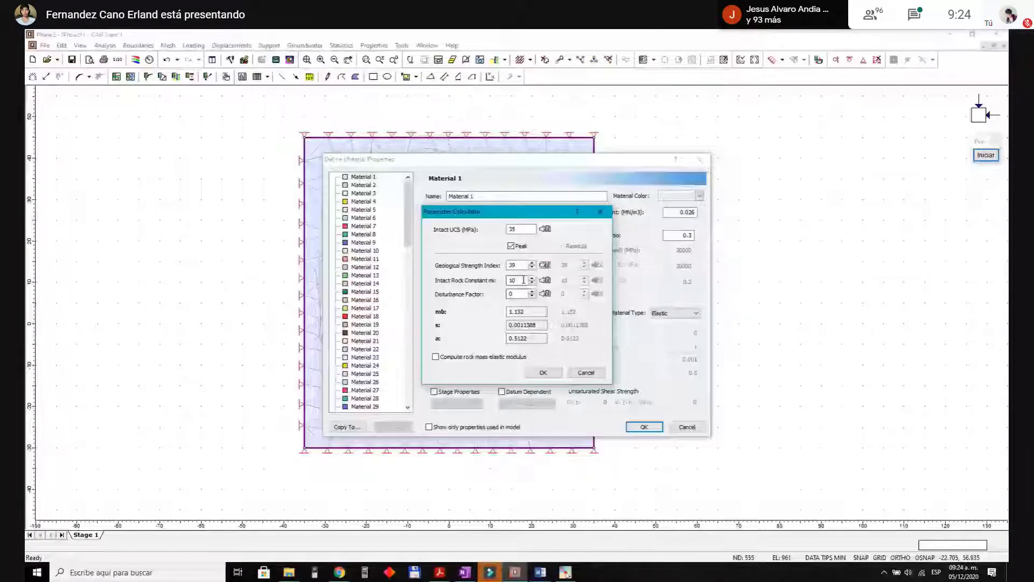
{"action": "key", "text": "alt+Tab"}
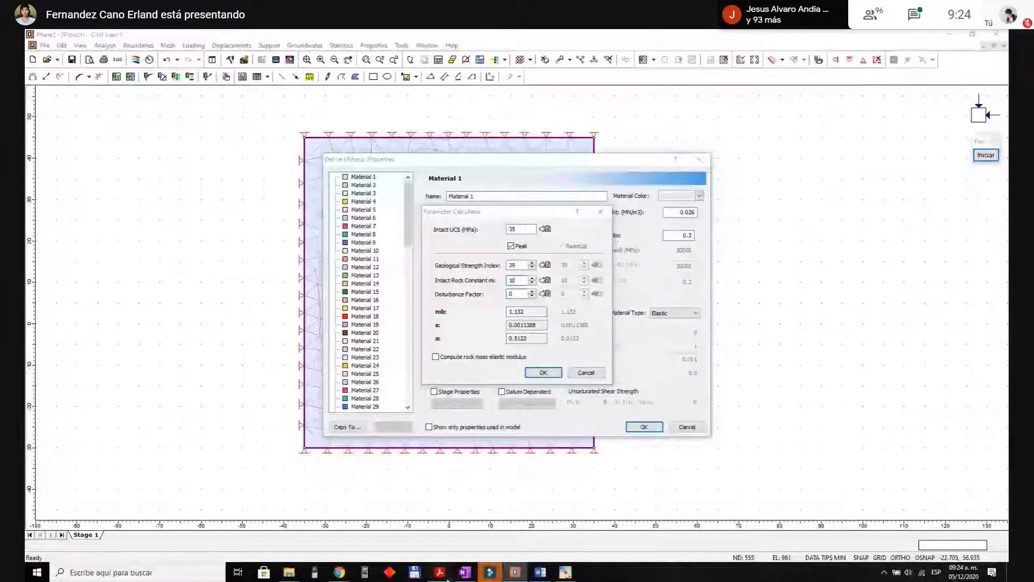
Step: Look up the Hoek-Brown mi value for Lutita in the Formulario Rocas PDF and set Intact Rock Constant mi to 4
{"action": "left_click", "coordinate": [441, 573]}
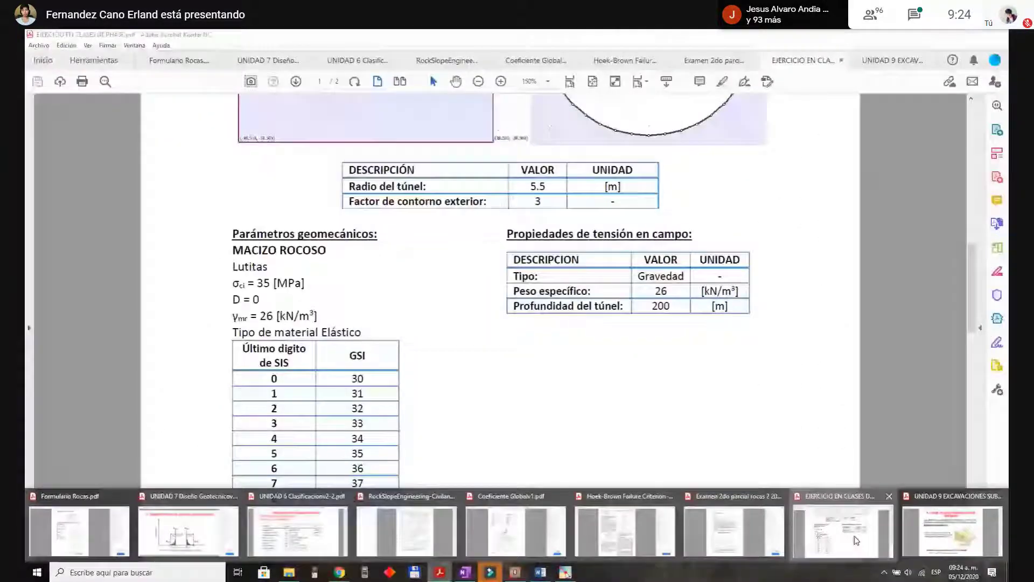
{"action": "left_click", "coordinate": [856, 540]}
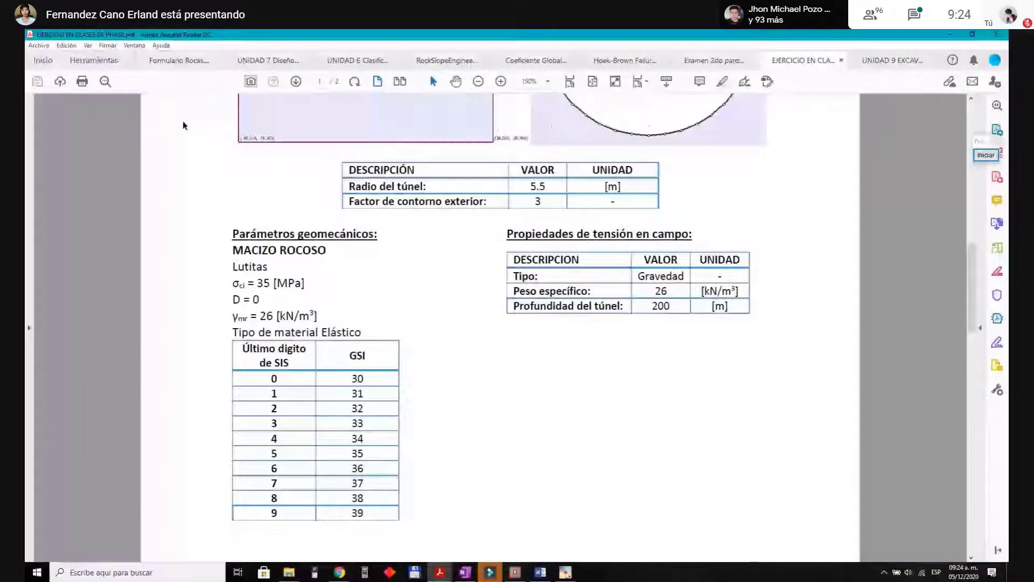
{"action": "left_click", "coordinate": [179, 60]}
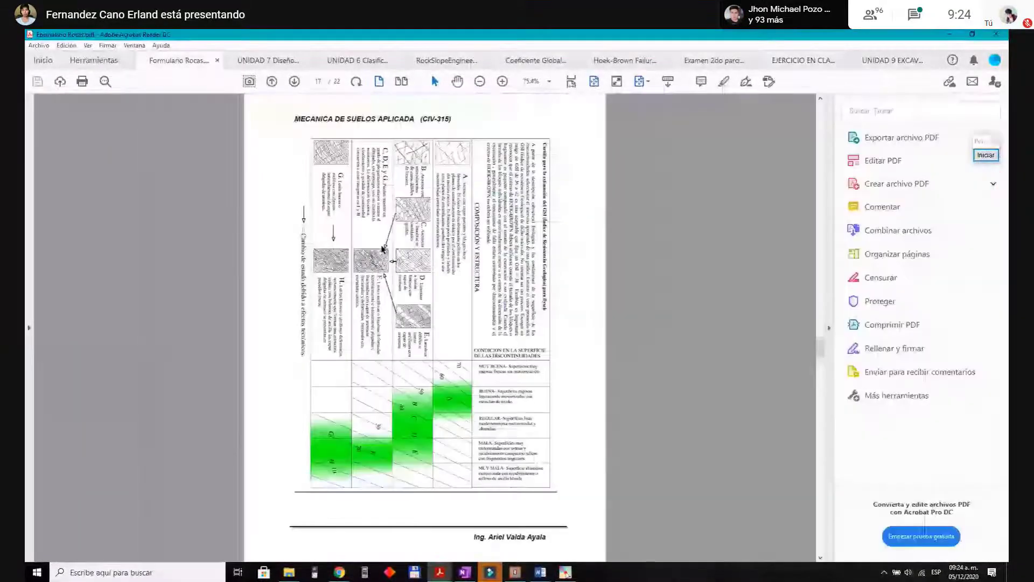
{"action": "scroll", "coordinate": [571, 184], "scroll_direction": "down", "scroll_amount": 3}
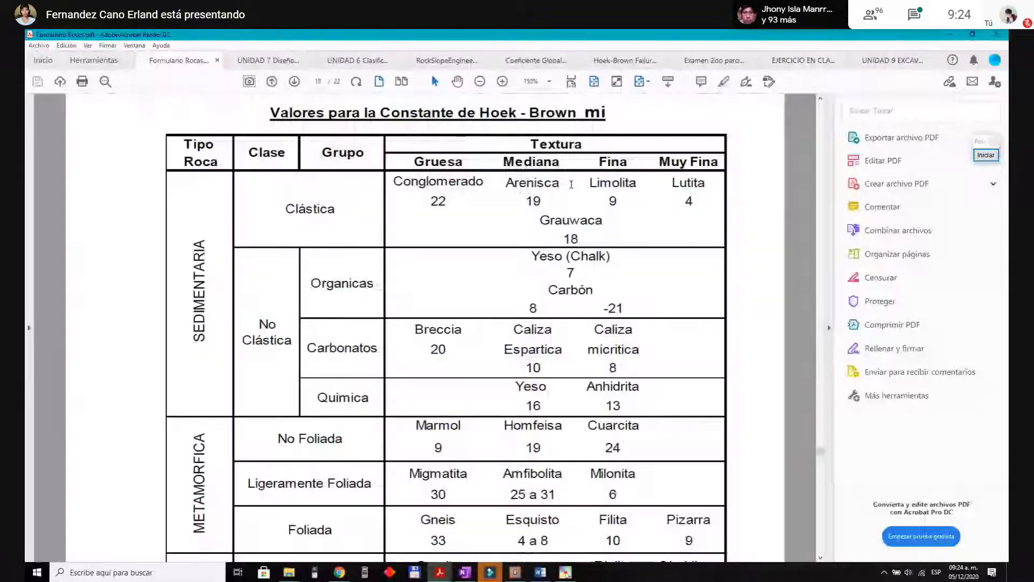
{"action": "left_click_drag", "start_coordinate": [430, 201], "coordinate": [701, 201]}
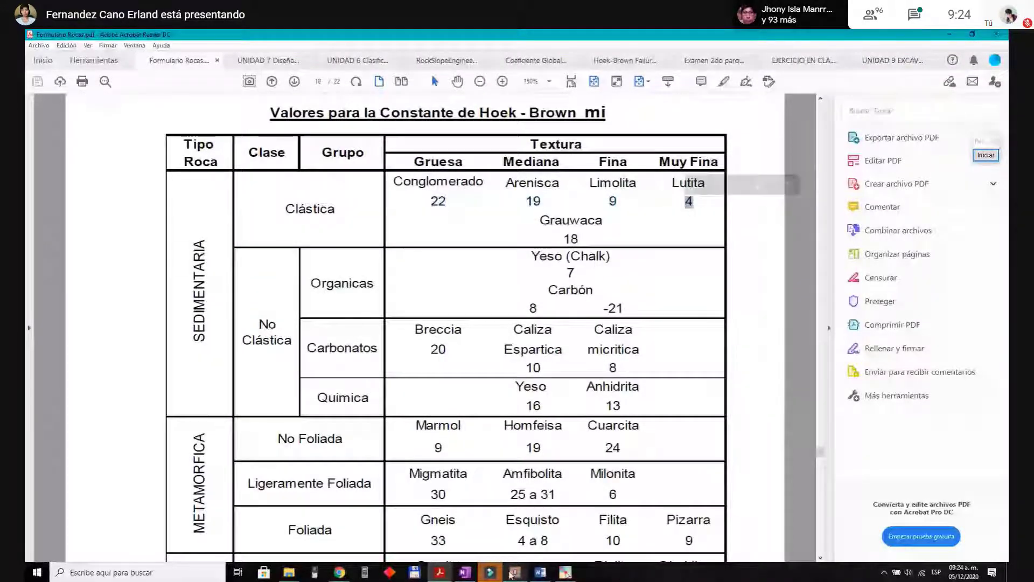
{"action": "key", "text": "alt+Tab"}
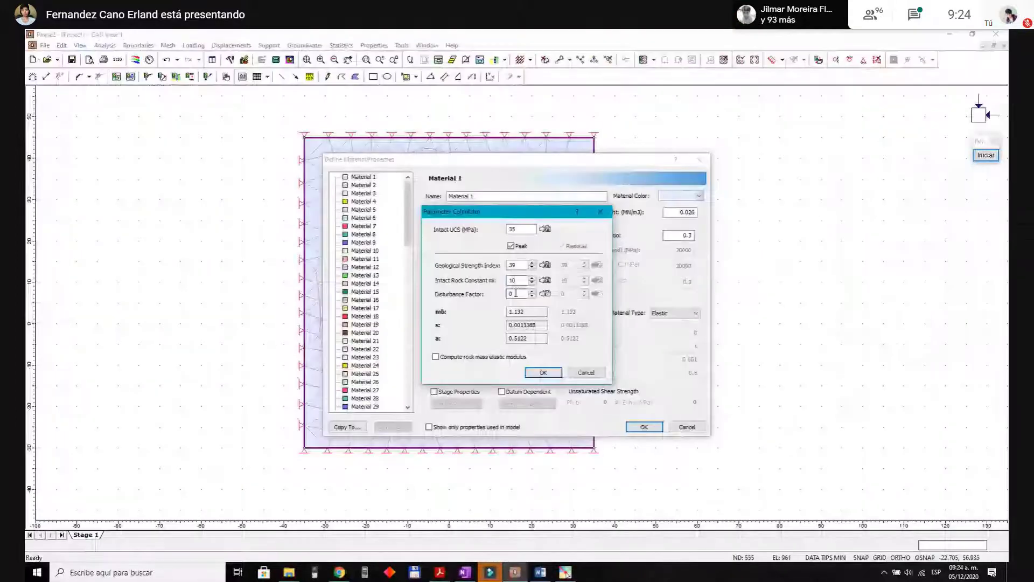
{"action": "type", "text": "4"}
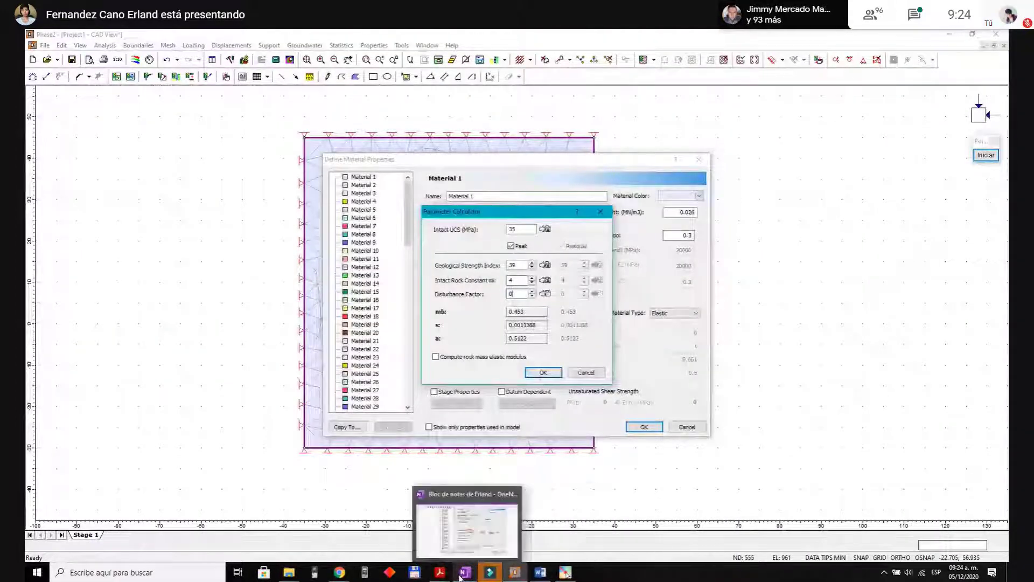
Step: Check the disturbance factor D in the exercise PDF's rock mass parameters and return to the Parameter Calculator in Phase2
{"action": "left_click", "coordinate": [441, 573]}
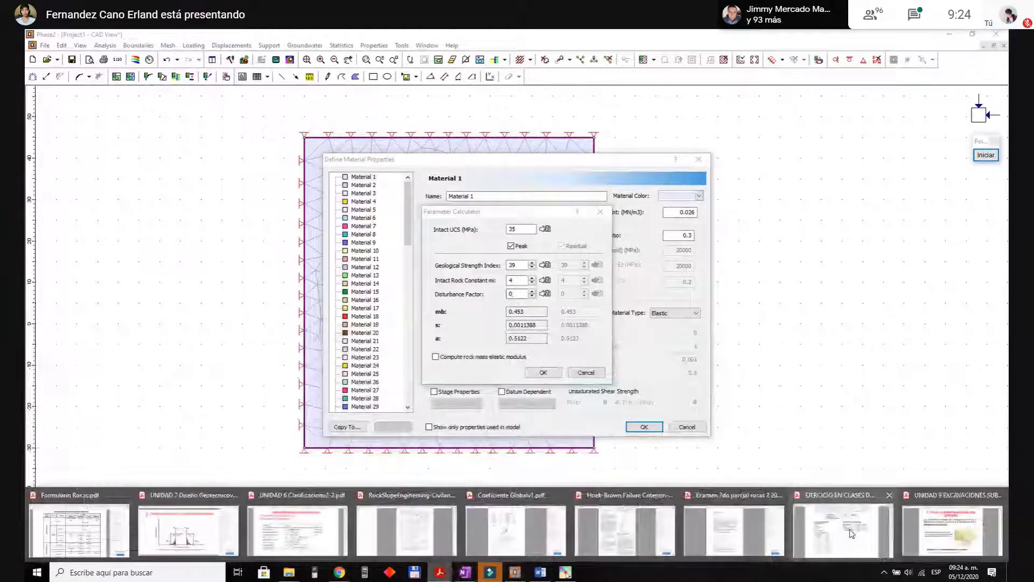
{"action": "left_click", "coordinate": [852, 533]}
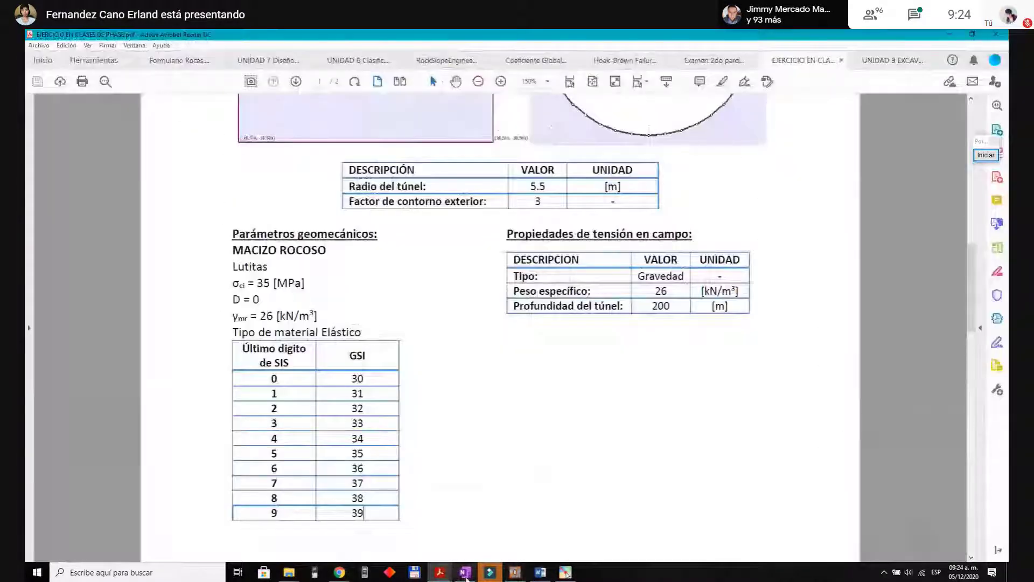
{"action": "left_click", "coordinate": [520, 578]}
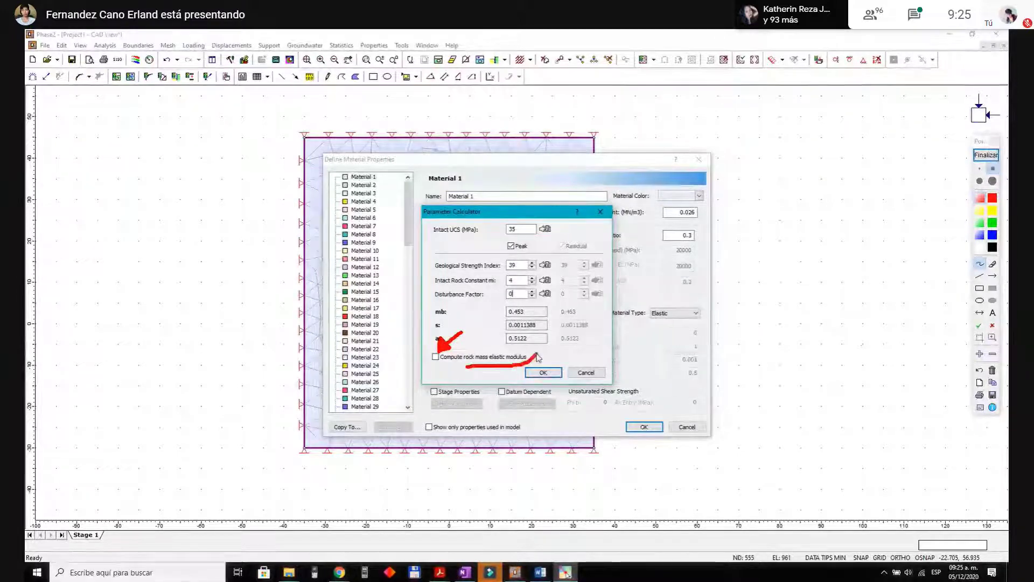
Step: Enable computing the rock mass elastic modulus and choose Hoek, Carranza-Torres, Corkum as the method
{"action": "left_click", "coordinate": [990, 156]}
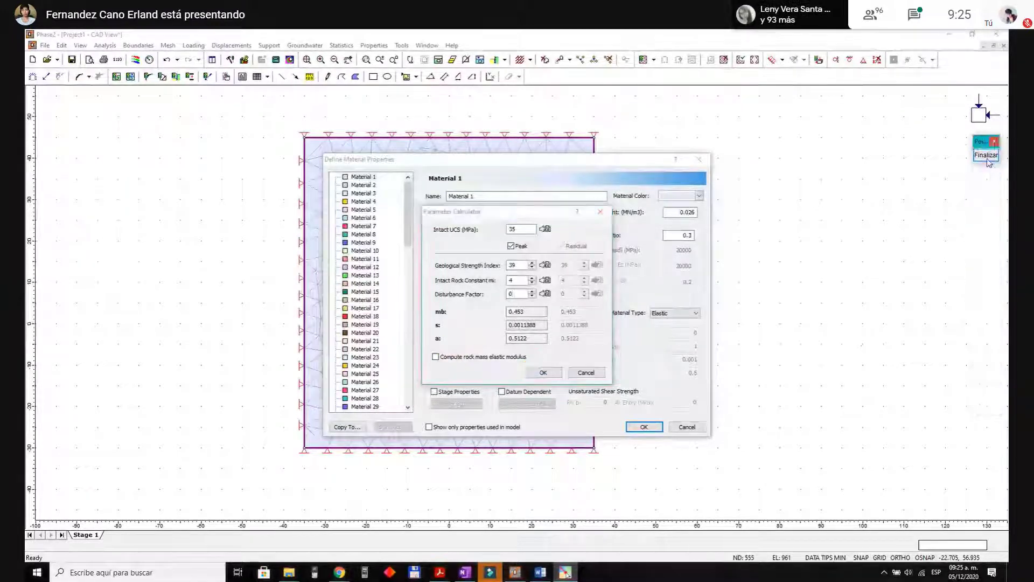
{"action": "left_click", "coordinate": [436, 357]}
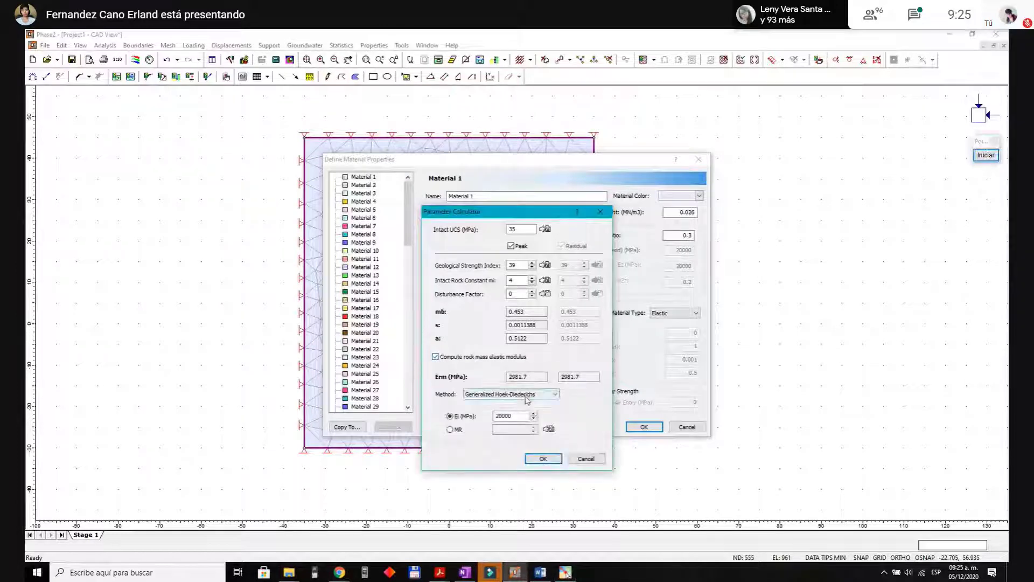
{"action": "left_click", "coordinate": [527, 397]}
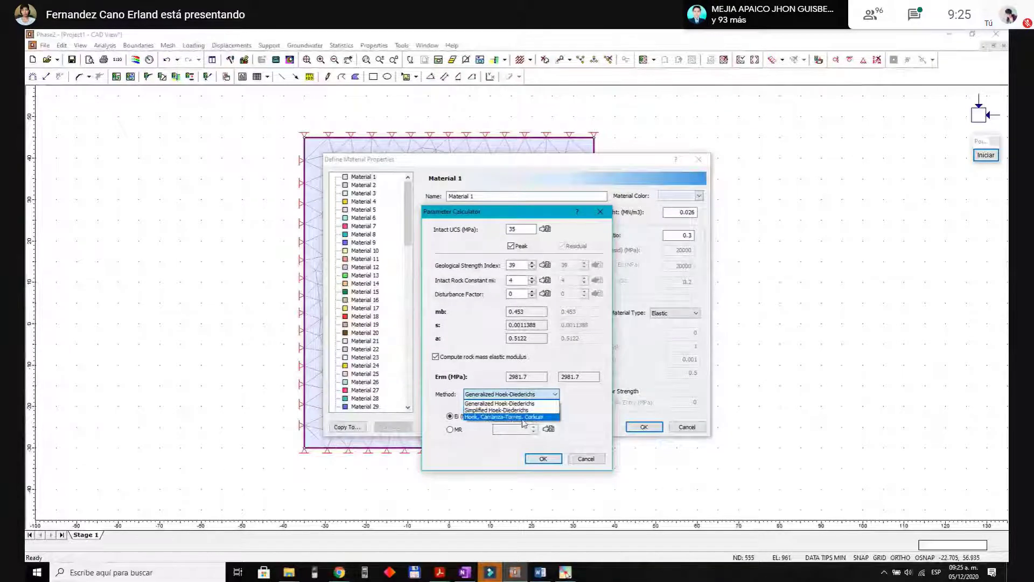
{"action": "left_click", "coordinate": [482, 418]}
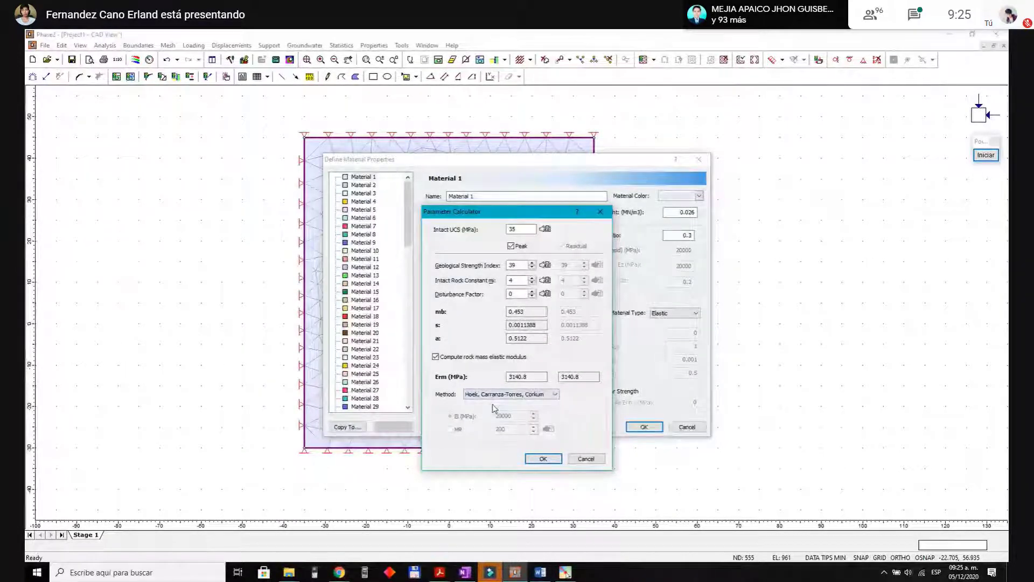
Step: Switch to OneNote and paste the Parameter Calculator capture below the material properties image in the class notes
{"action": "left_click", "coordinate": [465, 574]}
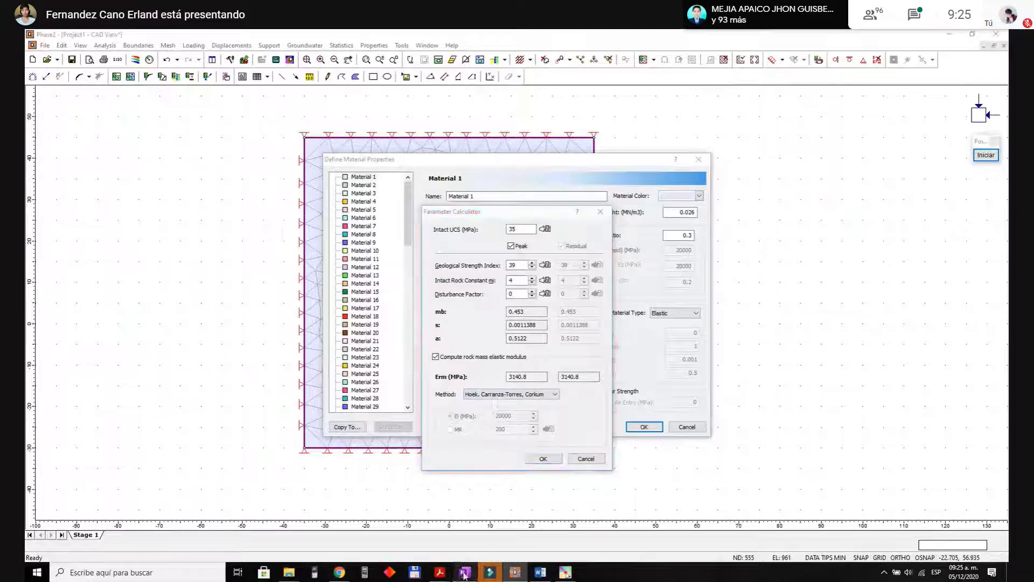
{"action": "scroll", "coordinate": [329, 230], "scroll_direction": "down", "scroll_amount": 5}
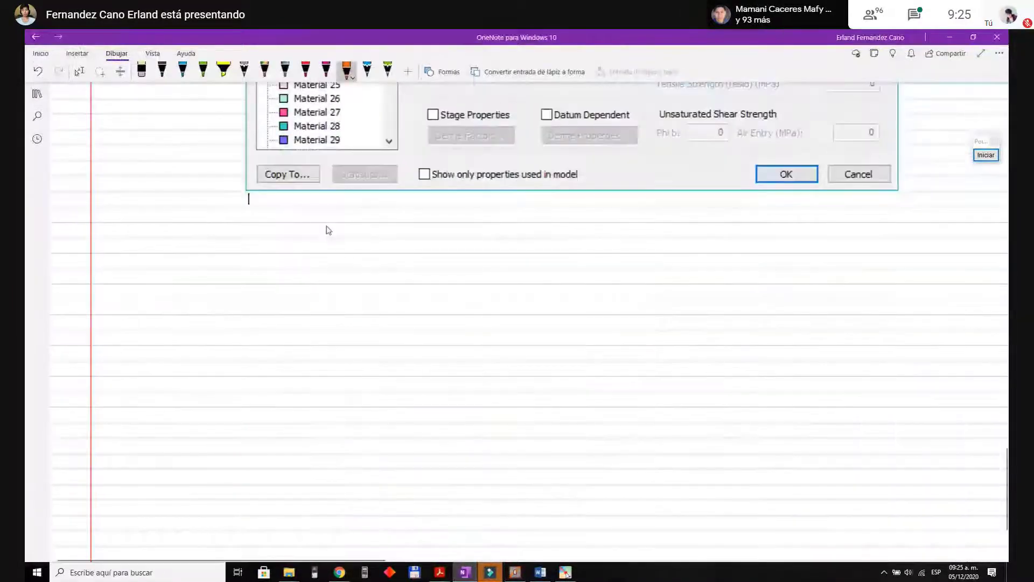
{"action": "left_click", "coordinate": [250, 210]}
{"action": "key", "text": "ctrl+v"}
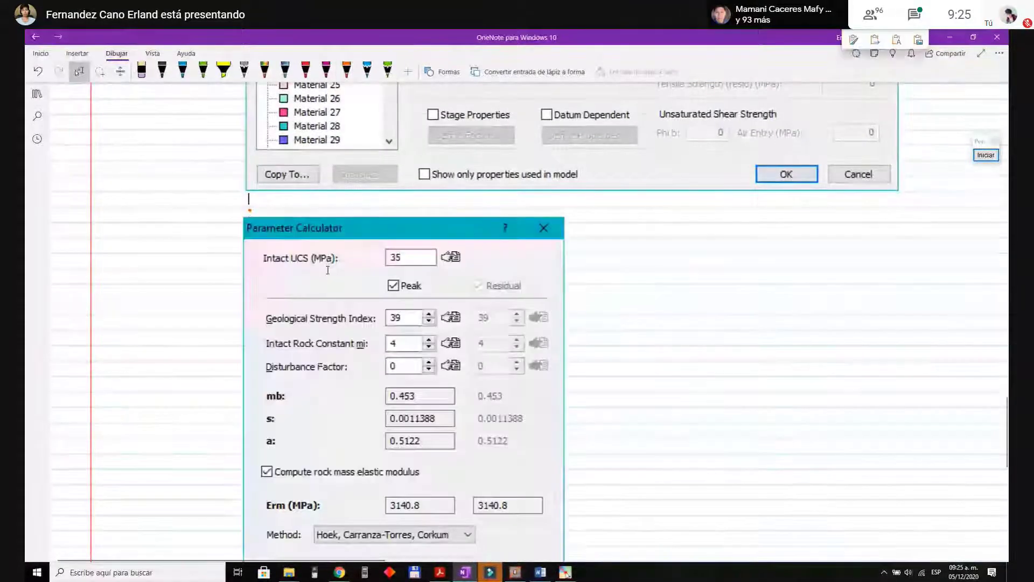
{"action": "scroll", "coordinate": [327, 270], "scroll_direction": "down", "scroll_amount": 5}
{"action": "scroll", "coordinate": [321, 459], "scroll_direction": "up", "scroll_amount": 3}
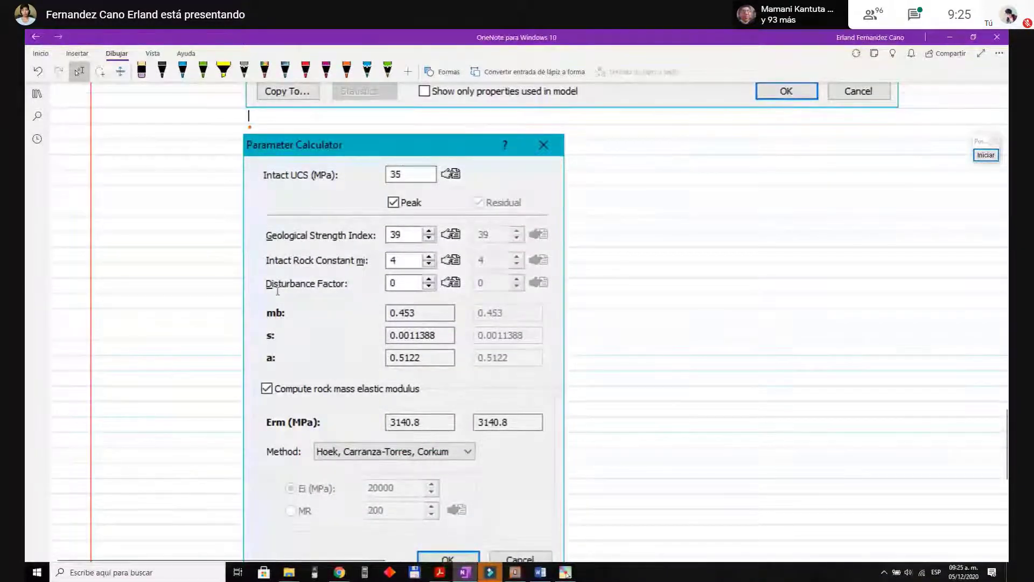
{"action": "scroll", "coordinate": [417, 415], "scroll_direction": "down", "scroll_amount": 3}
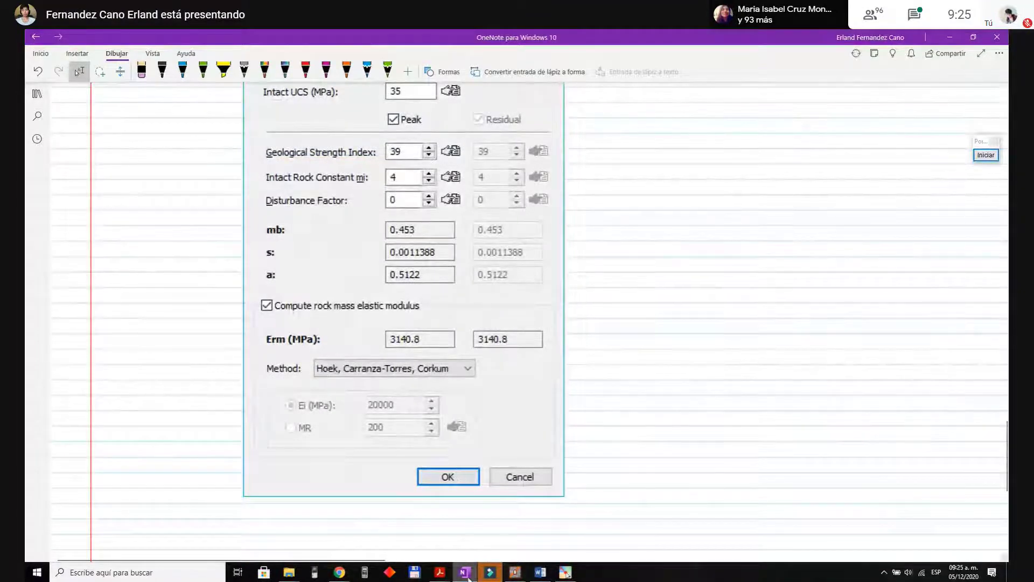
Step: Return to Phase2, apply the calculated parameters to Material 1 and point out its Young's Modulus with a temporary red arrow
{"action": "left_click", "coordinate": [515, 572]}
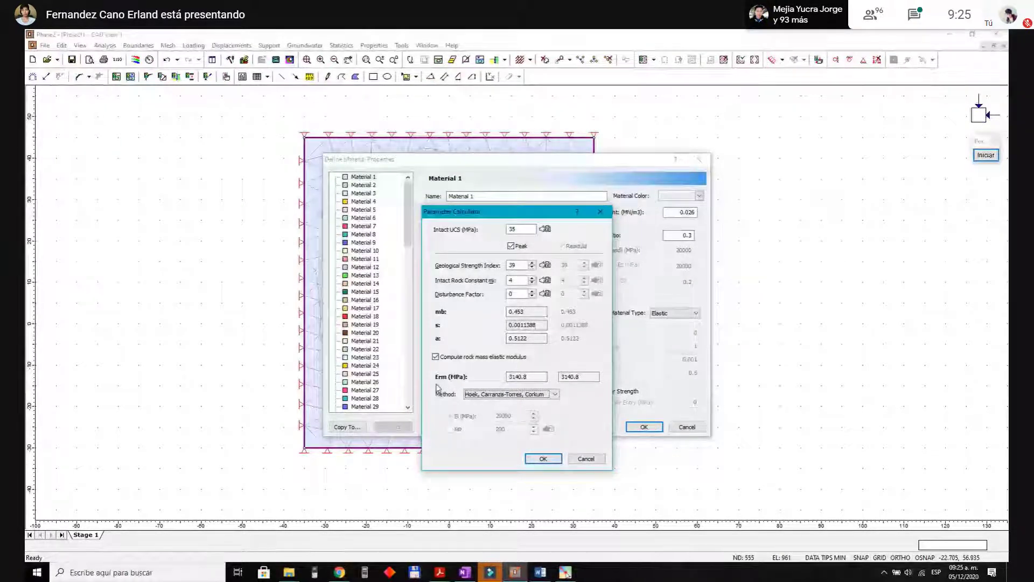
{"action": "left_click", "coordinate": [544, 459]}
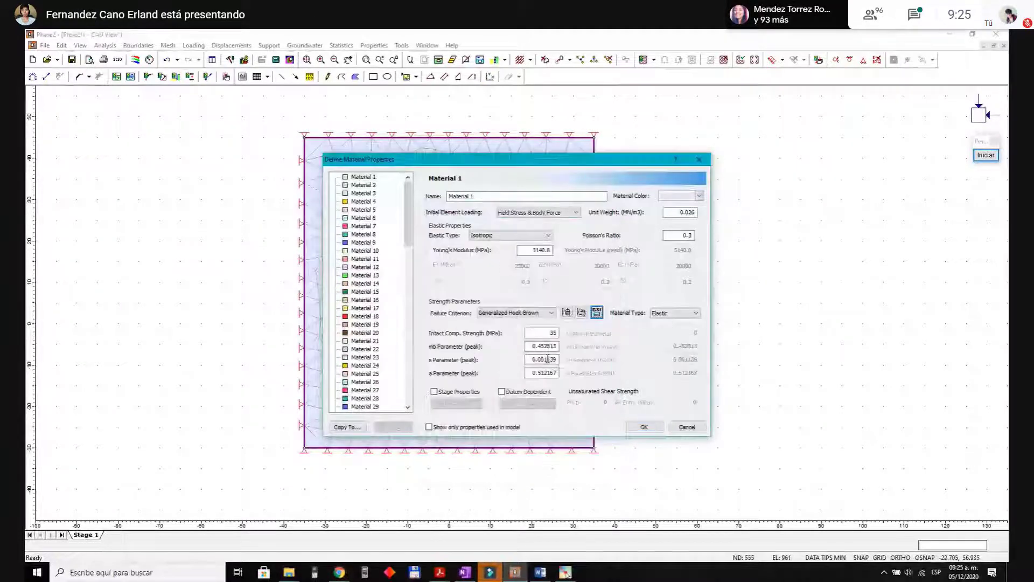
{"action": "key", "text": "ctrl+alt+g"}
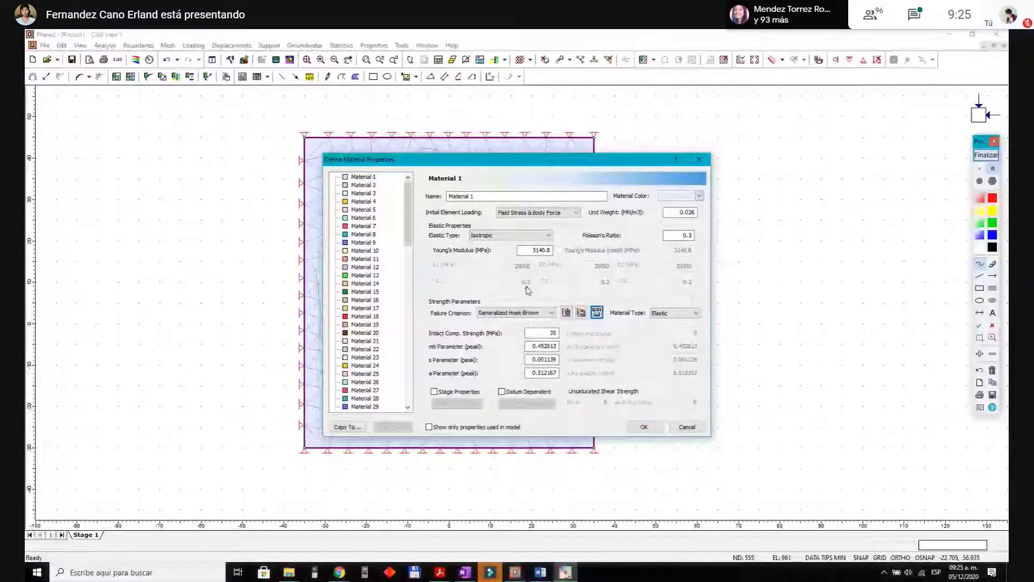
{"action": "mouse_move", "coordinate": [558, 280]}
{"action": "left_mouse_down"}
{"action": "mouse_move", "coordinate": [557, 259]}
{"action": "mouse_move", "coordinate": [569, 268]}
{"action": "left_mouse_up"}
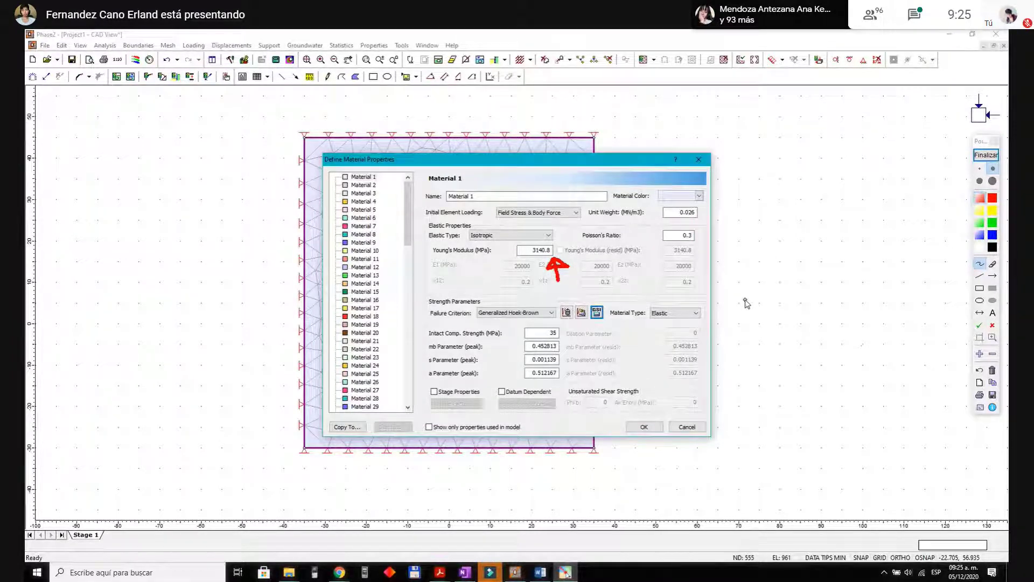
{"action": "left_click", "coordinate": [983, 157]}
Step: Switch to Google Meet, check the participants and chat of the main class call, and return to Phase2
{"action": "mouse_move", "coordinate": [340, 572]}
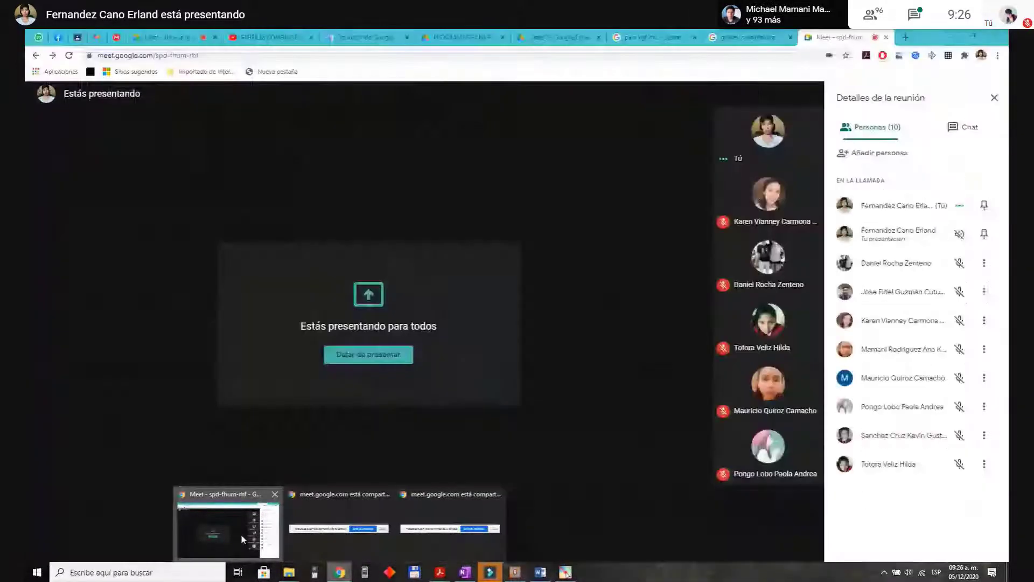
{"action": "left_click", "coordinate": [240, 534]}
{"action": "left_click", "coordinate": [177, 35]}
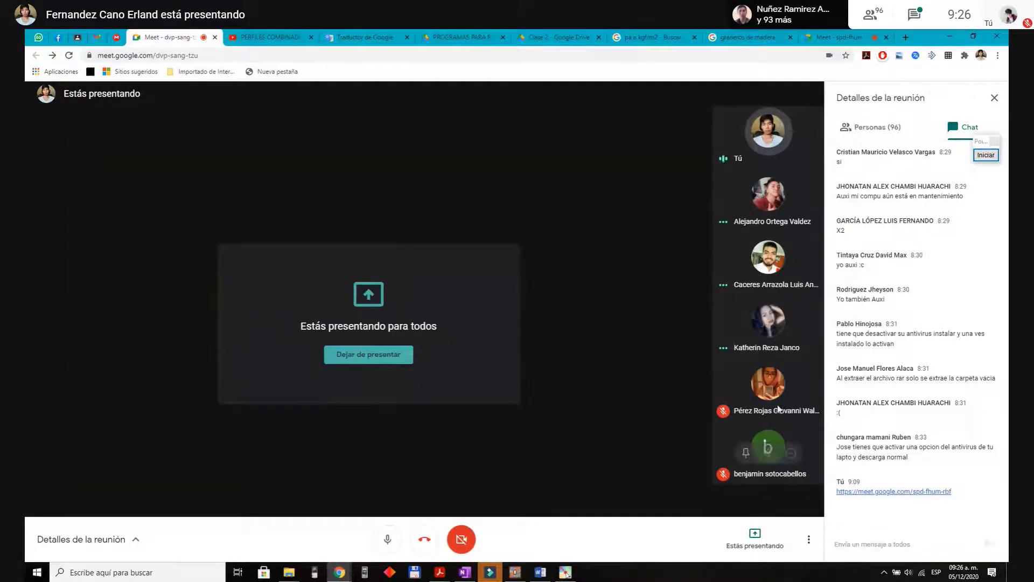
{"action": "left_click", "coordinate": [513, 572]}
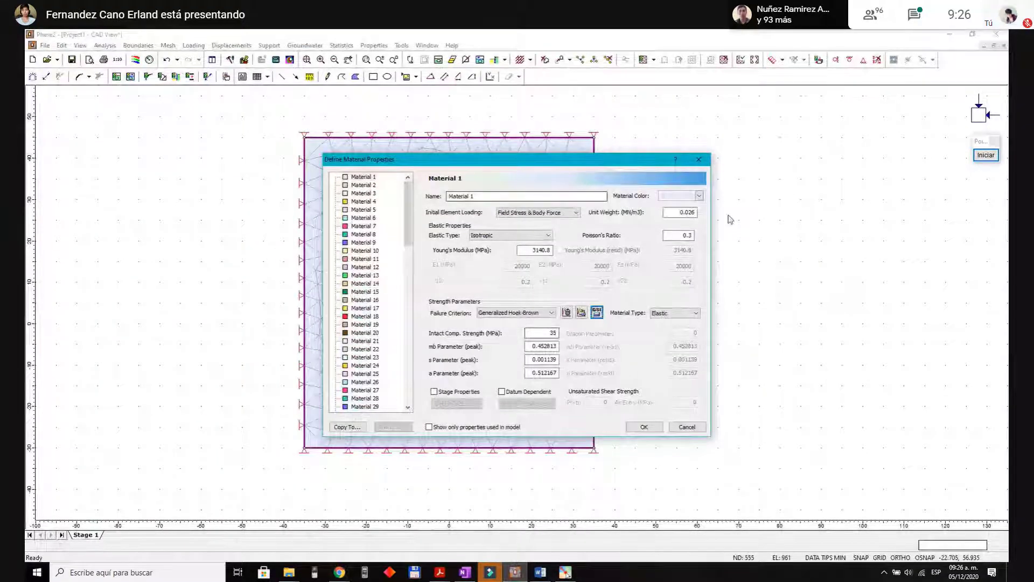
Step: Point out the Generalized Hoek-Brown parameter calculator tool with a temporary red arrow
{"action": "left_click", "coordinate": [984, 156]}
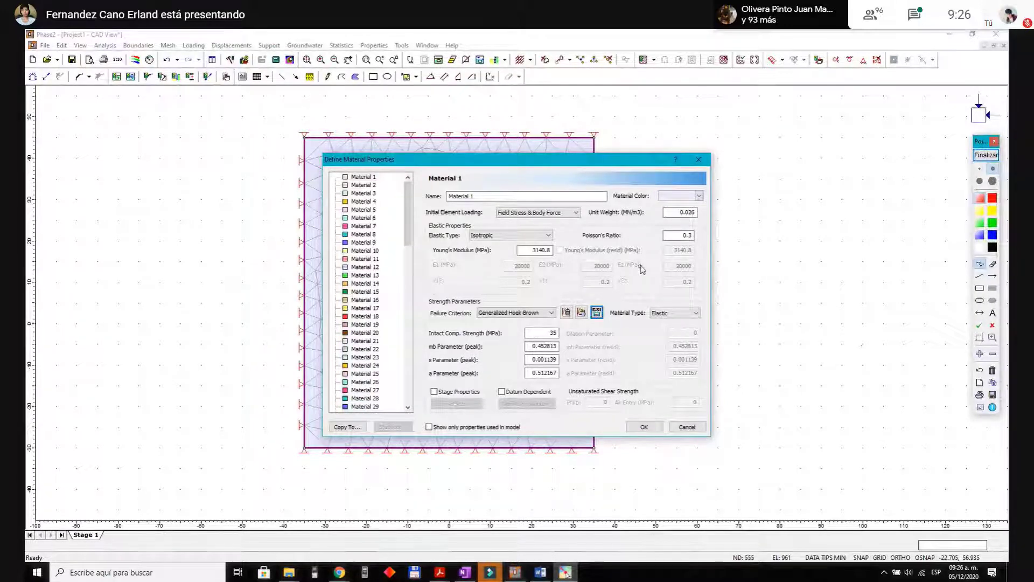
{"action": "mouse_move", "coordinate": [642, 265]}
{"action": "left_mouse_down"}
{"action": "mouse_move", "coordinate": [614, 302]}
{"action": "mouse_move", "coordinate": [624, 294]}
{"action": "left_mouse_up"}
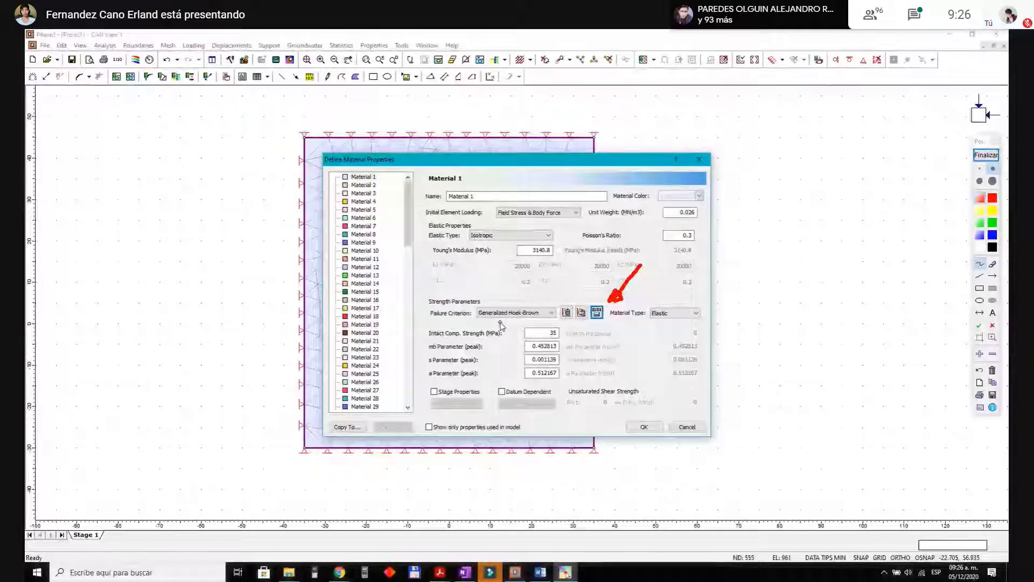
{"action": "left_click", "coordinate": [986, 155]}
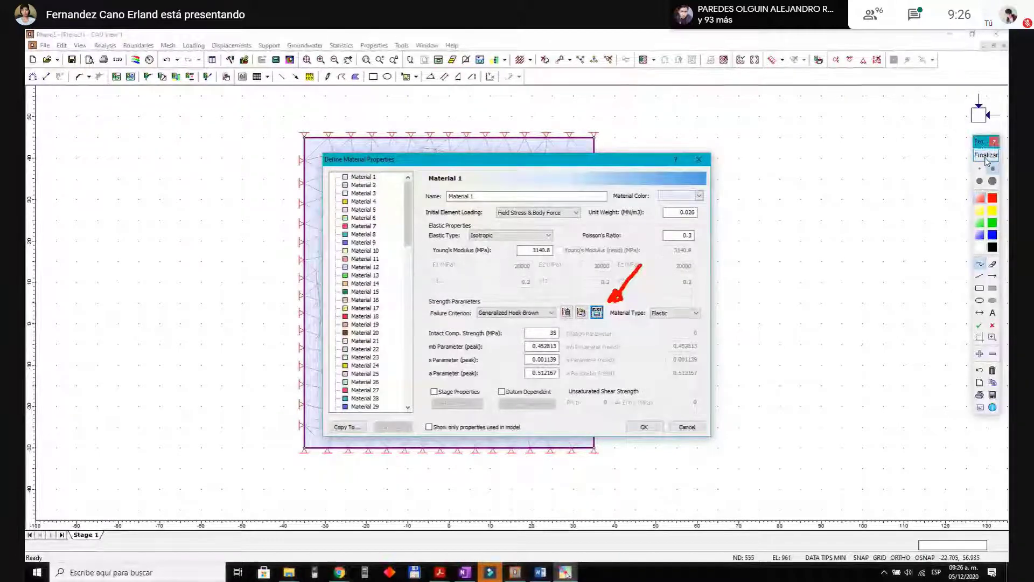
Step: Reopen the Parameter Calculator for Material 1 and review its Geological Strength Index and Intact Rock Constant mi entries
{"action": "left_click", "coordinate": [596, 313]}
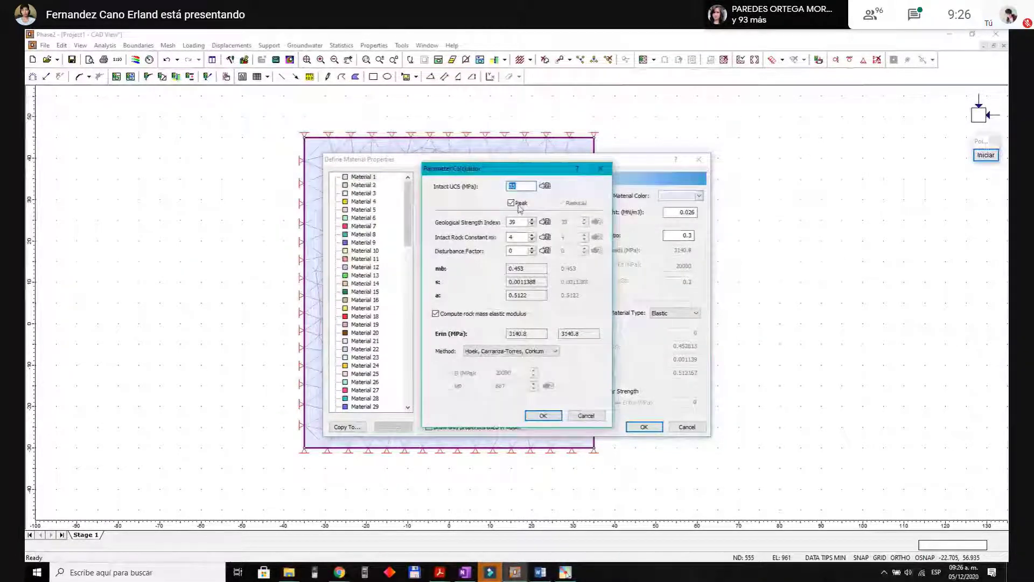
{"action": "left_click", "coordinate": [513, 222]}
{"action": "left_click", "coordinate": [514, 237]}
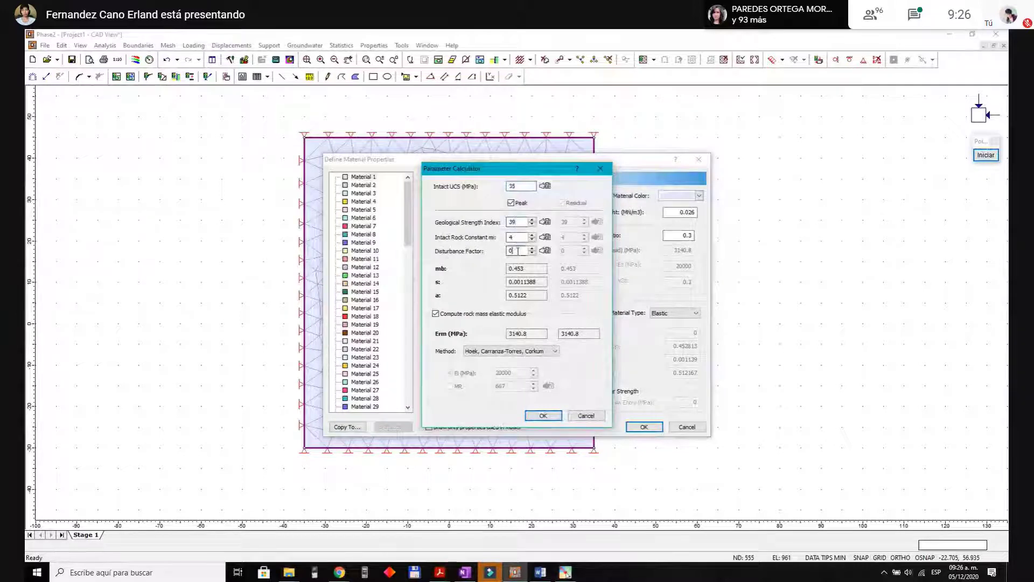
{"action": "left_click", "coordinate": [517, 222]}
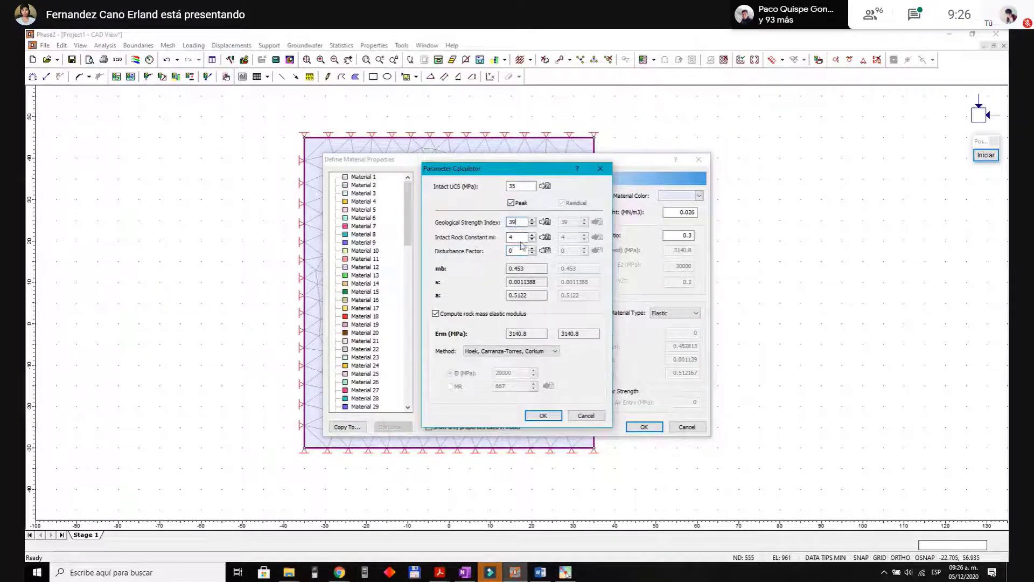
Step: Temporarily mark the Compute rock mass elastic modulus option with a red arrow and underline, and outline the Method label
{"action": "left_click", "coordinate": [988, 158]}
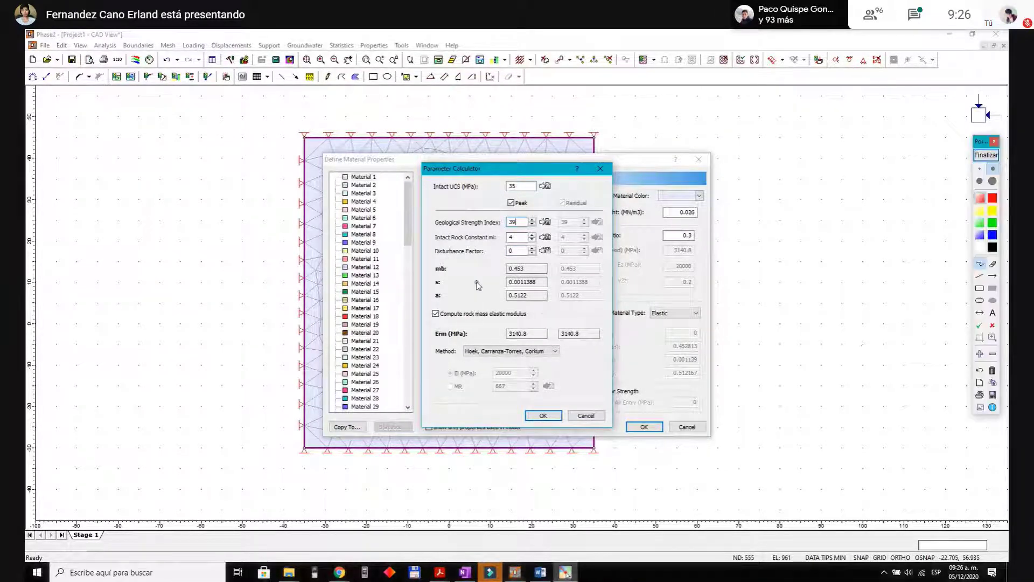
{"action": "left_click_drag", "start_coordinate": [477, 281], "coordinate": [445, 312]}
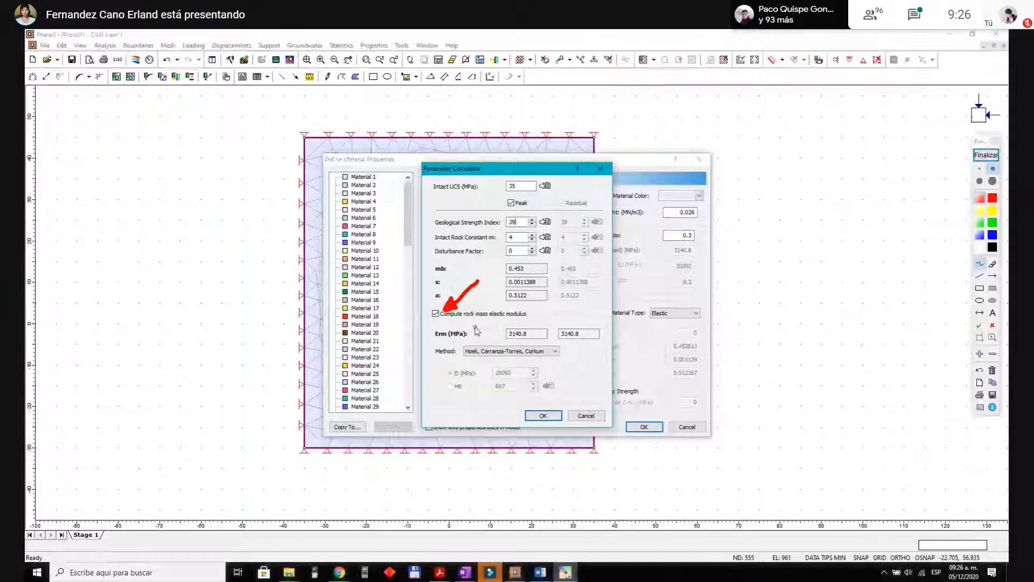
{"action": "left_click_drag", "start_coordinate": [464, 323], "coordinate": [485, 321]}
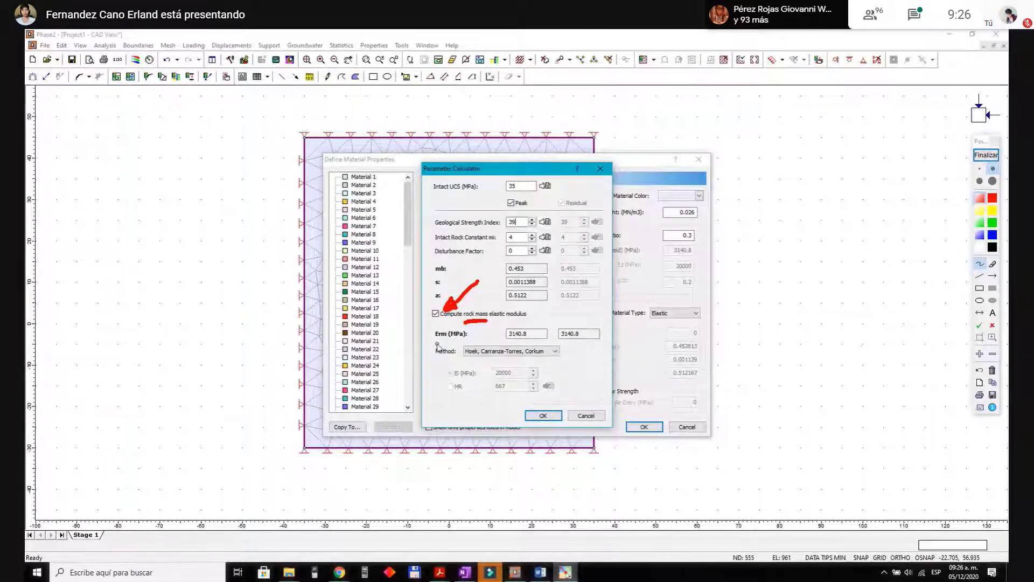
{"action": "left_click_drag", "start_coordinate": [432, 351], "coordinate": [436, 358]}
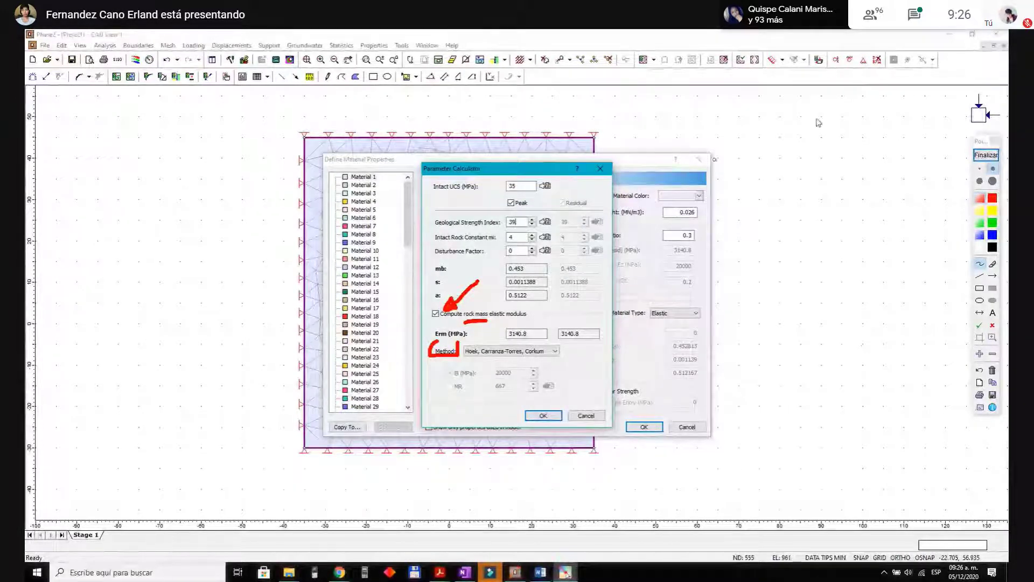
{"action": "left_click", "coordinate": [985, 155]}
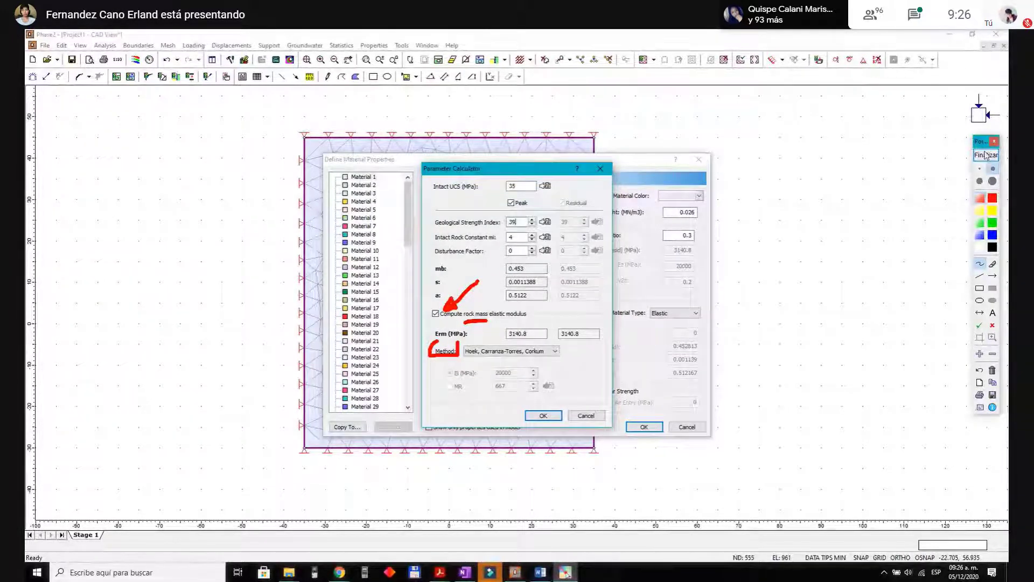
Step: Reselect the Hoek, Carranza-Torres, Corkum method and apply the calculator results to Material 1, temporarily circling the peak Erm value in red
{"action": "left_click", "coordinate": [511, 352]}
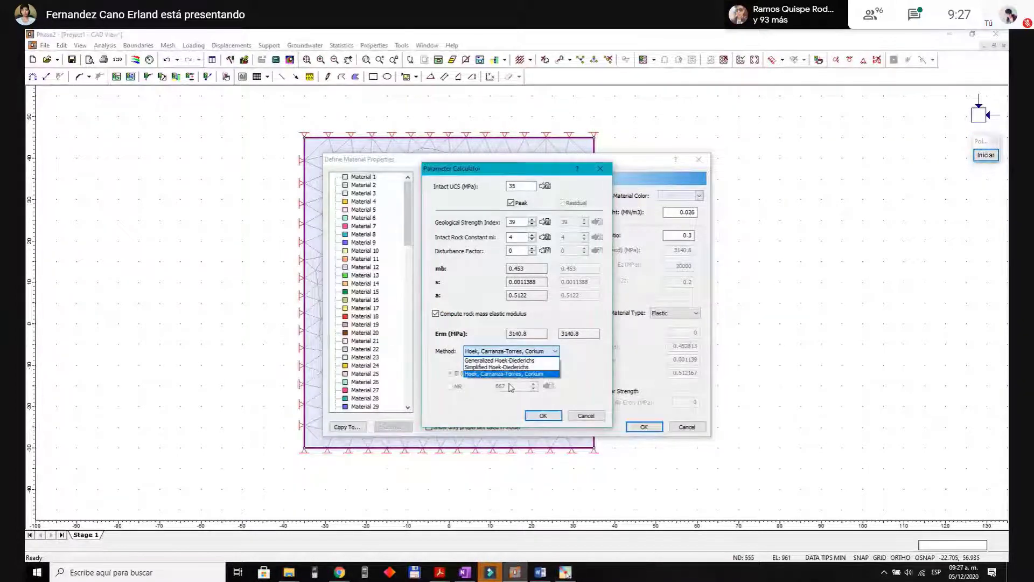
{"action": "left_click", "coordinate": [509, 372]}
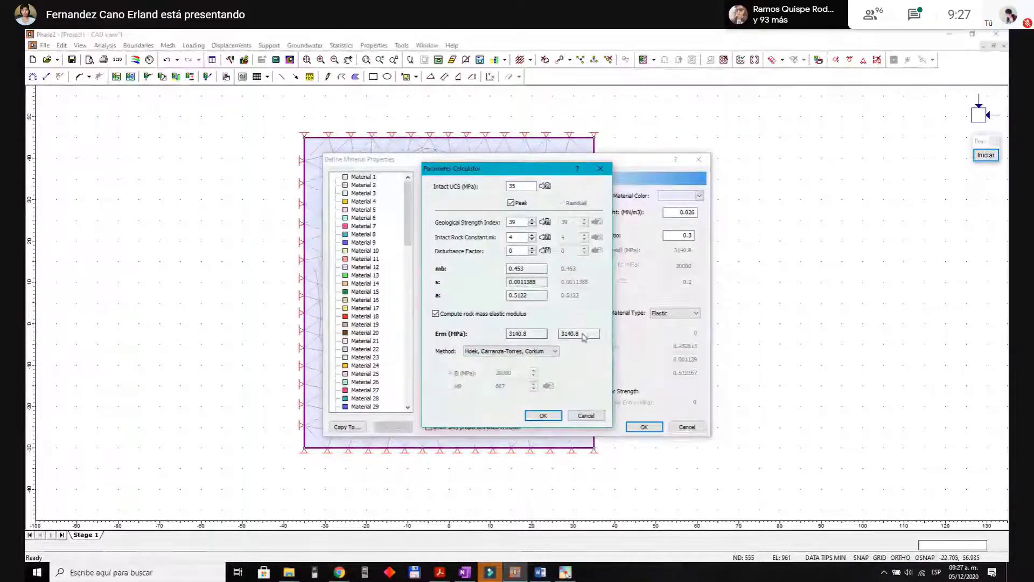
{"action": "mouse_move", "coordinate": [527, 325]}
{"action": "left_mouse_down"}
{"action": "mouse_move", "coordinate": [502, 339]}
{"action": "mouse_move", "coordinate": [551, 331]}
{"action": "mouse_move", "coordinate": [526, 324]}
{"action": "left_mouse_up"}
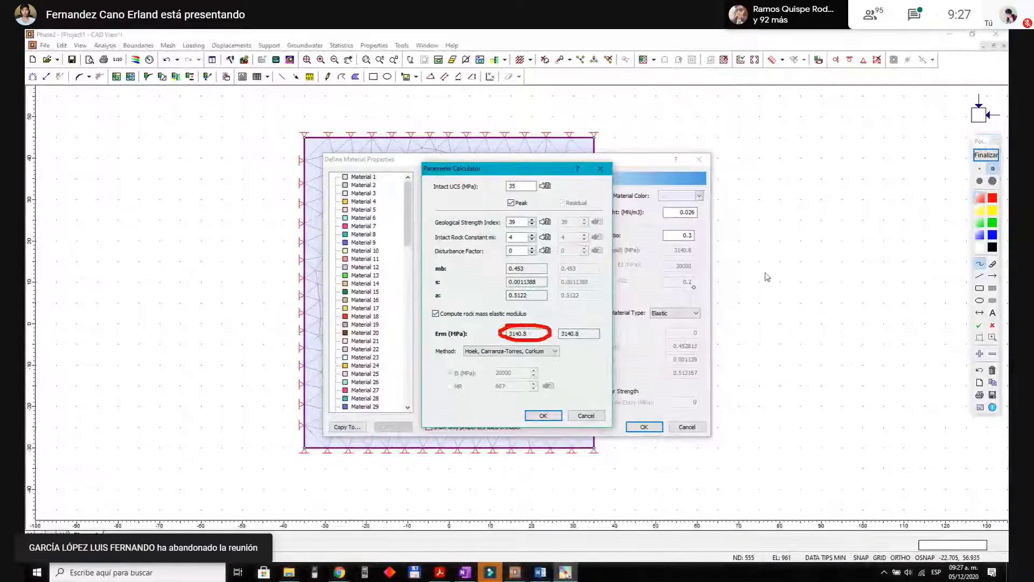
{"action": "left_click", "coordinate": [985, 156]}
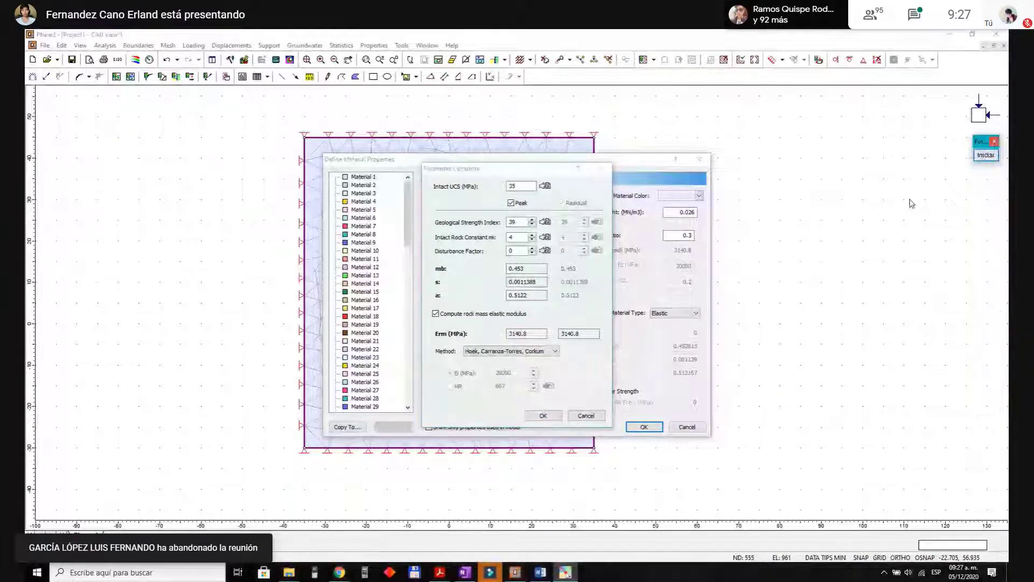
{"action": "left_click", "coordinate": [543, 416]}
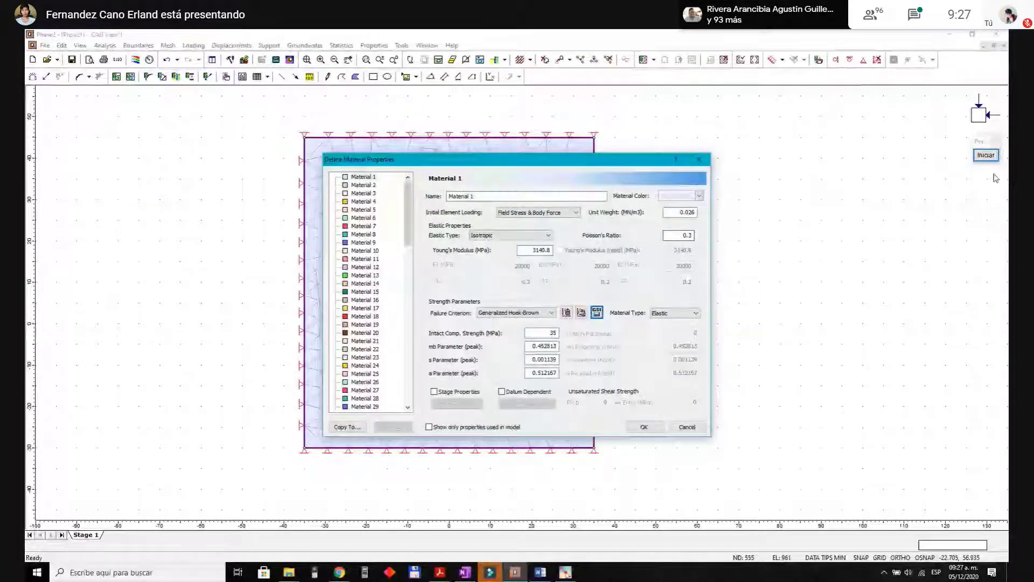
Step: Reopen the Parameter Calculator for Material 1 and temporarily point to the peak Erm value with a red arrow before accepting the calculator
{"action": "left_click", "coordinate": [597, 312]}
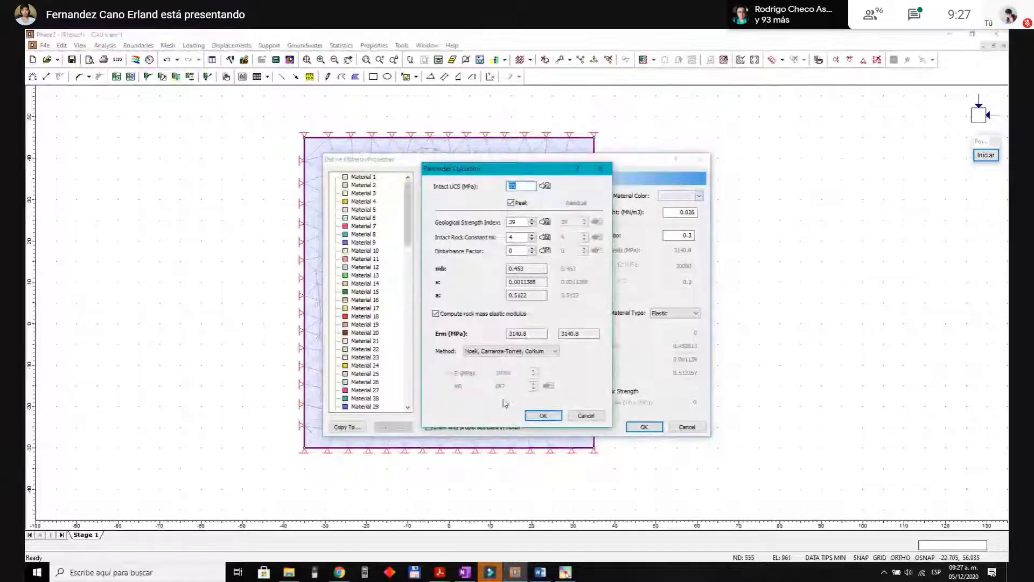
{"action": "left_click", "coordinate": [986, 155]}
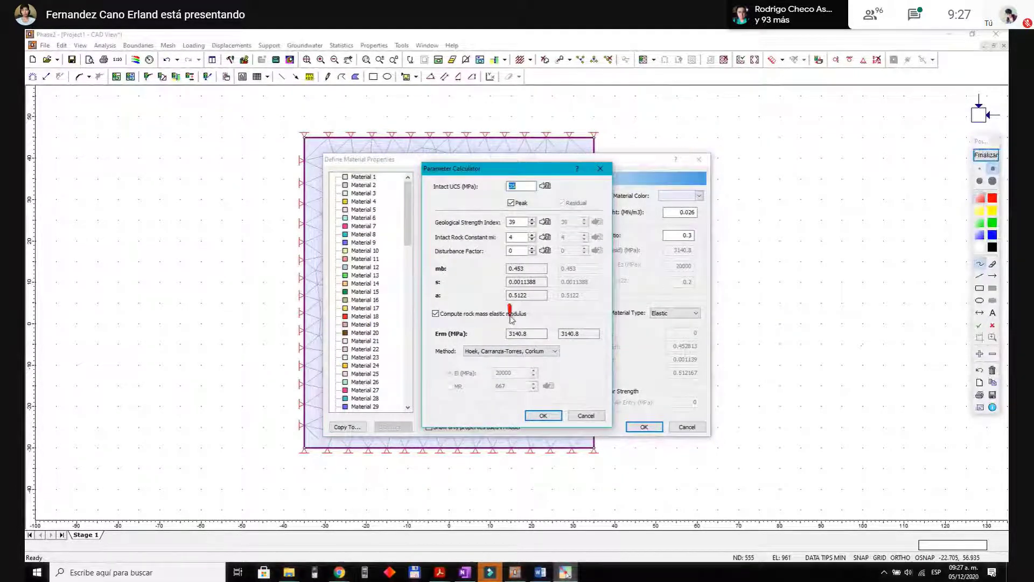
{"action": "left_click_drag", "start_coordinate": [510, 315], "coordinate": [510, 321]}
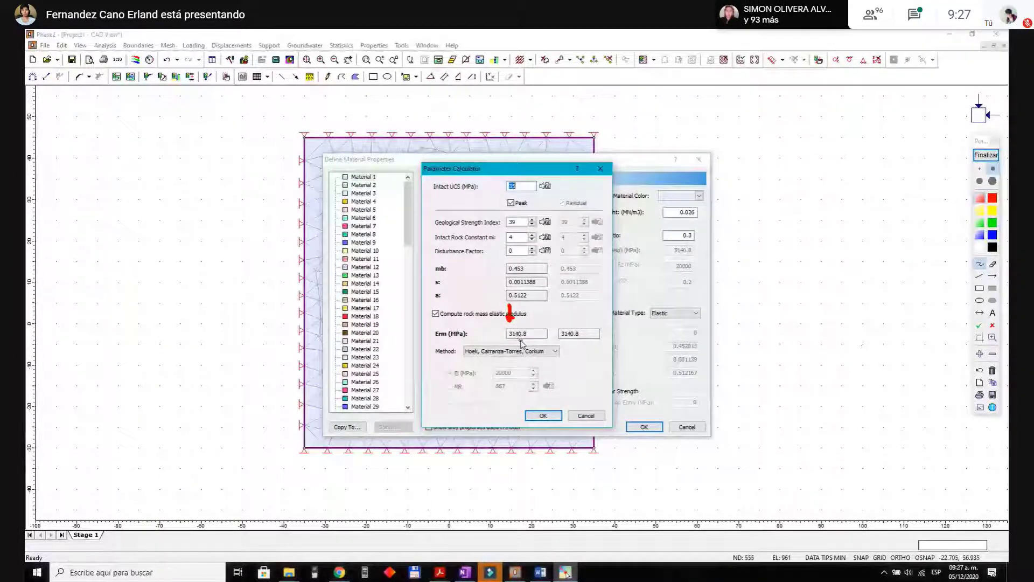
{"action": "left_click", "coordinate": [982, 158]}
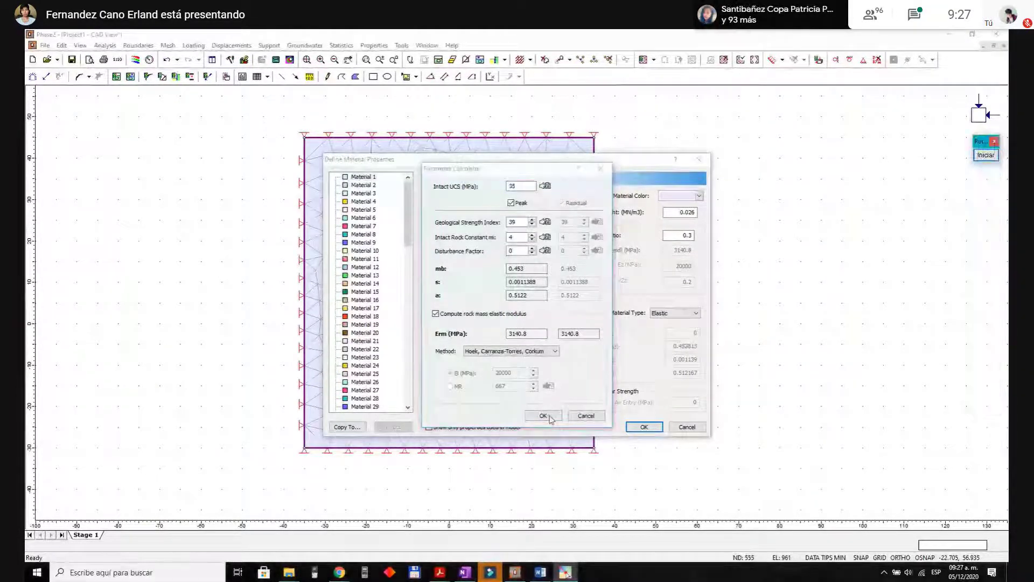
Step: Temporarily circle and tick the Young's Modulus value of Material 1 and circle its Poisson's Ratio in red
{"action": "left_click", "coordinate": [985, 156]}
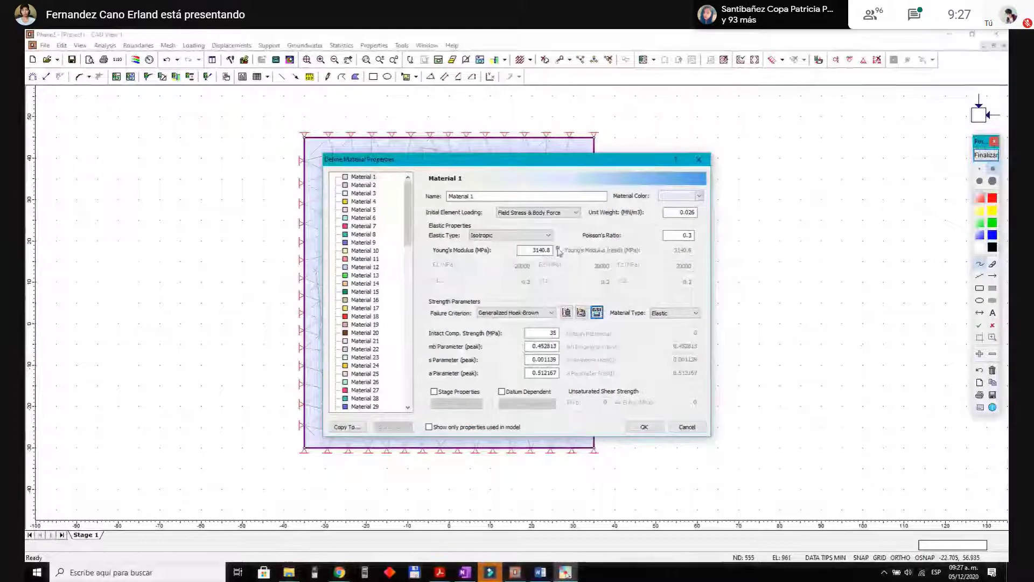
{"action": "mouse_move", "coordinate": [556, 244]}
{"action": "left_mouse_down"}
{"action": "mouse_move", "coordinate": [520, 245]}
{"action": "mouse_move", "coordinate": [559, 260]}
{"action": "mouse_move", "coordinate": [549, 245]}
{"action": "mouse_move", "coordinate": [573, 253]}
{"action": "mouse_move", "coordinate": [588, 228]}
{"action": "left_mouse_up"}
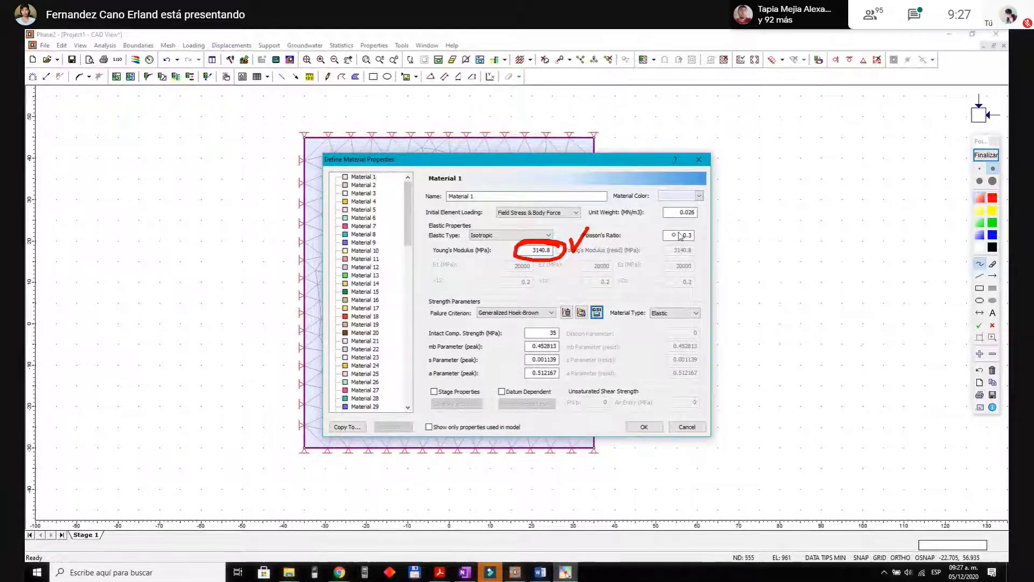
{"action": "mouse_move", "coordinate": [696, 226]}
{"action": "left_mouse_down"}
{"action": "mouse_move", "coordinate": [660, 239]}
{"action": "mouse_move", "coordinate": [691, 250]}
{"action": "mouse_move", "coordinate": [701, 231]}
{"action": "left_mouse_up"}
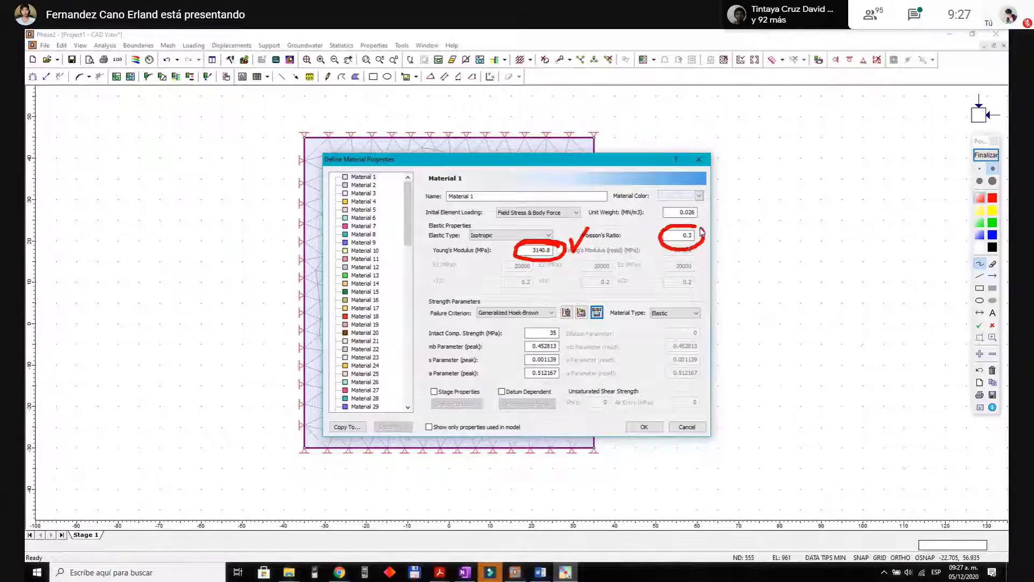
{"action": "left_click", "coordinate": [985, 154]}
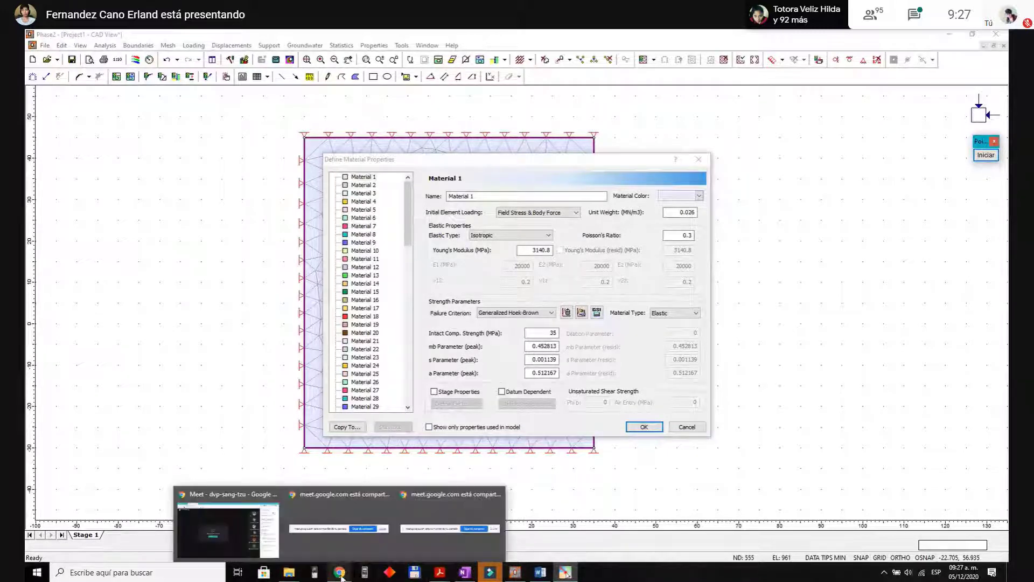
Step: Switch to the UNIDAD 6 PDF in Adobe Acrobat Reader and review the Aydan and Tokashiki formulas for the rock mass Poisson's ratio
{"action": "mouse_move", "coordinate": [435, 574]}
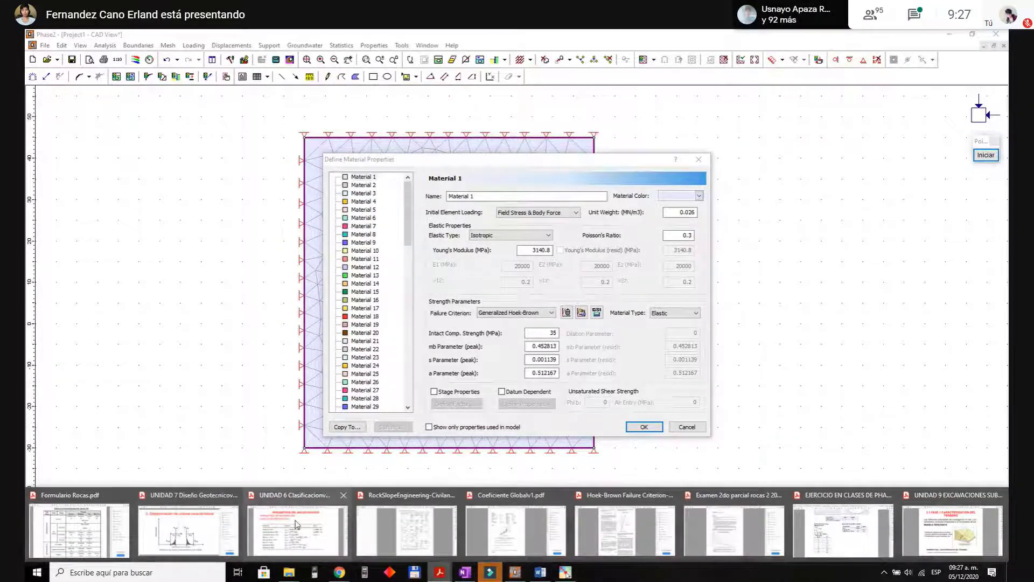
{"action": "left_click", "coordinate": [296, 524]}
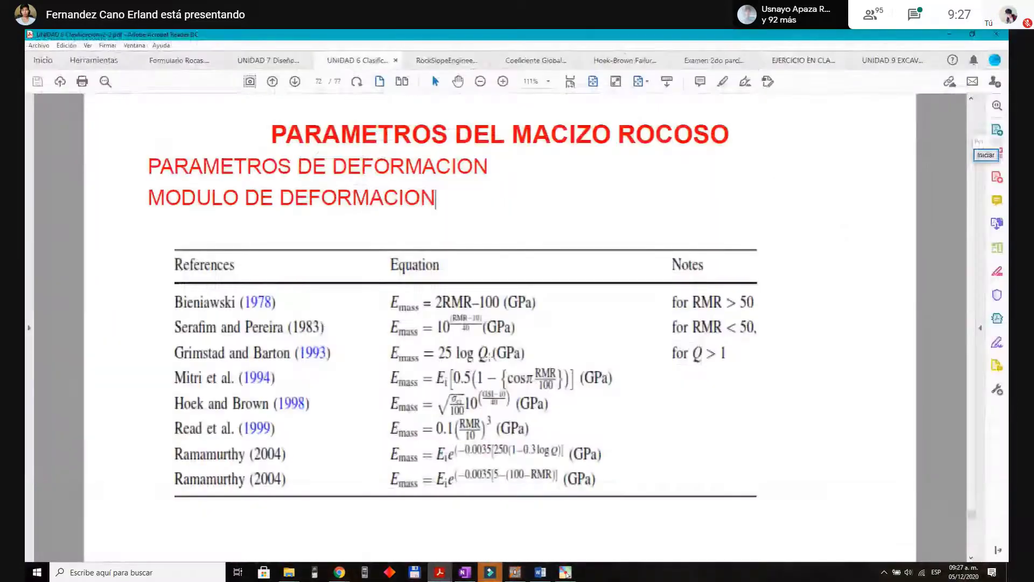
{"action": "scroll", "coordinate": [489, 356], "scroll_direction": "down", "scroll_amount": 2}
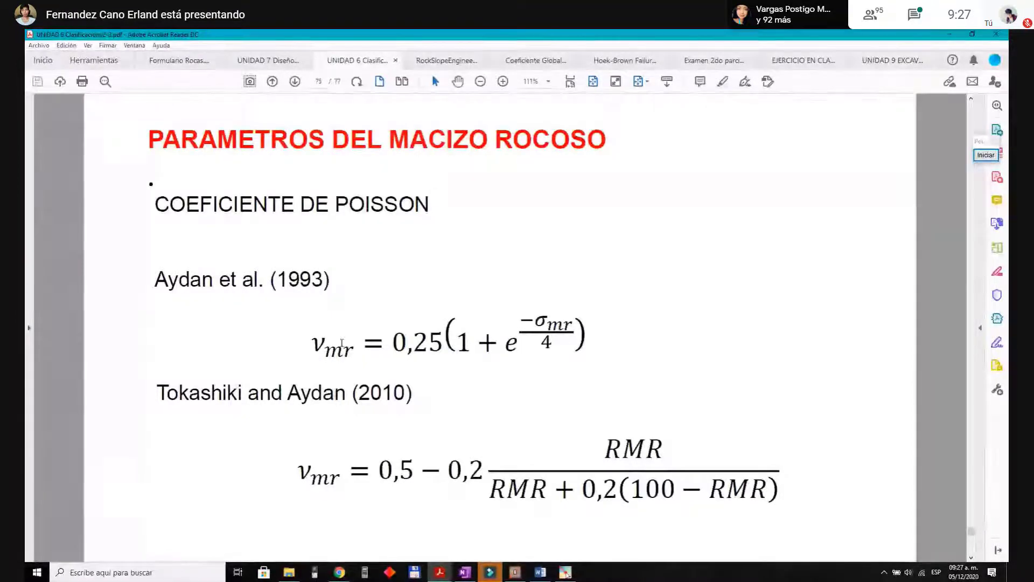
{"action": "left_click_drag", "start_coordinate": [312, 345], "coordinate": [575, 327]}
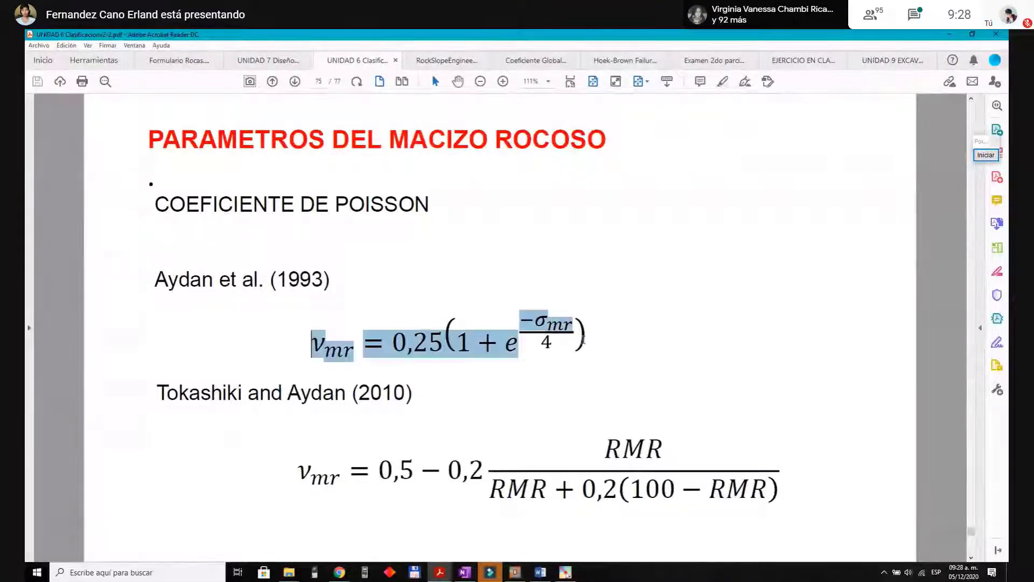
{"action": "left_click", "coordinate": [597, 346]}
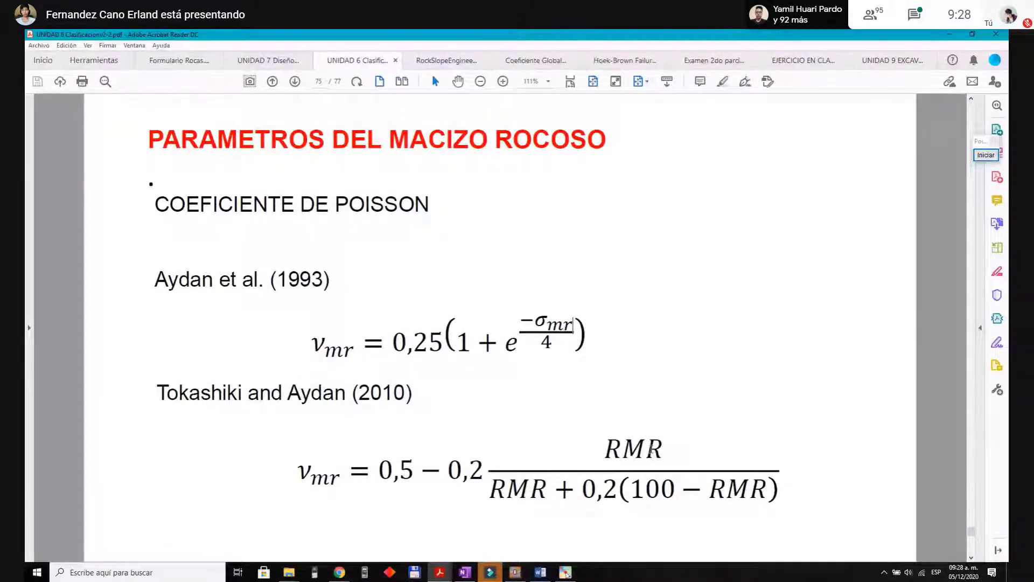
{"action": "left_click_drag", "start_coordinate": [613, 453], "coordinate": [713, 455]}
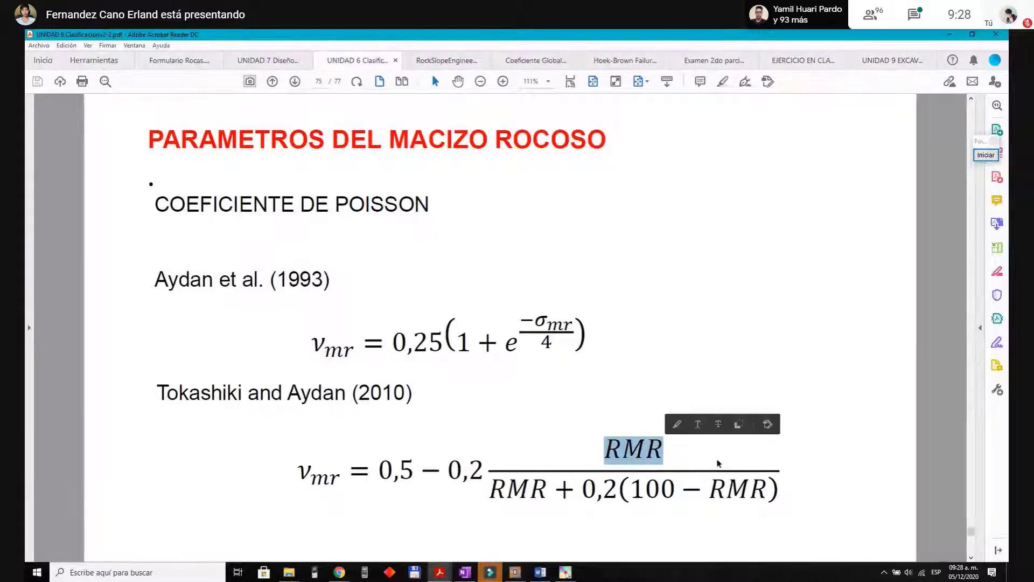
{"action": "left_click", "coordinate": [315, 344]}
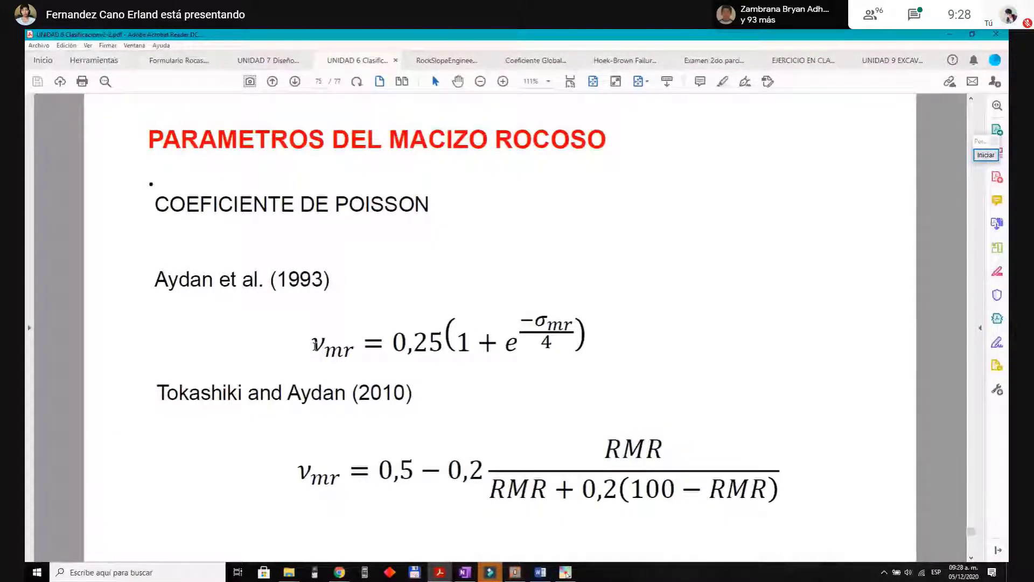
Step: Capture a rectangular screen clipping of the Aydan et al. (1993) Poisson's ratio formula
{"action": "left_click", "coordinate": [986, 155]}
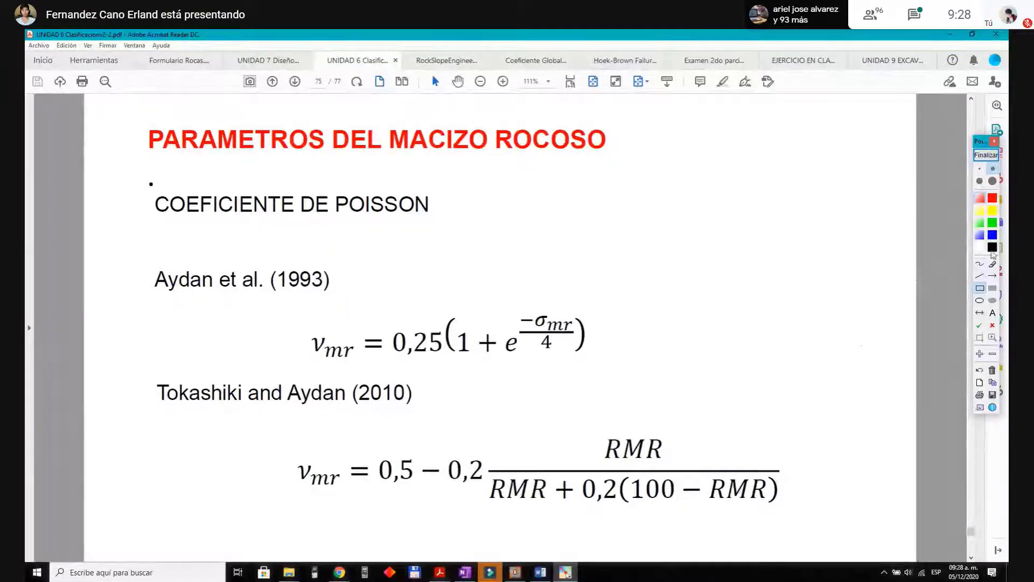
{"action": "left_click", "coordinate": [980, 338]}
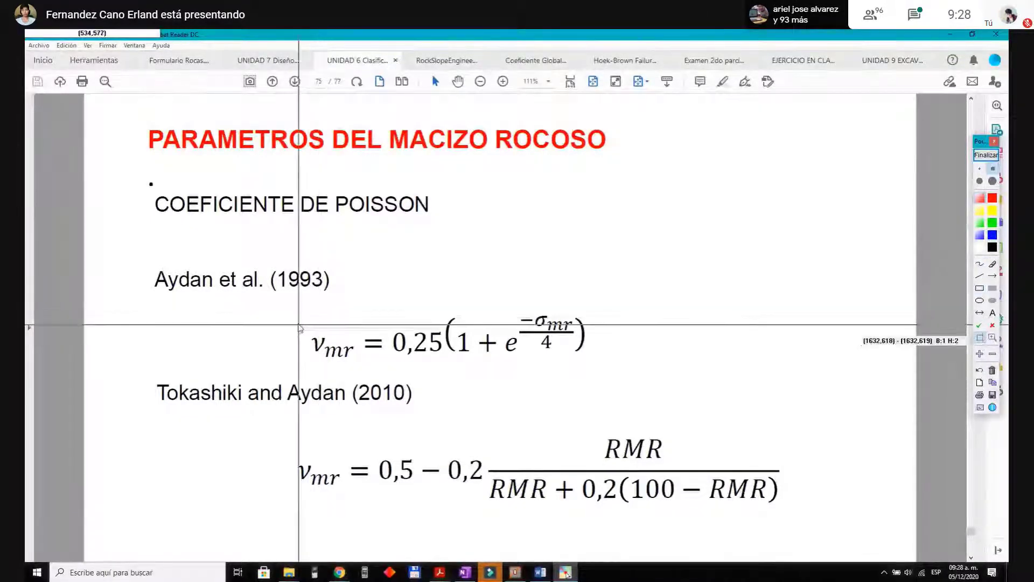
{"action": "left_click_drag", "start_coordinate": [528, 359], "coordinate": [592, 359]}
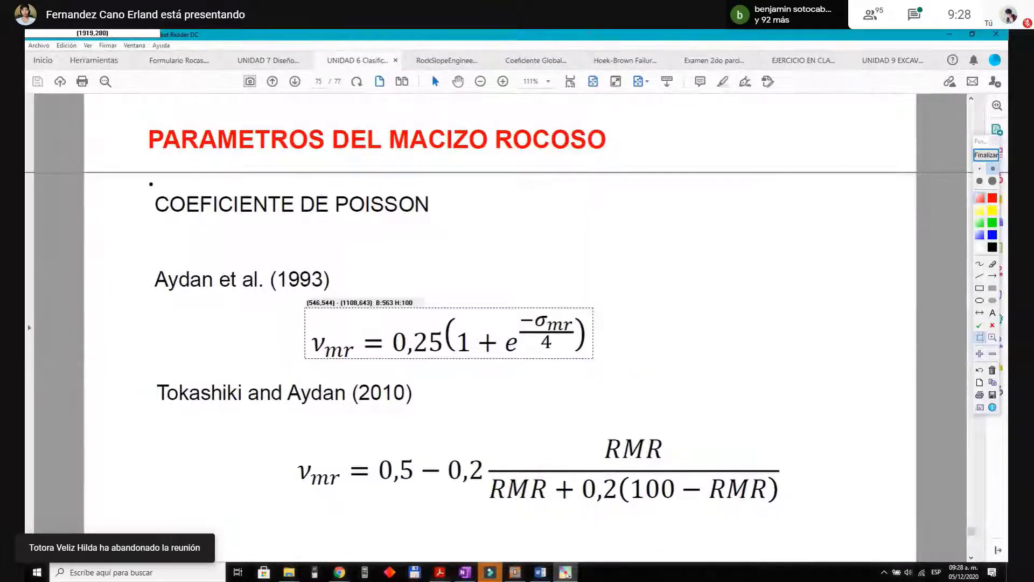
Step: Switch to OneNote, paste the captured formula below the calculator screenshot, shrink it to about half size and move it up
{"action": "left_click", "coordinate": [464, 572]}
{"action": "scroll", "coordinate": [196, 180], "scroll_direction": "down", "scroll_amount": 1}
{"action": "left_click", "coordinate": [112, 207]}
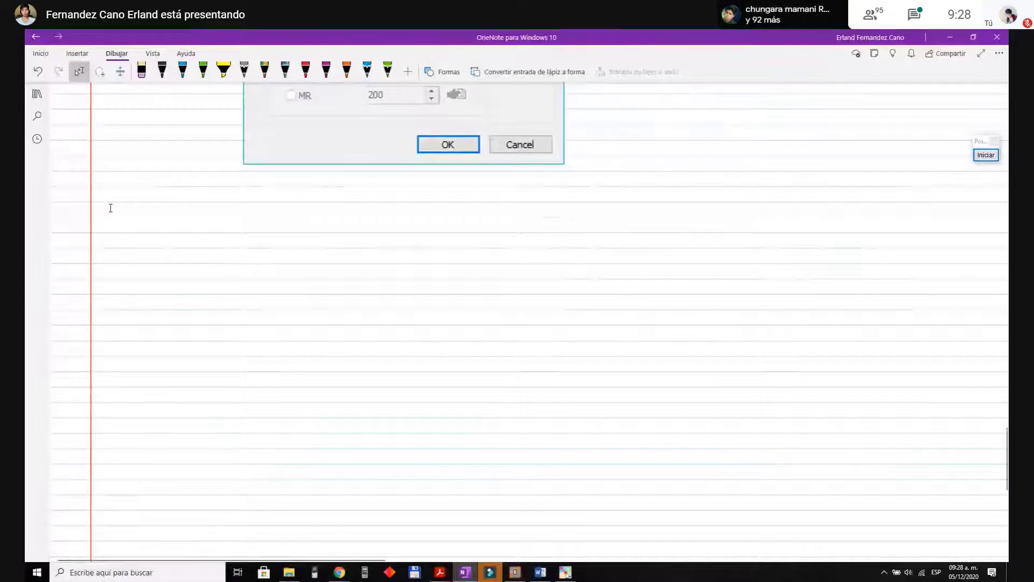
{"action": "key", "text": "ctrl+v"}
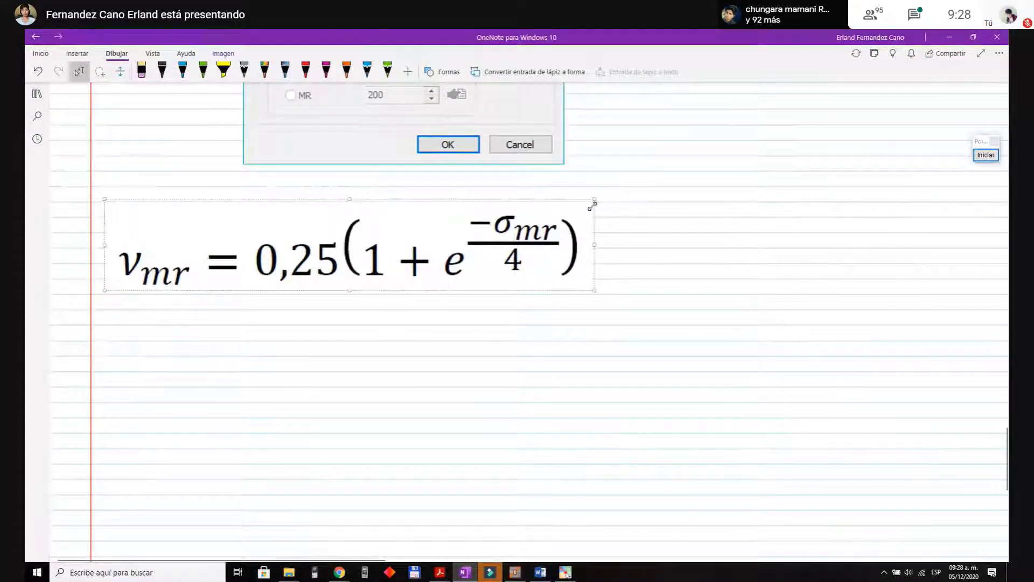
{"action": "left_click_drag", "start_coordinate": [594, 199], "coordinate": [374, 238]}
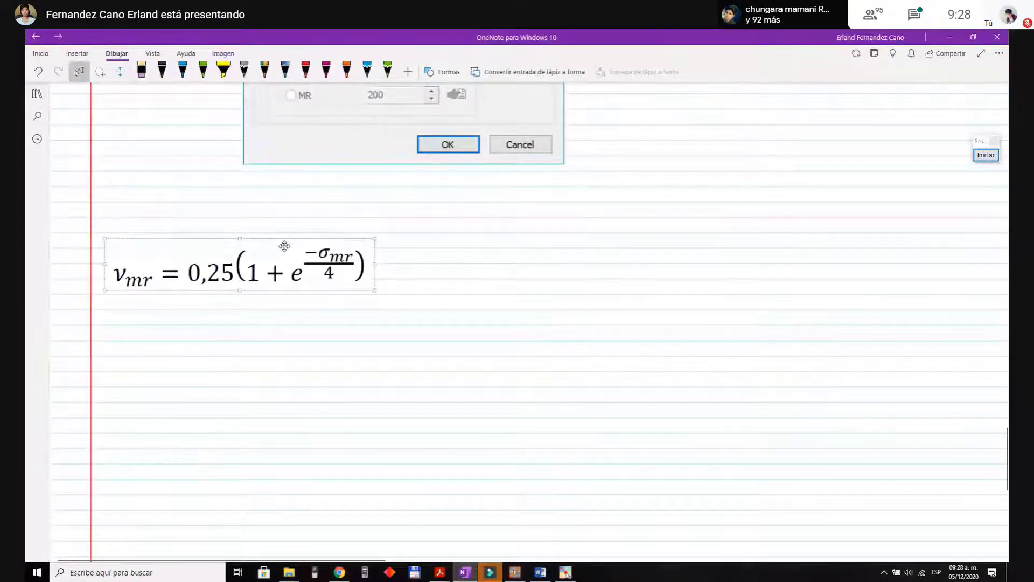
{"action": "left_click_drag", "start_coordinate": [284, 246], "coordinate": [285, 222]}
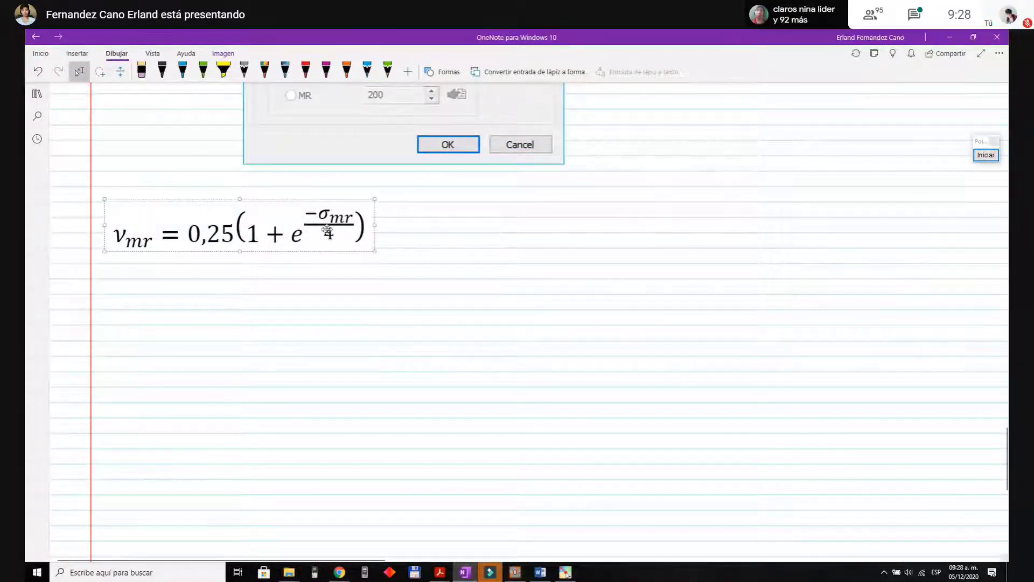
Step: Handwrite σci with an arrow to MR beside the formula in red, and add mi beneath σci
{"action": "scroll", "coordinate": [327, 231], "scroll_direction": "up", "scroll_amount": 5}
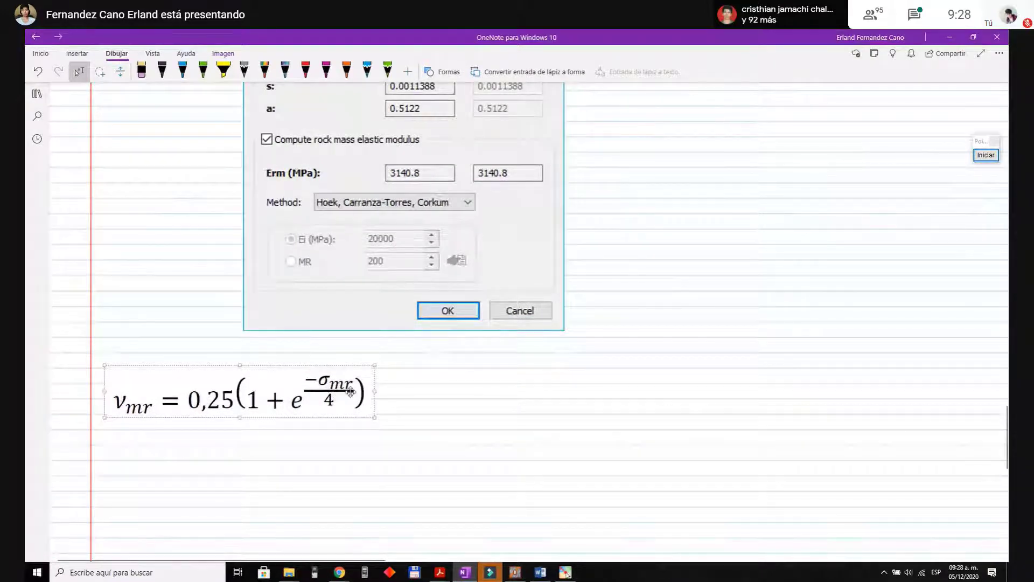
{"action": "key", "text": "Down"}
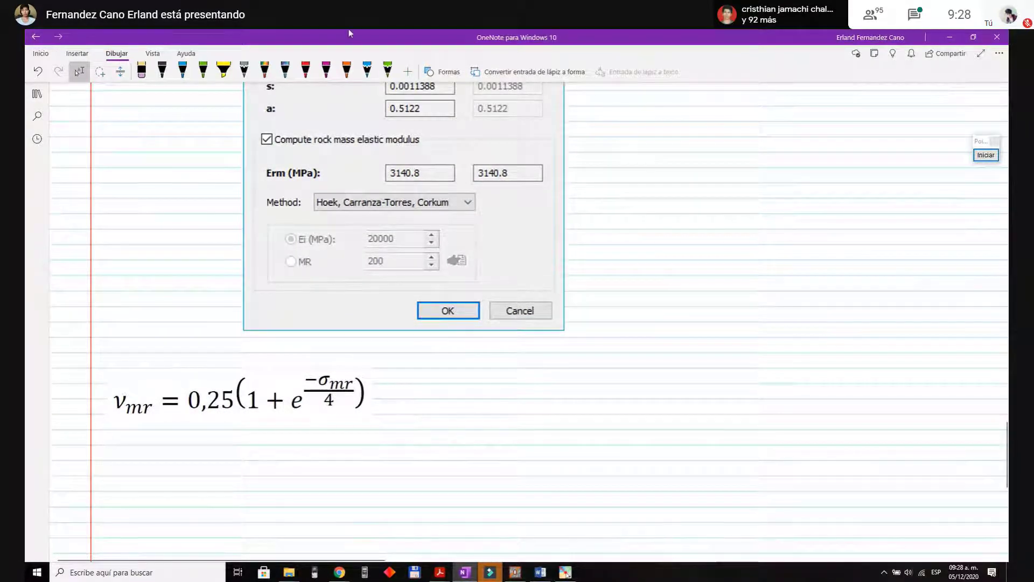
{"action": "left_click", "coordinate": [307, 70]}
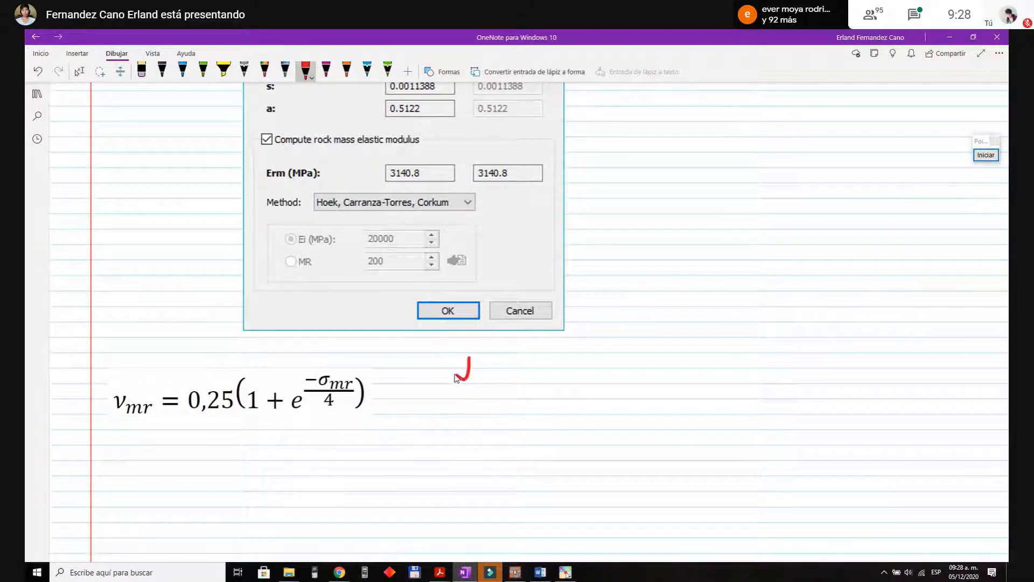
{"action": "left_click_drag", "start_coordinate": [474, 376], "coordinate": [480, 380]}
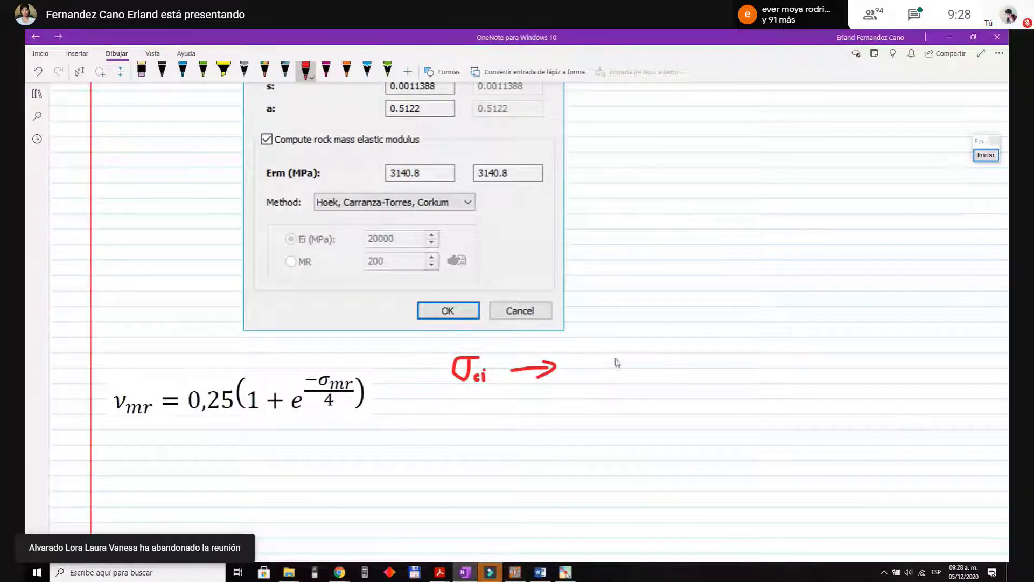
{"action": "mouse_move", "coordinate": [613, 354]}
{"action": "left_mouse_down"}
{"action": "mouse_move", "coordinate": [611, 373]}
{"action": "mouse_move", "coordinate": [636, 382]}
{"action": "mouse_move", "coordinate": [640, 372]}
{"action": "left_mouse_up"}
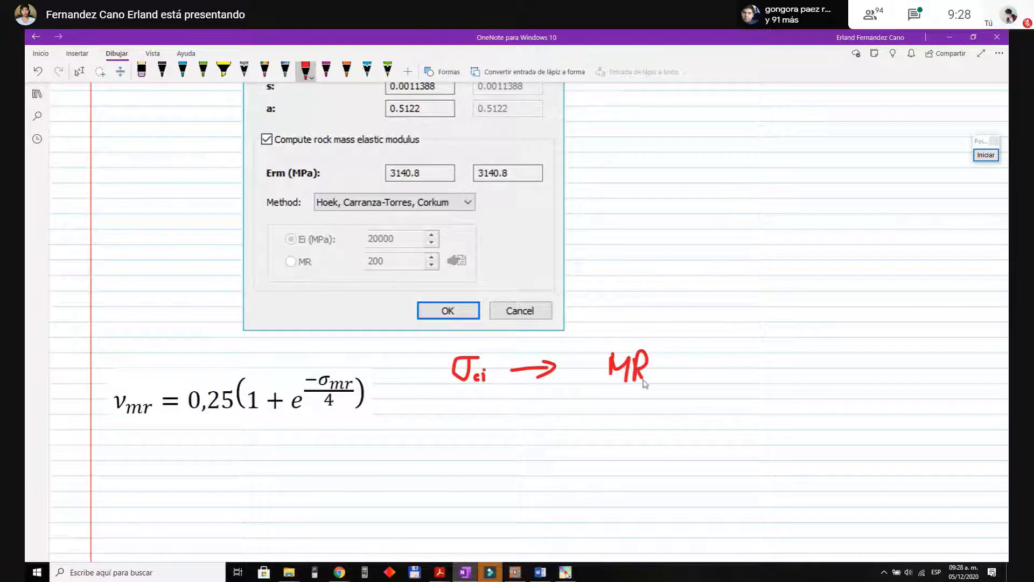
{"action": "scroll", "coordinate": [422, 350], "scroll_direction": "down", "scroll_amount": 2}
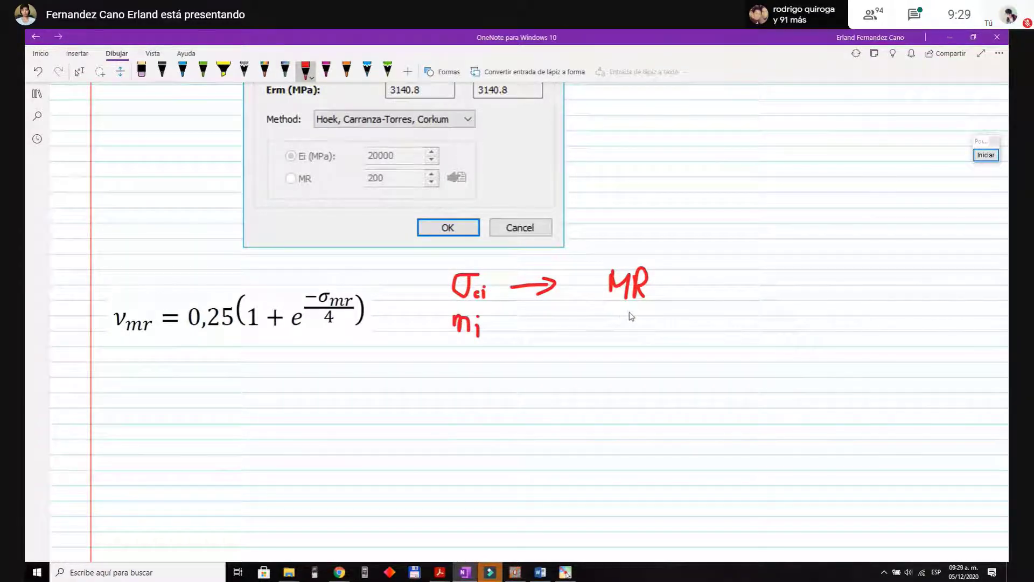
Step: Handwrite the rock mass inputs σci, mi, GSI and D in a red column under MR
{"action": "left_click_drag", "start_coordinate": [625, 316], "coordinate": [621, 335]}
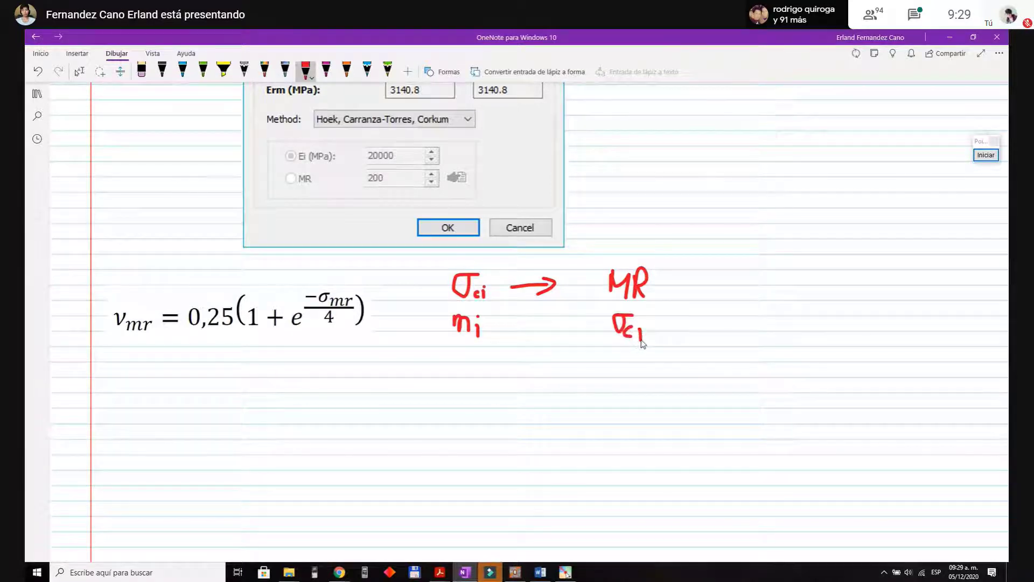
{"action": "left_click_drag", "start_coordinate": [620, 366], "coordinate": [623, 355]}
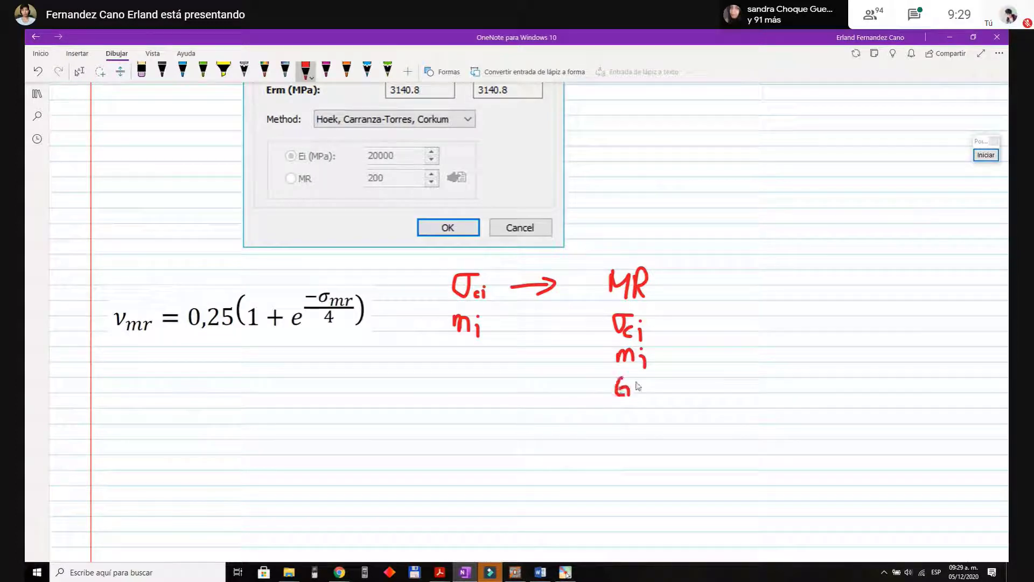
{"action": "left_click_drag", "start_coordinate": [637, 382], "coordinate": [633, 385]}
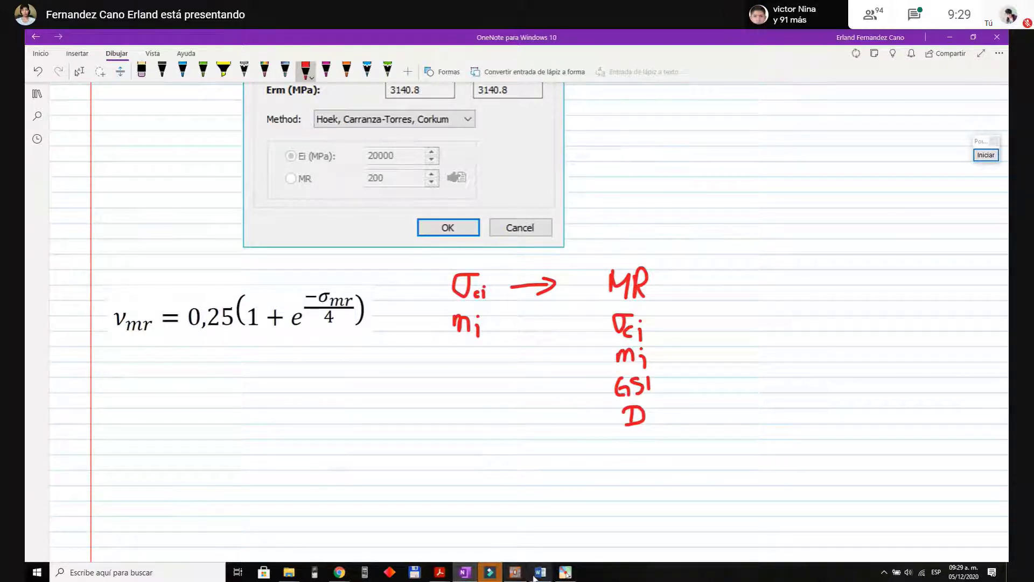
Step: Look at the rock mass parameters in the class exercise PDF in Adobe Acrobat Reader and return to OneNote
{"action": "mouse_move", "coordinate": [439, 576]}
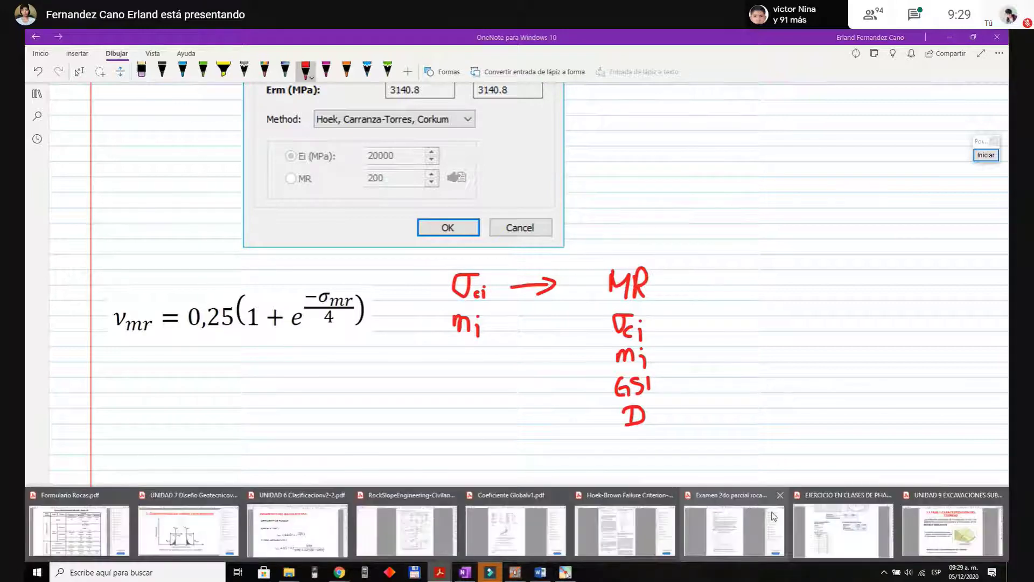
{"action": "left_click", "coordinate": [846, 530]}
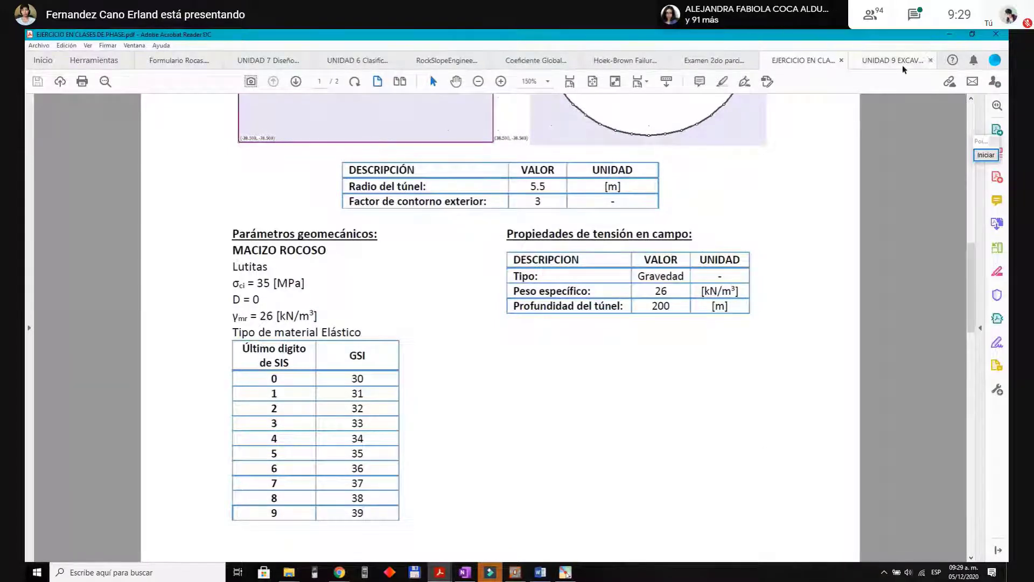
{"action": "left_click", "coordinate": [465, 572]}
Step: Draw a blue brace around the σci, mi, GSI and D column and handwrite mb, s and a beside it
{"action": "left_click", "coordinate": [182, 68]}
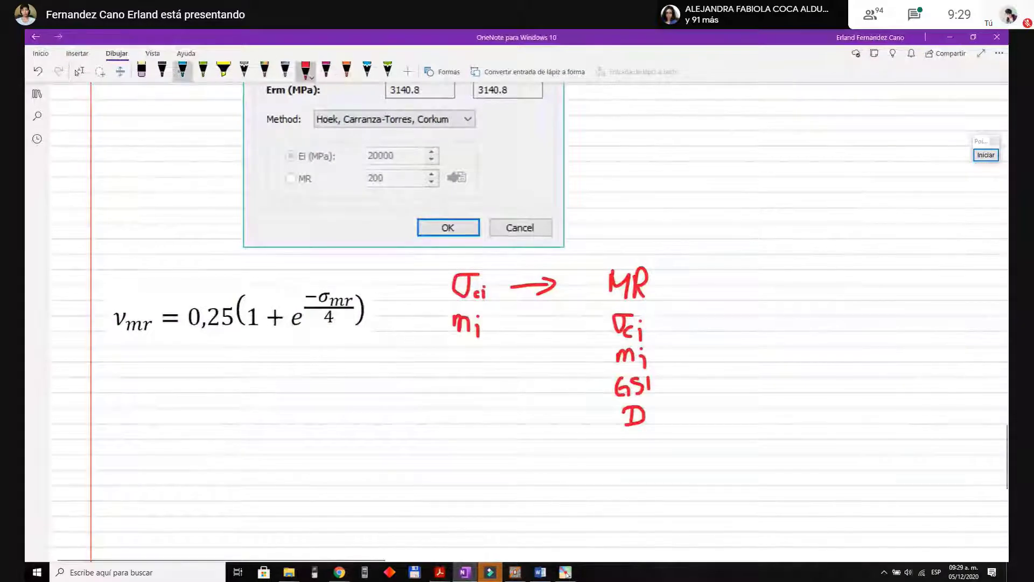
{"action": "mouse_move", "coordinate": [661, 318]}
{"action": "left_mouse_down"}
{"action": "mouse_move", "coordinate": [674, 345]}
{"action": "mouse_move", "coordinate": [666, 418]}
{"action": "left_mouse_up"}
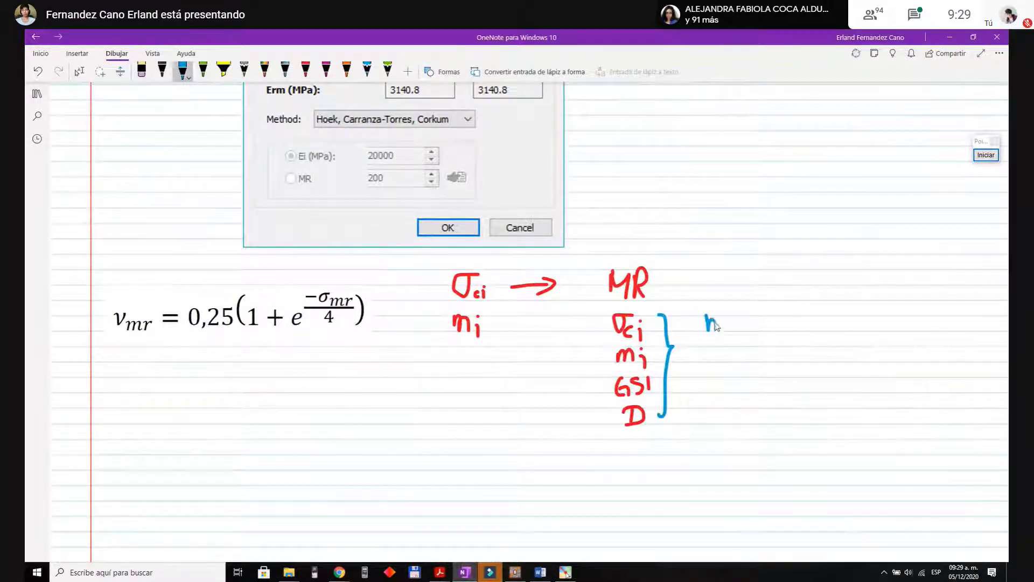
{"action": "left_click_drag", "start_coordinate": [714, 326], "coordinate": [742, 347]}
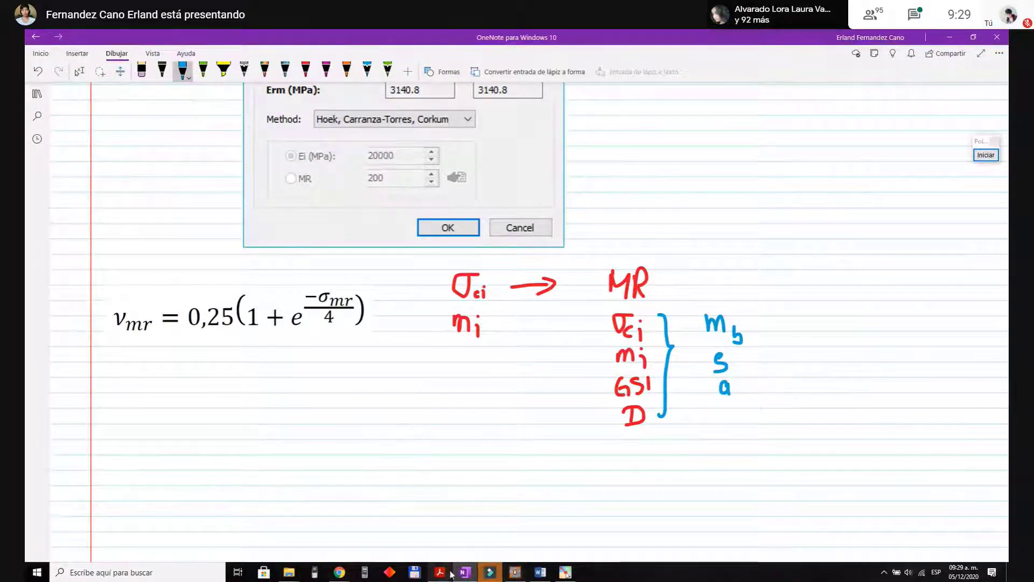
Step: Switch to Formulario Rocas.pdf in Adobe Acrobat Reader and capture the boxed generalized Hoek-Brown equation as a rectangular screen clipping
{"action": "mouse_move", "coordinate": [439, 571]}
{"action": "left_click", "coordinate": [117, 533]}
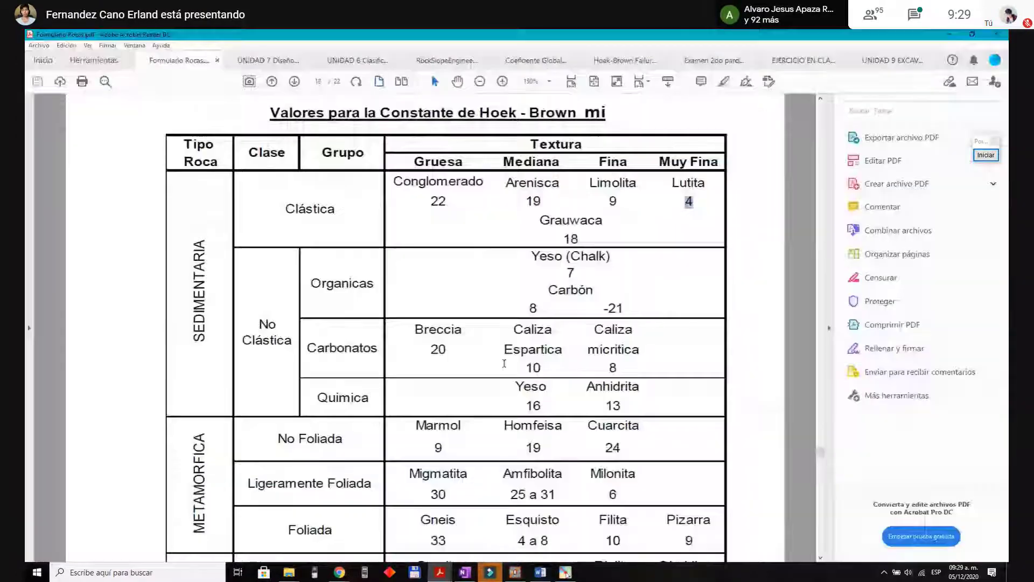
{"action": "scroll", "coordinate": [426, 323], "scroll_direction": "up", "scroll_amount": 10}
{"action": "scroll", "coordinate": [503, 360], "scroll_direction": "up", "scroll_amount": 8}
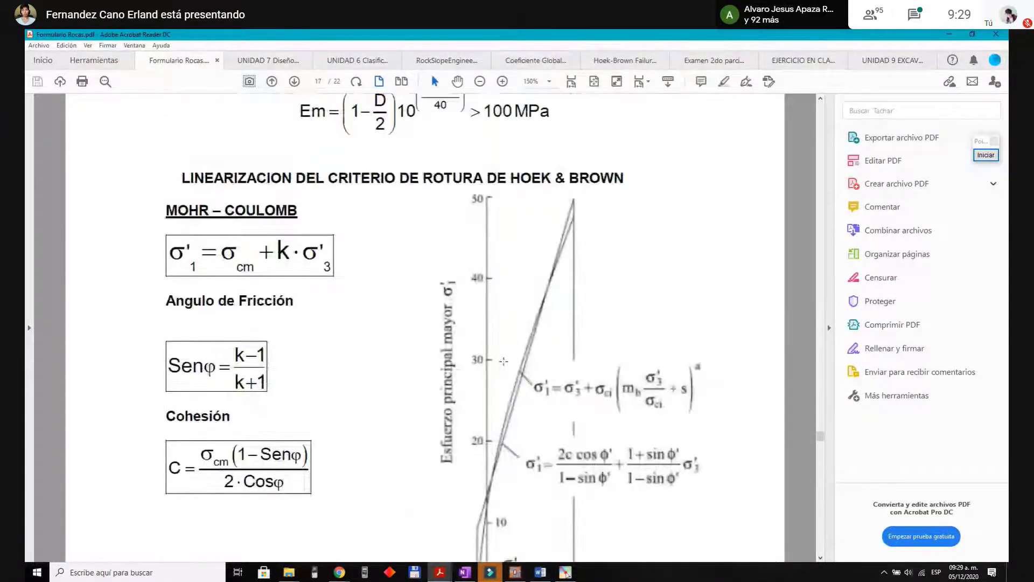
{"action": "scroll", "coordinate": [501, 361], "scroll_direction": "up", "scroll_amount": 10}
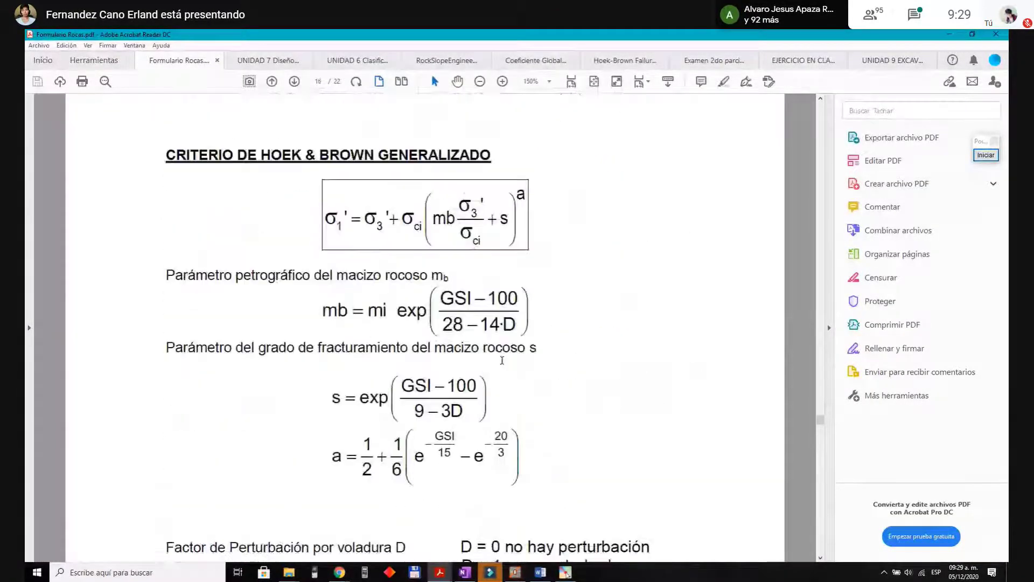
{"action": "scroll", "coordinate": [400, 333], "scroll_direction": "down", "scroll_amount": 1}
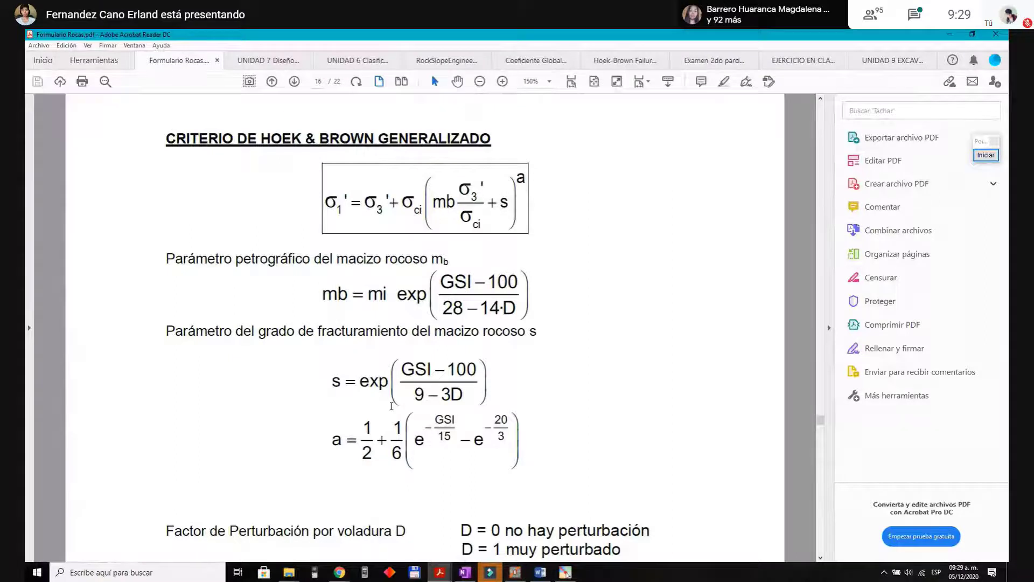
{"action": "left_click", "coordinate": [985, 156]}
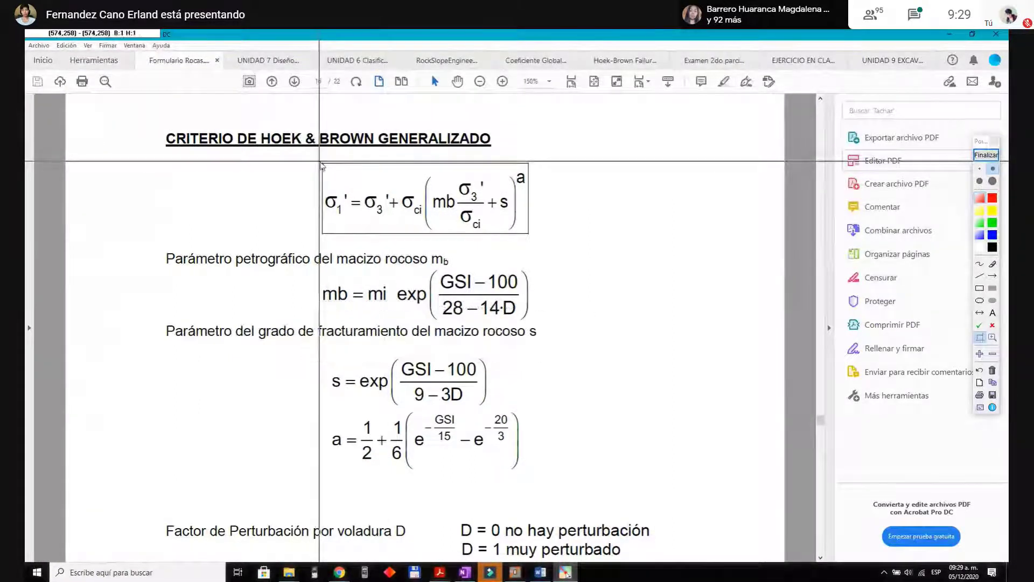
{"action": "left_click_drag", "start_coordinate": [319, 161], "coordinate": [531, 236]}
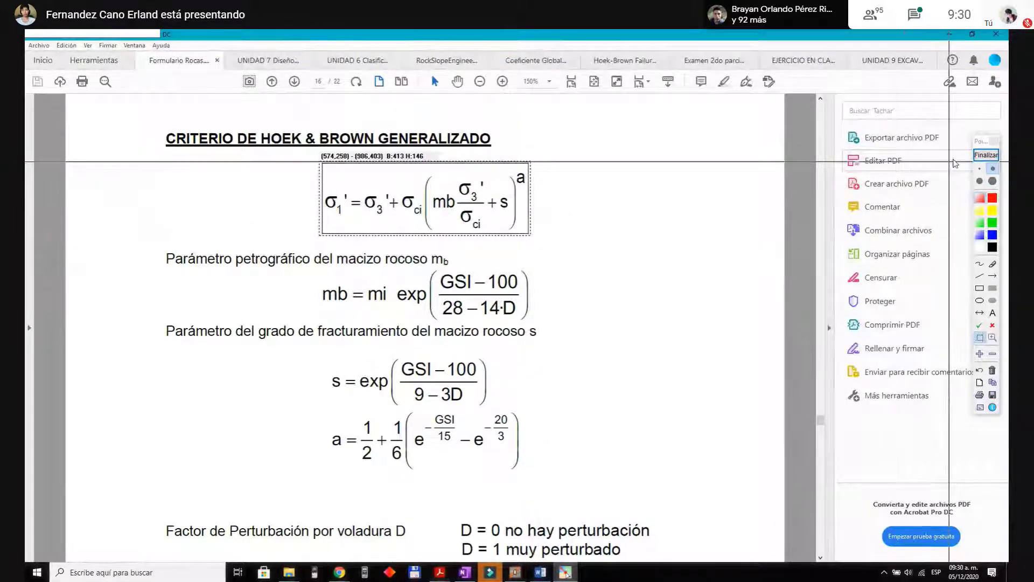
Step: Switch to OneNote, paste the captured Hoek-Brown equation below the Poisson's ratio formula, shrink it to about three-quarters size and move it up
{"action": "left_click", "coordinate": [464, 572]}
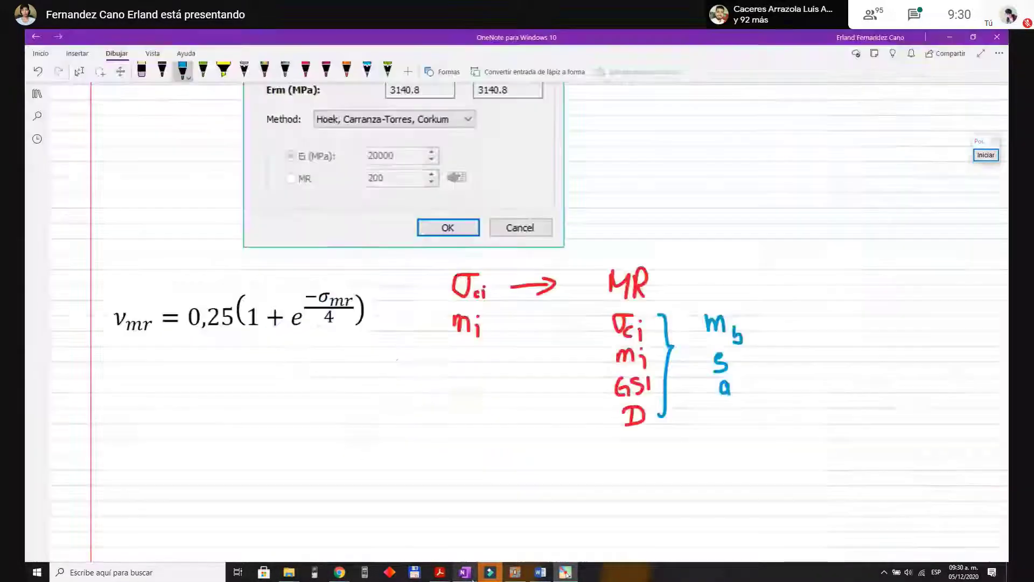
{"action": "scroll", "coordinate": [106, 227], "scroll_direction": "down", "scroll_amount": 3}
{"action": "key", "text": "Escape"}
{"action": "left_click", "coordinate": [109, 210]}
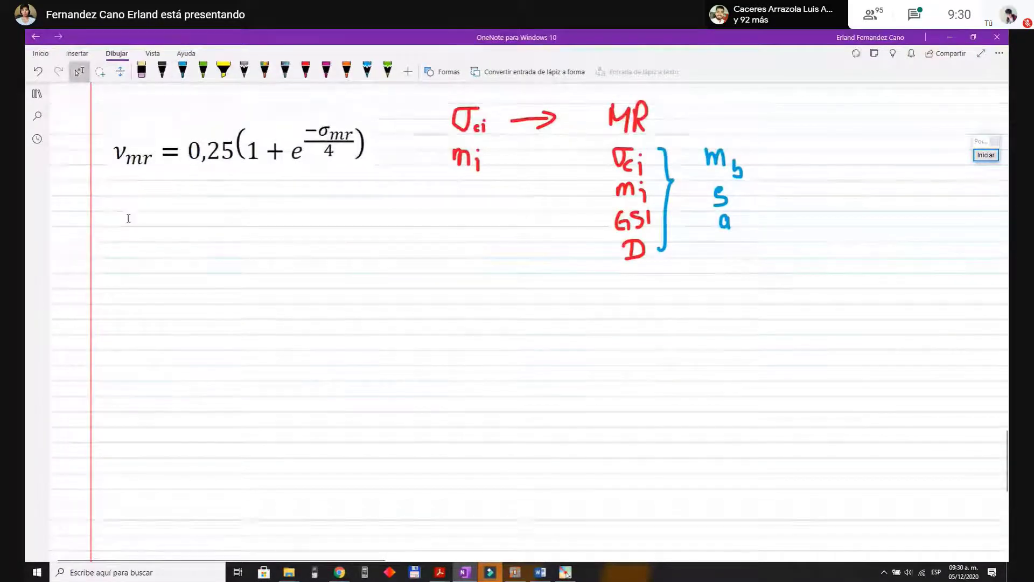
{"action": "key", "text": "ctrl+v"}
{"action": "left_click", "coordinate": [401, 325]}
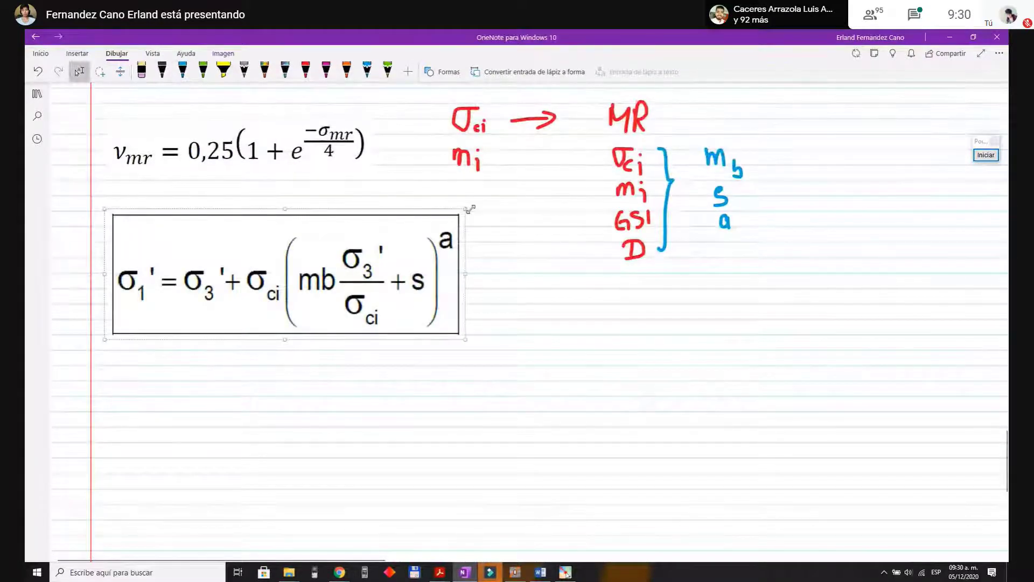
{"action": "left_click_drag", "start_coordinate": [470, 209], "coordinate": [251, 218]}
{"action": "left_click_drag", "start_coordinate": [330, 277], "coordinate": [392, 297]}
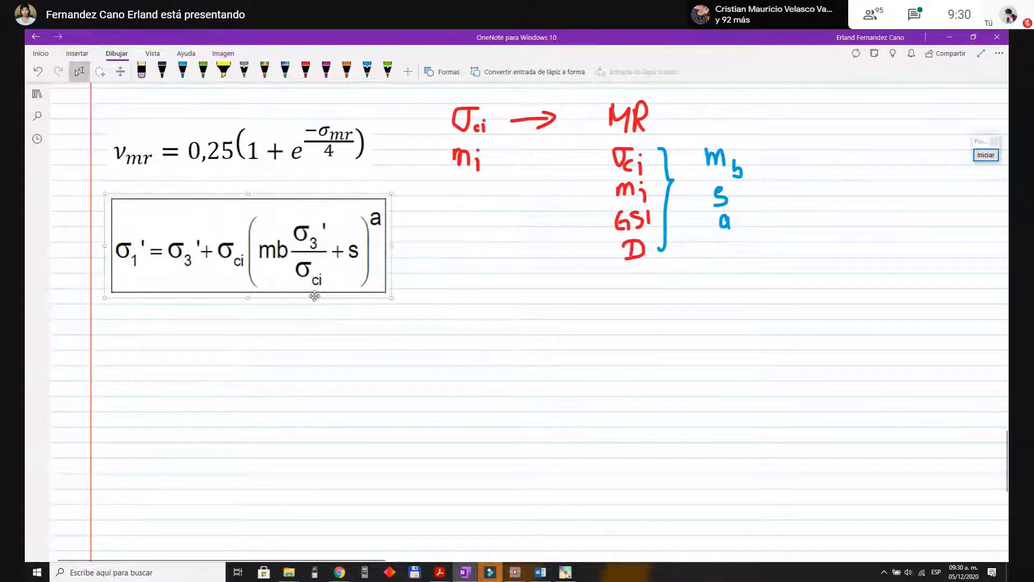
{"action": "left_click", "coordinate": [415, 262]}
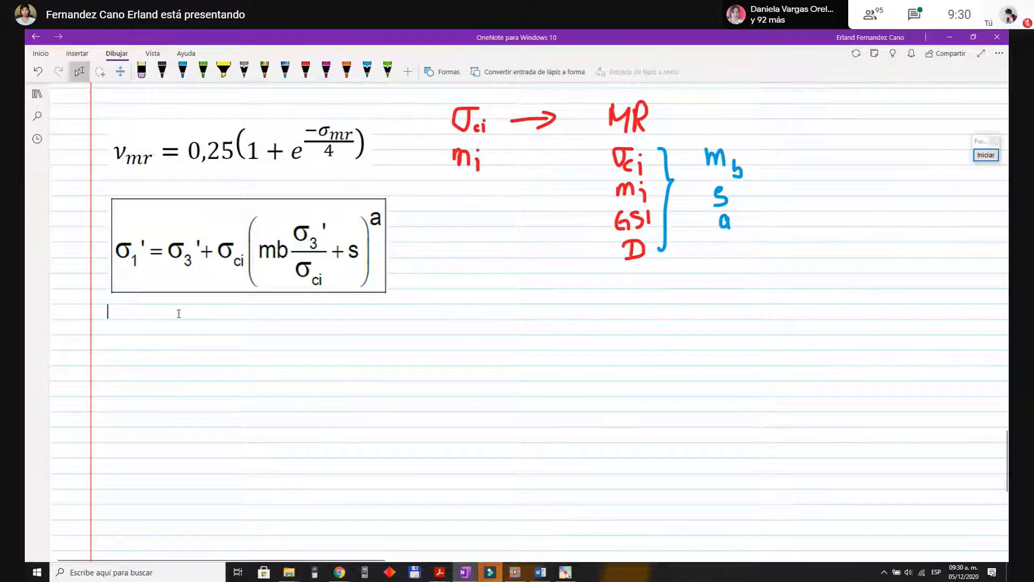
Step: Switch to Phase2, capture the Define Material Properties dialog for Material 1, and paste it into the OneNote page below the σ1' formula
{"action": "left_click", "coordinate": [515, 572]}
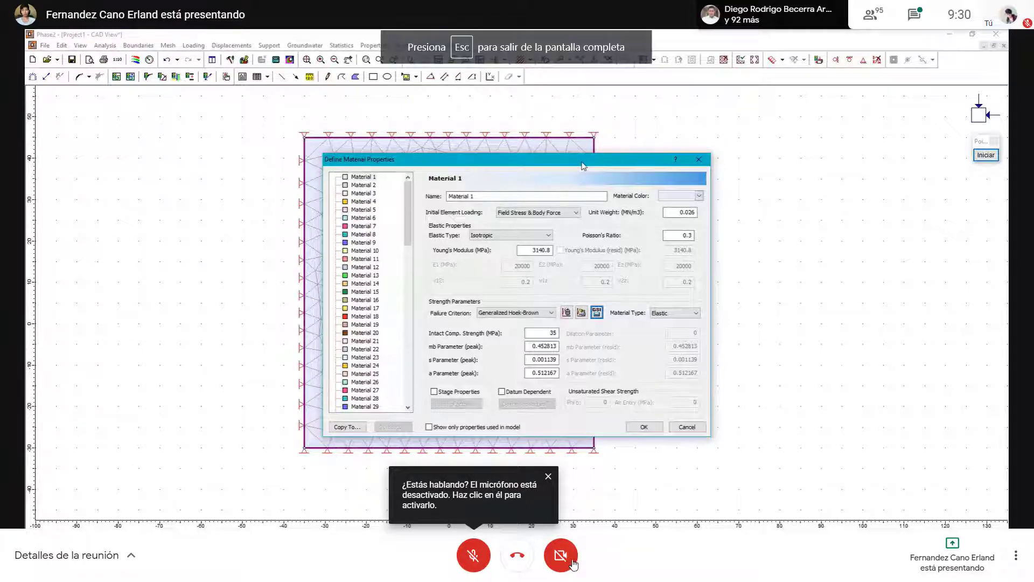
{"action": "left_click", "coordinate": [550, 477]}
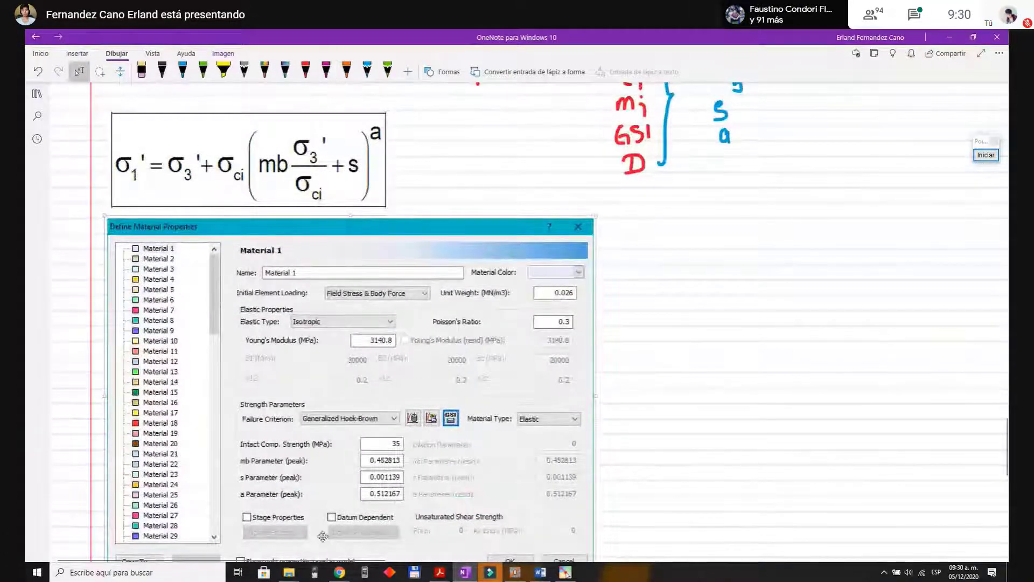
Step: Tick the mb, s and a peak parameters in the pasted dialog image with the orange pen
{"action": "scroll", "coordinate": [351, 75], "scroll_direction": "down", "scroll_amount": 1}
{"action": "left_click", "coordinate": [347, 70]}
{"action": "mouse_move", "coordinate": [315, 402]}
{"action": "left_mouse_down"}
{"action": "mouse_move", "coordinate": [324, 397]}
{"action": "mouse_move", "coordinate": [316, 432]}
{"action": "left_mouse_up"}
{"action": "scroll", "coordinate": [427, 402], "scroll_direction": "up", "scroll_amount": 2}
{"action": "scroll", "coordinate": [428, 403], "scroll_direction": "down", "scroll_amount": 2}
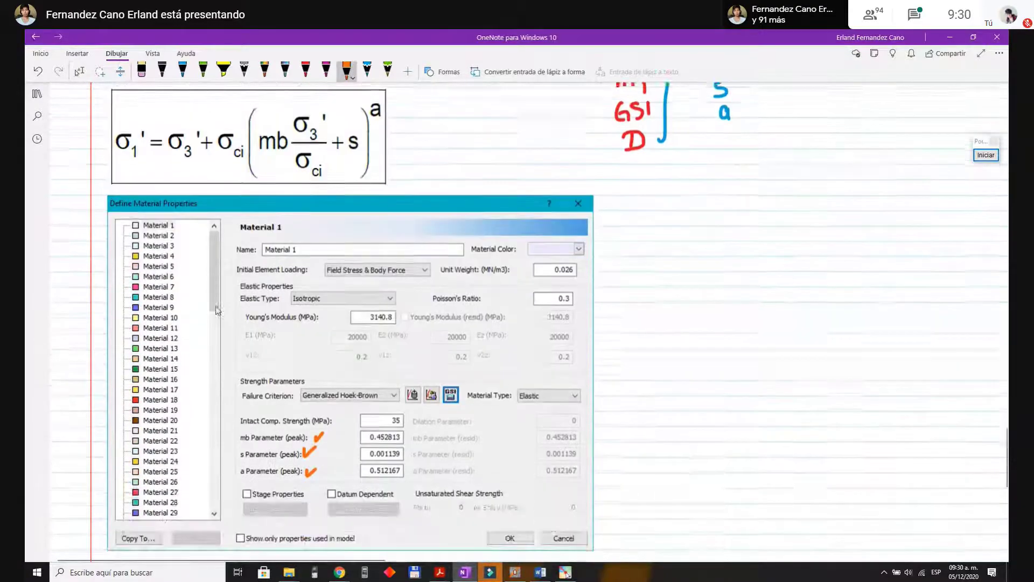
Step: Handwrite "σ1 = σ3 + 35" in orange beside the dialog image and add a tall opening parenthesis
{"action": "scroll", "coordinate": [160, 289], "scroll_direction": "up", "scroll_amount": 2}
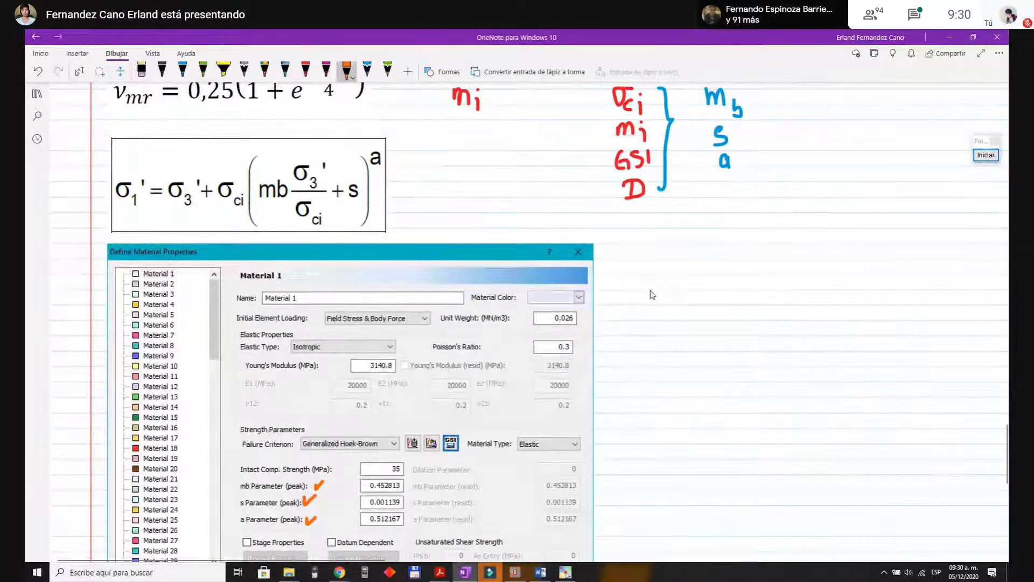
{"action": "mouse_move", "coordinate": [650, 281]}
{"action": "left_mouse_down"}
{"action": "mouse_move", "coordinate": [661, 314]}
{"action": "mouse_move", "coordinate": [718, 273]}
{"action": "mouse_move", "coordinate": [724, 303]}
{"action": "mouse_move", "coordinate": [707, 305]}
{"action": "mouse_move", "coordinate": [777, 295]}
{"action": "left_mouse_up"}
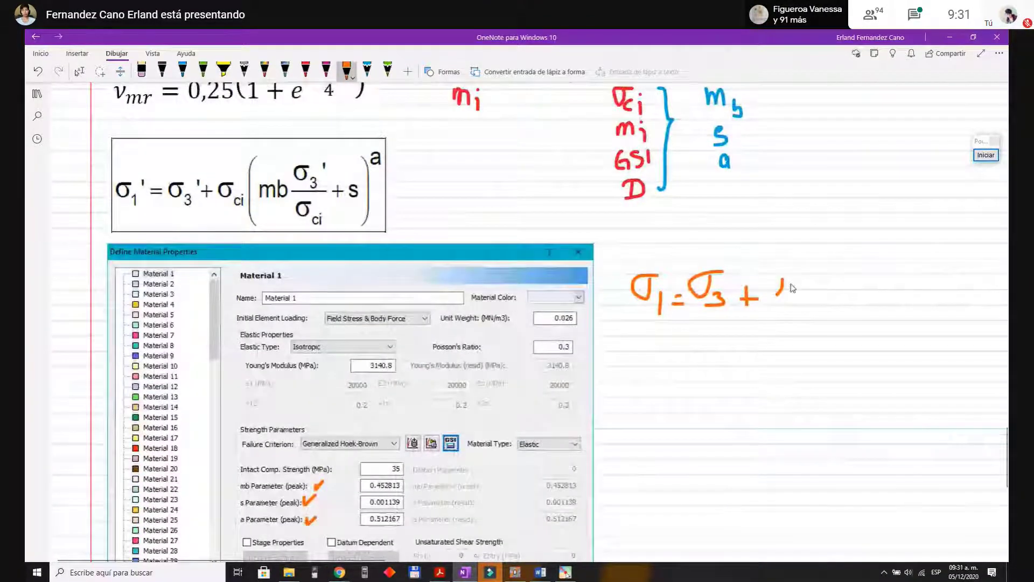
{"action": "mouse_move", "coordinate": [767, 274]}
{"action": "left_mouse_down"}
{"action": "mouse_move", "coordinate": [771, 296]}
{"action": "mouse_move", "coordinate": [787, 285]}
{"action": "mouse_move", "coordinate": [783, 297]}
{"action": "left_mouse_up"}
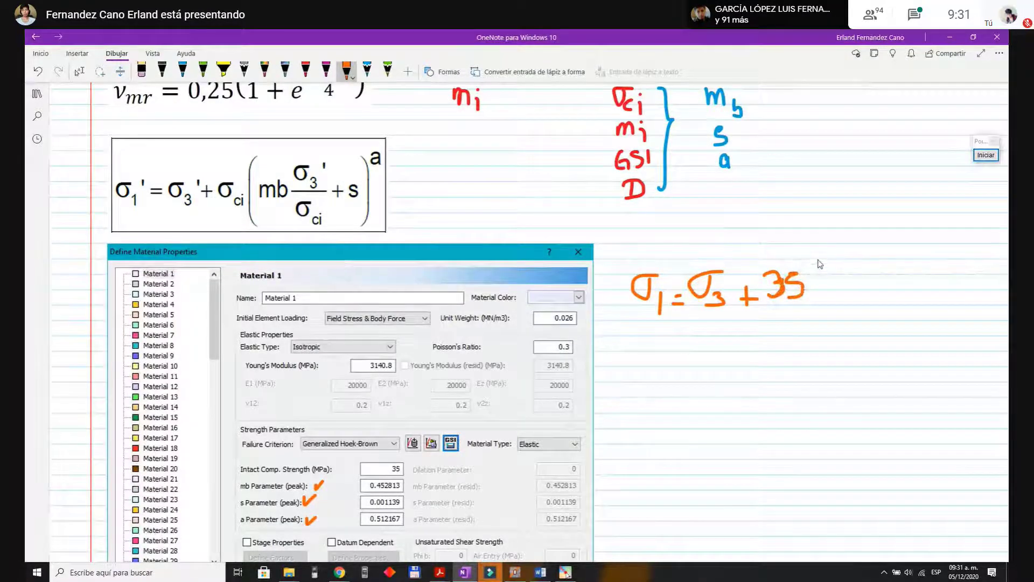
{"action": "left_click_drag", "start_coordinate": [819, 261], "coordinate": [819, 376]}
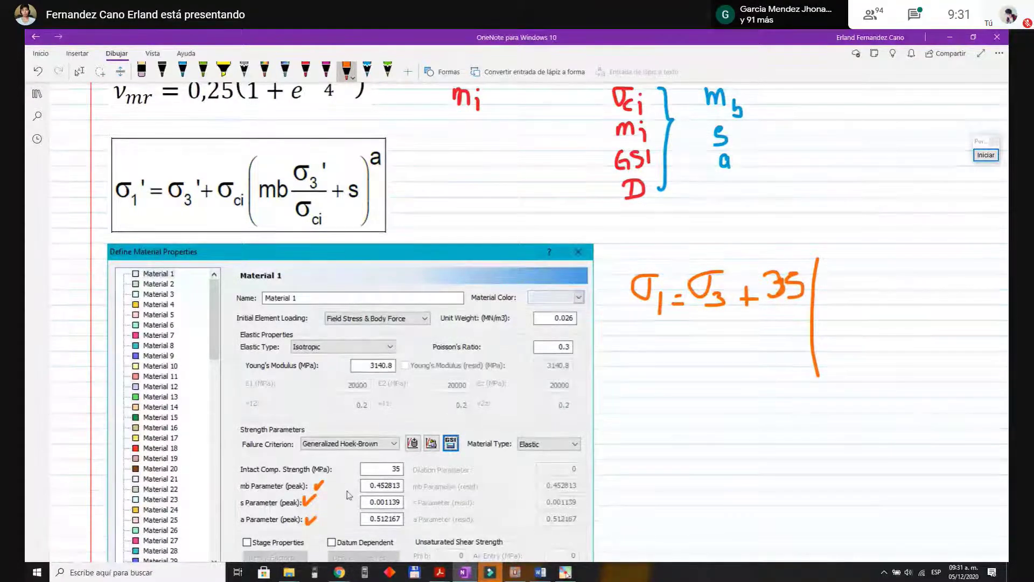
Step: Continue the orange equation inside the parenthesis with 0,453, the fraction σ3 over 35, and a plus sign
{"action": "scroll", "coordinate": [338, 444], "scroll_direction": "up", "scroll_amount": 1}
{"action": "scroll", "coordinate": [337, 443], "scroll_direction": "down", "scroll_amount": 1}
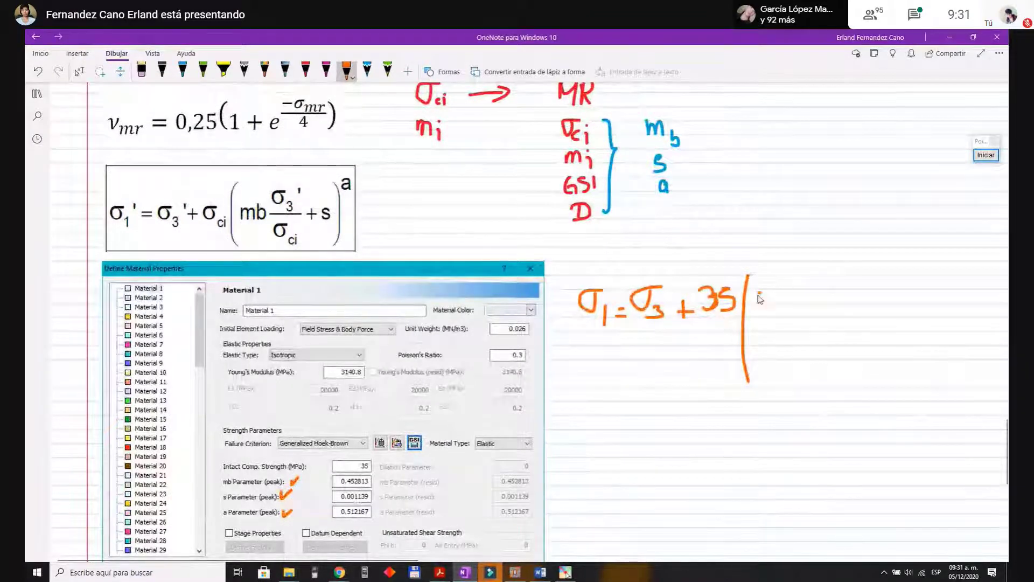
{"action": "mouse_move", "coordinate": [760, 294]}
{"action": "left_mouse_down"}
{"action": "mouse_move", "coordinate": [780, 322]}
{"action": "mouse_move", "coordinate": [809, 289]}
{"action": "mouse_move", "coordinate": [807, 311]}
{"action": "left_mouse_up"}
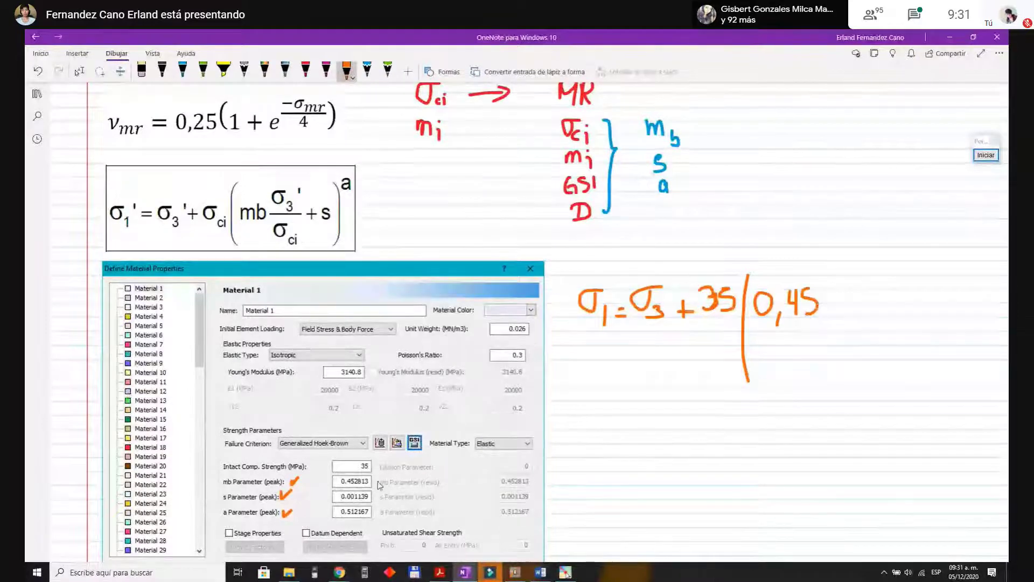
{"action": "mouse_move", "coordinate": [846, 308]}
{"action": "left_mouse_down"}
{"action": "mouse_move", "coordinate": [830, 309]}
{"action": "mouse_move", "coordinate": [920, 315]}
{"action": "left_mouse_up"}
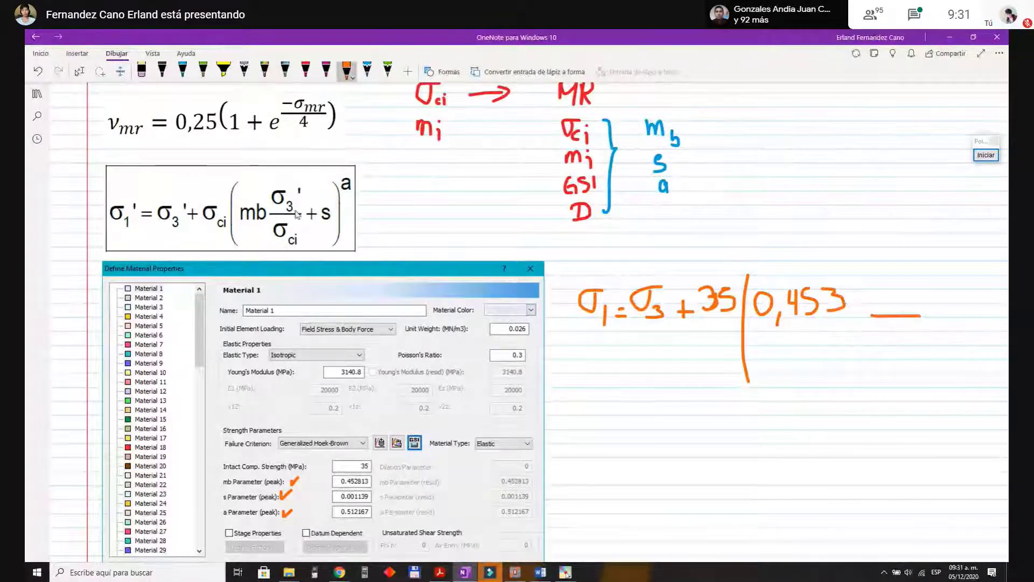
{"action": "mouse_move", "coordinate": [875, 268]}
{"action": "left_mouse_down"}
{"action": "mouse_move", "coordinate": [909, 270]}
{"action": "mouse_move", "coordinate": [905, 295]}
{"action": "left_mouse_up"}
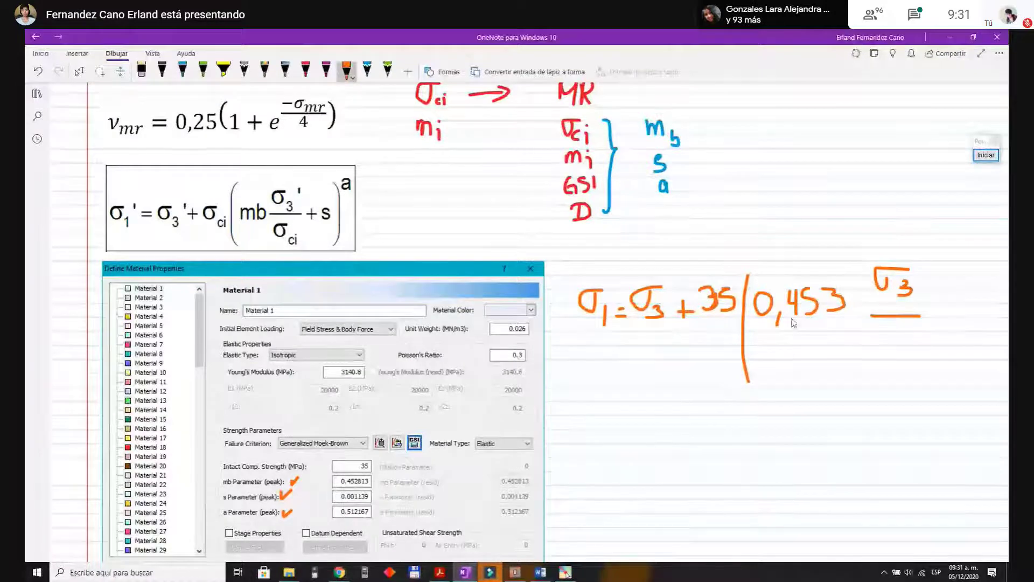
{"action": "mouse_move", "coordinate": [890, 341]}
{"action": "left_mouse_down"}
{"action": "mouse_move", "coordinate": [918, 334]}
{"action": "mouse_move", "coordinate": [916, 357]}
{"action": "left_mouse_up"}
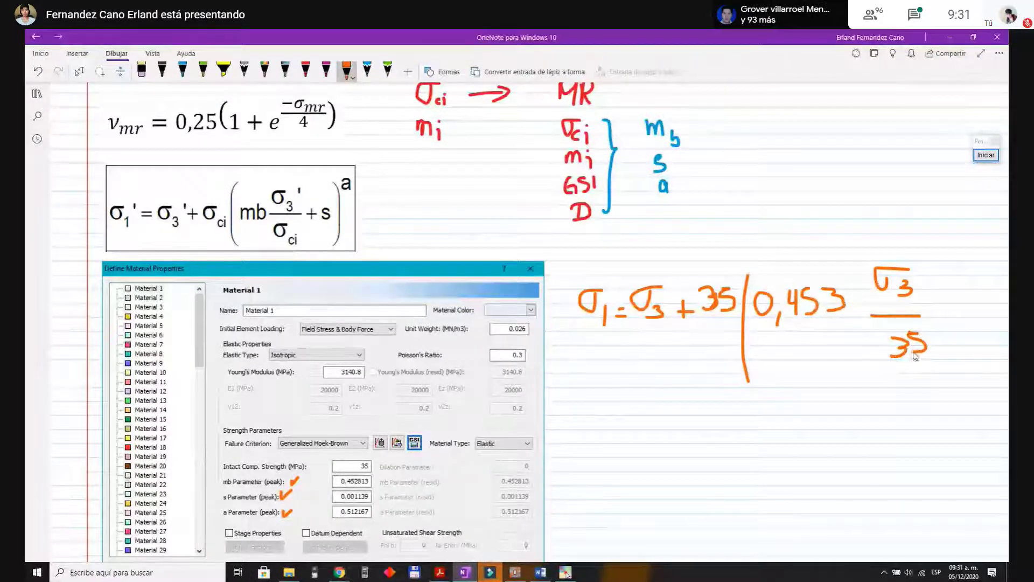
{"action": "left_click_drag", "start_coordinate": [932, 315], "coordinate": [948, 315]}
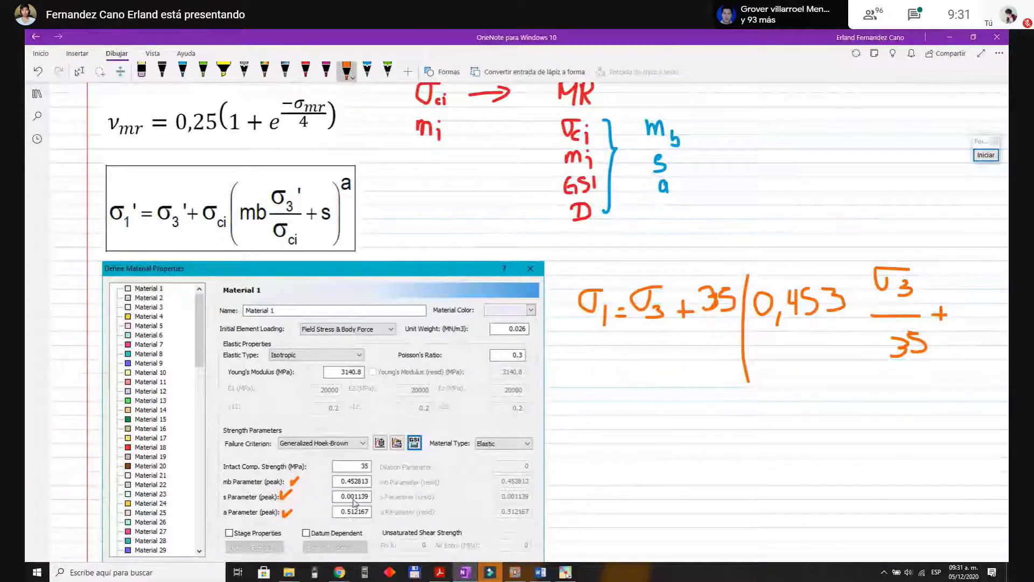
Step: Complete the orange equation with 0,0011, a closing parenthesis and the exponent 0,512
{"action": "scroll", "coordinate": [250, 338], "scroll_direction": "down", "scroll_amount": 3}
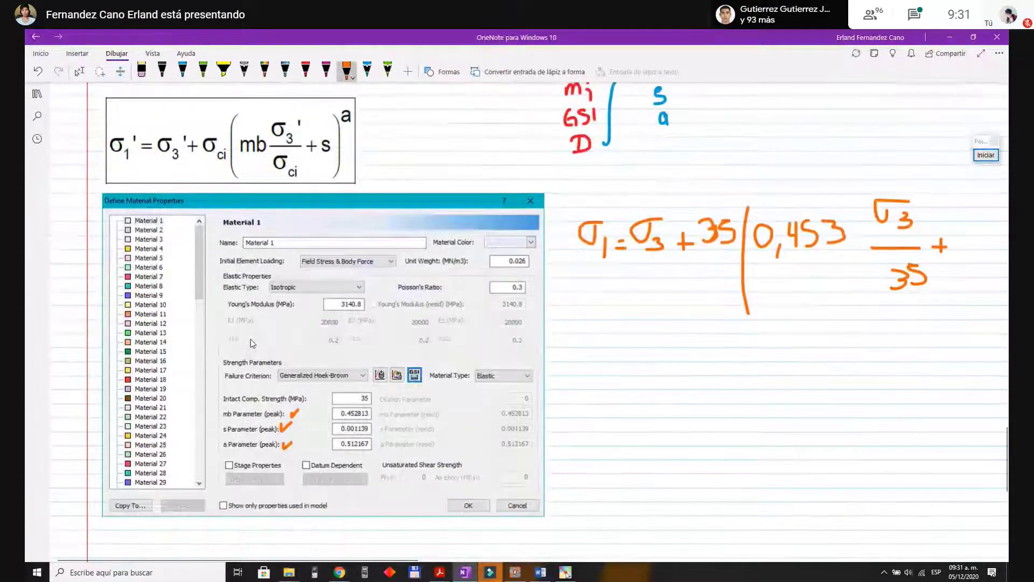
{"action": "scroll", "coordinate": [899, 244], "scroll_direction": "up", "scroll_amount": 3}
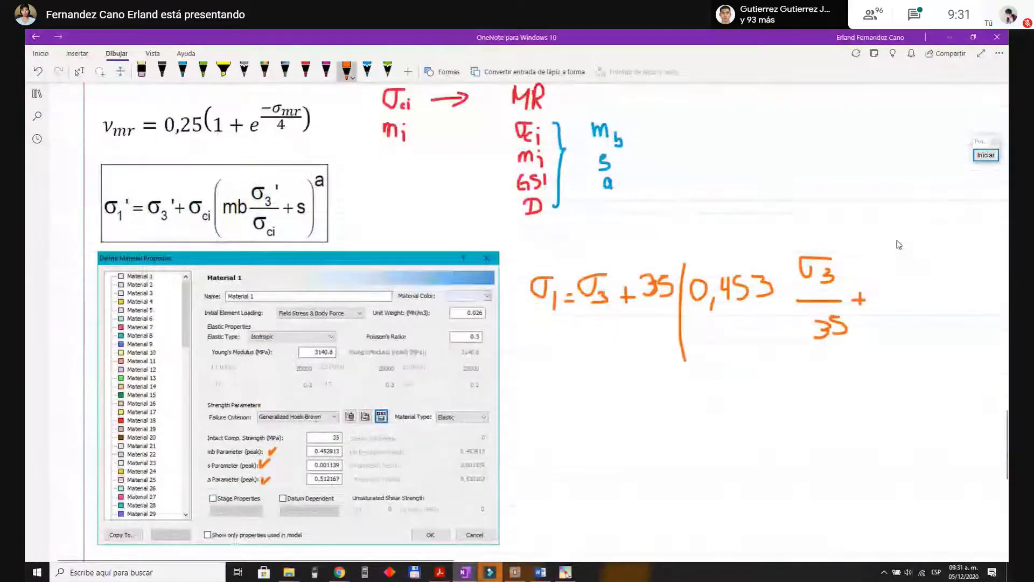
{"action": "mouse_move", "coordinate": [892, 312]}
{"action": "left_mouse_down"}
{"action": "mouse_move", "coordinate": [896, 325]}
{"action": "mouse_move", "coordinate": [905, 308]}
{"action": "mouse_move", "coordinate": [908, 334]}
{"action": "mouse_move", "coordinate": [931, 312]}
{"action": "mouse_move", "coordinate": [934, 330]}
{"action": "mouse_move", "coordinate": [943, 311]}
{"action": "mouse_move", "coordinate": [951, 327]}
{"action": "mouse_move", "coordinate": [959, 322]}
{"action": "left_mouse_up"}
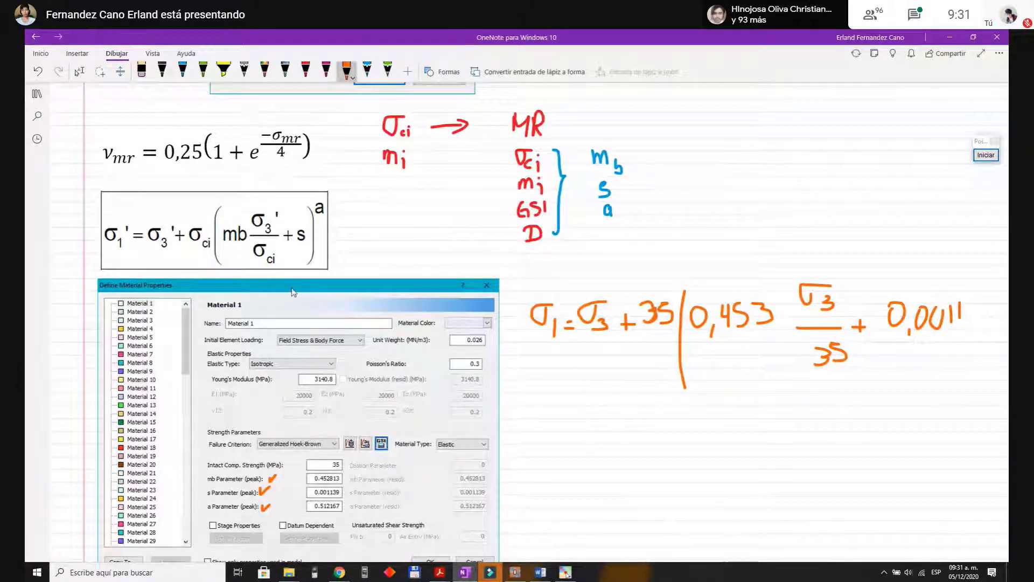
{"action": "left_click_drag", "start_coordinate": [961, 274], "coordinate": [937, 384]}
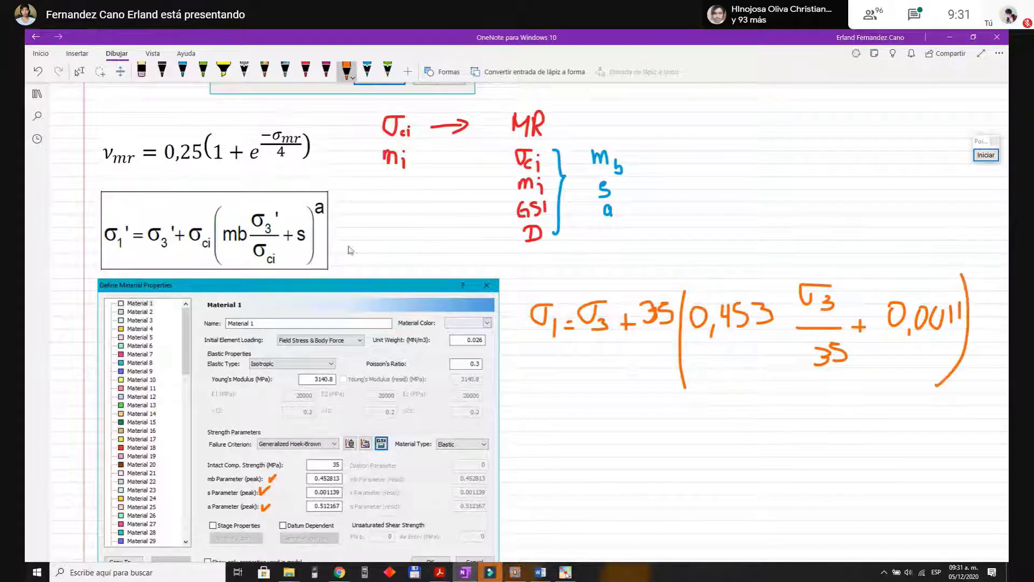
{"action": "scroll", "coordinate": [321, 221], "scroll_direction": "down", "scroll_amount": 3}
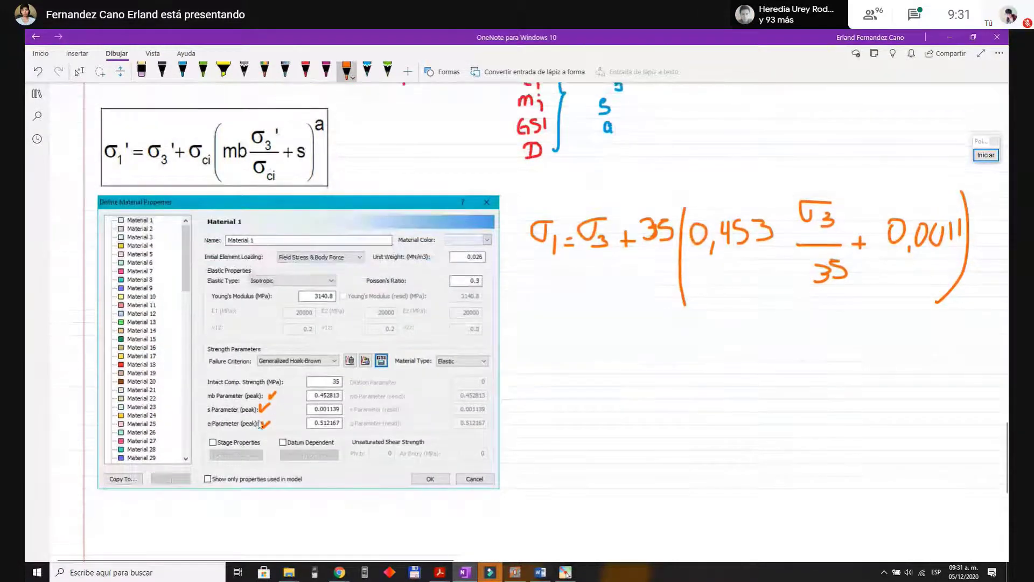
{"action": "scroll", "coordinate": [404, 437], "scroll_direction": "up", "scroll_amount": 4}
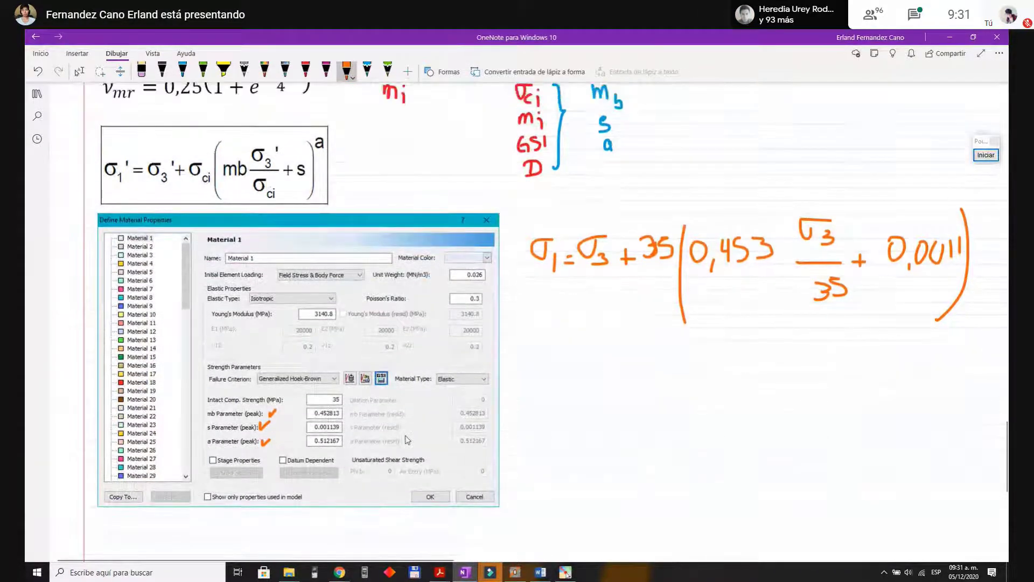
{"action": "scroll", "coordinate": [744, 253], "scroll_direction": "down", "scroll_amount": 1}
{"action": "scroll", "coordinate": [744, 252], "scroll_direction": "right", "scroll_amount": 2}
{"action": "mouse_move", "coordinate": [895, 256]}
{"action": "left_mouse_down"}
{"action": "mouse_move", "coordinate": [914, 269]}
{"action": "mouse_move", "coordinate": [927, 258]}
{"action": "left_mouse_up"}
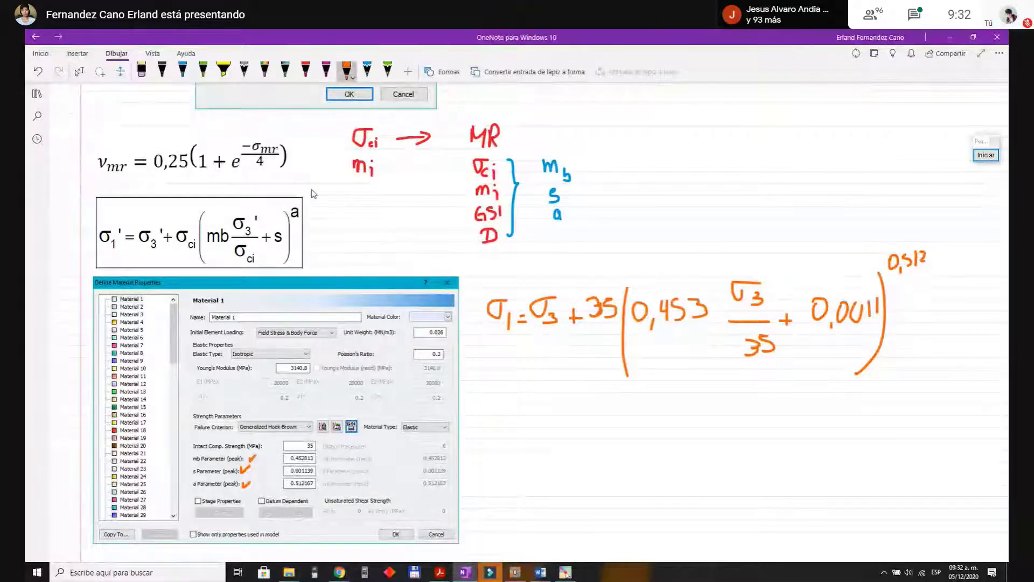
Step: With the blue pen, write σmr below the orange equation and the inequality σci > σmr beside the mb, s, a list
{"action": "left_click", "coordinate": [182, 69]}
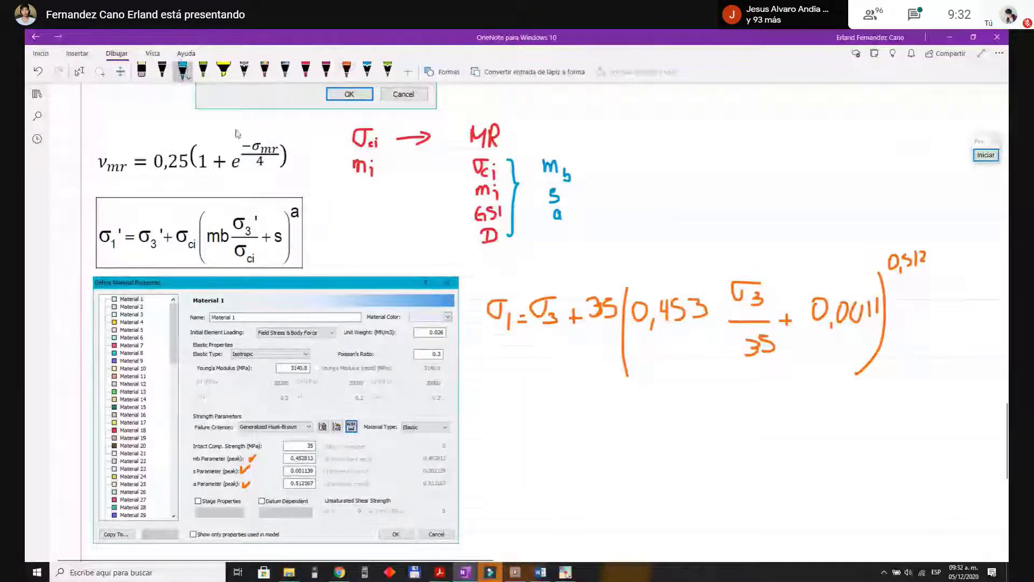
{"action": "mouse_move", "coordinate": [501, 383]}
{"action": "left_mouse_down"}
{"action": "mouse_move", "coordinate": [485, 405]}
{"action": "mouse_move", "coordinate": [522, 381]}
{"action": "mouse_move", "coordinate": [518, 402]}
{"action": "mouse_move", "coordinate": [534, 404]}
{"action": "left_mouse_up"}
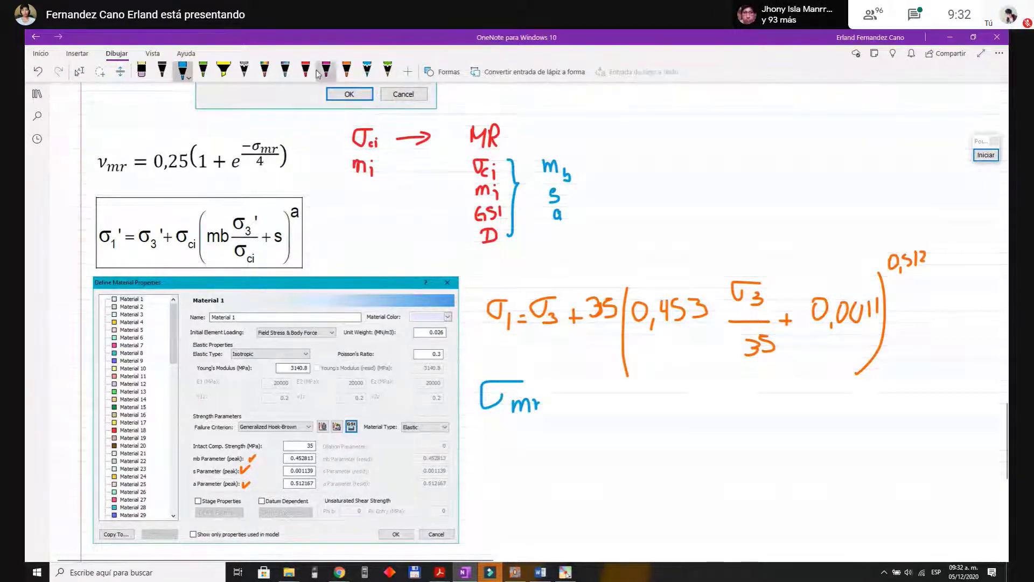
{"action": "mouse_move", "coordinate": [653, 145]}
{"action": "left_mouse_down"}
{"action": "mouse_move", "coordinate": [666, 170]}
{"action": "mouse_move", "coordinate": [666, 154]}
{"action": "mouse_move", "coordinate": [687, 168]}
{"action": "mouse_move", "coordinate": [735, 144]}
{"action": "mouse_move", "coordinate": [740, 169]}
{"action": "mouse_move", "coordinate": [765, 156]}
{"action": "left_mouse_up"}
{"action": "key", "text": "ctrl+z"}
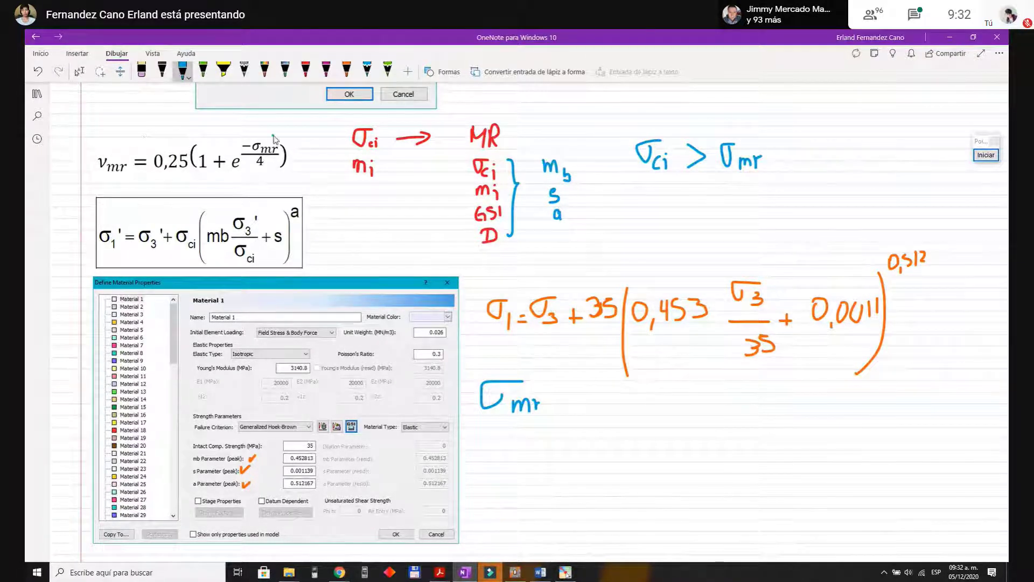
Step: Mark the typed Poisson's ratio formula in blue with a tick at σmr and a bracketing underline around νmr
{"action": "left_click_drag", "start_coordinate": [273, 139], "coordinate": [294, 123]}
{"action": "mouse_move", "coordinate": [107, 154]}
{"action": "left_mouse_down"}
{"action": "mouse_move", "coordinate": [94, 168]}
{"action": "mouse_move", "coordinate": [127, 171]}
{"action": "left_mouse_up"}
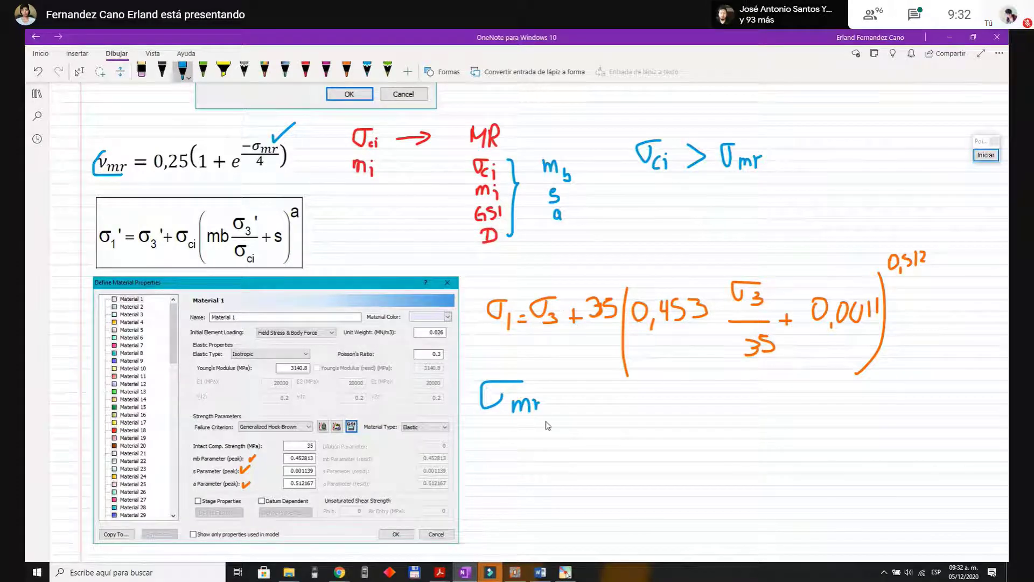
Step: Extend the blue σmr line with the condition "; σ3 = 0 ⇒ σ1 = σmr"
{"action": "left_click_drag", "start_coordinate": [565, 408], "coordinate": [565, 420]}
{"action": "left_click", "coordinate": [564, 399]}
{"action": "mouse_move", "coordinate": [616, 393]}
{"action": "left_mouse_down"}
{"action": "mouse_move", "coordinate": [607, 387]}
{"action": "mouse_move", "coordinate": [626, 386]}
{"action": "mouse_move", "coordinate": [645, 411]}
{"action": "mouse_move", "coordinate": [662, 398]}
{"action": "mouse_move", "coordinate": [647, 416]}
{"action": "mouse_move", "coordinate": [715, 399]}
{"action": "mouse_move", "coordinate": [707, 412]}
{"action": "left_mouse_up"}
{"action": "mouse_move", "coordinate": [756, 396]}
{"action": "left_mouse_down"}
{"action": "mouse_move", "coordinate": [762, 410]}
{"action": "mouse_move", "coordinate": [782, 411]}
{"action": "mouse_move", "coordinate": [798, 391]}
{"action": "mouse_move", "coordinate": [801, 415]}
{"action": "mouse_move", "coordinate": [827, 402]}
{"action": "left_mouse_up"}
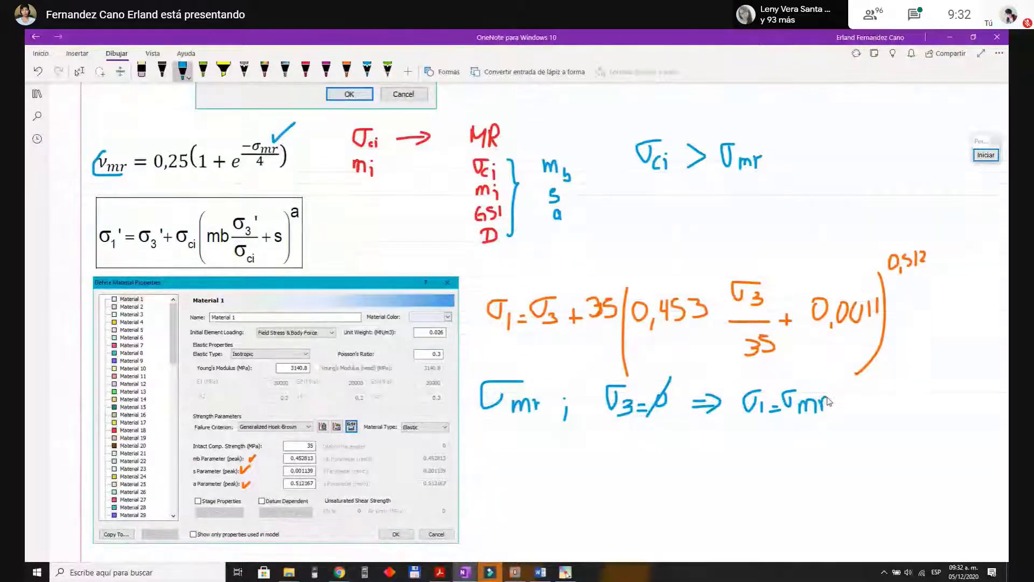
Step: Cross out both σ3 terms in the orange equation with arrows to 0, and strike through the whole 0,453·σ3/35 product
{"action": "left_click_drag", "start_coordinate": [526, 334], "coordinate": [575, 273]}
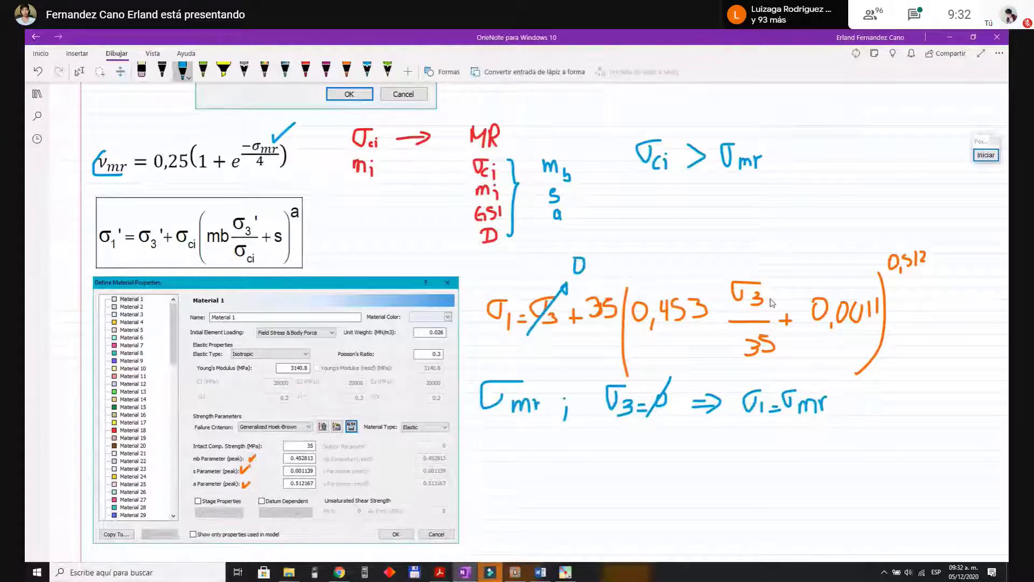
{"action": "left_click_drag", "start_coordinate": [728, 328], "coordinate": [768, 261]}
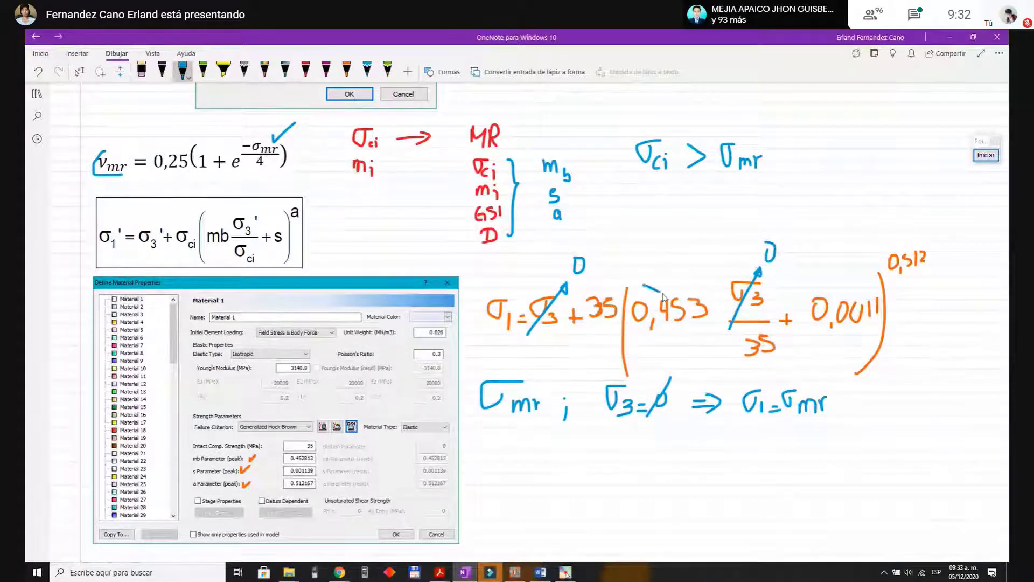
{"action": "left_click_drag", "start_coordinate": [664, 297], "coordinate": [813, 371]}
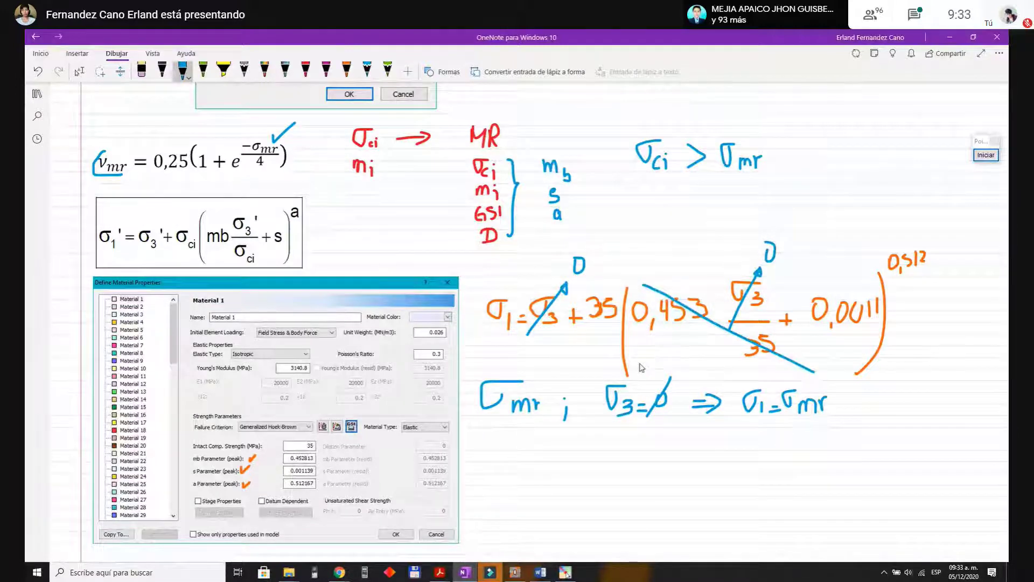
Step: Write the reduced equation σ1 = σmr = 35(0,0011)^0,512 in blue below the σ3 = 0 condition
{"action": "scroll", "coordinate": [496, 387], "scroll_direction": "down", "scroll_amount": 3}
{"action": "mouse_move", "coordinate": [493, 379]}
{"action": "left_mouse_down"}
{"action": "mouse_move", "coordinate": [532, 378]}
{"action": "mouse_move", "coordinate": [523, 408]}
{"action": "mouse_move", "coordinate": [522, 395]}
{"action": "mouse_move", "coordinate": [565, 391]}
{"action": "left_mouse_up"}
{"action": "mouse_move", "coordinate": [549, 375]}
{"action": "left_mouse_down"}
{"action": "mouse_move", "coordinate": [570, 374]}
{"action": "mouse_move", "coordinate": [586, 412]}
{"action": "mouse_move", "coordinate": [652, 393]}
{"action": "left_mouse_up"}
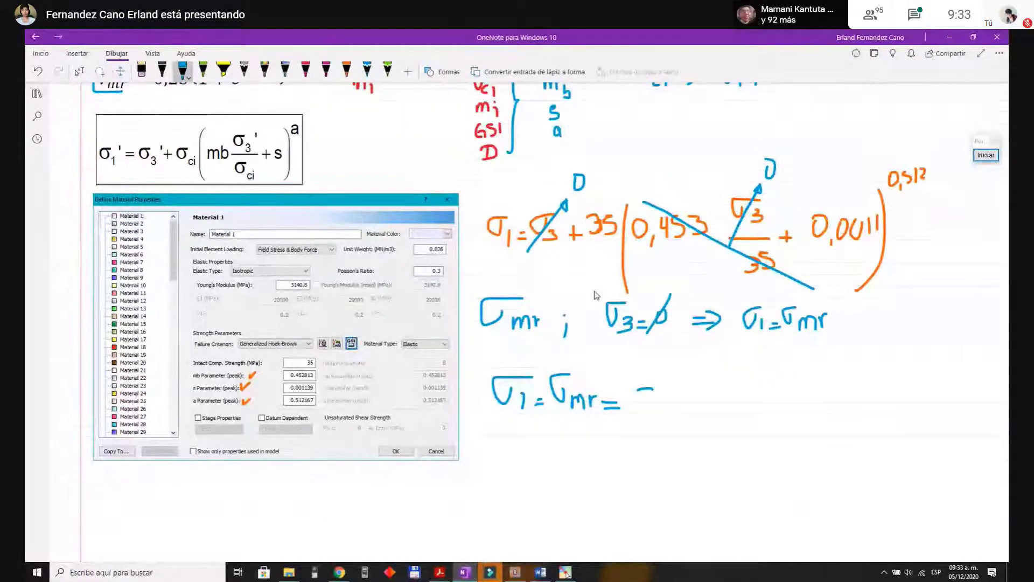
{"action": "mouse_move", "coordinate": [653, 390]}
{"action": "left_mouse_down"}
{"action": "mouse_move", "coordinate": [639, 412]}
{"action": "mouse_move", "coordinate": [671, 391]}
{"action": "mouse_move", "coordinate": [667, 412]}
{"action": "left_mouse_up"}
{"action": "mouse_move", "coordinate": [694, 380]}
{"action": "left_mouse_down"}
{"action": "mouse_move", "coordinate": [693, 423]}
{"action": "mouse_move", "coordinate": [709, 392]}
{"action": "mouse_move", "coordinate": [717, 419]}
{"action": "left_mouse_up"}
{"action": "left_click_drag", "start_coordinate": [733, 390], "coordinate": [766, 414]}
{"action": "left_click_drag", "start_coordinate": [771, 371], "coordinate": [777, 432]}
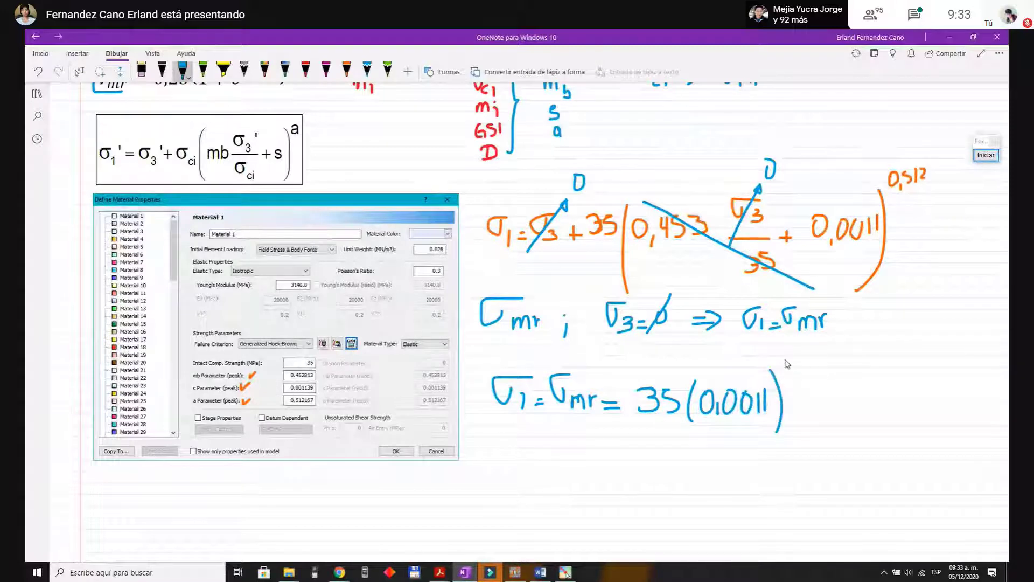
{"action": "left_click_drag", "start_coordinate": [789, 354], "coordinate": [787, 356]}
{"action": "mouse_move", "coordinate": [802, 368]}
{"action": "left_mouse_down"}
{"action": "mouse_move", "coordinate": [800, 377]}
{"action": "mouse_move", "coordinate": [807, 363]}
{"action": "left_mouse_up"}
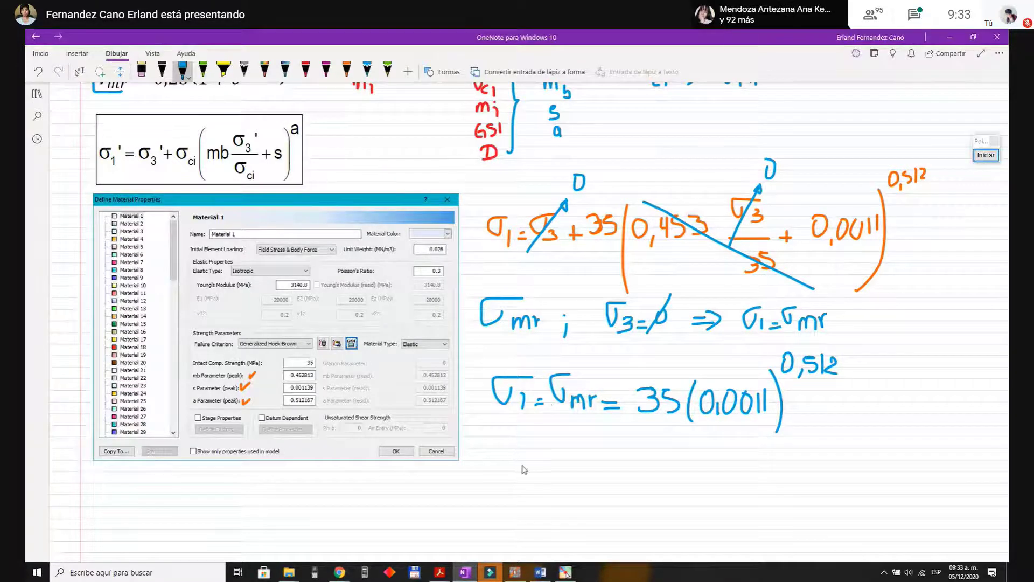
Step: Write the general expression σmr = σci × s^a in blue below the reduced numeric equation
{"action": "left_click_drag", "start_coordinate": [509, 457], "coordinate": [526, 454]}
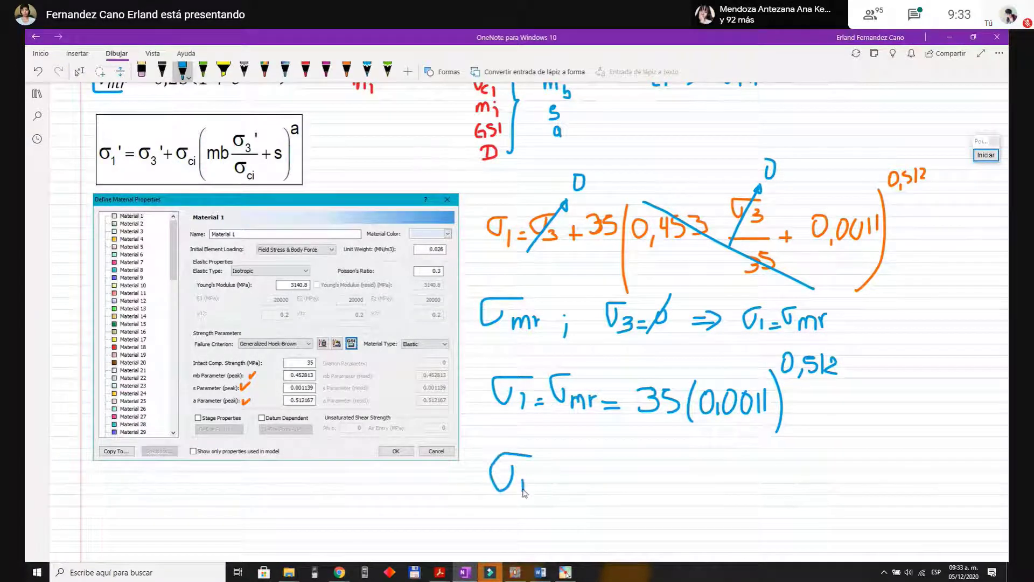
{"action": "mouse_move", "coordinate": [523, 491]}
{"action": "left_mouse_down"}
{"action": "mouse_move", "coordinate": [566, 491]}
{"action": "mouse_move", "coordinate": [595, 472]}
{"action": "mouse_move", "coordinate": [591, 487]}
{"action": "mouse_move", "coordinate": [605, 469]}
{"action": "left_mouse_up"}
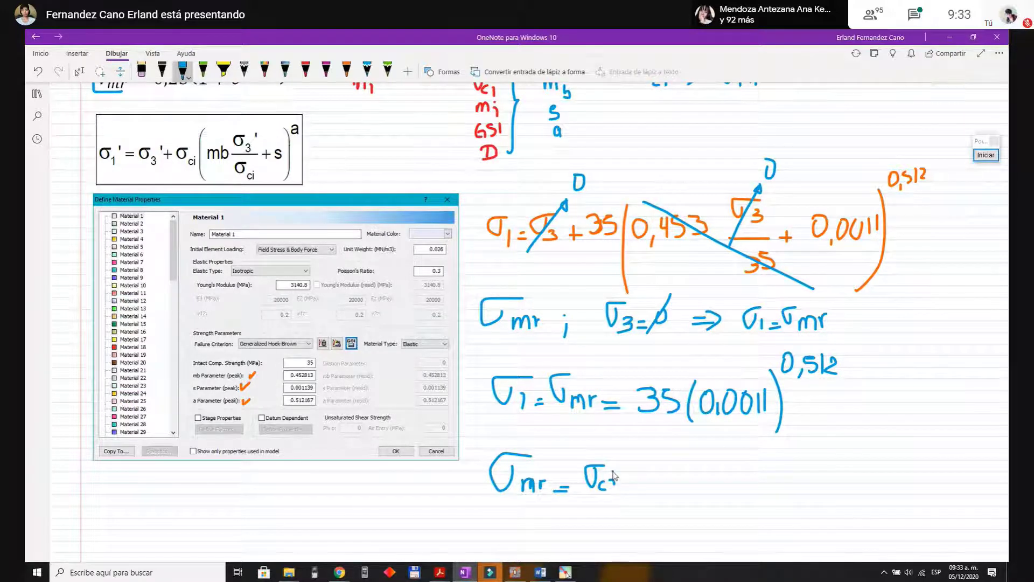
{"action": "mouse_move", "coordinate": [617, 487]}
{"action": "left_mouse_down"}
{"action": "mouse_move", "coordinate": [641, 474]}
{"action": "mouse_move", "coordinate": [649, 487]}
{"action": "mouse_move", "coordinate": [636, 491]}
{"action": "left_mouse_up"}
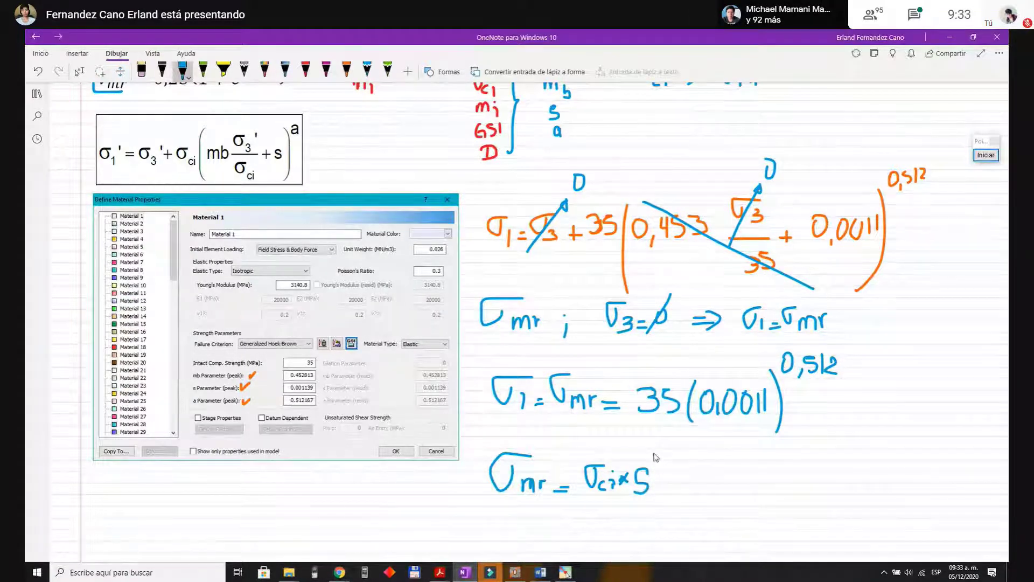
{"action": "left_click_drag", "start_coordinate": [656, 454], "coordinate": [658, 462]}
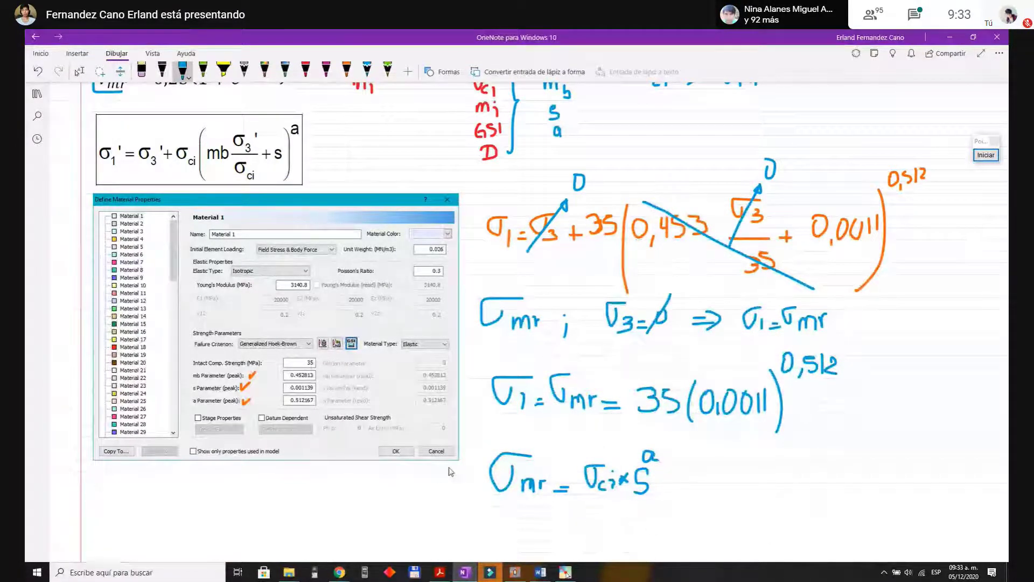
Step: Frame the σmr = σci × s^a expression with a blue line along its left side and underneath
{"action": "mouse_move", "coordinate": [474, 460]}
{"action": "left_mouse_down"}
{"action": "mouse_move", "coordinate": [472, 505]}
{"action": "mouse_move", "coordinate": [681, 507]}
{"action": "left_mouse_up"}
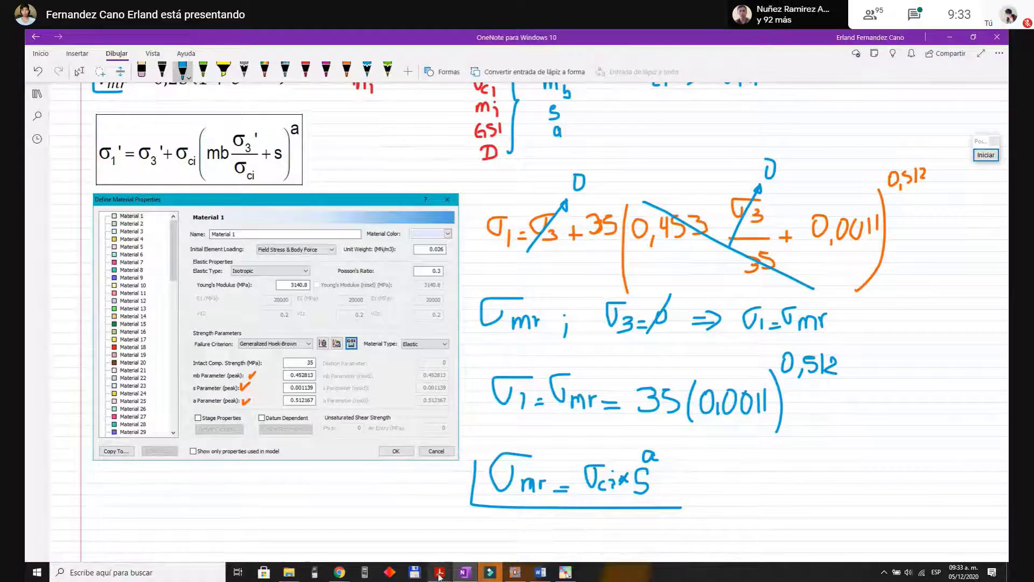
Step: Switch to Acrobat Reader and find the table of empirical rock mass strength formulas in the UNIDAD 6 PDF
{"action": "mouse_move", "coordinate": [439, 576]}
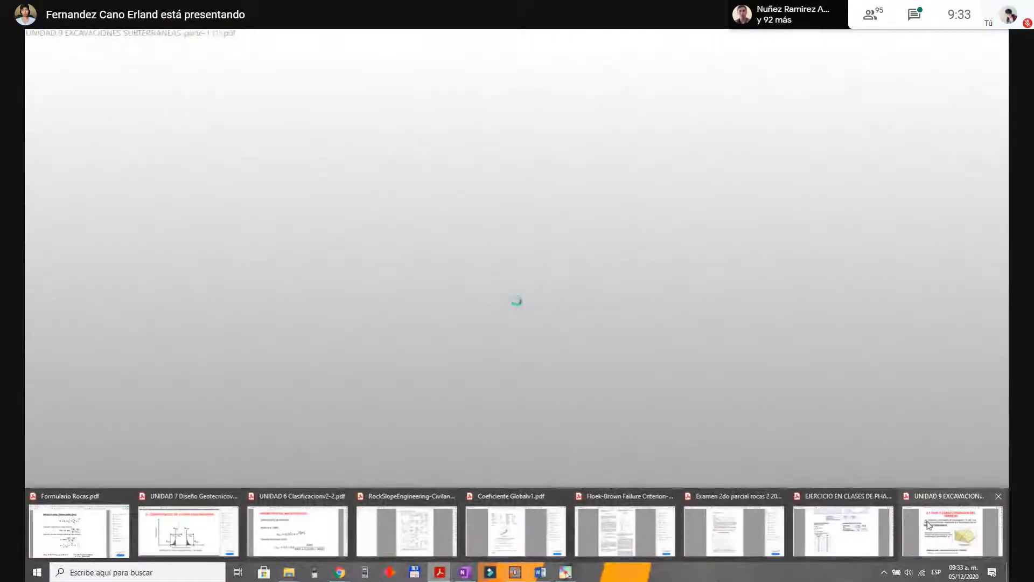
{"action": "left_click", "coordinate": [928, 525]}
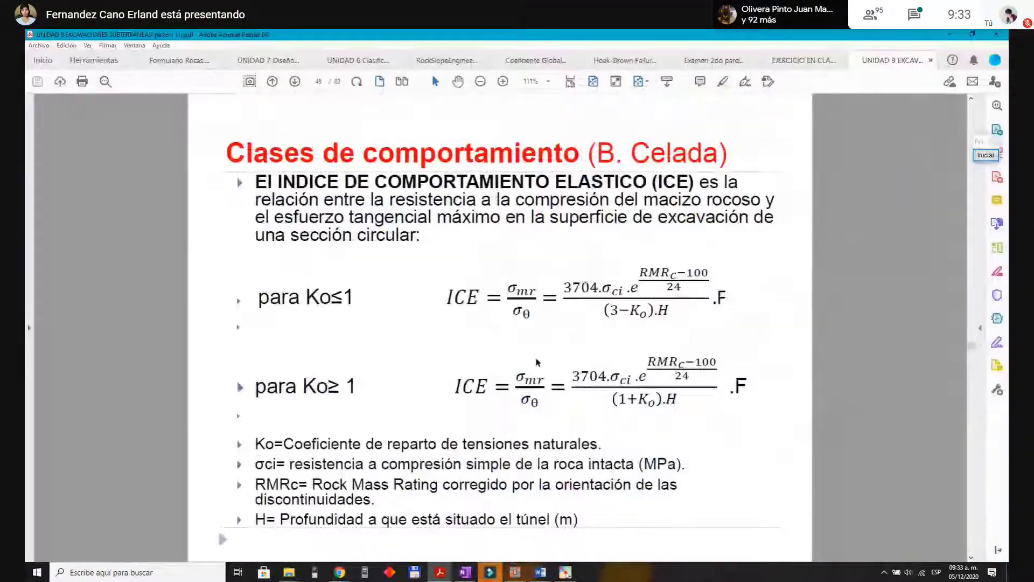
{"action": "scroll", "coordinate": [537, 362], "scroll_direction": "down", "scroll_amount": 1}
{"action": "left_click", "coordinate": [350, 60]}
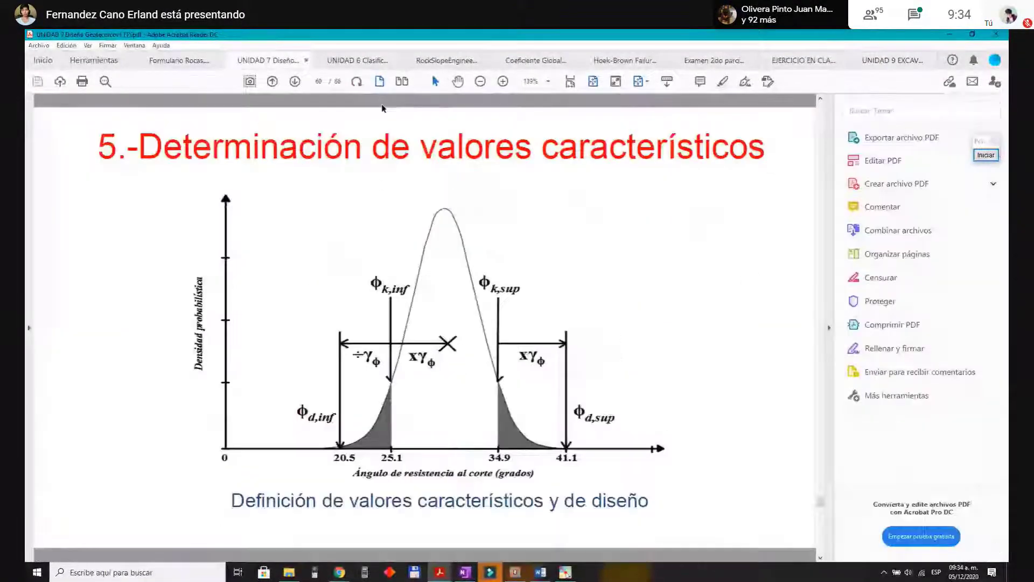
{"action": "scroll", "coordinate": [425, 208], "scroll_direction": "down", "scroll_amount": 10}
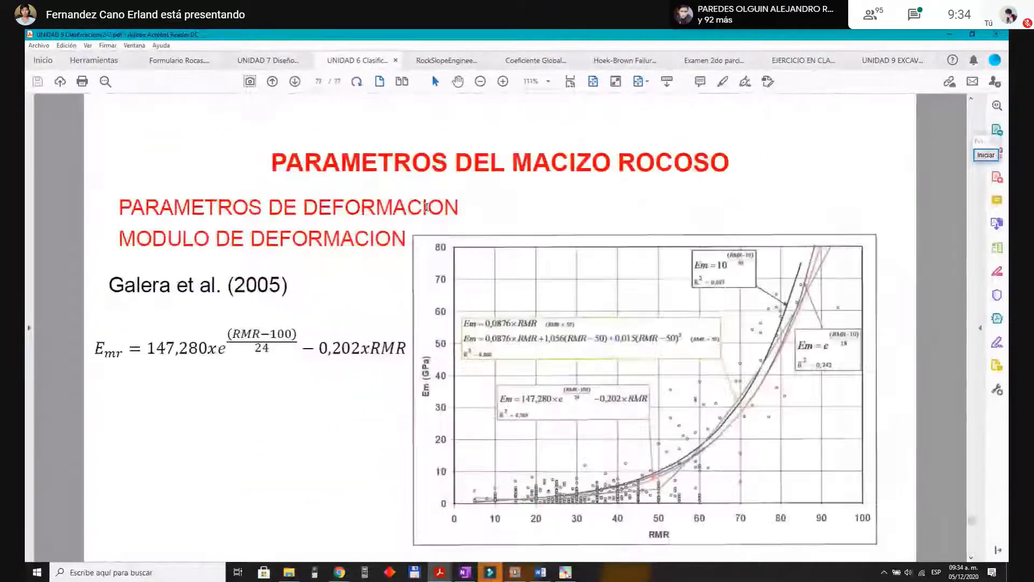
{"action": "scroll", "coordinate": [426, 207], "scroll_direction": "down", "scroll_amount": 2}
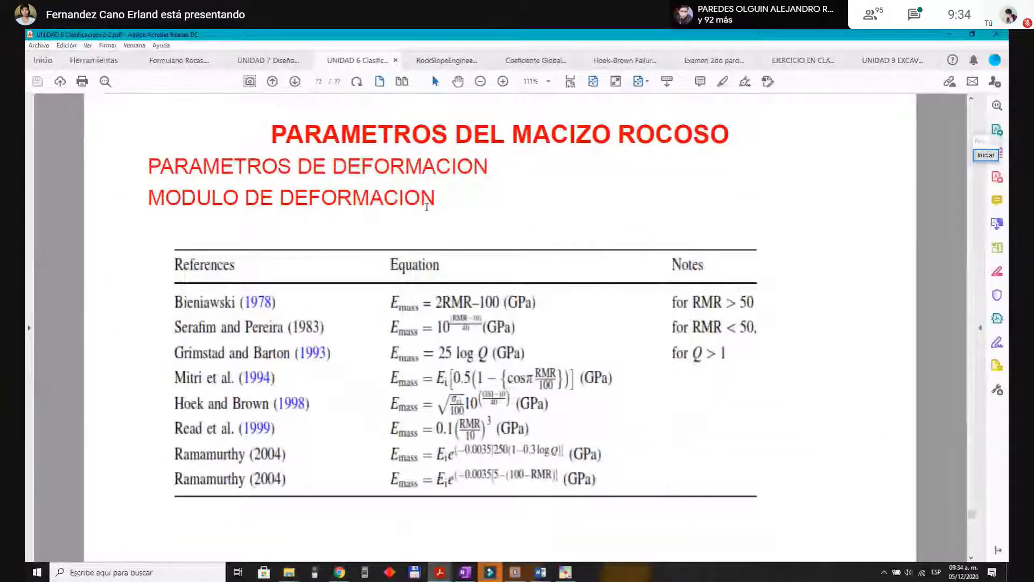
{"action": "scroll", "coordinate": [426, 207], "scroll_direction": "down", "scroll_amount": 1}
{"action": "scroll", "coordinate": [426, 207], "scroll_direction": "up", "scroll_amount": 2}
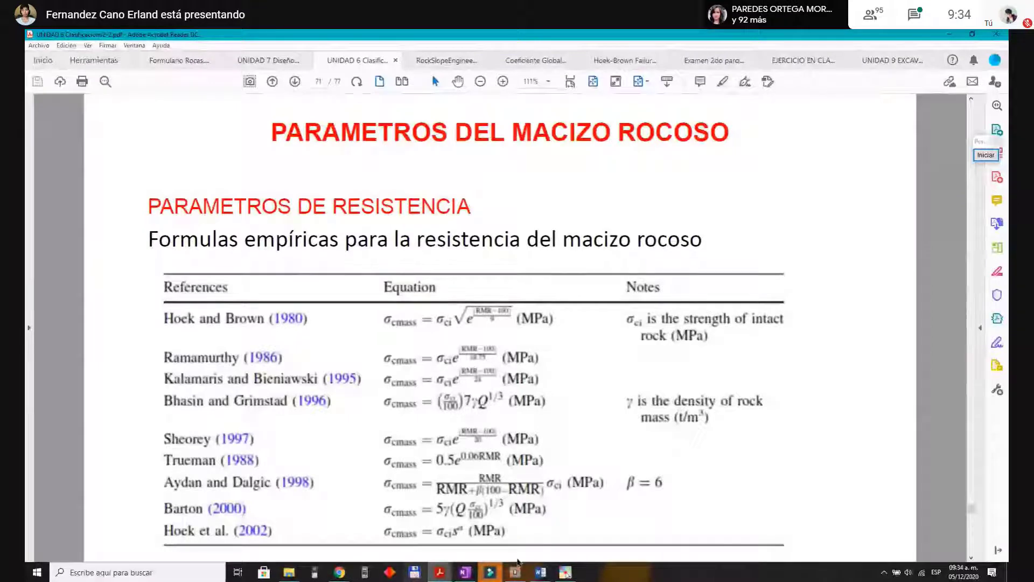
Step: Point a temporary red arrow at the Hoek et al. (2002) strength equation, and end the screen annotation
{"action": "left_click", "coordinate": [986, 155]}
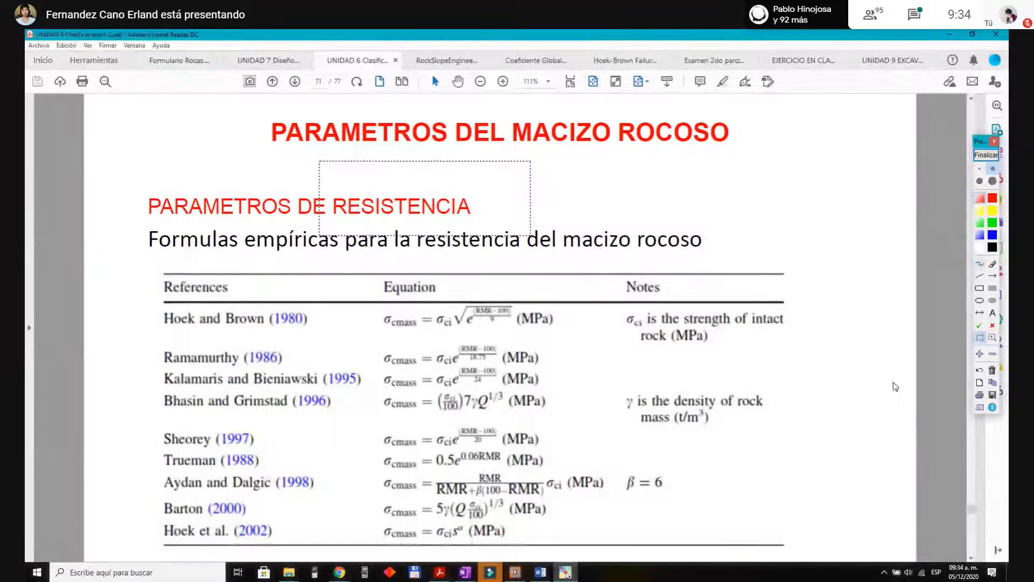
{"action": "mouse_move", "coordinate": [650, 532]}
{"action": "left_mouse_down"}
{"action": "mouse_move", "coordinate": [512, 532]}
{"action": "mouse_move", "coordinate": [524, 540]}
{"action": "mouse_move", "coordinate": [523, 524]}
{"action": "left_mouse_up"}
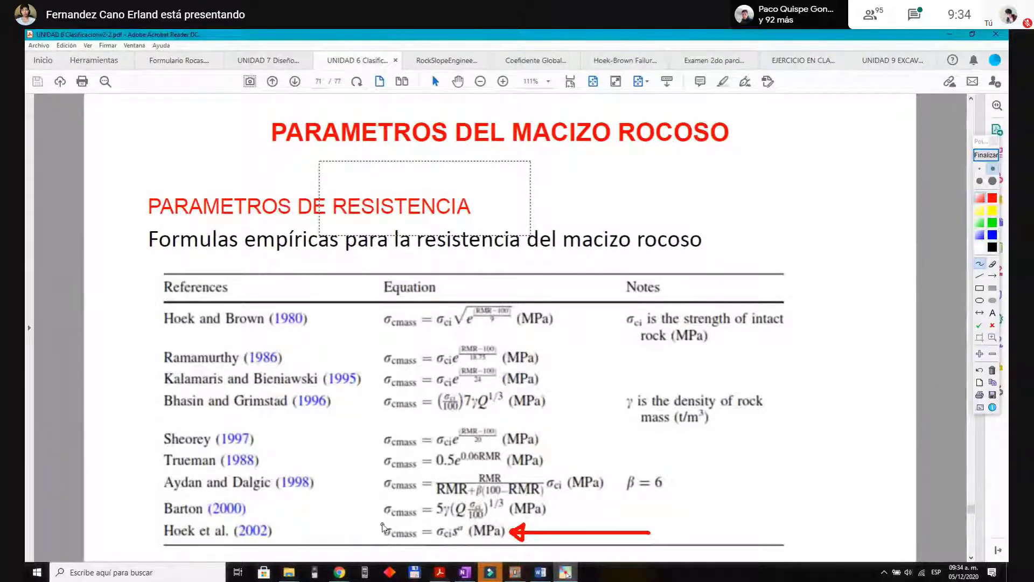
{"action": "left_click", "coordinate": [990, 156]}
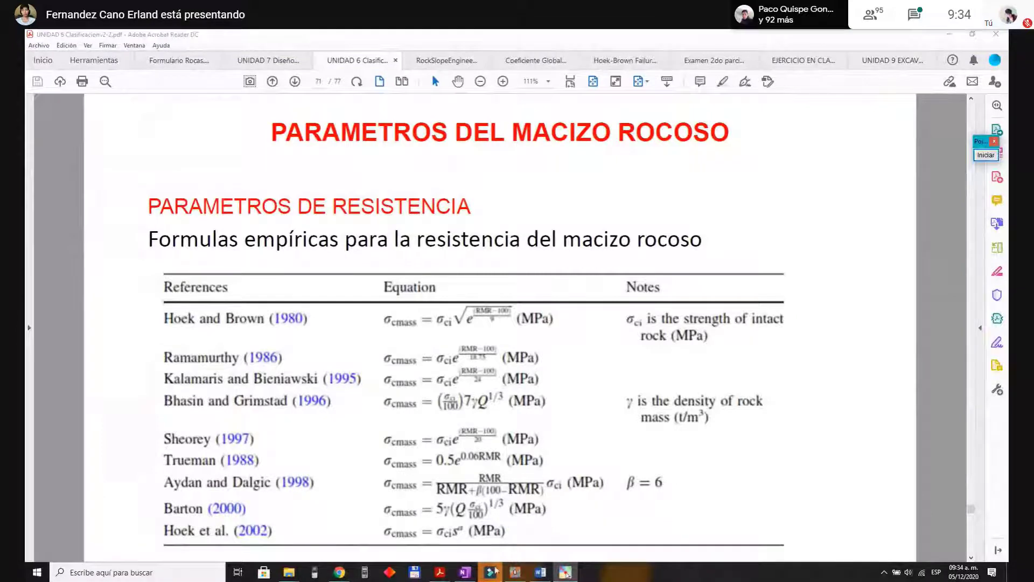
Step: Switch back to OneNote and complete the 35(0,0011)^0,512 equation in blue with "= 1,07 [MPa]"
{"action": "left_click", "coordinate": [476, 574]}
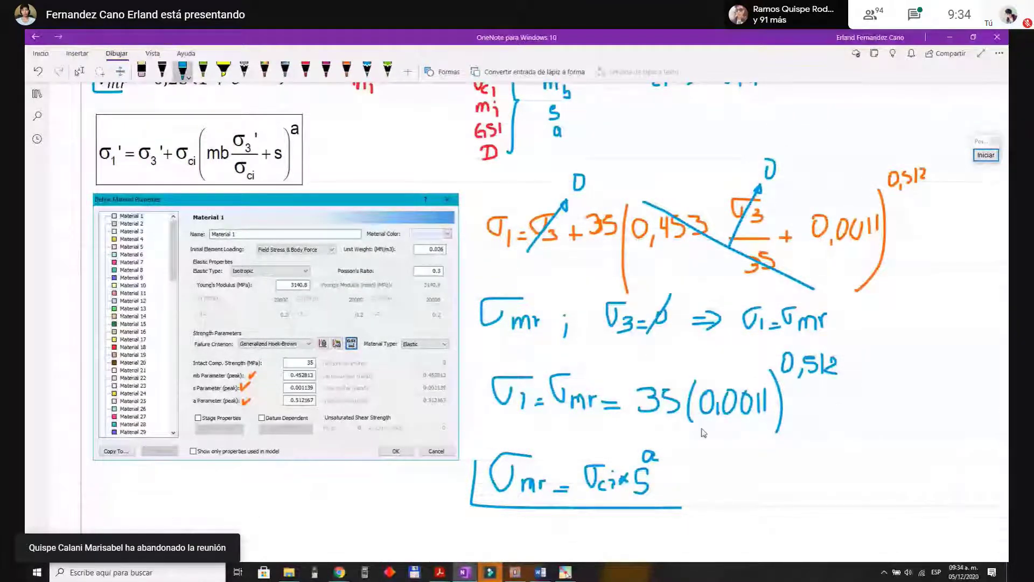
{"action": "mouse_move", "coordinate": [824, 413]}
{"action": "left_mouse_down"}
{"action": "mouse_move", "coordinate": [847, 413]}
{"action": "mouse_move", "coordinate": [835, 404]}
{"action": "left_mouse_up"}
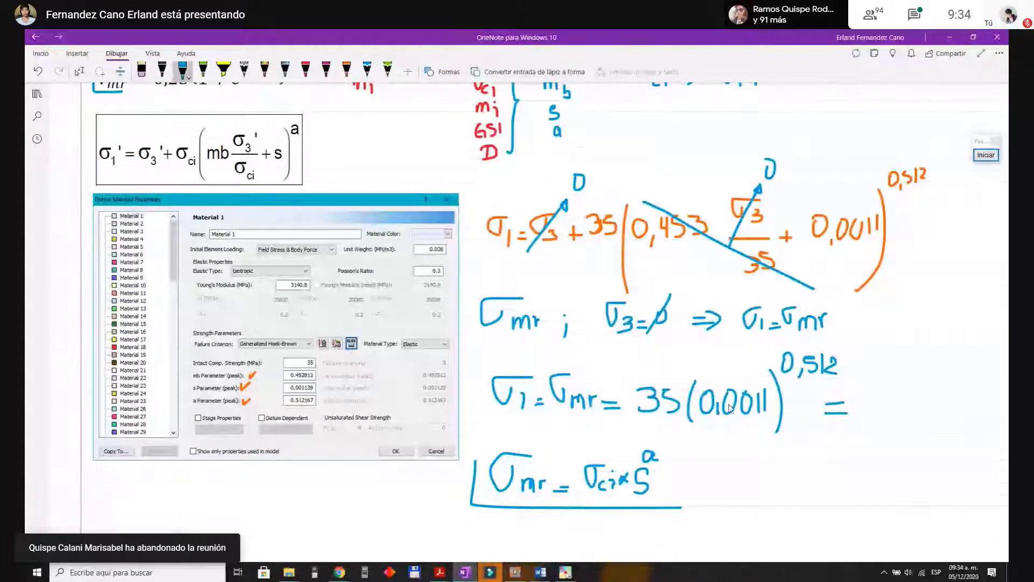
{"action": "scroll", "coordinate": [104, 233], "scroll_direction": "up", "scroll_amount": 3}
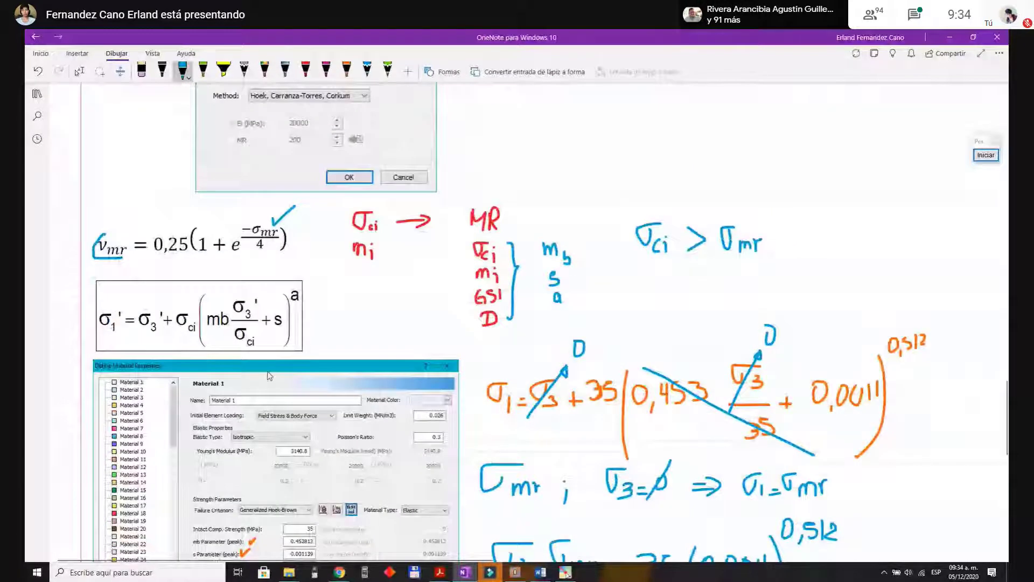
{"action": "scroll", "coordinate": [269, 372], "scroll_direction": "down", "scroll_amount": 3}
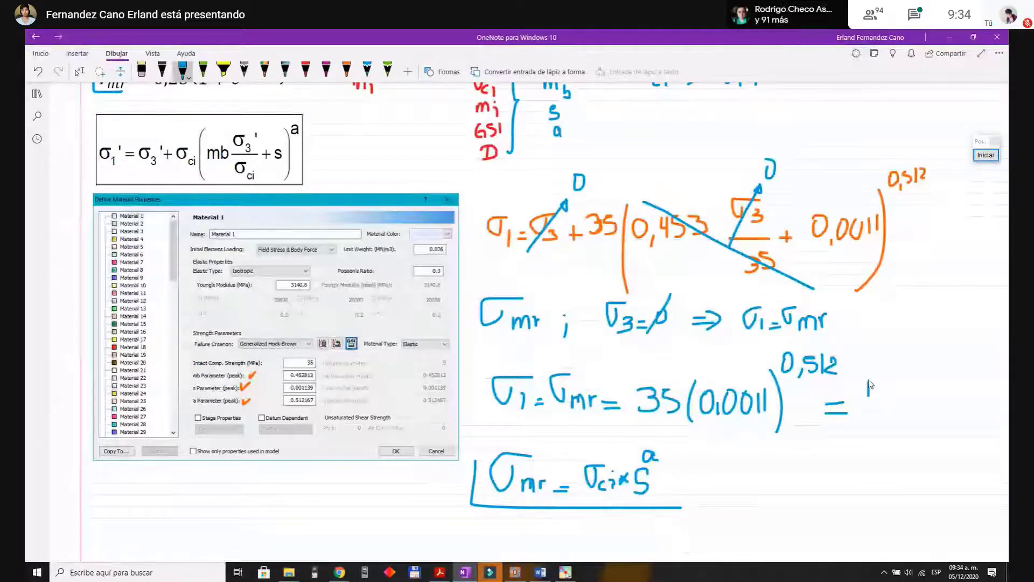
{"action": "mouse_move", "coordinate": [869, 381]}
{"action": "left_mouse_down"}
{"action": "mouse_move", "coordinate": [866, 412]}
{"action": "mouse_move", "coordinate": [881, 431]}
{"action": "left_mouse_up"}
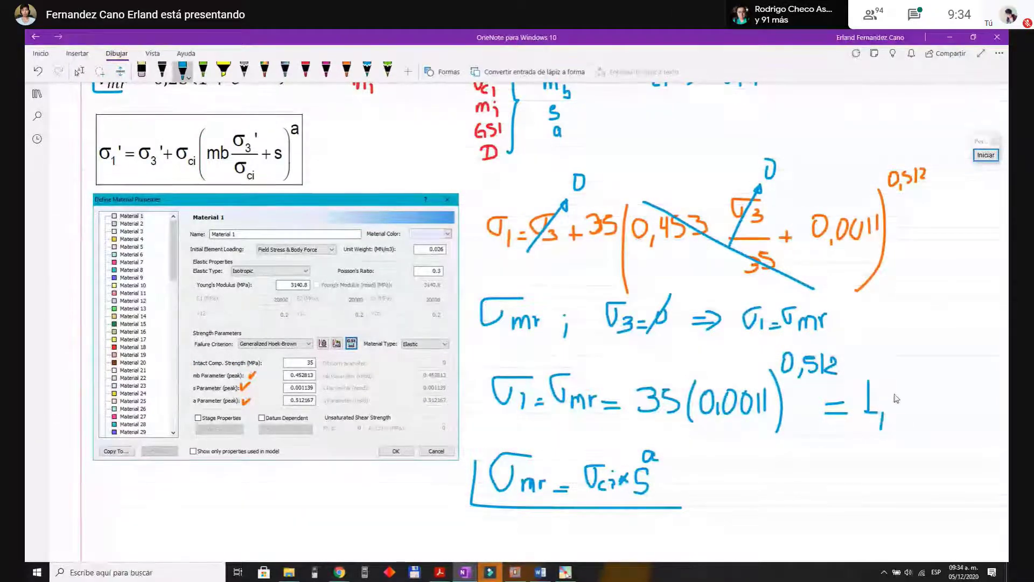
{"action": "left_click_drag", "start_coordinate": [894, 387], "coordinate": [892, 410]}
{"action": "mouse_move", "coordinate": [926, 385]}
{"action": "left_mouse_down"}
{"action": "mouse_move", "coordinate": [957, 413]}
{"action": "mouse_move", "coordinate": [958, 386]}
{"action": "mouse_move", "coordinate": [961, 395]}
{"action": "mouse_move", "coordinate": [972, 383]}
{"action": "mouse_move", "coordinate": [974, 400]}
{"action": "mouse_move", "coordinate": [978, 376]}
{"action": "mouse_move", "coordinate": [984, 411]}
{"action": "left_mouse_up"}
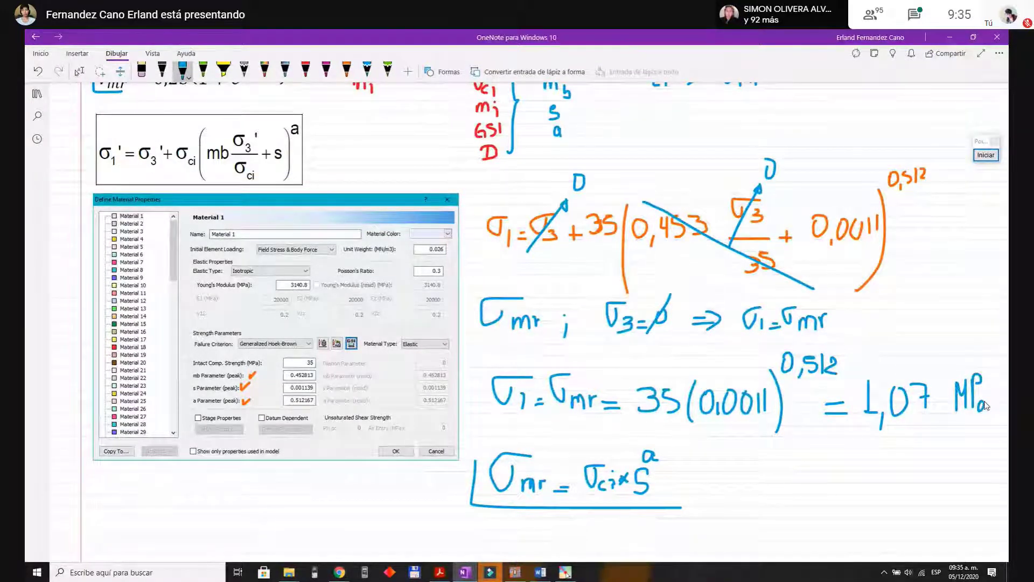
{"action": "left_click_drag", "start_coordinate": [954, 372], "coordinate": [947, 423]}
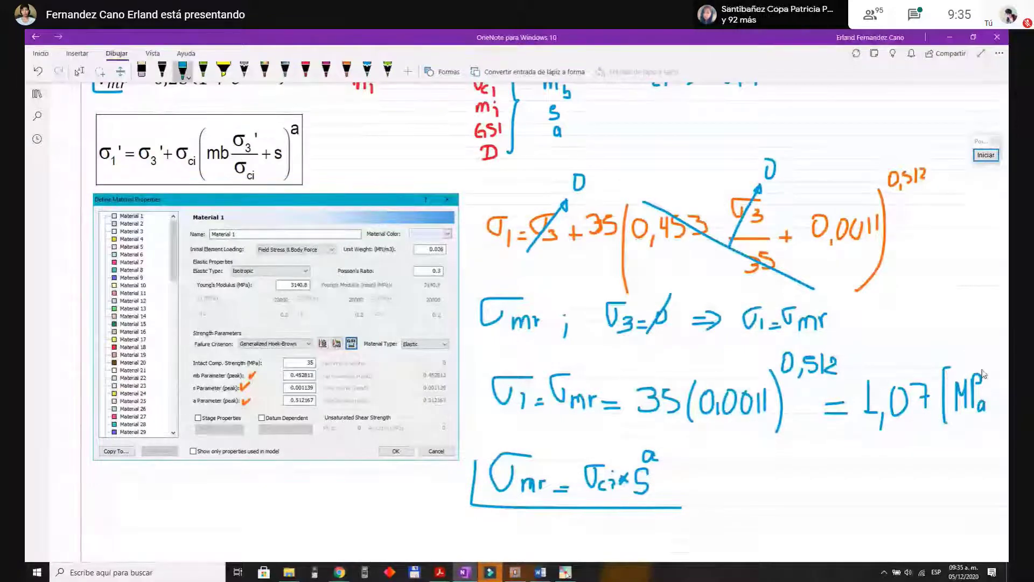
{"action": "left_click_drag", "start_coordinate": [980, 368], "coordinate": [993, 420]}
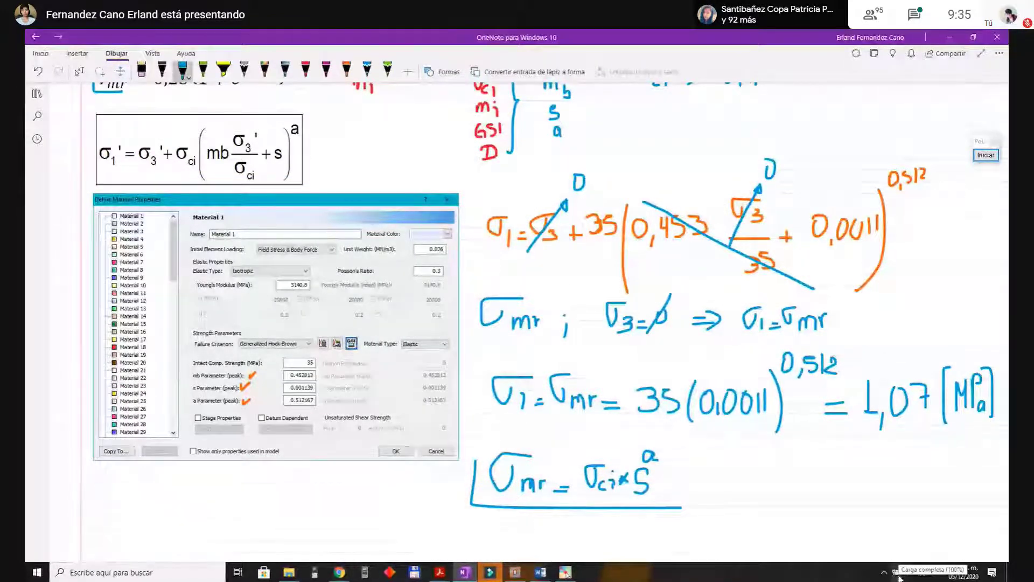
Step: Draw a light green arrow up from σmr in the σci > σmr inequality and label it "RI + D"
{"action": "scroll", "coordinate": [705, 230], "scroll_direction": "up", "scroll_amount": 3}
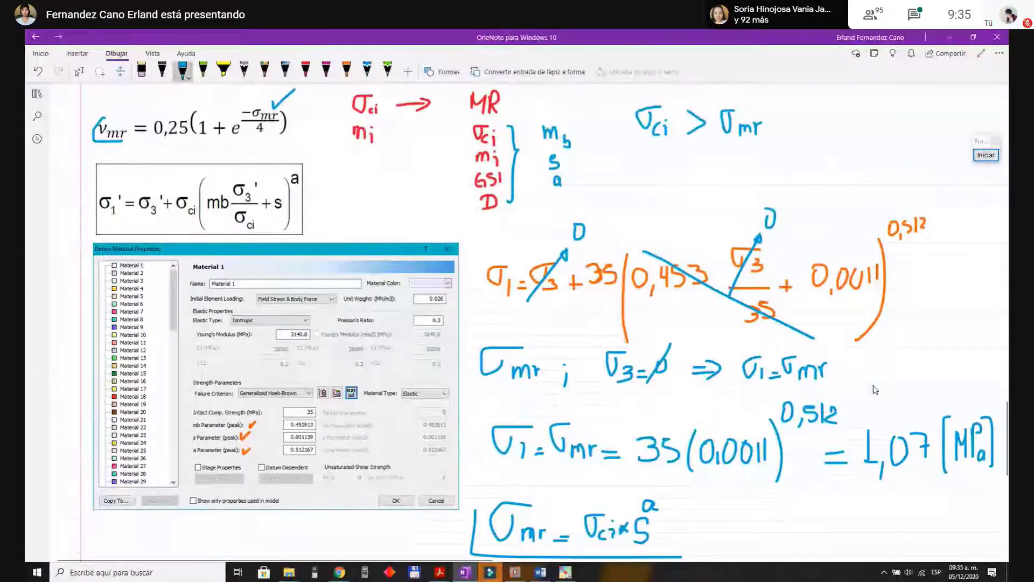
{"action": "scroll", "coordinate": [705, 231], "scroll_direction": "up", "scroll_amount": 6}
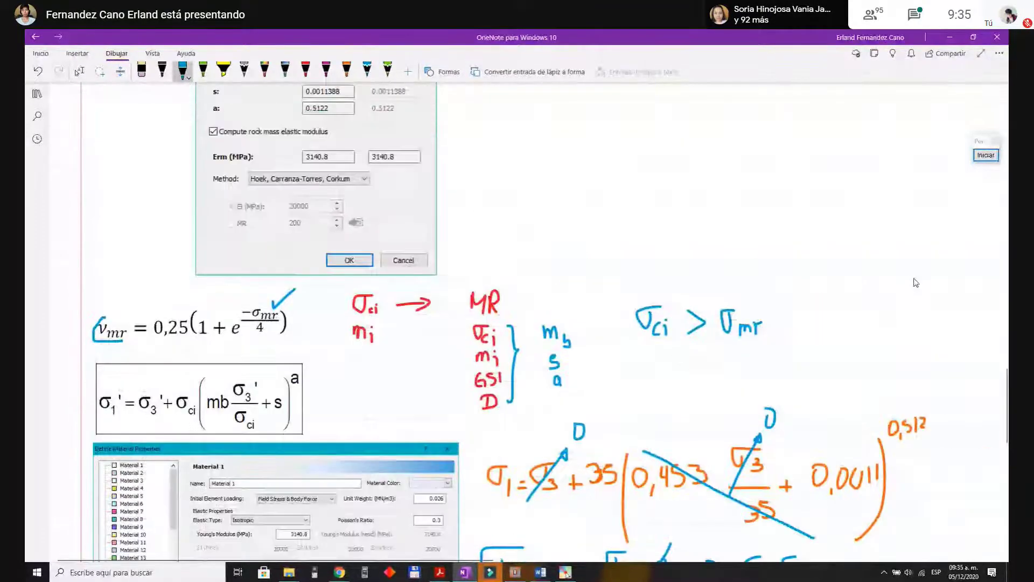
{"action": "left_click", "coordinate": [387, 69]}
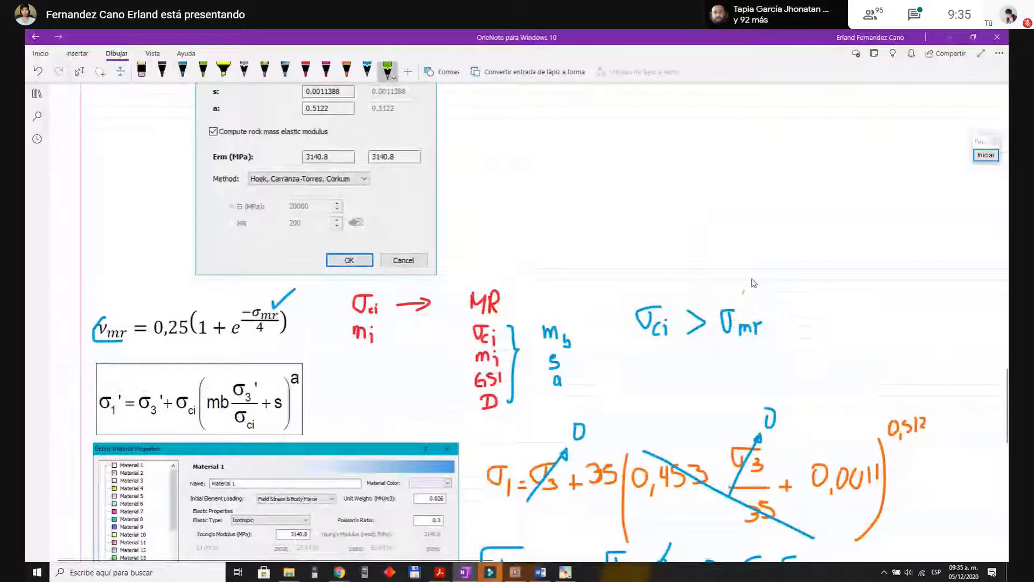
{"action": "left_click_drag", "start_coordinate": [755, 270], "coordinate": [853, 258]}
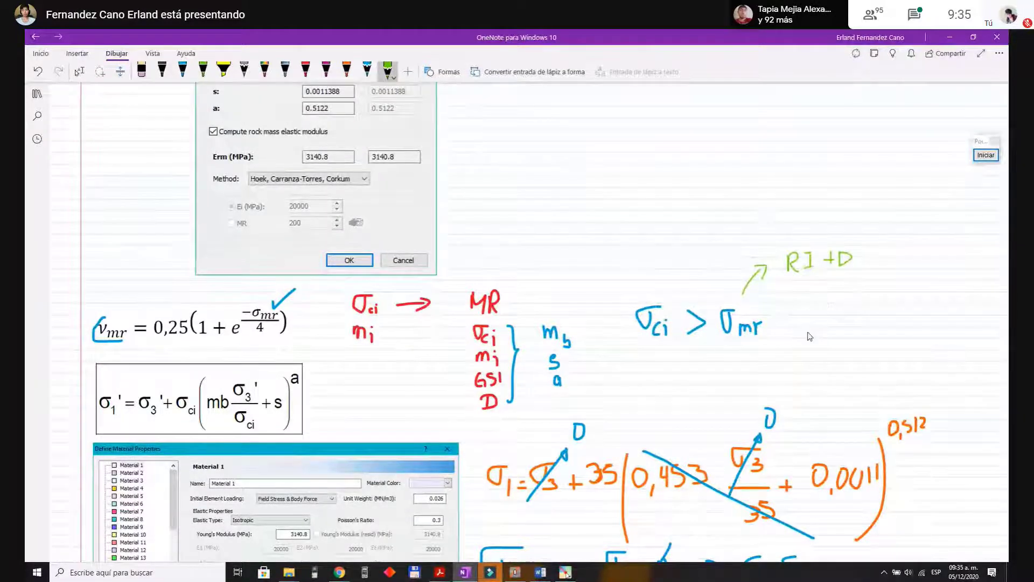
Step: Begin the Poisson's ratio equation in blue below the material properties image, writing "νmr = 0,25(1 + e"
{"action": "scroll", "coordinate": [804, 302], "scroll_direction": "down", "scroll_amount": 5}
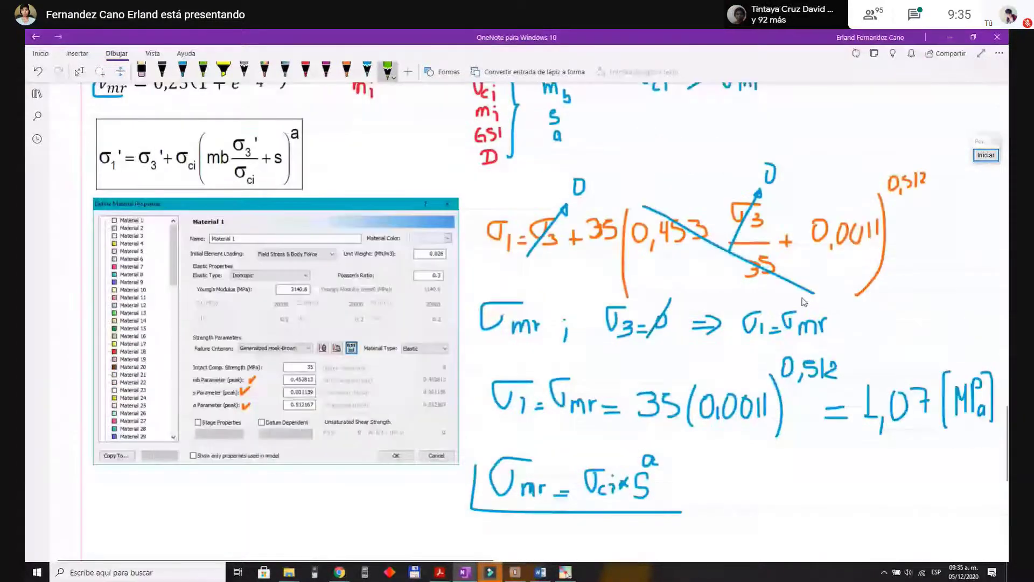
{"action": "scroll", "coordinate": [803, 301], "scroll_direction": "up", "scroll_amount": 3}
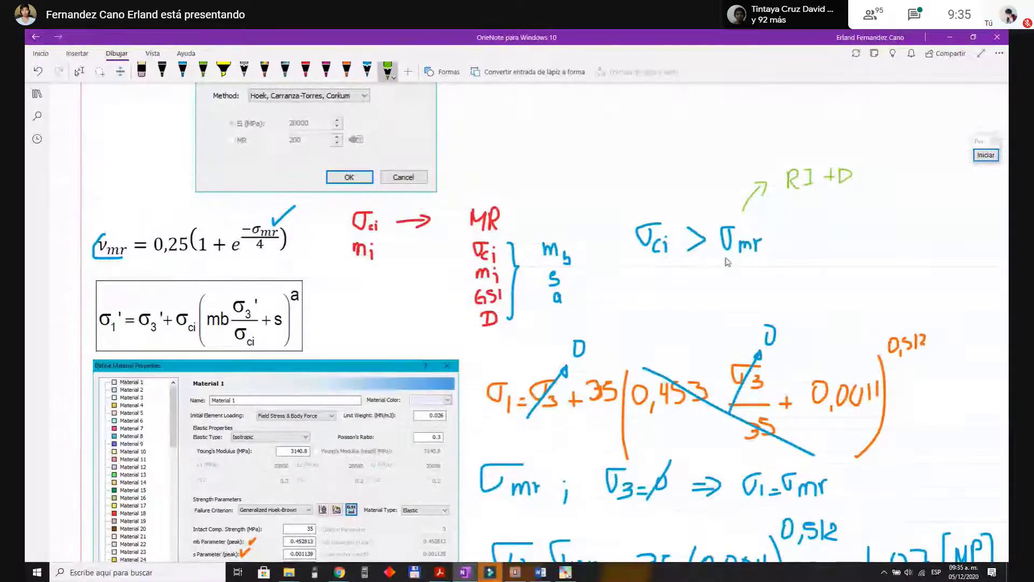
{"action": "scroll", "coordinate": [727, 262], "scroll_direction": "down", "scroll_amount": 5}
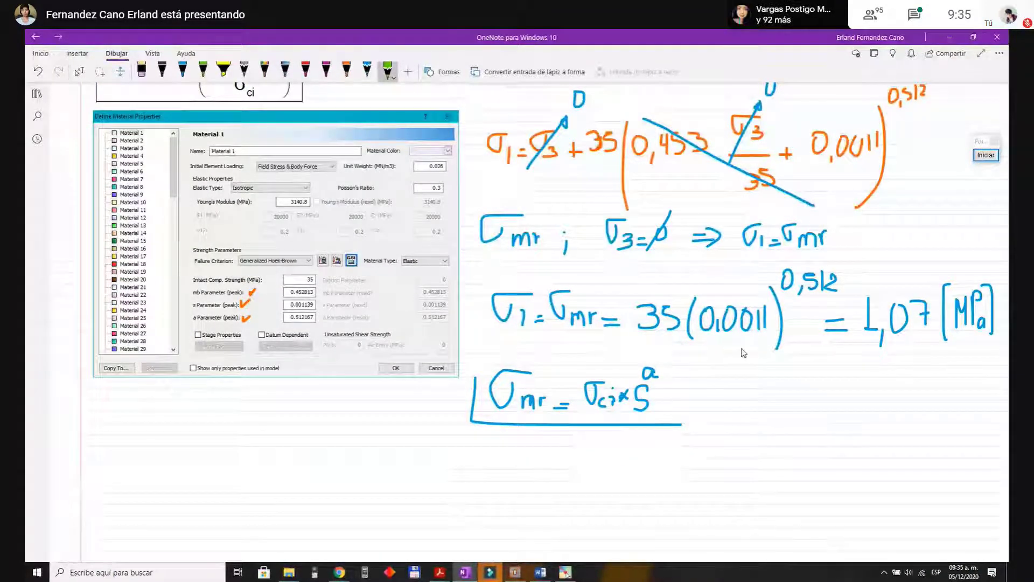
{"action": "scroll", "coordinate": [743, 352], "scroll_direction": "up", "scroll_amount": 3}
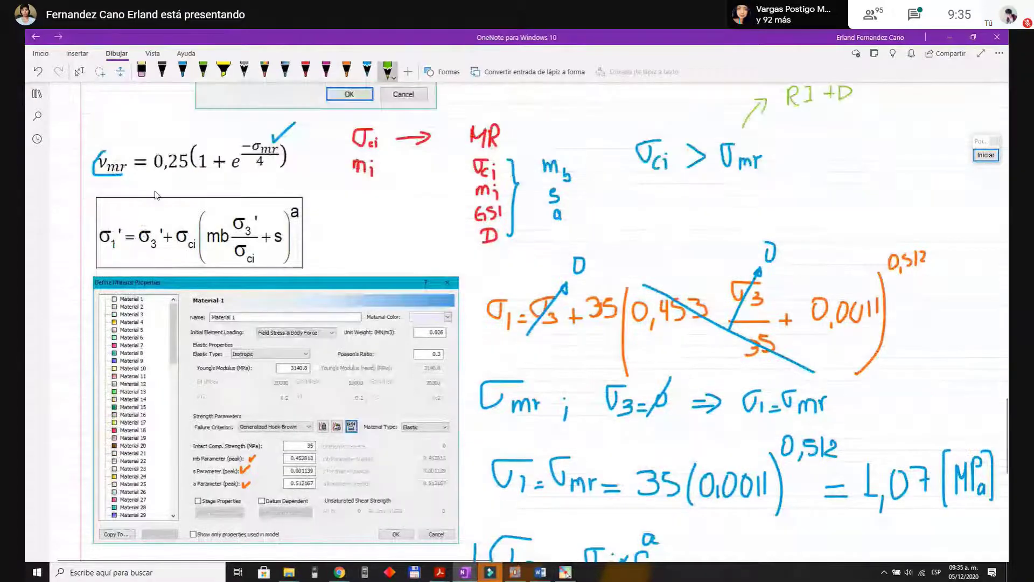
{"action": "scroll", "coordinate": [156, 195], "scroll_direction": "up", "scroll_amount": 2}
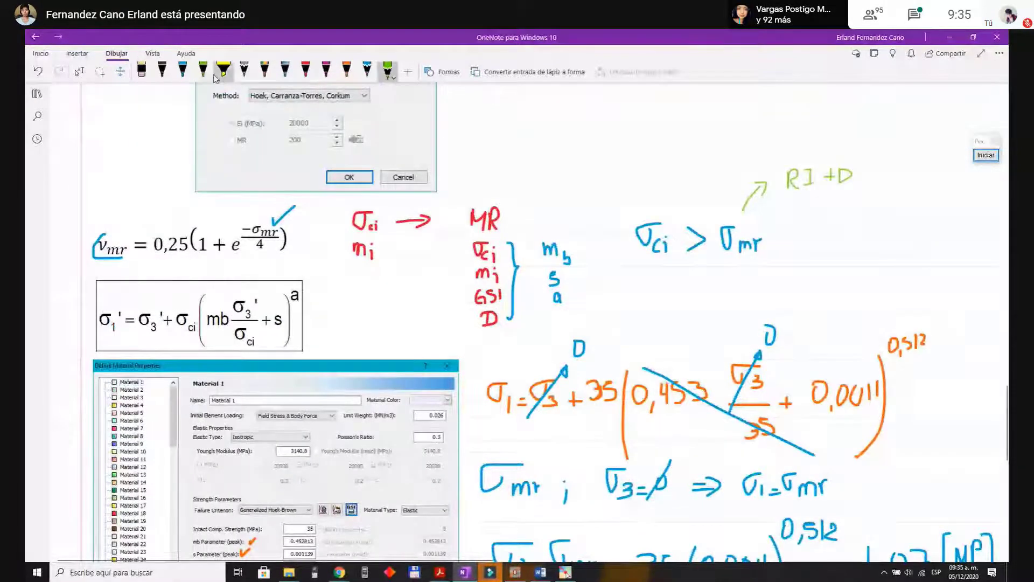
{"action": "left_click", "coordinate": [182, 68]}
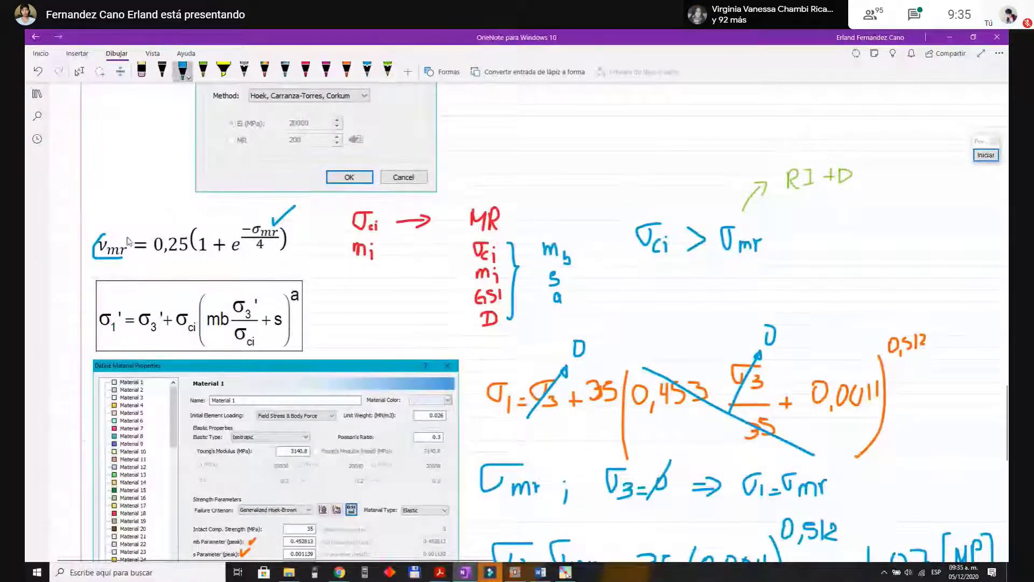
{"action": "scroll", "coordinate": [166, 392], "scroll_direction": "down", "scroll_amount": 6}
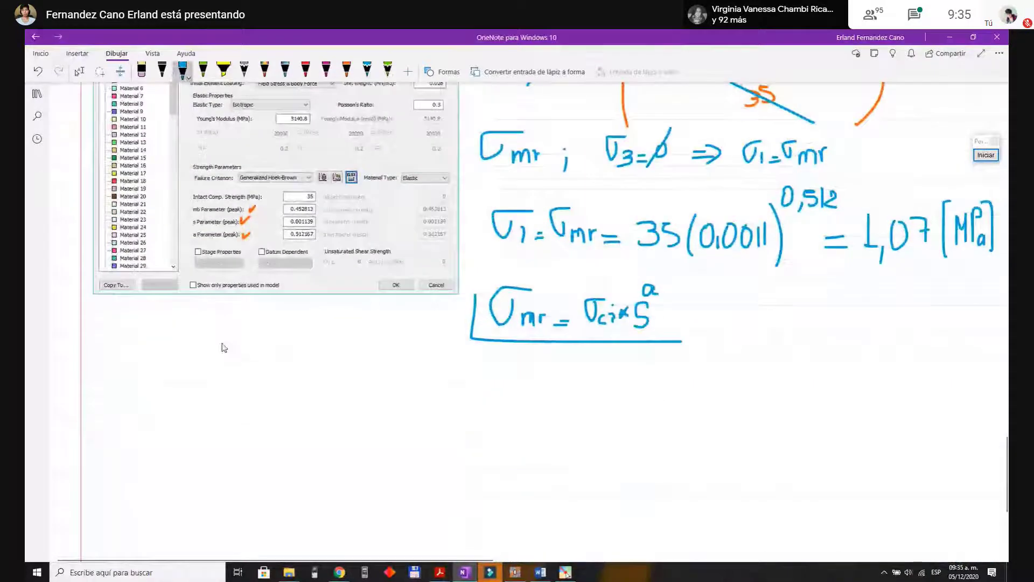
{"action": "mouse_move", "coordinate": [106, 380]}
{"action": "left_mouse_down"}
{"action": "mouse_move", "coordinate": [106, 401]}
{"action": "mouse_move", "coordinate": [132, 377]}
{"action": "mouse_move", "coordinate": [142, 414]}
{"action": "mouse_move", "coordinate": [167, 400]}
{"action": "mouse_move", "coordinate": [186, 413]}
{"action": "mouse_move", "coordinate": [204, 388]}
{"action": "mouse_move", "coordinate": [214, 414]}
{"action": "mouse_move", "coordinate": [232, 413]}
{"action": "left_mouse_up"}
{"action": "scroll", "coordinate": [188, 324], "scroll_direction": "up", "scroll_amount": 5}
{"action": "scroll", "coordinate": [162, 221], "scroll_direction": "down", "scroll_amount": 5}
{"action": "mouse_move", "coordinate": [239, 388]}
{"action": "left_mouse_down"}
{"action": "mouse_move", "coordinate": [231, 407]}
{"action": "mouse_move", "coordinate": [258, 383]}
{"action": "mouse_move", "coordinate": [262, 431]}
{"action": "left_mouse_up"}
{"action": "scroll", "coordinate": [214, 282], "scroll_direction": "up", "scroll_amount": 7}
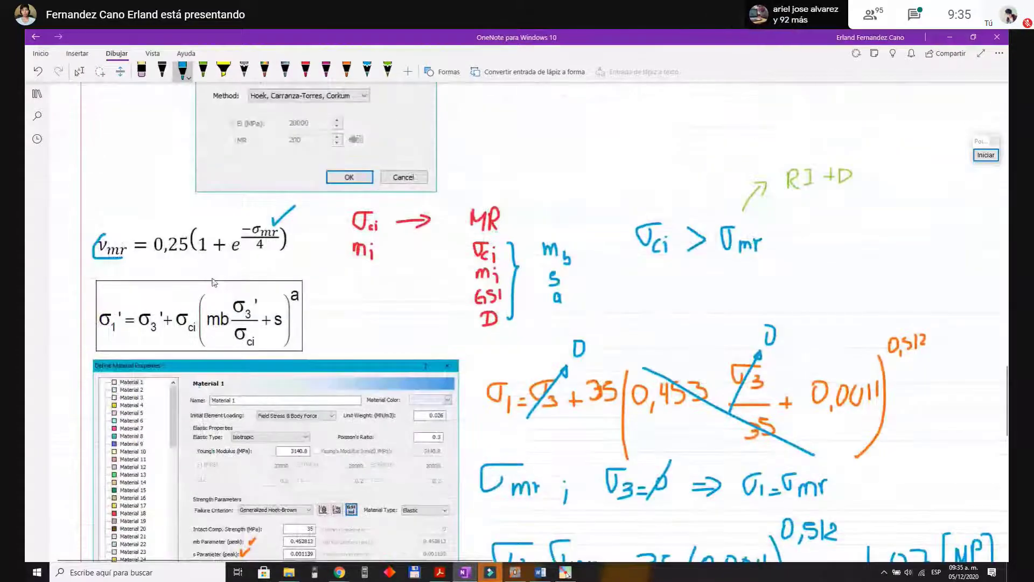
{"action": "scroll", "coordinate": [214, 282], "scroll_direction": "down", "scroll_amount": 5}
{"action": "mouse_move", "coordinate": [277, 466]}
{"action": "left_mouse_down"}
{"action": "mouse_move", "coordinate": [279, 483]}
{"action": "mouse_move", "coordinate": [297, 489]}
{"action": "mouse_move", "coordinate": [331, 483]}
{"action": "left_mouse_up"}
{"action": "scroll", "coordinate": [323, 457], "scroll_direction": "up", "scroll_amount": 5}
{"action": "scroll", "coordinate": [331, 442], "scroll_direction": "down", "scroll_amount": 5}
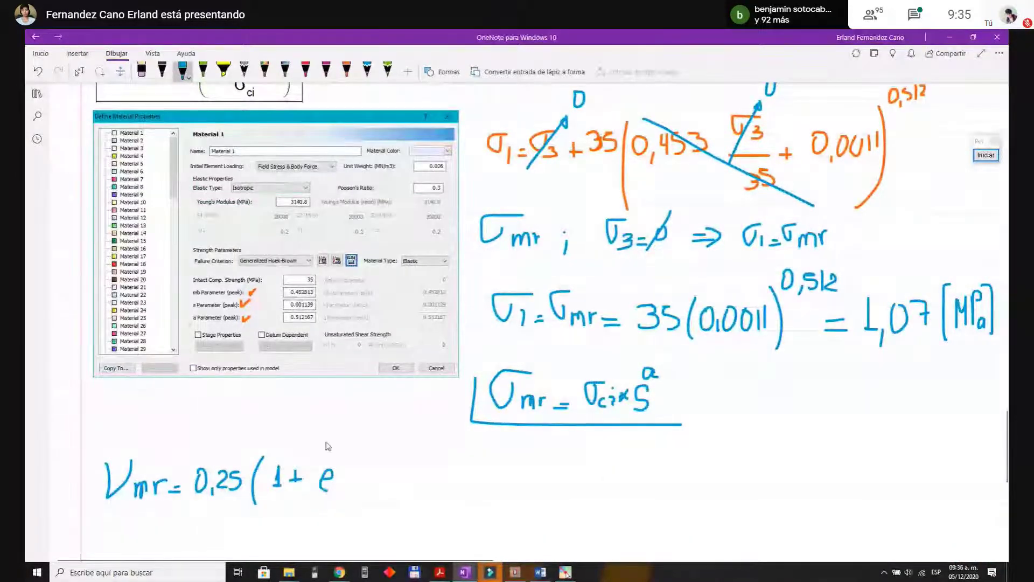
Step: Add the exponent −1,07/4 to e in the νmr equation, then close the parenthesis and write an equals sign
{"action": "scroll", "coordinate": [328, 446], "scroll_direction": "up", "scroll_amount": 3}
{"action": "scroll", "coordinate": [304, 298], "scroll_direction": "down", "scroll_amount": 5}
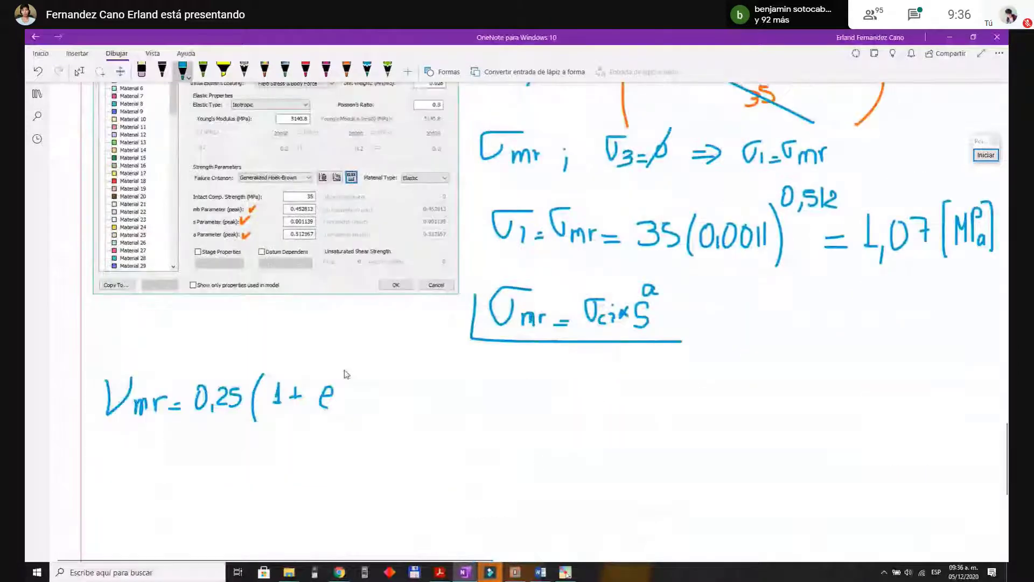
{"action": "mouse_move", "coordinate": [338, 368]}
{"action": "left_mouse_down"}
{"action": "mouse_move", "coordinate": [365, 373]}
{"action": "mouse_move", "coordinate": [391, 355]}
{"action": "mouse_move", "coordinate": [382, 380]}
{"action": "mouse_move", "coordinate": [407, 380]}
{"action": "left_mouse_up"}
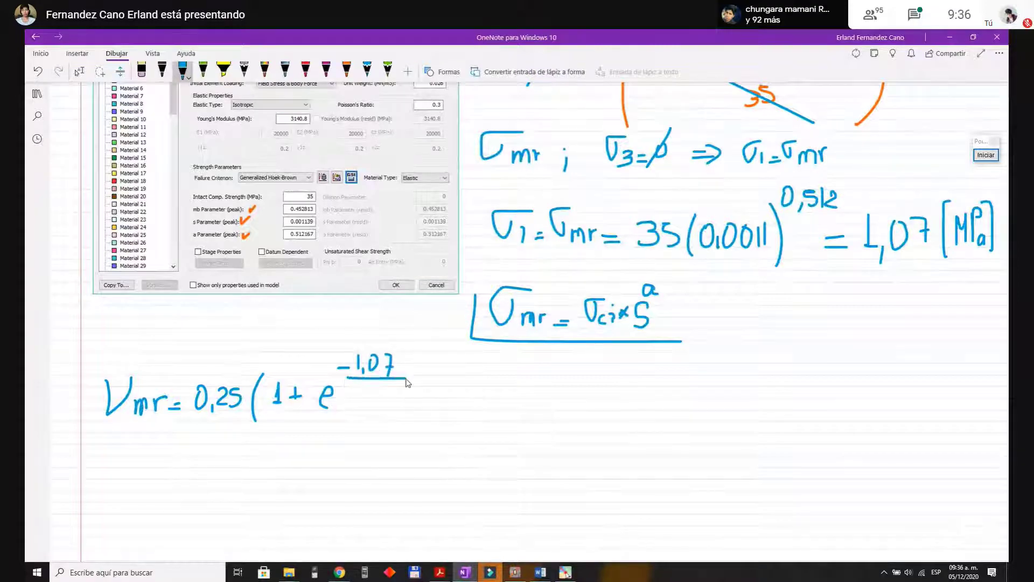
{"action": "scroll", "coordinate": [377, 379], "scroll_direction": "up", "scroll_amount": 6}
{"action": "scroll", "coordinate": [371, 433], "scroll_direction": "down", "scroll_amount": 5}
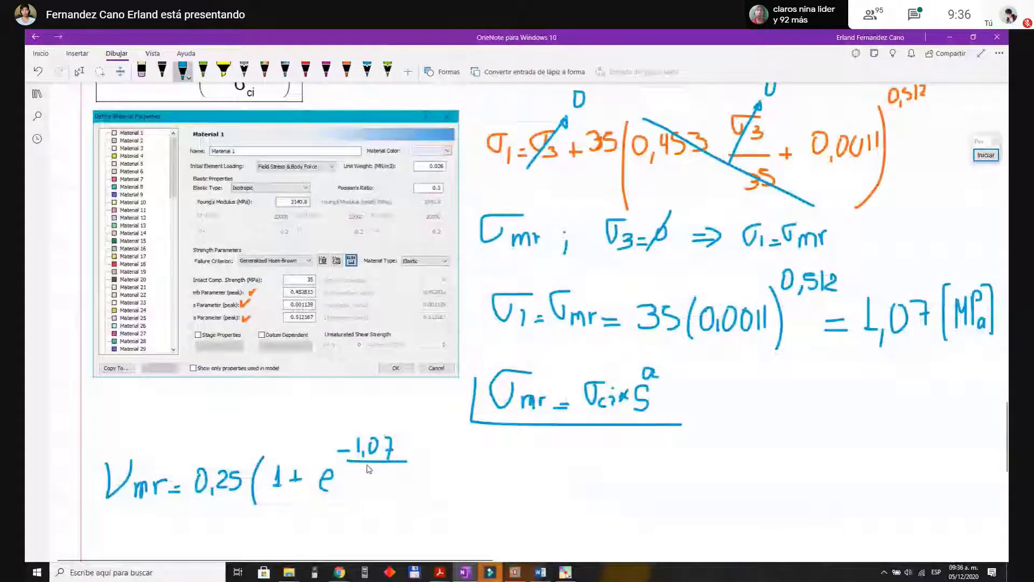
{"action": "left_click_drag", "start_coordinate": [372, 465], "coordinate": [371, 480]}
{"action": "mouse_move", "coordinate": [405, 441]}
{"action": "left_mouse_down"}
{"action": "mouse_move", "coordinate": [400, 506]}
{"action": "mouse_move", "coordinate": [445, 494]}
{"action": "left_mouse_up"}
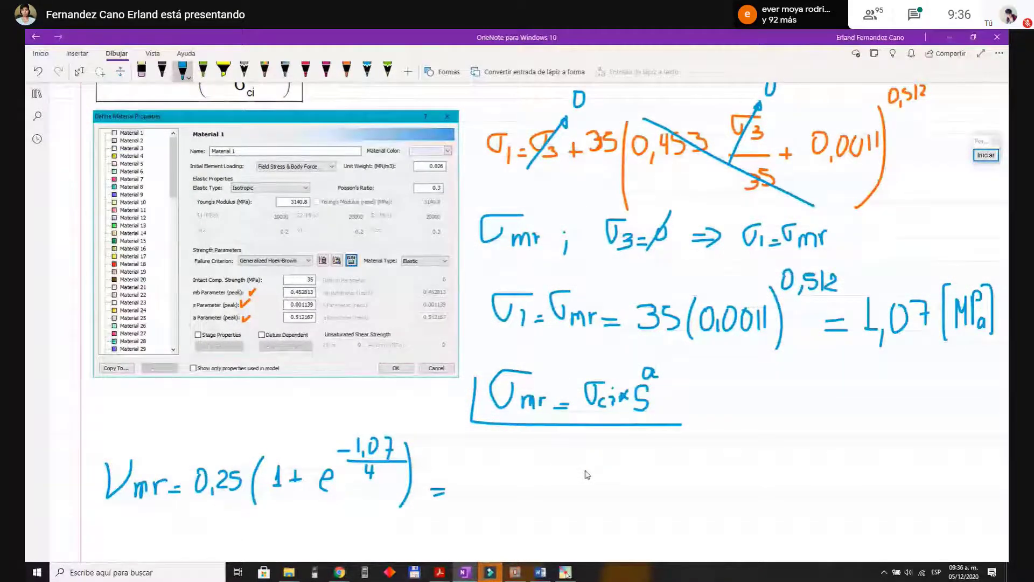
Step: Write the result 0,44 in blue after the equals sign of the νmr equation
{"action": "mouse_move", "coordinate": [455, 474]}
{"action": "left_mouse_down"}
{"action": "mouse_move", "coordinate": [453, 493]}
{"action": "mouse_move", "coordinate": [467, 481]}
{"action": "mouse_move", "coordinate": [461, 473]}
{"action": "left_mouse_up"}
{"action": "mouse_move", "coordinate": [475, 485]}
{"action": "left_mouse_down"}
{"action": "mouse_move", "coordinate": [497, 487]}
{"action": "mouse_move", "coordinate": [491, 506]}
{"action": "left_mouse_up"}
{"action": "left_click_drag", "start_coordinate": [501, 474], "coordinate": [506, 504]}
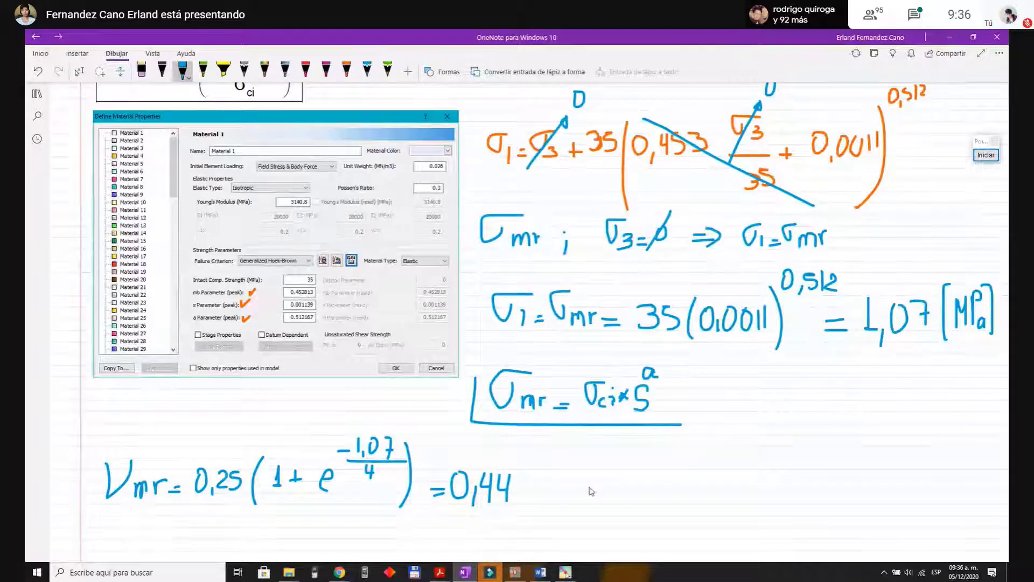
Step: Review the notes from the parameter calculator image down to the νmr equation, including the Hoek-Brown derivation of σmr
{"action": "scroll", "coordinate": [591, 492], "scroll_direction": "up", "scroll_amount": 3}
{"action": "scroll", "coordinate": [591, 491], "scroll_direction": "down", "scroll_amount": 2}
{"action": "scroll", "coordinate": [592, 490], "scroll_direction": "down", "scroll_amount": 3}
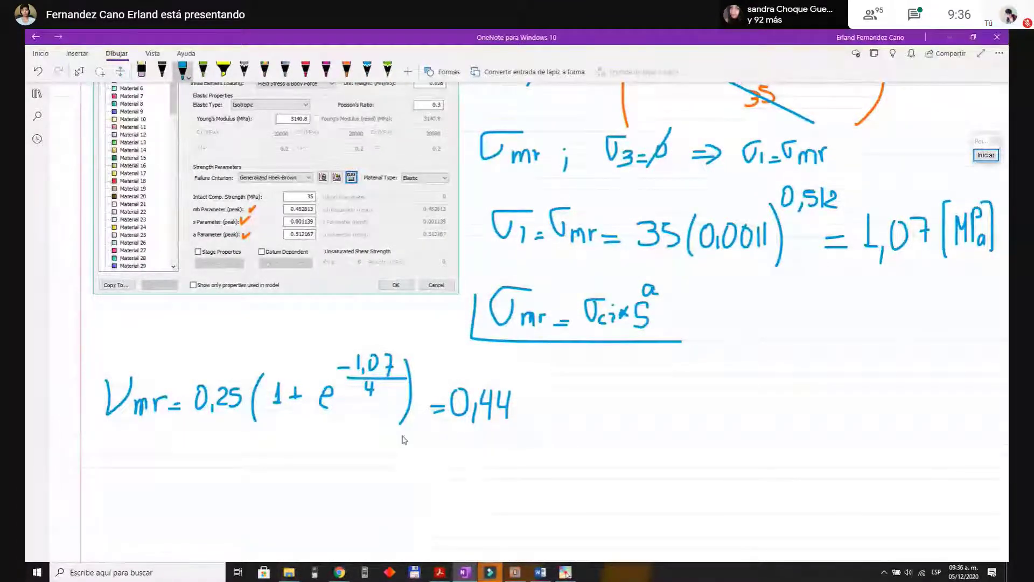
{"action": "scroll", "coordinate": [405, 440], "scroll_direction": "up", "scroll_amount": 6}
{"action": "scroll", "coordinate": [405, 440], "scroll_direction": "up", "scroll_amount": 4}
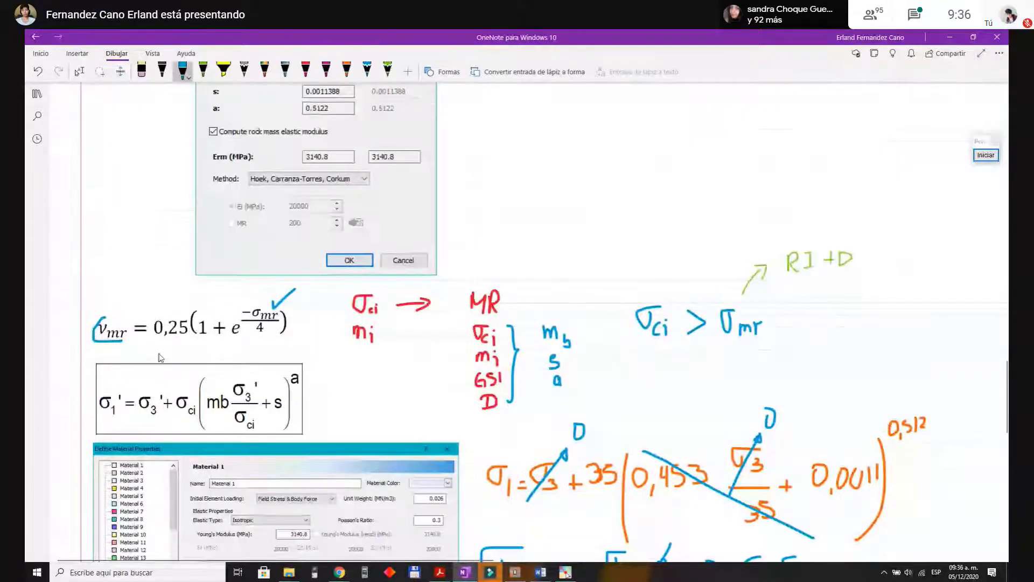
{"action": "scroll", "coordinate": [189, 398], "scroll_direction": "up", "scroll_amount": 4}
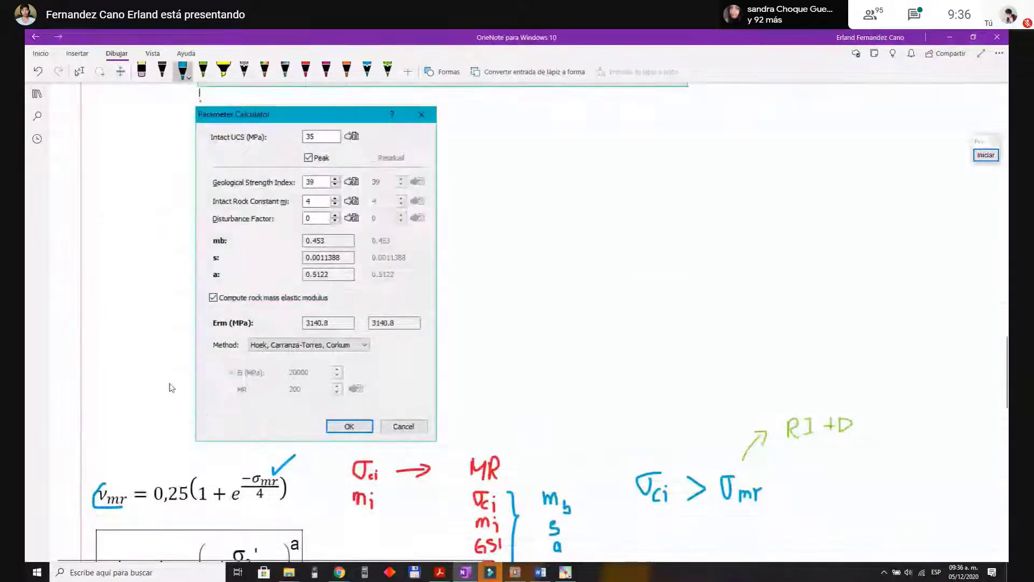
{"action": "scroll", "coordinate": [170, 387], "scroll_direction": "down", "scroll_amount": 2}
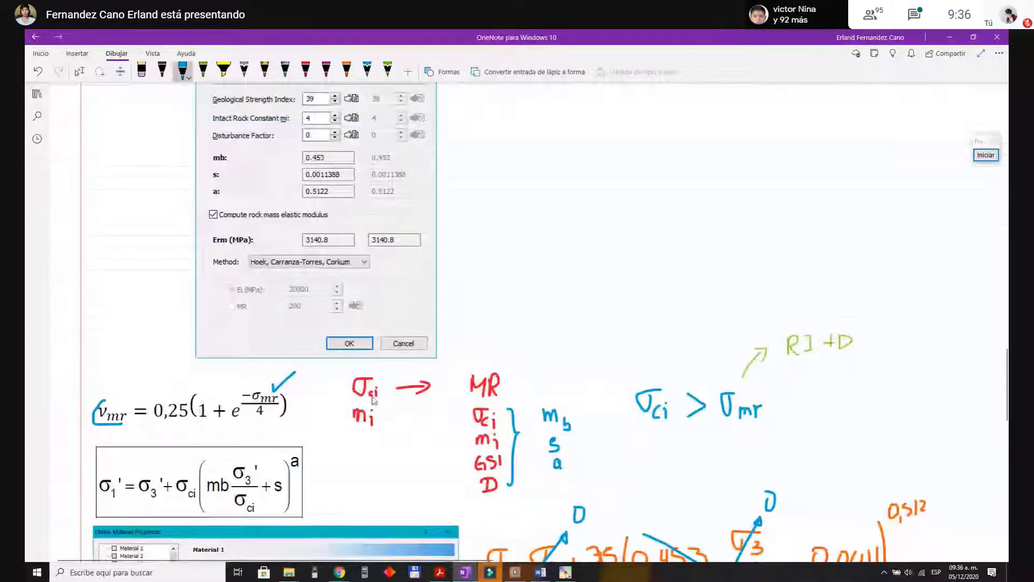
{"action": "scroll", "coordinate": [373, 399], "scroll_direction": "down", "scroll_amount": 6}
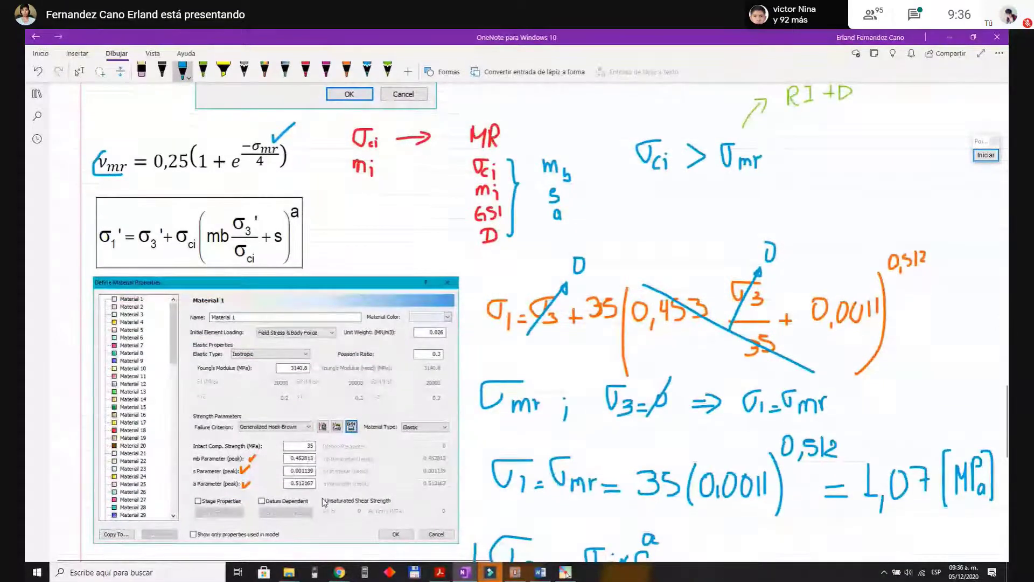
{"action": "scroll", "coordinate": [590, 339], "scroll_direction": "down", "scroll_amount": 8}
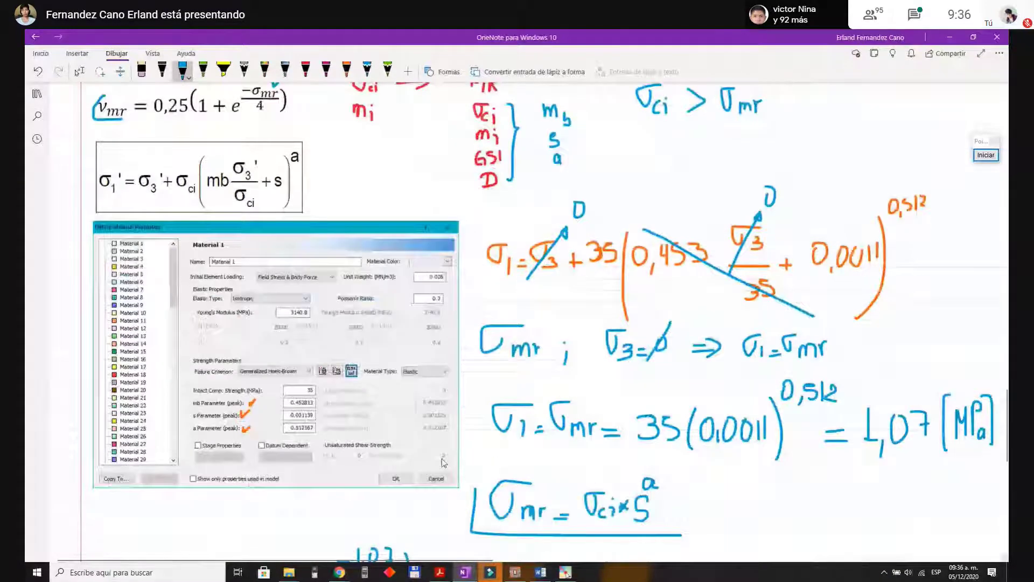
{"action": "scroll", "coordinate": [590, 339], "scroll_direction": "up", "scroll_amount": 4}
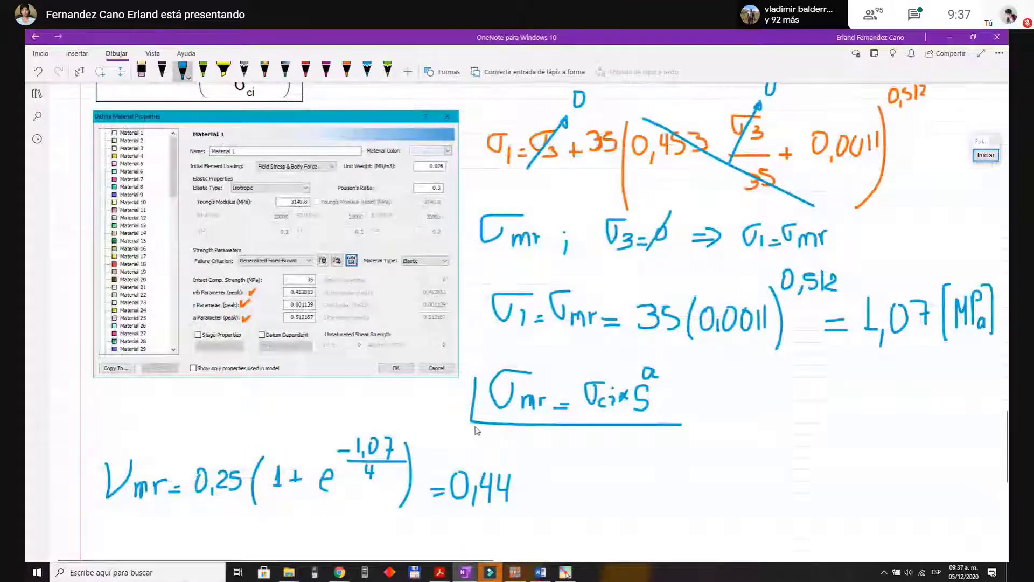
Step: Switch to the class exercise PDF in Acrobat Reader and check which rock mass properties item a) asks for
{"action": "left_click", "coordinate": [440, 572]}
{"action": "left_click", "coordinate": [841, 525]}
{"action": "scroll", "coordinate": [513, 366], "scroll_direction": "down", "scroll_amount": 10}
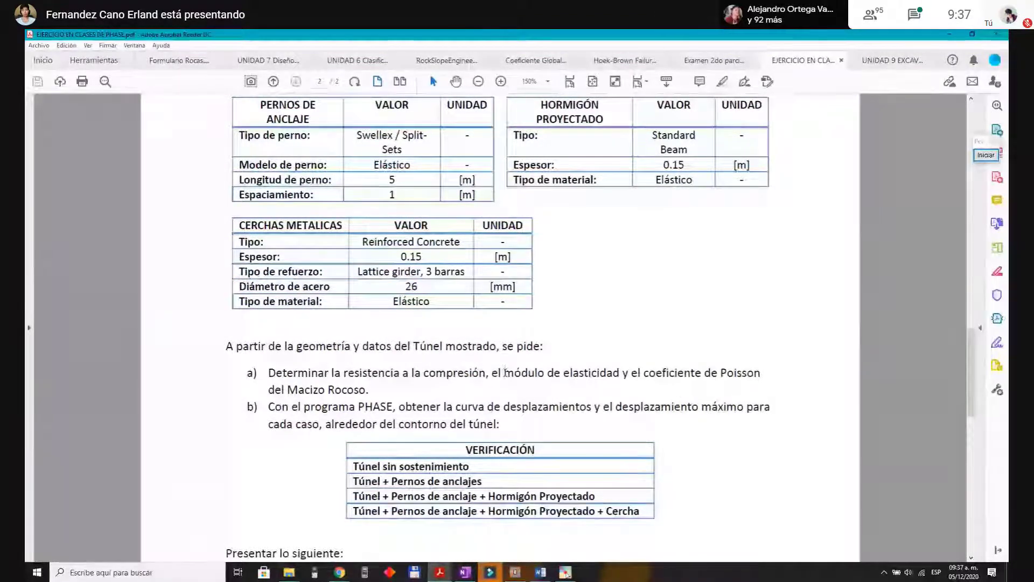
{"action": "left_click_drag", "start_coordinate": [505, 372], "coordinate": [619, 374]}
{"action": "left_click", "coordinate": [648, 384]}
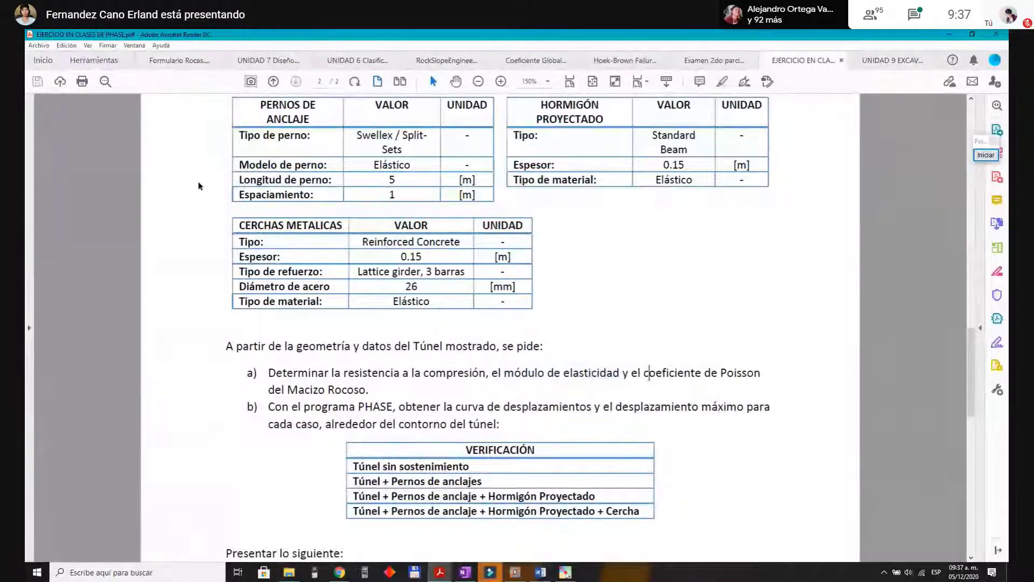
Step: Find the rock mass modulus Em equations on page 17 of the Formulario Rocas PDF, enlarged to 200% with the tools pane hidden
{"action": "left_click", "coordinate": [180, 61]}
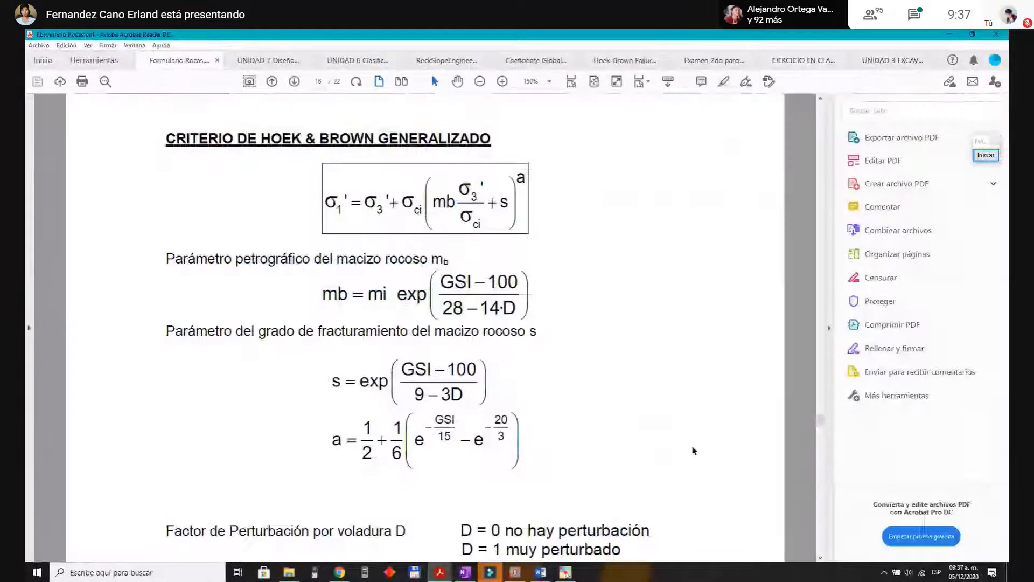
{"action": "scroll", "coordinate": [415, 341], "scroll_direction": "down", "scroll_amount": 3}
{"action": "scroll", "coordinate": [416, 342], "scroll_direction": "down", "scroll_amount": 2}
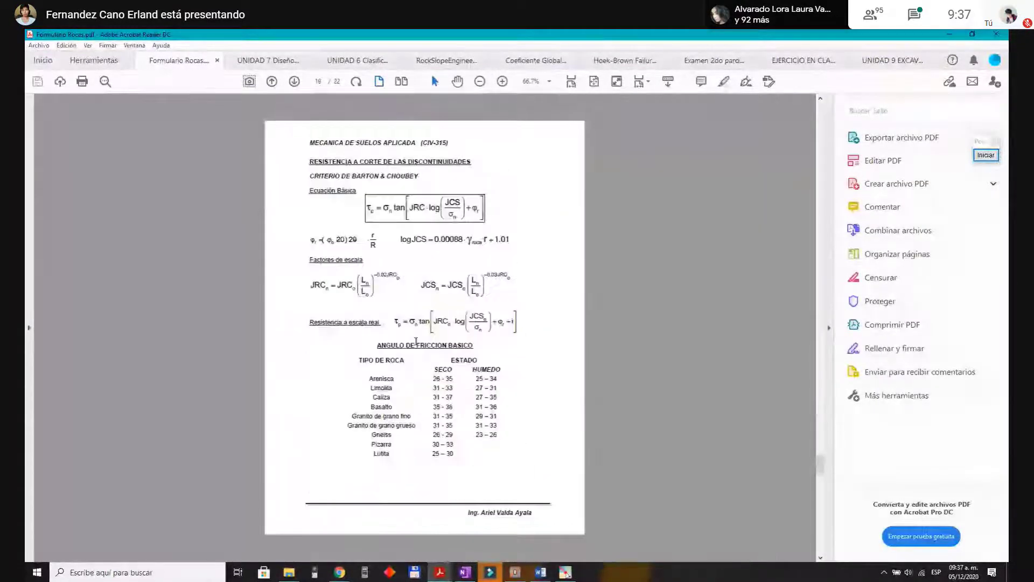
{"action": "scroll", "coordinate": [416, 341], "scroll_direction": "up", "scroll_amount": 2}
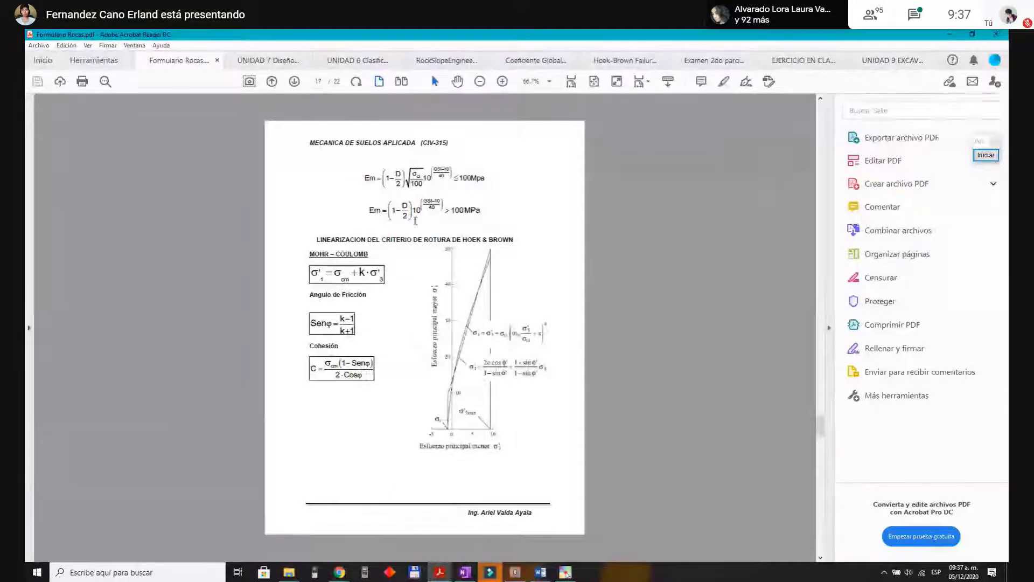
{"action": "scroll", "coordinate": [415, 221], "scroll_direction": "up", "scroll_amount": 5}
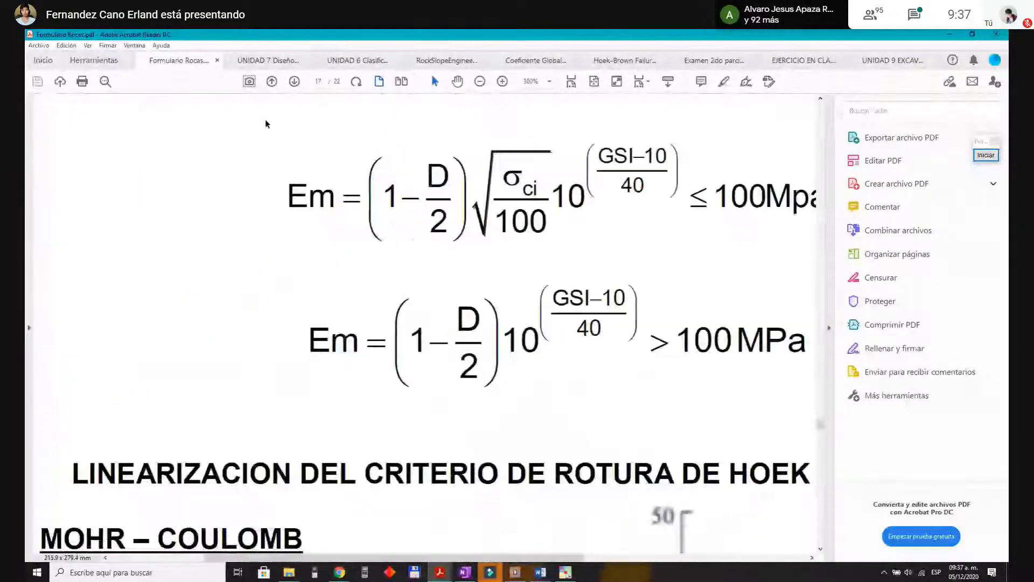
{"action": "scroll", "coordinate": [291, 169], "scroll_direction": "down", "scroll_amount": 3}
{"action": "scroll", "coordinate": [291, 170], "scroll_direction": "up", "scroll_amount": 1}
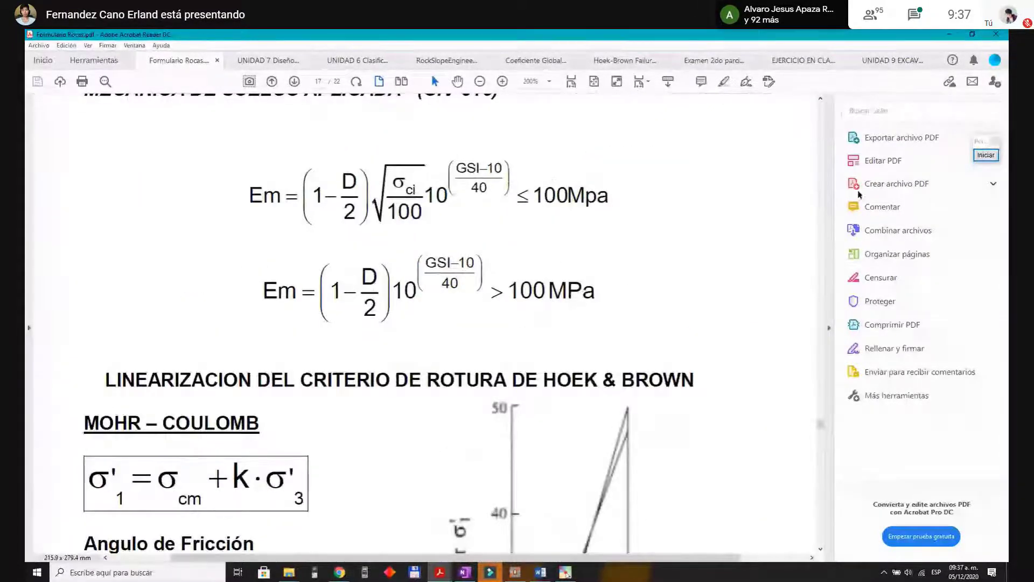
{"action": "key", "text": "shift+F4"}
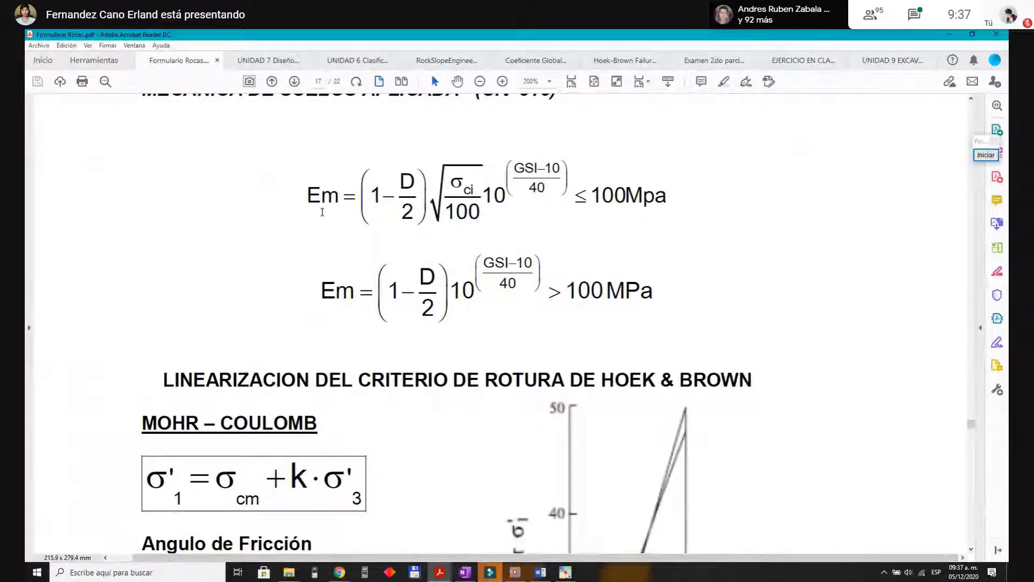
{"action": "scroll", "coordinate": [322, 212], "scroll_direction": "up", "scroll_amount": 1}
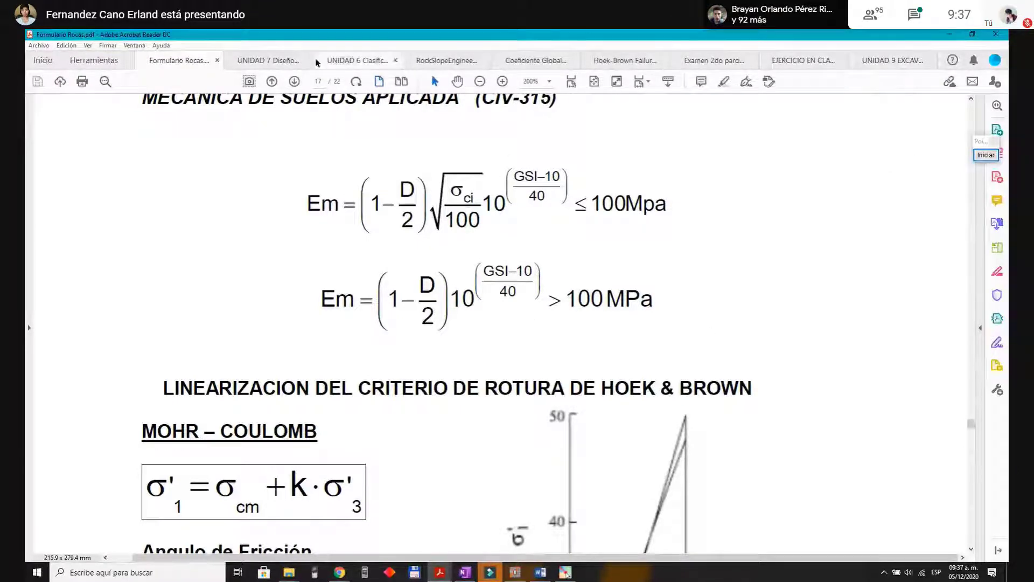
Step: Look through the UNIDAD 7 and UNIDAD 6 PDF documents
{"action": "left_click", "coordinate": [270, 62]}
{"action": "left_click", "coordinate": [361, 63]}
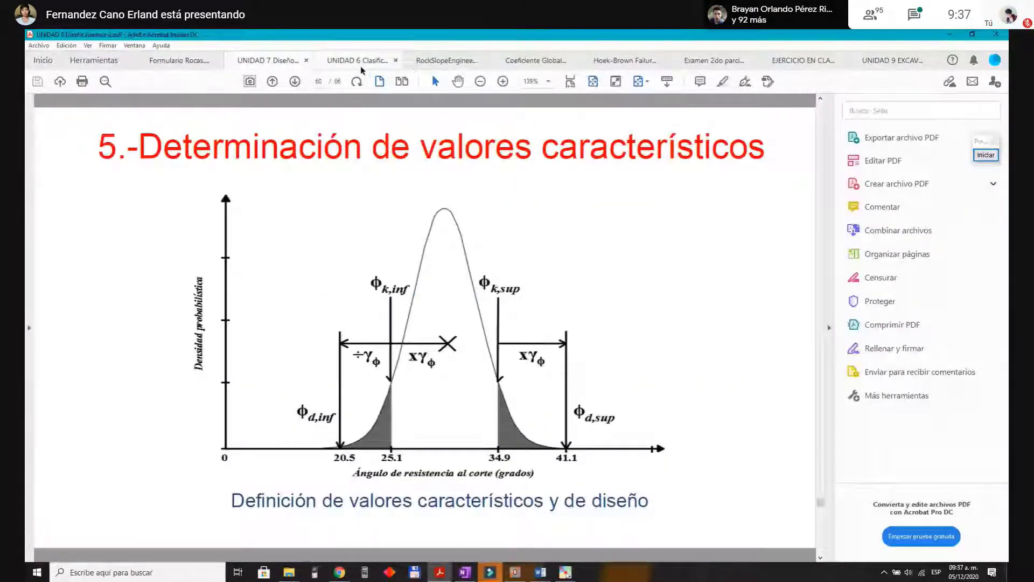
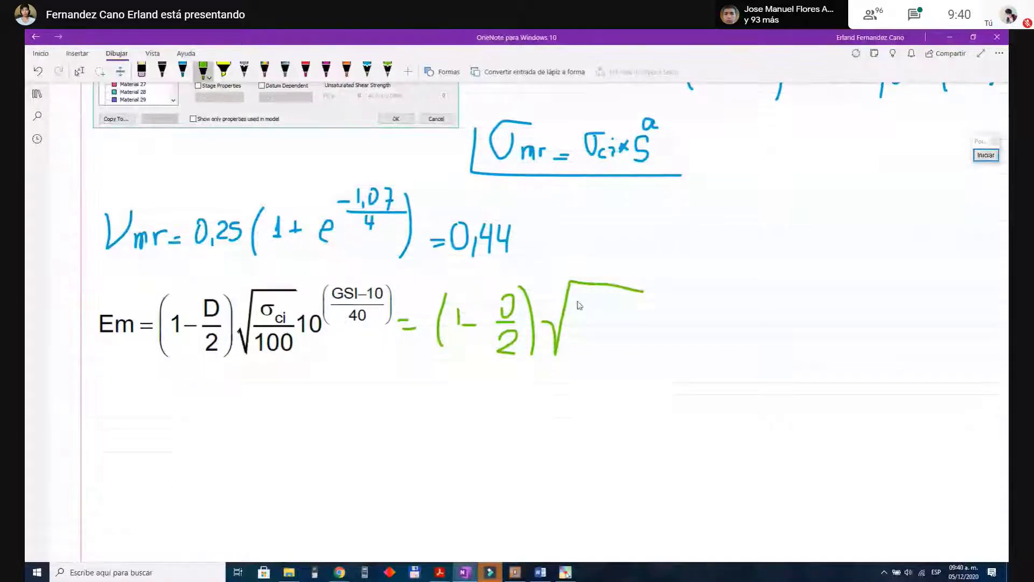
Step: Continue the green Em substitution with 35/100 under the square root and ×10 raised to (39−10)/40
{"action": "mouse_move", "coordinate": [580, 302]}
{"action": "left_mouse_down"}
{"action": "mouse_move", "coordinate": [607, 303]}
{"action": "mouse_move", "coordinate": [613, 327]}
{"action": "mouse_move", "coordinate": [595, 353]}
{"action": "mouse_move", "coordinate": [612, 351]}
{"action": "left_mouse_up"}
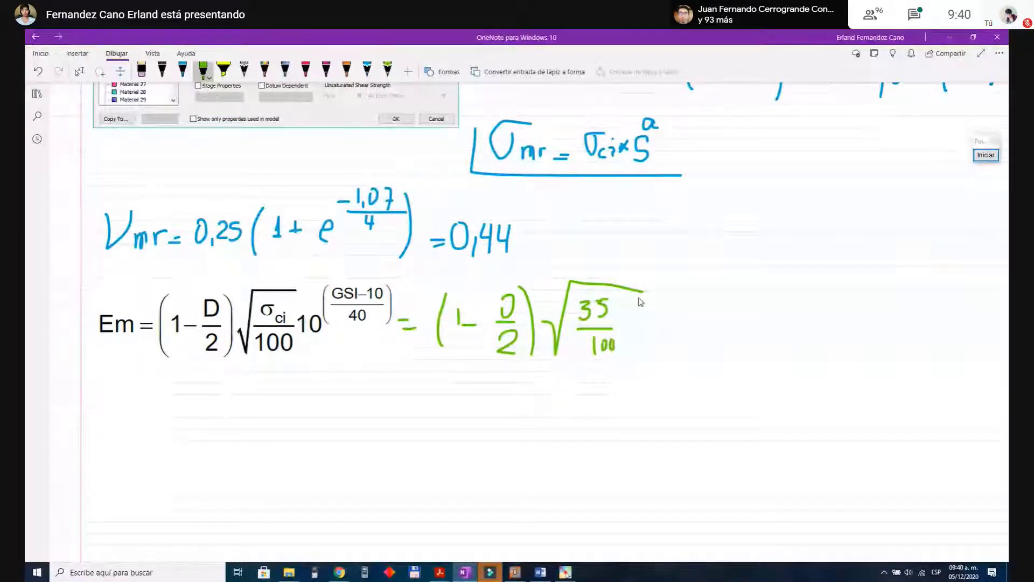
{"action": "mouse_move", "coordinate": [650, 315]}
{"action": "left_mouse_down"}
{"action": "mouse_move", "coordinate": [661, 330]}
{"action": "mouse_move", "coordinate": [647, 331]}
{"action": "mouse_move", "coordinate": [695, 322]}
{"action": "left_mouse_up"}
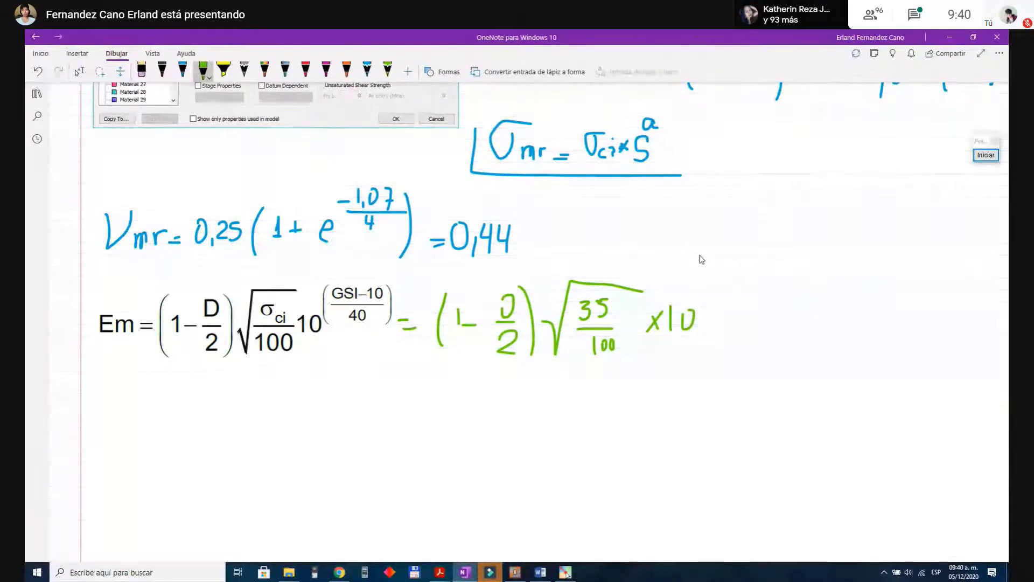
{"action": "left_click_drag", "start_coordinate": [700, 253], "coordinate": [704, 295]}
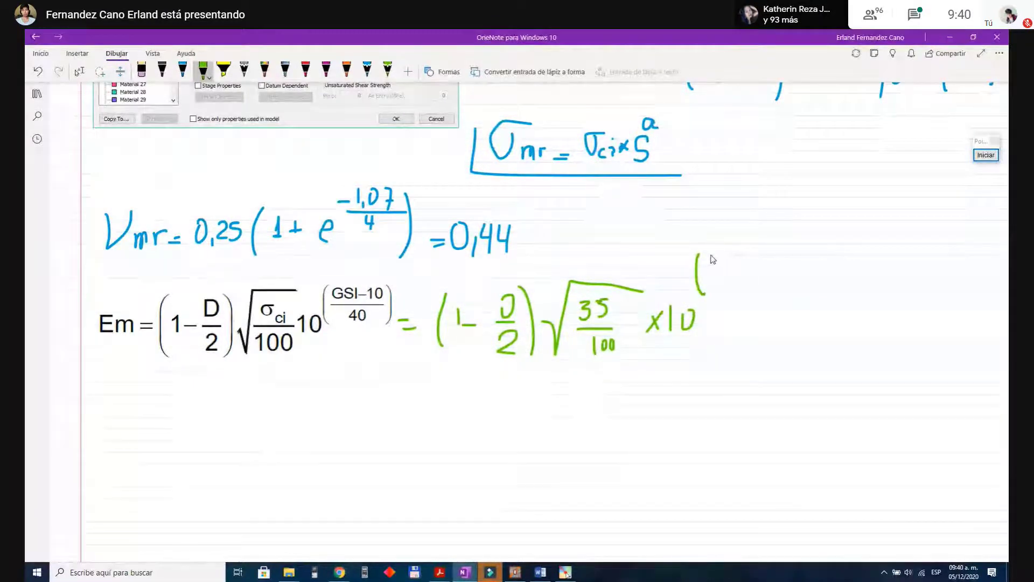
{"action": "mouse_move", "coordinate": [711, 254]}
{"action": "left_mouse_down"}
{"action": "mouse_move", "coordinate": [714, 255]}
{"action": "mouse_move", "coordinate": [723, 270]}
{"action": "mouse_move", "coordinate": [714, 268]}
{"action": "mouse_move", "coordinate": [735, 260]}
{"action": "mouse_move", "coordinate": [737, 273]}
{"action": "mouse_move", "coordinate": [766, 258]}
{"action": "mouse_move", "coordinate": [765, 273]}
{"action": "mouse_move", "coordinate": [773, 247]}
{"action": "mouse_move", "coordinate": [784, 291]}
{"action": "left_mouse_up"}
{"action": "key", "text": "ctrl+z"}
{"action": "key", "text": "ctrl+z"}
{"action": "mouse_move", "coordinate": [715, 278]}
{"action": "left_mouse_down"}
{"action": "mouse_move", "coordinate": [753, 276]}
{"action": "mouse_move", "coordinate": [733, 295]}
{"action": "mouse_move", "coordinate": [746, 285]}
{"action": "left_mouse_up"}
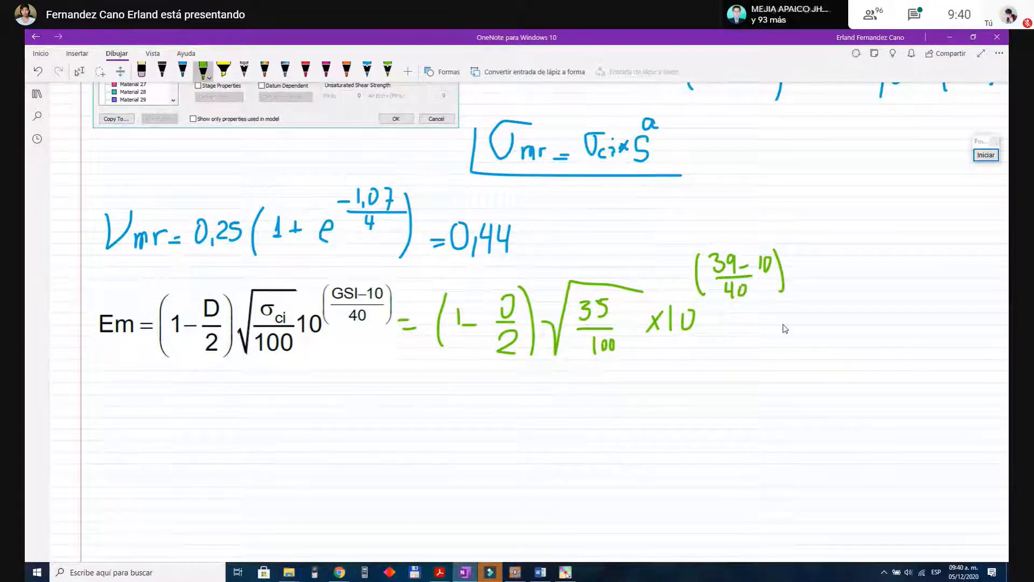
Step: Complete the Em equation in green with "= 3,14 [GPa]"
{"action": "left_click_drag", "start_coordinate": [782, 323], "coordinate": [791, 324]}
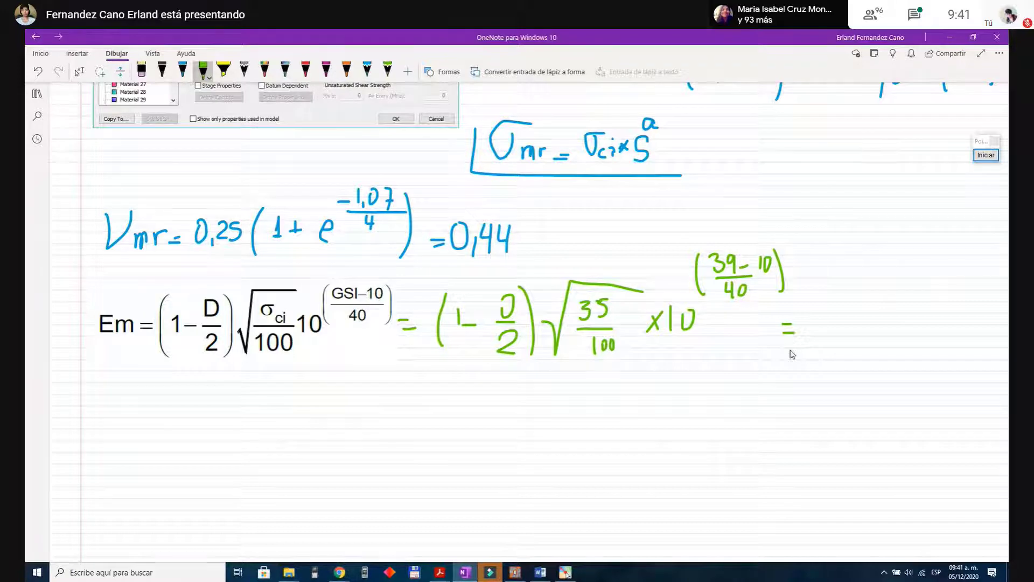
{"action": "mouse_move", "coordinate": [811, 316]}
{"action": "left_mouse_down"}
{"action": "mouse_move", "coordinate": [820, 338]}
{"action": "mouse_move", "coordinate": [838, 352]}
{"action": "left_mouse_up"}
{"action": "mouse_move", "coordinate": [852, 307]}
{"action": "left_mouse_down"}
{"action": "mouse_move", "coordinate": [853, 338]}
{"action": "mouse_move", "coordinate": [864, 338]}
{"action": "left_mouse_up"}
{"action": "mouse_move", "coordinate": [913, 311]}
{"action": "left_mouse_down"}
{"action": "mouse_move", "coordinate": [907, 322]}
{"action": "mouse_move", "coordinate": [918, 335]}
{"action": "mouse_move", "coordinate": [932, 319]}
{"action": "mouse_move", "coordinate": [942, 337]}
{"action": "left_mouse_up"}
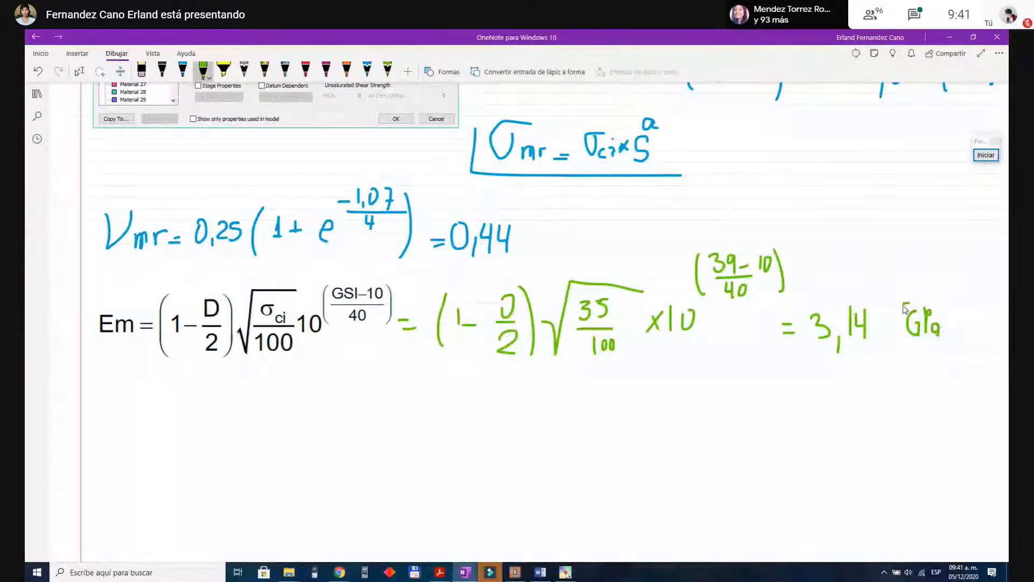
{"action": "left_click_drag", "start_coordinate": [910, 303], "coordinate": [901, 349]}
{"action": "left_click_drag", "start_coordinate": [944, 303], "coordinate": [951, 339]}
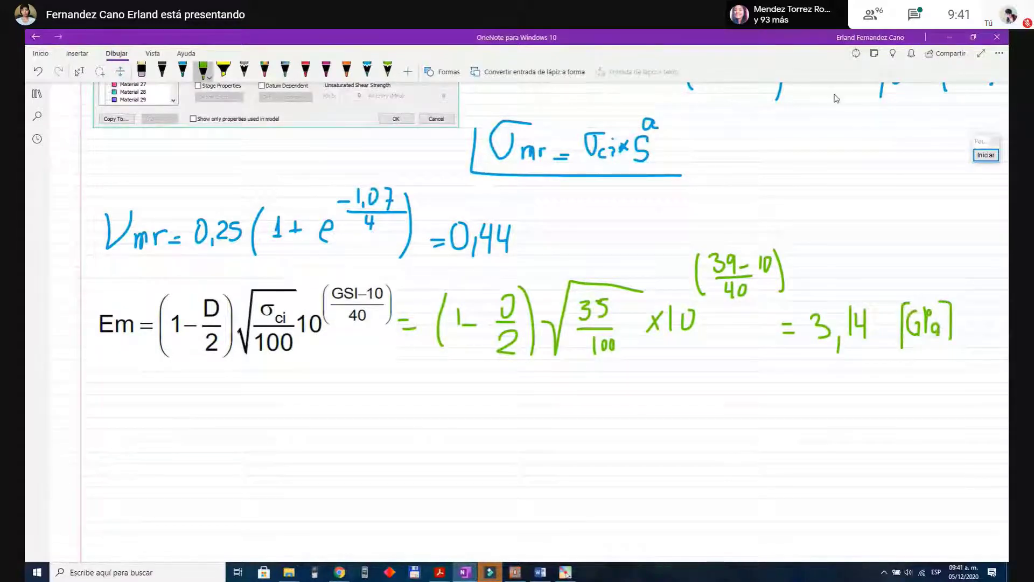
Step: Switch to the class exercise PDF and examine the geomechanical parameters of the rock mass
{"action": "mouse_move", "coordinate": [439, 572]}
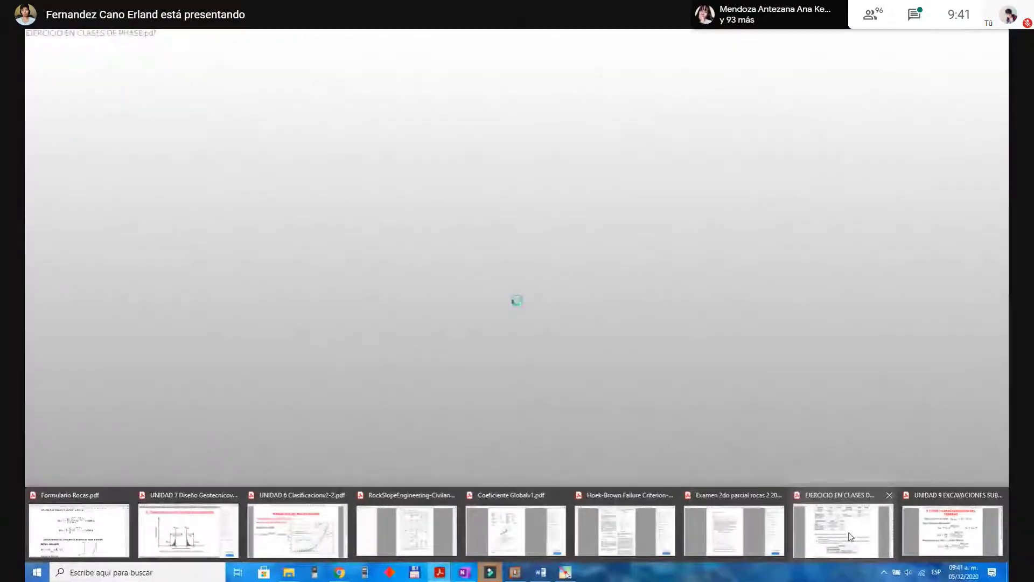
{"action": "left_click", "coordinate": [850, 536]}
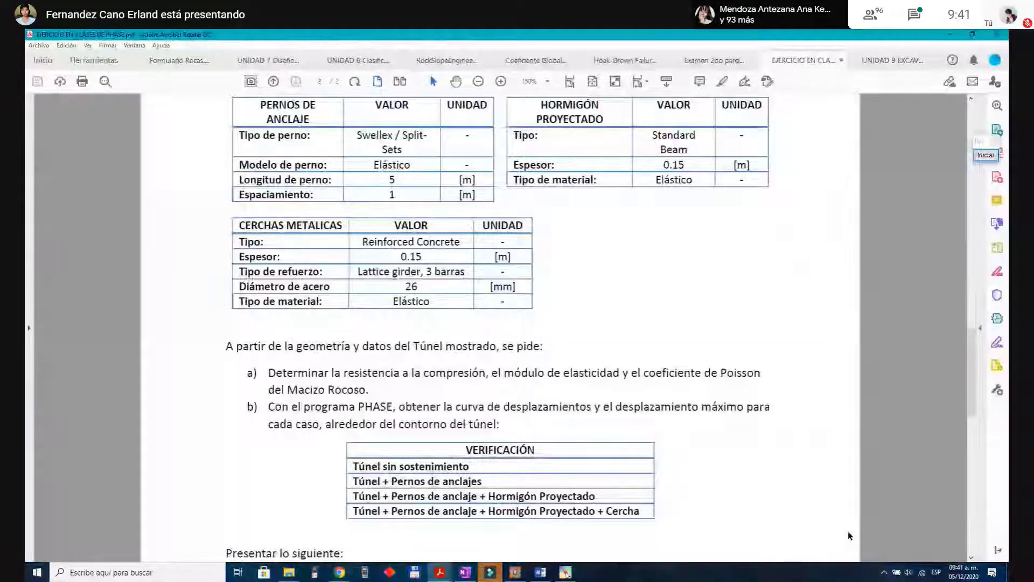
{"action": "scroll", "coordinate": [493, 424], "scroll_direction": "up", "scroll_amount": 10}
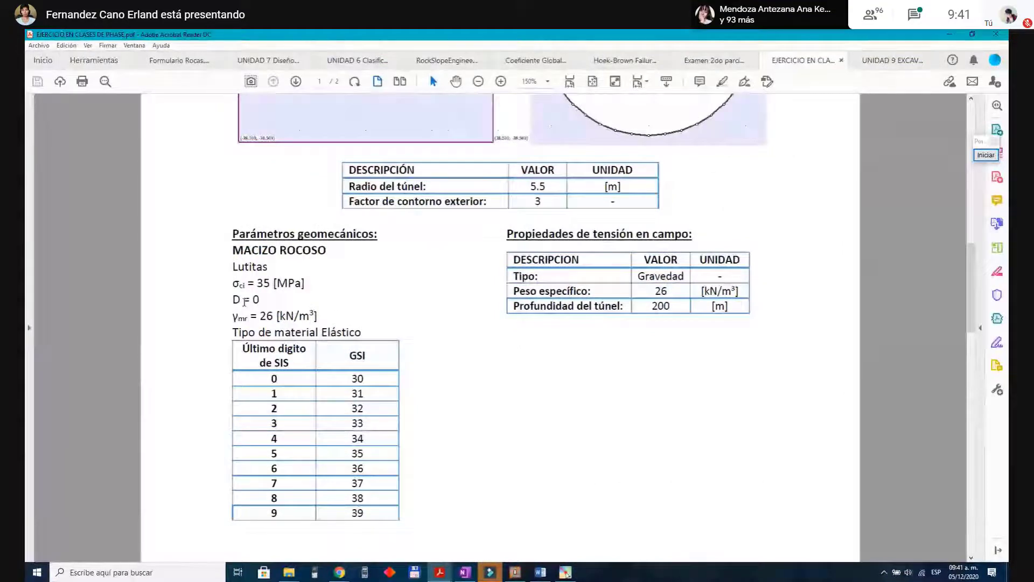
Step: Switch back to OneNote and write "= 3140,75 [MPa]" in green below the GPa result of the Em equation
{"action": "left_click", "coordinate": [465, 572]}
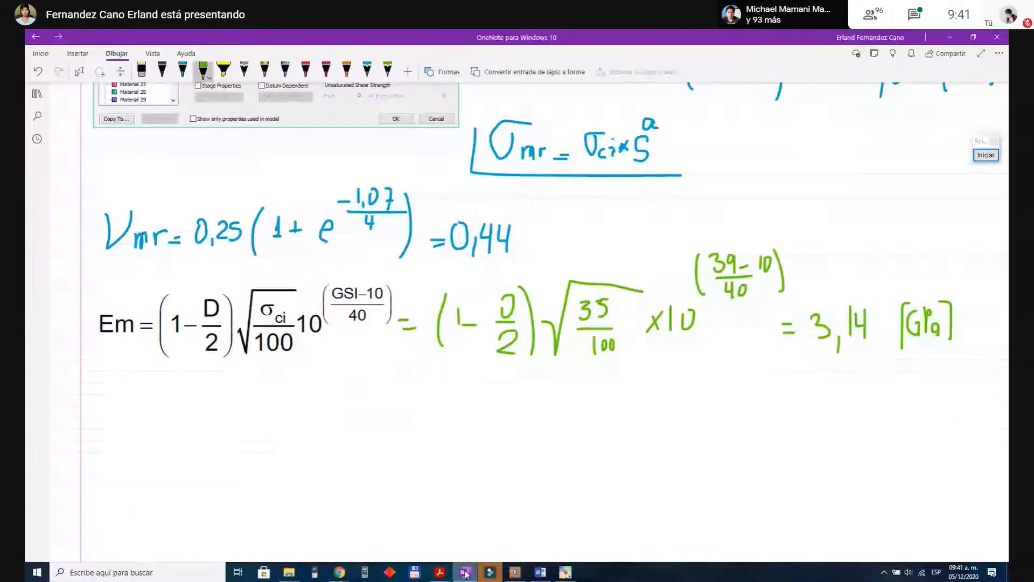
{"action": "scroll", "coordinate": [419, 372], "scroll_direction": "up", "scroll_amount": 5}
{"action": "scroll", "coordinate": [419, 373], "scroll_direction": "down", "scroll_amount": 5}
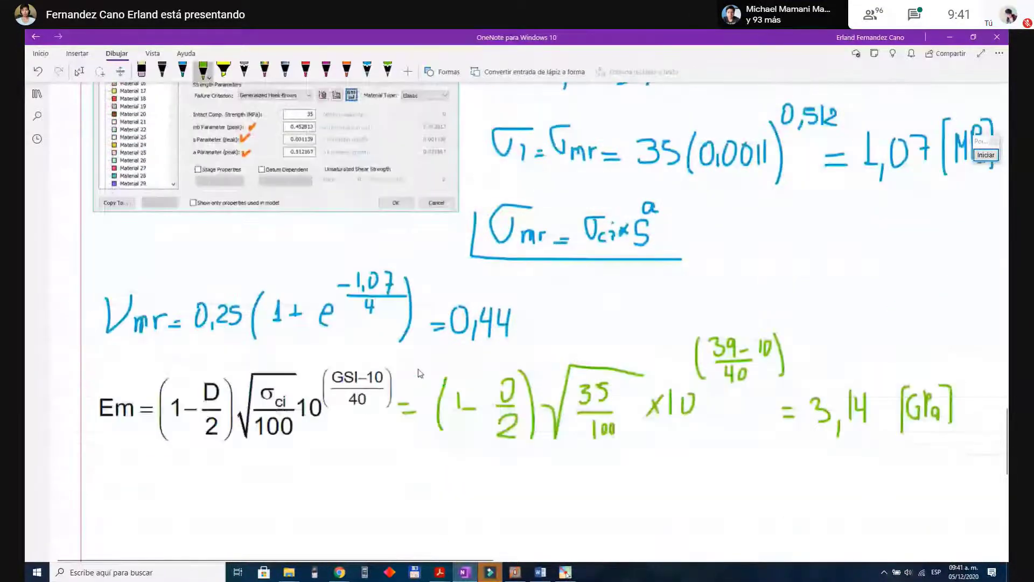
{"action": "scroll", "coordinate": [894, 397], "scroll_direction": "down", "scroll_amount": 1}
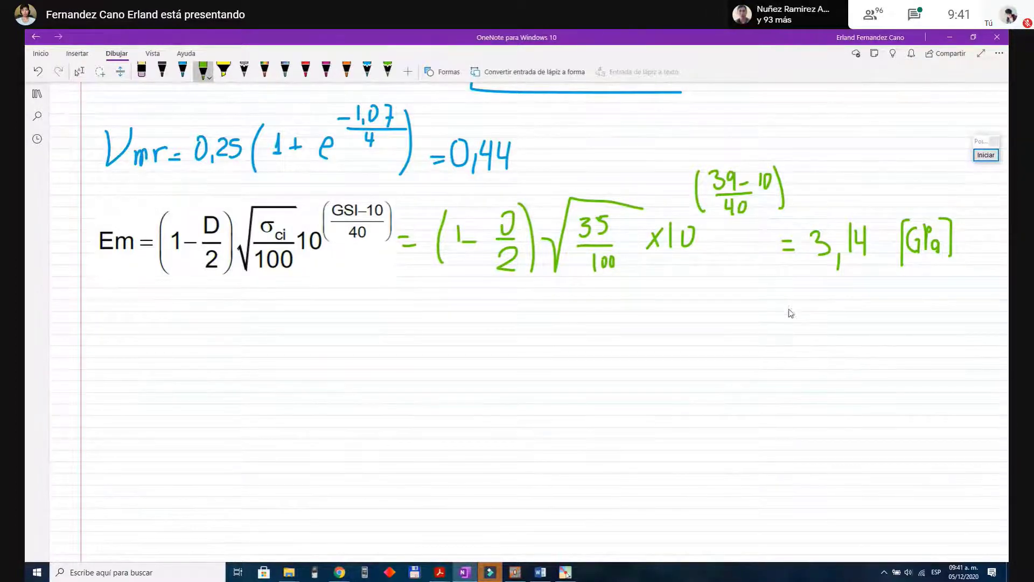
{"action": "left_click_drag", "start_coordinate": [788, 303], "coordinate": [800, 303]}
{"action": "mouse_move", "coordinate": [788, 309]}
{"action": "left_mouse_down"}
{"action": "mouse_move", "coordinate": [833, 297]}
{"action": "mouse_move", "coordinate": [834, 313]}
{"action": "mouse_move", "coordinate": [822, 312]}
{"action": "mouse_move", "coordinate": [853, 300]}
{"action": "mouse_move", "coordinate": [863, 315]}
{"action": "mouse_move", "coordinate": [865, 299]}
{"action": "mouse_move", "coordinate": [879, 316]}
{"action": "mouse_move", "coordinate": [889, 295]}
{"action": "mouse_move", "coordinate": [889, 312]}
{"action": "mouse_move", "coordinate": [941, 285]}
{"action": "mouse_move", "coordinate": [949, 311]}
{"action": "left_mouse_up"}
{"action": "left_click", "coordinate": [878, 311]}
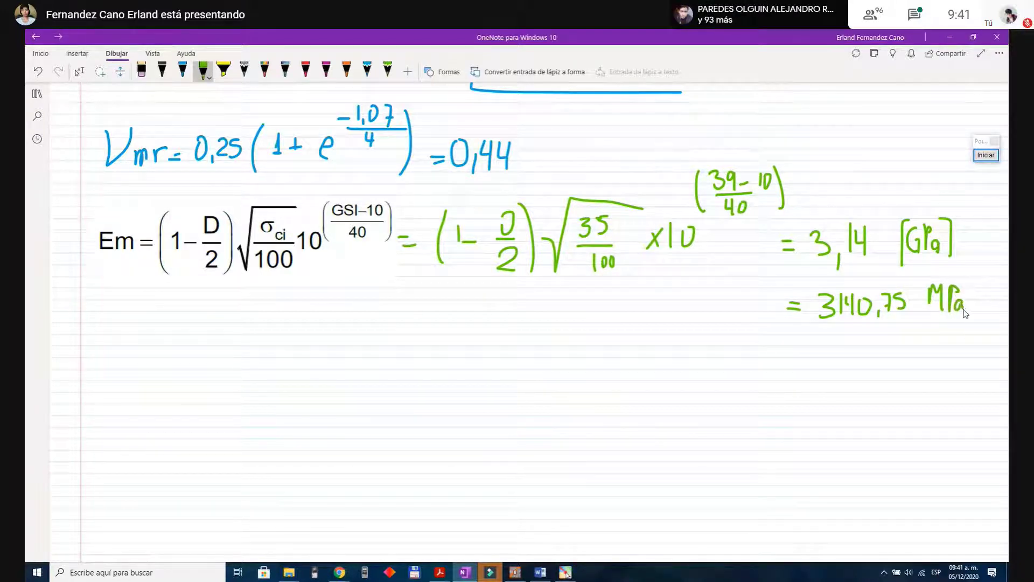
{"action": "left_click_drag", "start_coordinate": [921, 279], "coordinate": [921, 310]}
{"action": "left_click_drag", "start_coordinate": [967, 282], "coordinate": [968, 309]}
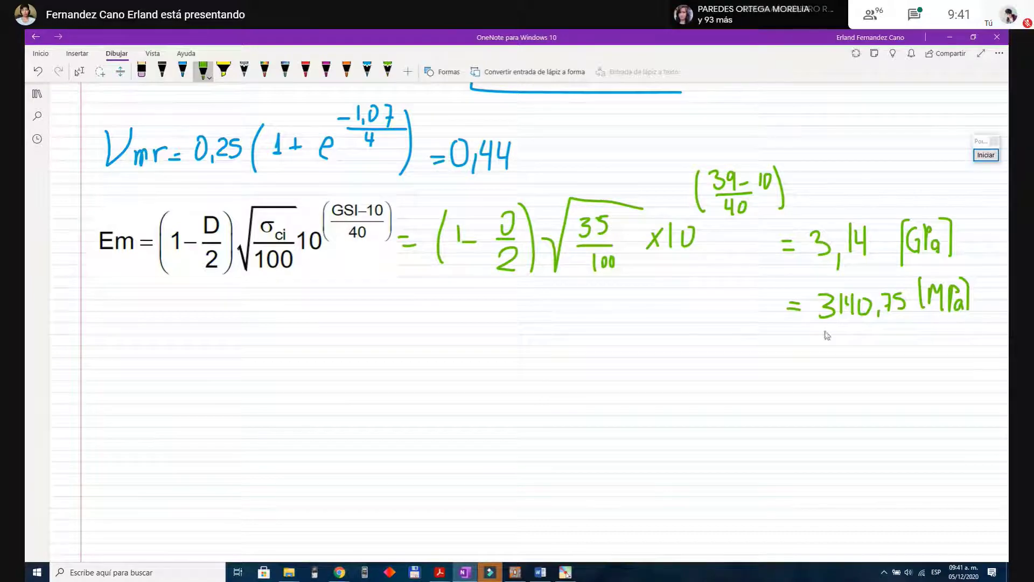
{"action": "scroll", "coordinate": [397, 330], "scroll_direction": "up", "scroll_amount": 5}
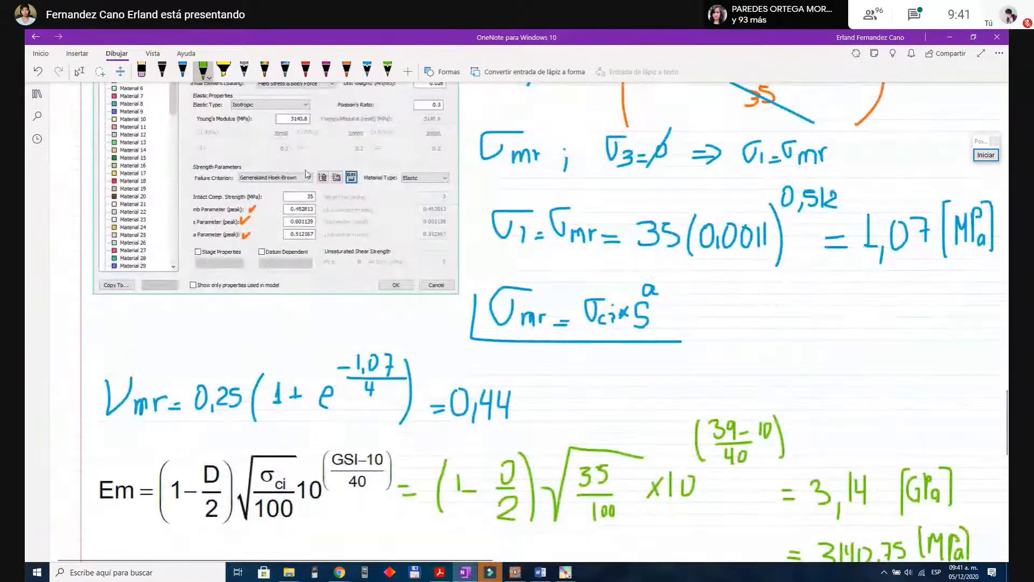
Step: Mark the Young's Modulus value in the pasted material properties image with a green check mark
{"action": "scroll", "coordinate": [397, 331], "scroll_direction": "down", "scroll_amount": 2}
{"action": "scroll", "coordinate": [296, 193], "scroll_direction": "up", "scroll_amount": 4}
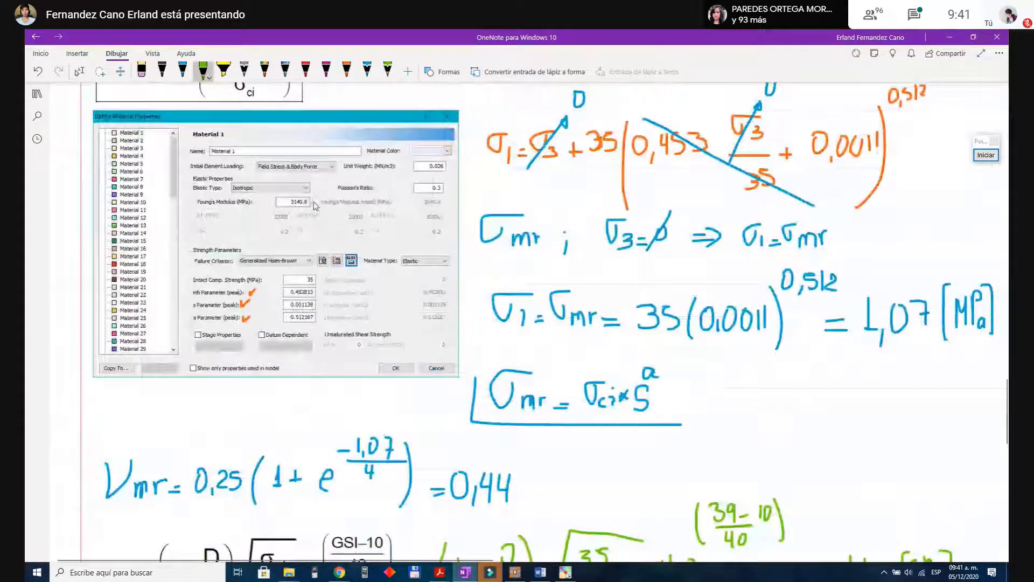
{"action": "left_click_drag", "start_coordinate": [315, 200], "coordinate": [337, 185]}
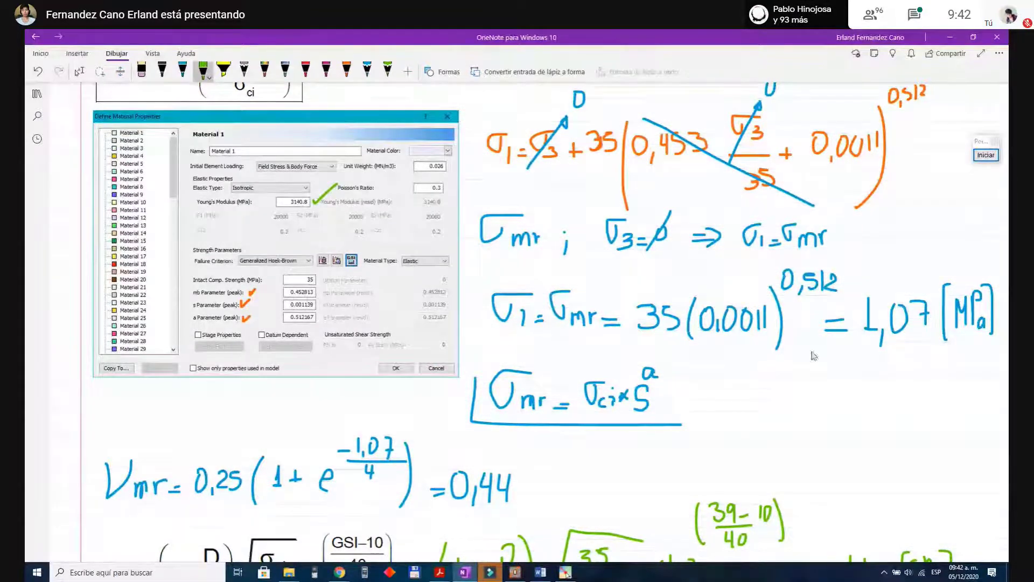
Step: Write "CA-TORR" in green above the (39−10)/40 exponent of the Em substitution
{"action": "scroll", "coordinate": [633, 398], "scroll_direction": "down", "scroll_amount": 1}
{"action": "scroll", "coordinate": [634, 398], "scroll_direction": "down", "scroll_amount": 2}
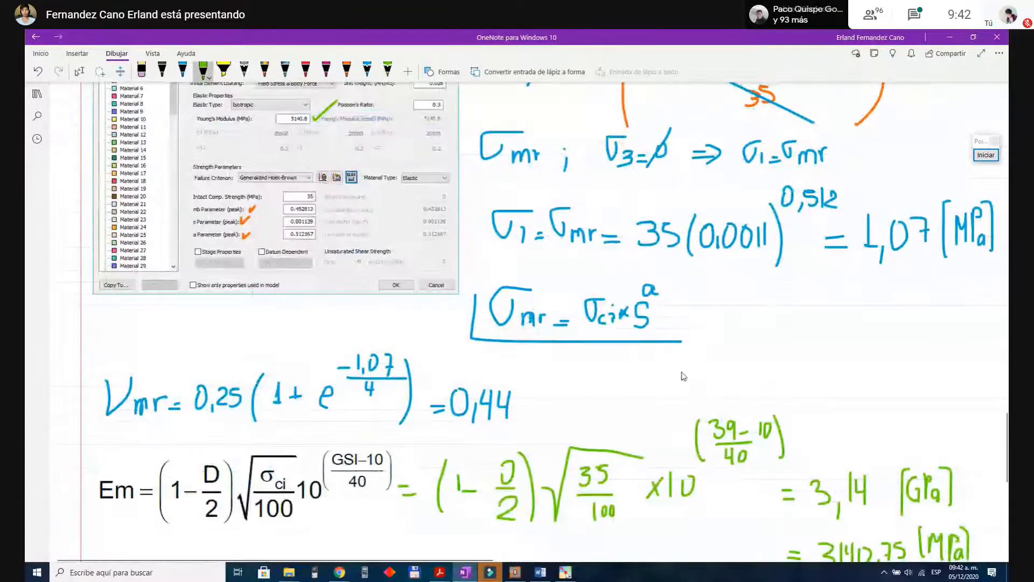
{"action": "mouse_move", "coordinate": [692, 371]}
{"action": "left_mouse_down"}
{"action": "mouse_move", "coordinate": [694, 394]}
{"action": "mouse_move", "coordinate": [734, 370]}
{"action": "mouse_move", "coordinate": [735, 389]}
{"action": "mouse_move", "coordinate": [743, 378]}
{"action": "mouse_move", "coordinate": [747, 388]}
{"action": "mouse_move", "coordinate": [758, 370]}
{"action": "mouse_move", "coordinate": [774, 385]}
{"action": "left_mouse_up"}
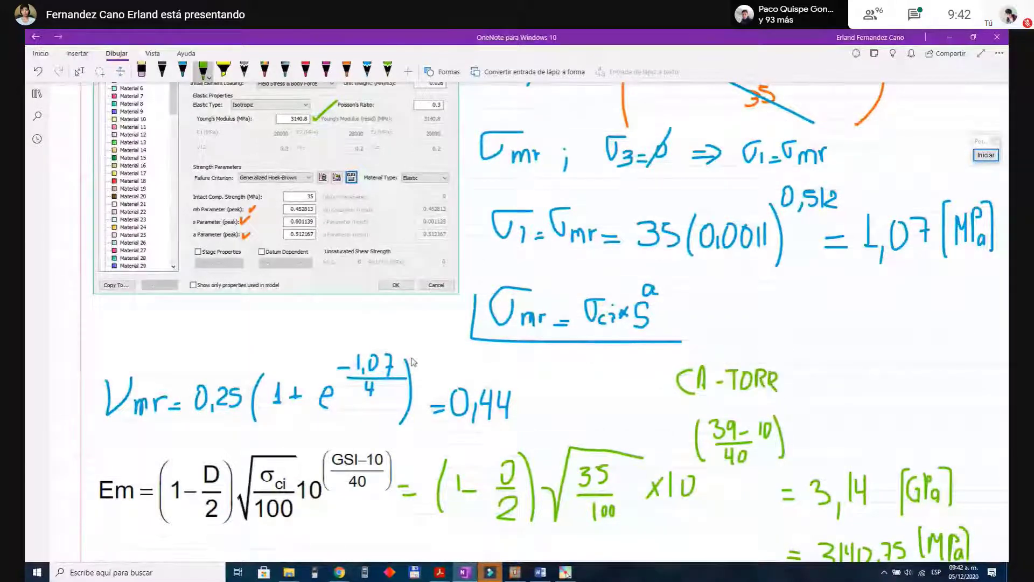
Step: Begin a list of the rock mass parameters below the Em formula by writing "σmr," in green
{"action": "scroll", "coordinate": [413, 361], "scroll_direction": "up", "scroll_amount": 2}
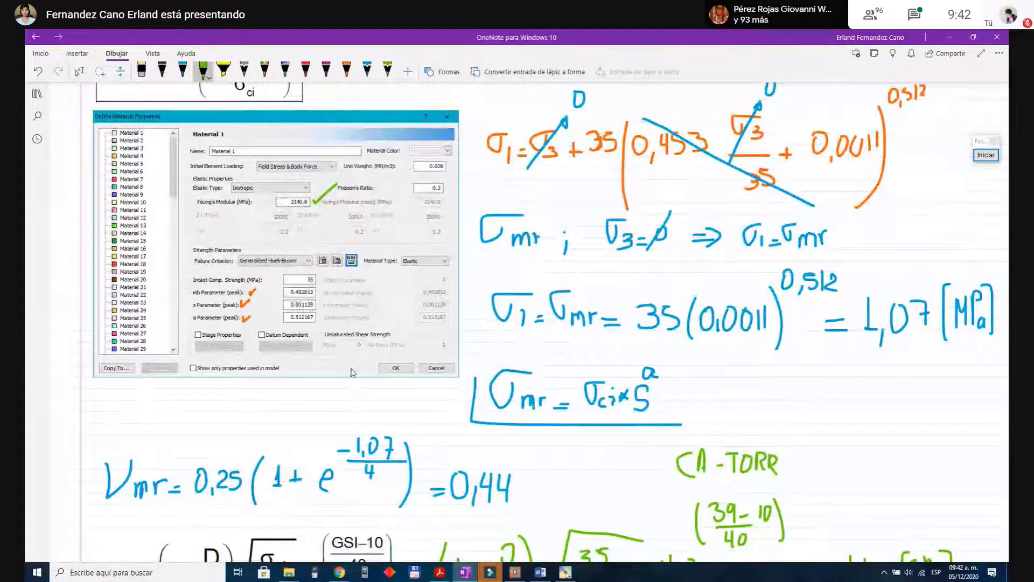
{"action": "scroll", "coordinate": [352, 373], "scroll_direction": "down", "scroll_amount": 4}
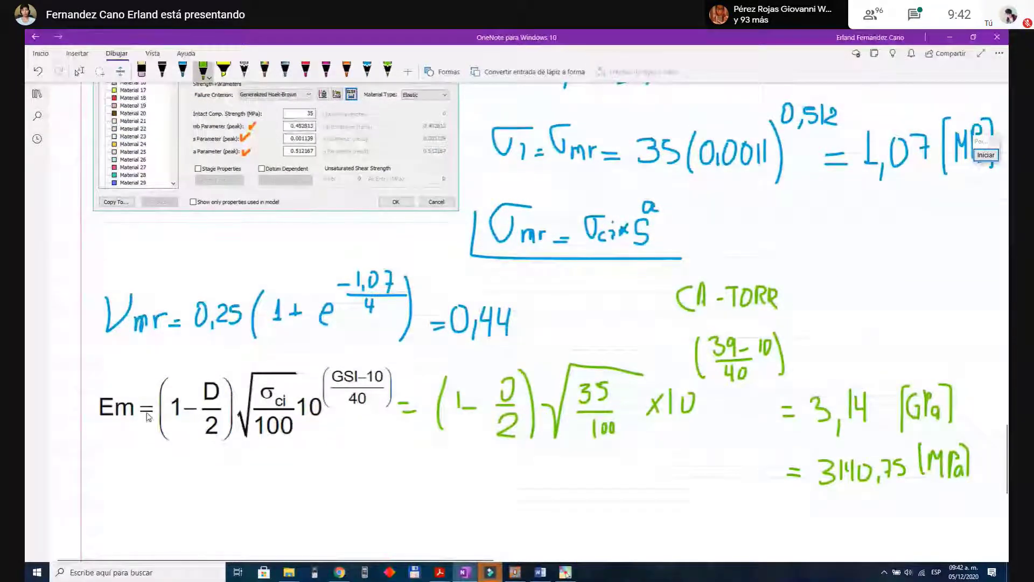
{"action": "scroll", "coordinate": [101, 436], "scroll_direction": "down", "scroll_amount": 2}
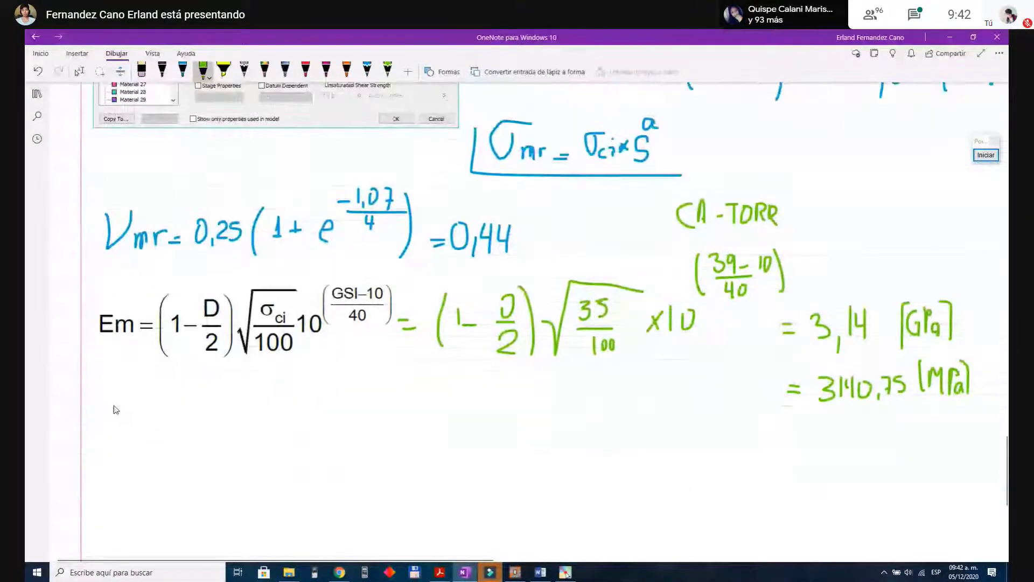
{"action": "mouse_move", "coordinate": [132, 400]}
{"action": "left_mouse_down"}
{"action": "mouse_move", "coordinate": [135, 431]}
{"action": "mouse_move", "coordinate": [145, 416]}
{"action": "mouse_move", "coordinate": [148, 428]}
{"action": "mouse_move", "coordinate": [163, 419]}
{"action": "mouse_move", "coordinate": [165, 443]}
{"action": "left_mouse_up"}
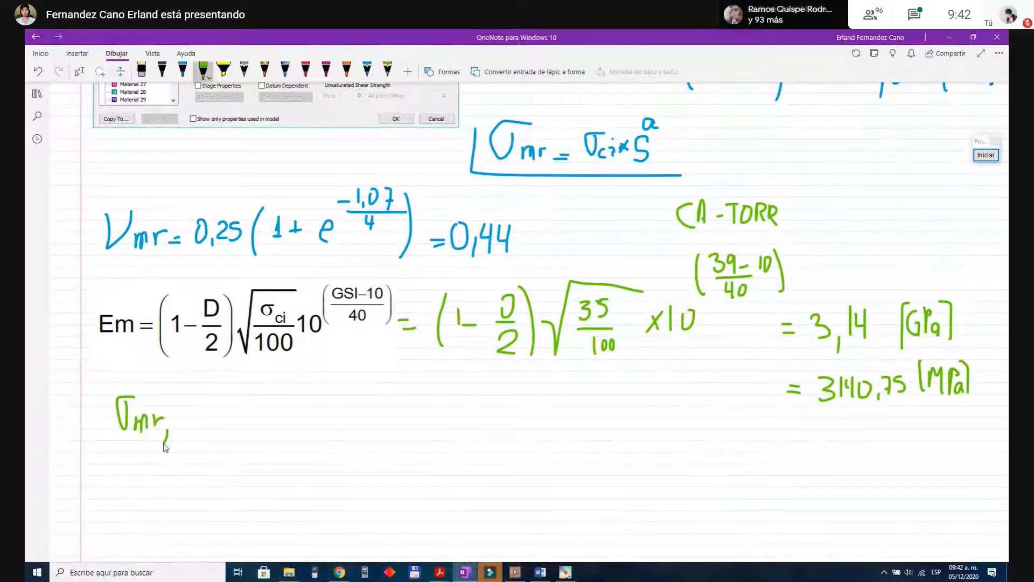
Step: Add "Emr," in green after σmr in the list below the Em formula
{"action": "scroll", "coordinate": [600, 397], "scroll_direction": "up", "scroll_amount": 6}
{"action": "scroll", "coordinate": [630, 330], "scroll_direction": "down", "scroll_amount": 2}
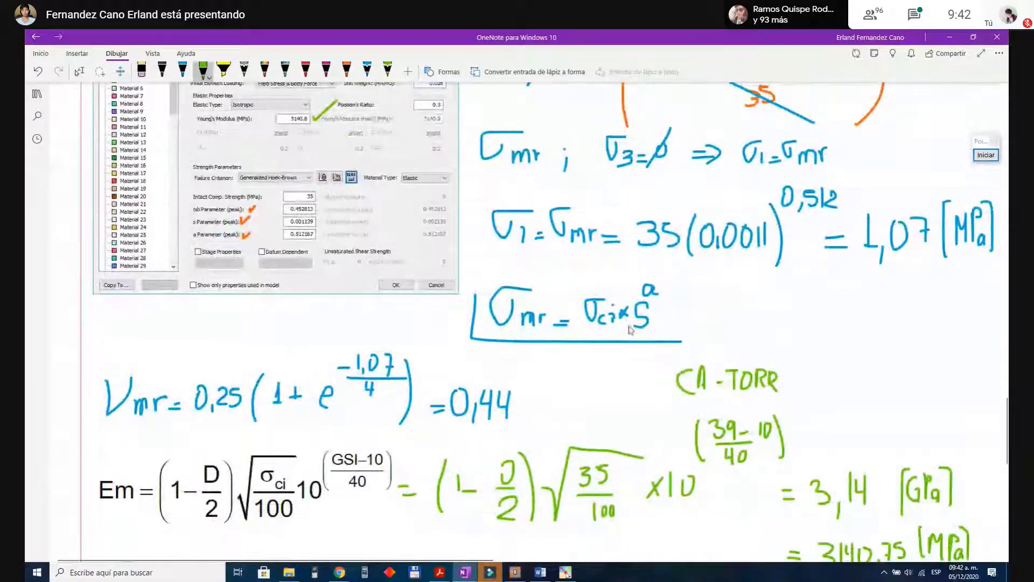
{"action": "scroll", "coordinate": [630, 330], "scroll_direction": "down", "scroll_amount": 5}
{"action": "scroll", "coordinate": [164, 343], "scroll_direction": "up", "scroll_amount": 2}
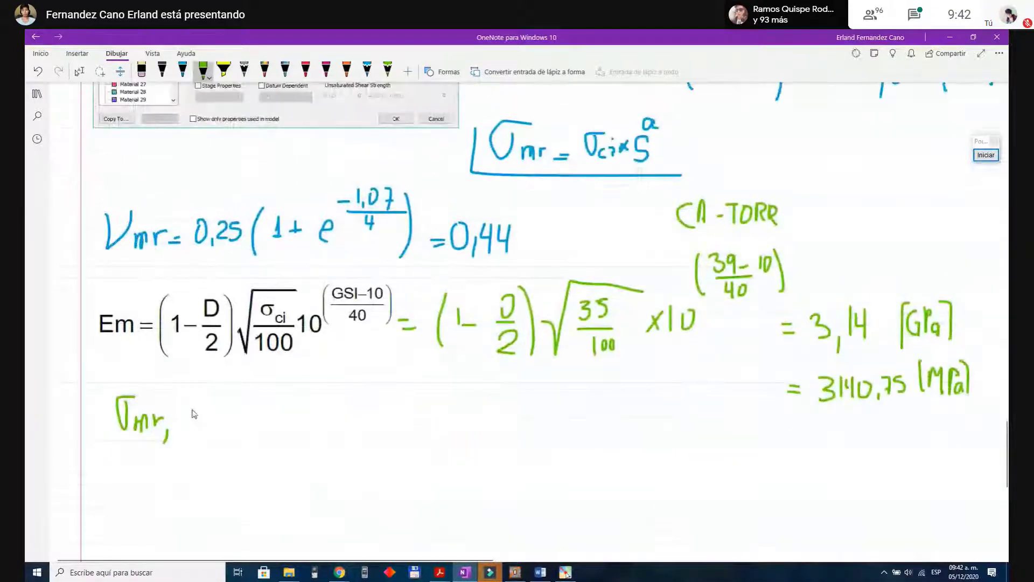
{"action": "mouse_move", "coordinate": [192, 400]}
{"action": "left_mouse_down"}
{"action": "mouse_move", "coordinate": [194, 423]}
{"action": "mouse_move", "coordinate": [209, 398]}
{"action": "left_mouse_up"}
{"action": "mouse_move", "coordinate": [194, 411]}
{"action": "left_mouse_down"}
{"action": "mouse_move", "coordinate": [207, 424]}
{"action": "mouse_move", "coordinate": [234, 419]}
{"action": "left_mouse_up"}
{"action": "left_click", "coordinate": [207, 424]}
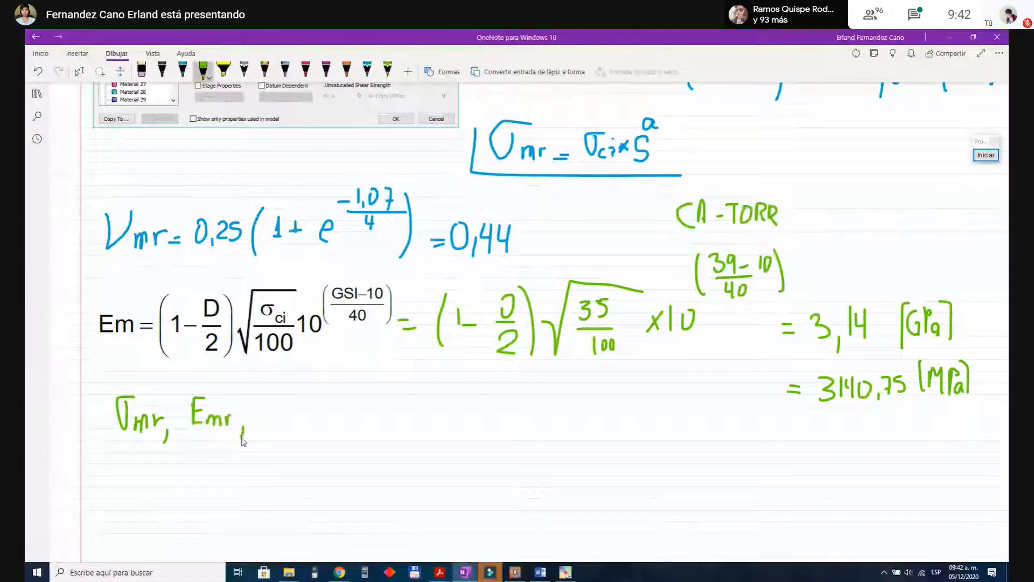
Step: Complete the green parameter list below the Em formula with "νmr"
{"action": "scroll", "coordinate": [240, 434], "scroll_direction": "up", "scroll_amount": 5}
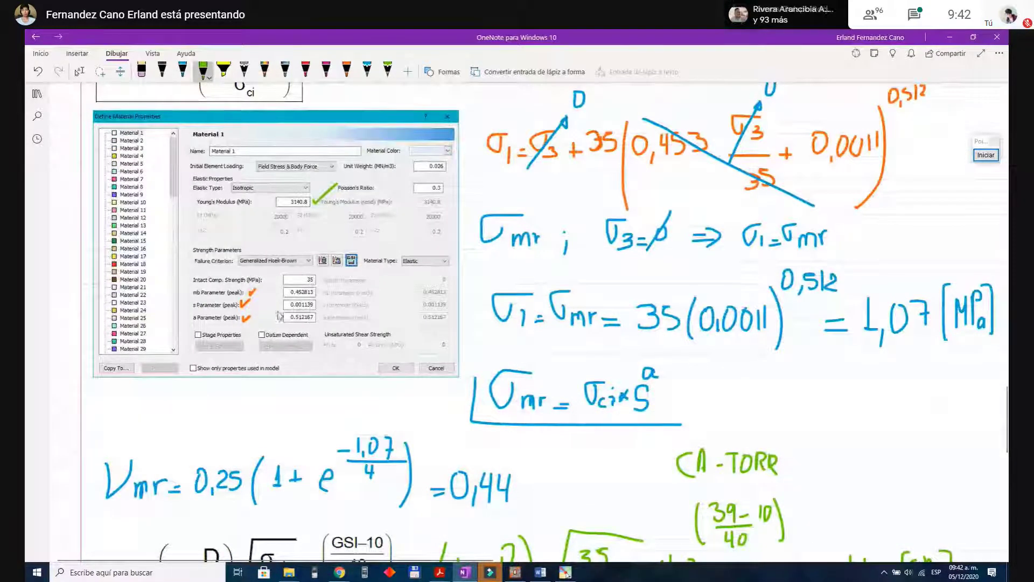
{"action": "scroll", "coordinate": [311, 329], "scroll_direction": "down", "scroll_amount": 2}
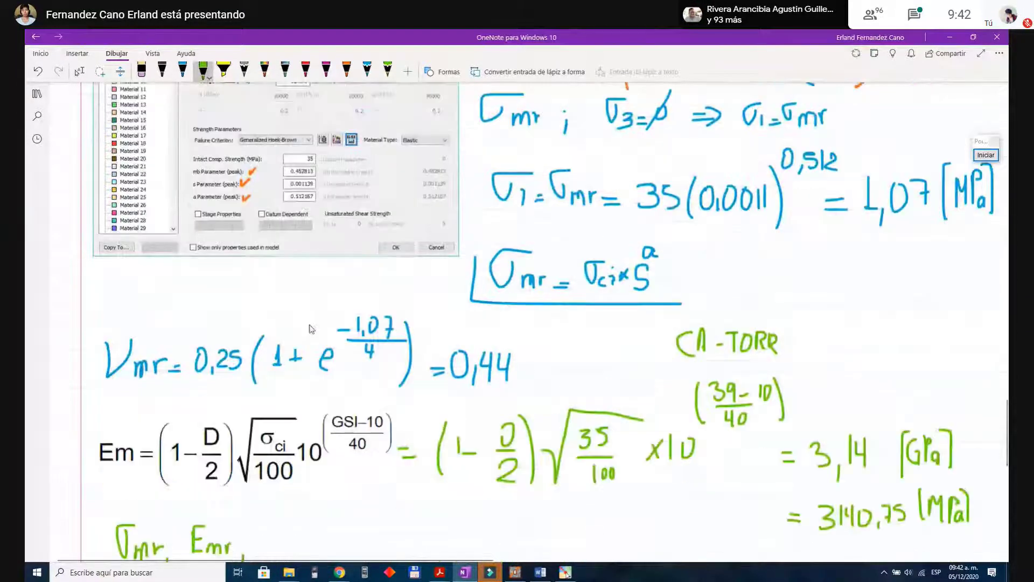
{"action": "scroll", "coordinate": [312, 328], "scroll_direction": "down", "scroll_amount": 1}
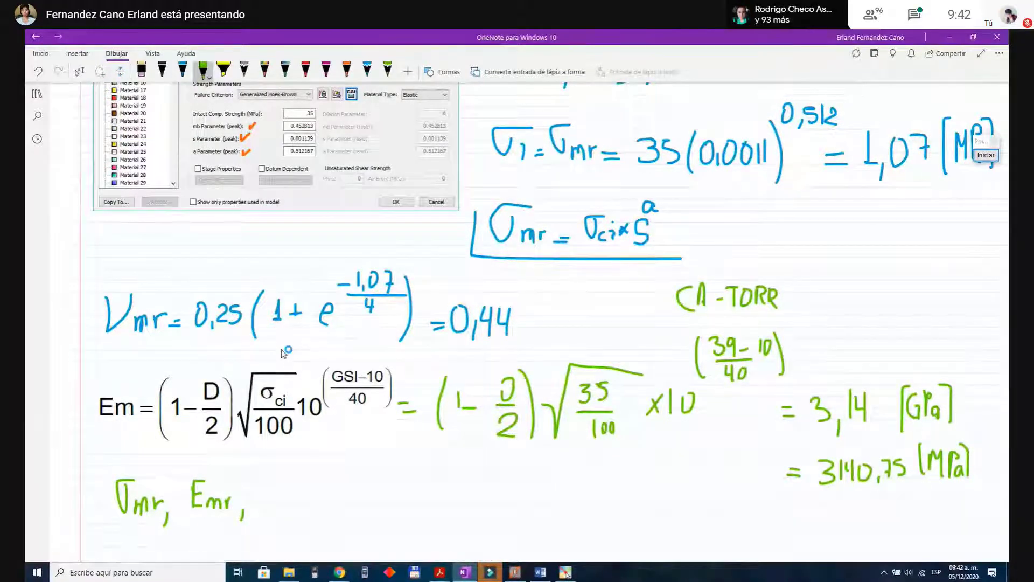
{"action": "scroll", "coordinate": [280, 463], "scroll_direction": "down", "scroll_amount": 2}
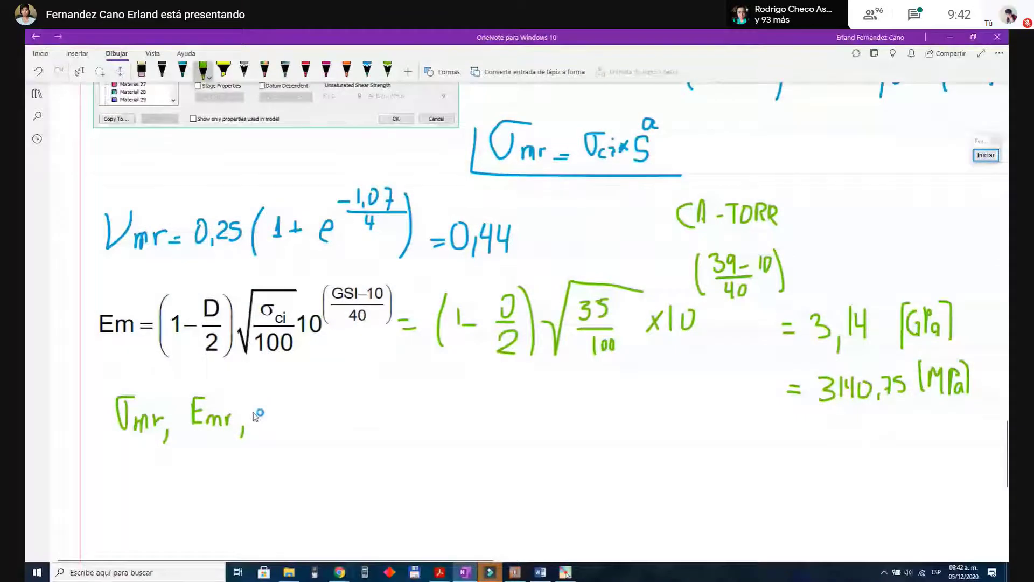
{"action": "mouse_move", "coordinate": [261, 399]}
{"action": "left_mouse_down"}
{"action": "mouse_move", "coordinate": [269, 432]}
{"action": "mouse_move", "coordinate": [288, 394]}
{"action": "mouse_move", "coordinate": [290, 435]}
{"action": "mouse_move", "coordinate": [295, 422]}
{"action": "mouse_move", "coordinate": [318, 418]}
{"action": "left_mouse_up"}
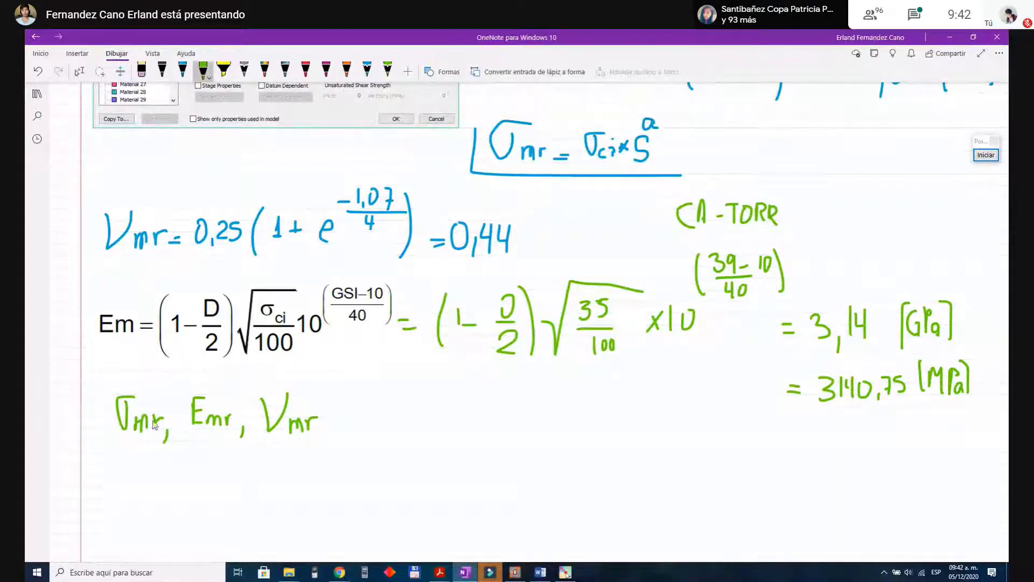
Step: Draw a red arrow pointing to the start of the σmr, Emr, νmr list
{"action": "scroll", "coordinate": [154, 425], "scroll_direction": "up", "scroll_amount": 10}
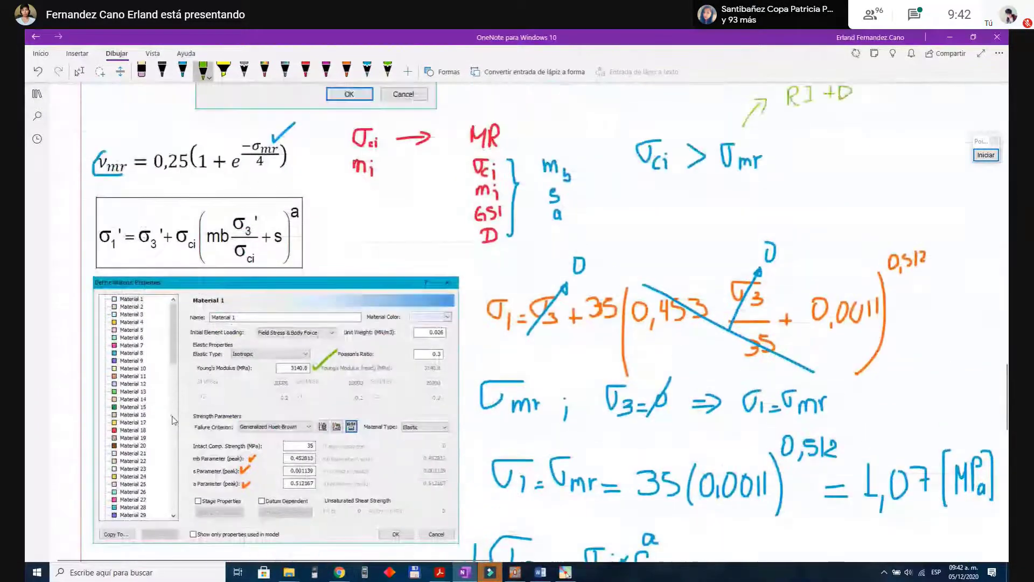
{"action": "scroll", "coordinate": [173, 419], "scroll_direction": "down", "scroll_amount": 8}
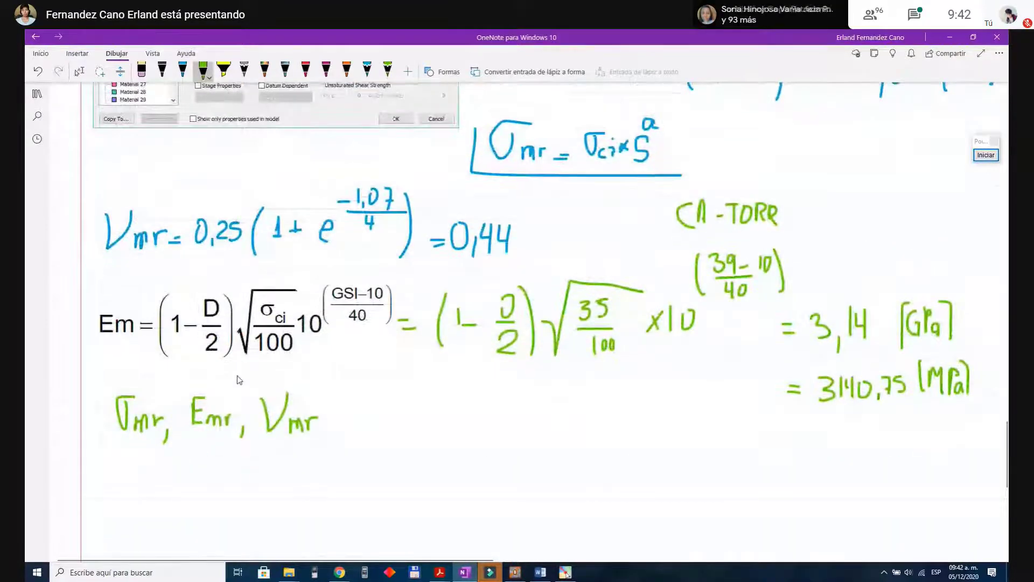
{"action": "scroll", "coordinate": [239, 380], "scroll_direction": "up", "scroll_amount": 2}
{"action": "scroll", "coordinate": [354, 142], "scroll_direction": "down", "scroll_amount": 2}
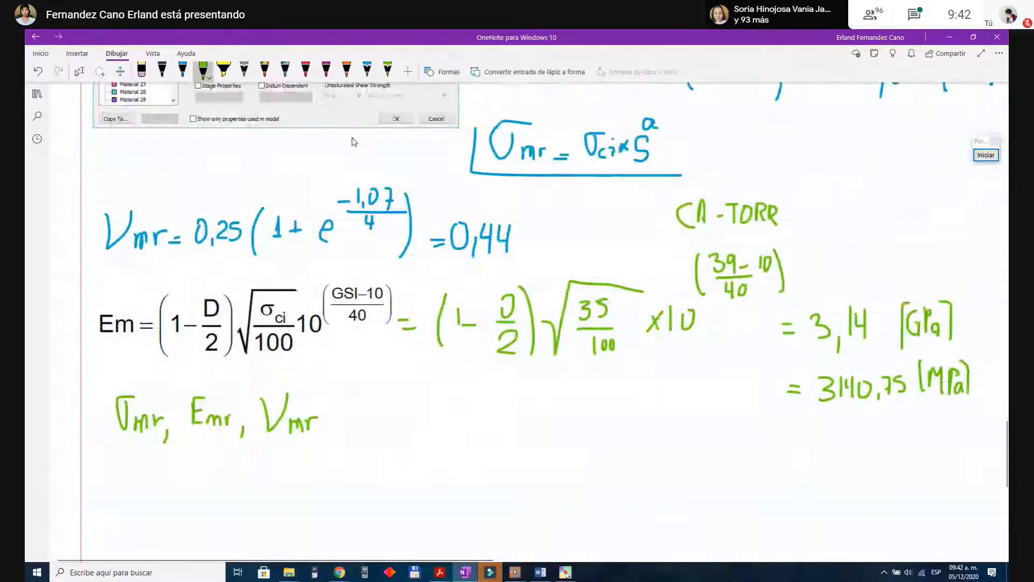
{"action": "left_click", "coordinate": [305, 69]}
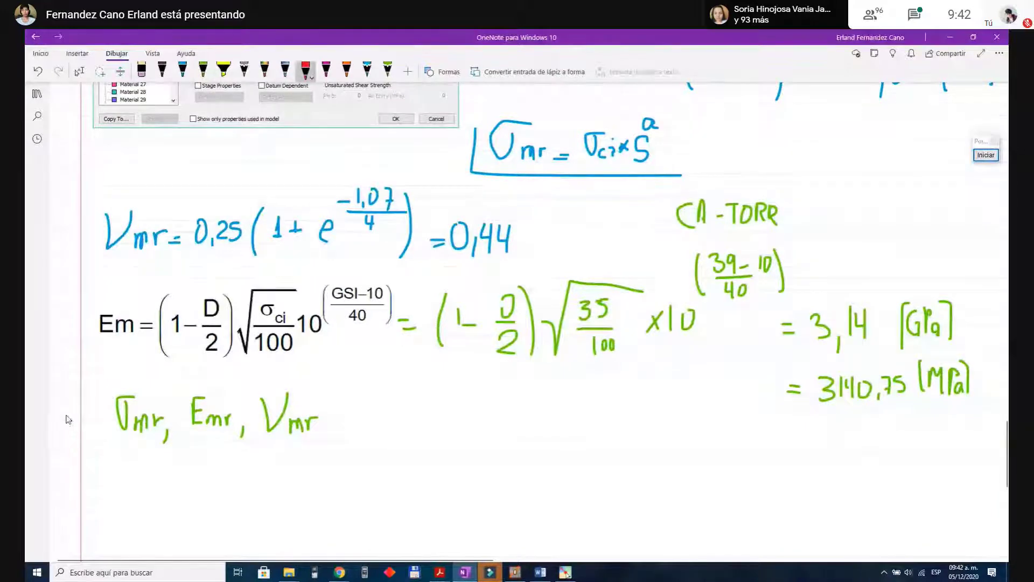
{"action": "mouse_move", "coordinate": [65, 414]}
{"action": "left_mouse_down"}
{"action": "mouse_move", "coordinate": [97, 412]}
{"action": "mouse_move", "coordinate": [89, 418]}
{"action": "left_mouse_up"}
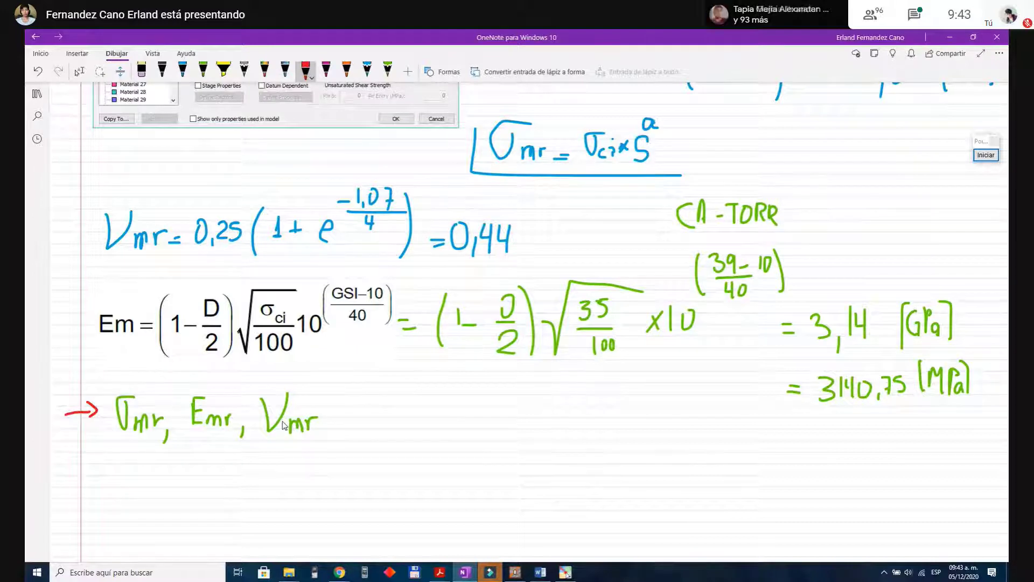
Step: Switch to the UNIDAD 6 classification PDF and examine the empirical formulas for rock mass strength, deformation modulus and Poisson's ratio
{"action": "mouse_move", "coordinate": [440, 572]}
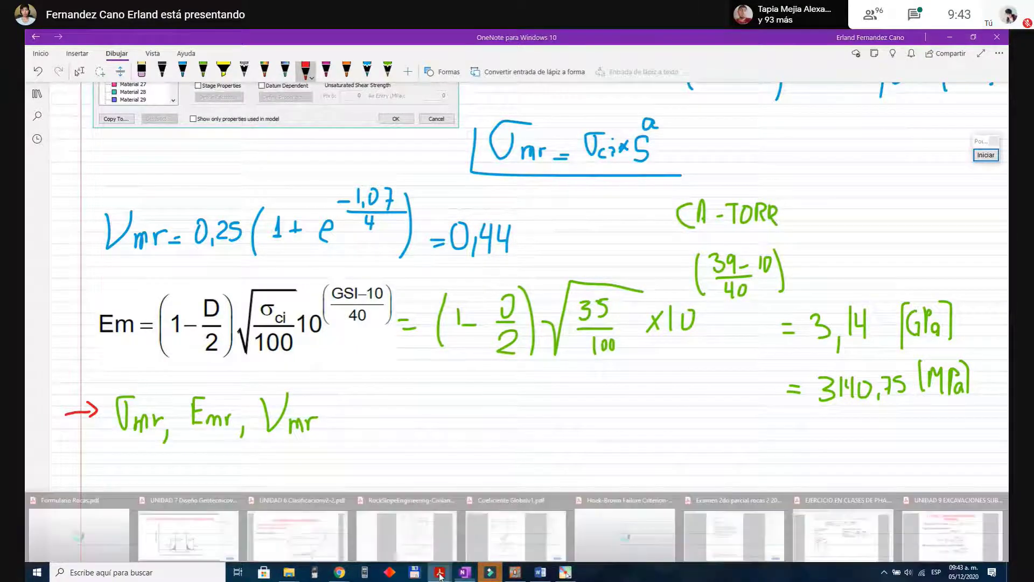
{"action": "left_click", "coordinate": [298, 531]}
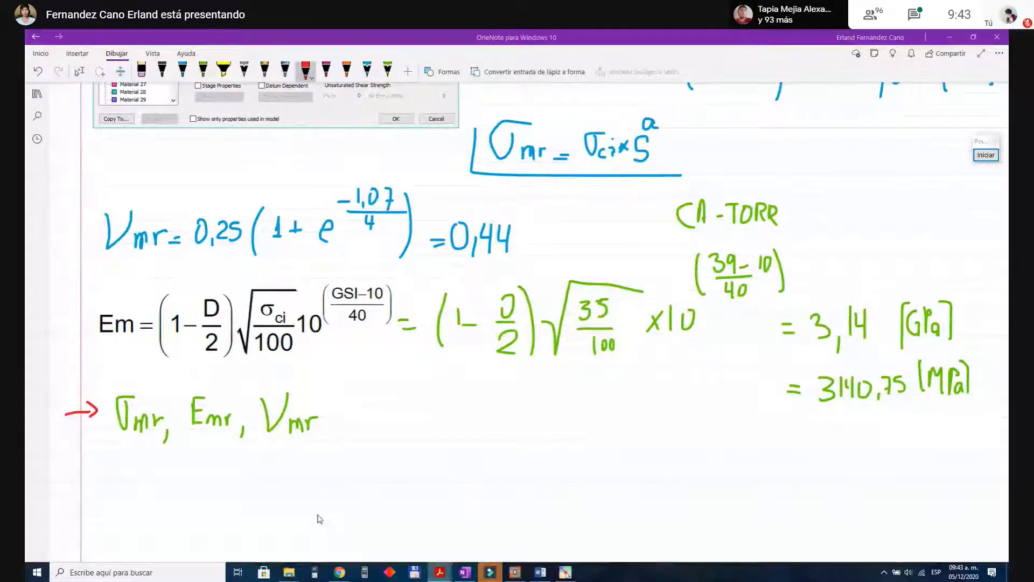
{"action": "scroll", "coordinate": [426, 359], "scroll_direction": "down", "scroll_amount": 1}
{"action": "scroll", "coordinate": [426, 359], "scroll_direction": "up", "scroll_amount": 1}
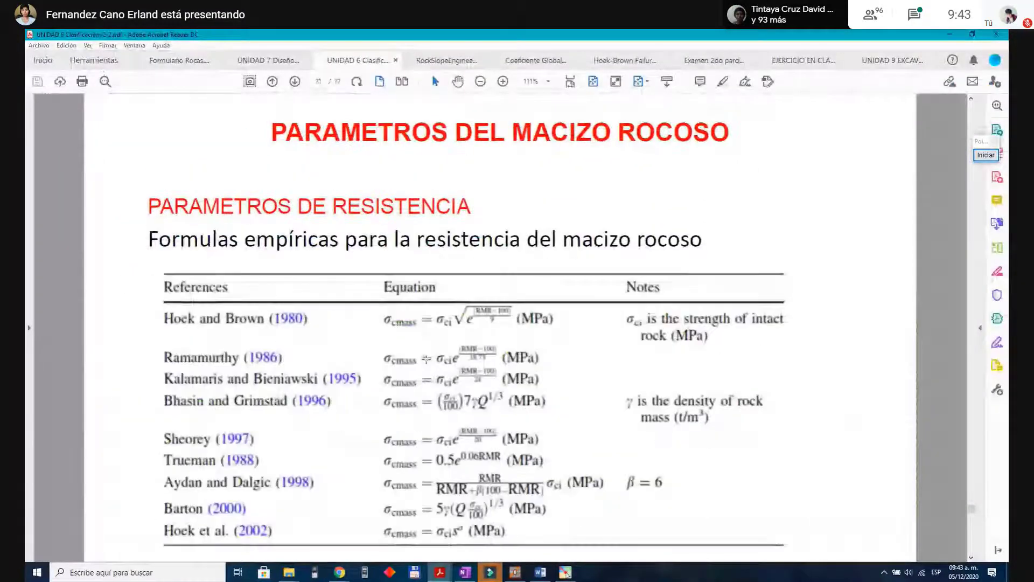
{"action": "scroll", "coordinate": [426, 359], "scroll_direction": "down", "scroll_amount": 1}
{"action": "scroll", "coordinate": [426, 358], "scroll_direction": "up", "scroll_amount": 1}
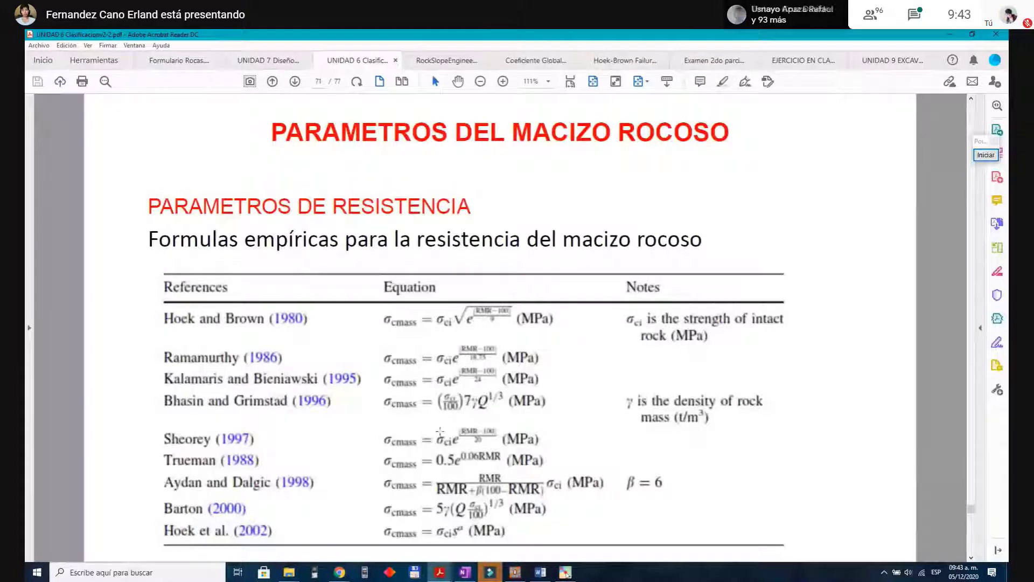
{"action": "scroll", "coordinate": [494, 302], "scroll_direction": "down", "scroll_amount": 1}
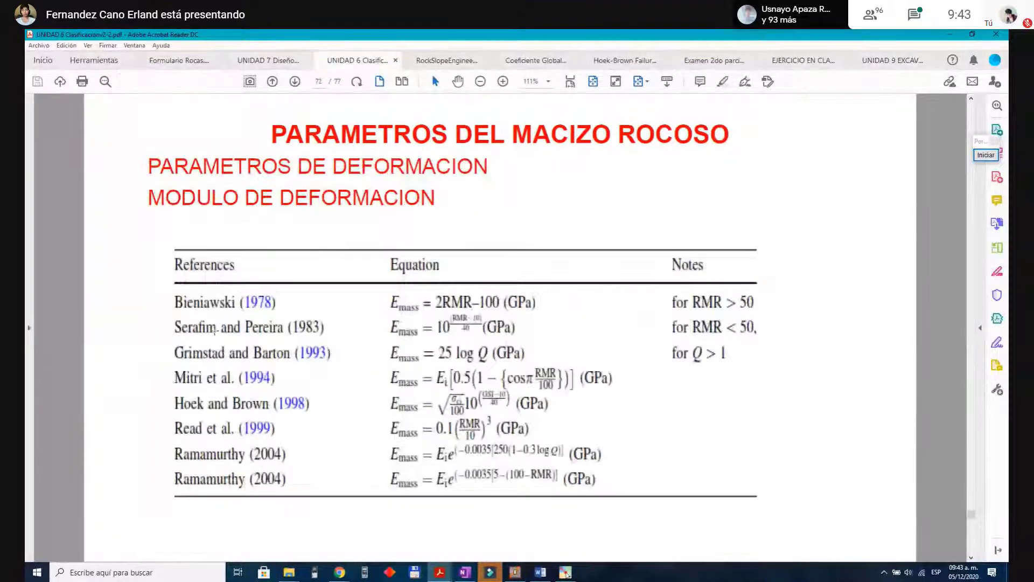
{"action": "scroll", "coordinate": [385, 329], "scroll_direction": "down", "scroll_amount": 1}
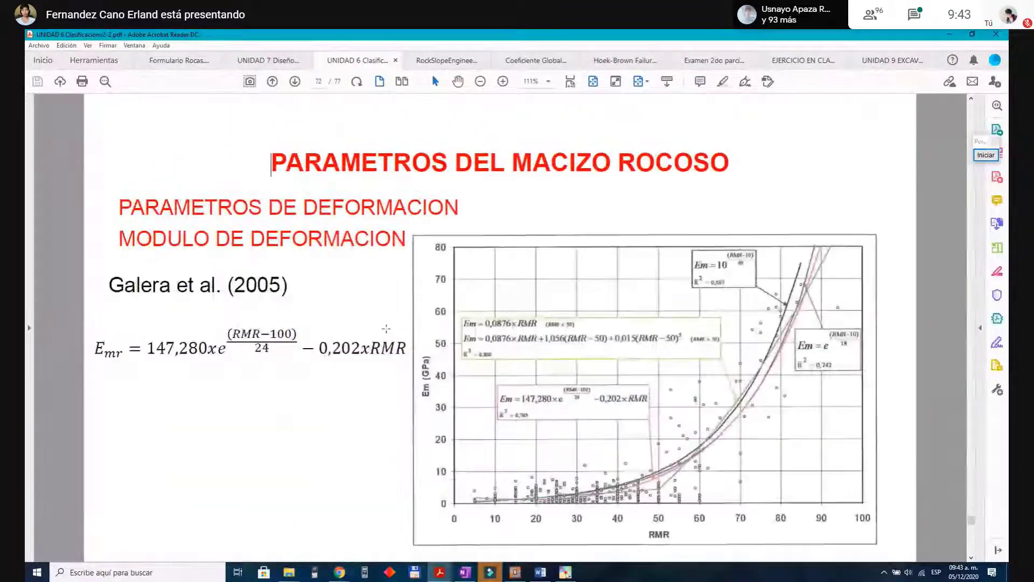
{"action": "scroll", "coordinate": [277, 358], "scroll_direction": "down", "scroll_amount": 3}
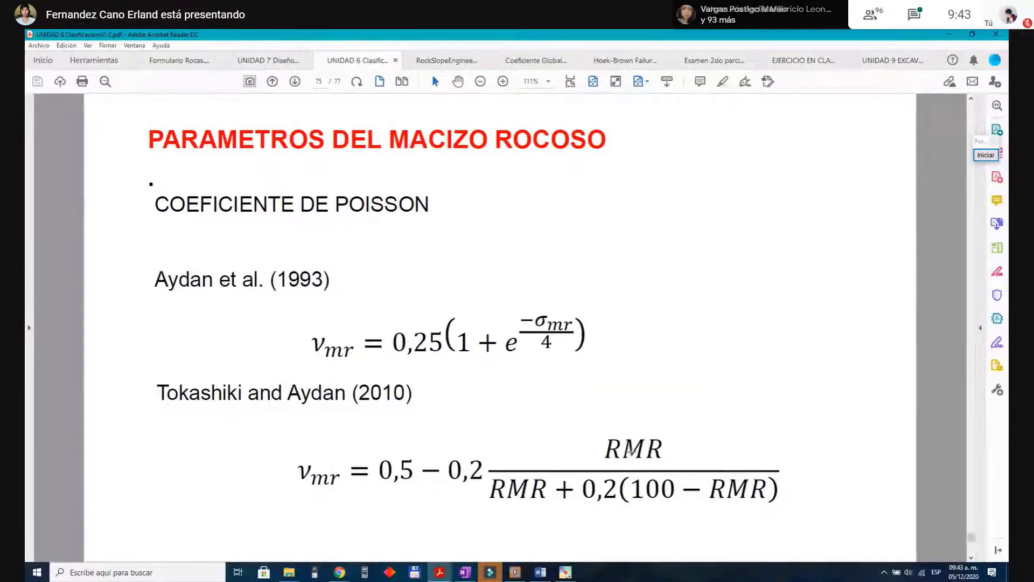
{"action": "scroll", "coordinate": [632, 451], "scroll_direction": "down", "scroll_amount": 1}
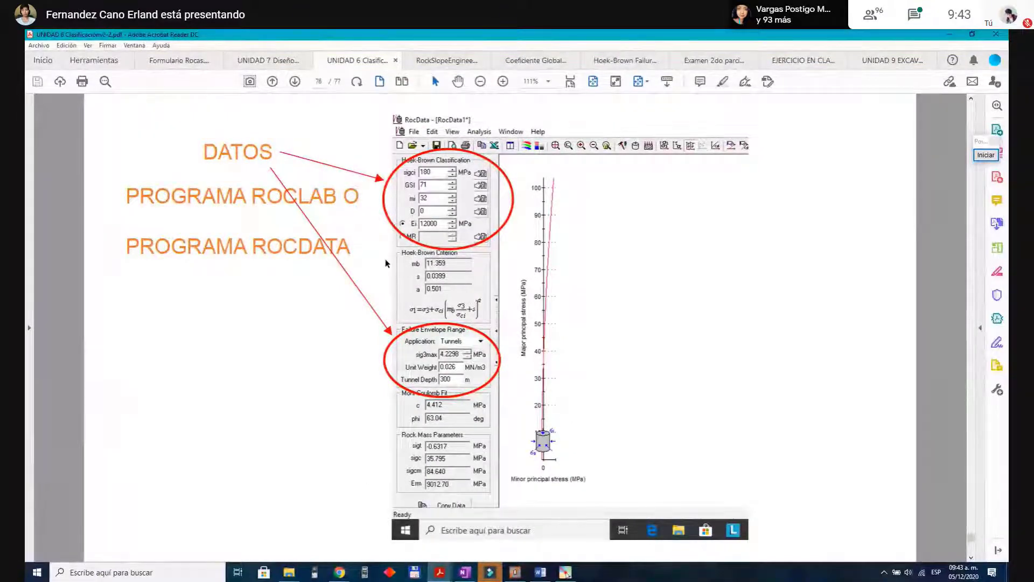
{"action": "scroll", "coordinate": [385, 260], "scroll_direction": "up", "scroll_amount": 1}
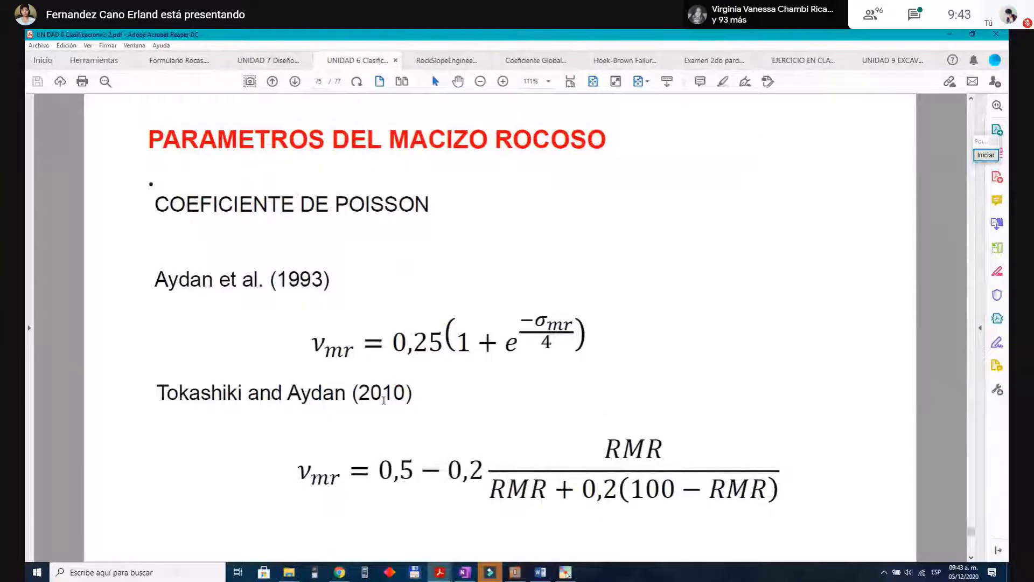
{"action": "scroll", "coordinate": [370, 374], "scroll_direction": "up", "scroll_amount": 1}
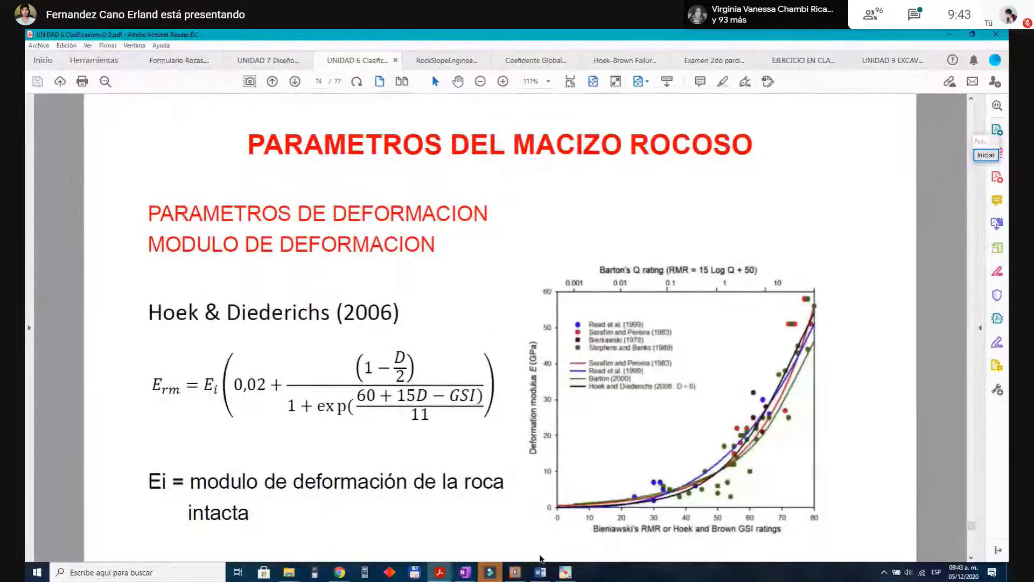
Step: Switch to Phase2 and rename Material 1 as "MACIZO ROCOSO" in the material properties
{"action": "left_click", "coordinate": [521, 573]}
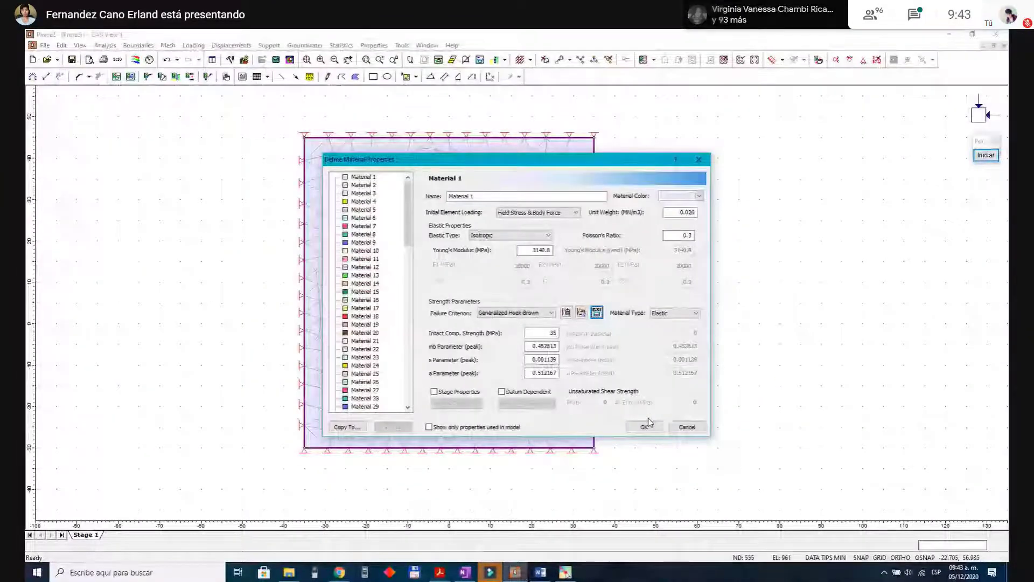
{"action": "left_click_drag", "start_coordinate": [505, 200], "coordinate": [425, 198]}
{"action": "type", "text": "MACIZO ROCOSO"}
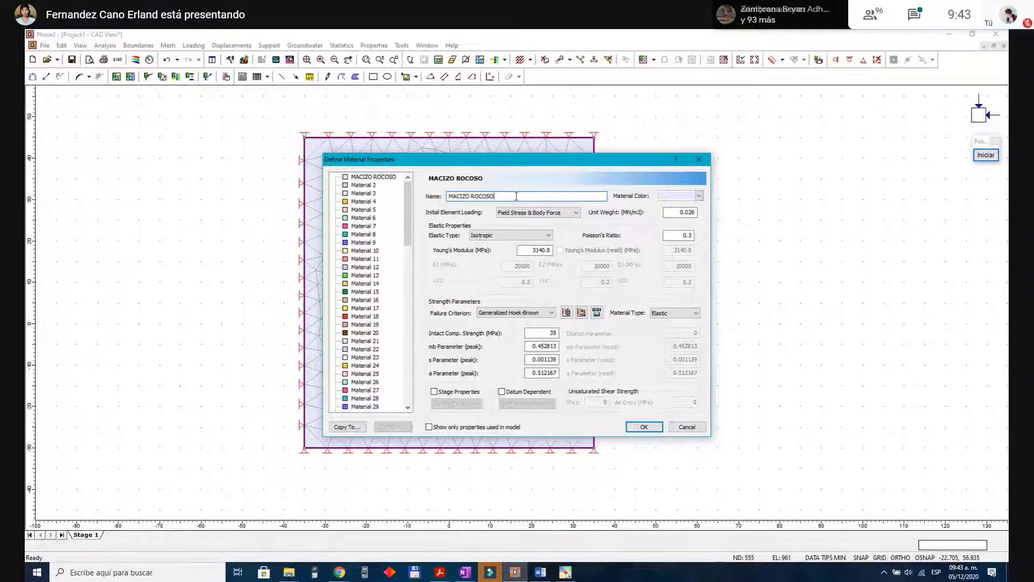
Step: Keep Field Stress & Body Force as initial element loading and Hoek, Carranza-Torres, Corkum as the elastic modulus method in the parameter calculator
{"action": "left_click", "coordinate": [518, 214]}
{"action": "left_click", "coordinate": [518, 215]}
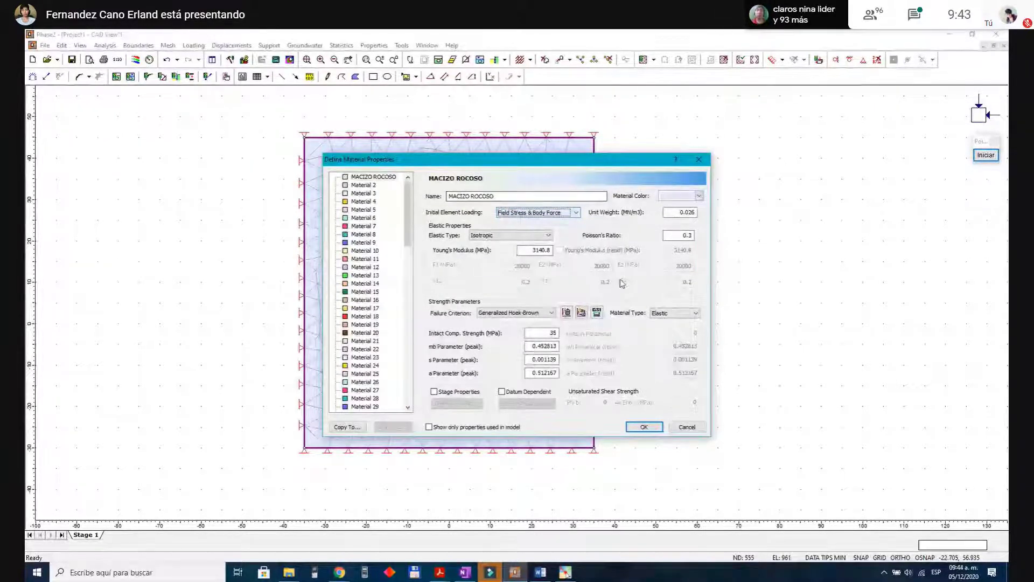
{"action": "left_click", "coordinate": [596, 312]}
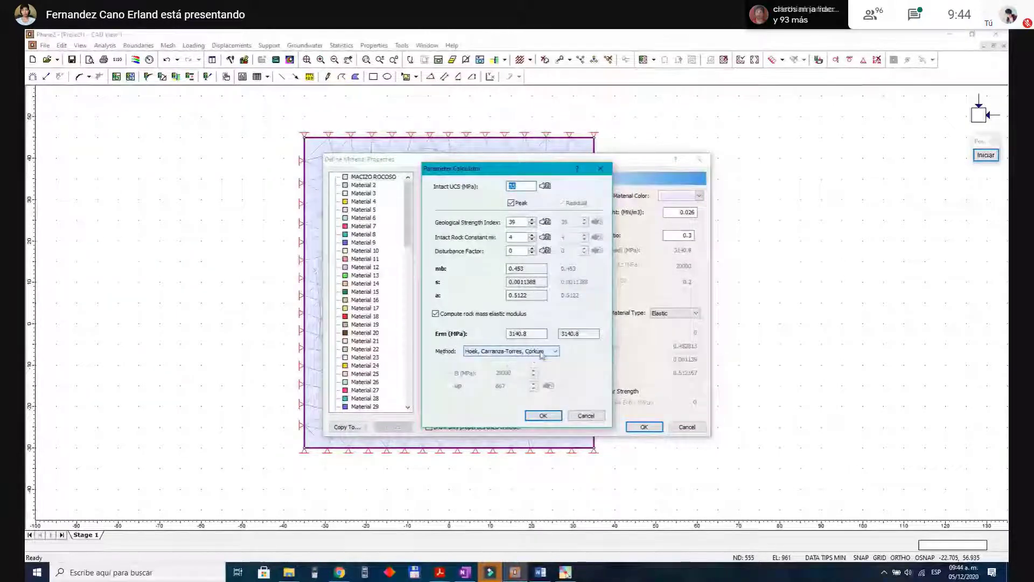
{"action": "left_click", "coordinate": [516, 351]}
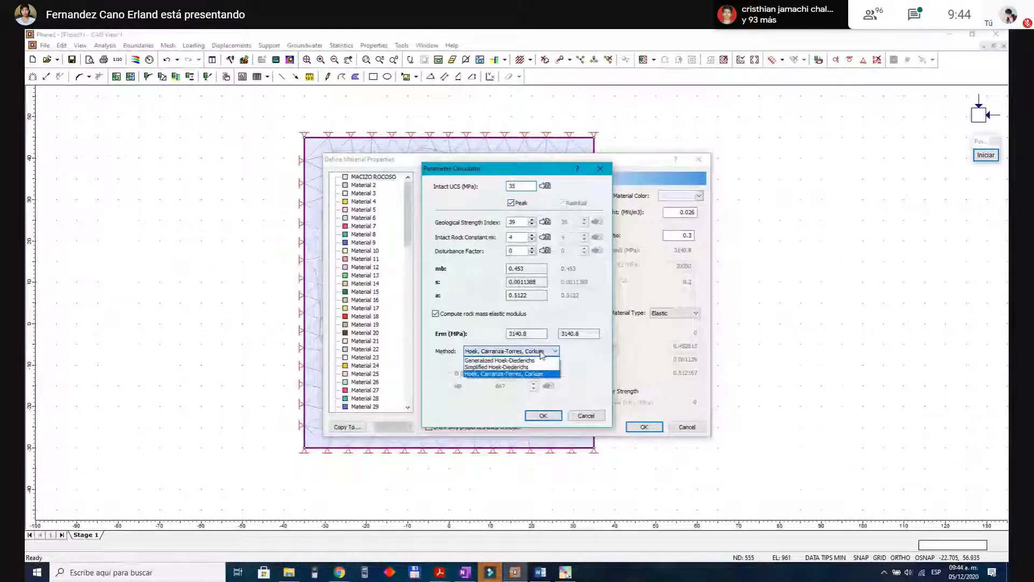
{"action": "left_click", "coordinate": [512, 374]}
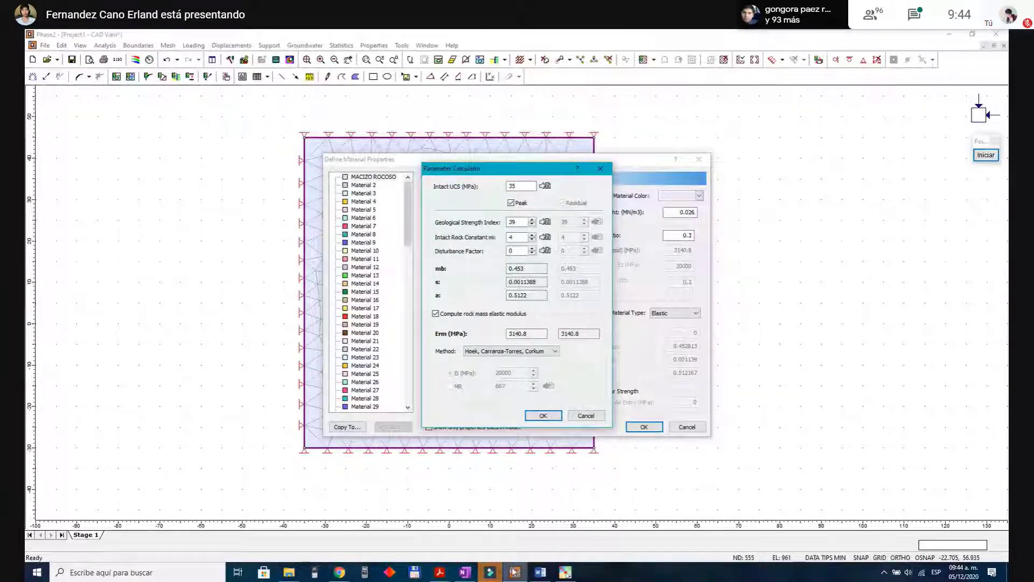
Step: Switch to the UNIDAD 6 classification PDF and examine the Galera et al. (2005) formula for the rock mass deformation modulus
{"action": "mouse_move", "coordinate": [440, 572]}
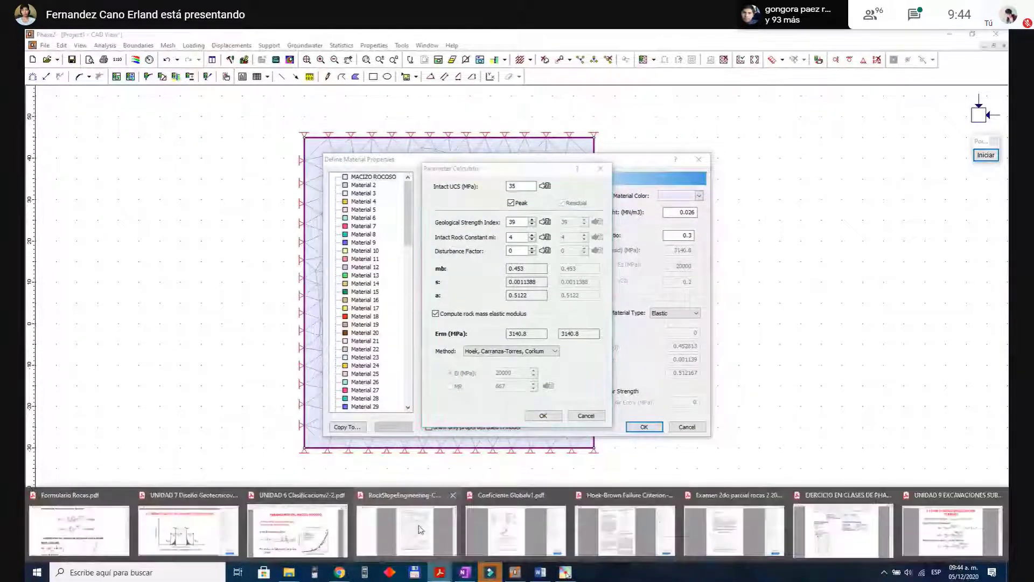
{"action": "left_click", "coordinate": [841, 554]}
{"action": "left_click", "coordinate": [385, 569]}
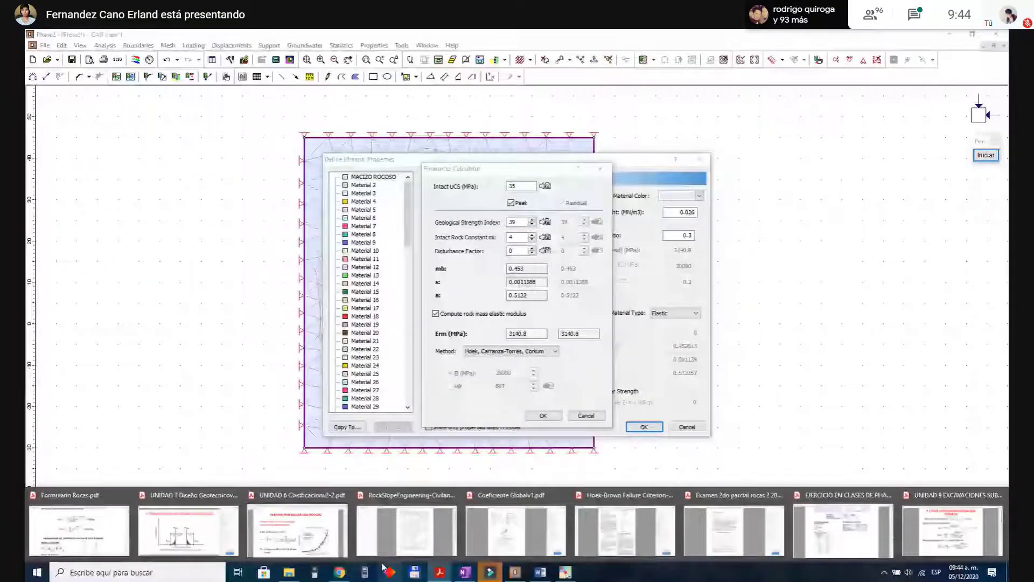
{"action": "left_click", "coordinate": [284, 495]}
{"action": "scroll", "coordinate": [562, 452], "scroll_direction": "up", "scroll_amount": 1}
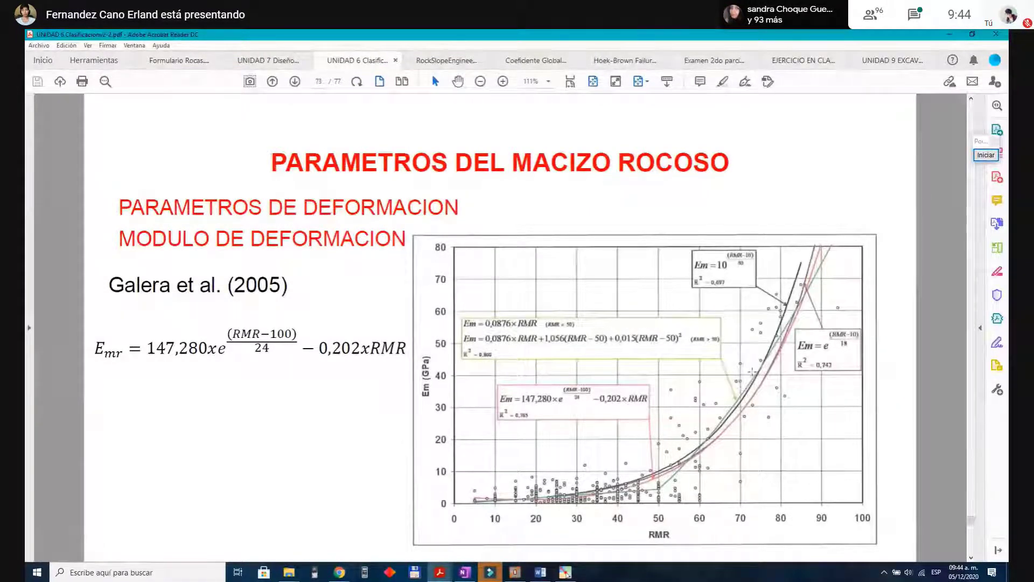
Step: Switch to the OneNote page and review the handwritten σmr, νmr and Em calculations together with their source formulas
{"action": "left_click", "coordinate": [515, 572]}
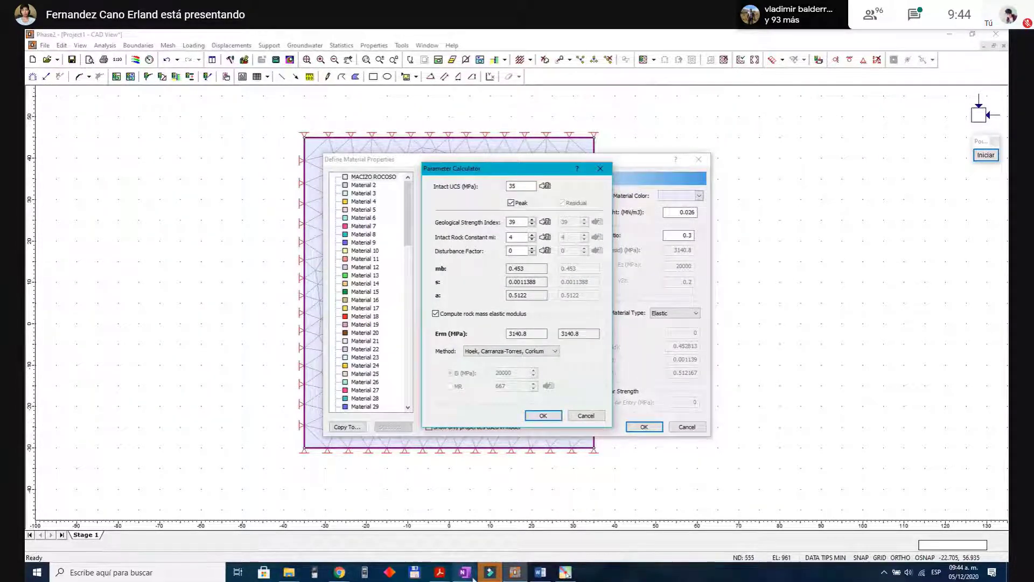
{"action": "key", "text": "alt+Tab"}
{"action": "scroll", "coordinate": [389, 467], "scroll_direction": "up", "scroll_amount": 1}
{"action": "scroll", "coordinate": [389, 467], "scroll_direction": "up", "scroll_amount": 3}
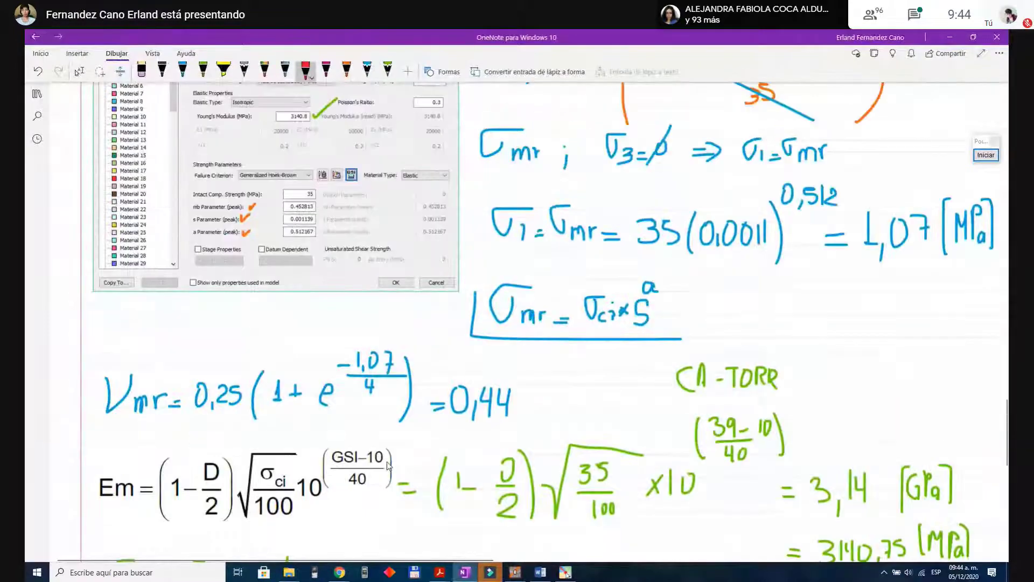
{"action": "scroll", "coordinate": [389, 463], "scroll_direction": "down", "scroll_amount": 1}
{"action": "scroll", "coordinate": [387, 461], "scroll_direction": "up", "scroll_amount": 1}
{"action": "scroll", "coordinate": [388, 462], "scroll_direction": "up", "scroll_amount": 6}
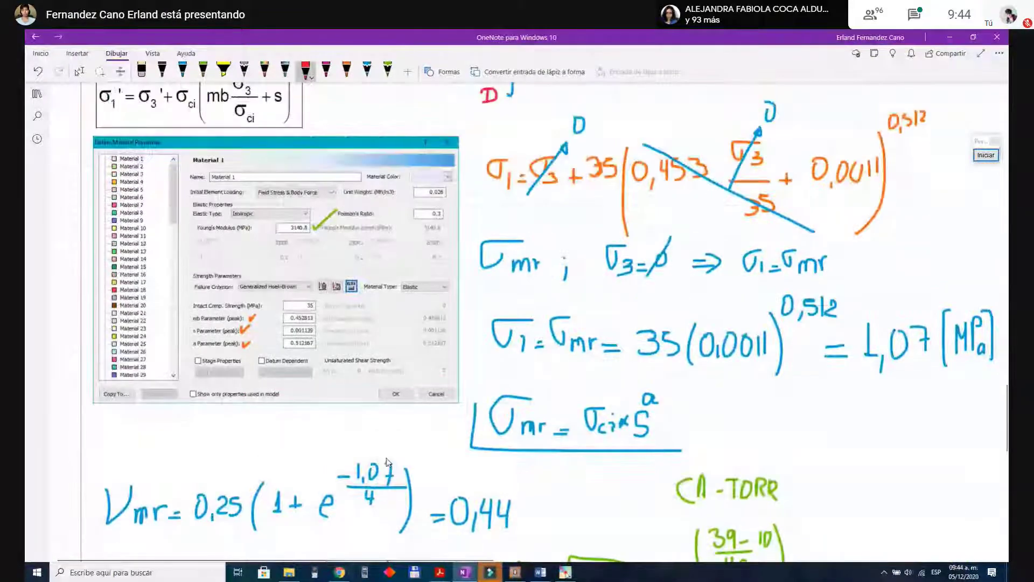
{"action": "scroll", "coordinate": [387, 461], "scroll_direction": "down", "scroll_amount": 2}
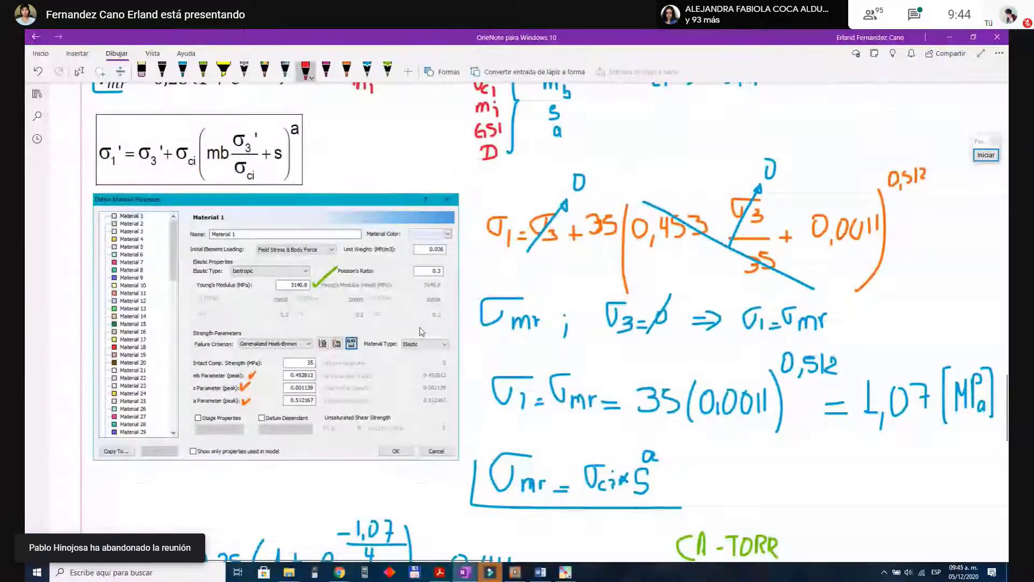
{"action": "scroll", "coordinate": [421, 332], "scroll_direction": "down", "scroll_amount": 6}
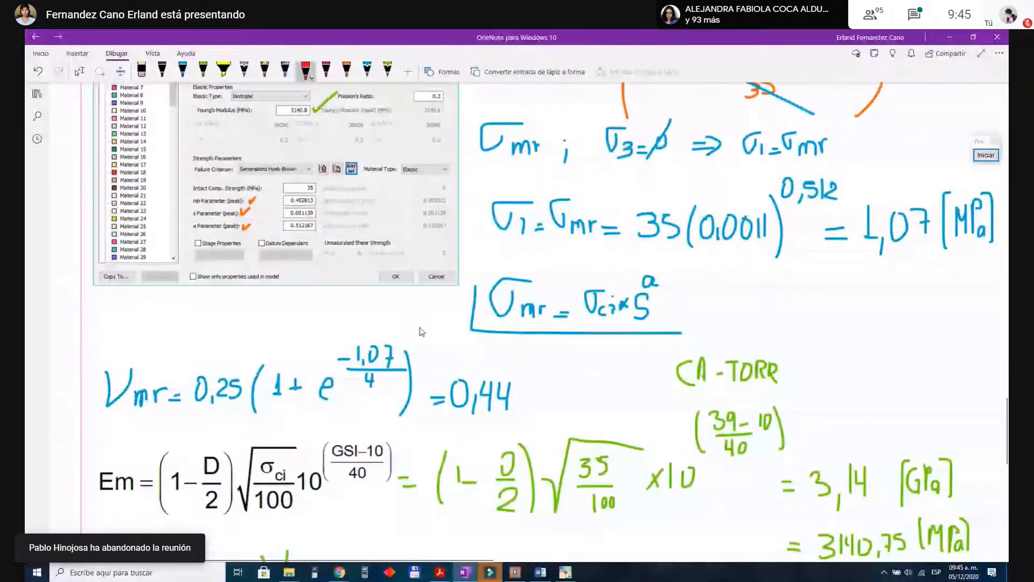
{"action": "scroll", "coordinate": [147, 286], "scroll_direction": "up", "scroll_amount": 8}
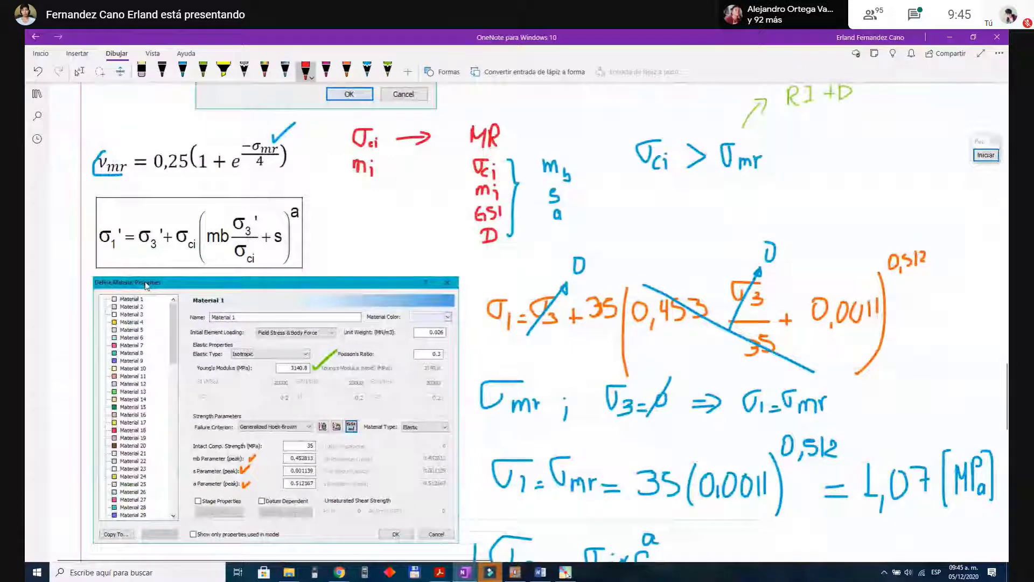
{"action": "scroll", "coordinate": [170, 264], "scroll_direction": "up", "scroll_amount": 2}
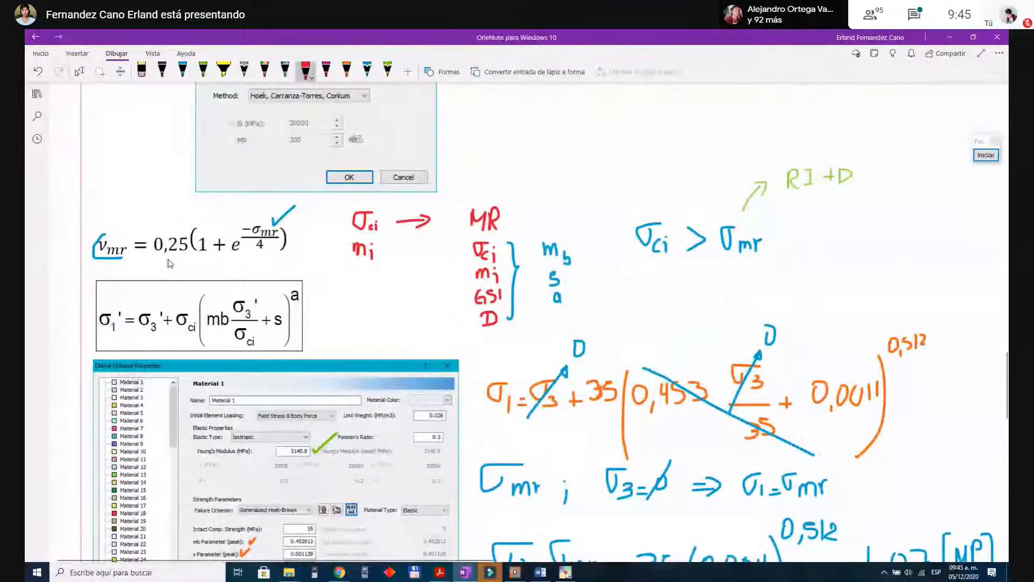
{"action": "left_click", "coordinate": [168, 259]}
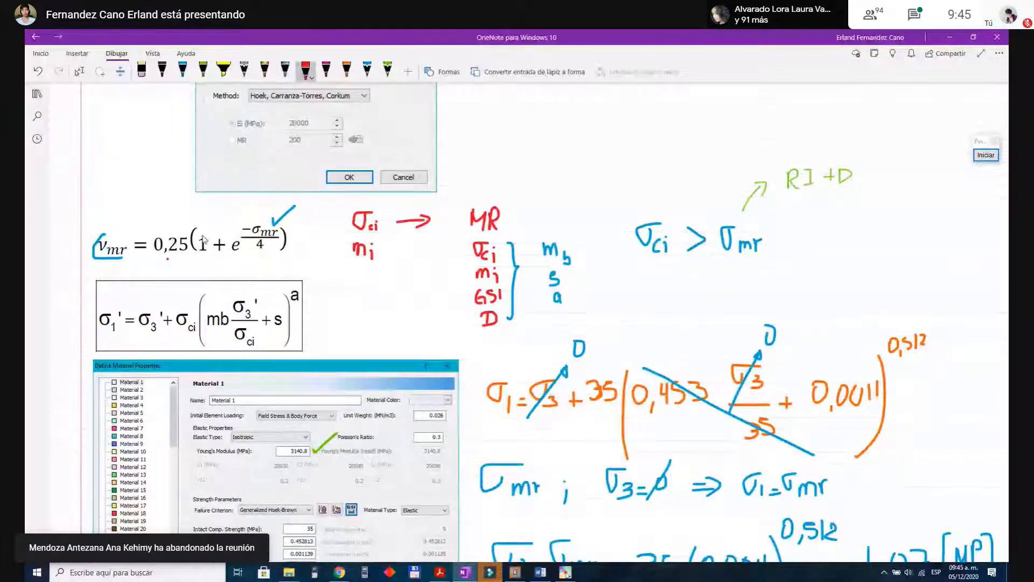
{"action": "scroll", "coordinate": [198, 264], "scroll_direction": "up", "scroll_amount": 12}
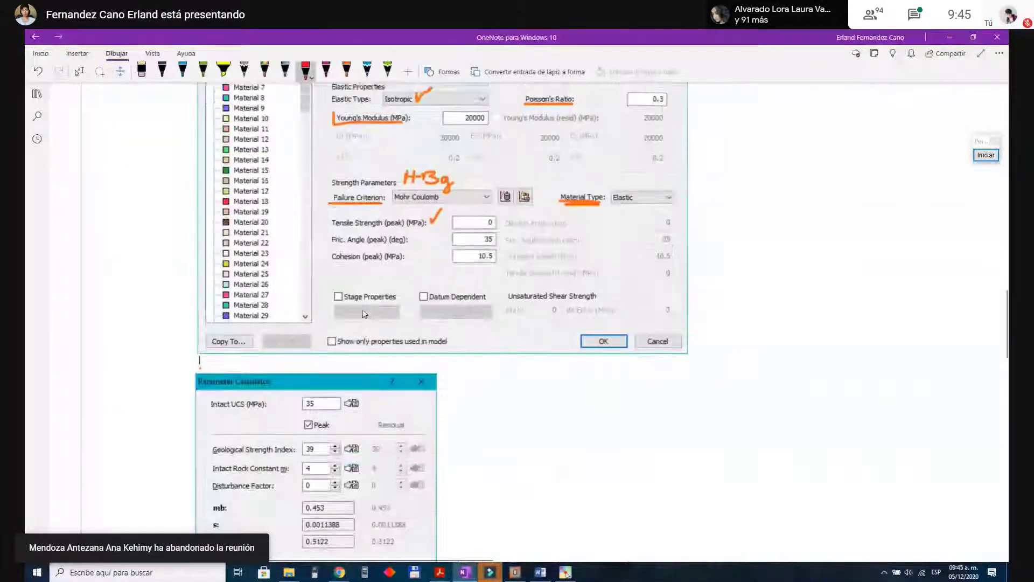
{"action": "scroll", "coordinate": [364, 312], "scroll_direction": "down", "scroll_amount": 15}
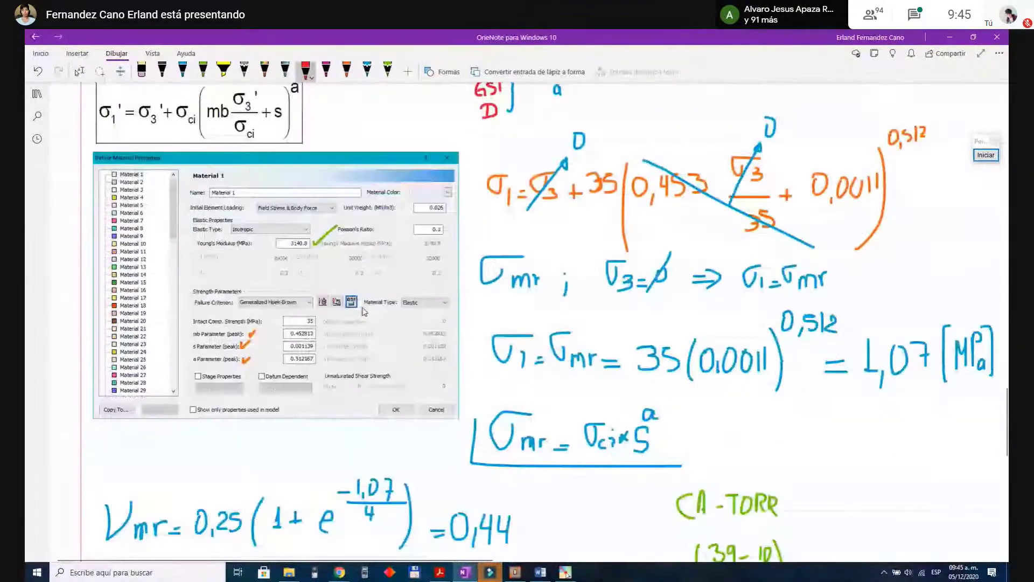
{"action": "scroll", "coordinate": [364, 311], "scroll_direction": "down", "scroll_amount": 3}
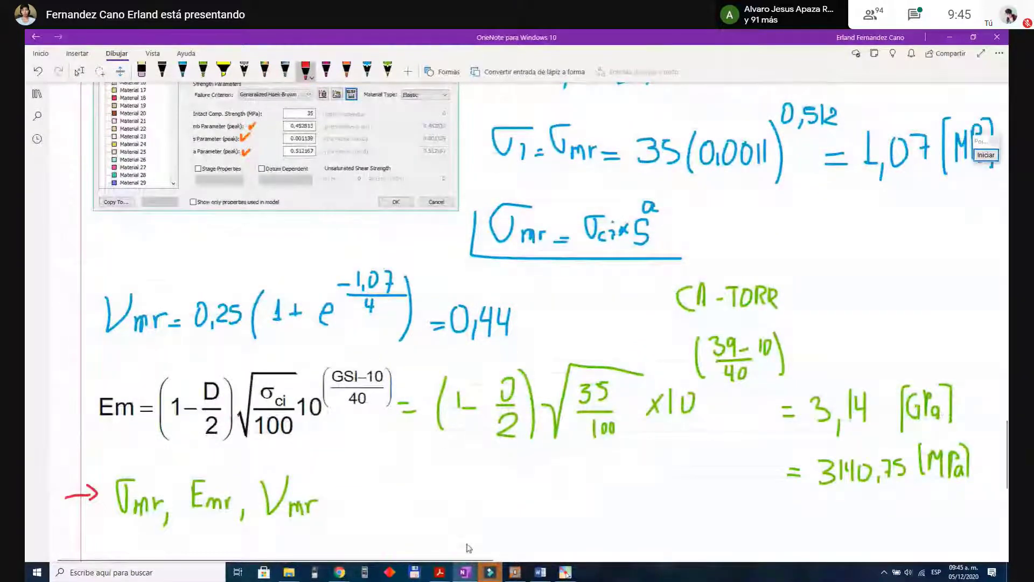
{"action": "left_click", "coordinate": [79, 70]}
{"action": "scroll", "coordinate": [85, 296], "scroll_direction": "up", "scroll_amount": 9}
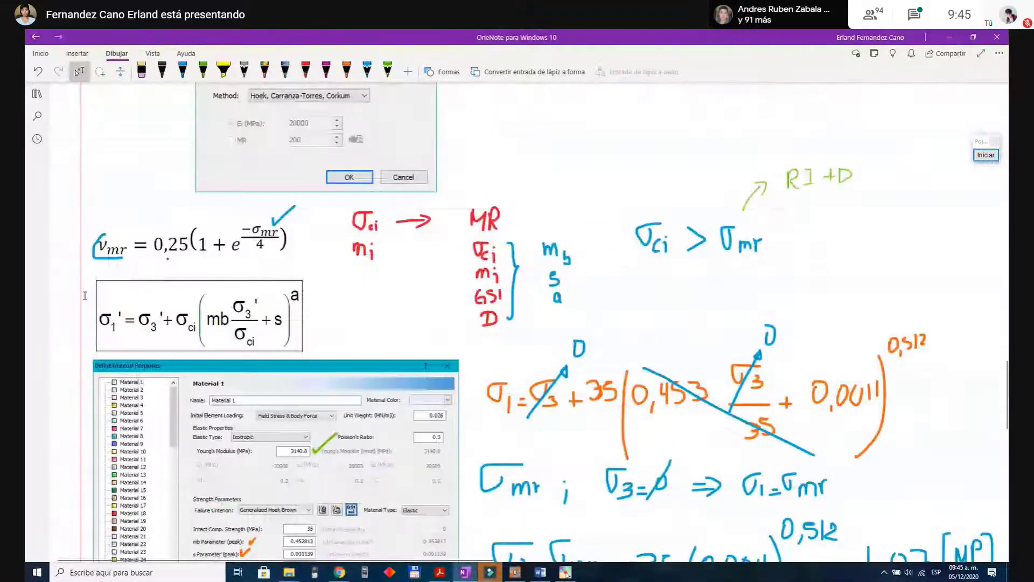
{"action": "left_click", "coordinate": [261, 244]}
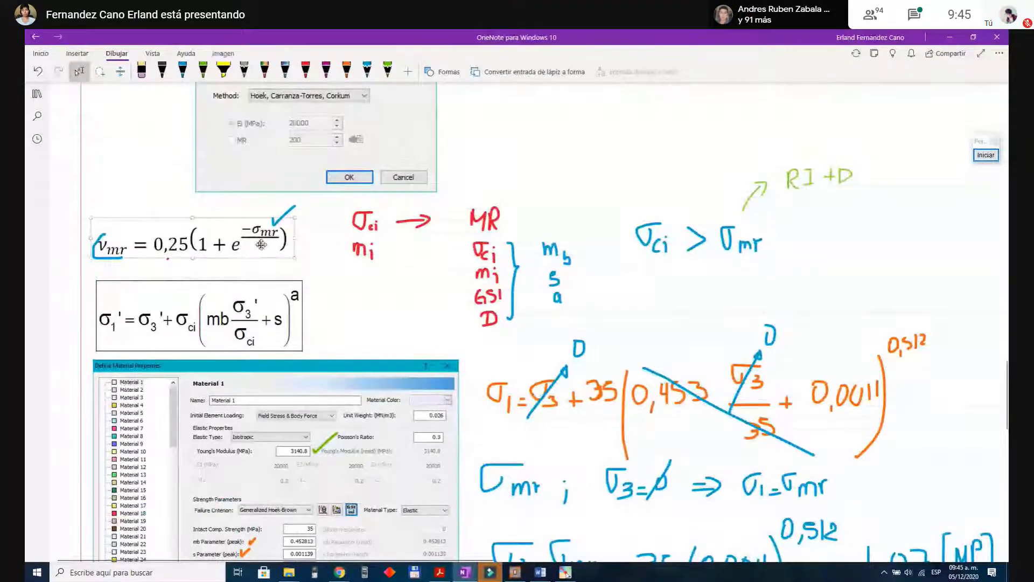
{"action": "left_click", "coordinate": [325, 278]}
{"action": "scroll", "coordinate": [377, 324], "scroll_direction": "down", "scroll_amount": 9}
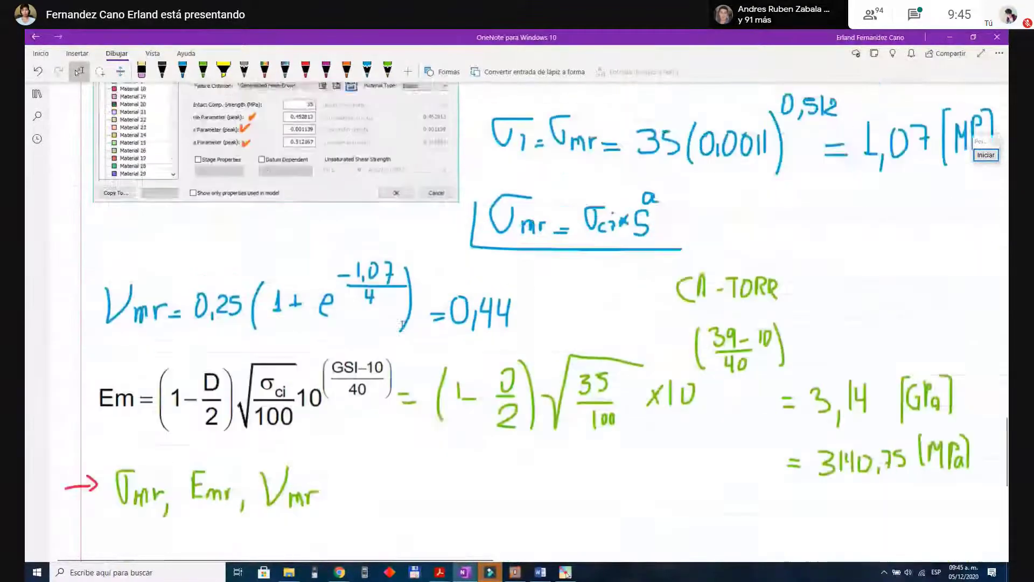
Step: Return to Phase2, accept the parameter calculator values and set the MACIZO ROCOSO Poisson's ratio to 0.44
{"action": "left_click", "coordinate": [515, 572]}
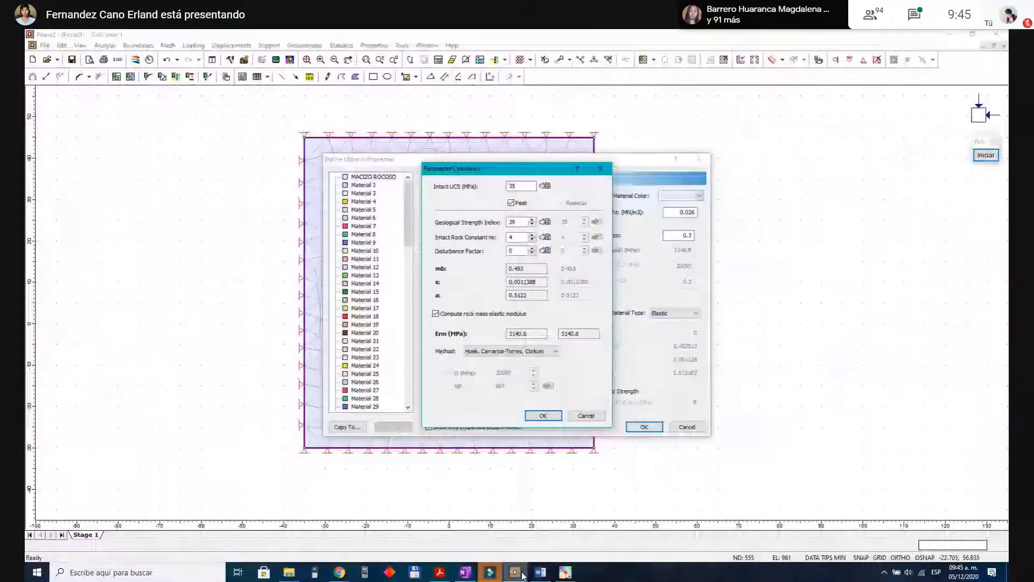
{"action": "left_click", "coordinate": [543, 415]}
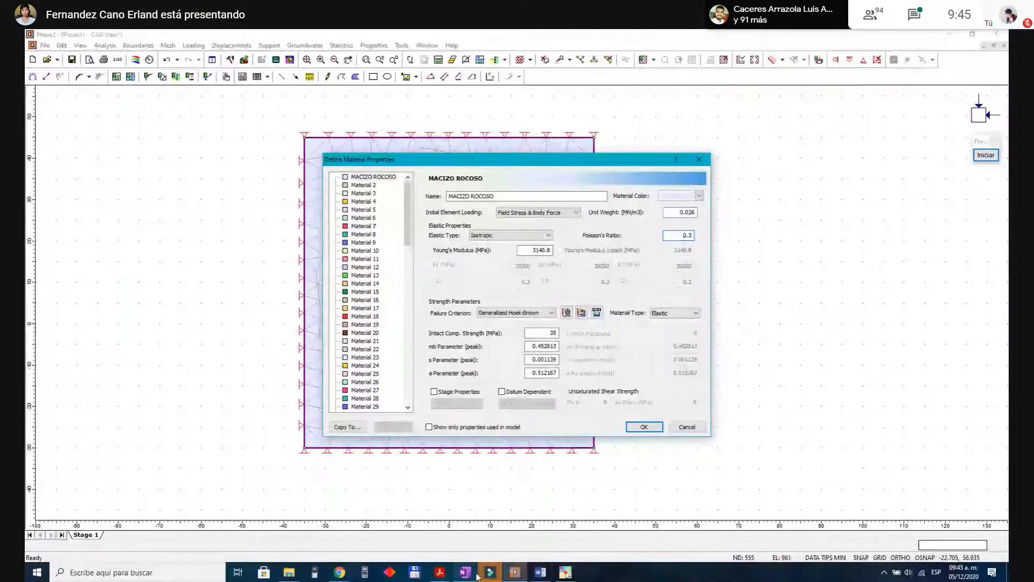
{"action": "left_click", "coordinate": [522, 574]}
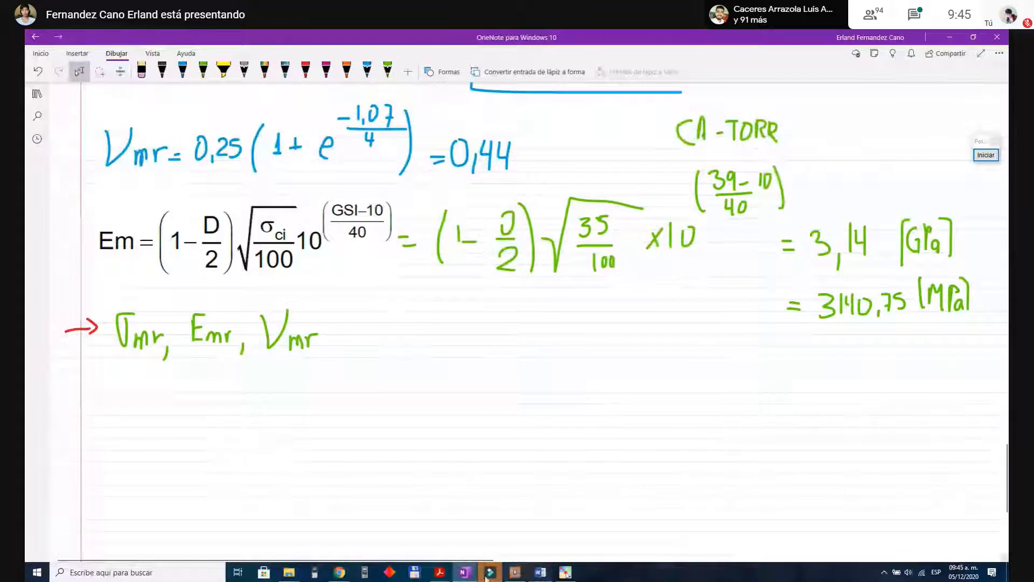
{"action": "left_click", "coordinate": [515, 572]}
{"action": "key", "text": "BackSpace"}
{"action": "type", "text": "4"}
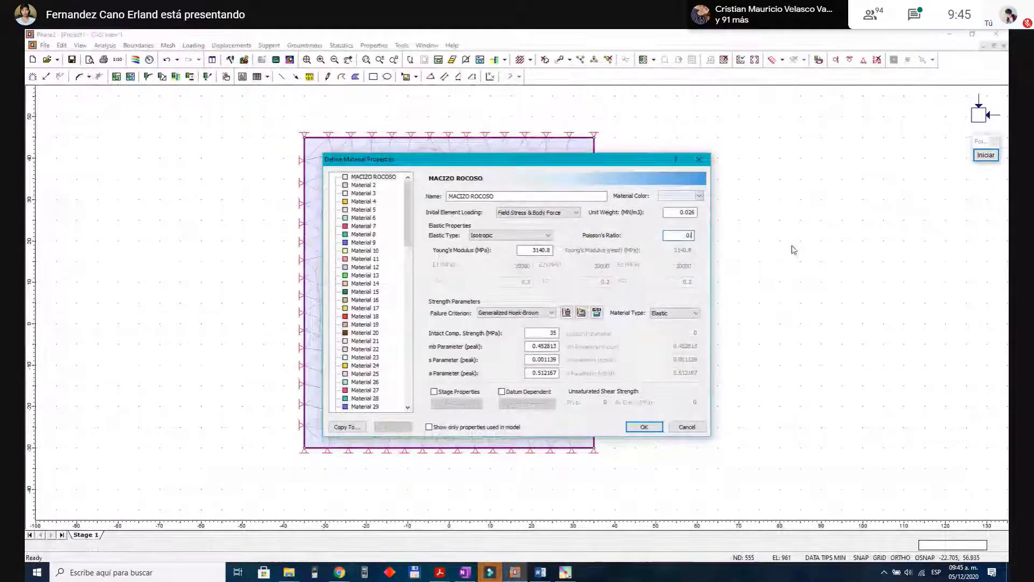
{"action": "type", "text": "4"}
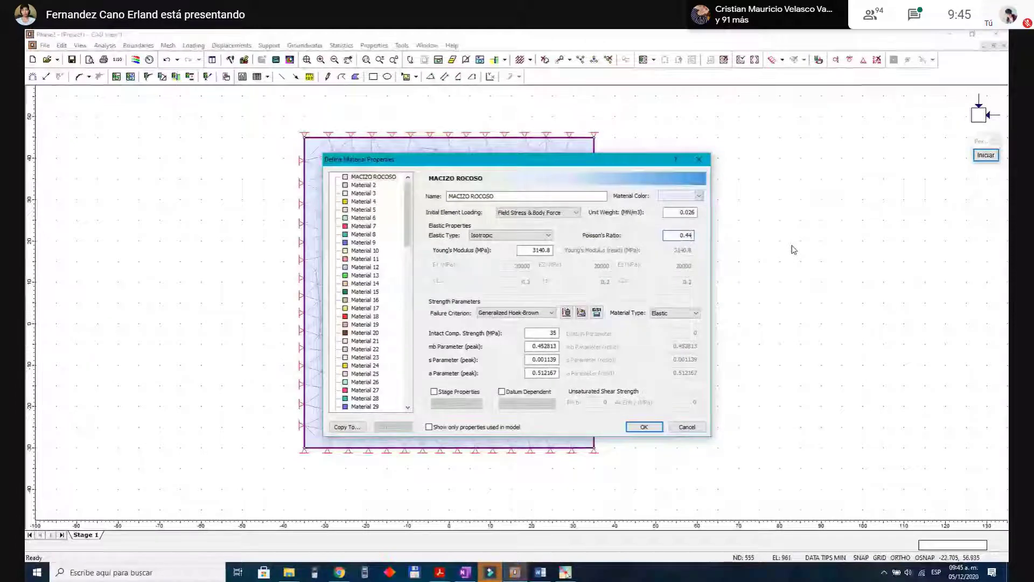
Step: Check the material type in the class exercise PDF and apply the MACIZO ROCOSO properties in Phase2 with the Elastic type
{"action": "left_click", "coordinate": [518, 250]}
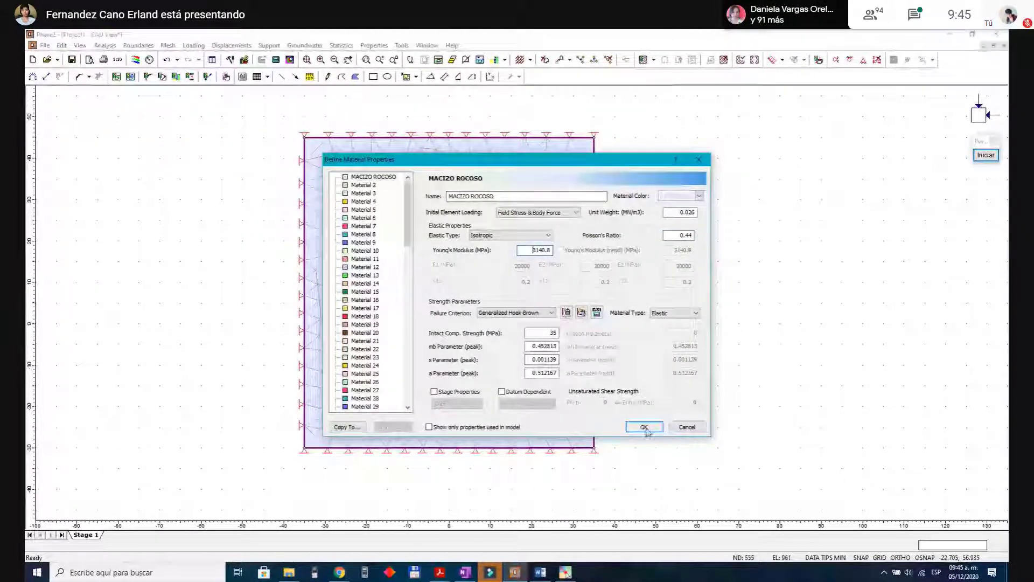
{"action": "left_click", "coordinate": [665, 313]}
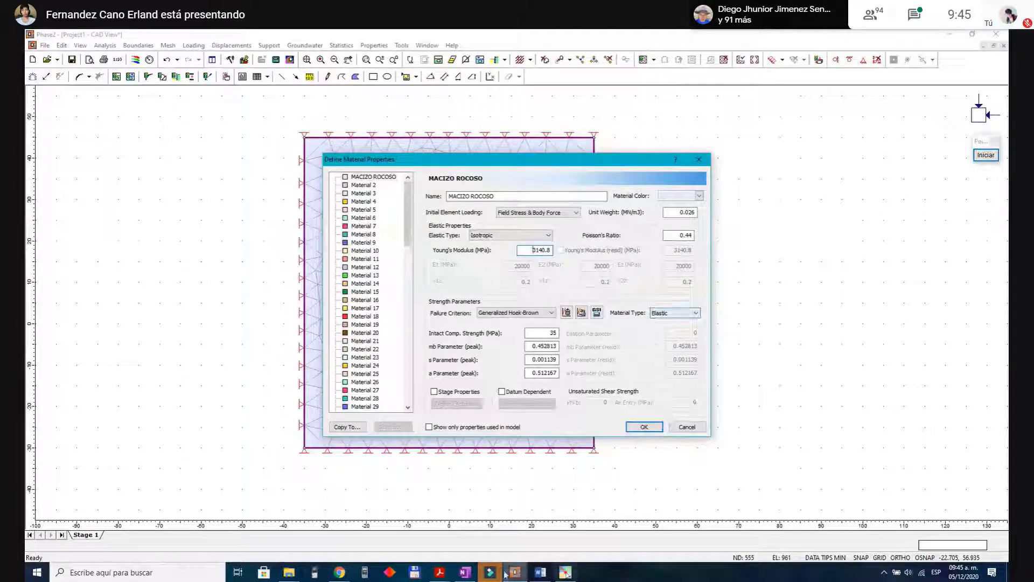
{"action": "left_click", "coordinate": [541, 572]}
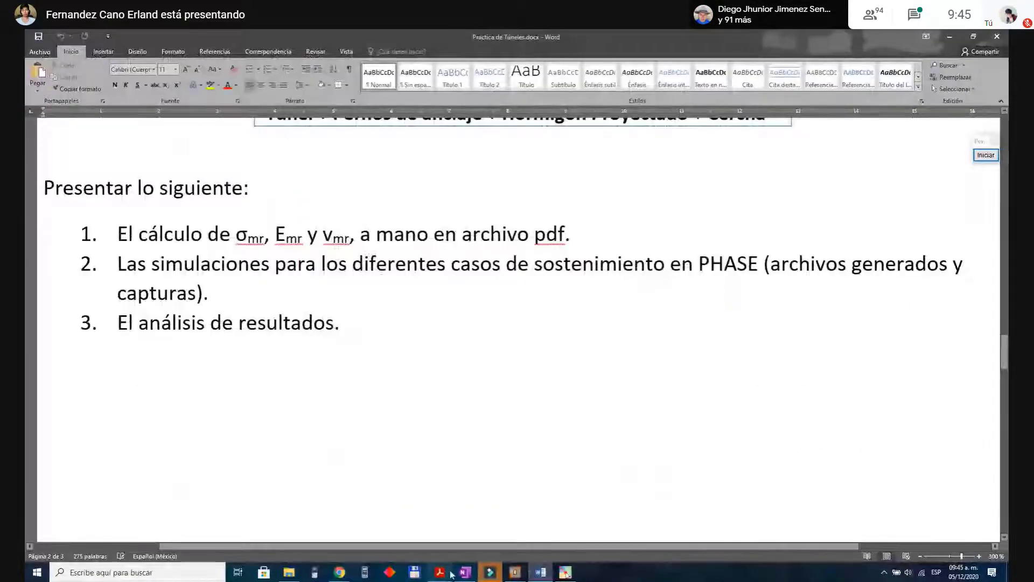
{"action": "mouse_move", "coordinate": [450, 573]}
{"action": "left_click", "coordinate": [853, 527]}
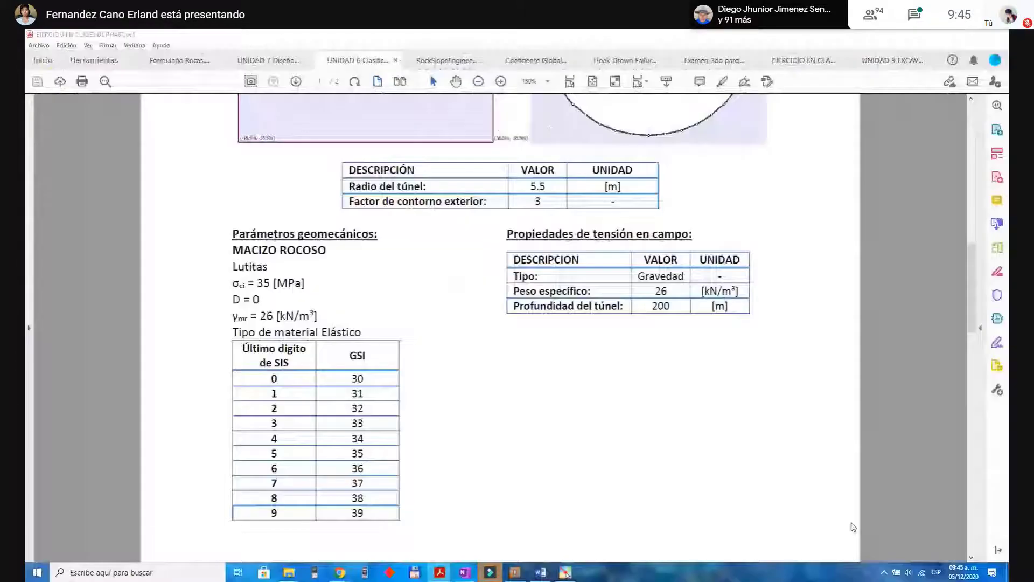
{"action": "left_click_drag", "start_coordinate": [233, 330], "coordinate": [357, 330]}
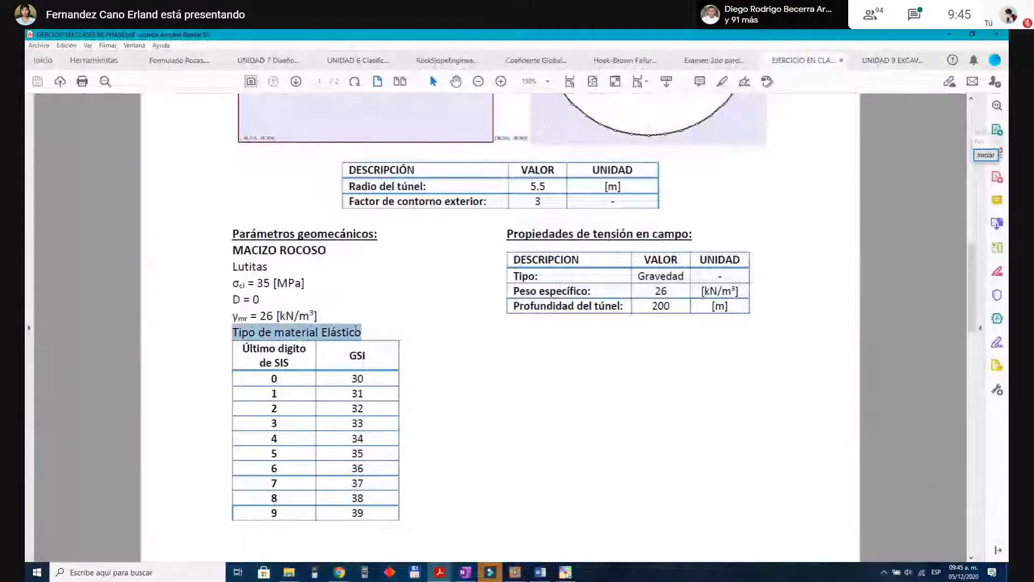
{"action": "left_click", "coordinate": [388, 344]}
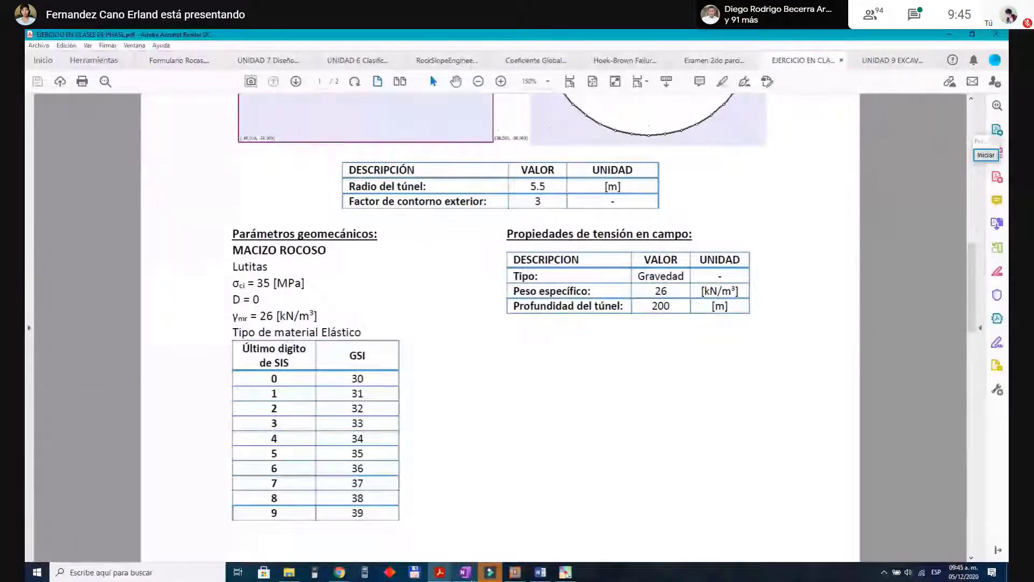
{"action": "left_click", "coordinate": [515, 572]}
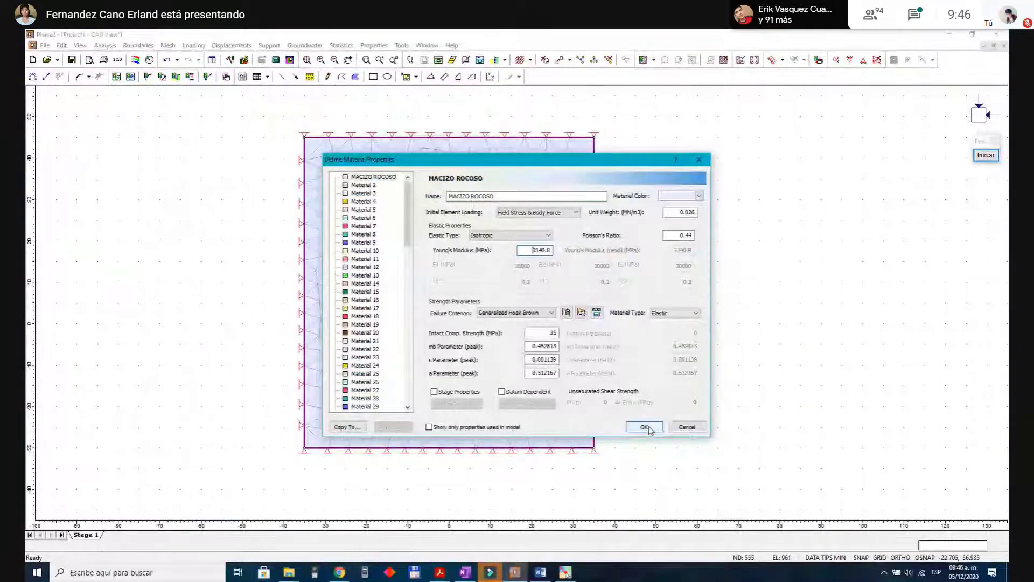
{"action": "left_click", "coordinate": [646, 427]}
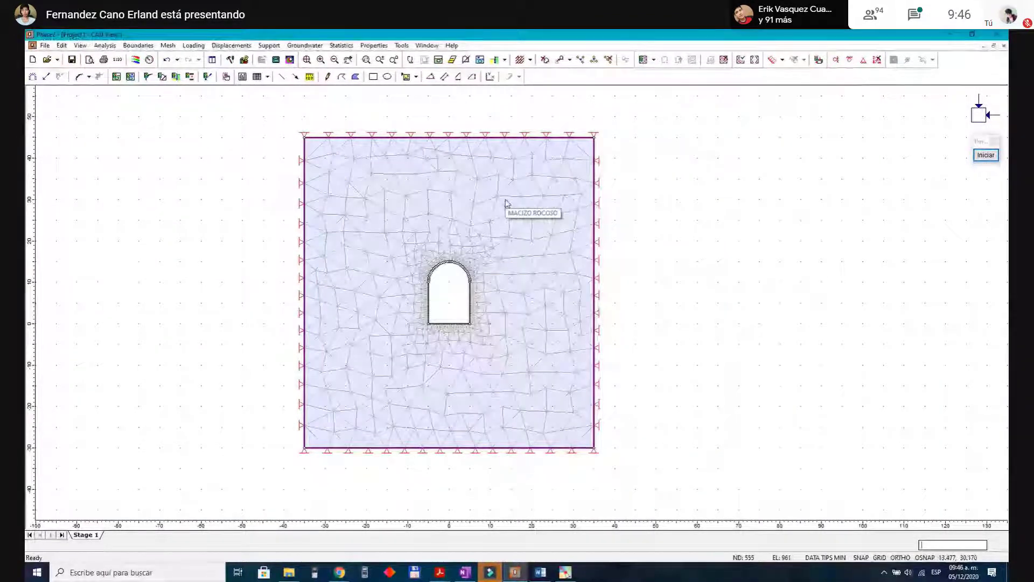
Step: Sketch two sloping red lines across the rock mass, above and below the tunnel crown, with the screen annotation tool and clear them
{"action": "left_click", "coordinate": [986, 154]}
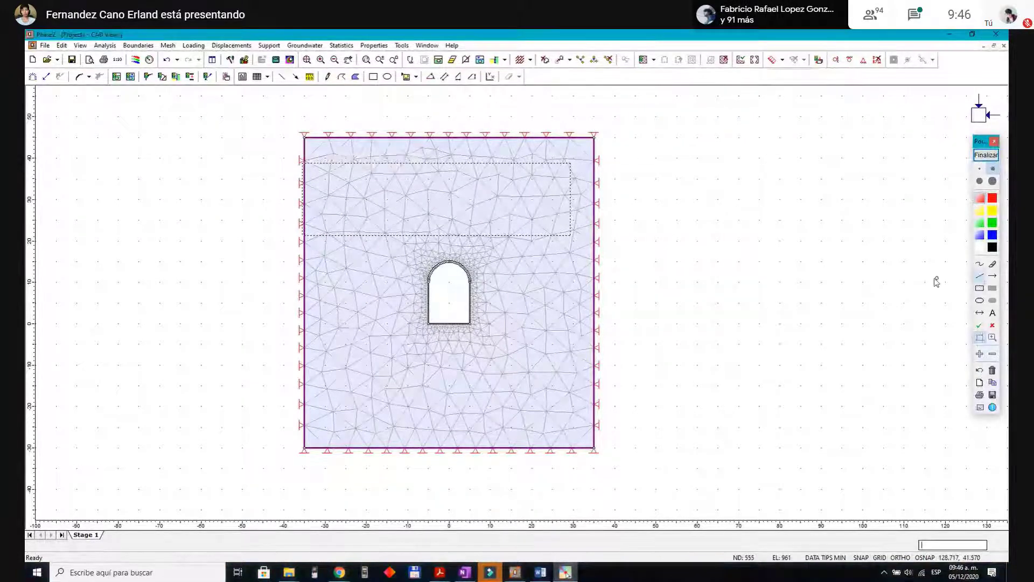
{"action": "left_click", "coordinate": [980, 264]}
{"action": "left_click_drag", "start_coordinate": [313, 256], "coordinate": [648, 149]}
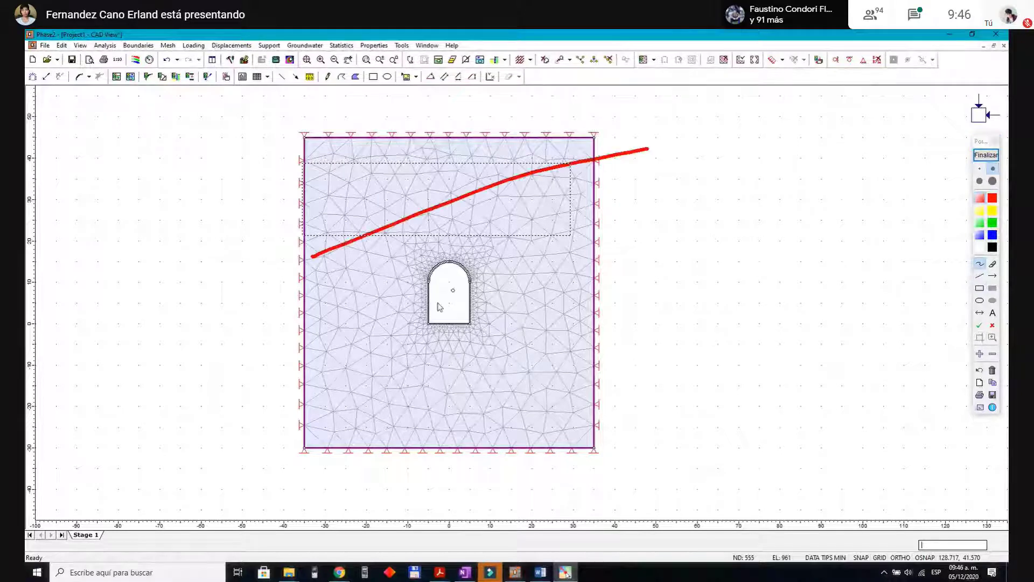
{"action": "left_click_drag", "start_coordinate": [321, 372], "coordinate": [579, 311]}
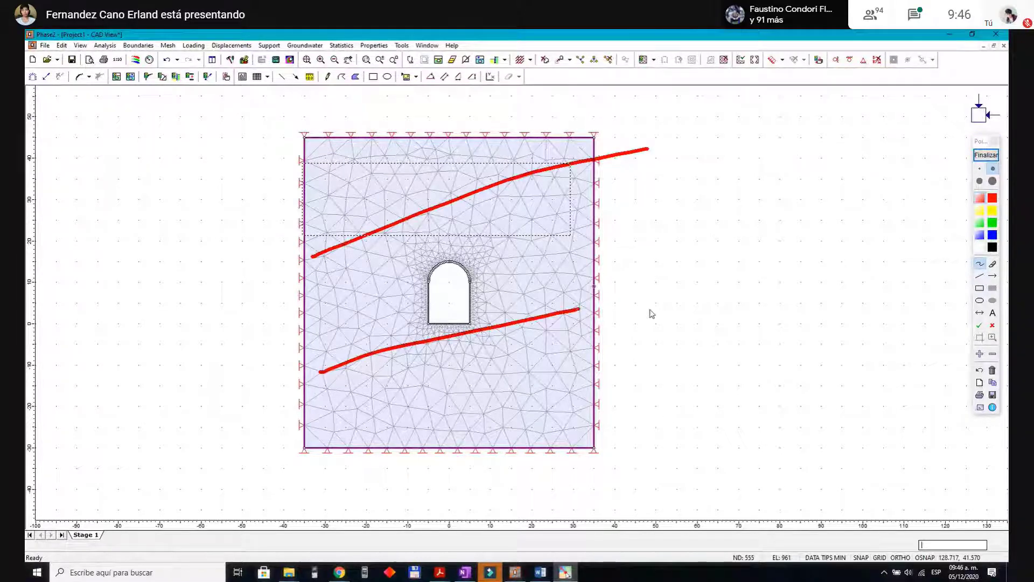
{"action": "left_click", "coordinate": [985, 155]}
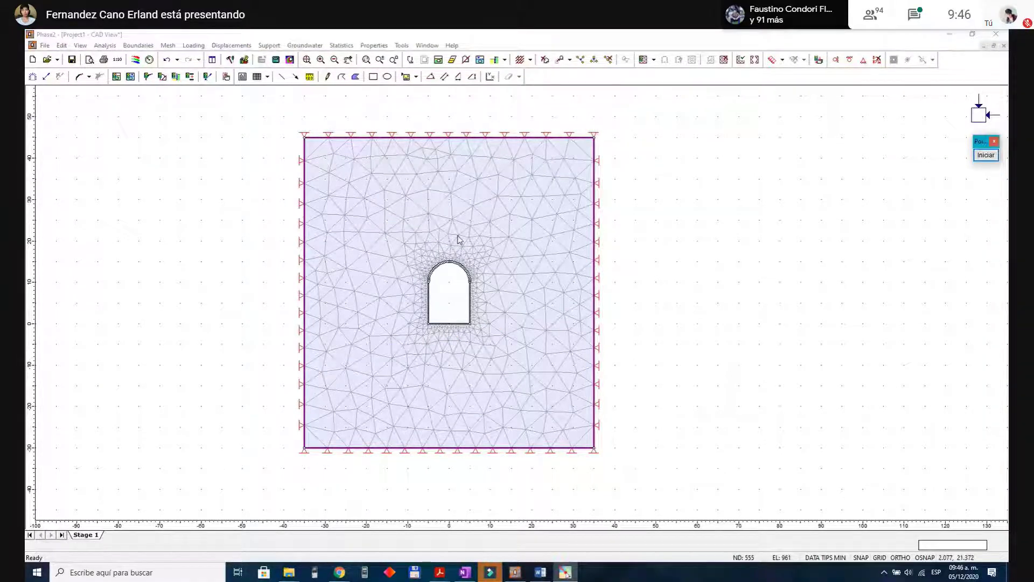
Step: Try Material 2 on the rock mass around the tunnel and reassign MACIZO ROCOSO to it
{"action": "right_click", "coordinate": [492, 214]}
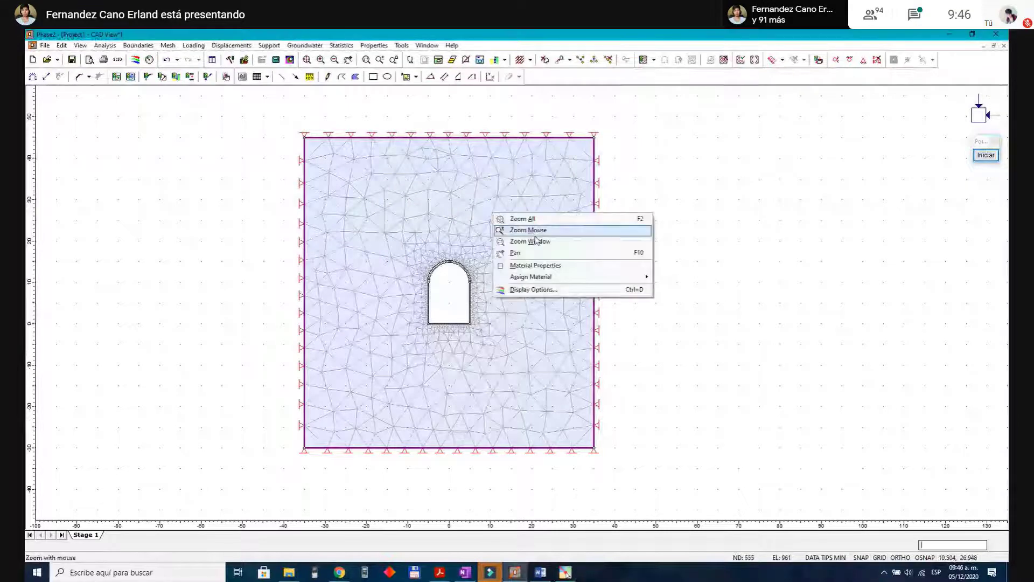
{"action": "mouse_move", "coordinate": [619, 276]}
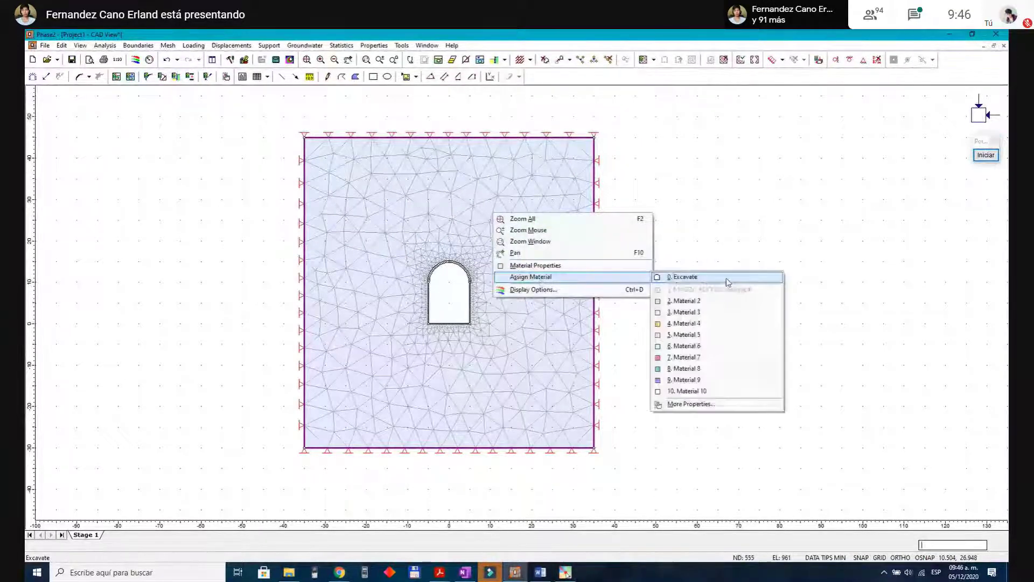
{"action": "left_click", "coordinate": [694, 300]}
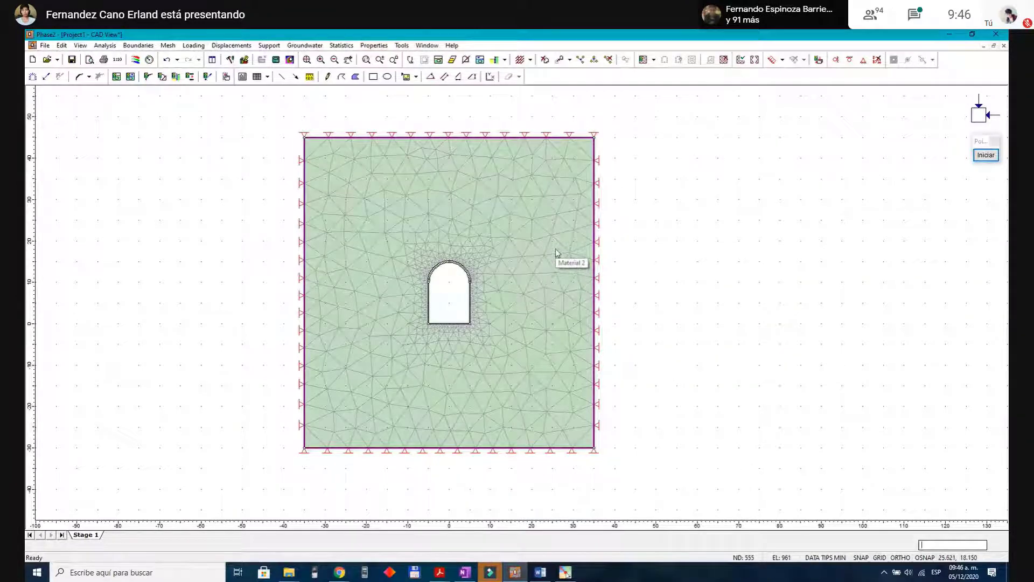
{"action": "right_click", "coordinate": [556, 252]}
{"action": "mouse_move", "coordinate": [689, 313]}
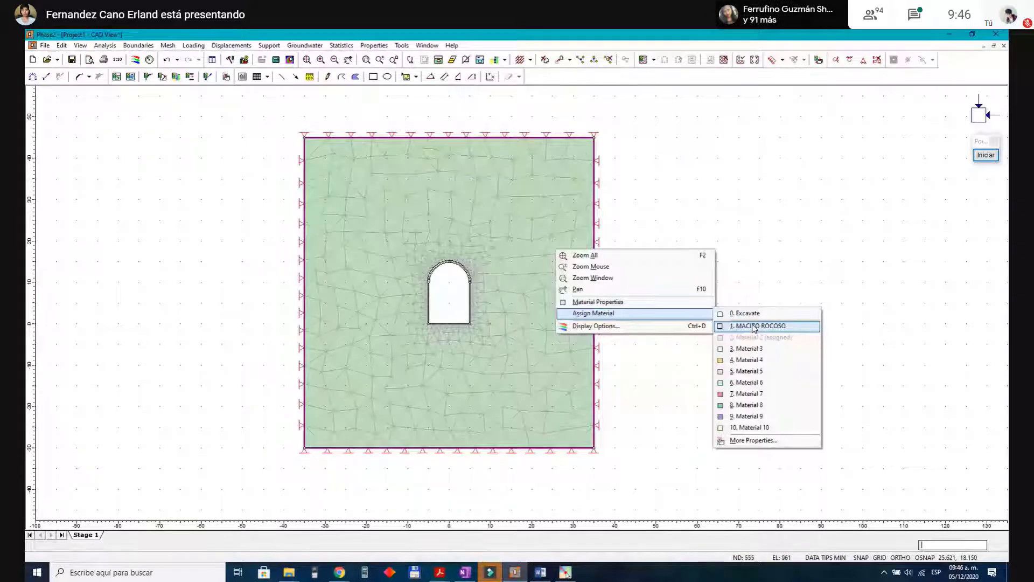
{"action": "left_click", "coordinate": [753, 325]}
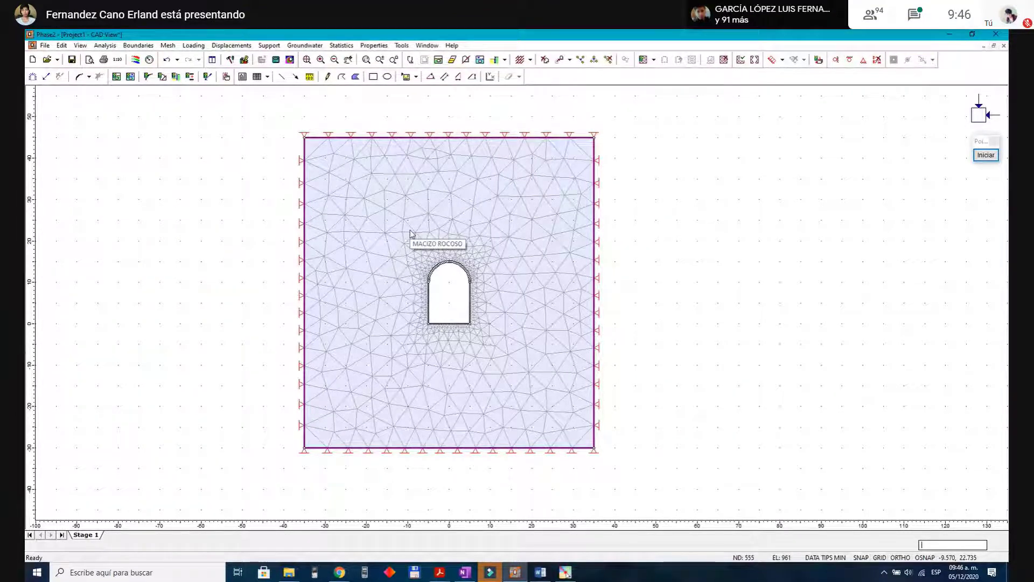
Step: Open the field stress properties, and in OneNote add "Cargas de Campo" as item 7 of the modelling steps list
{"action": "left_click", "coordinate": [193, 45]}
{"action": "left_click", "coordinate": [211, 57]}
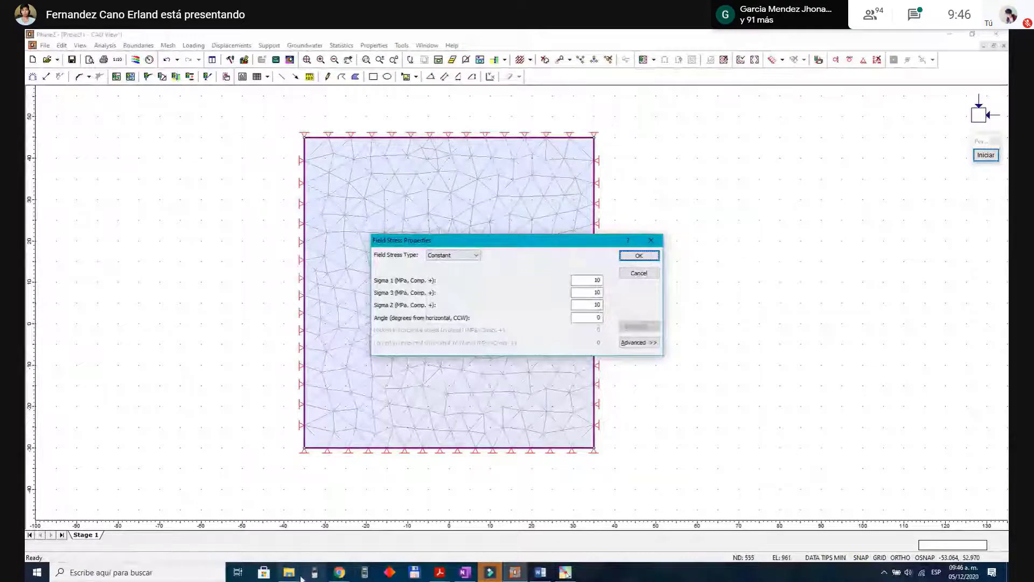
{"action": "left_click", "coordinate": [466, 572]}
{"action": "scroll", "coordinate": [264, 258], "scroll_direction": "up", "scroll_amount": 10}
{"action": "scroll", "coordinate": [264, 258], "scroll_direction": "up", "scroll_amount": 20}
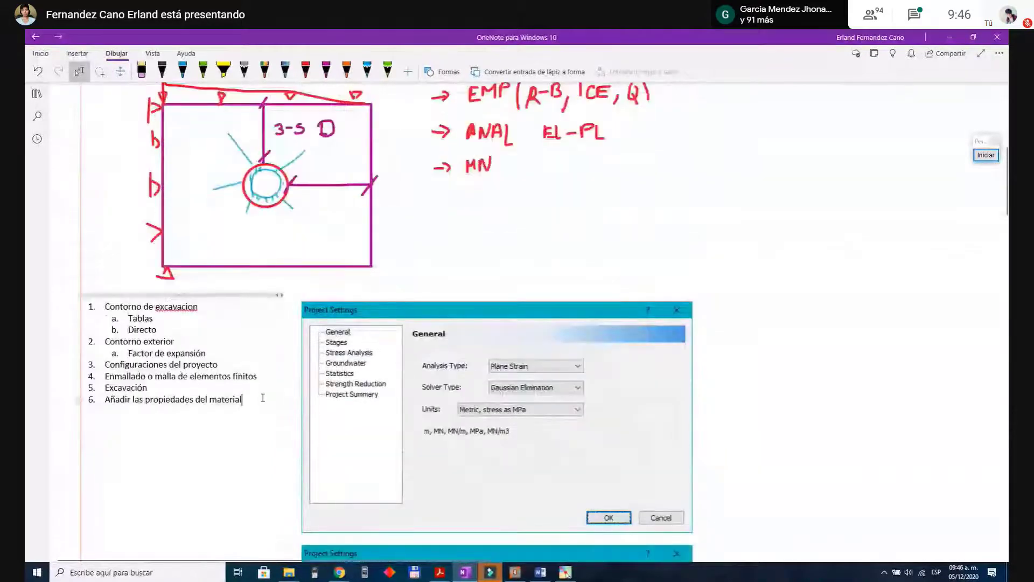
{"action": "key", "text": "Return"}
{"action": "type", "text": "c"}
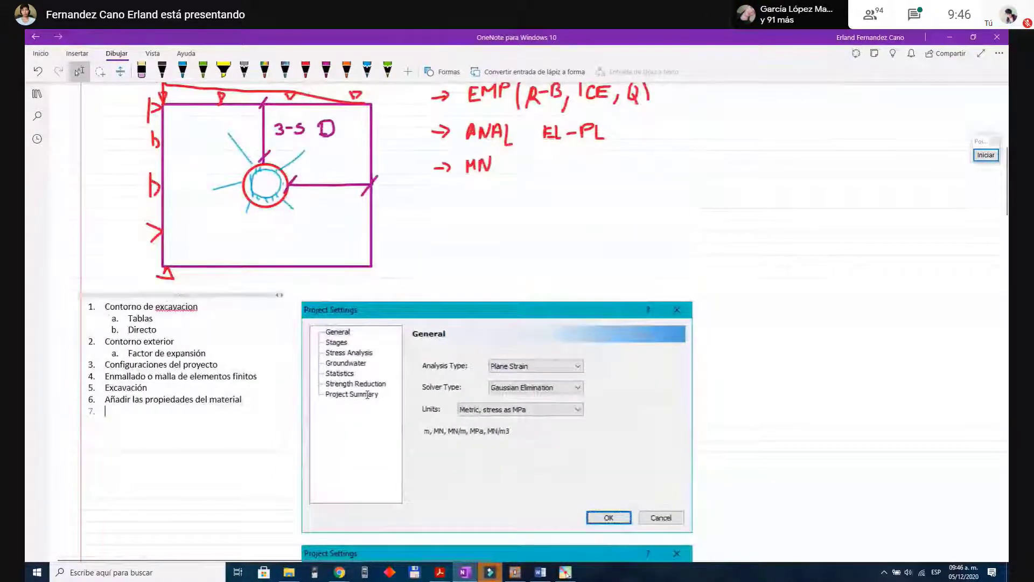
{"action": "type", "text": "A"}
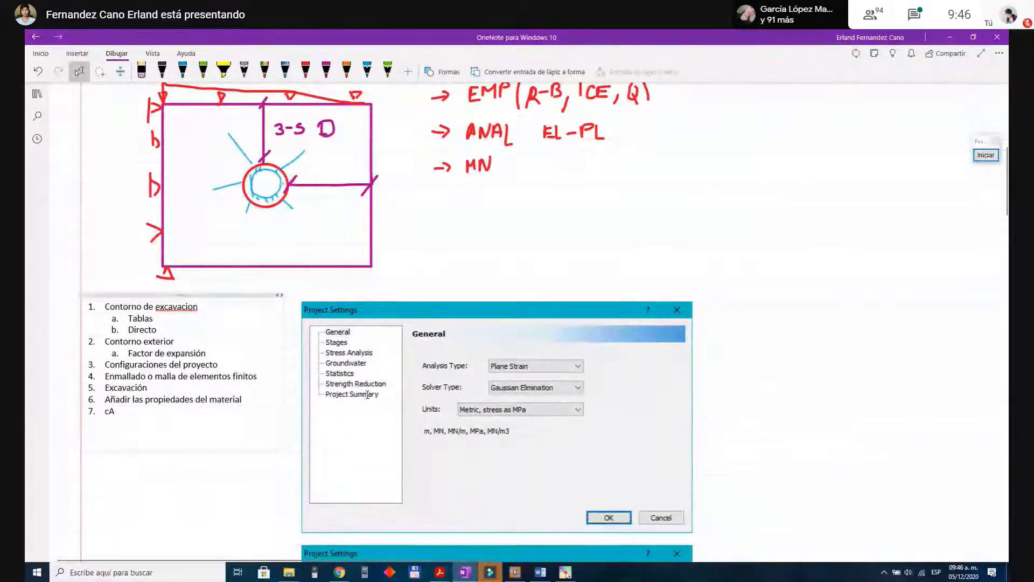
{"action": "key", "text": "BackSpace"}
{"action": "key", "text": "BackSpace"}
{"action": "type", "text": "Car"}
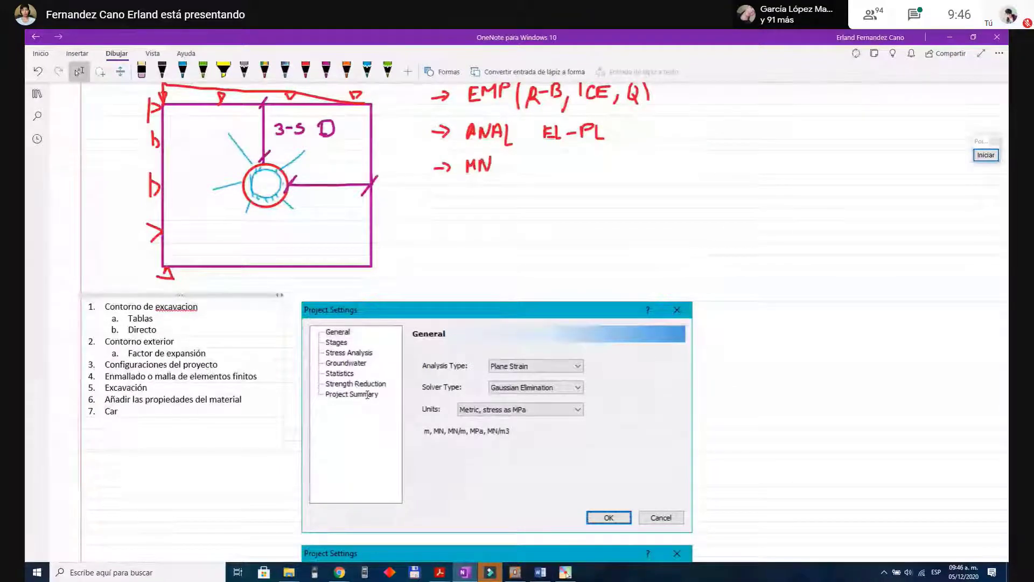
{"action": "type", "text": "gas de C"}
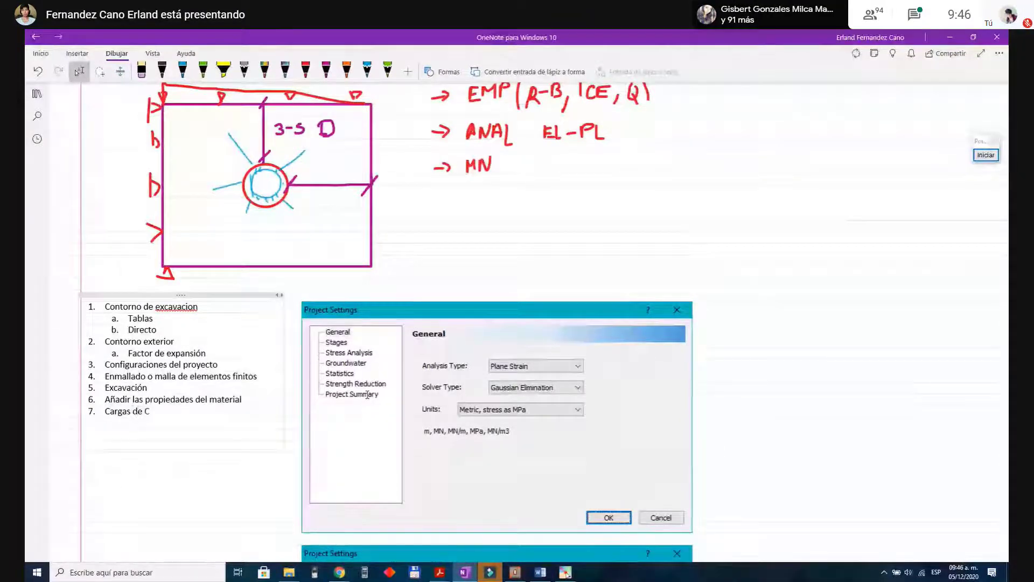
{"action": "type", "text": "ampo"}
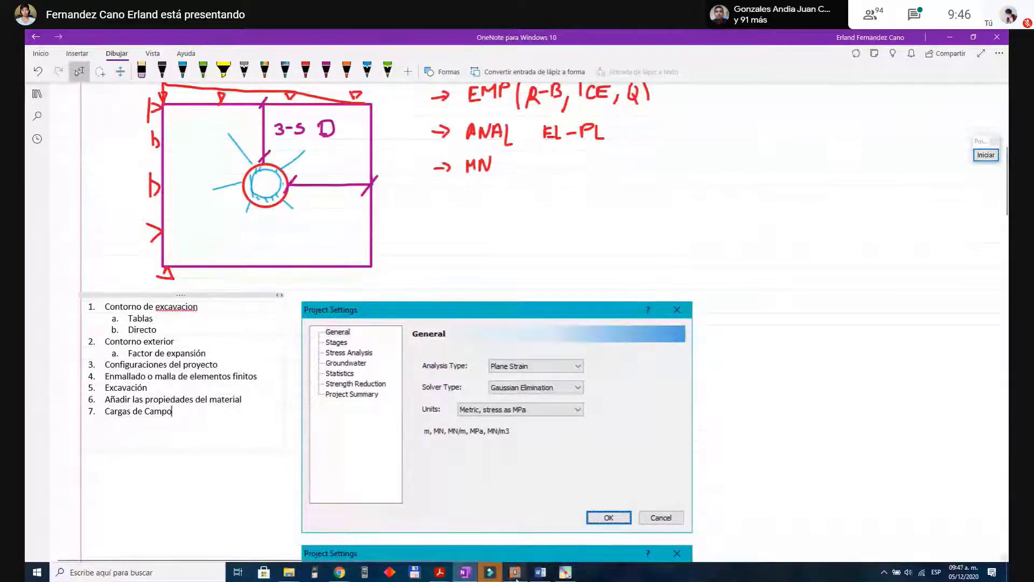
Step: Return to Phase2 and choose Constant from the available field stress types
{"action": "key", "text": "alt+Tab"}
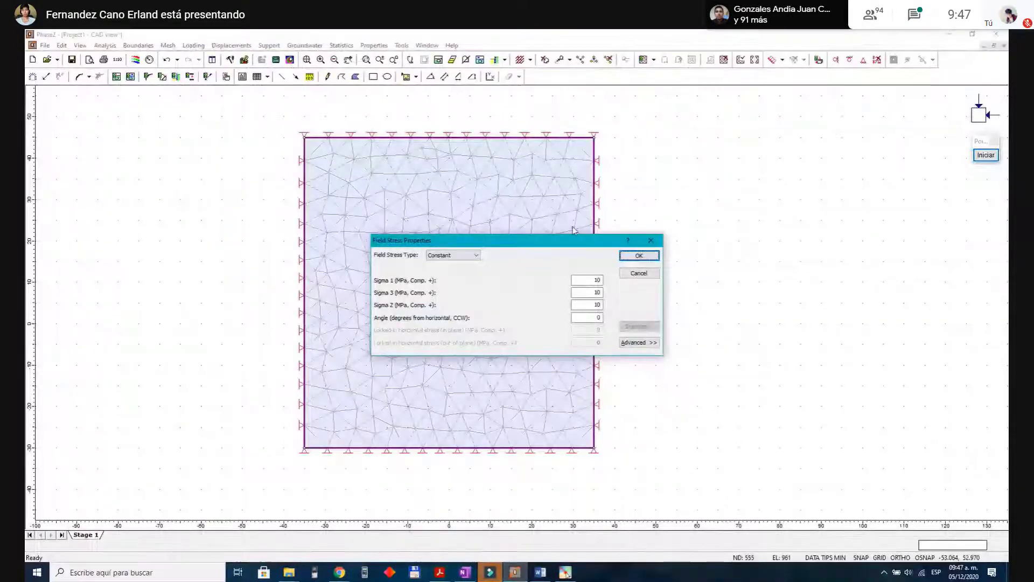
{"action": "left_click", "coordinate": [471, 256]}
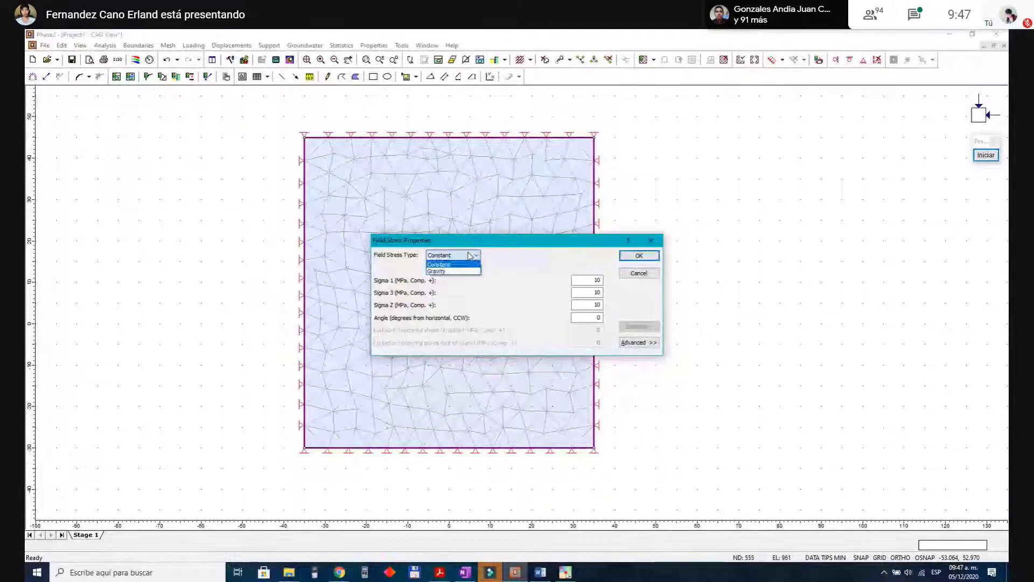
{"action": "left_click", "coordinate": [443, 263]}
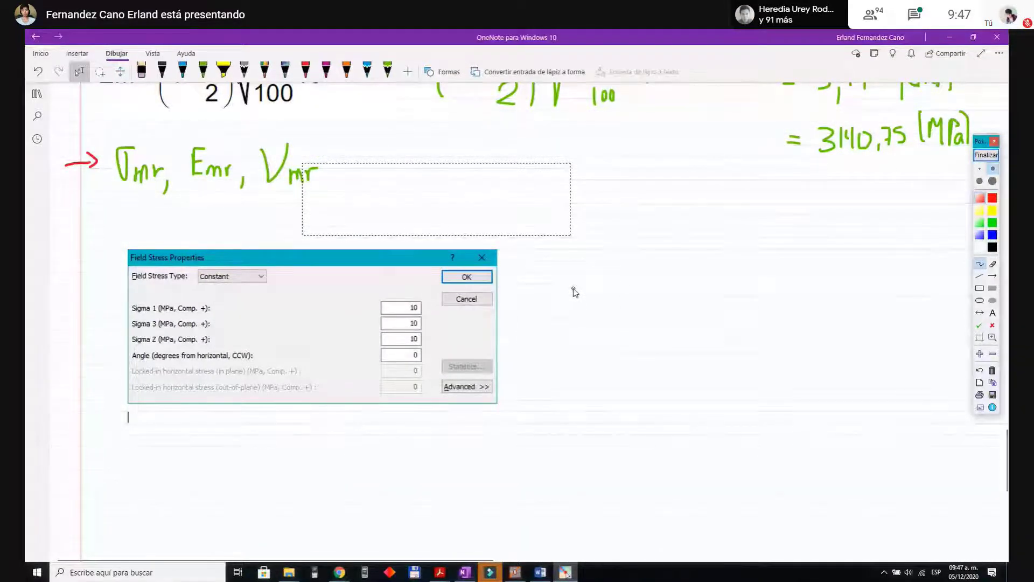
Step: Beside the field stress image in OneNote, annotate a red cube with blue arrows labelled σ1 and σ3
{"action": "mouse_move", "coordinate": [625, 309]}
{"action": "left_mouse_down"}
{"action": "mouse_move", "coordinate": [664, 290]}
{"action": "mouse_move", "coordinate": [660, 310]}
{"action": "mouse_move", "coordinate": [683, 289]}
{"action": "mouse_move", "coordinate": [663, 312]}
{"action": "mouse_move", "coordinate": [689, 291]}
{"action": "mouse_move", "coordinate": [664, 354]}
{"action": "left_mouse_up"}
{"action": "mouse_move", "coordinate": [691, 290]}
{"action": "left_mouse_down"}
{"action": "mouse_move", "coordinate": [691, 324]}
{"action": "mouse_move", "coordinate": [668, 353]}
{"action": "left_mouse_up"}
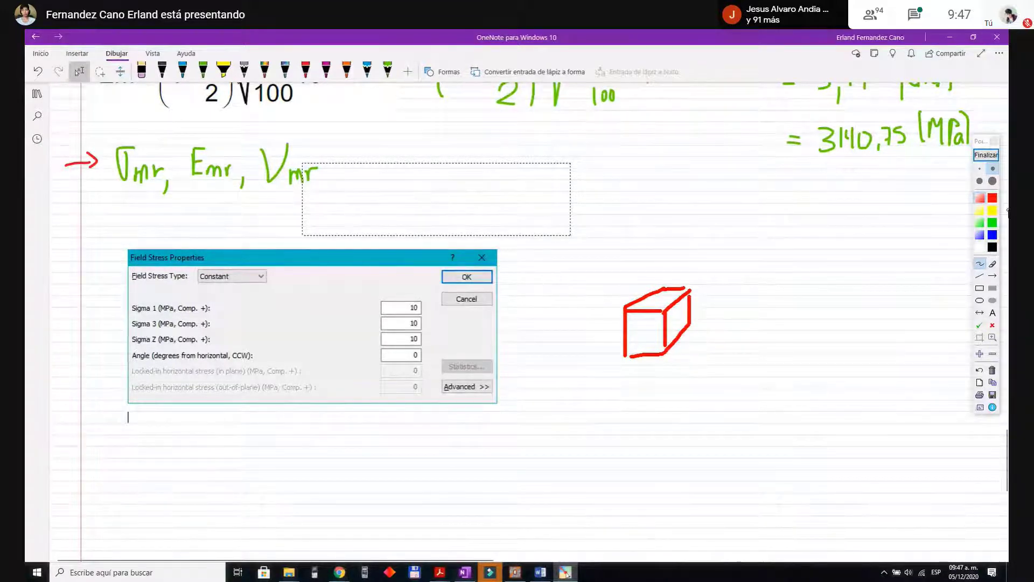
{"action": "left_click", "coordinate": [981, 240]}
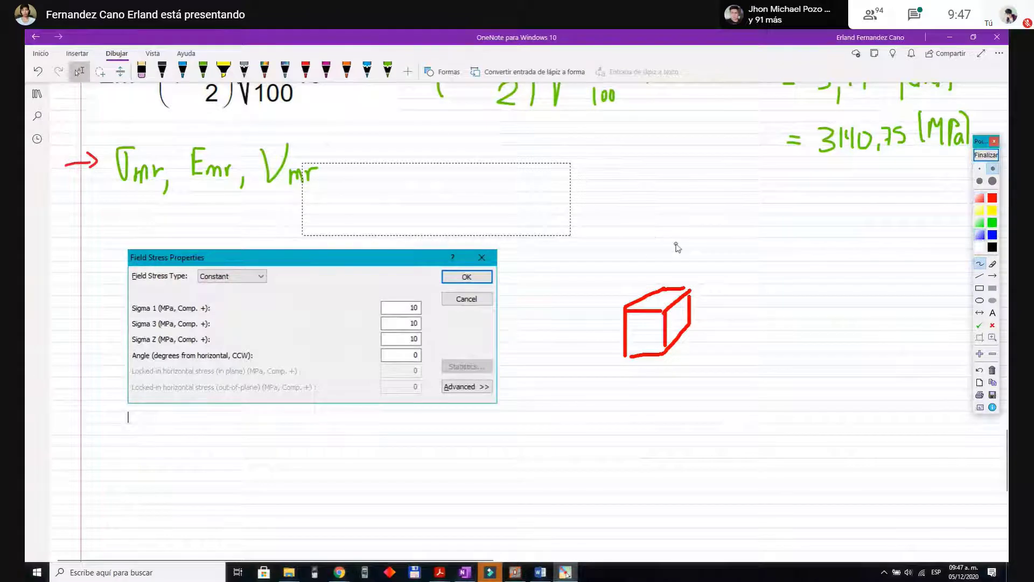
{"action": "left_click_drag", "start_coordinate": [650, 227], "coordinate": [652, 271]}
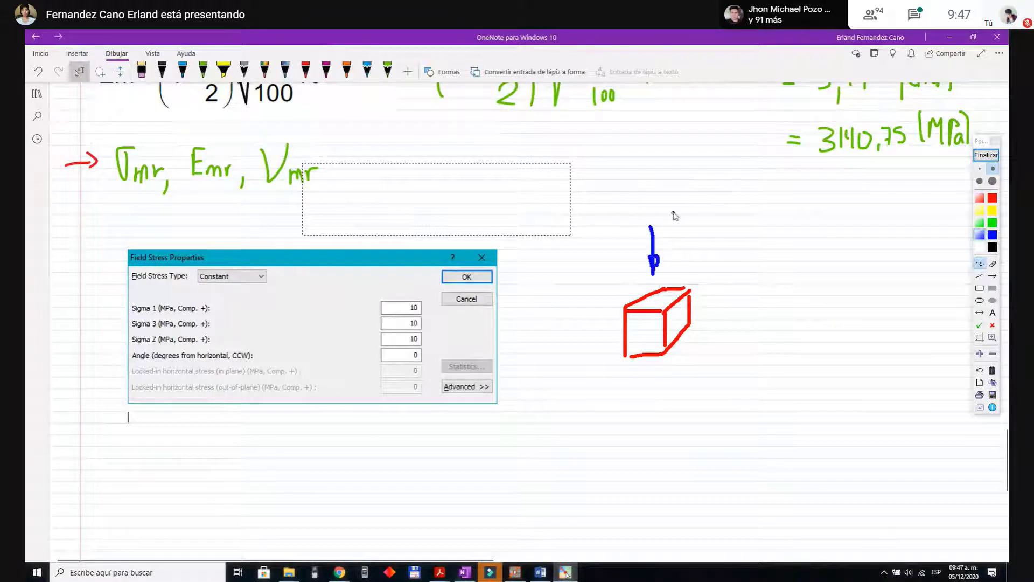
{"action": "mouse_move", "coordinate": [674, 214]}
{"action": "left_mouse_down"}
{"action": "mouse_move", "coordinate": [682, 199]}
{"action": "mouse_move", "coordinate": [683, 225]}
{"action": "left_mouse_up"}
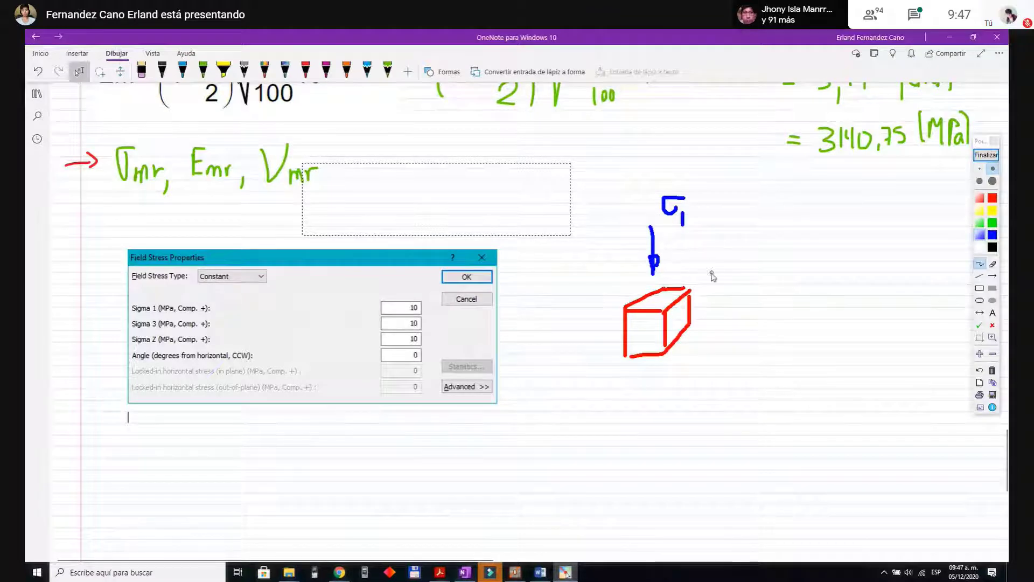
{"action": "left_click_drag", "start_coordinate": [730, 267], "coordinate": [704, 291]}
{"action": "mouse_move", "coordinate": [736, 251]}
{"action": "left_mouse_down"}
{"action": "mouse_move", "coordinate": [758, 249]}
{"action": "mouse_move", "coordinate": [760, 276]}
{"action": "left_mouse_up"}
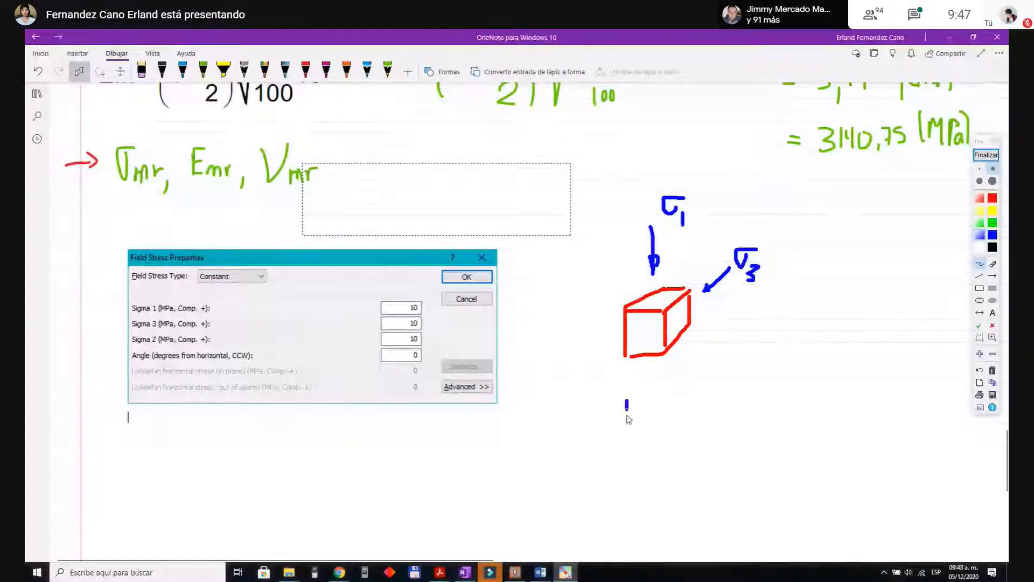
Step: Sketch a blue square with σ1 and σ3 arrows below the cube, circle it, and end the annotation
{"action": "mouse_move", "coordinate": [627, 415]}
{"action": "left_mouse_down"}
{"action": "mouse_move", "coordinate": [651, 402]}
{"action": "mouse_move", "coordinate": [653, 426]}
{"action": "mouse_move", "coordinate": [626, 426]}
{"action": "left_mouse_up"}
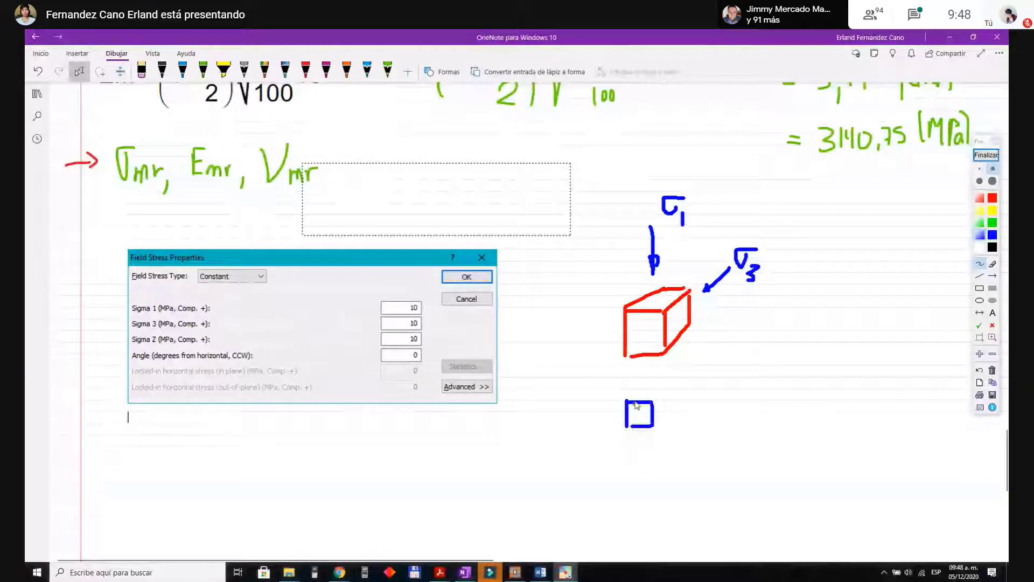
{"action": "mouse_move", "coordinate": [638, 370]}
{"action": "left_mouse_down"}
{"action": "mouse_move", "coordinate": [673, 415]}
{"action": "mouse_move", "coordinate": [711, 428]}
{"action": "mouse_move", "coordinate": [725, 409]}
{"action": "left_mouse_up"}
{"action": "left_click_drag", "start_coordinate": [726, 422], "coordinate": [726, 431]}
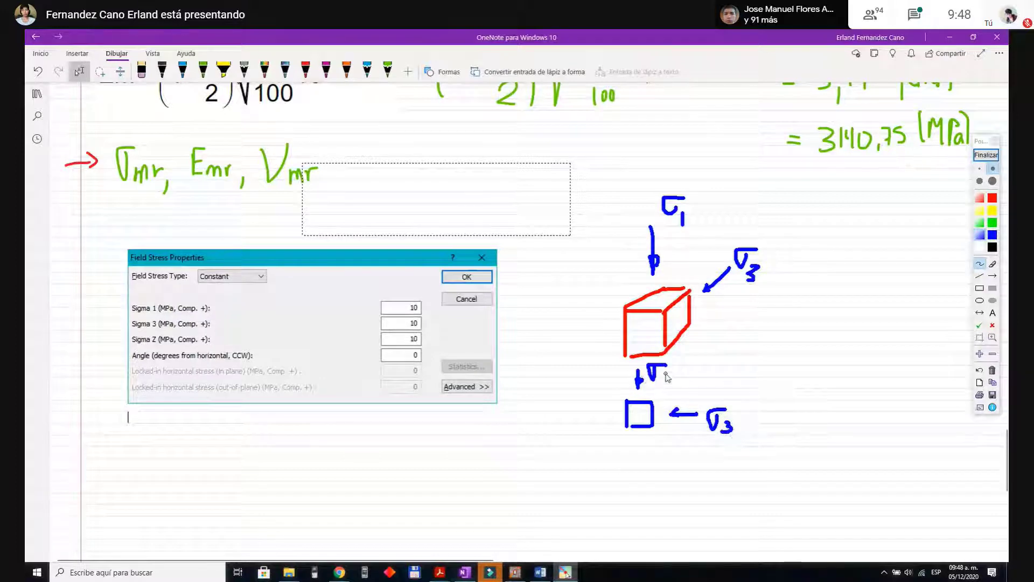
{"action": "left_click_drag", "start_coordinate": [666, 371], "coordinate": [666, 384]}
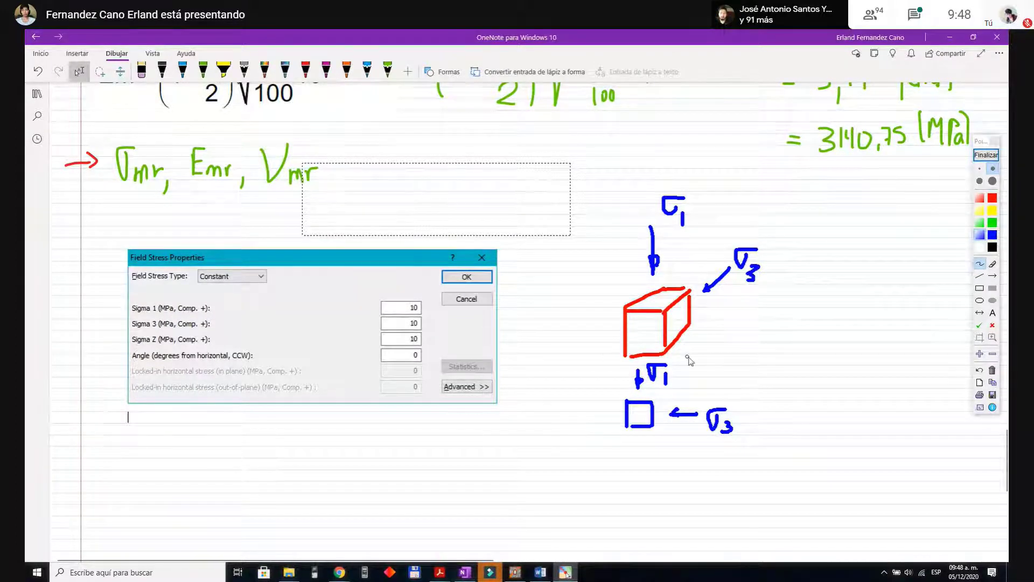
{"action": "mouse_move", "coordinate": [690, 360]}
{"action": "left_mouse_down"}
{"action": "mouse_move", "coordinate": [618, 363]}
{"action": "mouse_move", "coordinate": [609, 428]}
{"action": "mouse_move", "coordinate": [740, 440]}
{"action": "mouse_move", "coordinate": [766, 410]}
{"action": "mouse_move", "coordinate": [724, 374]}
{"action": "mouse_move", "coordinate": [671, 367]}
{"action": "left_mouse_up"}
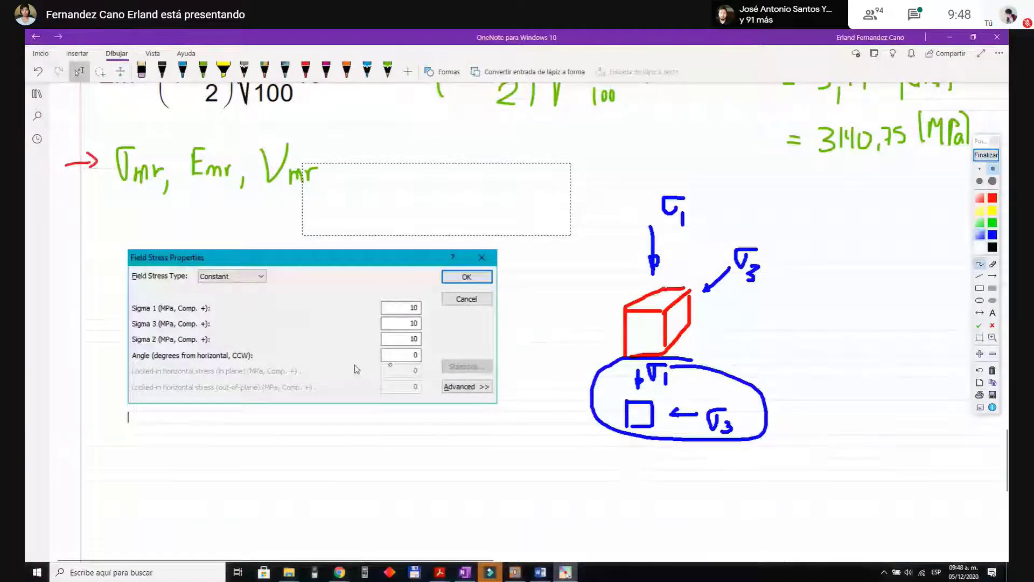
{"action": "left_click", "coordinate": [986, 156]}
Step: Switch to Phase2, circle the stress block symbol in green with the annotation tool, draw a line through it and clear the marks
{"action": "left_click", "coordinate": [515, 572]}
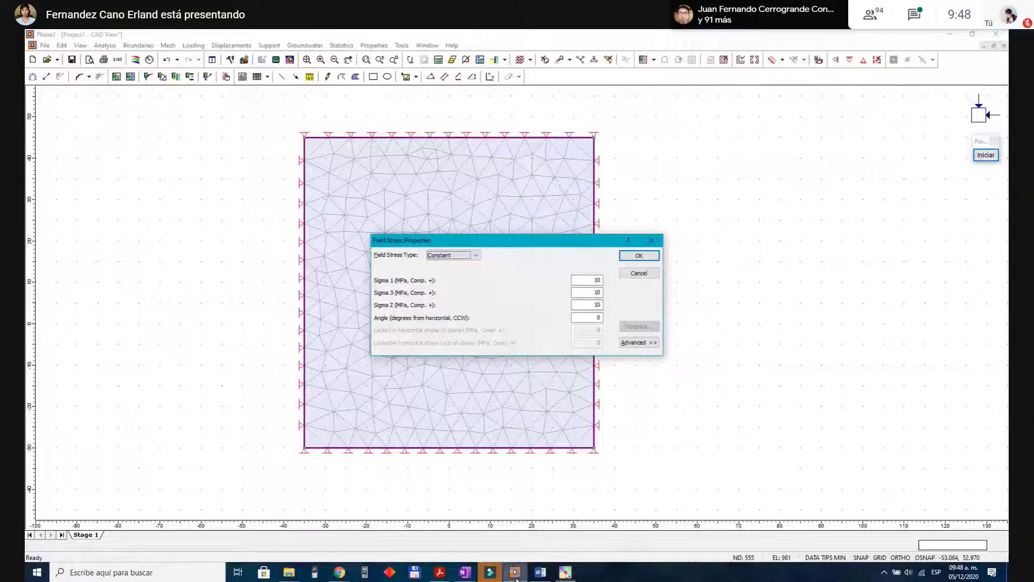
{"action": "left_click", "coordinate": [984, 155]}
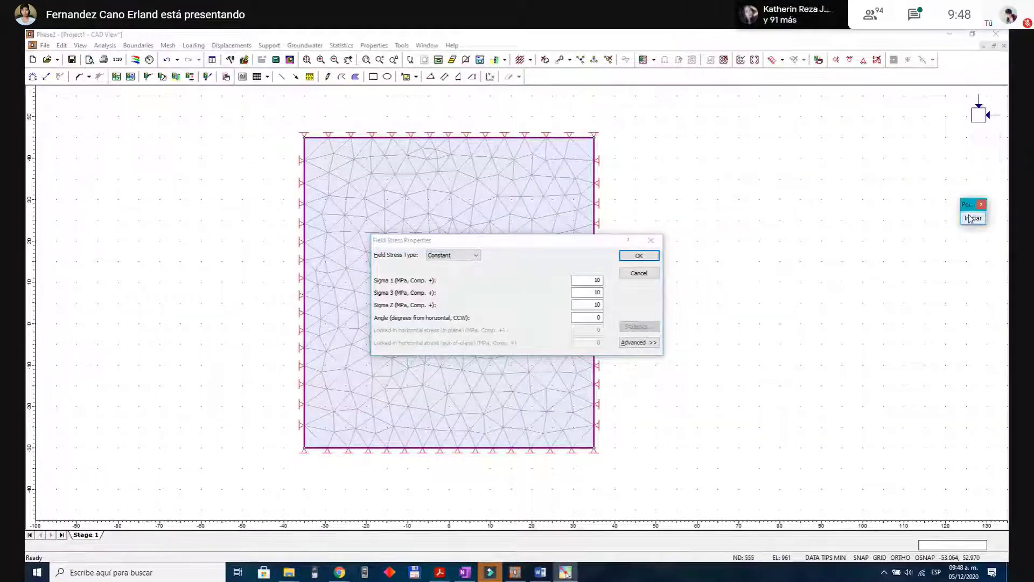
{"action": "left_click", "coordinate": [967, 285]}
{"action": "mouse_move", "coordinate": [992, 92]}
{"action": "left_mouse_down"}
{"action": "mouse_move", "coordinate": [977, 91]}
{"action": "mouse_move", "coordinate": [961, 136]}
{"action": "left_mouse_up"}
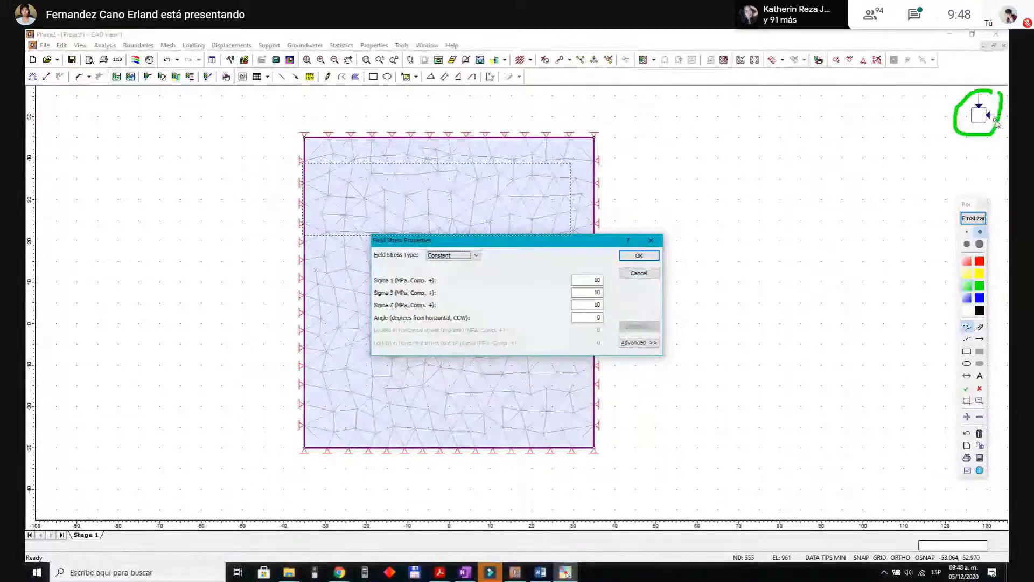
{"action": "mouse_move", "coordinate": [1001, 95]}
{"action": "left_mouse_down"}
{"action": "mouse_move", "coordinate": [967, 134]}
{"action": "mouse_move", "coordinate": [943, 120]}
{"action": "left_mouse_up"}
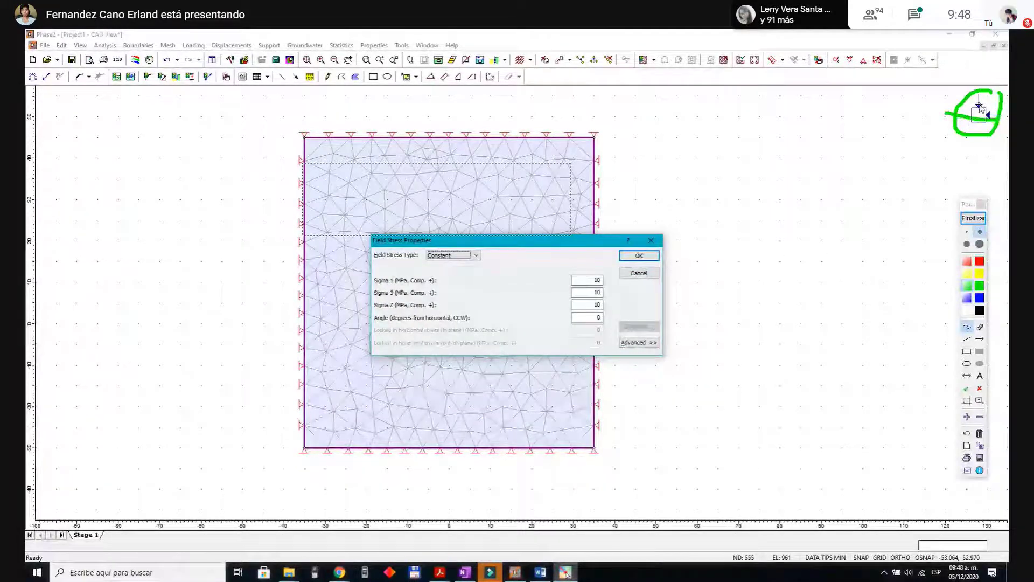
{"action": "left_click", "coordinate": [973, 217]}
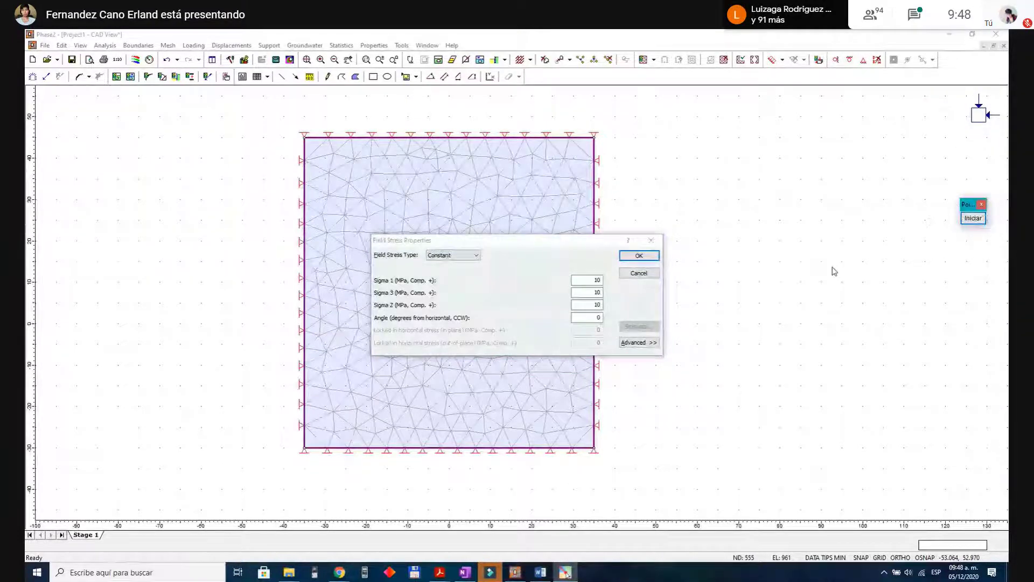
Step: Set the field stress type to Gravity
{"action": "left_click", "coordinate": [455, 256]}
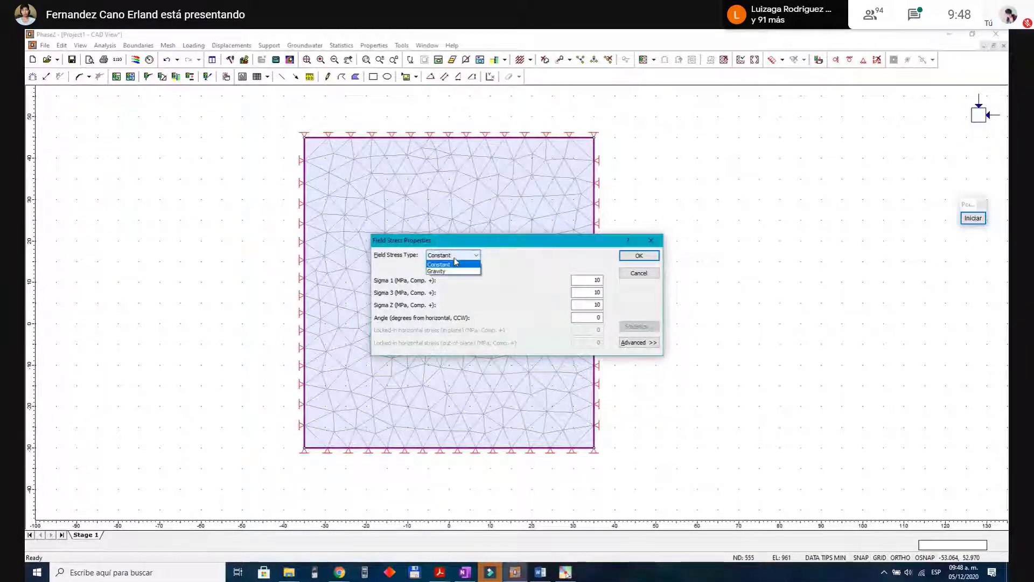
{"action": "left_click", "coordinate": [450, 271]}
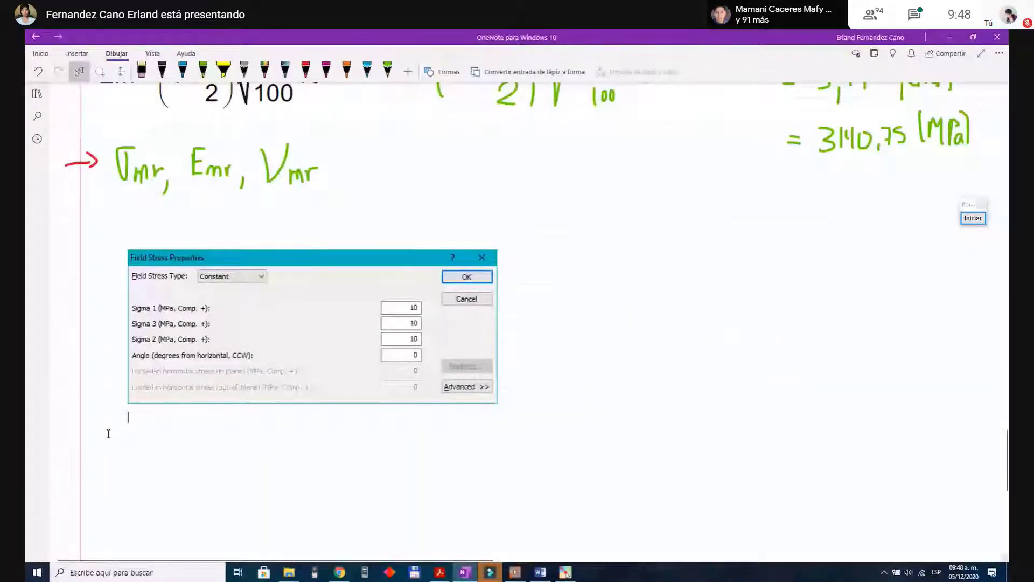
Step: Paste the copied Gravity field stress dialog image into OneNote below the Constant one
{"action": "key", "text": "ctrl+v"}
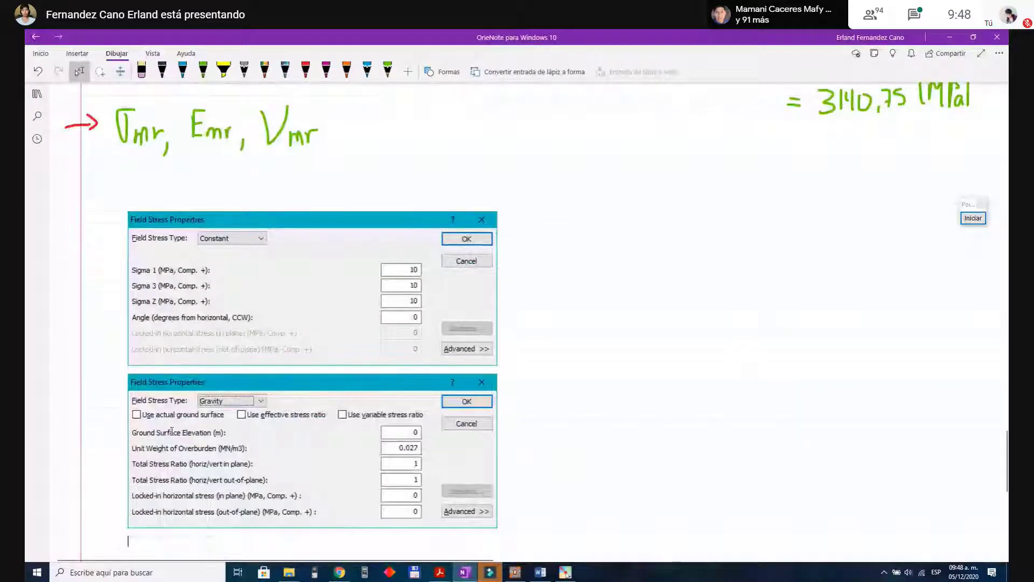
{"action": "scroll", "coordinate": [321, 366], "scroll_direction": "down", "scroll_amount": 4}
{"action": "scroll", "coordinate": [321, 366], "scroll_direction": "up", "scroll_amount": 2}
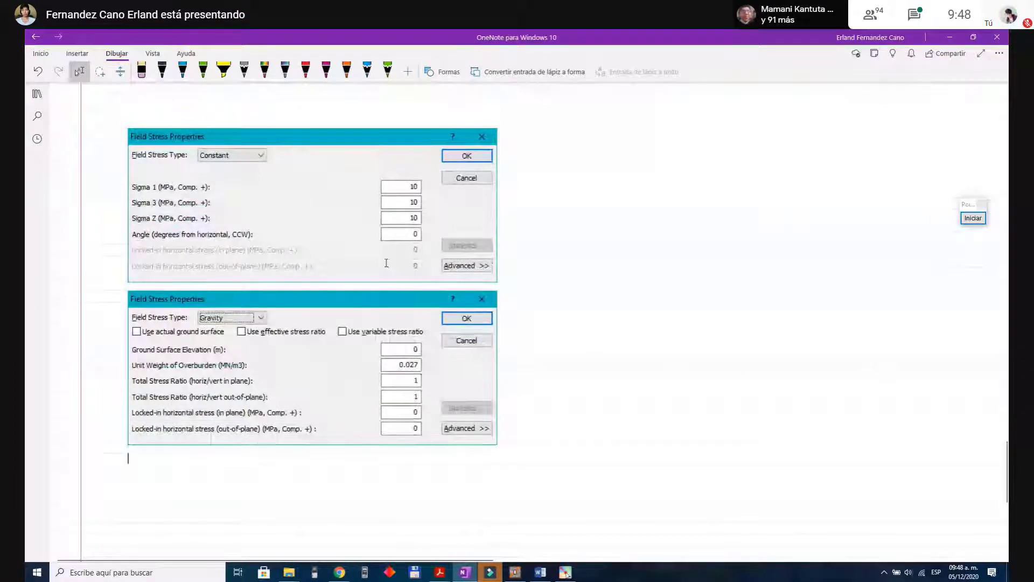
Step: On the mountain profile sketch at the start of the notes, mark the overburden height above the tunnel axis with a red dimension line
{"action": "scroll", "coordinate": [374, 327], "scroll_direction": "up", "scroll_amount": 20}
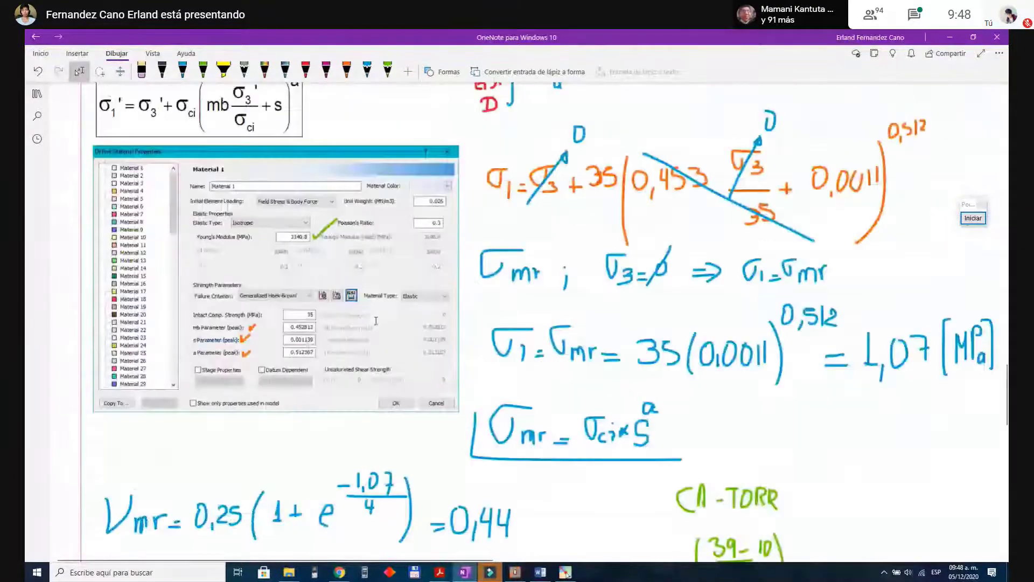
{"action": "scroll", "coordinate": [376, 321], "scroll_direction": "up", "scroll_amount": 15}
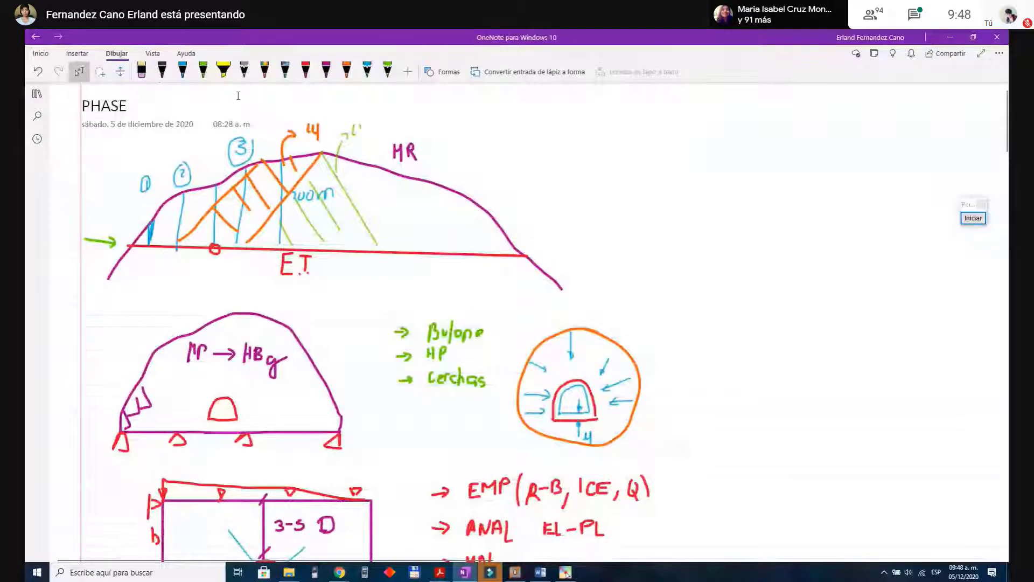
{"action": "left_click", "coordinate": [305, 69]}
{"action": "mouse_move", "coordinate": [220, 186]}
{"action": "left_mouse_down"}
{"action": "mouse_move", "coordinate": [244, 184]}
{"action": "mouse_move", "coordinate": [239, 244]}
{"action": "left_mouse_up"}
{"action": "left_click_drag", "start_coordinate": [233, 243], "coordinate": [244, 244]}
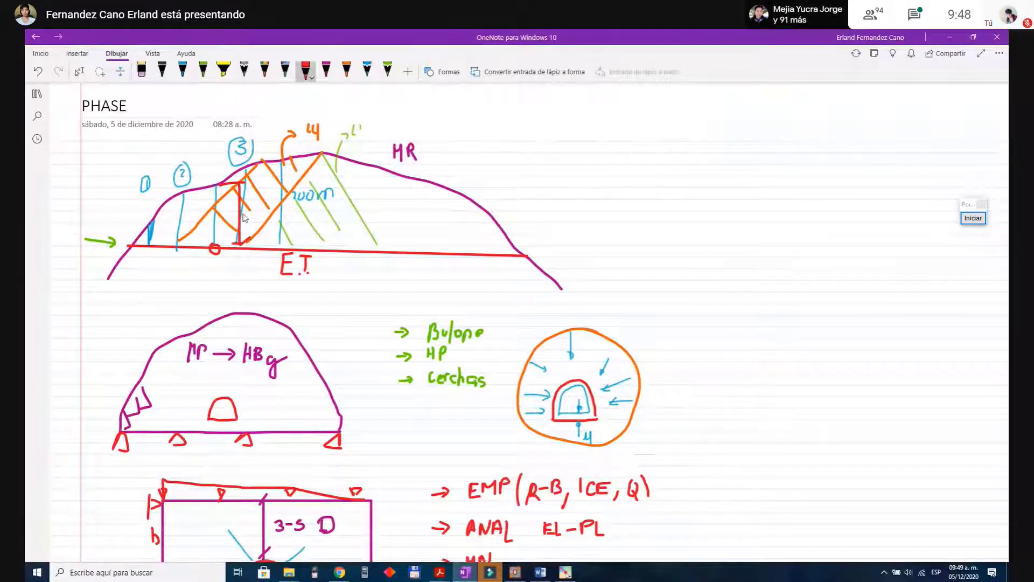
Step: Beside the field stress images, sketch a purple mountain outline with a small red tunnel arch near its base
{"action": "scroll", "coordinate": [602, 257], "scroll_direction": "down", "scroll_amount": 20}
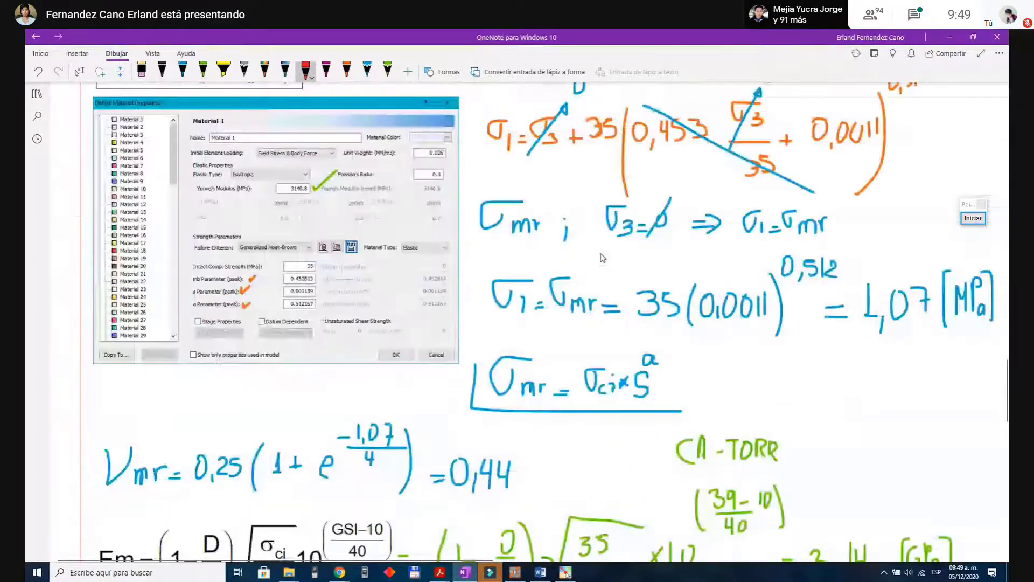
{"action": "scroll", "coordinate": [601, 257], "scroll_direction": "down", "scroll_amount": 15}
{"action": "scroll", "coordinate": [600, 257], "scroll_direction": "up", "scroll_amount": 6}
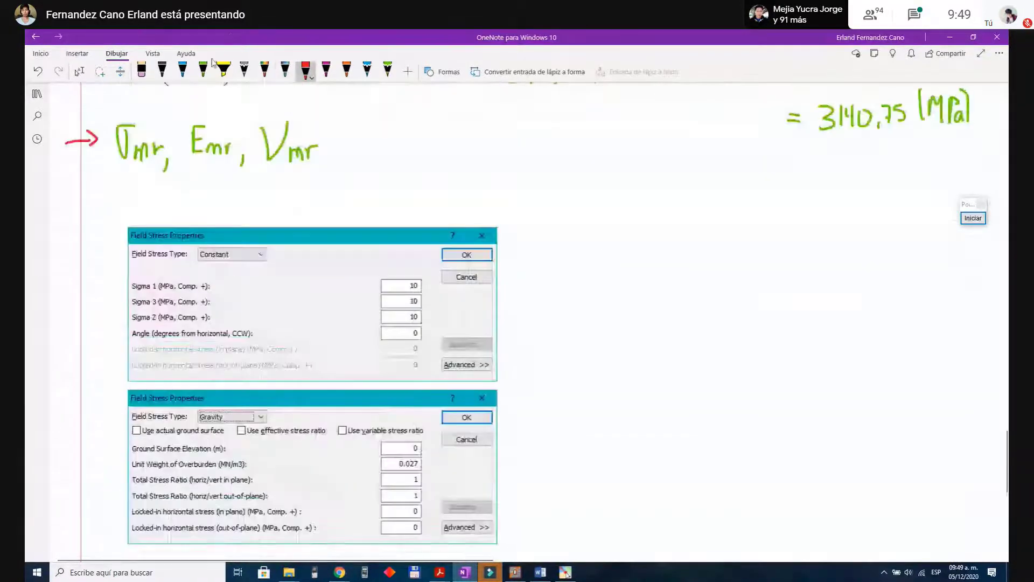
{"action": "left_click", "coordinate": [326, 69]}
{"action": "mouse_move", "coordinate": [590, 429]}
{"action": "left_mouse_down"}
{"action": "mouse_move", "coordinate": [679, 262]}
{"action": "mouse_move", "coordinate": [781, 266]}
{"action": "mouse_move", "coordinate": [845, 334]}
{"action": "mouse_move", "coordinate": [873, 422]}
{"action": "left_mouse_up"}
{"action": "left_click", "coordinate": [306, 69]}
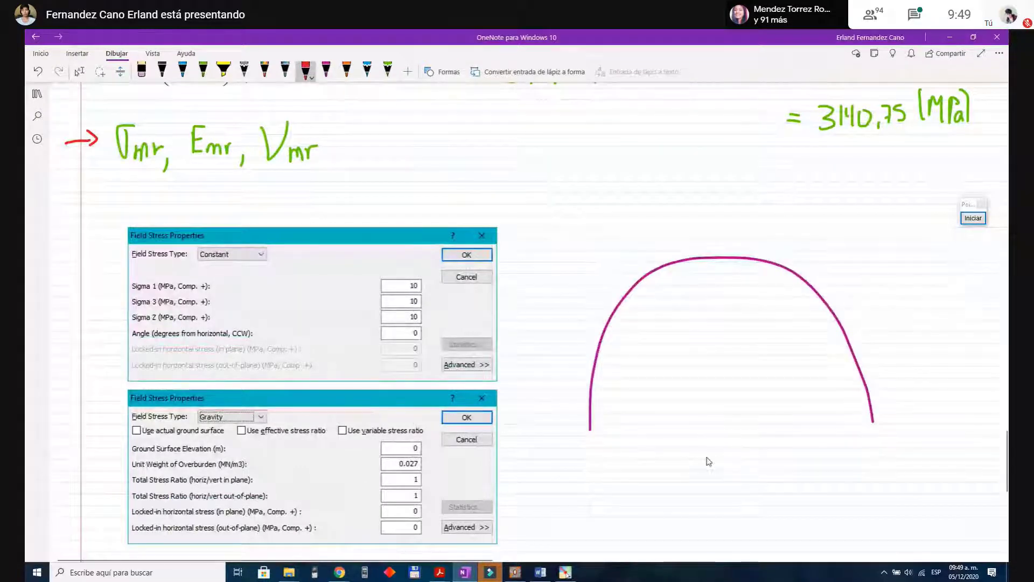
{"action": "mouse_move", "coordinate": [689, 429]}
{"action": "left_mouse_down"}
{"action": "mouse_move", "coordinate": [703, 408]}
{"action": "mouse_move", "coordinate": [718, 430]}
{"action": "left_mouse_up"}
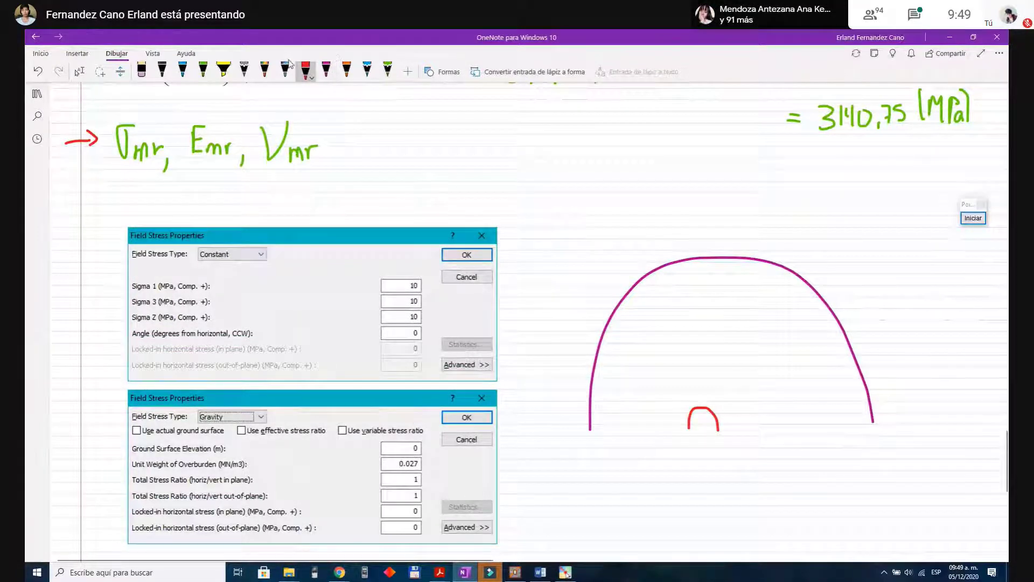
Step: Dimension the cover from mountain crest to tunnel crown in blue as 200 m and add a downward arrow labelled σv
{"action": "left_click", "coordinate": [367, 69]}
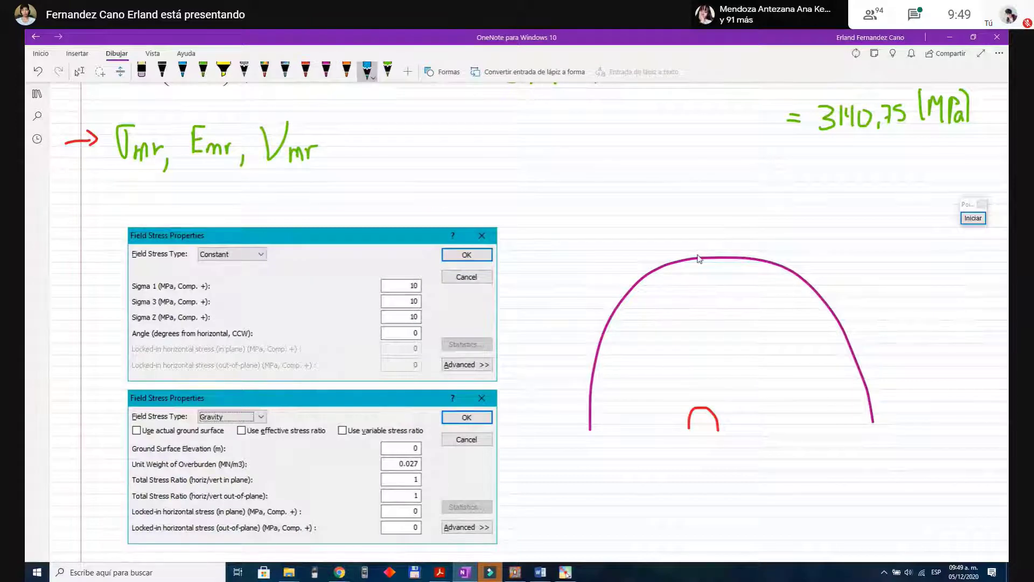
{"action": "left_click_drag", "start_coordinate": [698, 257], "coordinate": [700, 405]}
{"action": "left_click_drag", "start_coordinate": [712, 325], "coordinate": [733, 339]}
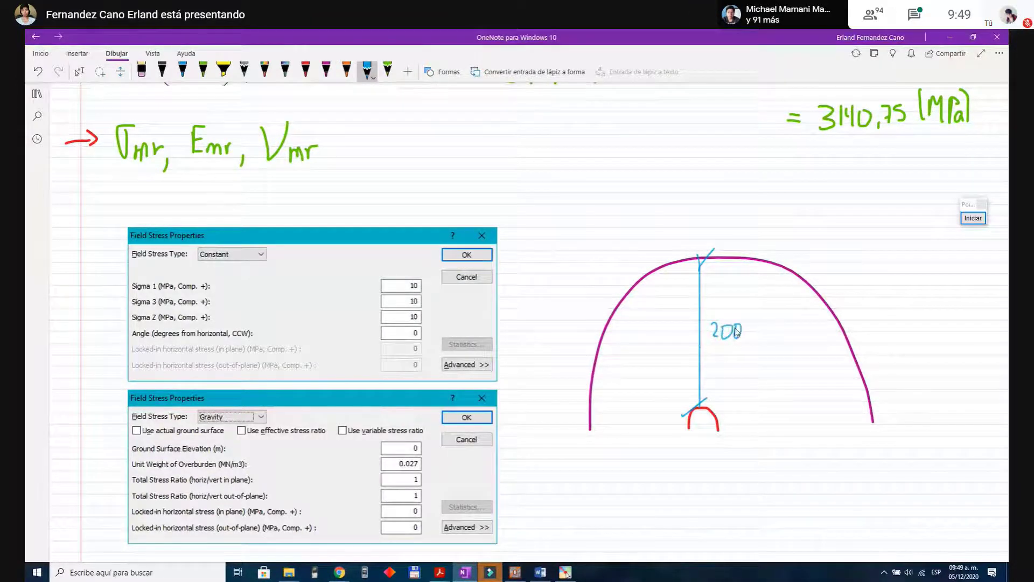
{"action": "scroll", "coordinate": [724, 384], "scroll_direction": "down", "scroll_amount": 3}
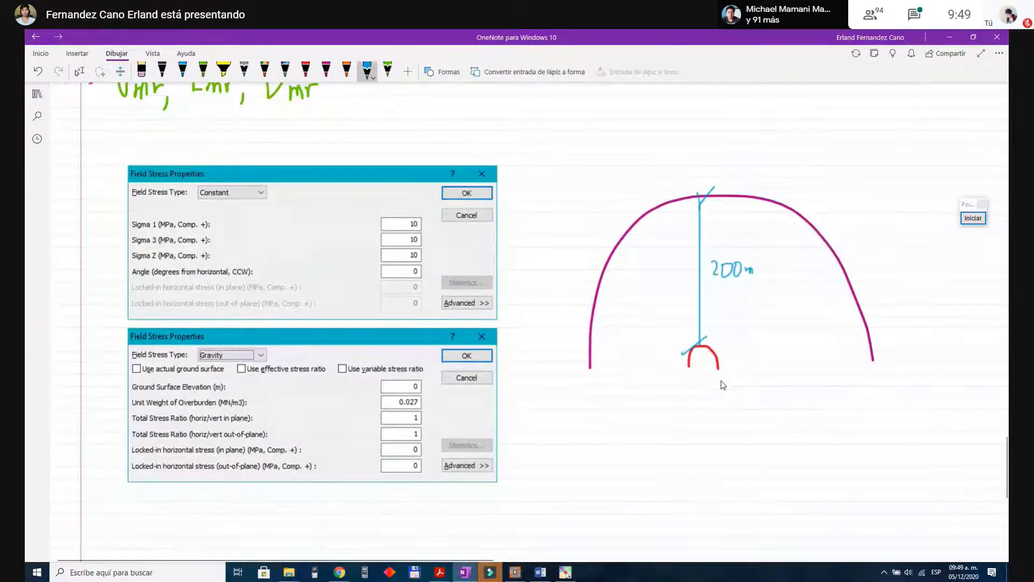
{"action": "mouse_move", "coordinate": [676, 277]}
{"action": "left_mouse_down"}
{"action": "mouse_move", "coordinate": [676, 315]}
{"action": "mouse_move", "coordinate": [680, 302]}
{"action": "left_mouse_up"}
{"action": "left_click_drag", "start_coordinate": [665, 247], "coordinate": [676, 260]}
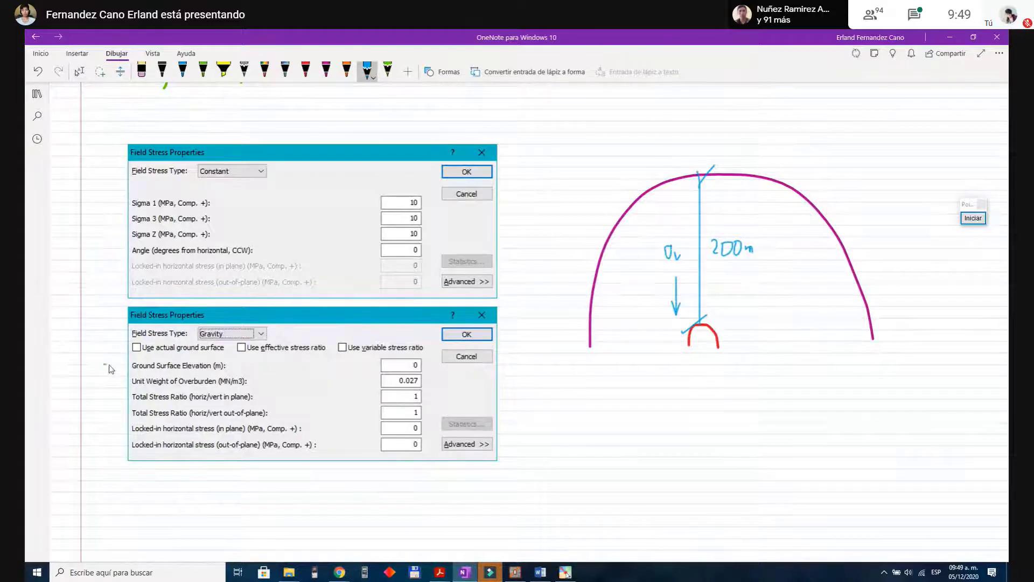
Step: Mark Ground Surface Elevation with a blue arrow, check the tunnel depth in the exercise PDF, and write 200 beside the field in OneNote
{"action": "left_click_drag", "start_coordinate": [109, 366], "coordinate": [119, 368]}
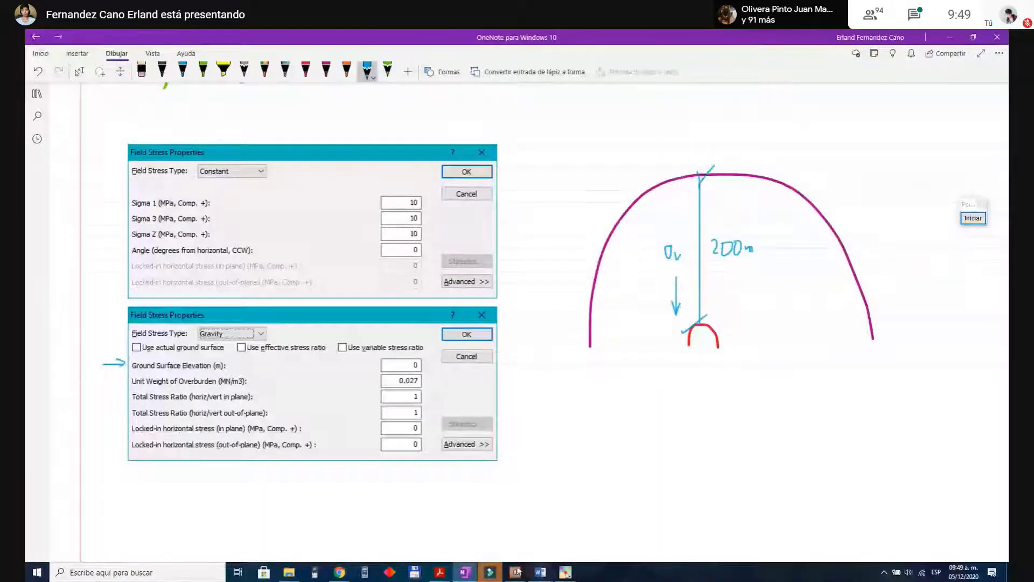
{"action": "mouse_move", "coordinate": [439, 572]}
{"action": "left_click", "coordinate": [856, 545]}
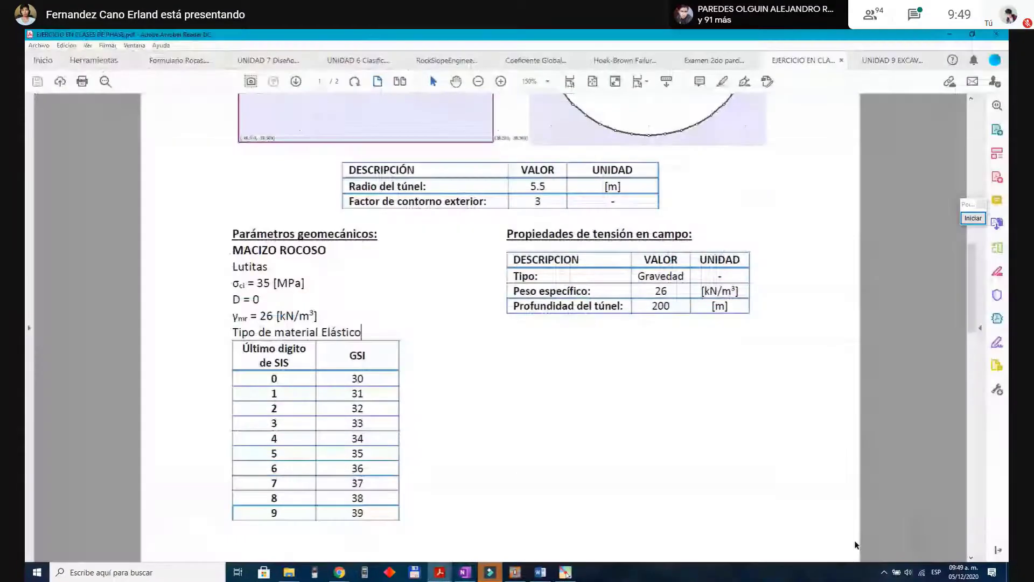
{"action": "left_click", "coordinate": [516, 572]}
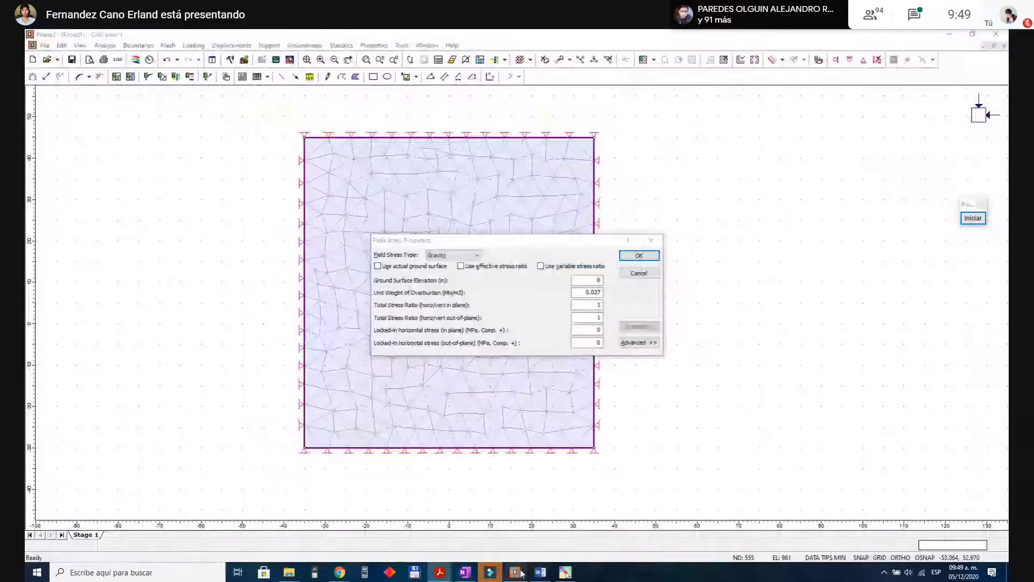
{"action": "left_click", "coordinate": [465, 572]}
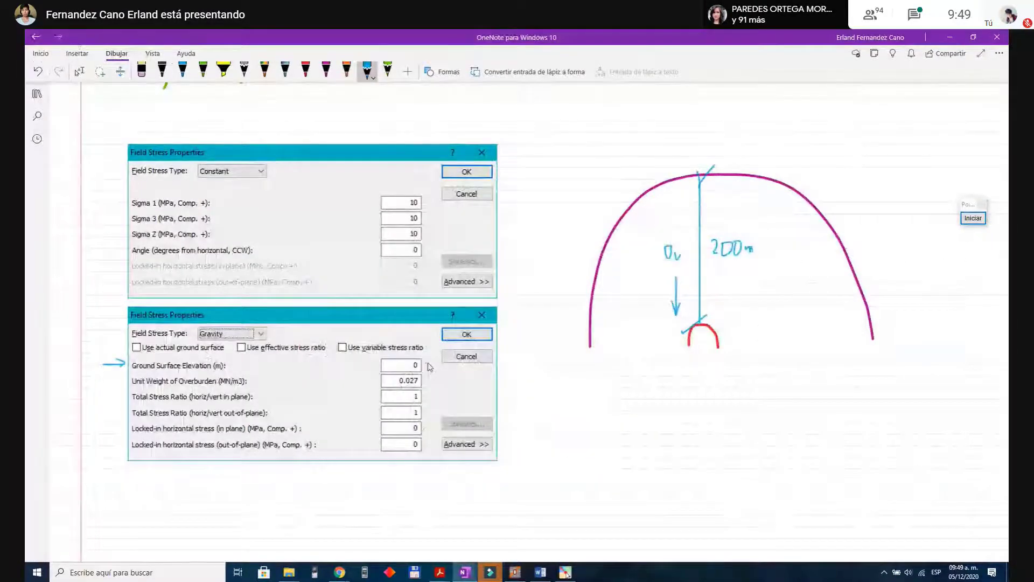
{"action": "left_click_drag", "start_coordinate": [427, 365], "coordinate": [437, 366]}
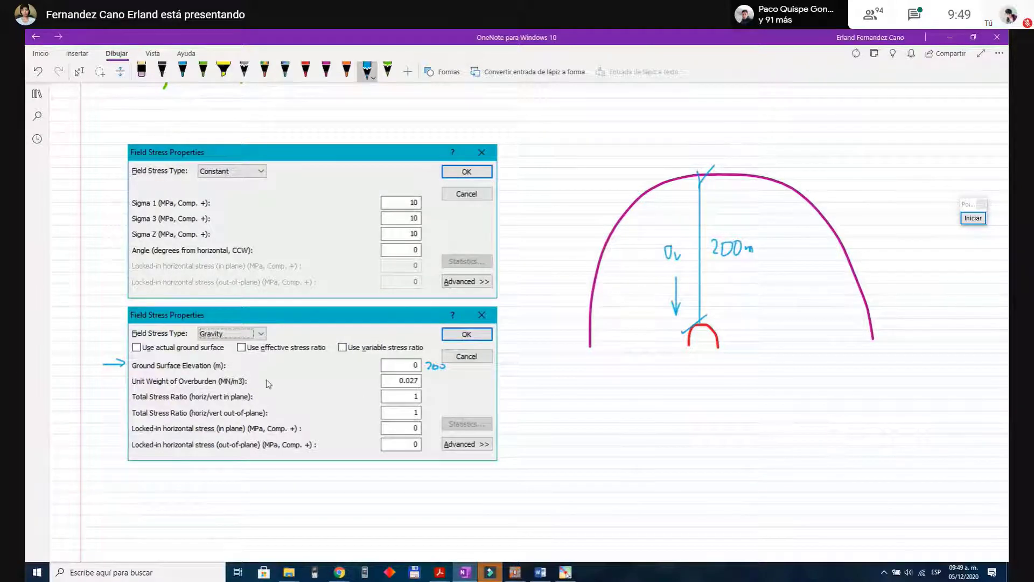
Step: Below the mountain sketch, write the unit weight conversion 26 kN/m³ / 1000 = 0,026 MN/m³
{"action": "mouse_move", "coordinate": [523, 384]}
{"action": "left_mouse_down"}
{"action": "mouse_move", "coordinate": [559, 394]}
{"action": "mouse_move", "coordinate": [571, 377]}
{"action": "mouse_move", "coordinate": [580, 413]}
{"action": "left_mouse_up"}
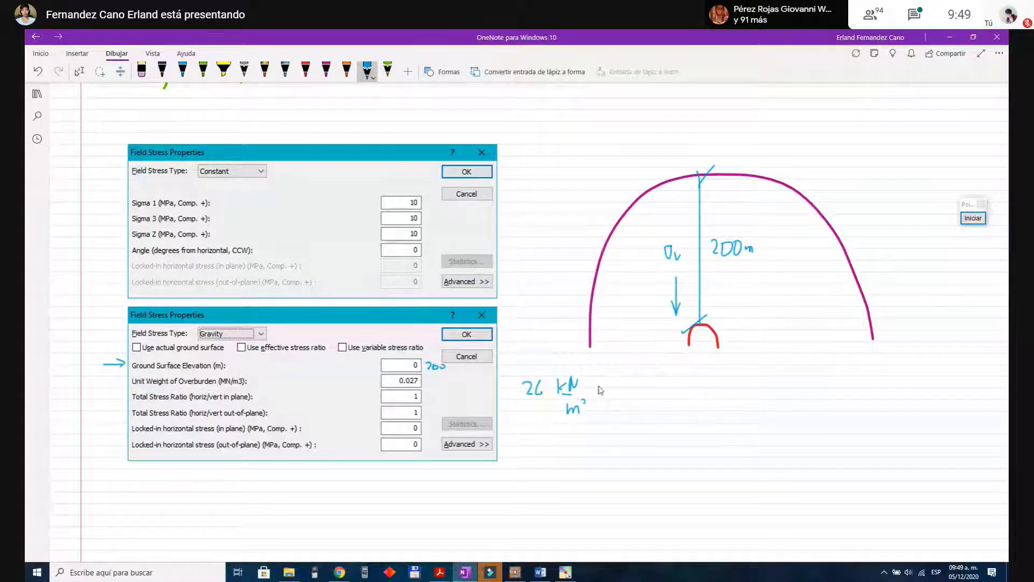
{"action": "mouse_move", "coordinate": [610, 381]}
{"action": "left_mouse_down"}
{"action": "mouse_move", "coordinate": [568, 433]}
{"action": "mouse_move", "coordinate": [599, 426]}
{"action": "left_mouse_up"}
{"action": "mouse_move", "coordinate": [610, 414]}
{"action": "left_mouse_down"}
{"action": "mouse_move", "coordinate": [606, 424]}
{"action": "mouse_move", "coordinate": [684, 404]}
{"action": "left_mouse_up"}
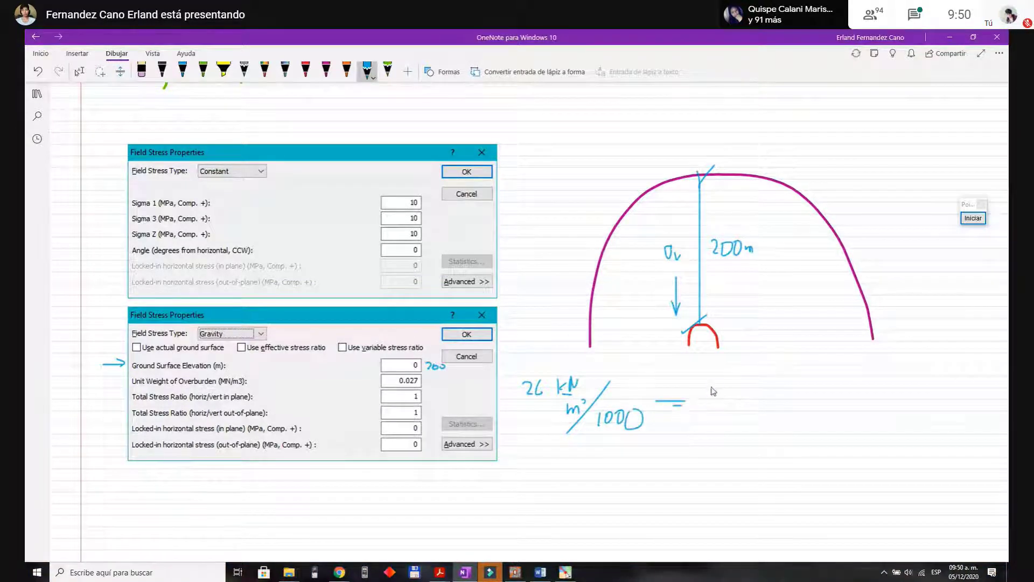
{"action": "left_click_drag", "start_coordinate": [748, 380], "coordinate": [766, 395]}
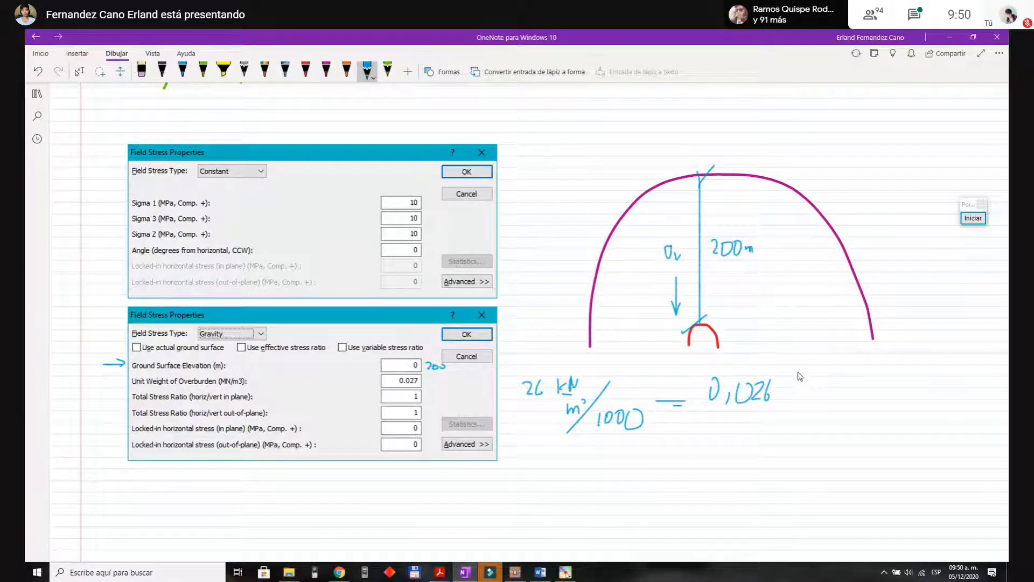
{"action": "left_click_drag", "start_coordinate": [839, 363], "coordinate": [815, 409]}
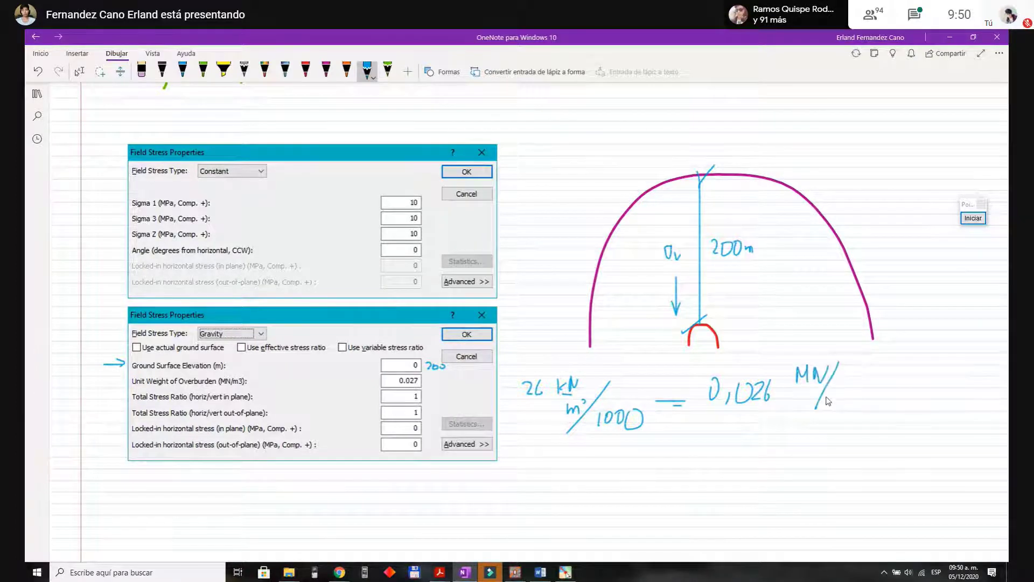
{"action": "left_click_drag", "start_coordinate": [846, 378], "coordinate": [849, 387]}
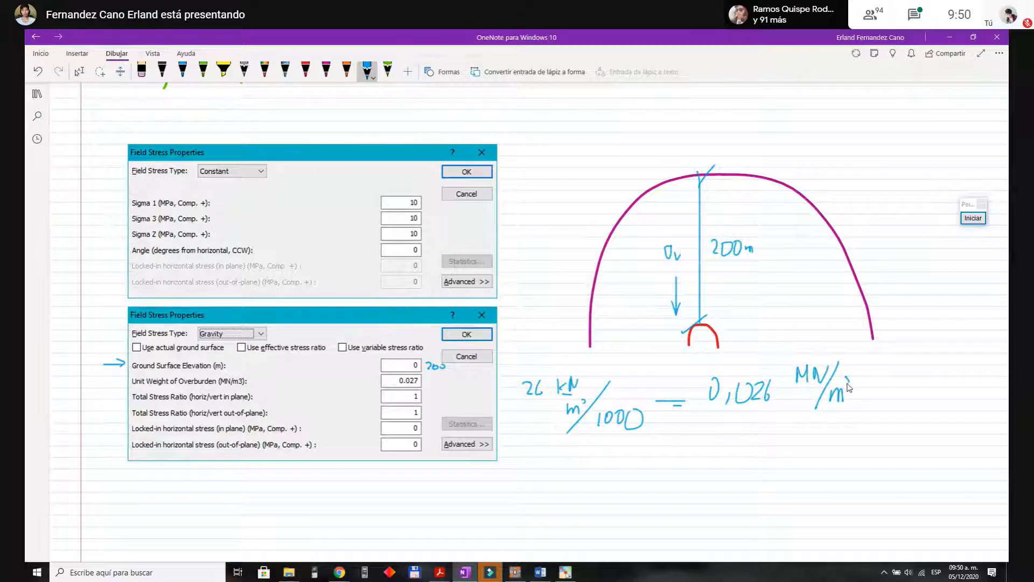
Step: Write 200 over the pictured Ground Surface Elevation value and sketch inclined stress arrows pointing towards the tunnel
{"action": "left_click_drag", "start_coordinate": [393, 361], "coordinate": [405, 369]}
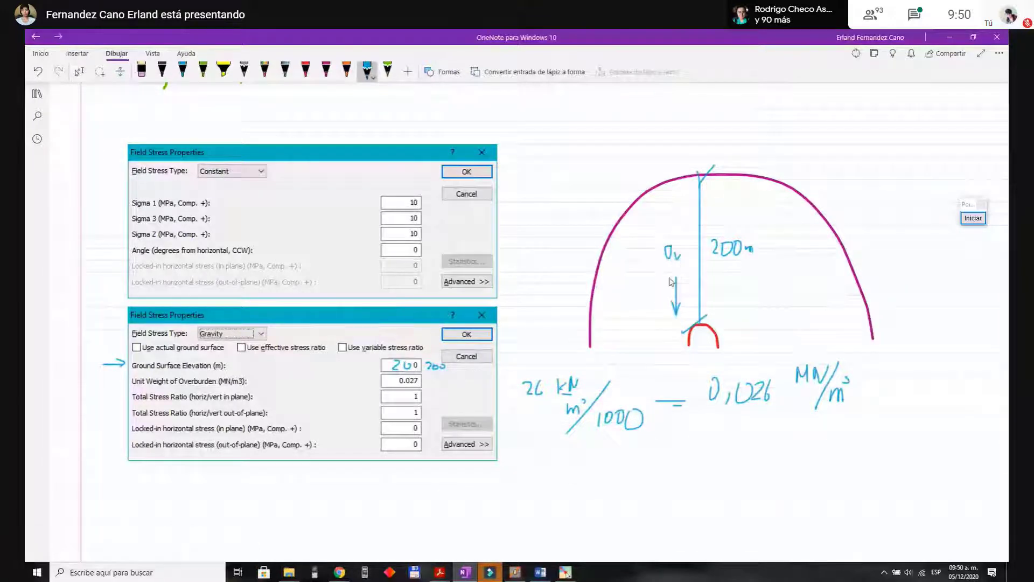
{"action": "mouse_move", "coordinate": [634, 263]}
{"action": "left_mouse_down"}
{"action": "mouse_move", "coordinate": [648, 294]}
{"action": "mouse_move", "coordinate": [651, 280]}
{"action": "left_mouse_up"}
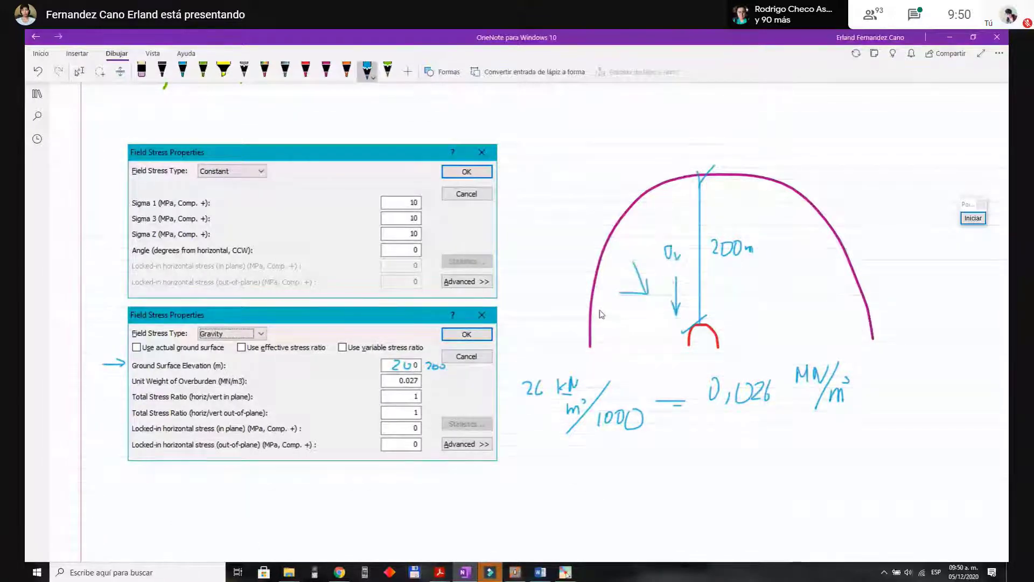
{"action": "left_click_drag", "start_coordinate": [595, 322], "coordinate": [630, 308]}
{"action": "left_click_drag", "start_coordinate": [624, 305], "coordinate": [631, 309]}
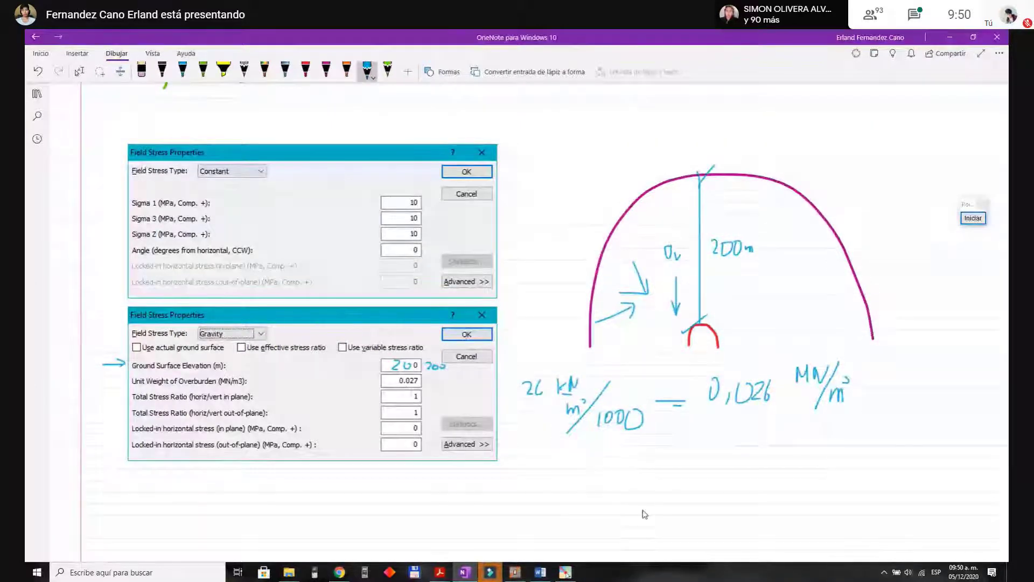
{"action": "scroll", "coordinate": [371, 369], "scroll_direction": "down", "scroll_amount": 3}
{"action": "scroll", "coordinate": [244, 331], "scroll_direction": "up", "scroll_amount": 2}
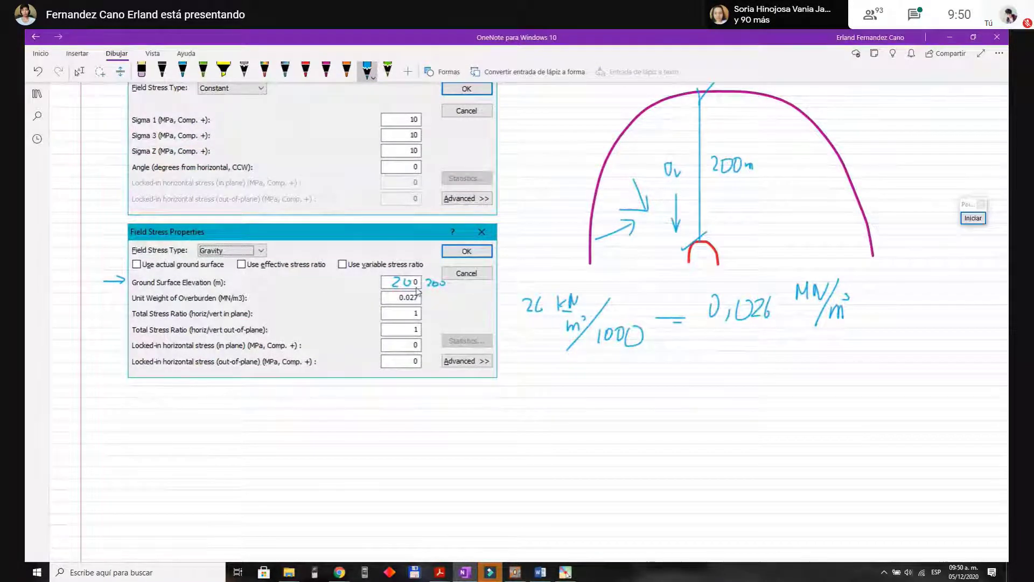
Step: Switch to Phase2, set the ground surface elevation to 200 m and the overburden unit weight to 0.026 MN/m3, and apply the field stress
{"action": "left_click", "coordinate": [514, 573]}
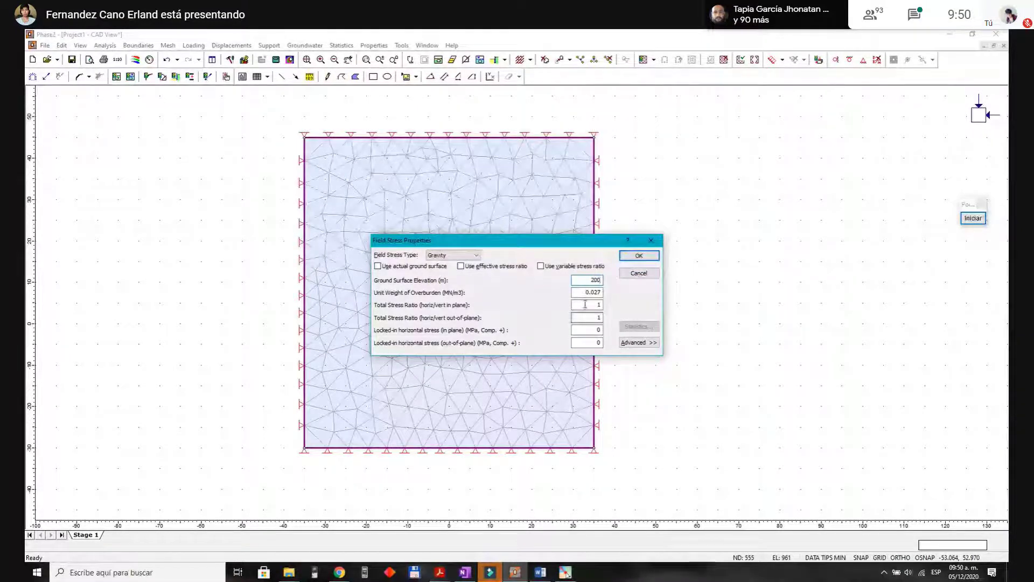
{"action": "left_click", "coordinate": [600, 293]}
{"action": "key", "text": "BackSpace"}
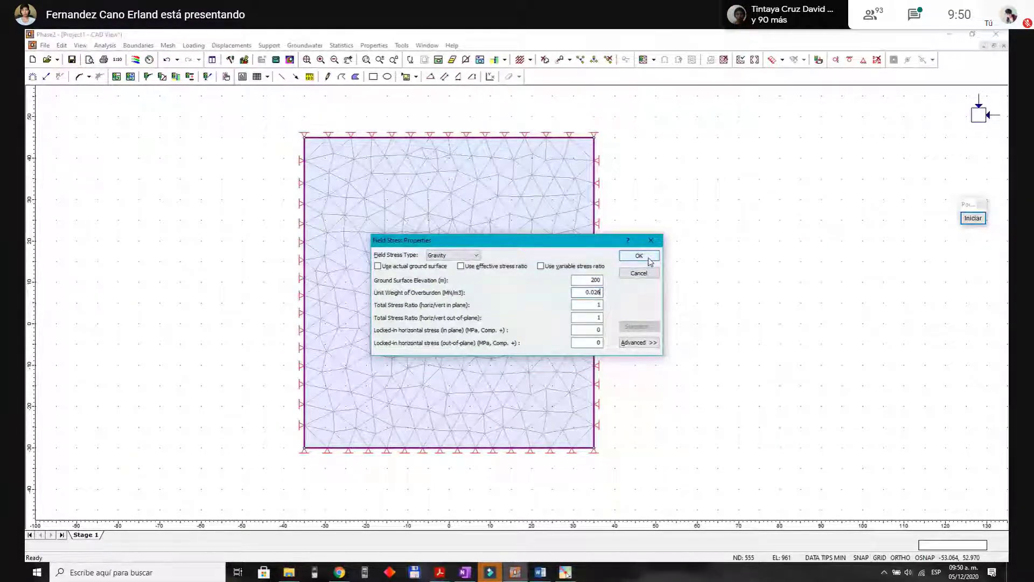
{"action": "left_click", "coordinate": [649, 258]}
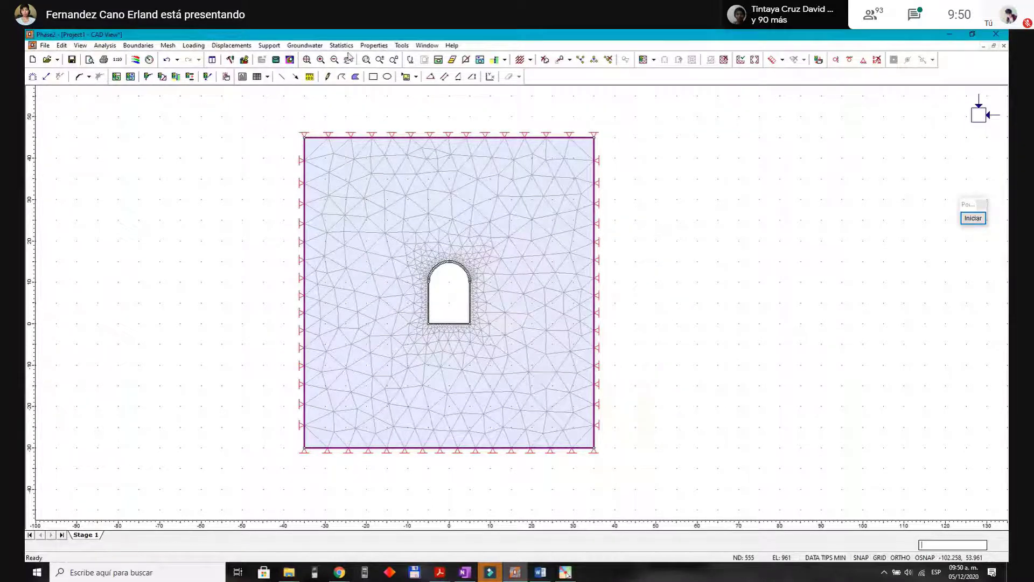
Step: Review the initial element loading options and unit weight in the MACIZO ROCOSO material properties
{"action": "left_click", "coordinate": [374, 45]}
{"action": "left_click", "coordinate": [387, 57]}
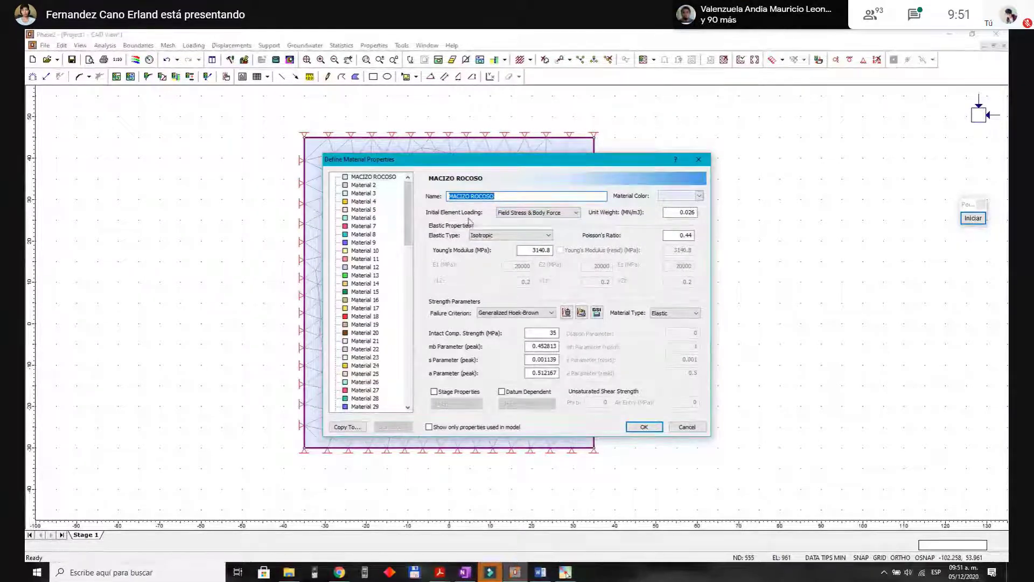
{"action": "left_click", "coordinate": [548, 213]}
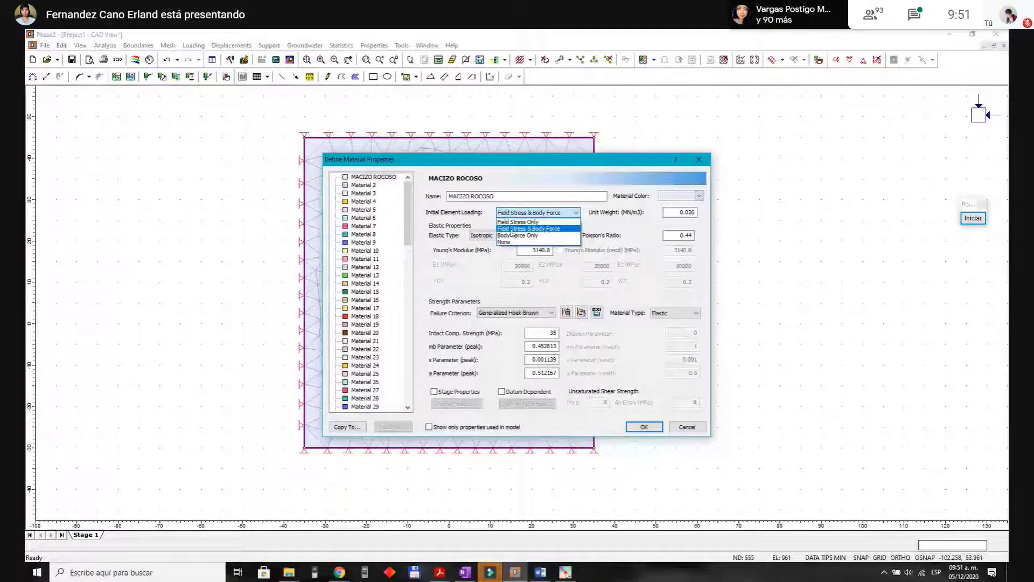
{"action": "left_click", "coordinate": [696, 212]}
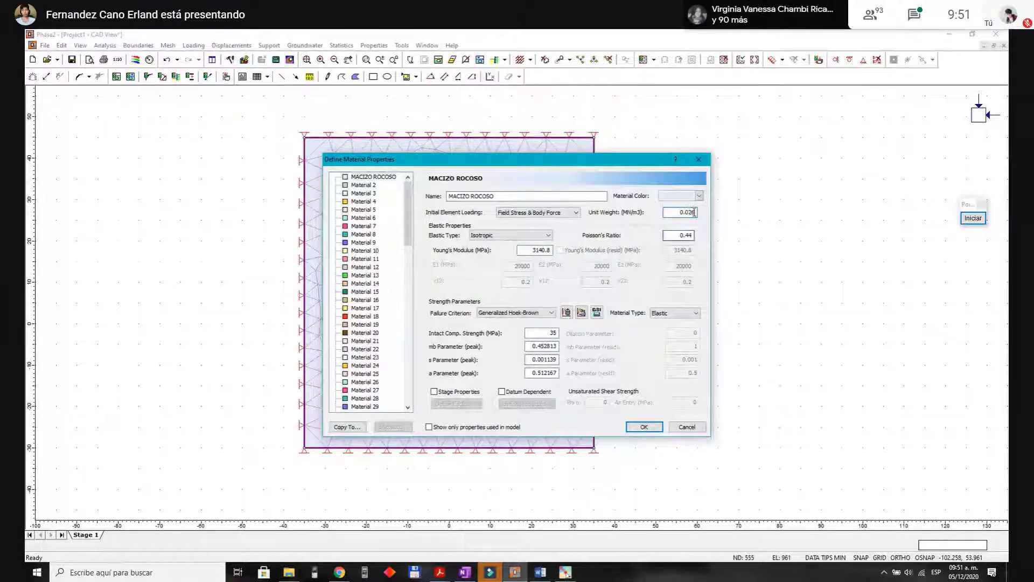
{"action": "left_click", "coordinate": [646, 427]}
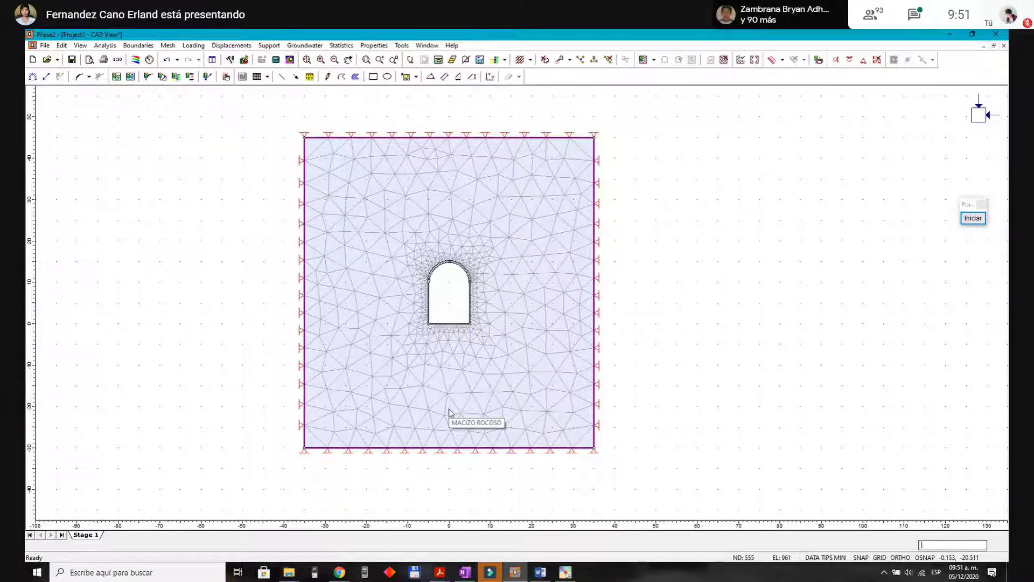
Step: Compute the model, saving the project as CASO I in the EJERCICIO EN CLASES folder
{"action": "left_click", "coordinate": [275, 60]}
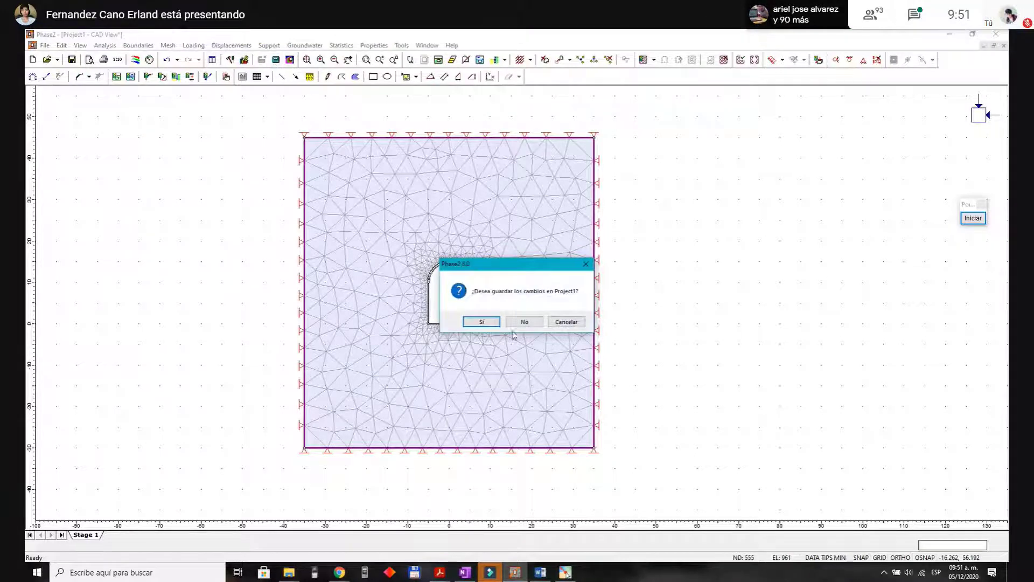
{"action": "left_click", "coordinate": [485, 323]}
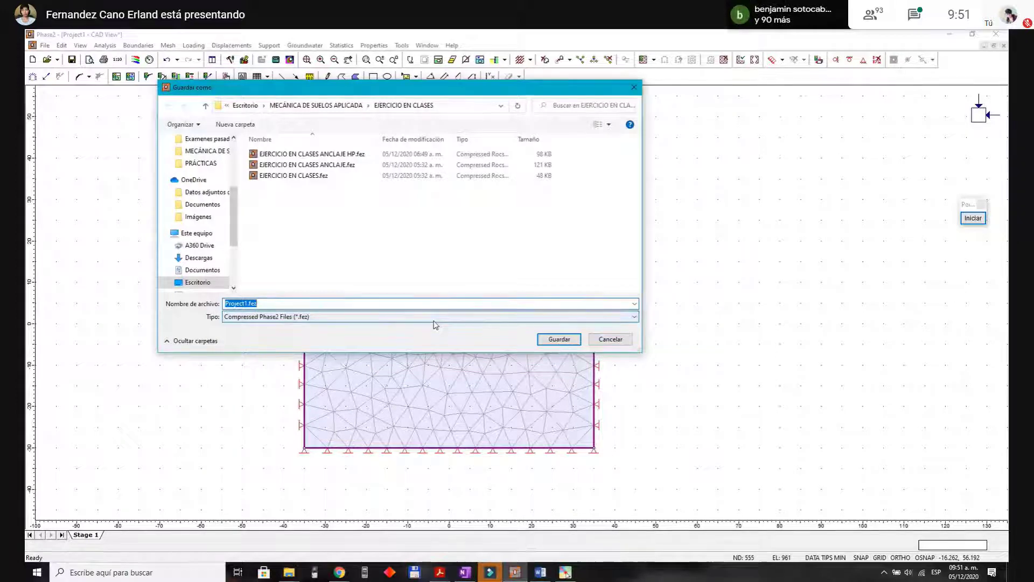
{"action": "type", "text": "CAS"}
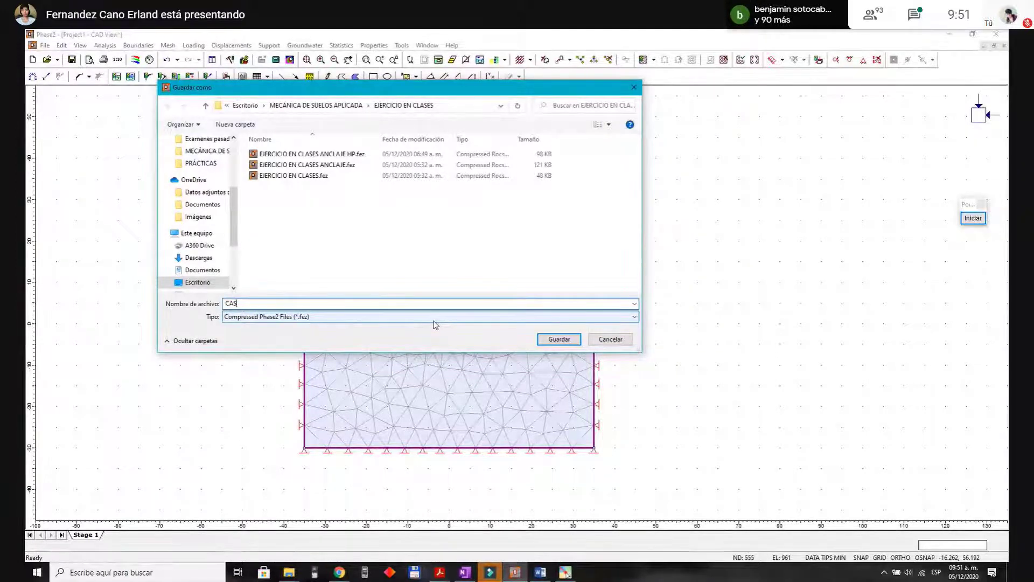
{"action": "type", "text": "O I"}
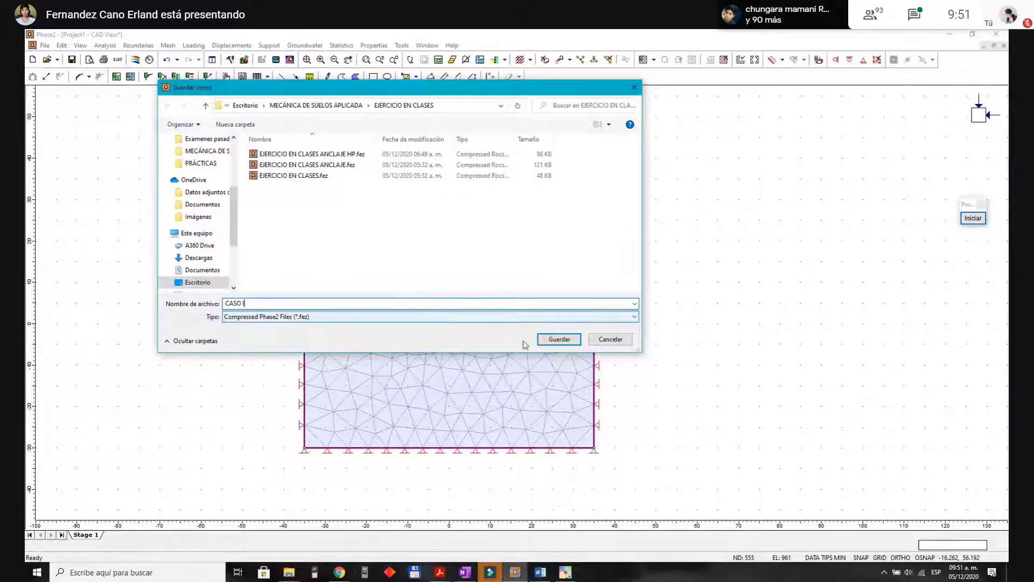
{"action": "left_click", "coordinate": [558, 339]}
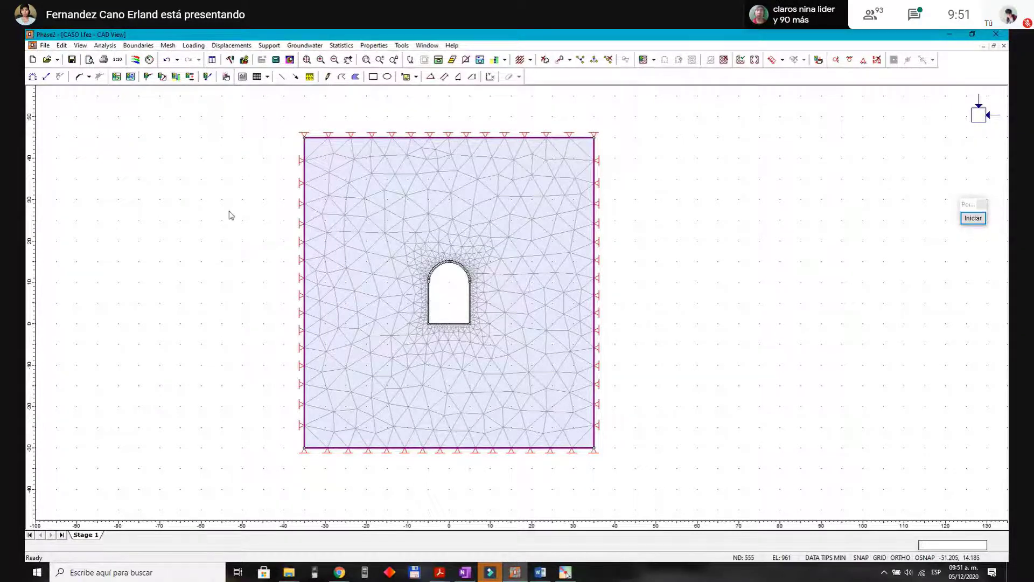
Step: Circle the Compute command in green, mark the Interpret command with a green arrow, and end the screen annotation
{"action": "left_click", "coordinate": [289, 60]}
{"action": "left_click", "coordinate": [544, 324]}
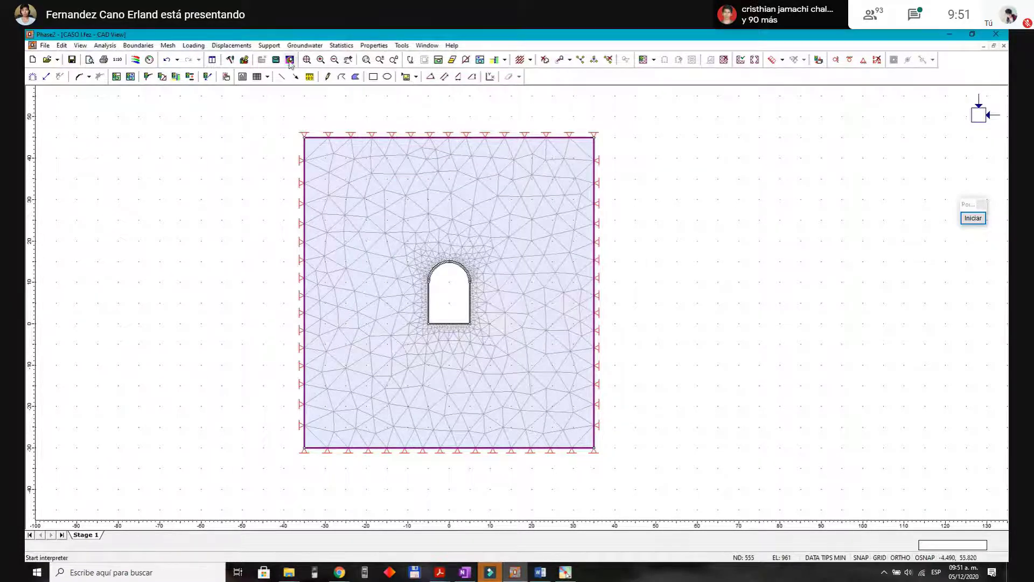
{"action": "left_click", "coordinate": [973, 217]}
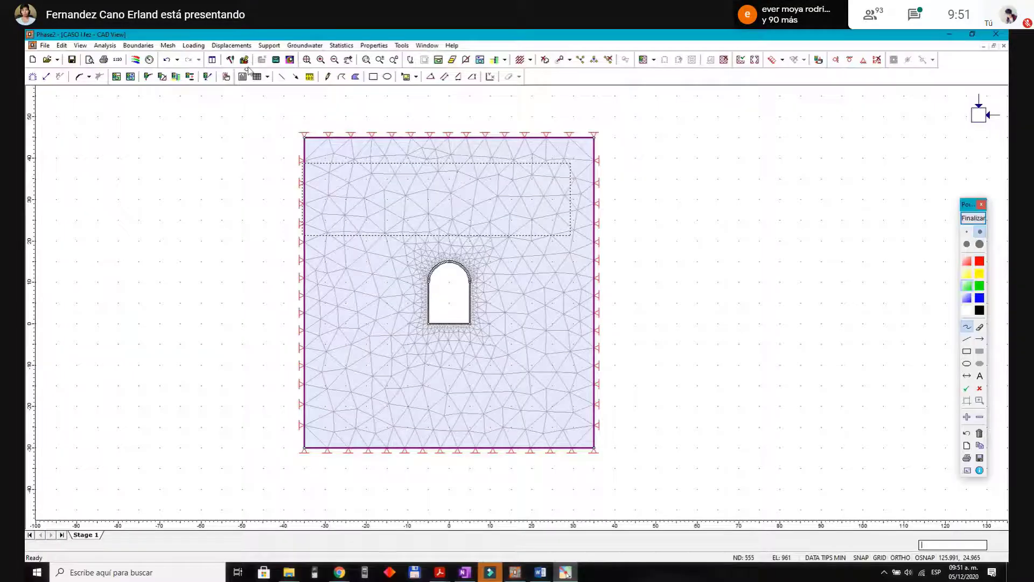
{"action": "mouse_move", "coordinate": [280, 56]}
{"action": "left_mouse_down"}
{"action": "mouse_move", "coordinate": [264, 64]}
{"action": "mouse_move", "coordinate": [279, 54]}
{"action": "mouse_move", "coordinate": [290, 107]}
{"action": "left_mouse_up"}
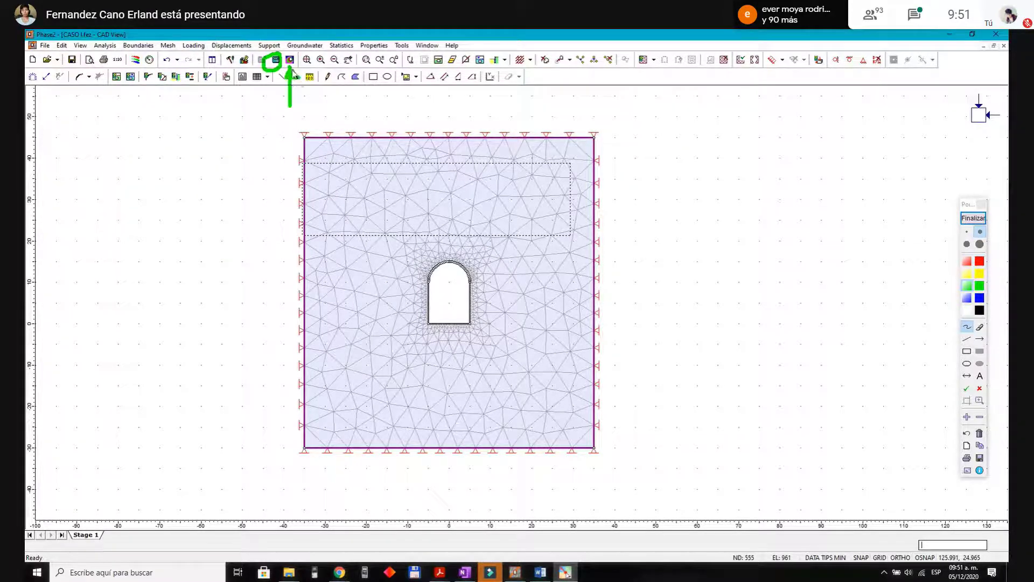
{"action": "left_click_drag", "start_coordinate": [294, 72], "coordinate": [296, 77]}
{"action": "left_click", "coordinate": [978, 221]}
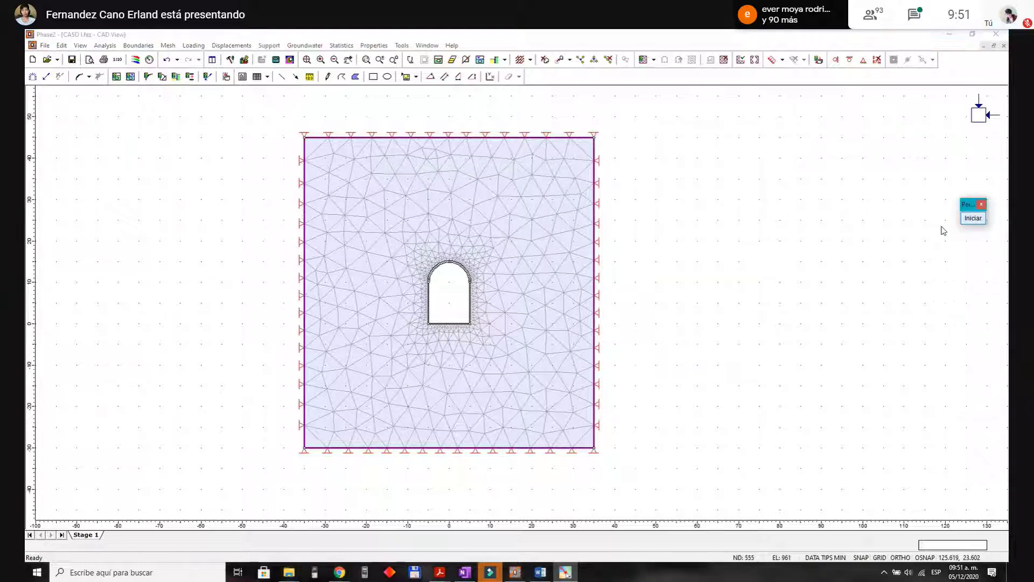
Step: Open the computed results in Interpret and examine the Sigma 1 contours around the tunnel and its lower corners
{"action": "left_click", "coordinate": [289, 60]}
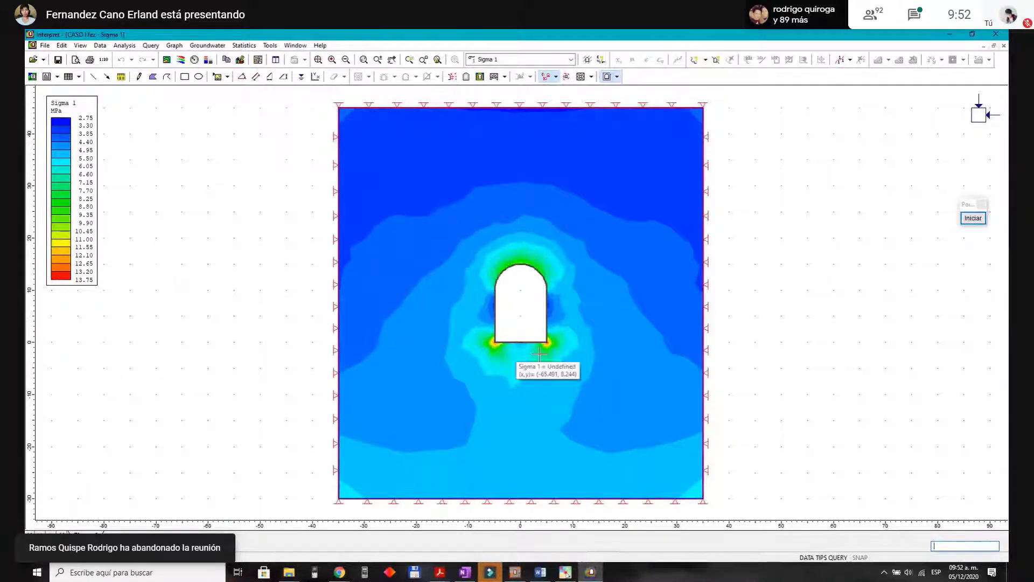
{"action": "scroll", "coordinate": [547, 342], "scroll_direction": "up", "scroll_amount": 3}
{"action": "scroll", "coordinate": [547, 342], "scroll_direction": "up", "scroll_amount": 1}
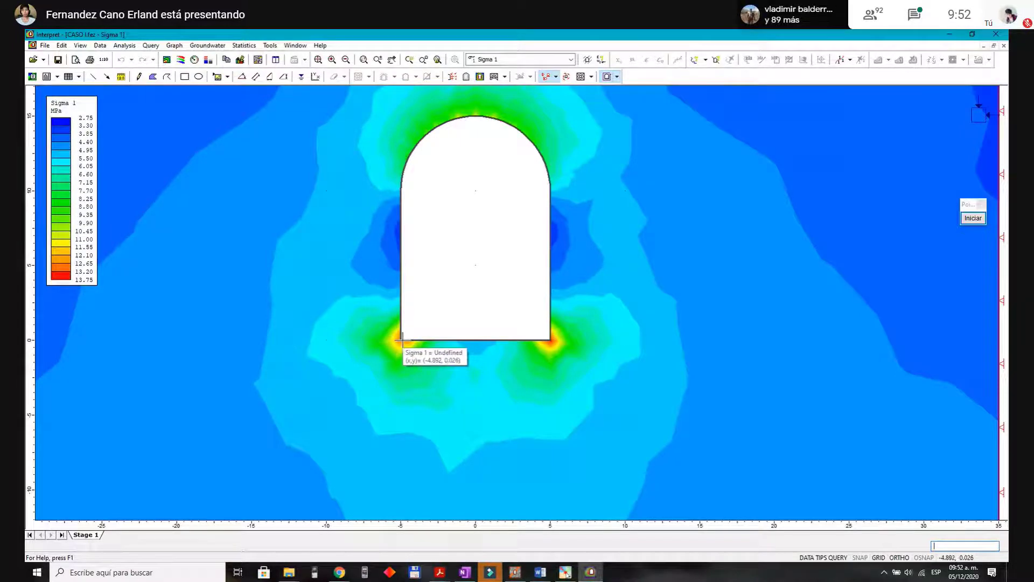
{"action": "scroll", "coordinate": [587, 349], "scroll_direction": "down", "scroll_amount": 3}
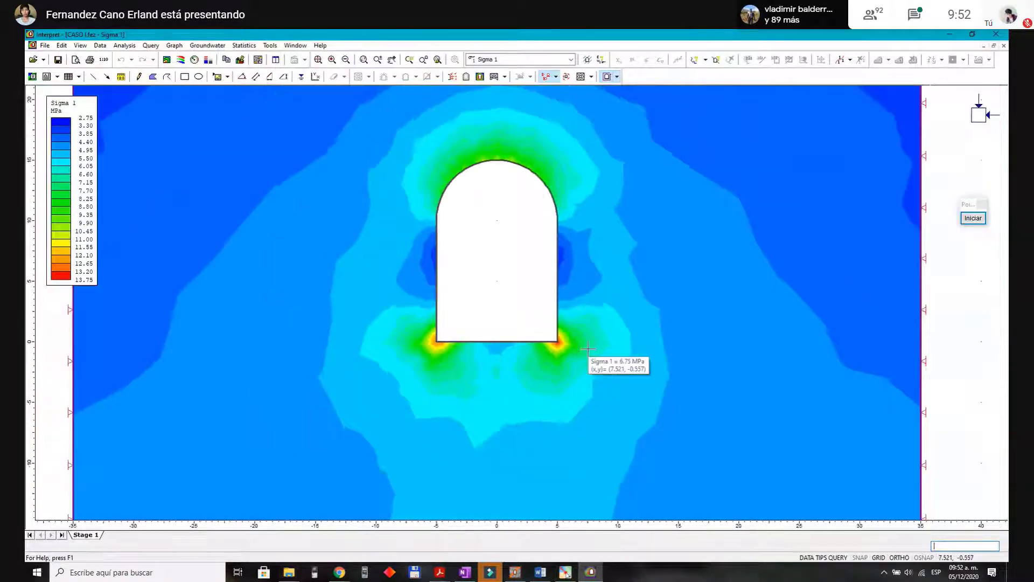
{"action": "scroll", "coordinate": [451, 301], "scroll_direction": "down", "scroll_amount": 1}
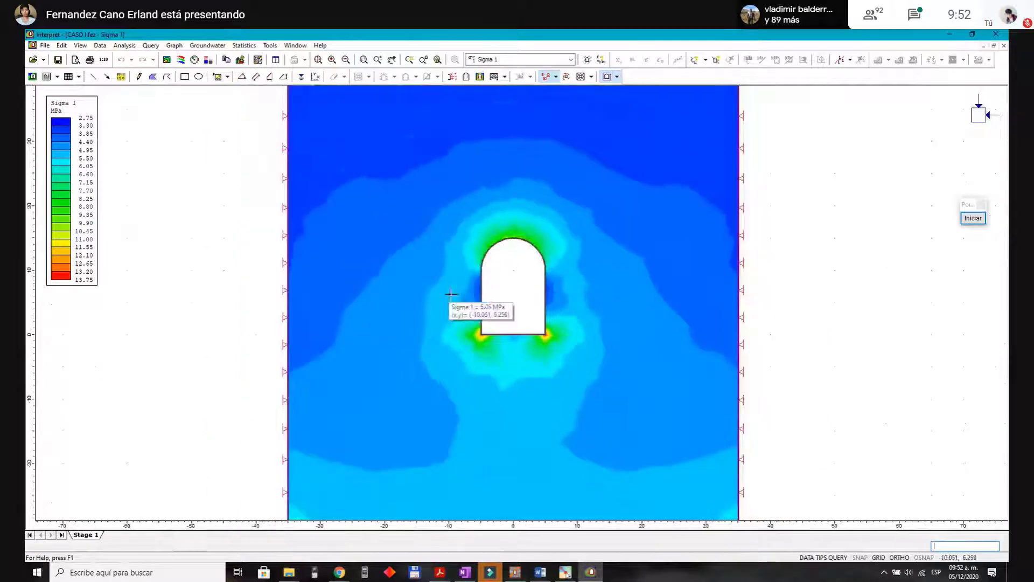
{"action": "scroll", "coordinate": [611, 323], "scroll_direction": "up", "scroll_amount": 1}
{"action": "scroll", "coordinate": [754, 266], "scroll_direction": "down", "scroll_amount": 1}
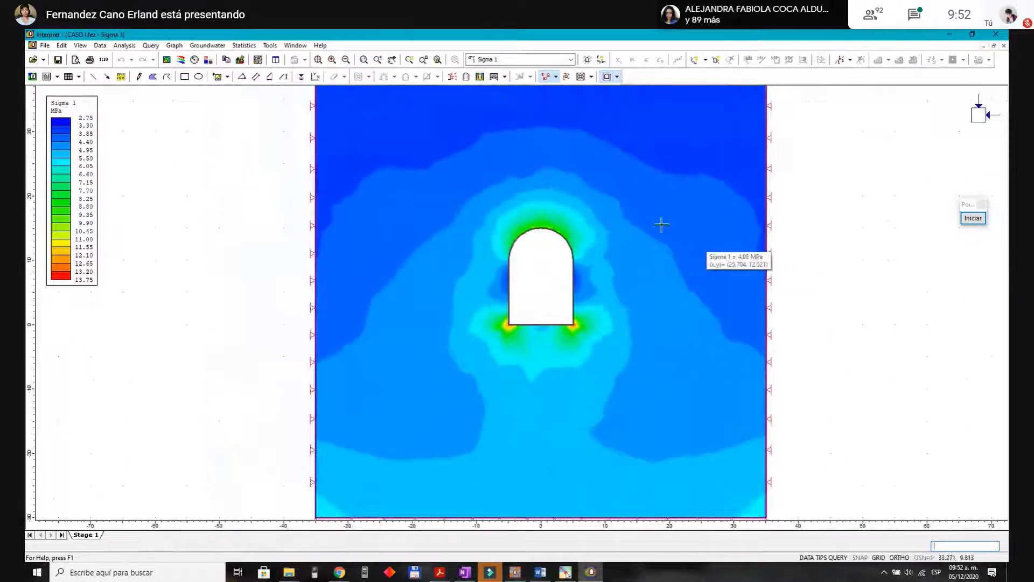
Step: Display the Total Displacement contours of the model and start annotating over the plot
{"action": "left_click", "coordinate": [570, 59]}
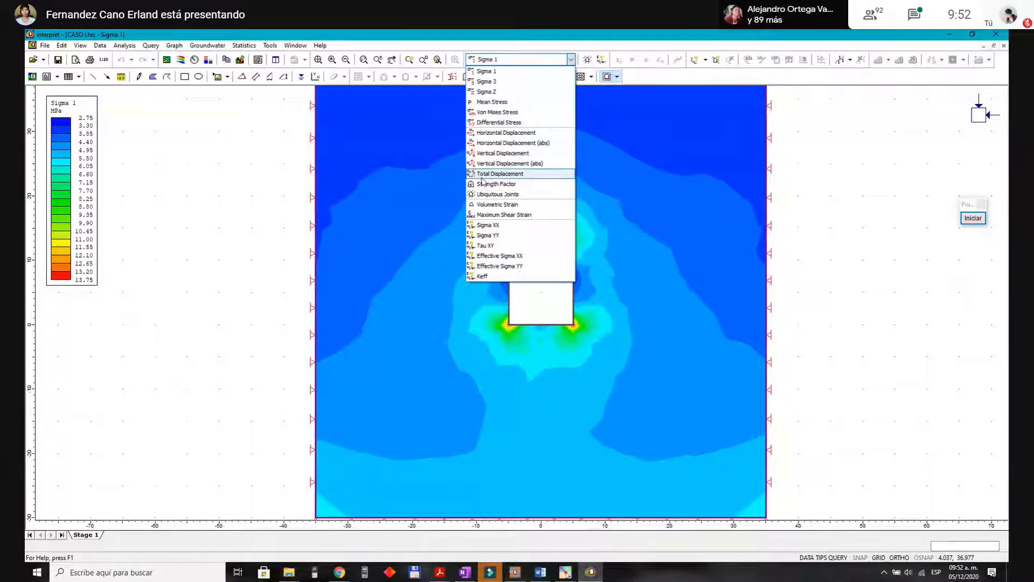
{"action": "left_click", "coordinate": [521, 174]}
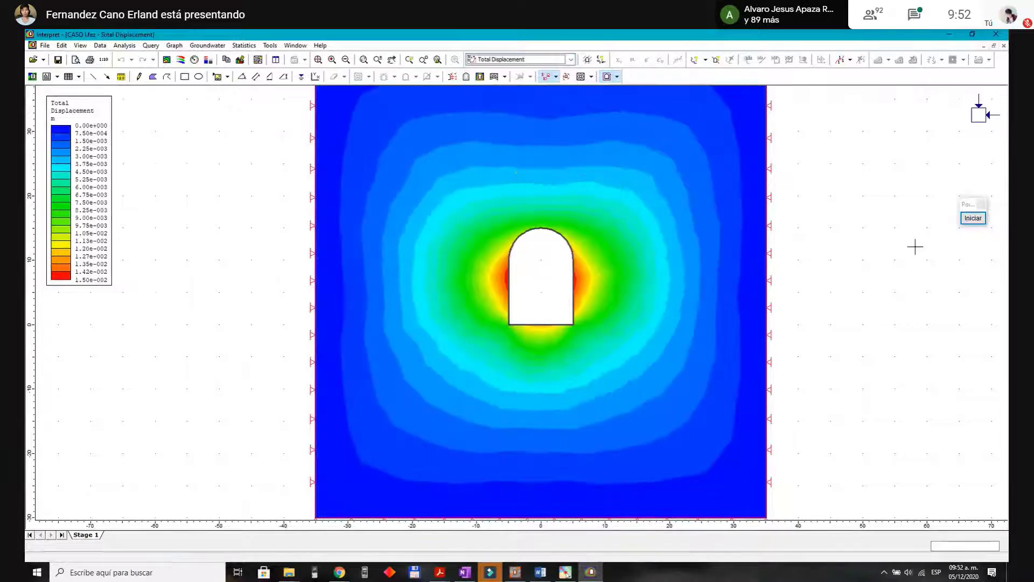
{"action": "left_click", "coordinate": [973, 217]}
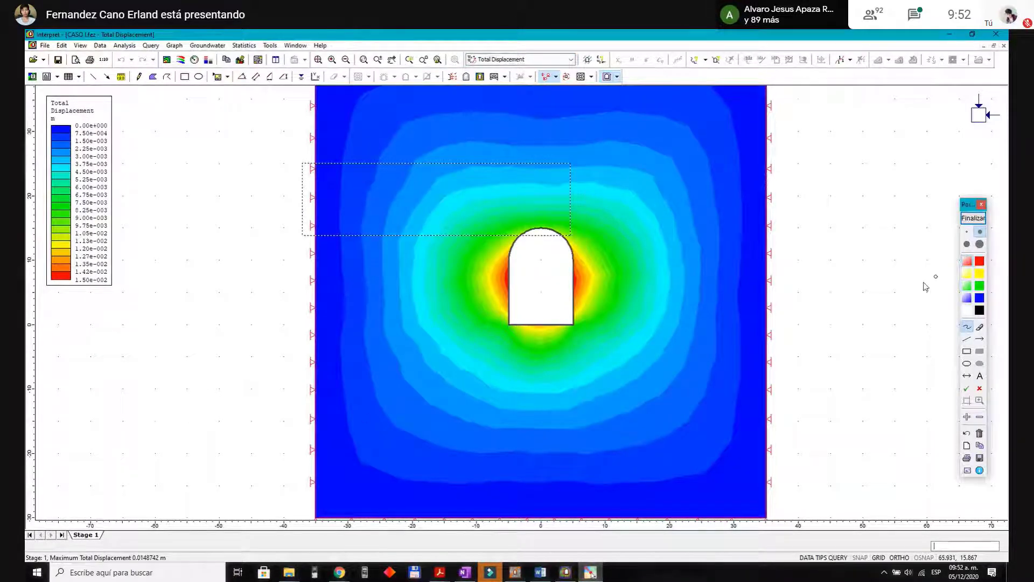
{"action": "left_click_drag", "start_coordinate": [247, 511], "coordinate": [173, 551]}
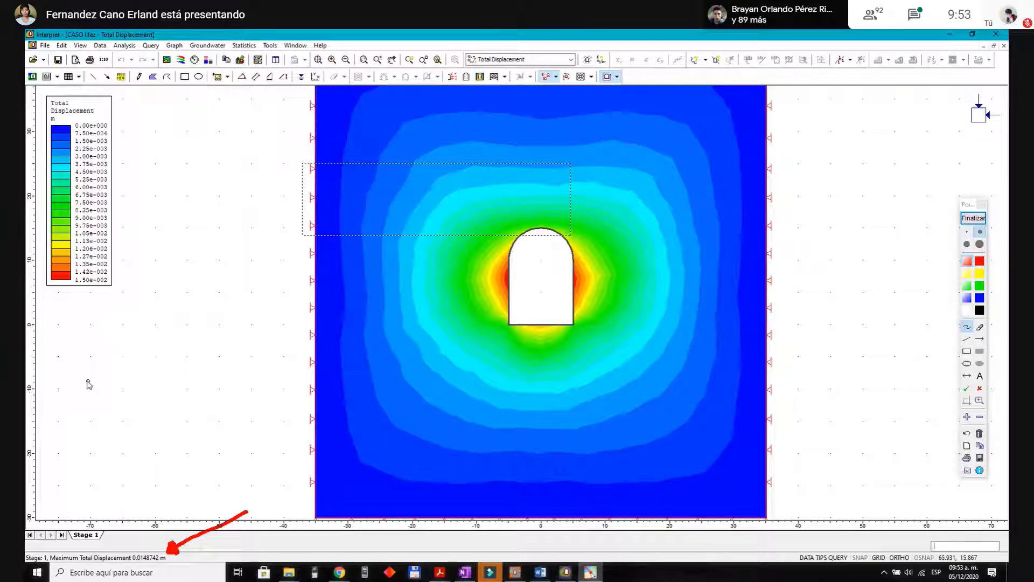
{"action": "mouse_move", "coordinate": [80, 384]}
{"action": "left_mouse_down"}
{"action": "mouse_move", "coordinate": [90, 398]}
{"action": "mouse_move", "coordinate": [81, 362]}
{"action": "mouse_move", "coordinate": [110, 388]}
{"action": "mouse_move", "coordinate": [99, 360]}
{"action": "left_mouse_up"}
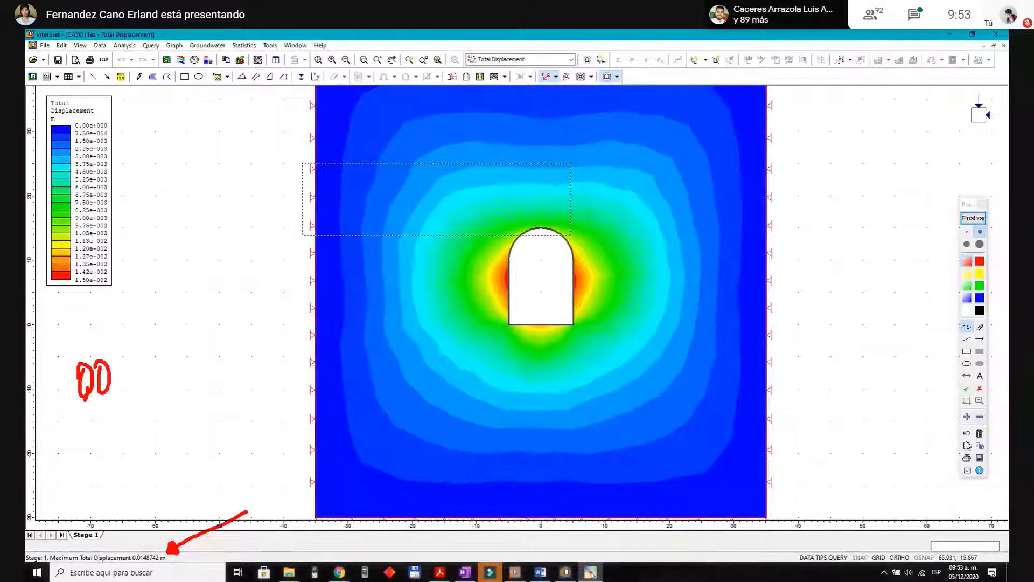
{"action": "left_click", "coordinate": [980, 434]}
Step: Draw a red arrow towards the maximum total displacement reading and write 0,01487 m and 14,87 cm above it
{"action": "mouse_move", "coordinate": [219, 494]}
{"action": "left_mouse_down"}
{"action": "mouse_move", "coordinate": [171, 540]}
{"action": "mouse_move", "coordinate": [181, 542]}
{"action": "left_mouse_up"}
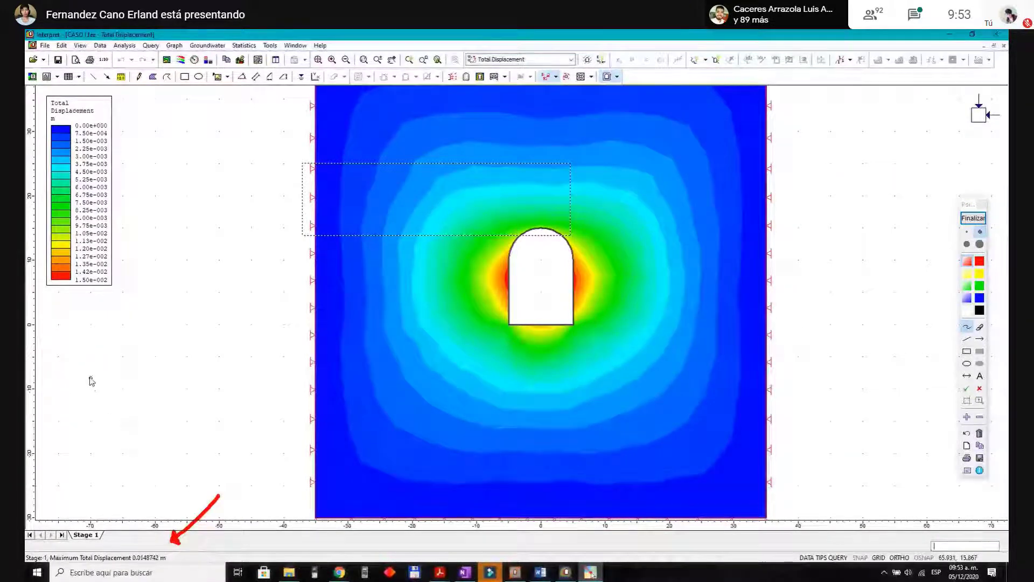
{"action": "mouse_move", "coordinate": [86, 375]}
{"action": "left_mouse_down"}
{"action": "mouse_move", "coordinate": [75, 399]}
{"action": "mouse_move", "coordinate": [86, 376]}
{"action": "left_mouse_up"}
{"action": "mouse_move", "coordinate": [89, 396]}
{"action": "left_mouse_down"}
{"action": "mouse_move", "coordinate": [104, 382]}
{"action": "mouse_move", "coordinate": [114, 399]}
{"action": "mouse_move", "coordinate": [132, 391]}
{"action": "mouse_move", "coordinate": [130, 410]}
{"action": "mouse_move", "coordinate": [150, 387]}
{"action": "mouse_move", "coordinate": [156, 401]}
{"action": "mouse_move", "coordinate": [143, 402]}
{"action": "mouse_move", "coordinate": [171, 380]}
{"action": "mouse_move", "coordinate": [168, 407]}
{"action": "mouse_move", "coordinate": [188, 398]}
{"action": "left_mouse_up"}
{"action": "mouse_move", "coordinate": [199, 408]}
{"action": "left_mouse_down"}
{"action": "mouse_move", "coordinate": [198, 398]}
{"action": "mouse_move", "coordinate": [220, 411]}
{"action": "left_mouse_up"}
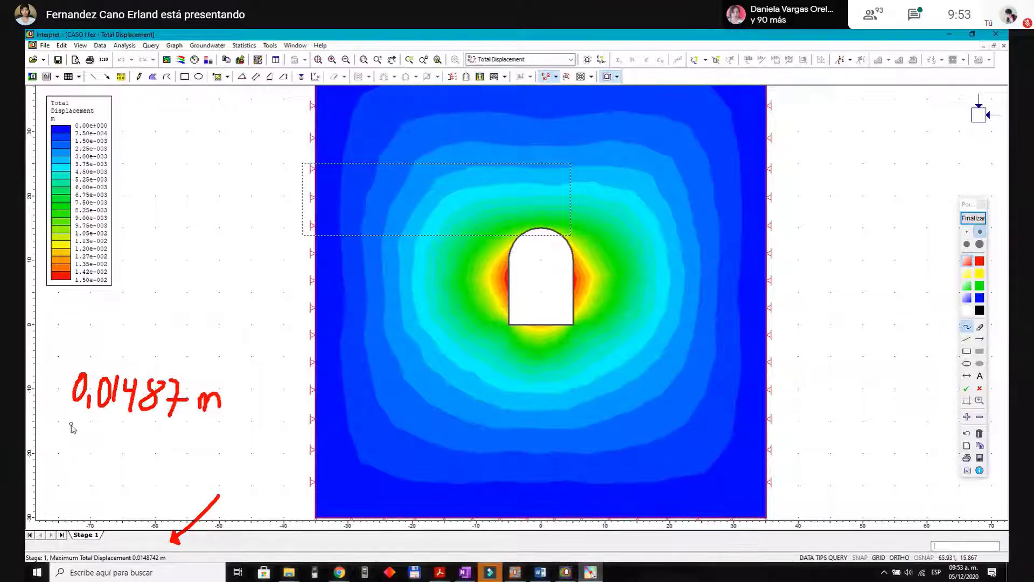
{"action": "mouse_move", "coordinate": [77, 440]}
{"action": "left_mouse_down"}
{"action": "mouse_move", "coordinate": [77, 468]}
{"action": "mouse_move", "coordinate": [104, 458]}
{"action": "mouse_move", "coordinate": [108, 472]}
{"action": "mouse_move", "coordinate": [132, 449]}
{"action": "mouse_move", "coordinate": [156, 472]}
{"action": "mouse_move", "coordinate": [196, 463]}
{"action": "left_mouse_up"}
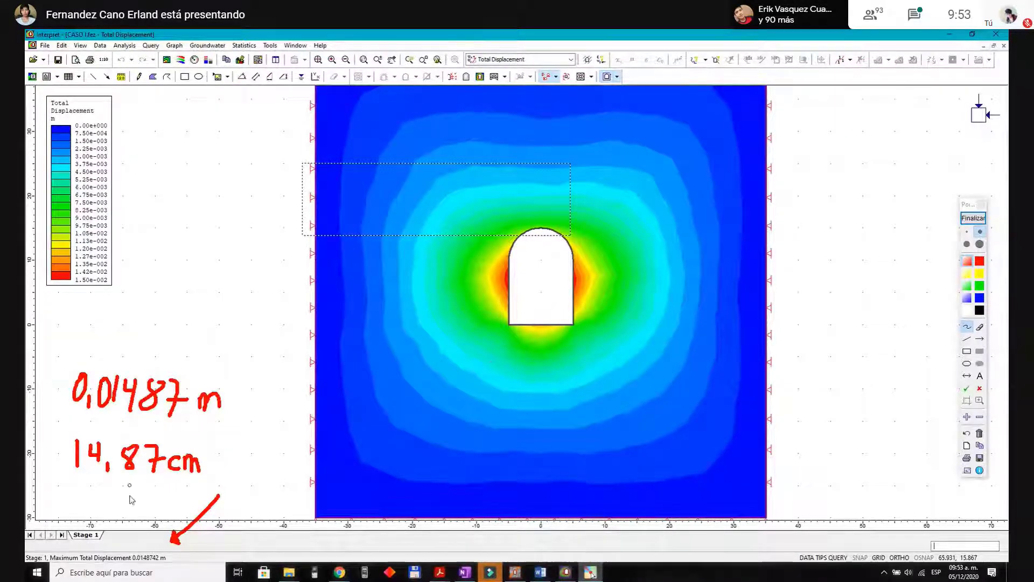
Step: Switch to Word, review exercise parts a and b with the verification cases, and return to the Interpret plot without annotations
{"action": "left_click", "coordinate": [550, 573]}
{"action": "scroll", "coordinate": [423, 397], "scroll_direction": "up", "scroll_amount": 5}
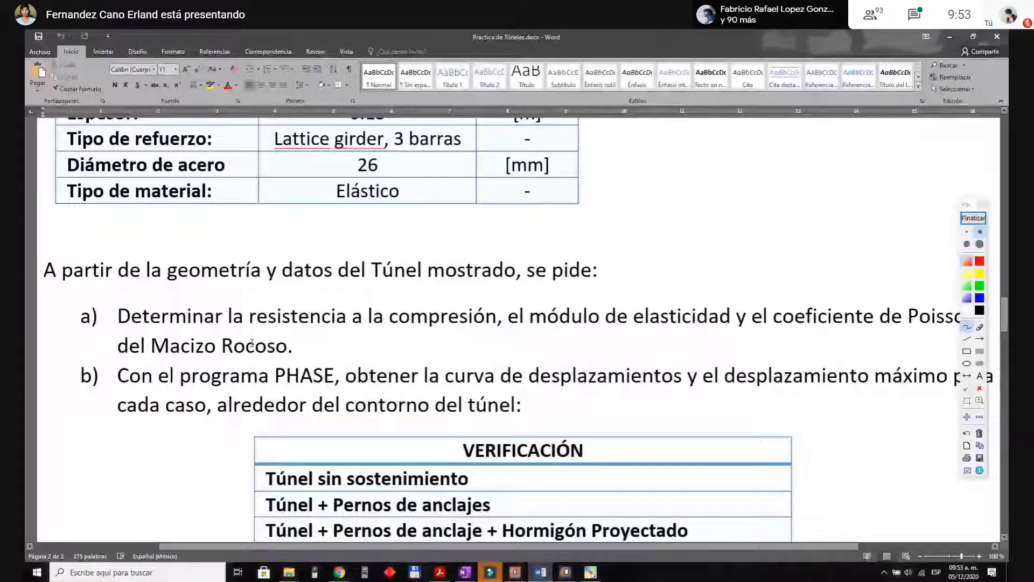
{"action": "scroll", "coordinate": [737, 409], "scroll_direction": "down", "scroll_amount": 1, "text": "ctrl"}
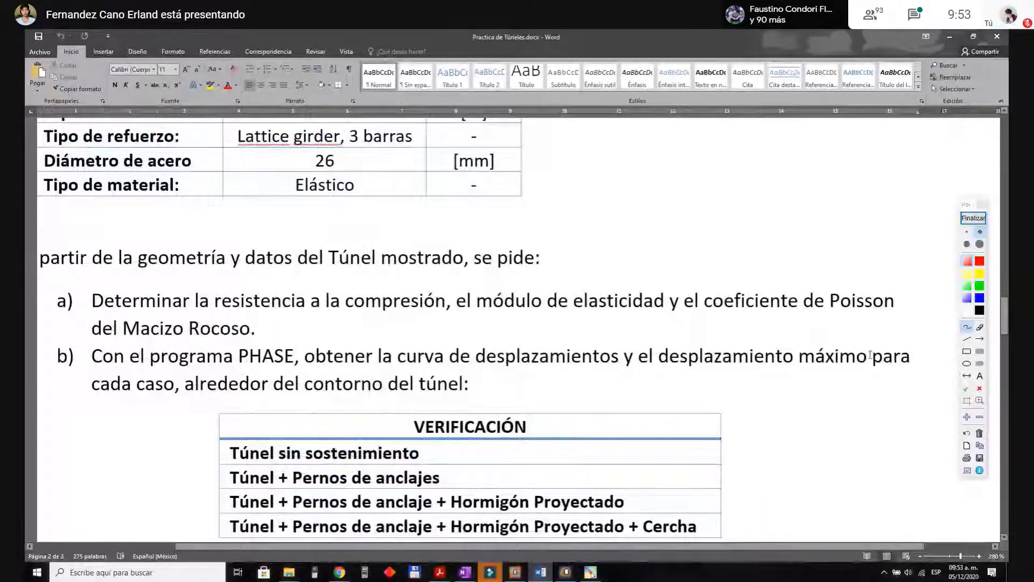
{"action": "left_click", "coordinate": [565, 571]}
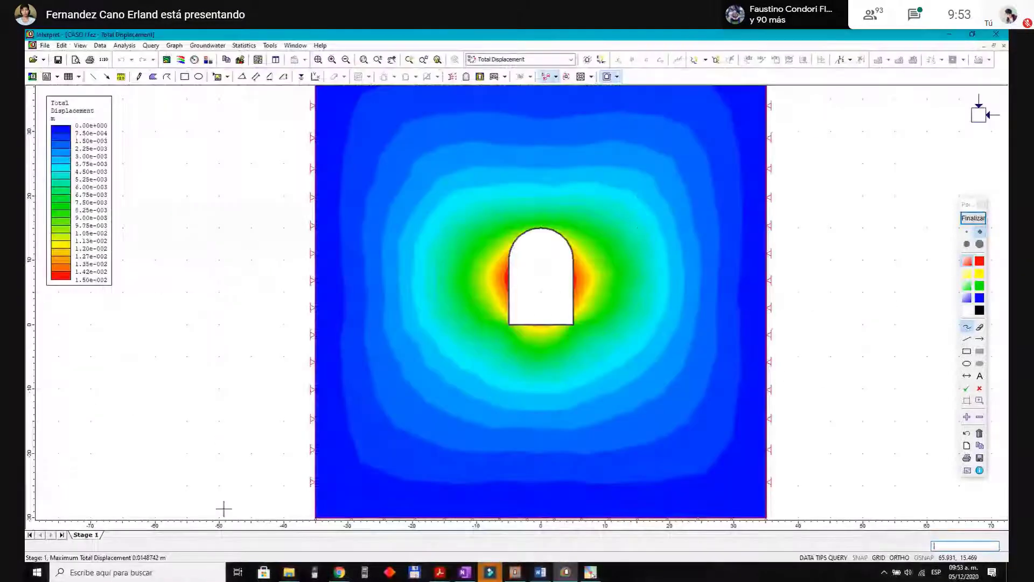
{"action": "left_click", "coordinate": [973, 218]}
{"action": "left_click", "coordinate": [969, 219]}
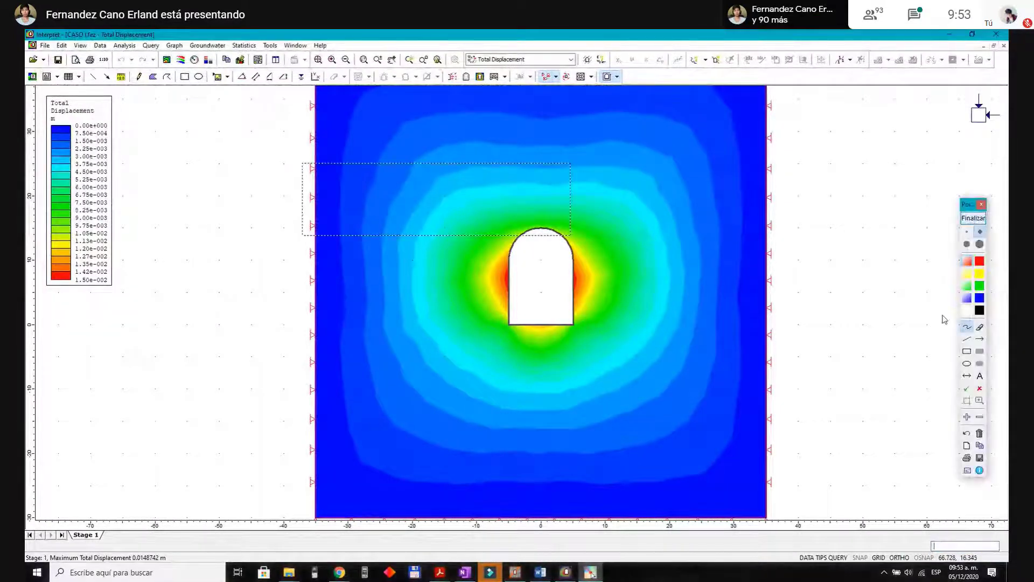
{"action": "left_click", "coordinate": [969, 217]}
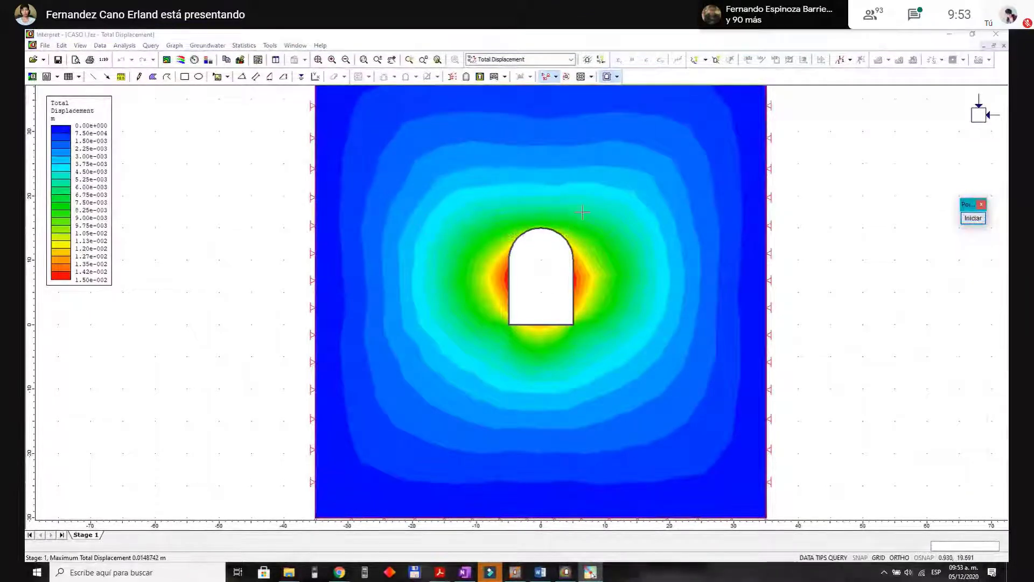
Step: Mark the deformation vectors command with a small red arrow above the displacement plot and end the screen annotation
{"action": "scroll", "coordinate": [535, 289], "scroll_direction": "down", "scroll_amount": 2}
{"action": "scroll", "coordinate": [545, 282], "scroll_direction": "up", "scroll_amount": 1}
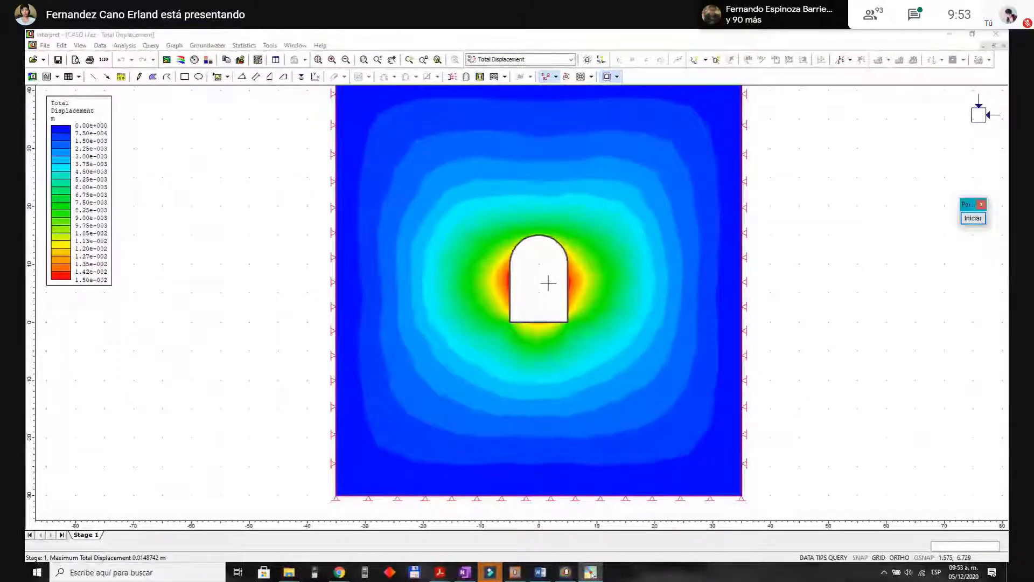
{"action": "scroll", "coordinate": [545, 278], "scroll_direction": "up", "scroll_amount": 1}
{"action": "scroll", "coordinate": [549, 169], "scroll_direction": "down", "scroll_amount": 1}
{"action": "scroll", "coordinate": [582, 101], "scroll_direction": "up", "scroll_amount": 1}
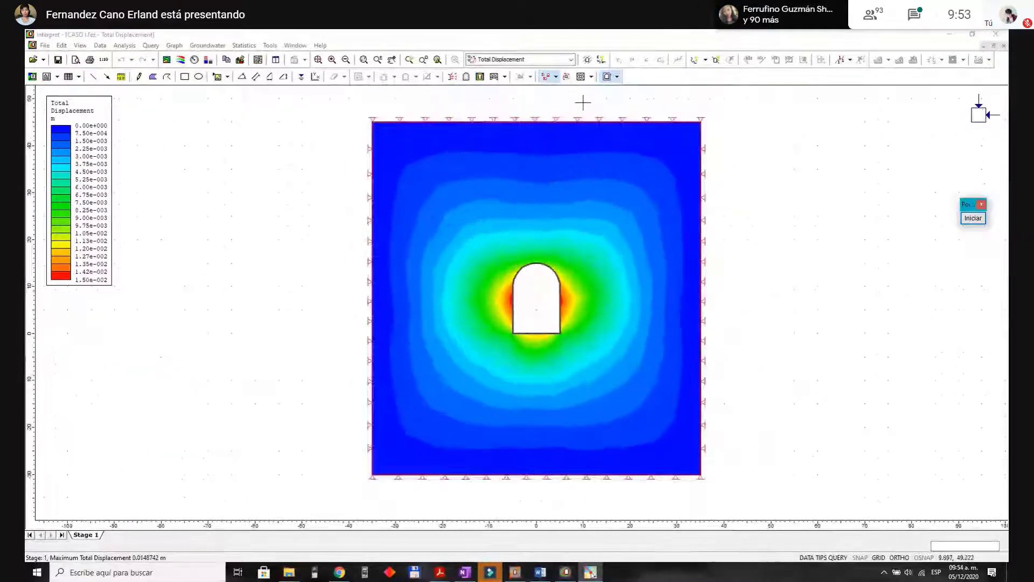
{"action": "scroll", "coordinate": [572, 171], "scroll_direction": "down", "scroll_amount": 1}
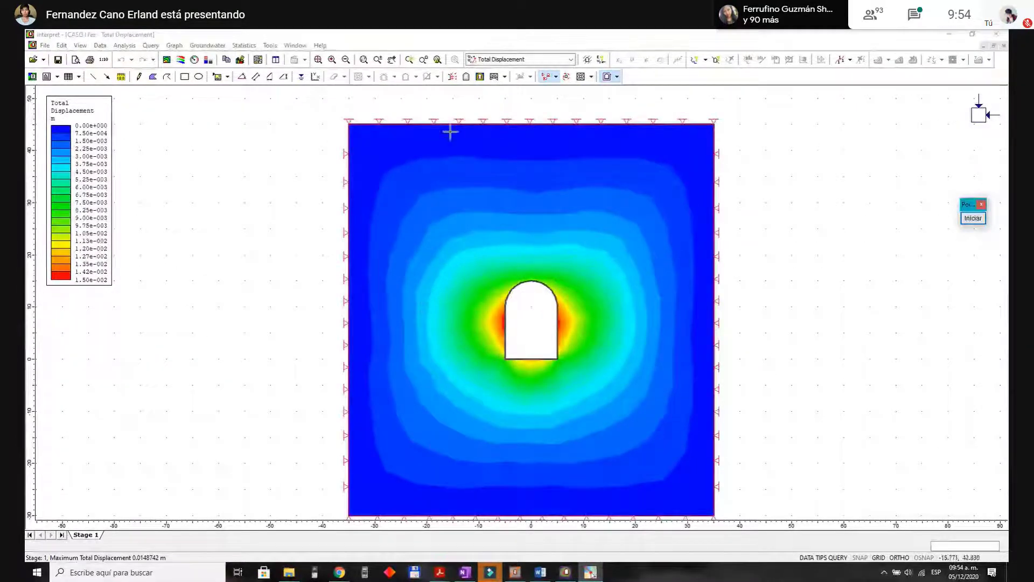
{"action": "left_click", "coordinate": [973, 219]}
{"action": "left_click_drag", "start_coordinate": [455, 86], "coordinate": [456, 95]}
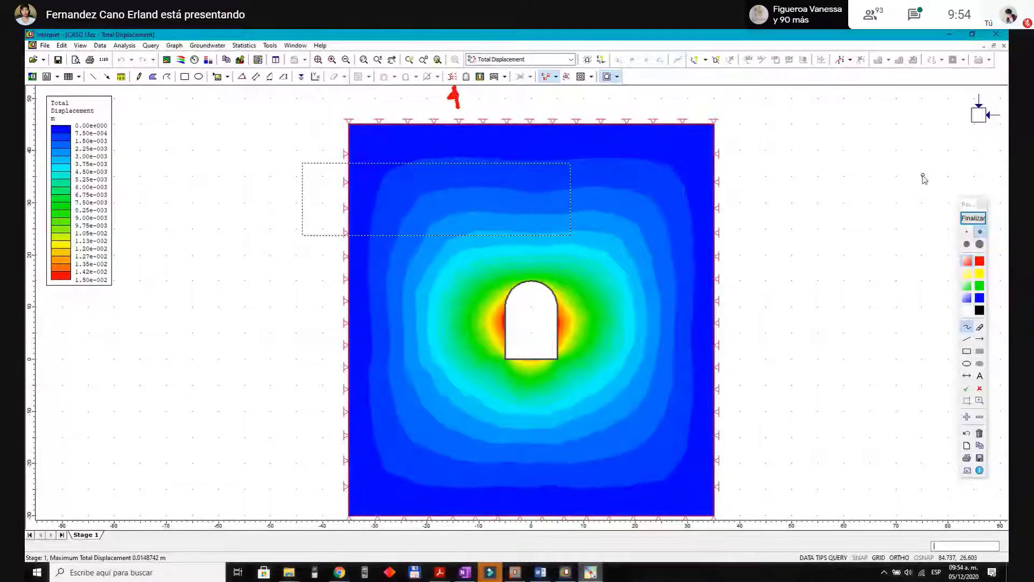
{"action": "left_click", "coordinate": [974, 218]}
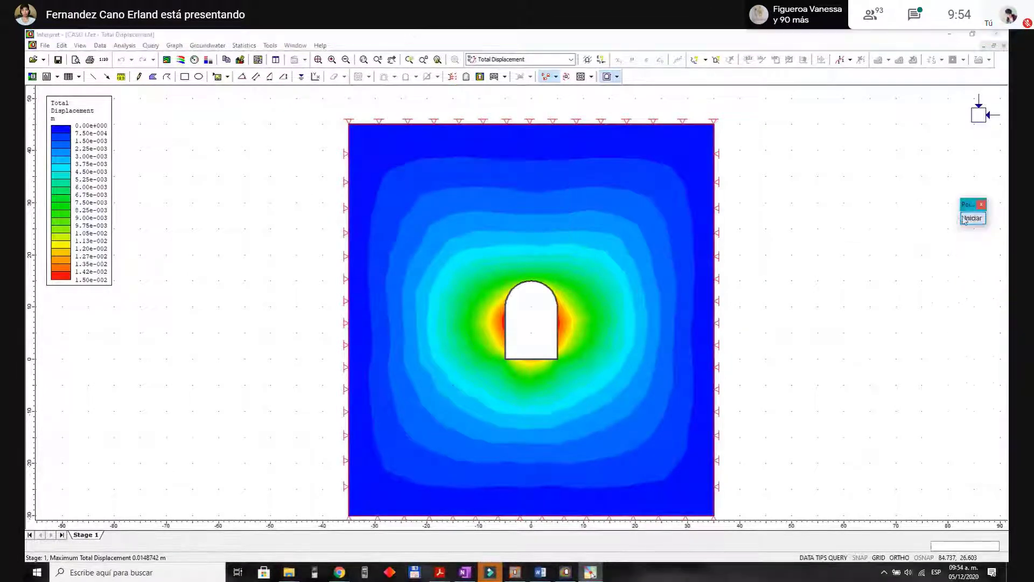
Step: Show the deformation vectors on the Total Displacement plot and examine them along the tunnel contour
{"action": "left_click", "coordinate": [452, 77]}
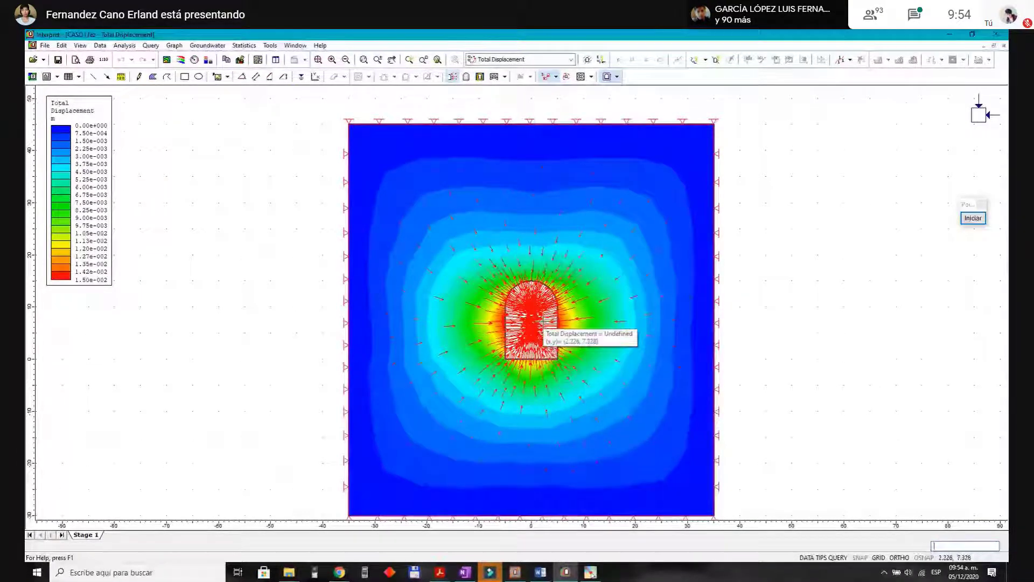
{"action": "scroll", "coordinate": [542, 320], "scroll_direction": "up", "scroll_amount": 1}
{"action": "scroll", "coordinate": [542, 320], "scroll_direction": "up", "scroll_amount": 3}
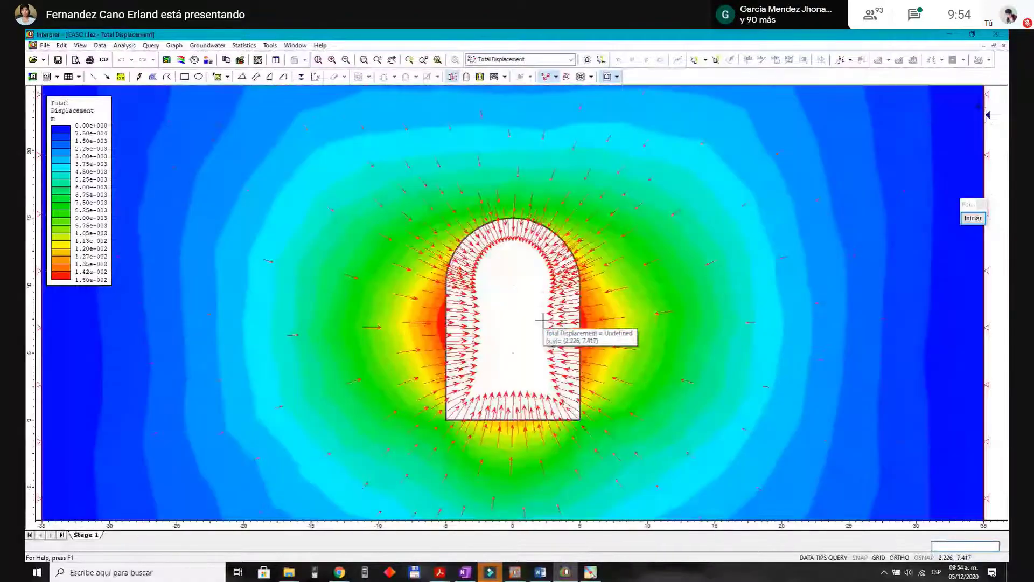
{"action": "scroll", "coordinate": [542, 320], "scroll_direction": "up", "scroll_amount": 1}
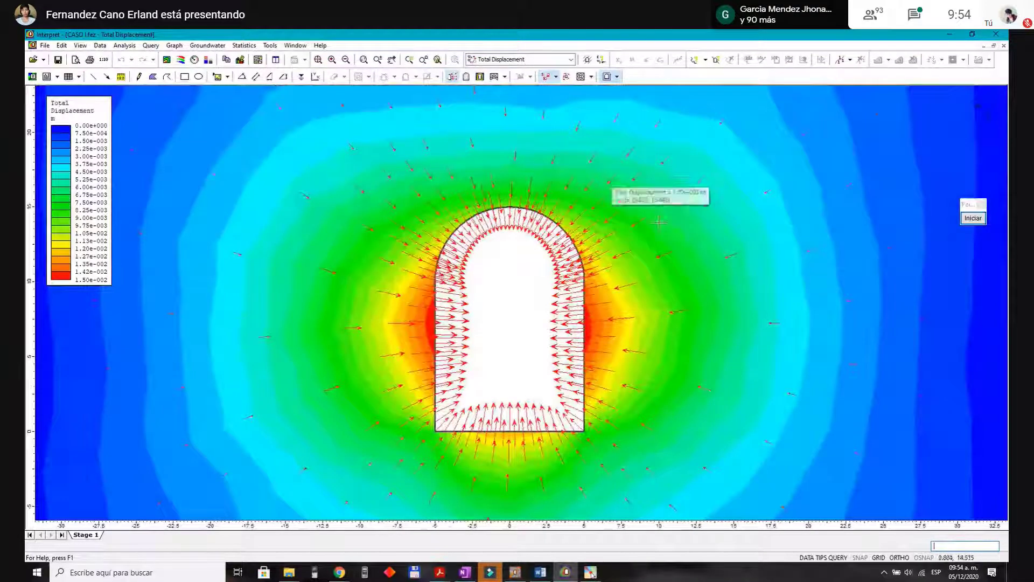
Step: Examine the deformation vectors around the whole tunnel and hide them from the Total Displacement plot
{"action": "scroll", "coordinate": [641, 266], "scroll_direction": "down", "scroll_amount": 1}
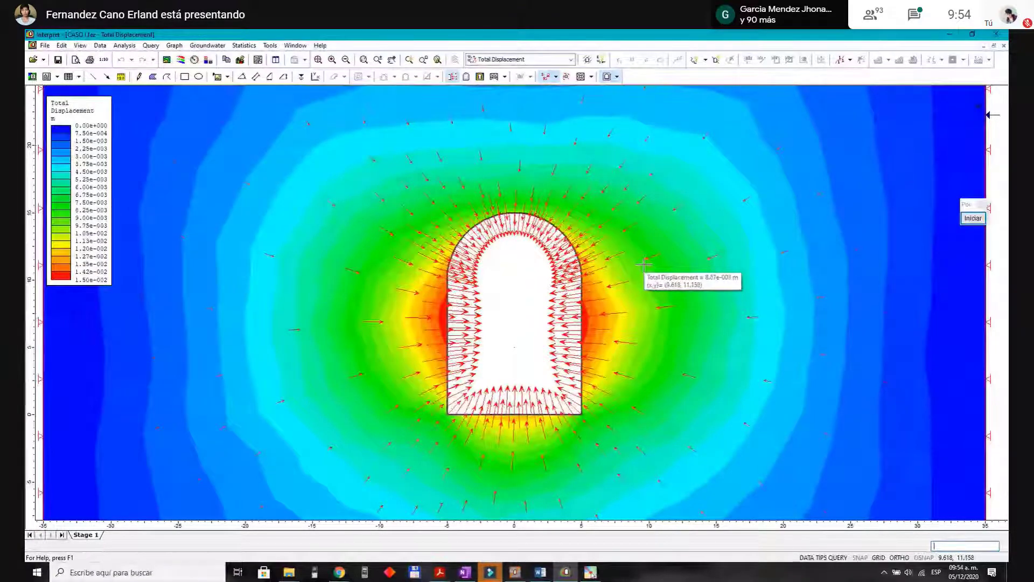
{"action": "scroll", "coordinate": [536, 266], "scroll_direction": "down", "scroll_amount": 1}
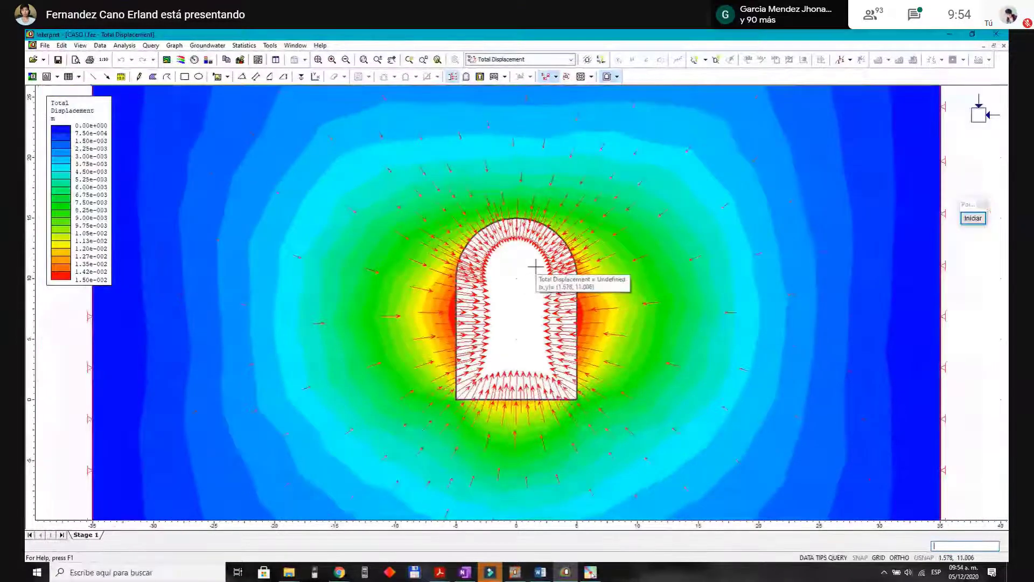
{"action": "scroll", "coordinate": [535, 265], "scroll_direction": "down", "scroll_amount": 1}
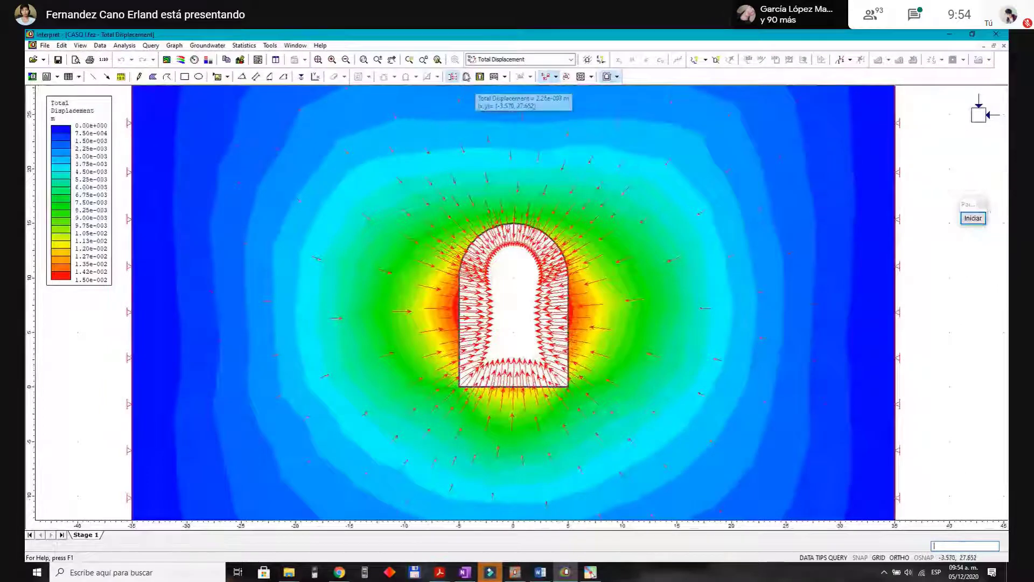
{"action": "left_click", "coordinate": [452, 77]}
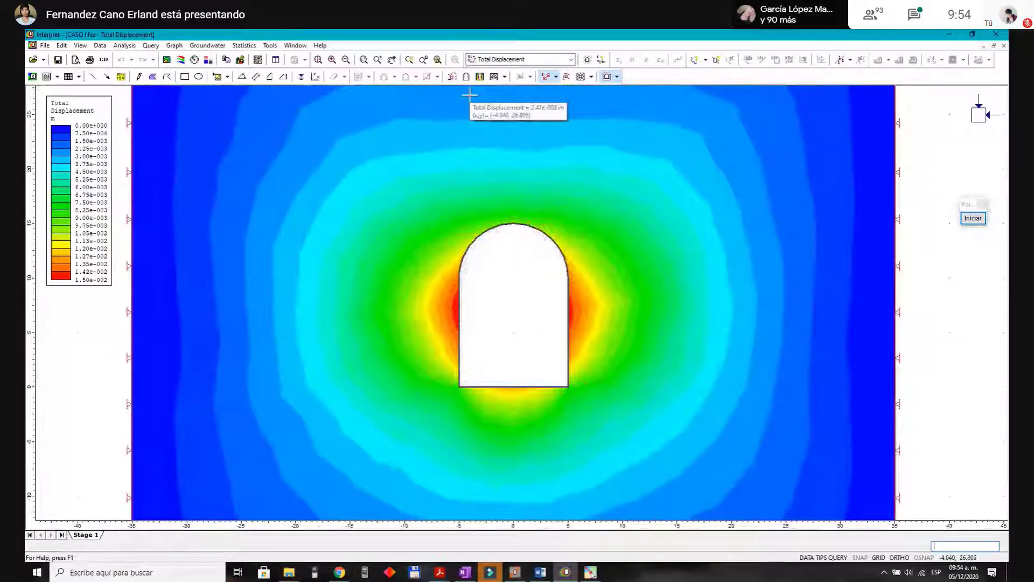
Step: Magnify the deformed boundary and deformed contour display commands with the screen magnifier, and return to the normal plot view
{"action": "left_click", "coordinate": [972, 218]}
{"action": "scroll", "coordinate": [455, 86], "scroll_direction": "up", "scroll_amount": 4}
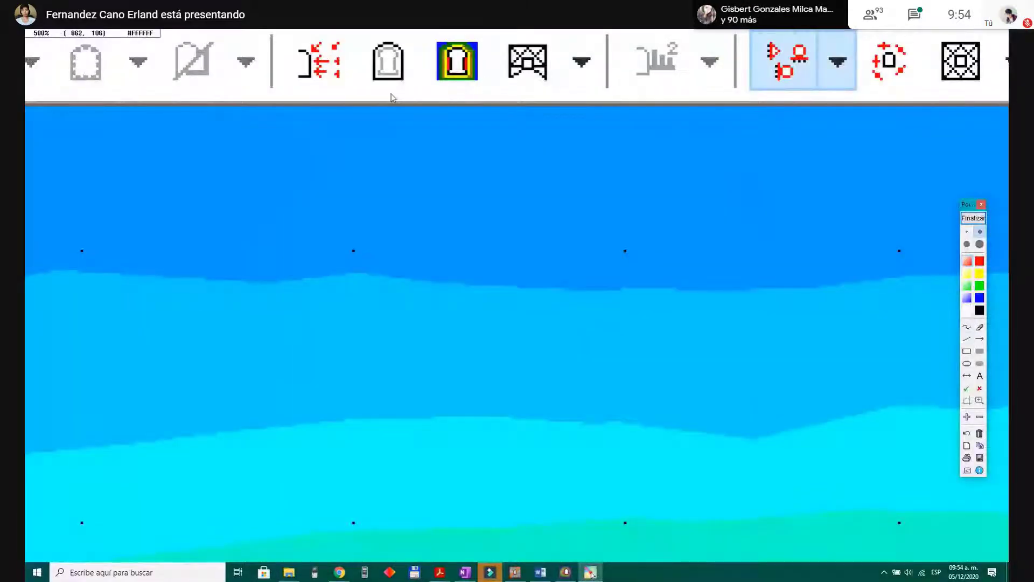
{"action": "scroll", "coordinate": [453, 85], "scroll_direction": "down", "scroll_amount": 1}
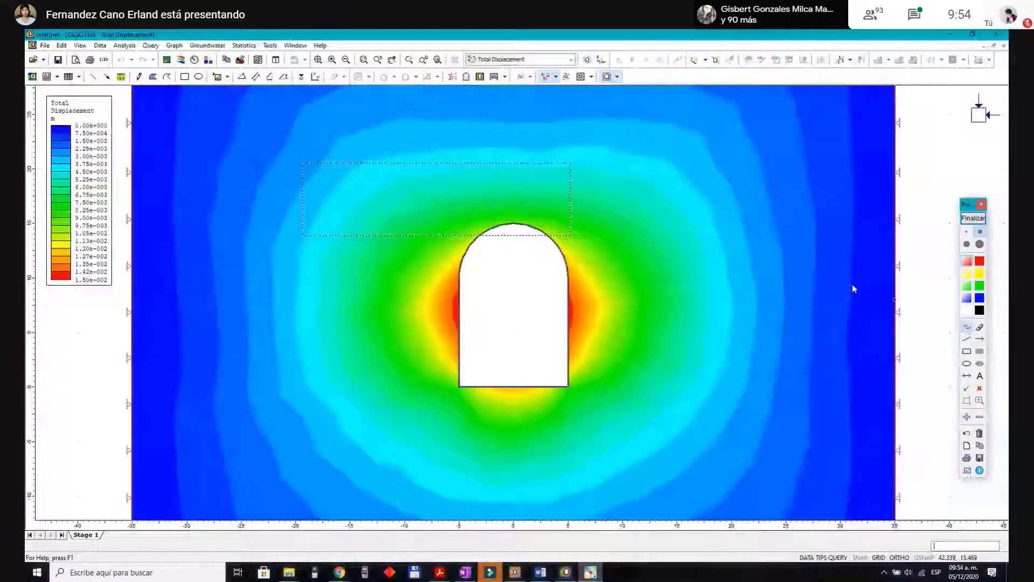
{"action": "scroll", "coordinate": [512, 94], "scroll_direction": "up", "scroll_amount": 4}
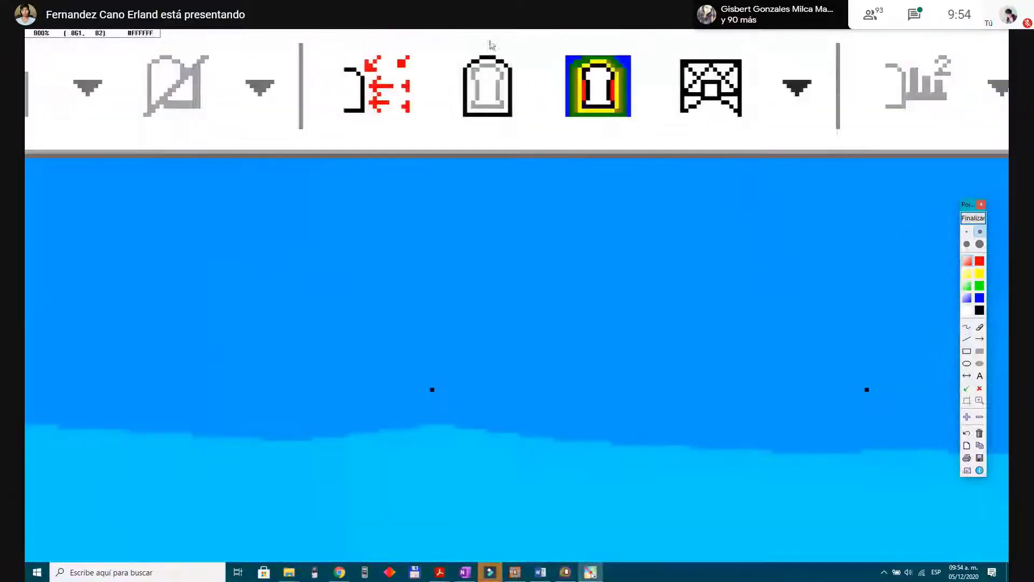
{"action": "scroll", "coordinate": [554, 157], "scroll_direction": "down", "scroll_amount": 4}
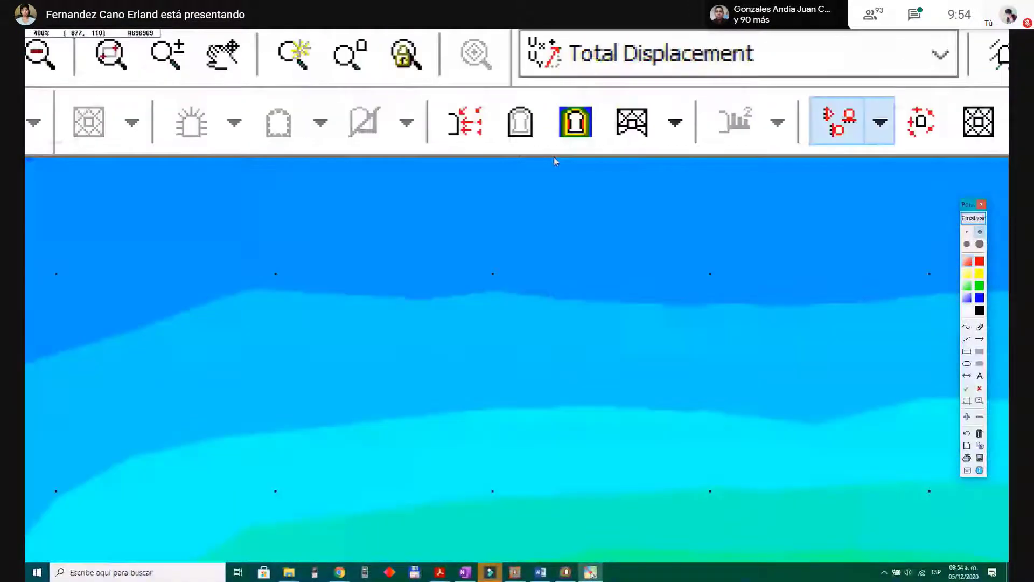
{"action": "key", "text": "Escape"}
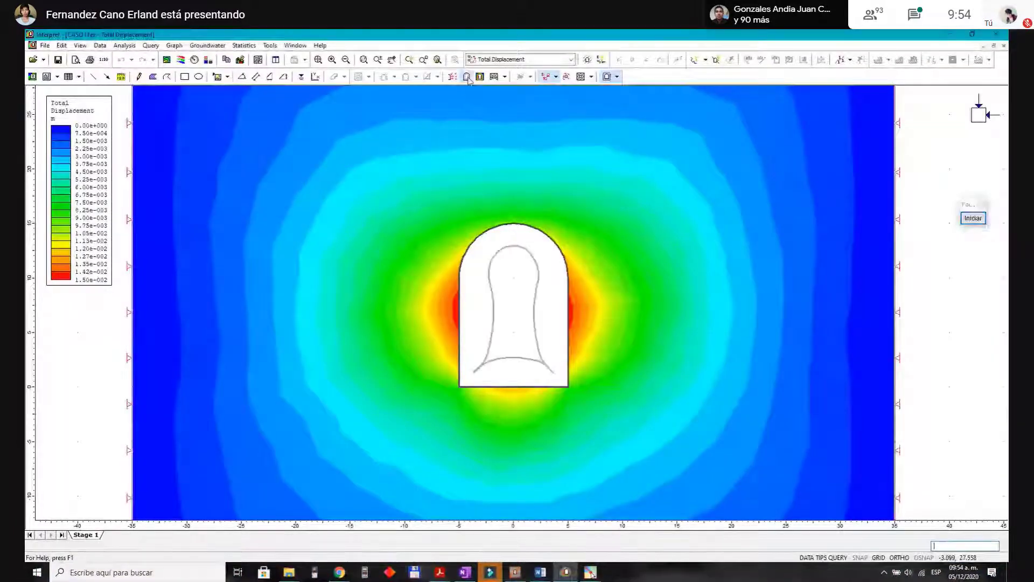
Step: Display the deformed boundary of the tunnel and the deformed contours, examine both, and turn them off
{"action": "left_click", "coordinate": [466, 77]}
{"action": "scroll", "coordinate": [531, 312], "scroll_direction": "up", "scroll_amount": 3}
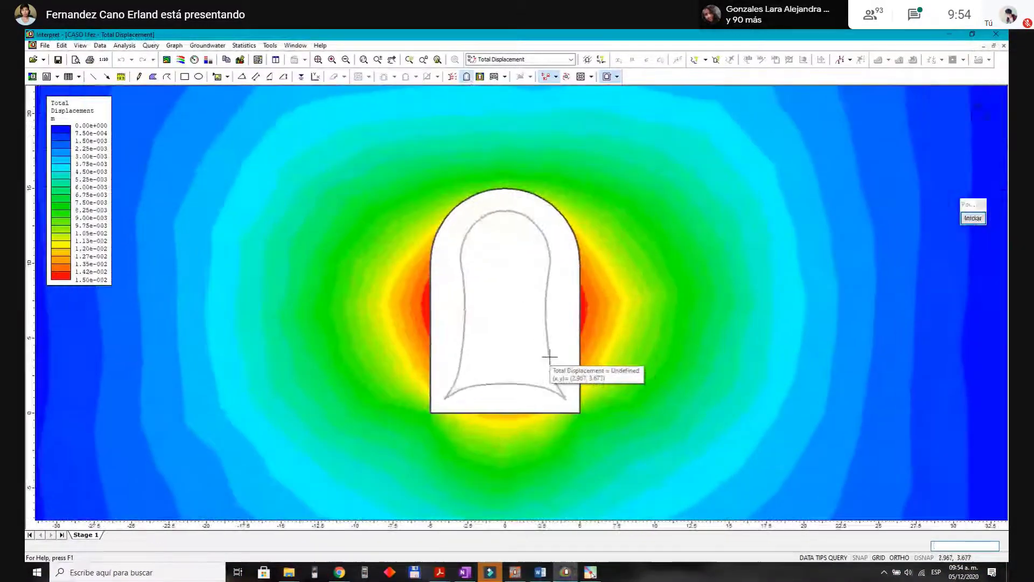
{"action": "scroll", "coordinate": [549, 350], "scroll_direction": "up", "scroll_amount": 1}
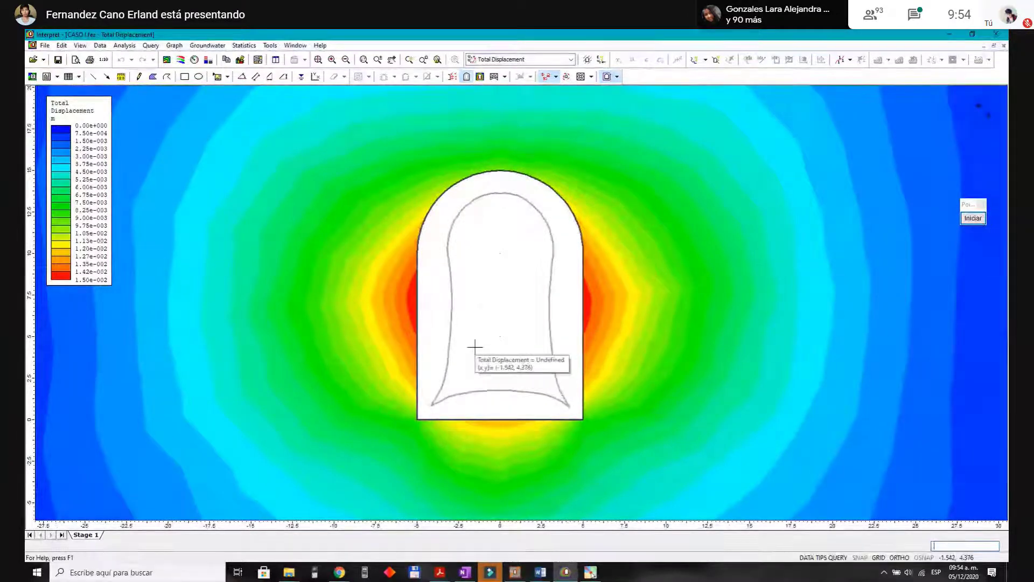
{"action": "scroll", "coordinate": [484, 338], "scroll_direction": "down", "scroll_amount": 1}
{"action": "scroll", "coordinate": [484, 338], "scroll_direction": "down", "scroll_amount": 1}
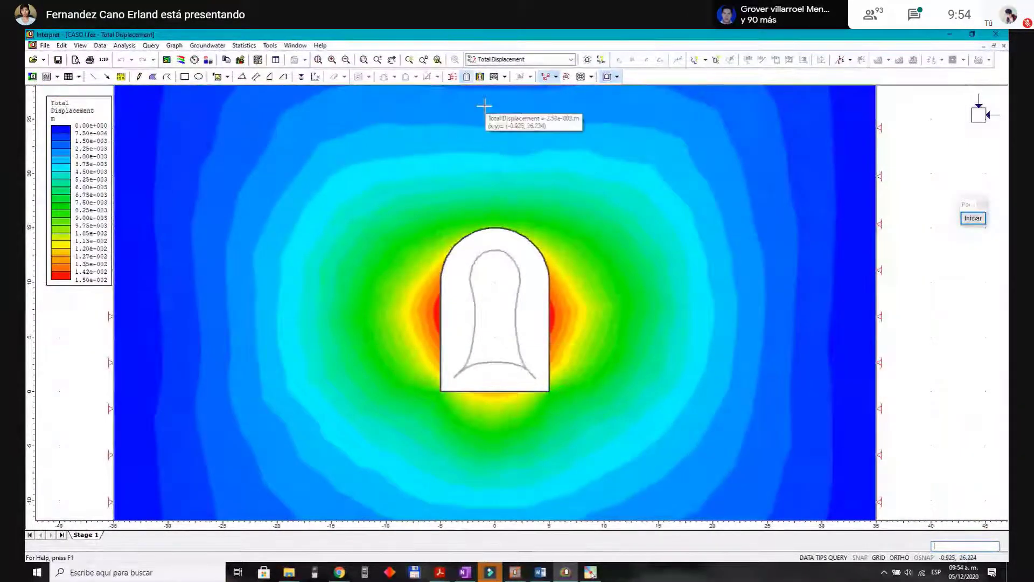
{"action": "left_click", "coordinate": [480, 76]}
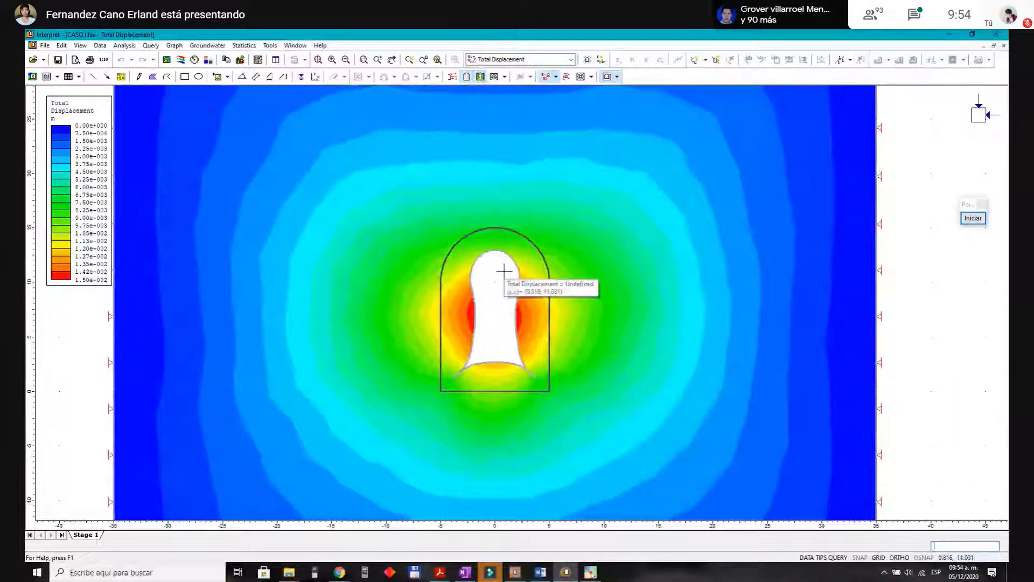
{"action": "left_click", "coordinate": [480, 76]}
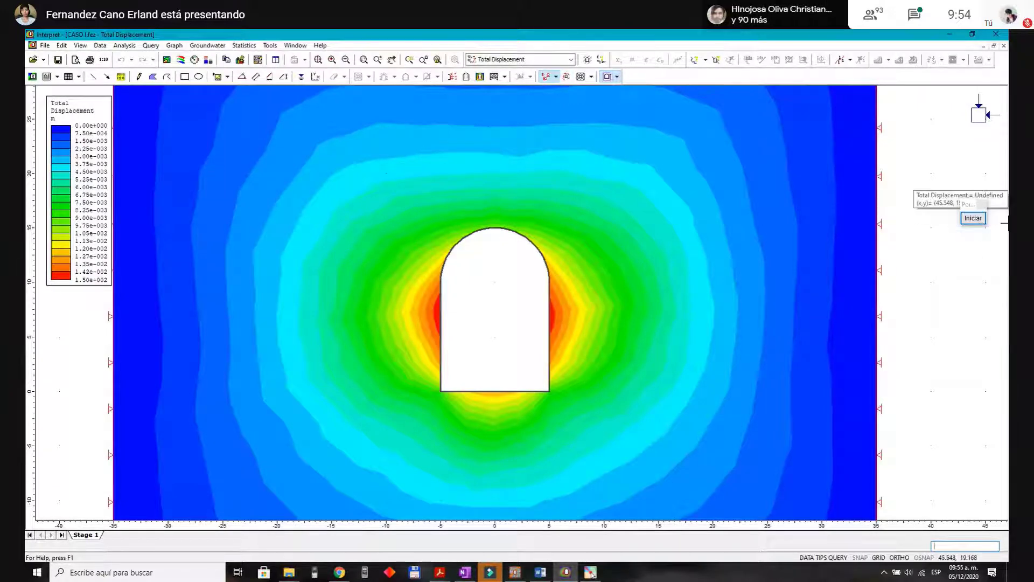
Step: Magnify the display commands on screen briefly, and show the stress trajectories on the Total Displacement plot
{"action": "left_click", "coordinate": [973, 218]}
{"action": "scroll", "coordinate": [570, 82], "scroll_direction": "up", "scroll_amount": 3}
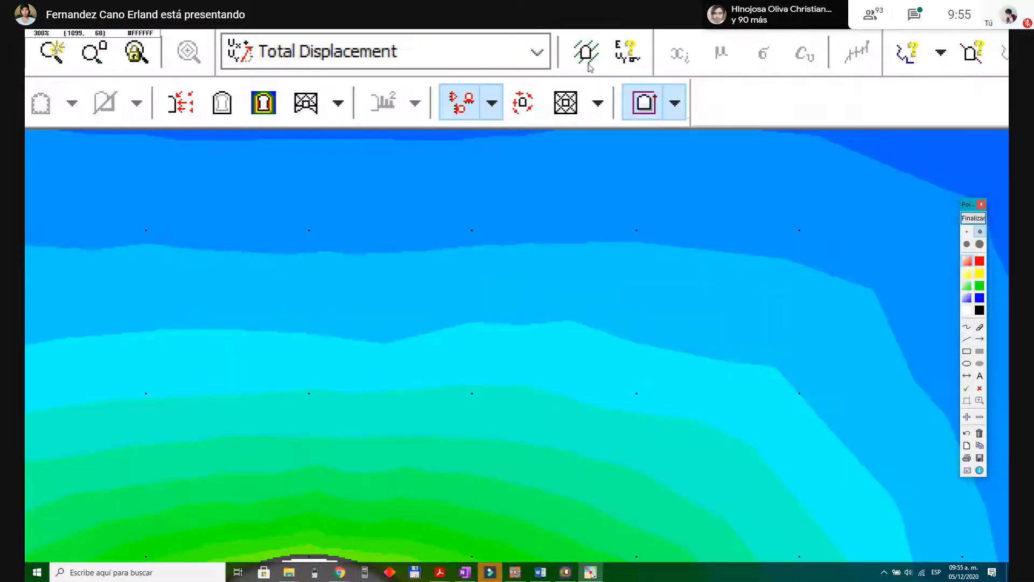
{"action": "left_click", "coordinate": [968, 222]}
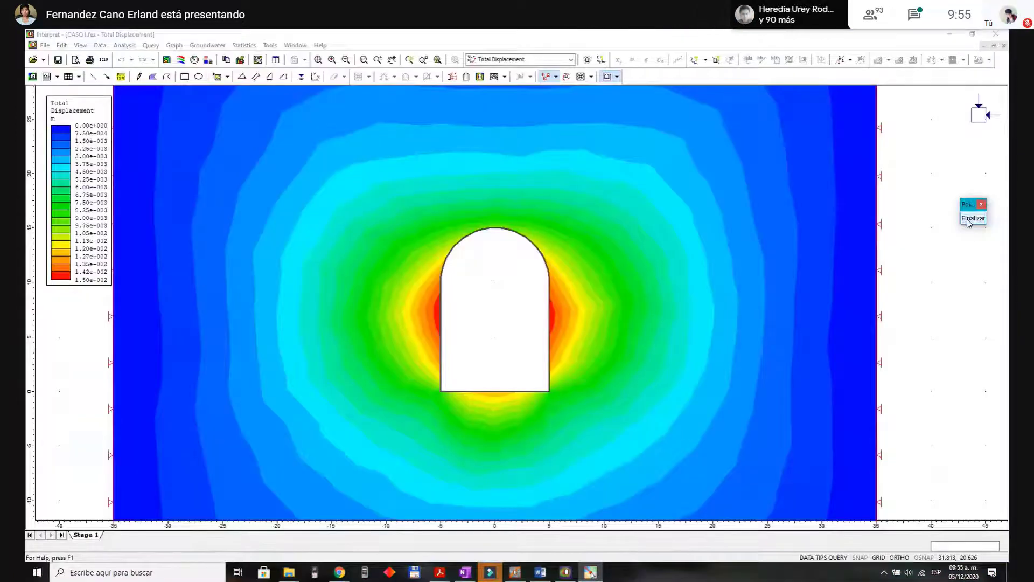
{"action": "left_click", "coordinate": [566, 76]}
{"action": "scroll", "coordinate": [530, 231], "scroll_direction": "down", "scroll_amount": 1}
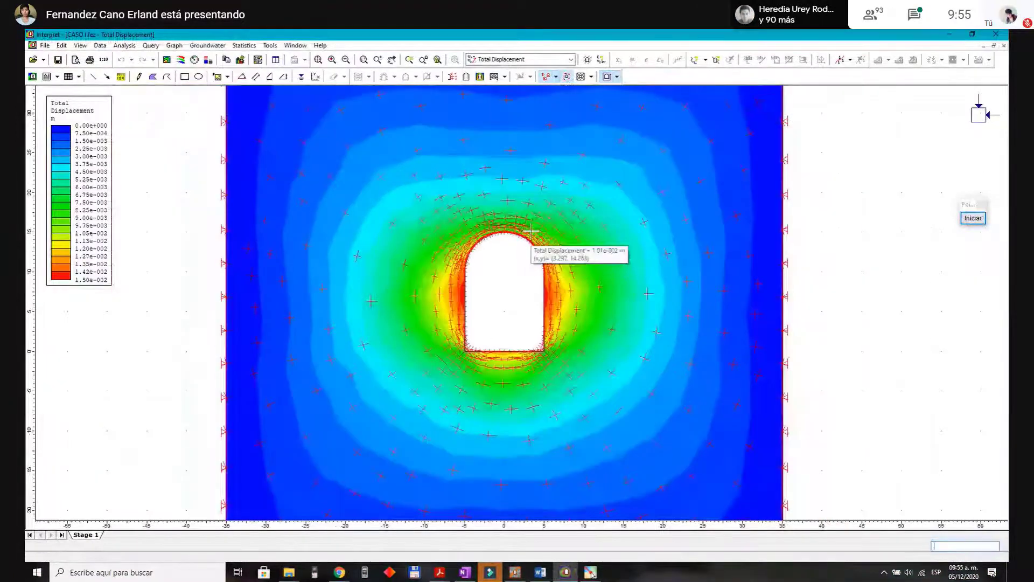
{"action": "scroll", "coordinate": [530, 231], "scroll_direction": "down", "scroll_amount": 2}
{"action": "scroll", "coordinate": [535, 116], "scroll_direction": "up", "scroll_amount": 2}
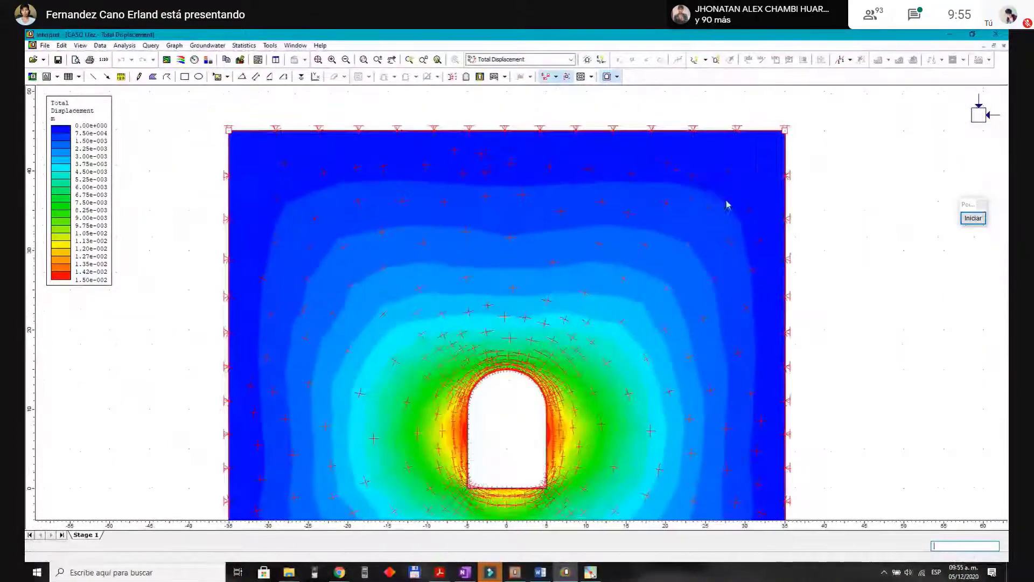
Step: Magnify the stress trajectory crosses near the model's upper boundary and examine their orientation
{"action": "left_click", "coordinate": [973, 218]}
{"action": "scroll", "coordinate": [539, 234], "scroll_direction": "up", "scroll_amount": 3}
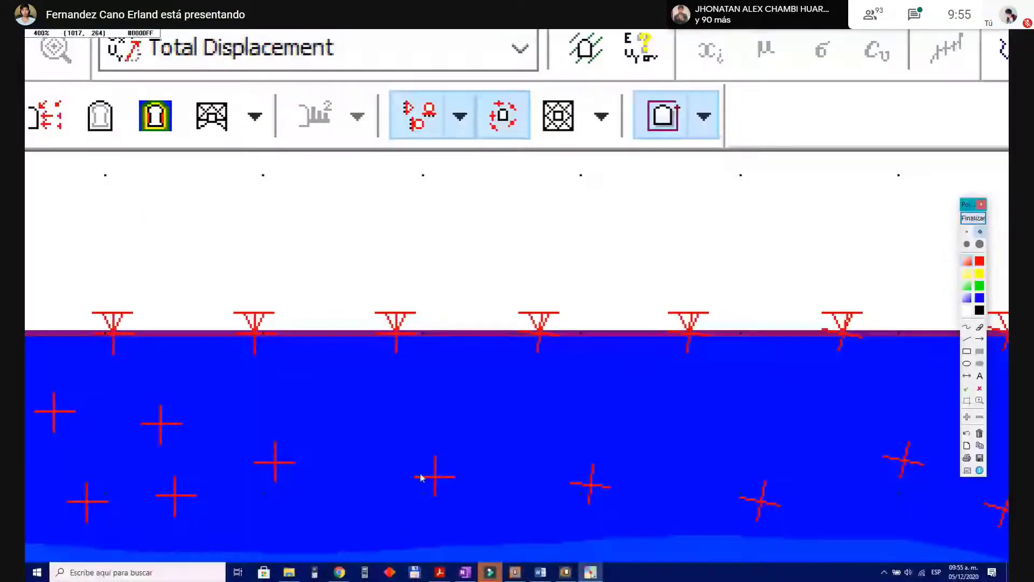
{"action": "scroll", "coordinate": [441, 432], "scroll_direction": "down", "scroll_amount": 3}
{"action": "scroll", "coordinate": [458, 215], "scroll_direction": "up", "scroll_amount": 3}
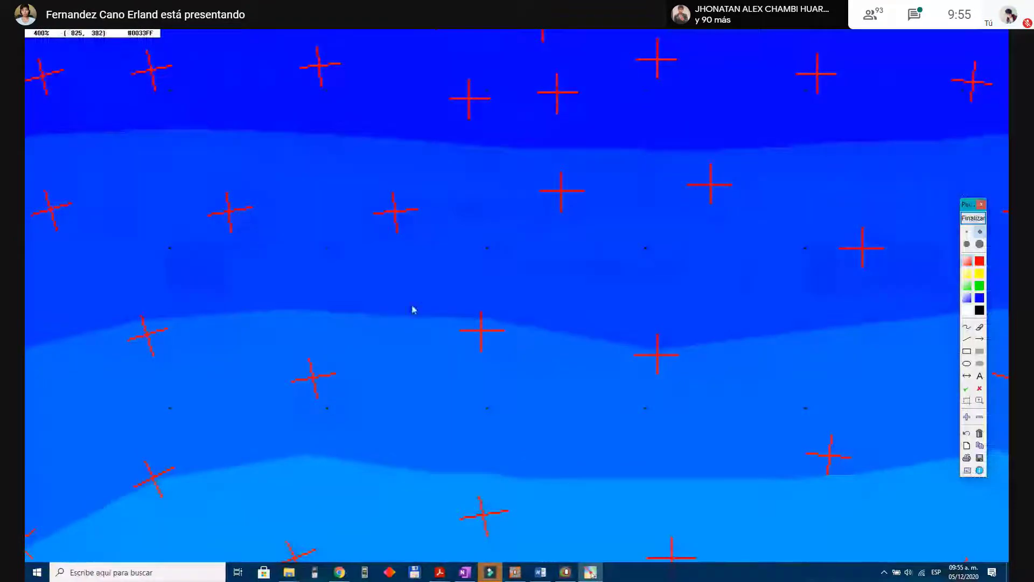
{"action": "scroll", "coordinate": [521, 302], "scroll_direction": "down", "scroll_amount": 1}
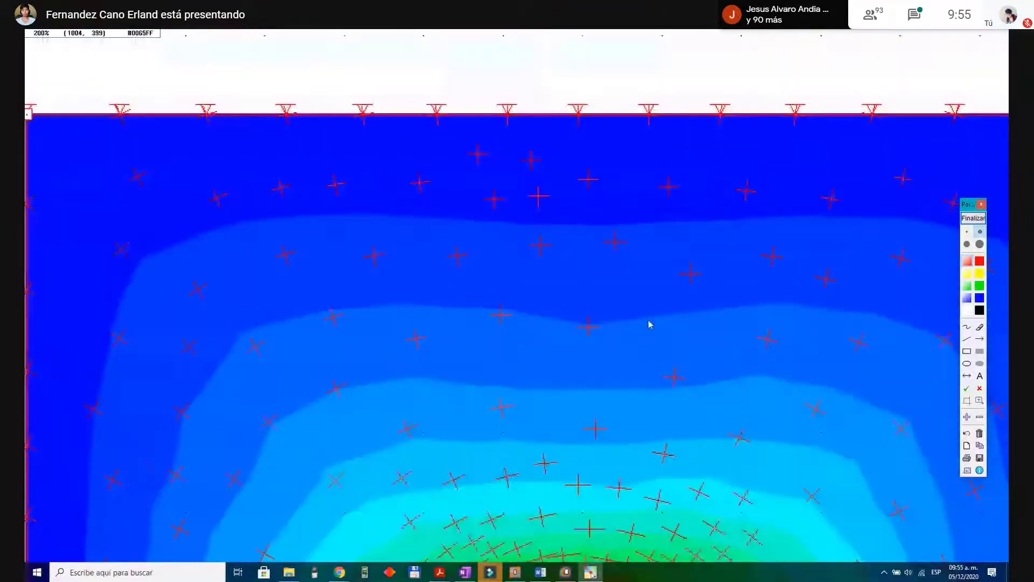
{"action": "scroll", "coordinate": [650, 324], "scroll_direction": "up", "scroll_amount": 1}
{"action": "scroll", "coordinate": [593, 279], "scroll_direction": "down", "scroll_amount": 3}
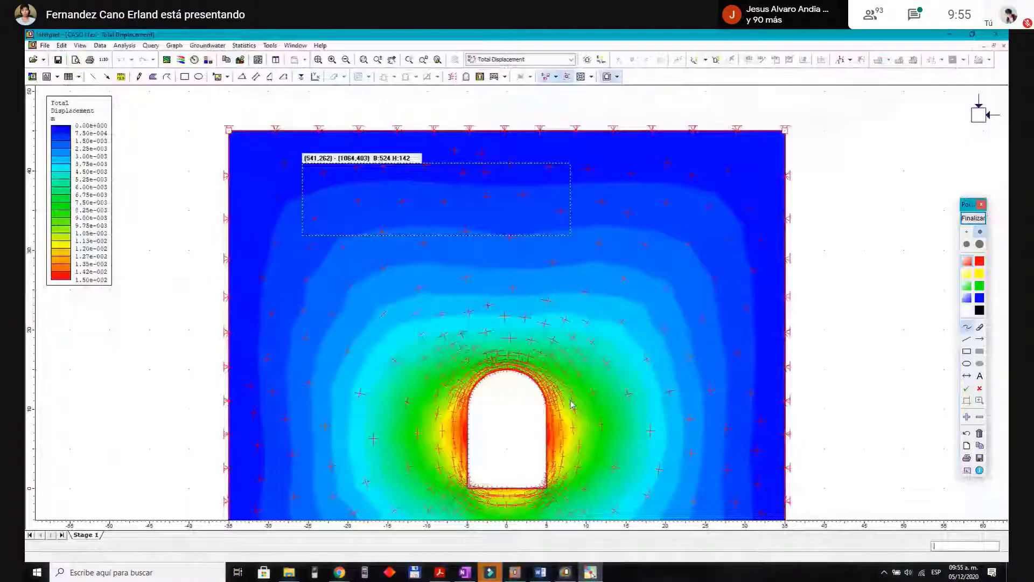
Step: Examine the magnified stress trajectories around the tunnel's crown, walls and floor, and end the screen magnification
{"action": "scroll", "coordinate": [570, 356], "scroll_direction": "up", "scroll_amount": 3}
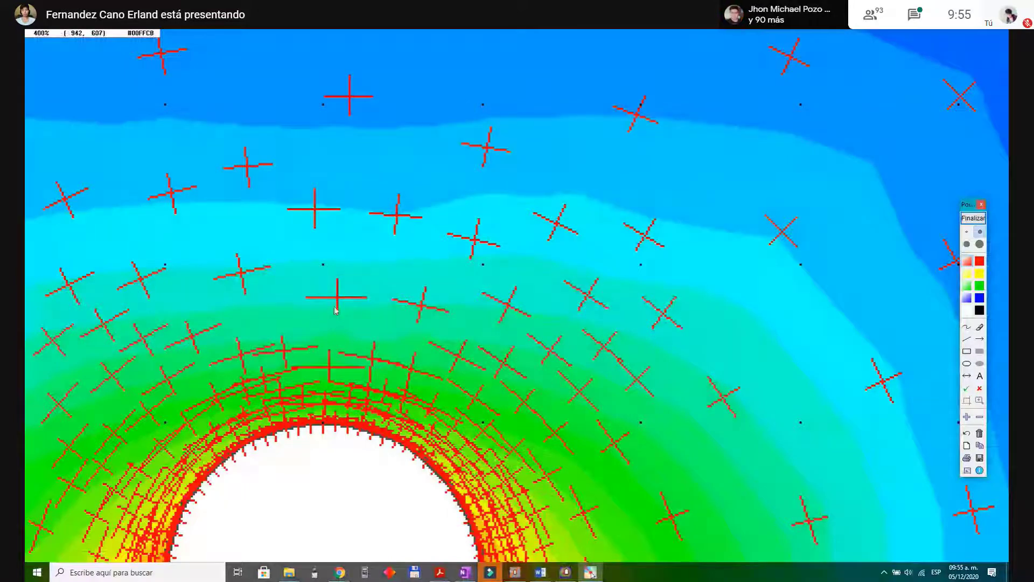
{"action": "scroll", "coordinate": [541, 314], "scroll_direction": "down", "scroll_amount": 1}
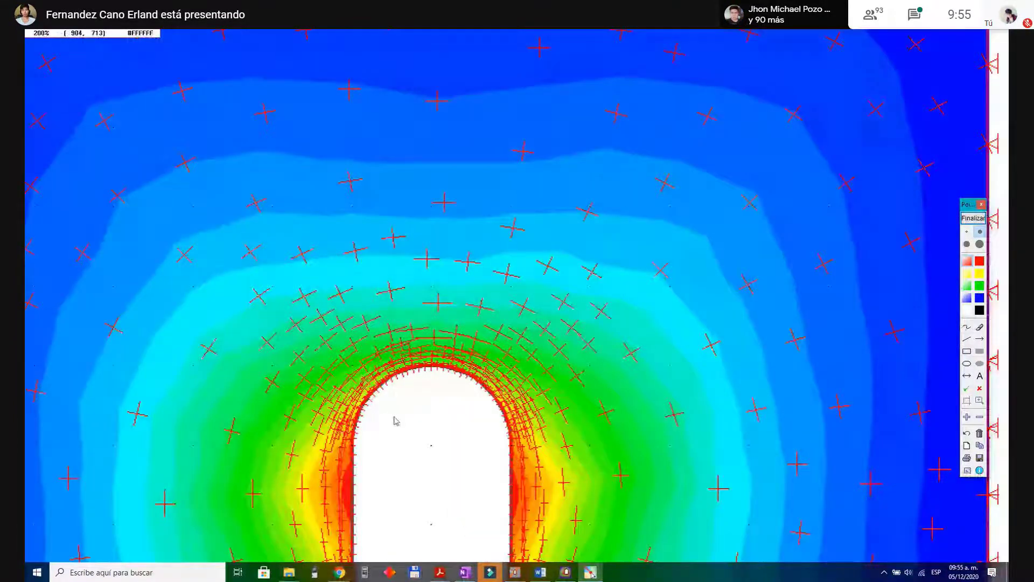
{"action": "scroll", "coordinate": [395, 420], "scroll_direction": "up", "scroll_amount": 1}
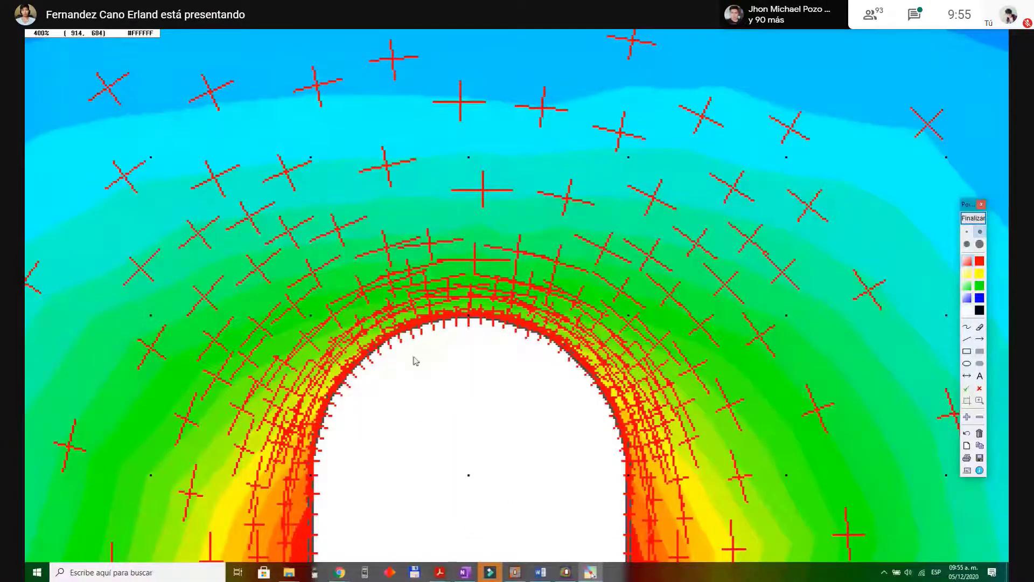
{"action": "scroll", "coordinate": [376, 393], "scroll_direction": "down", "scroll_amount": 3}
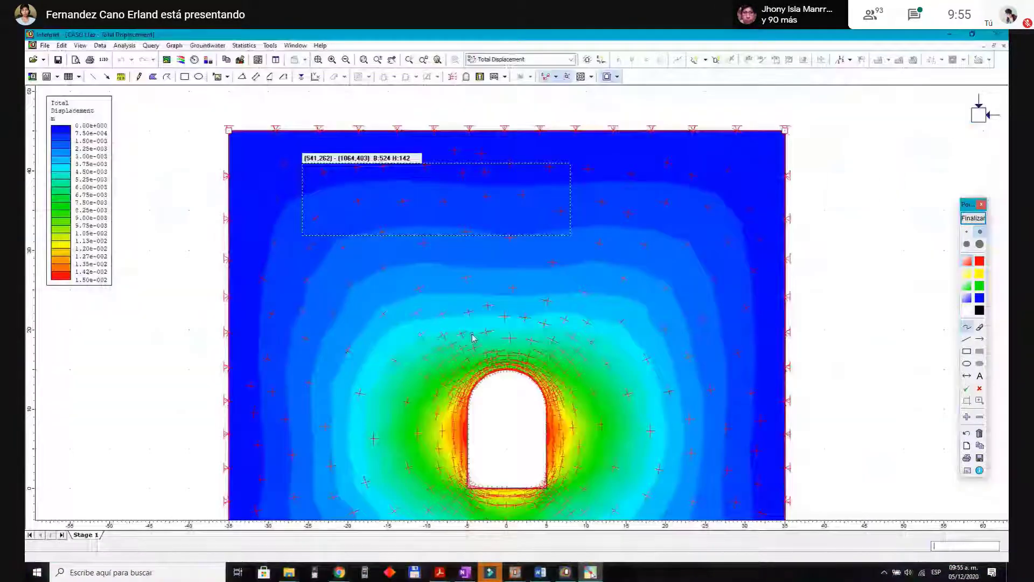
{"action": "scroll", "coordinate": [501, 509], "scroll_direction": "up", "scroll_amount": 2}
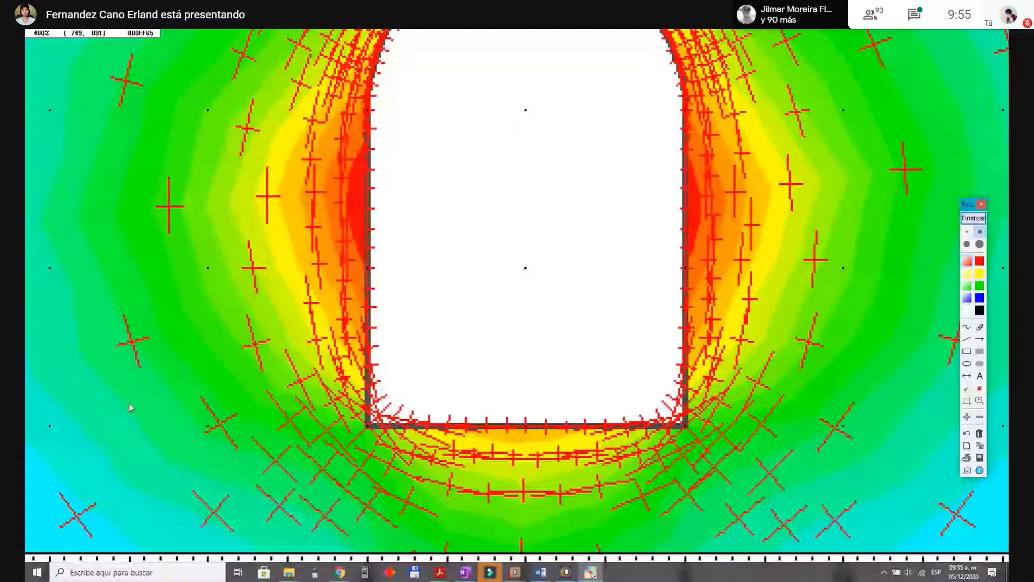
{"action": "scroll", "coordinate": [219, 439], "scroll_direction": "down", "scroll_amount": 2}
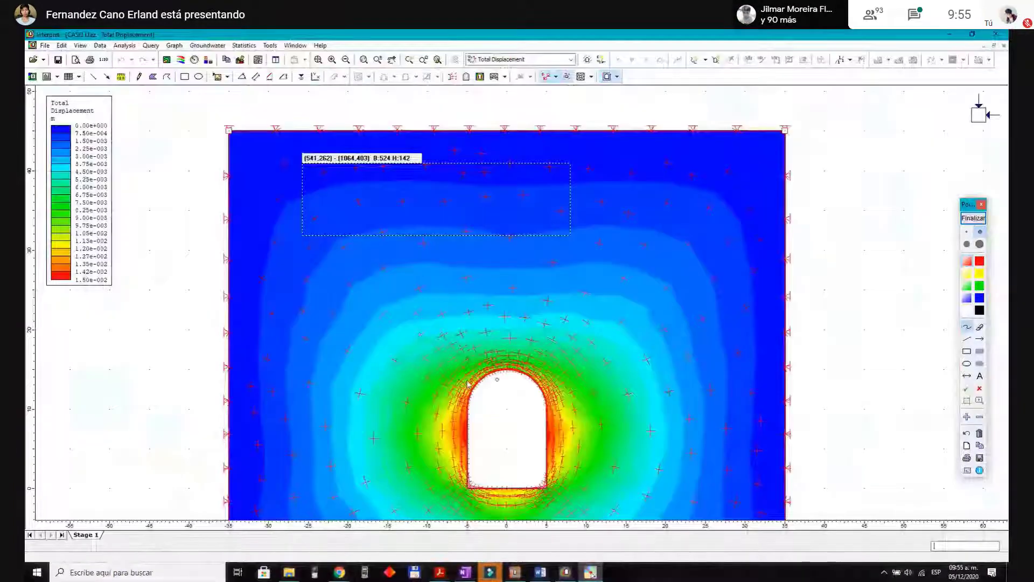
{"action": "left_click", "coordinate": [981, 218]}
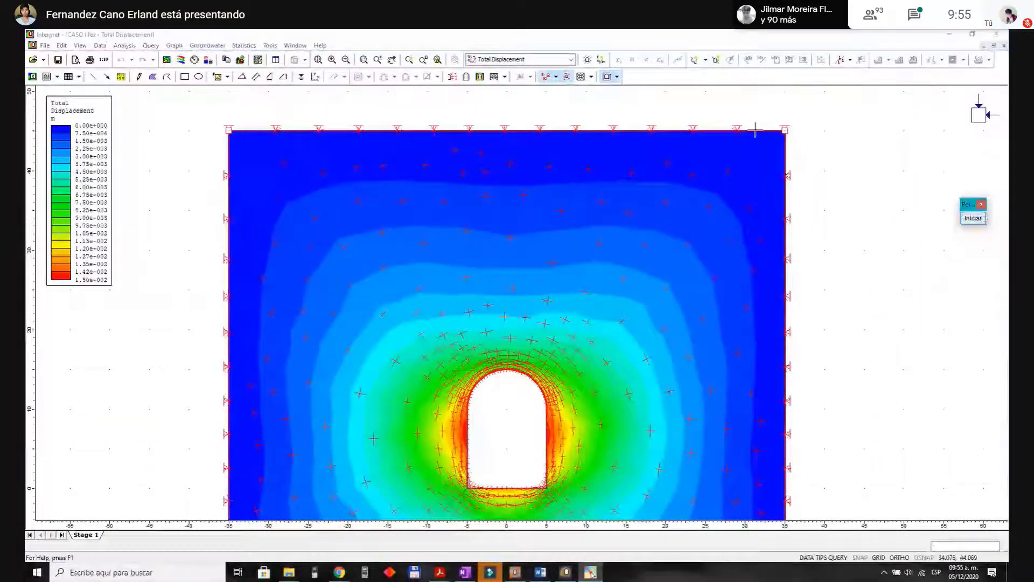
Step: Overlay the finite element mesh on the Total Displacement plot and examine it from the outer boundary to the tunnel crown
{"action": "left_click", "coordinate": [581, 77]}
{"action": "scroll", "coordinate": [620, 237], "scroll_direction": "down", "scroll_amount": 3}
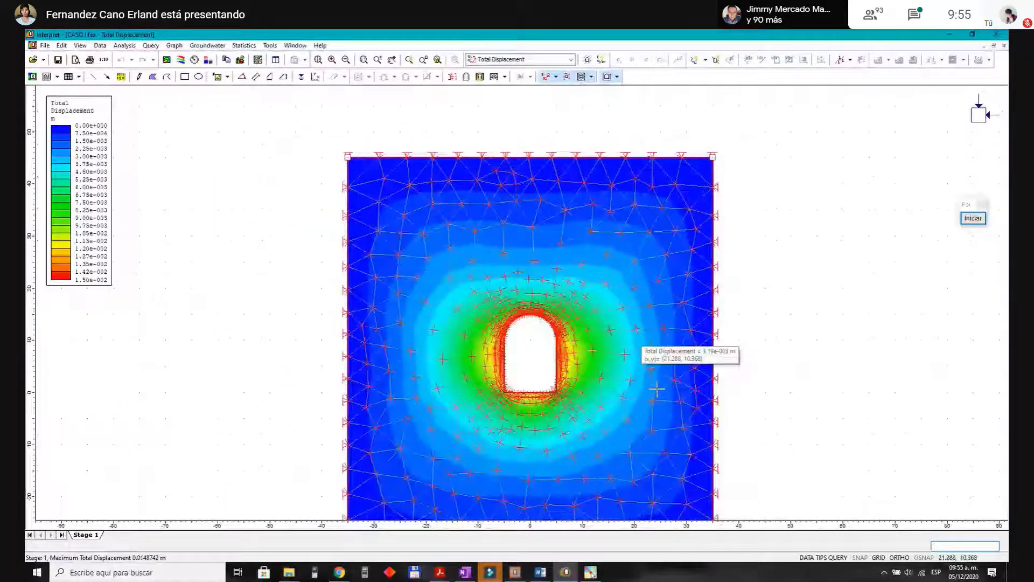
{"action": "scroll", "coordinate": [657, 389], "scroll_direction": "up", "scroll_amount": 1}
{"action": "scroll", "coordinate": [641, 415], "scroll_direction": "up", "scroll_amount": 2}
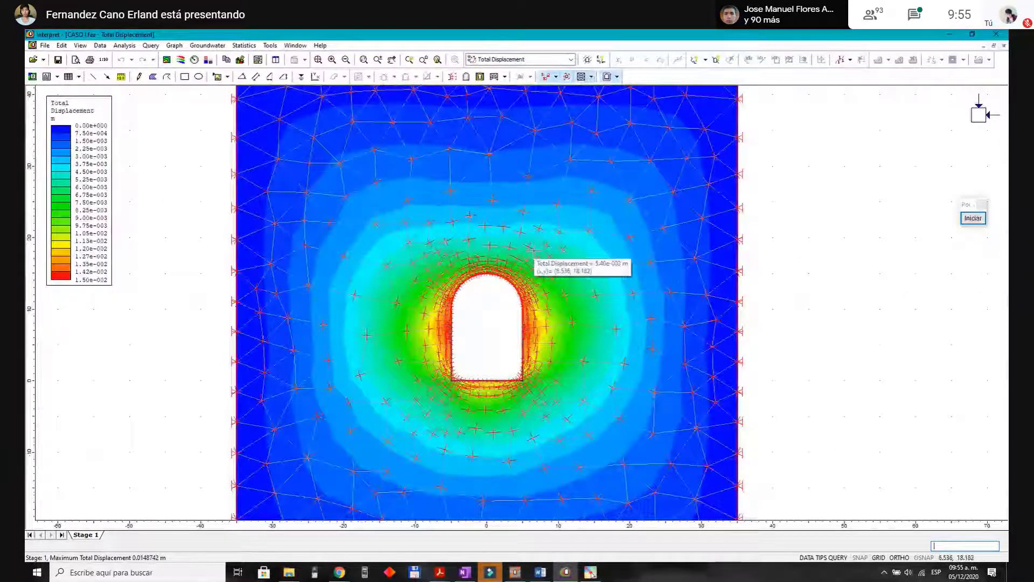
{"action": "scroll", "coordinate": [532, 251], "scroll_direction": "down", "scroll_amount": 1}
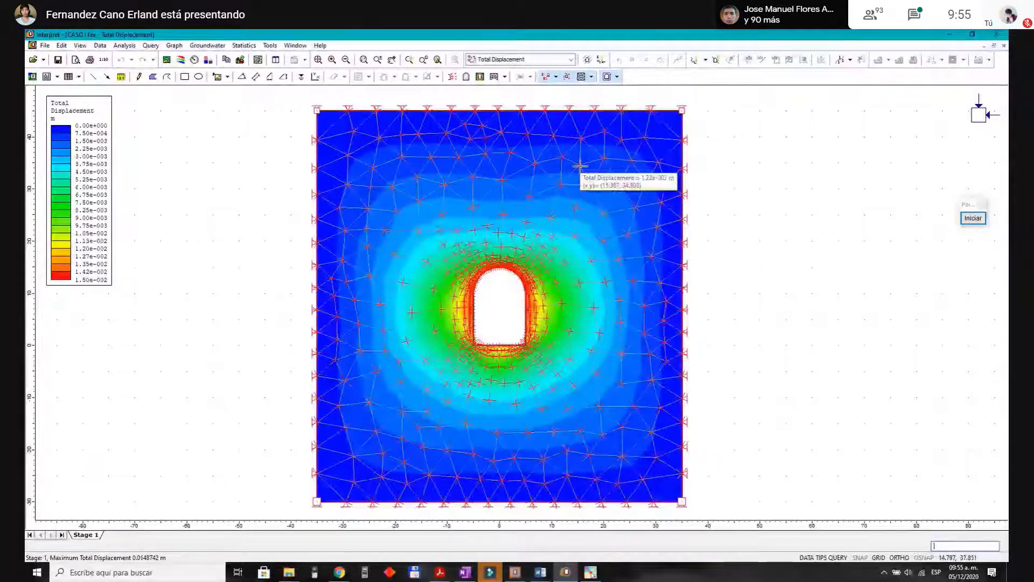
{"action": "scroll", "coordinate": [463, 172], "scroll_direction": "up", "scroll_amount": 1}
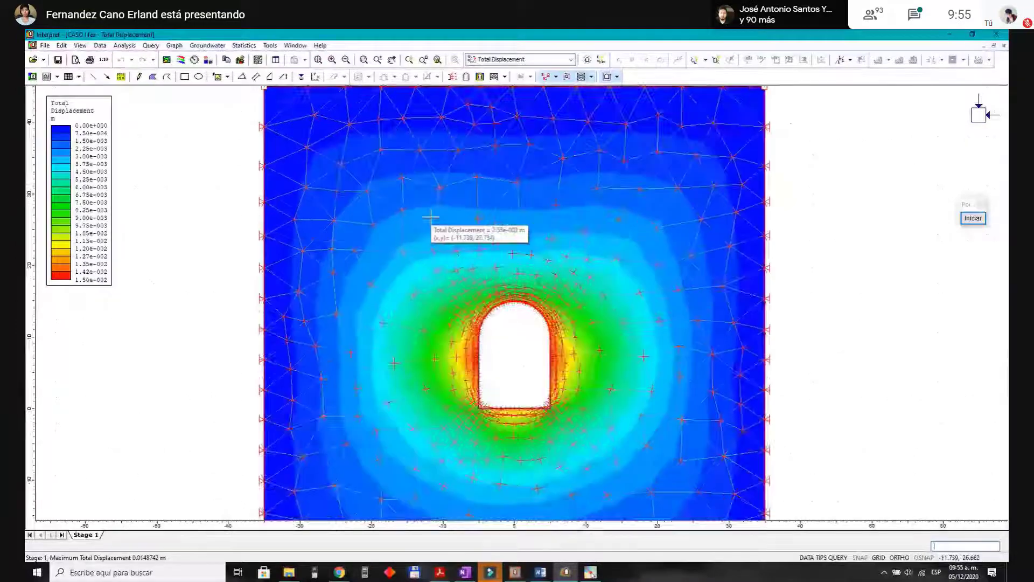
{"action": "scroll", "coordinate": [431, 218], "scroll_direction": "up", "scroll_amount": 3}
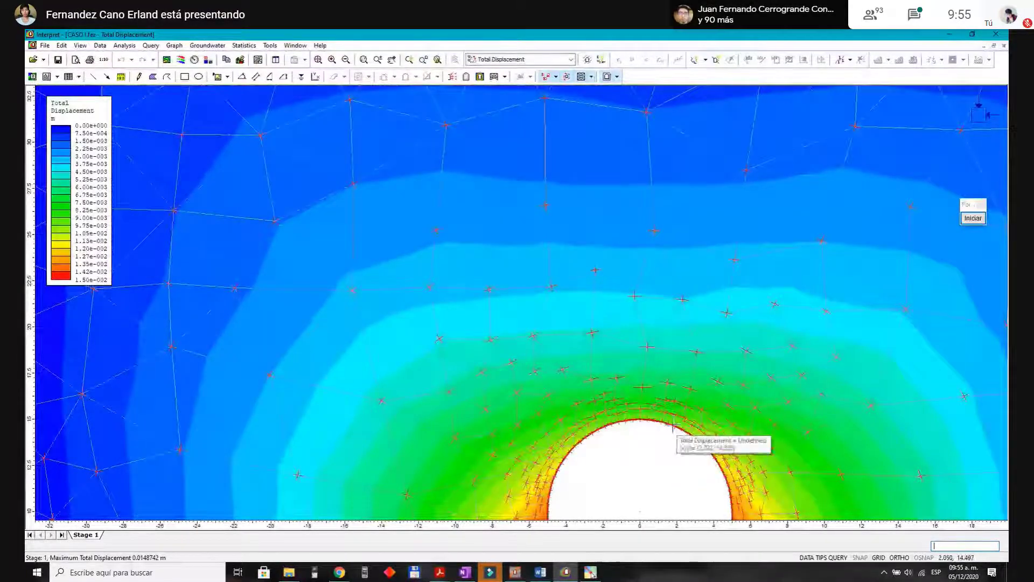
{"action": "scroll", "coordinate": [576, 195], "scroll_direction": "down", "scroll_amount": 3}
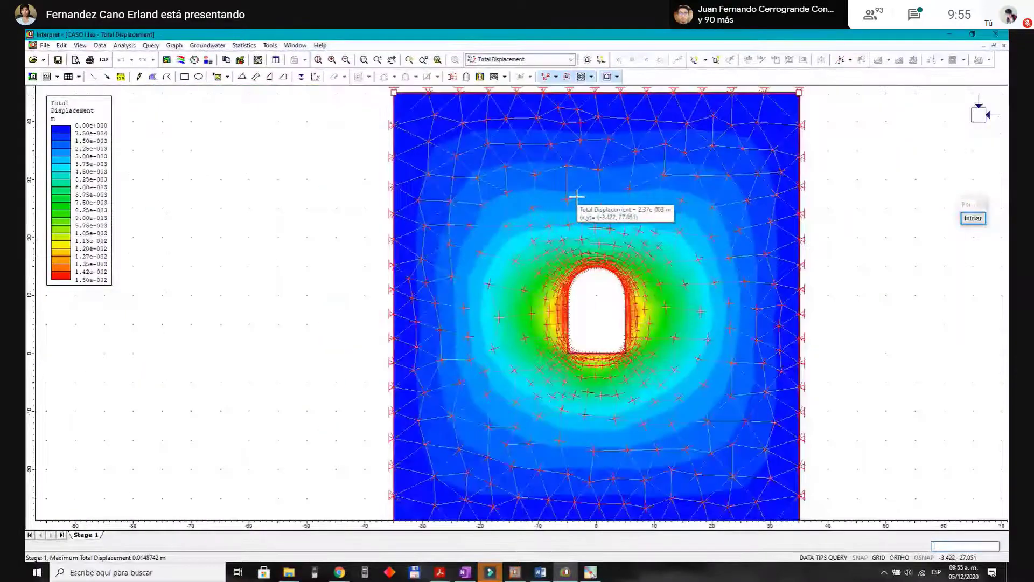
Step: Hide the stress trajectories and finite element mesh from the Total Displacement plot
{"action": "scroll", "coordinate": [733, 280], "scroll_direction": "down", "scroll_amount": 1}
{"action": "scroll", "coordinate": [426, 418], "scroll_direction": "up", "scroll_amount": 1}
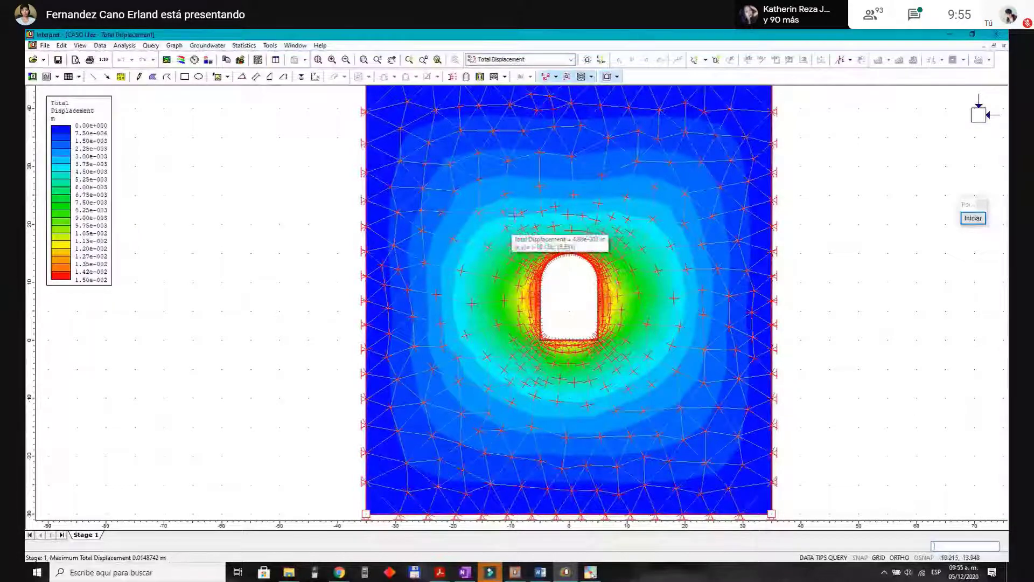
{"action": "scroll", "coordinate": [606, 323], "scroll_direction": "up", "scroll_amount": 1}
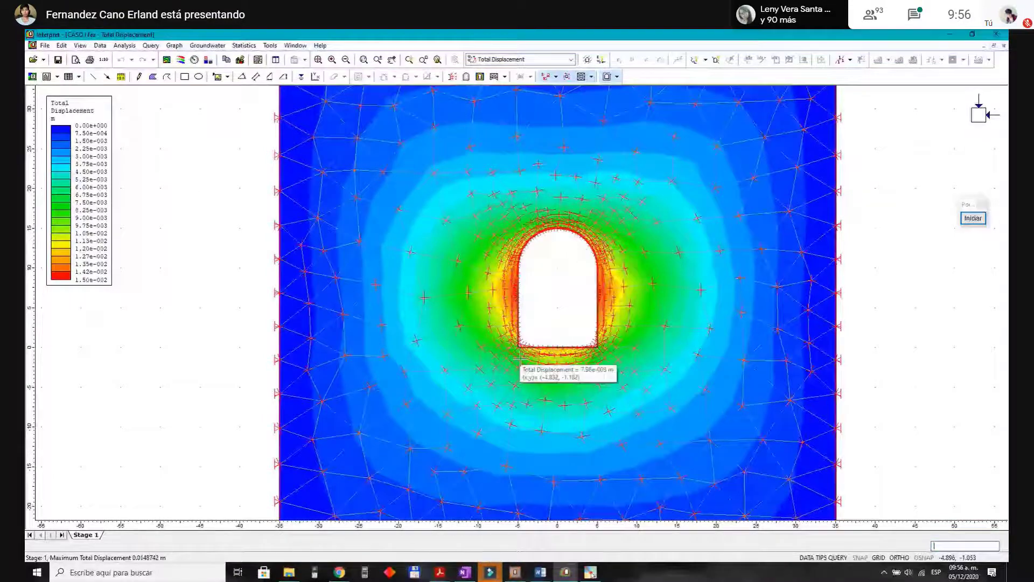
{"action": "left_click", "coordinate": [580, 77]}
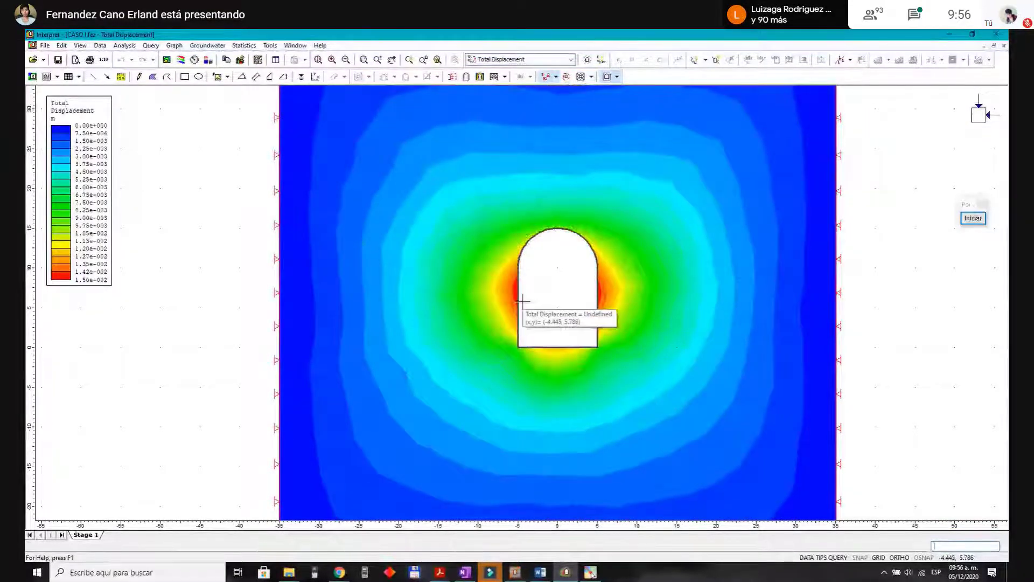
Step: Query the total displacements around the tunnel excavation with the location set to On the Boundary
{"action": "scroll", "coordinate": [525, 295], "scroll_direction": "up", "scroll_amount": 3}
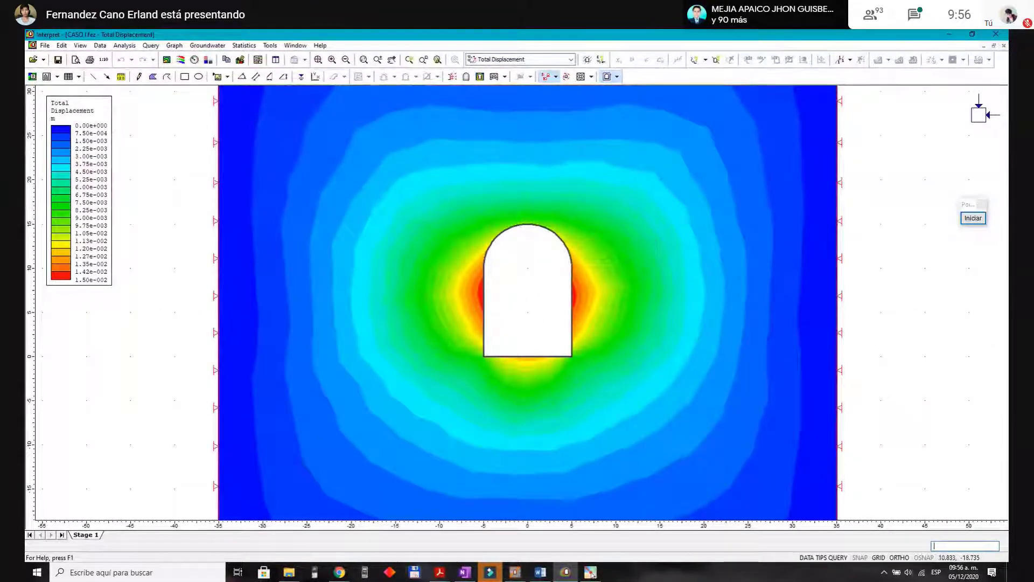
{"action": "right_click", "coordinate": [571, 280]}
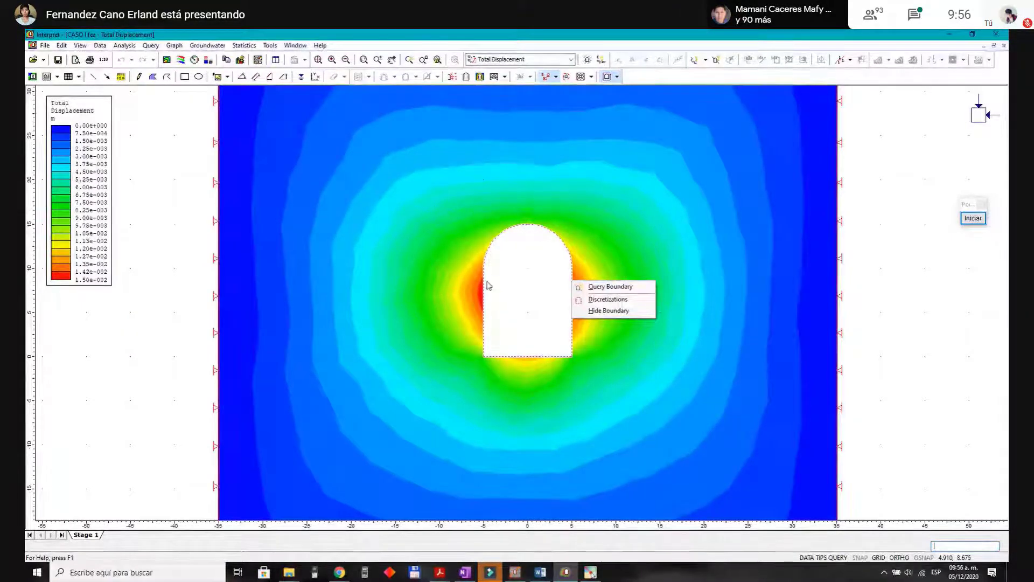
{"action": "left_click", "coordinate": [621, 288]}
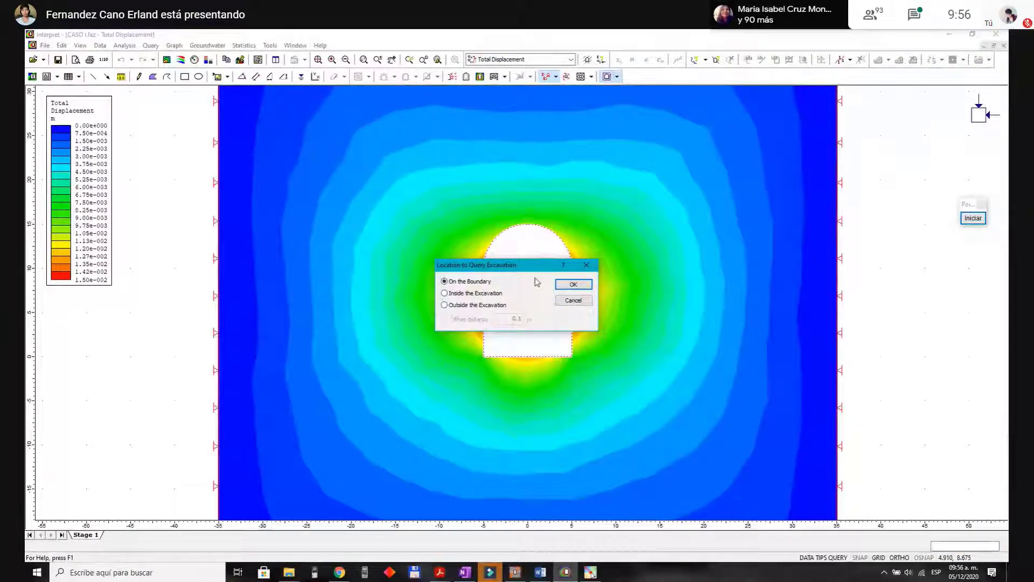
{"action": "left_click", "coordinate": [585, 287]}
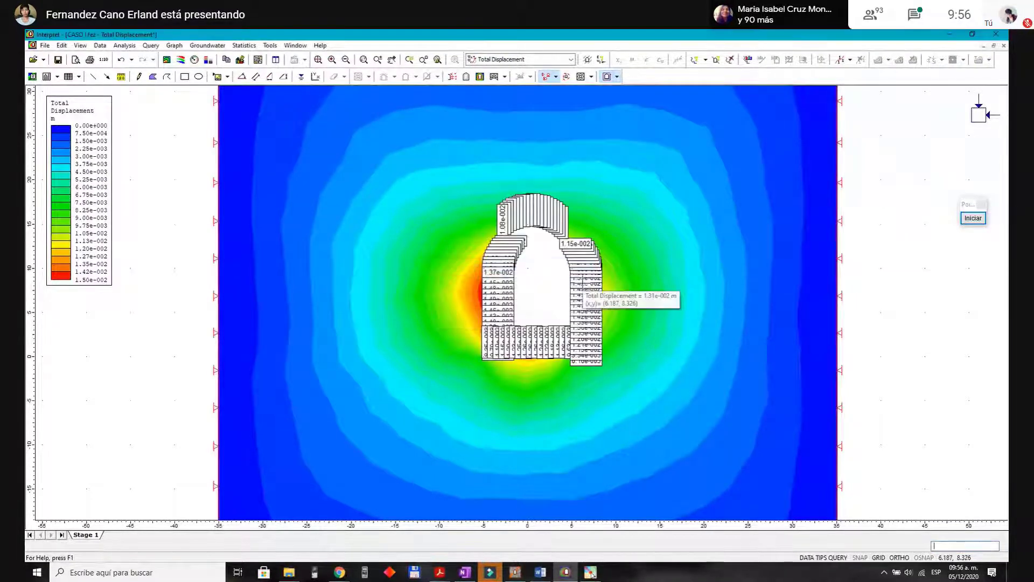
Step: Examine the queried total displacement values along the tunnel's crown, walls and floor
{"action": "scroll", "coordinate": [534, 238], "scroll_direction": "up", "scroll_amount": 1}
{"action": "scroll", "coordinate": [534, 238], "scroll_direction": "up", "scroll_amount": 4}
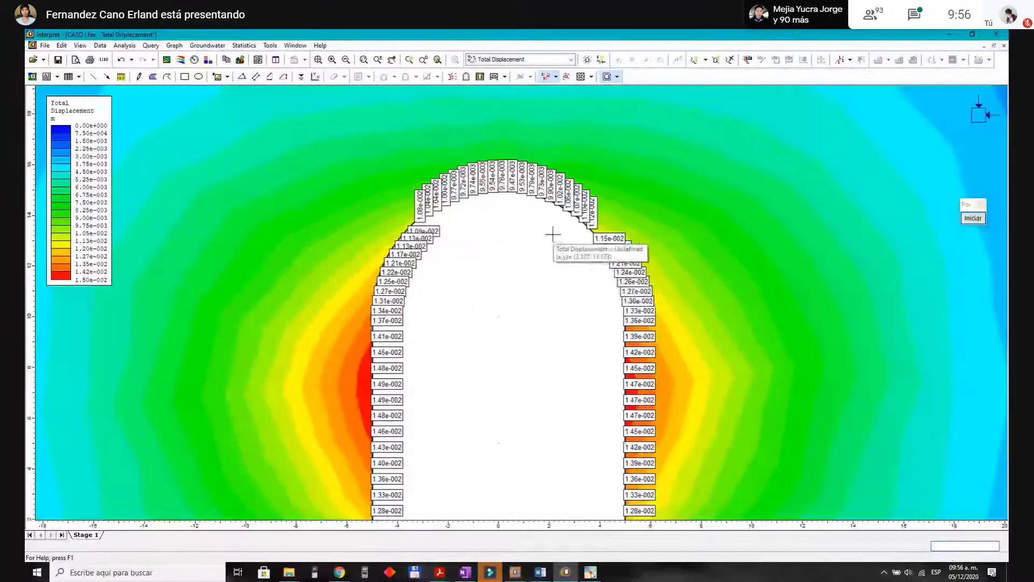
{"action": "scroll", "coordinate": [587, 429], "scroll_direction": "down", "scroll_amount": 1}
{"action": "scroll", "coordinate": [582, 501], "scroll_direction": "up", "scroll_amount": 1}
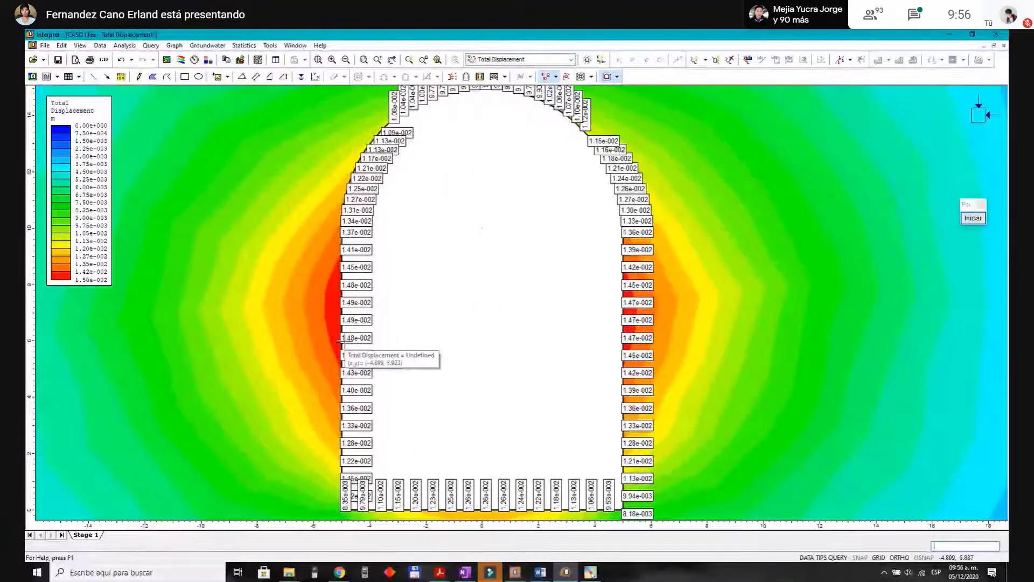
{"action": "scroll", "coordinate": [561, 369], "scroll_direction": "down", "scroll_amount": 1}
{"action": "scroll", "coordinate": [547, 427], "scroll_direction": "up", "scroll_amount": 1}
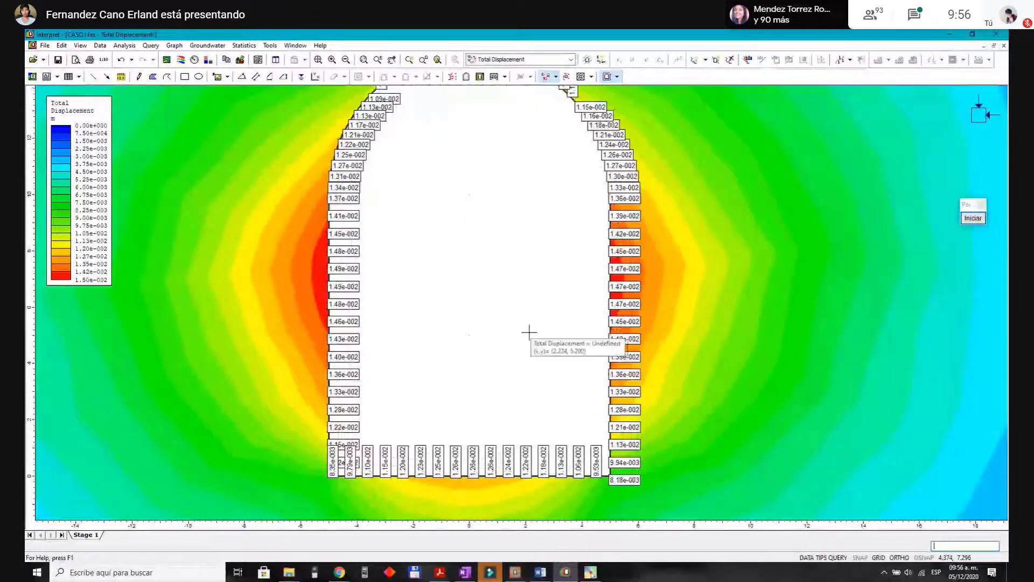
{"action": "scroll", "coordinate": [353, 440], "scroll_direction": "down", "scroll_amount": 1}
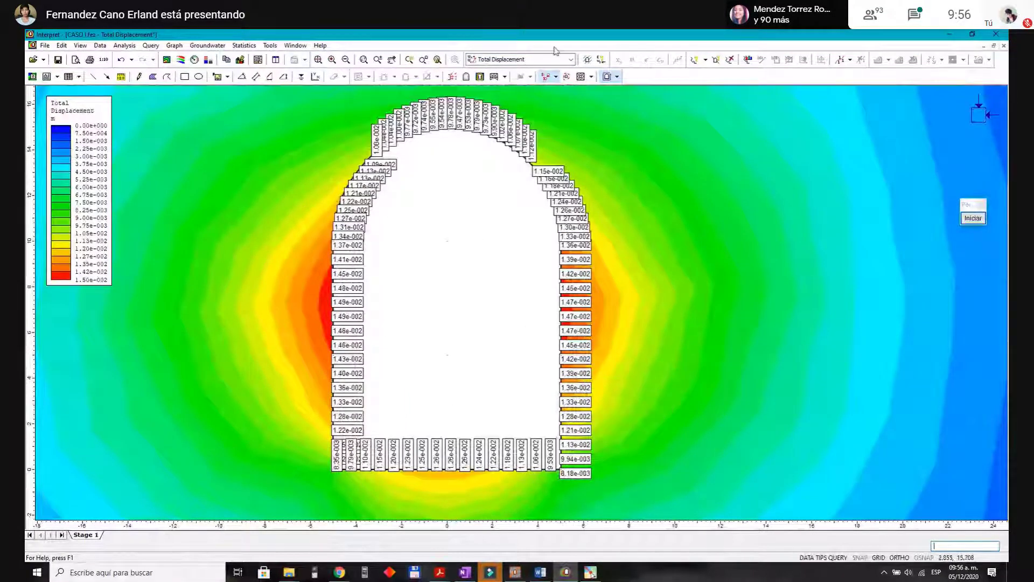
Step: Open the choice of result types for the contour plot
{"action": "left_click", "coordinate": [571, 59]}
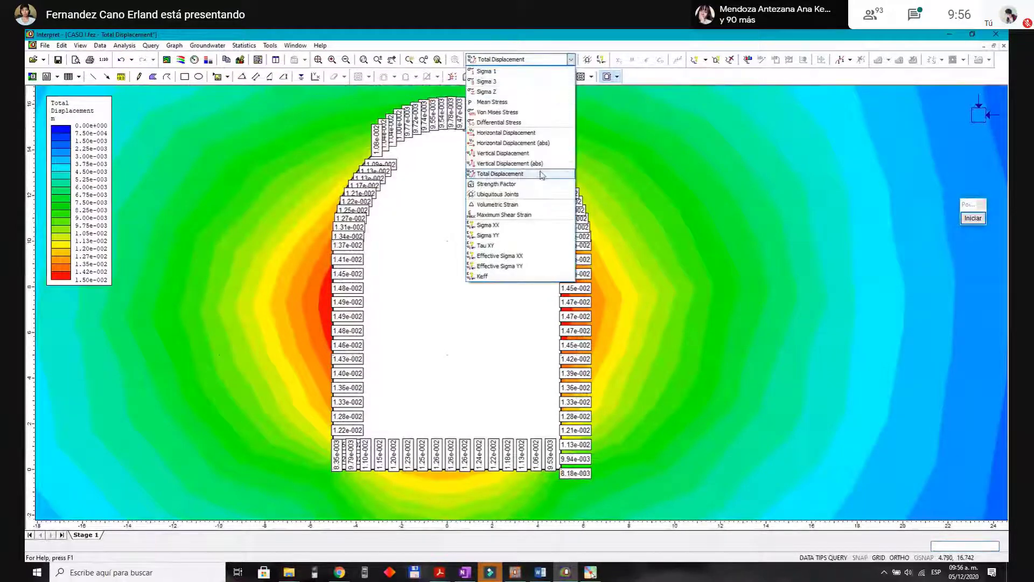
Step: Display the Total Displacement contours around the excavation
{"action": "left_click", "coordinate": [538, 173]}
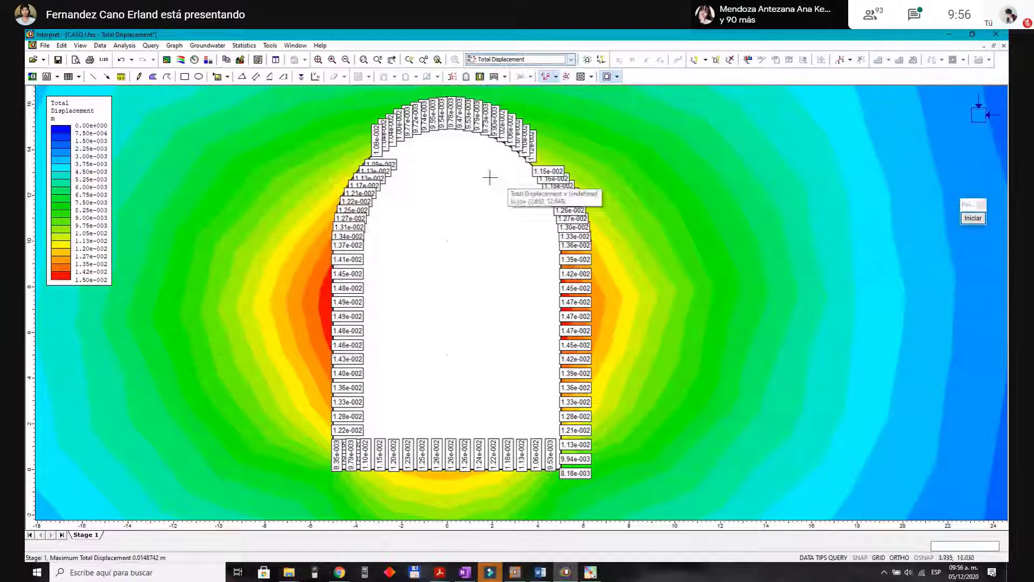
{"action": "left_click", "coordinate": [571, 59]}
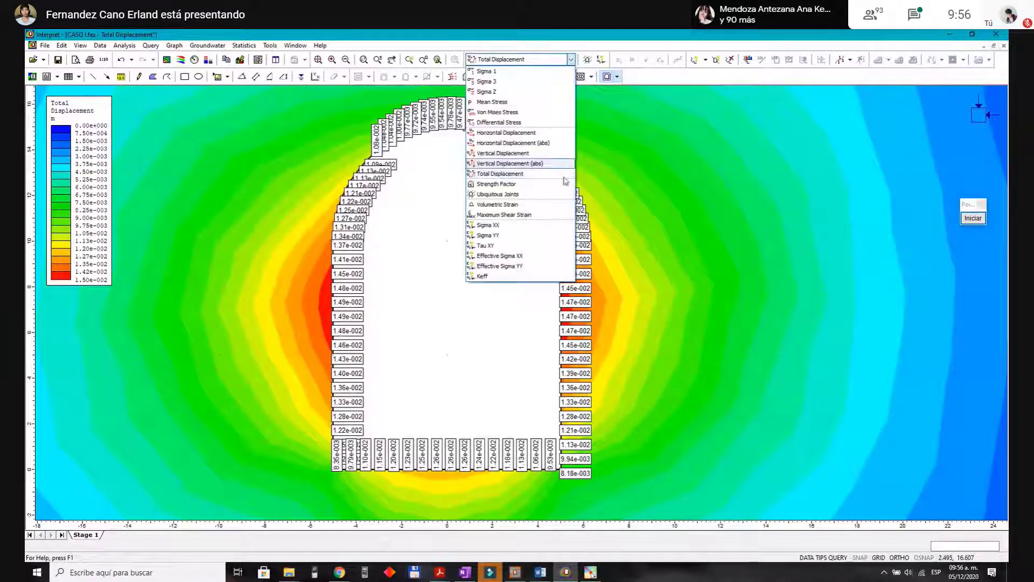
{"action": "left_click", "coordinate": [509, 174]}
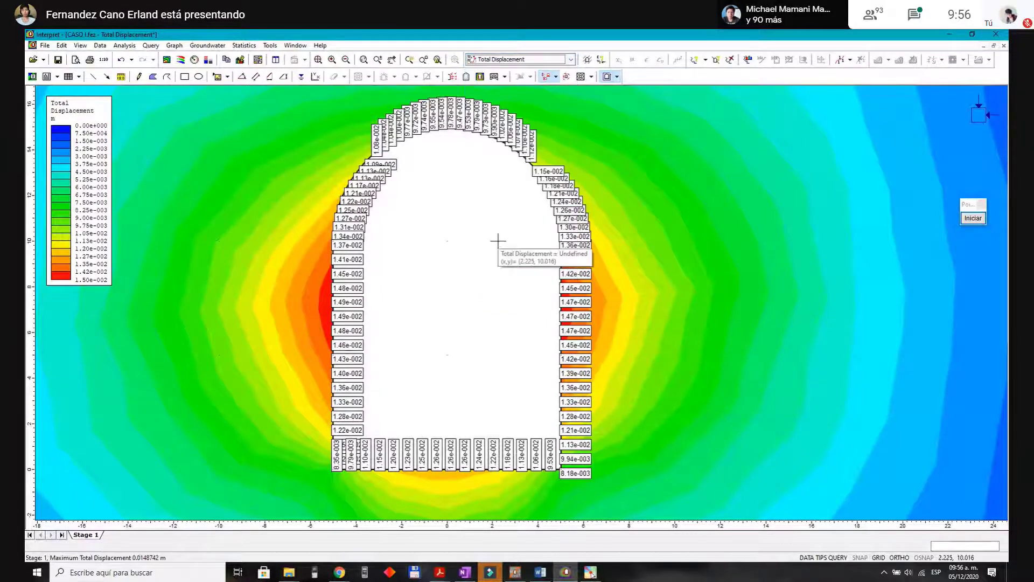
Step: Graph the excavation boundary query for Stage 1, with Query Data on the vertical axis and Distance along query on the horizontal axis
{"action": "scroll", "coordinate": [498, 241], "scroll_direction": "up", "scroll_amount": 3}
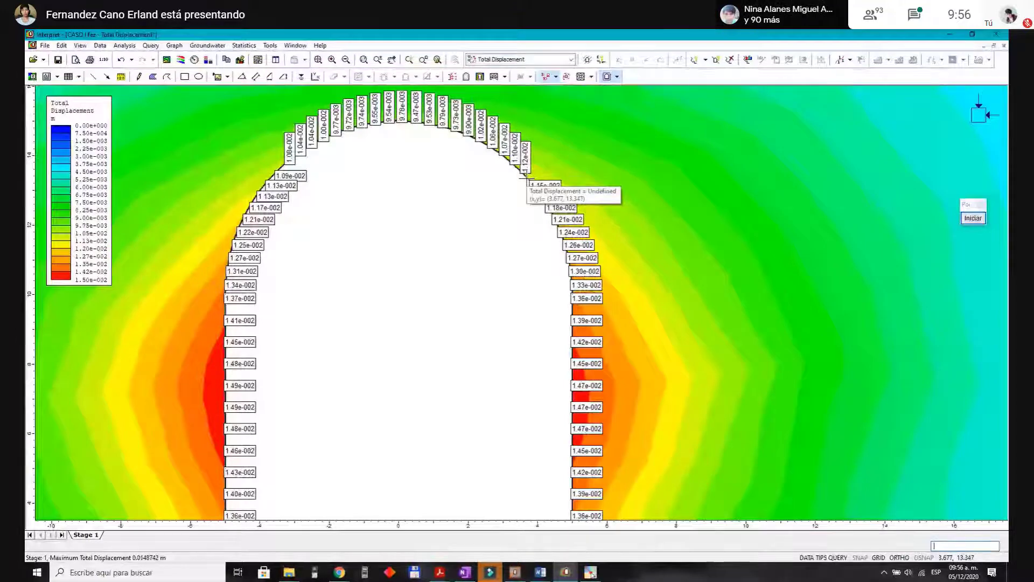
{"action": "right_click", "coordinate": [528, 179]}
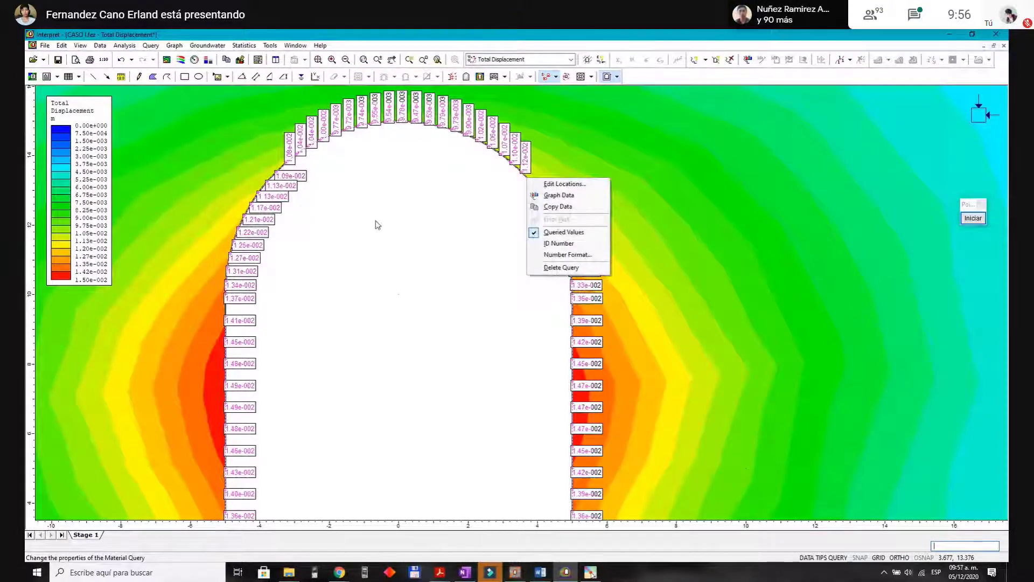
{"action": "left_click", "coordinate": [571, 200]}
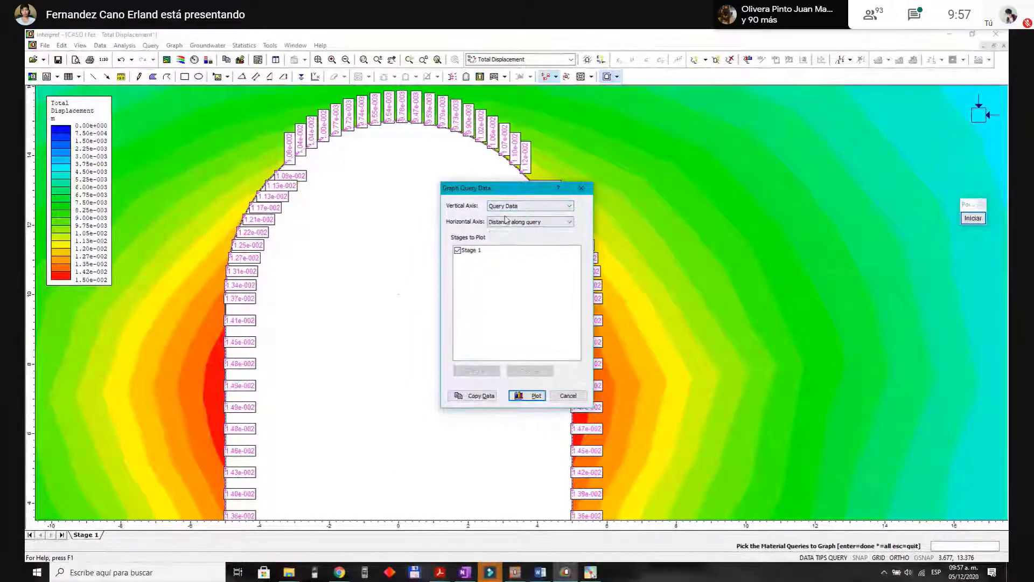
{"action": "left_click", "coordinate": [528, 397]}
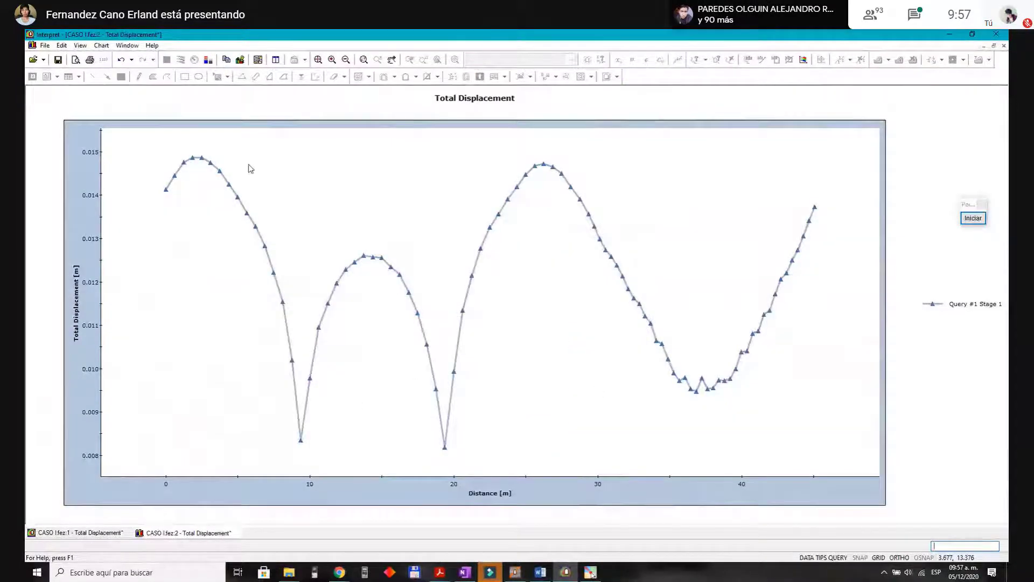
Step: Mark the contour and chart view tabs with red arrows, magnify the window-tiling control, and end the annotation
{"action": "left_click", "coordinate": [973, 218]}
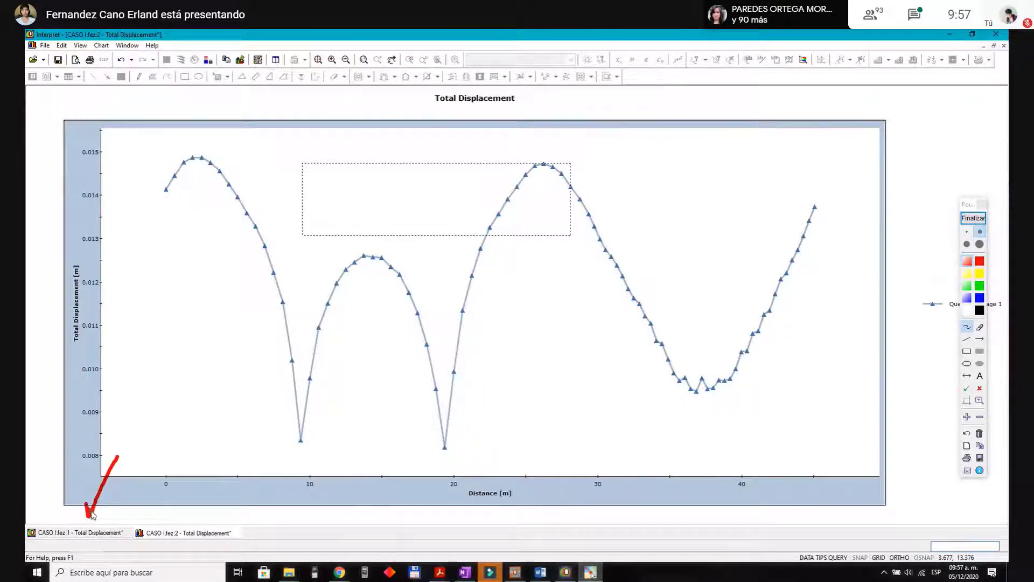
{"action": "left_click_drag", "start_coordinate": [223, 520], "coordinate": [191, 525]}
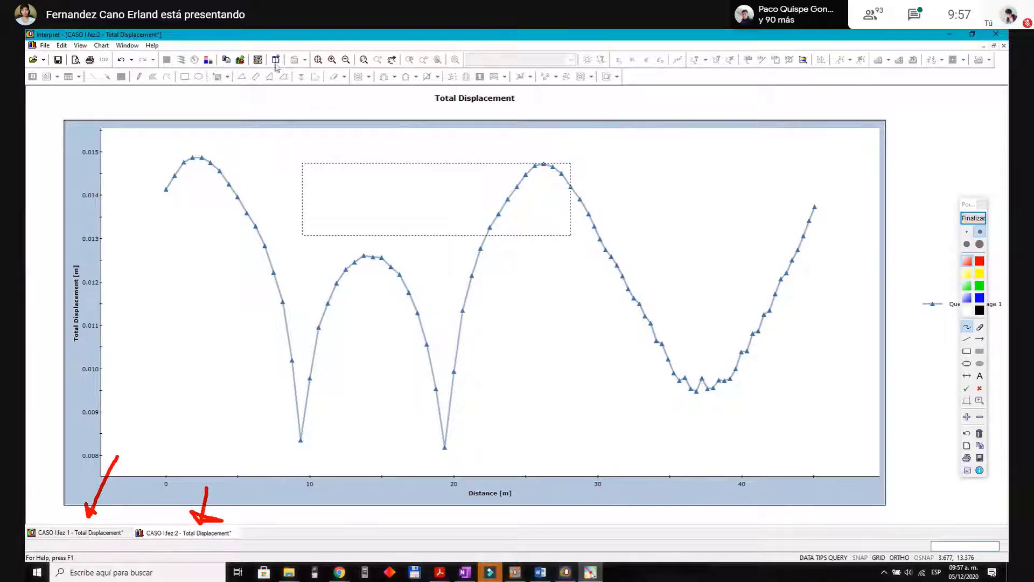
{"action": "scroll", "coordinate": [275, 64], "scroll_direction": "up", "scroll_amount": 5}
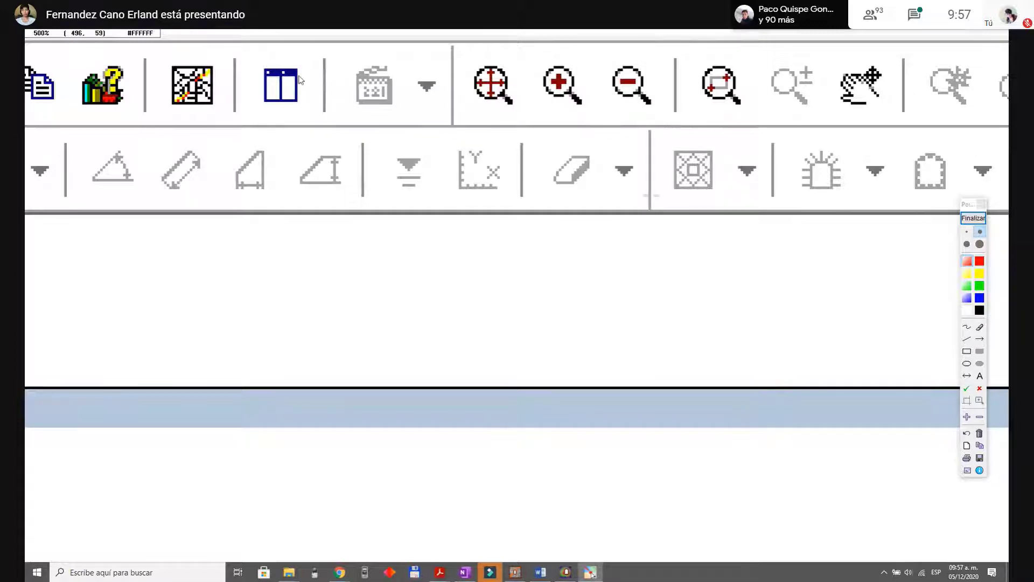
{"action": "scroll", "coordinate": [302, 131], "scroll_direction": "down", "scroll_amount": 5}
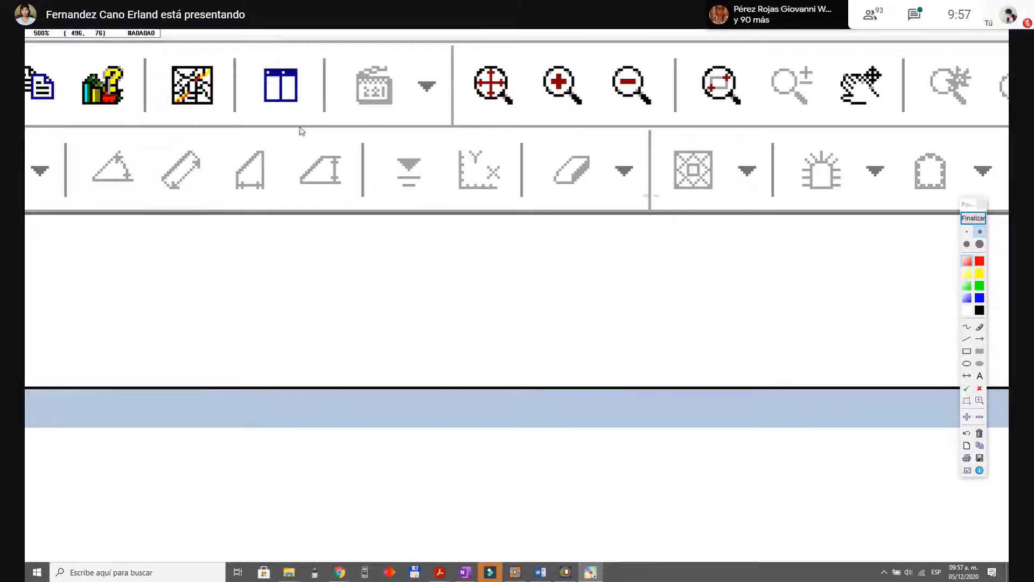
{"action": "left_click", "coordinate": [973, 217]}
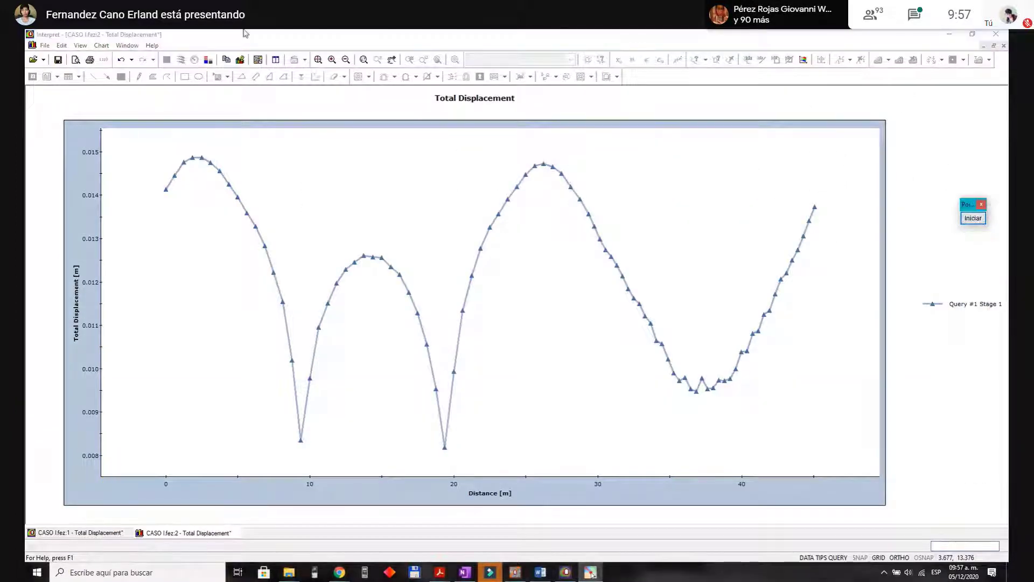
Step: Tile the displacement chart beside the contour view and locate the chart's first peak on the excavation boundary
{"action": "left_click", "coordinate": [275, 59]}
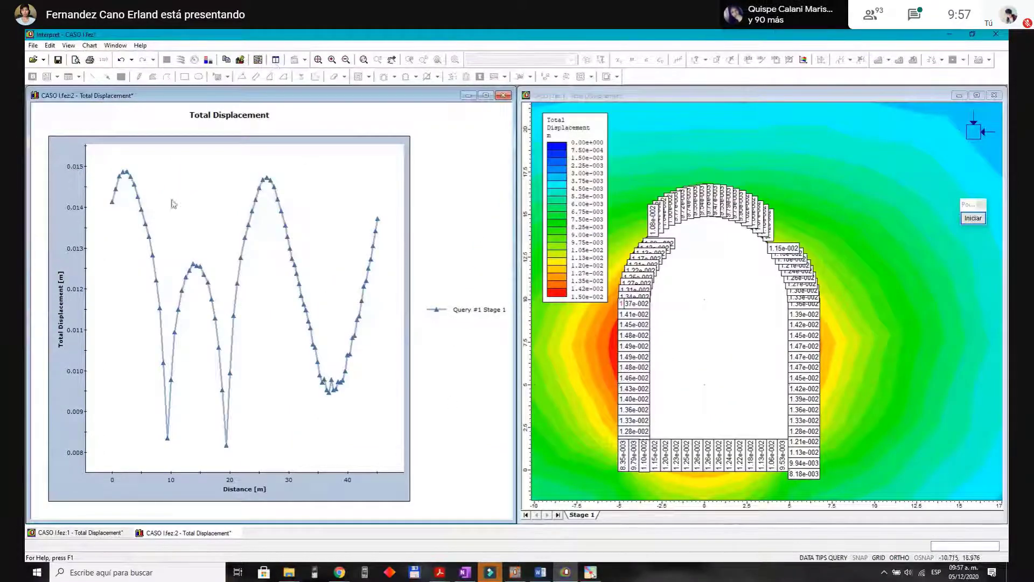
{"action": "scroll", "coordinate": [120, 173], "scroll_direction": "up", "scroll_amount": 2}
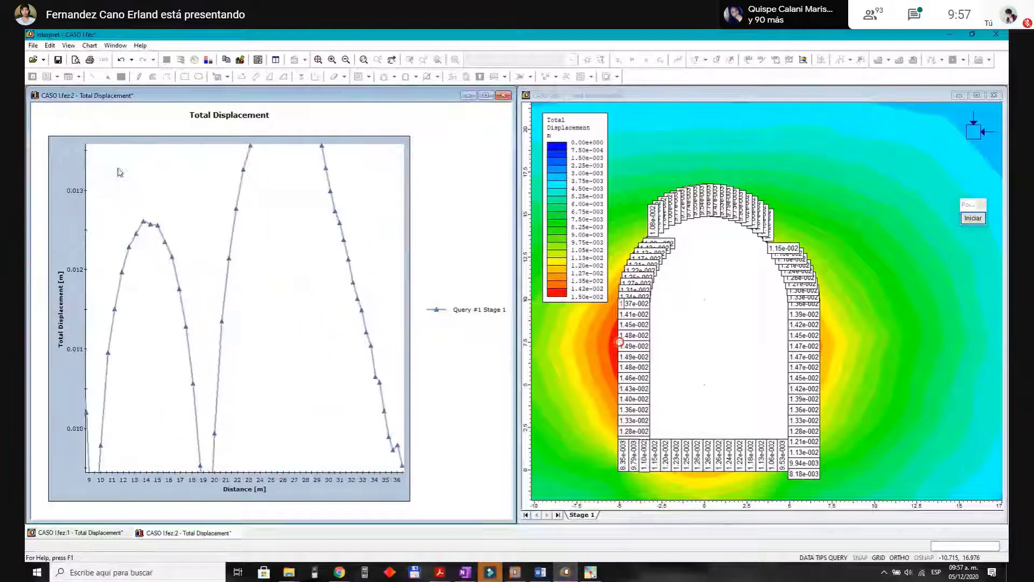
{"action": "scroll", "coordinate": [120, 173], "scroll_direction": "down", "scroll_amount": 4}
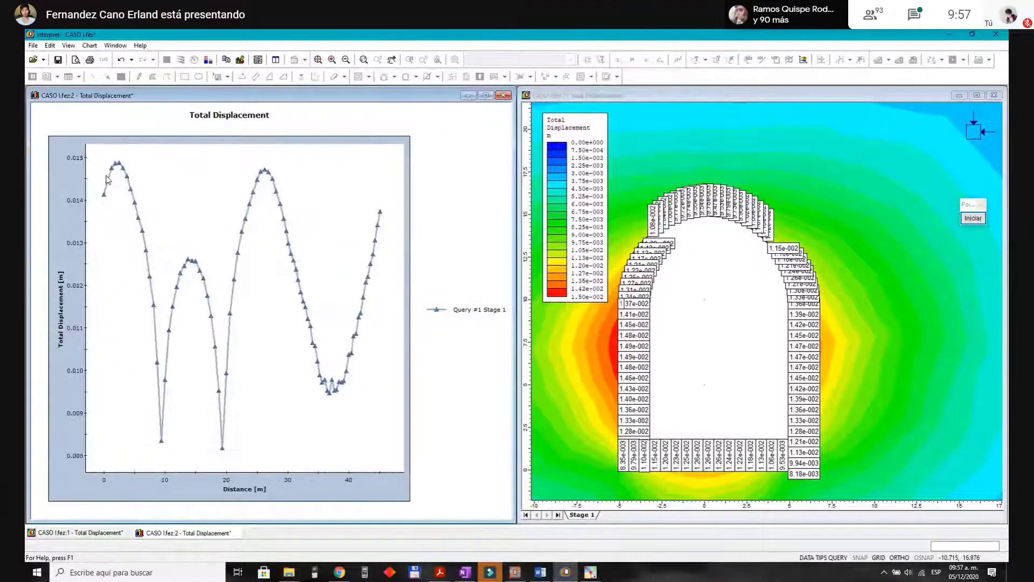
{"action": "scroll", "coordinate": [122, 176], "scroll_direction": "down", "scroll_amount": 3}
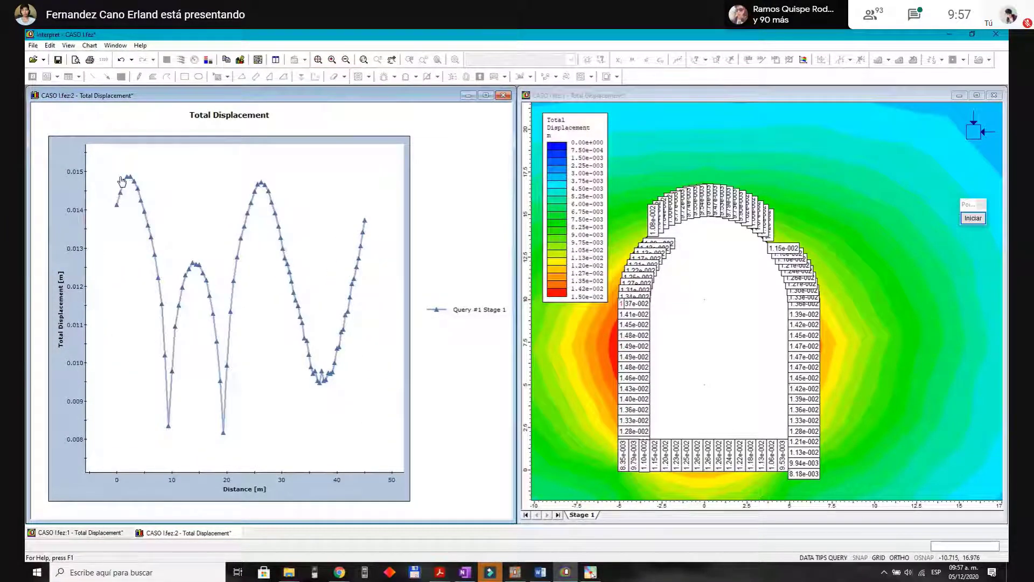
{"action": "mouse_move", "coordinate": [130, 179]}
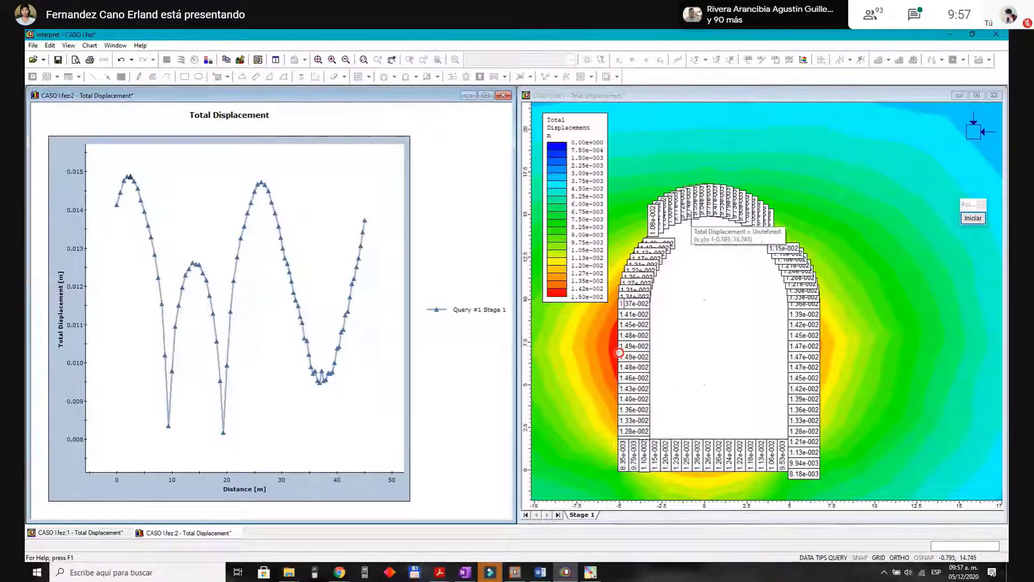
{"action": "right_click", "coordinate": [700, 232]}
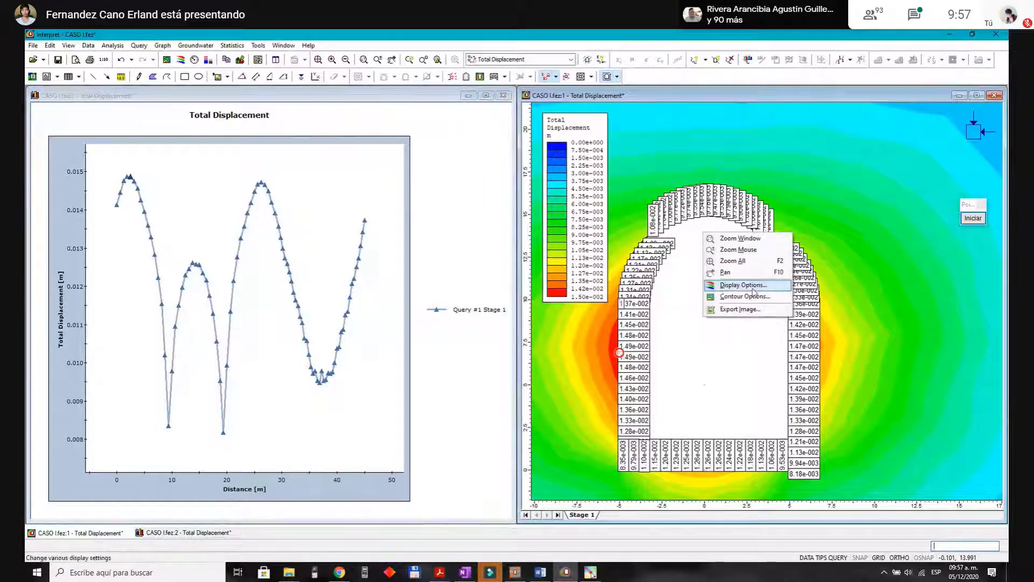
{"action": "left_click", "coordinate": [704, 227]}
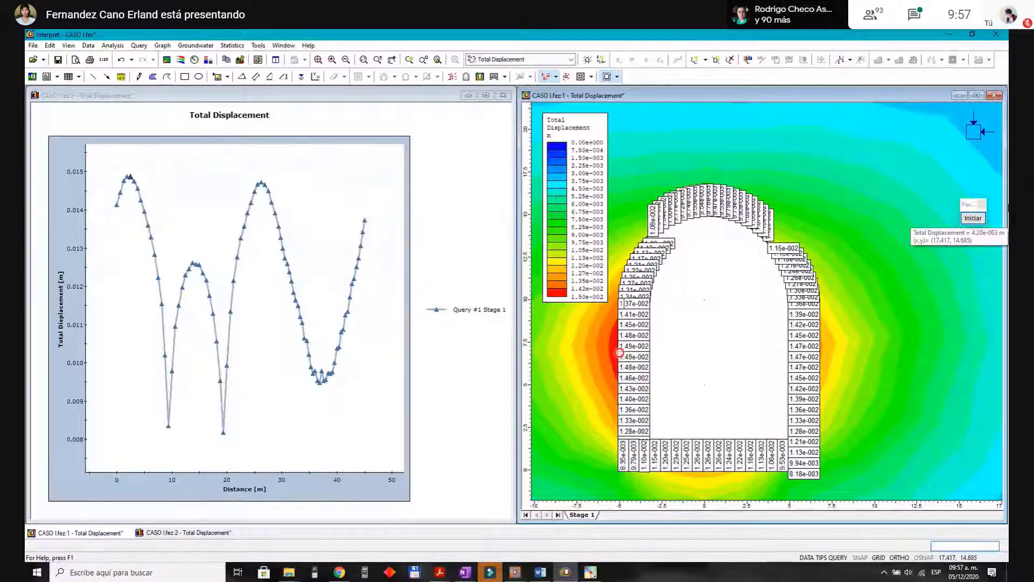
Step: Annotate in red the chart axis titles, the excavation outline, and the first peak with its matching wall point, and end the annotation
{"action": "left_click", "coordinate": [973, 218]}
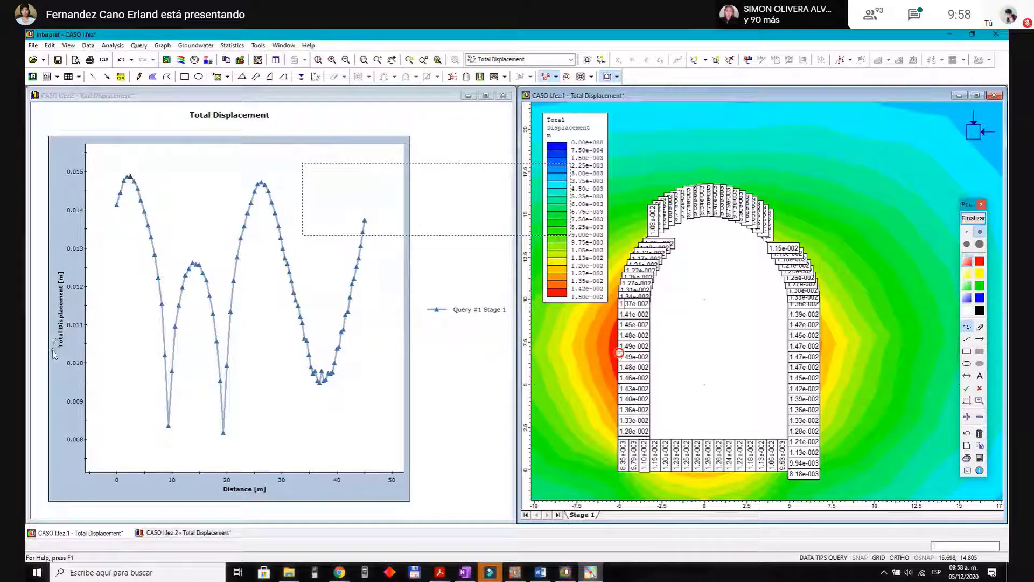
{"action": "left_click_drag", "start_coordinate": [52, 351], "coordinate": [71, 266]}
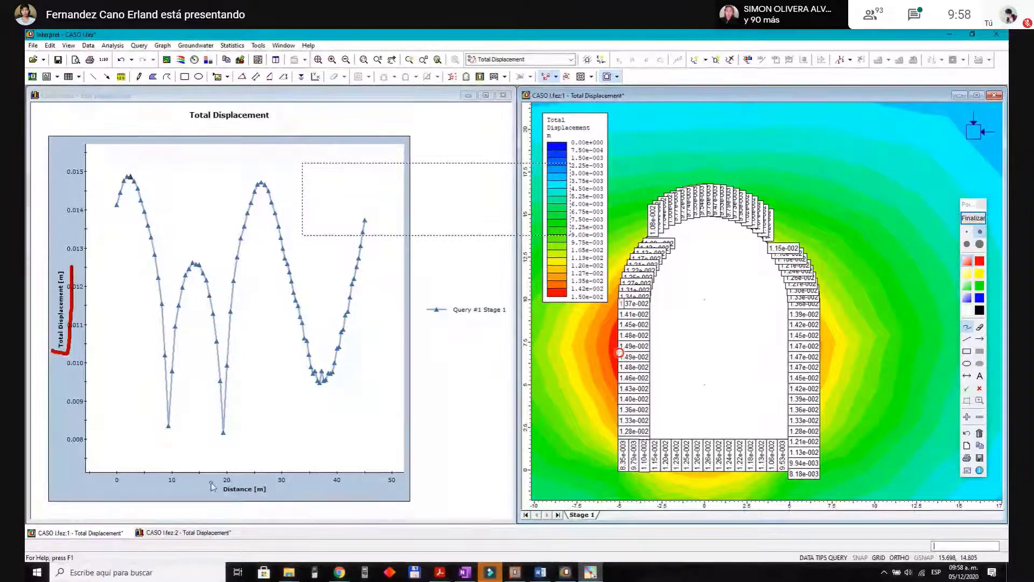
{"action": "left_click_drag", "start_coordinate": [211, 480], "coordinate": [273, 488]}
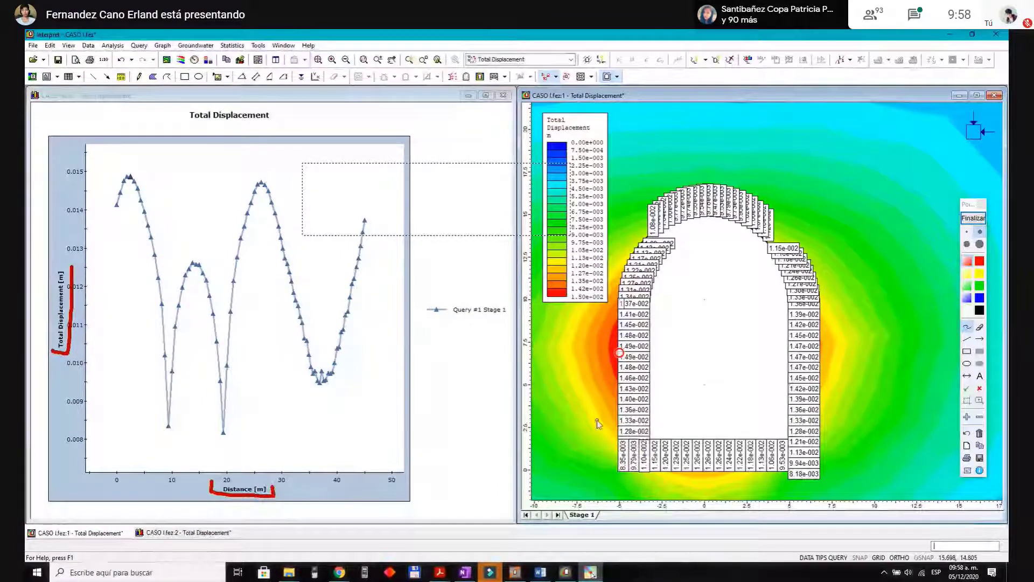
{"action": "mouse_move", "coordinate": [633, 440]}
{"action": "left_mouse_down"}
{"action": "mouse_move", "coordinate": [625, 297]}
{"action": "mouse_move", "coordinate": [637, 258]}
{"action": "left_mouse_up"}
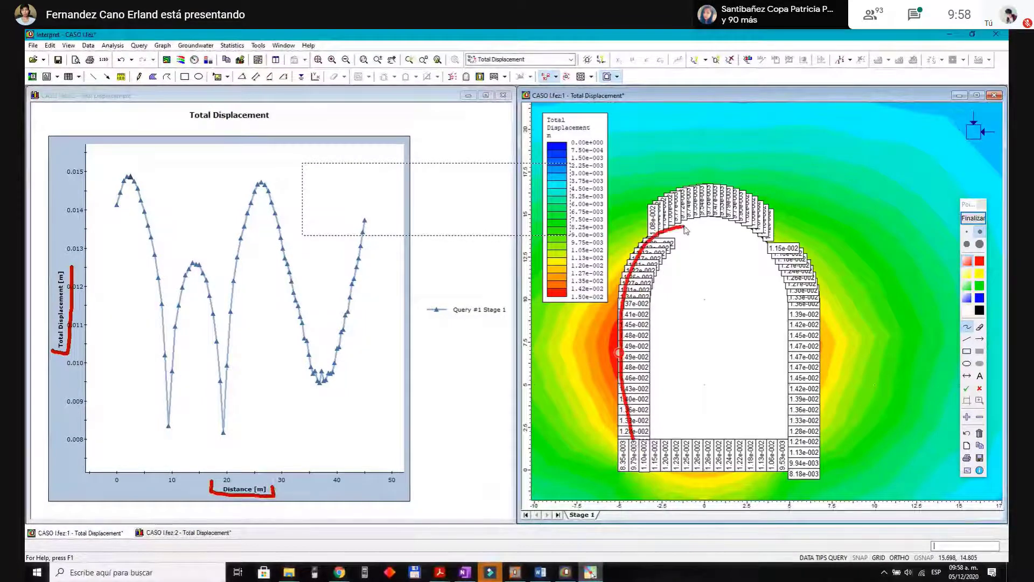
{"action": "mouse_move", "coordinate": [685, 229]}
{"action": "left_mouse_down"}
{"action": "mouse_move", "coordinate": [783, 263]}
{"action": "mouse_move", "coordinate": [800, 317]}
{"action": "mouse_move", "coordinate": [801, 431]}
{"action": "mouse_move", "coordinate": [641, 445]}
{"action": "left_mouse_up"}
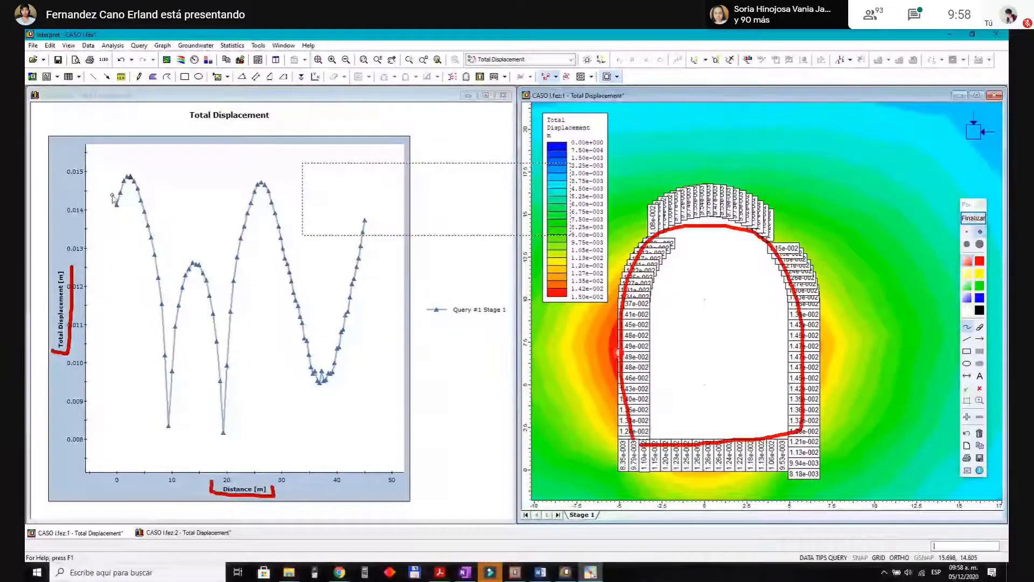
{"action": "left_click", "coordinate": [130, 177]}
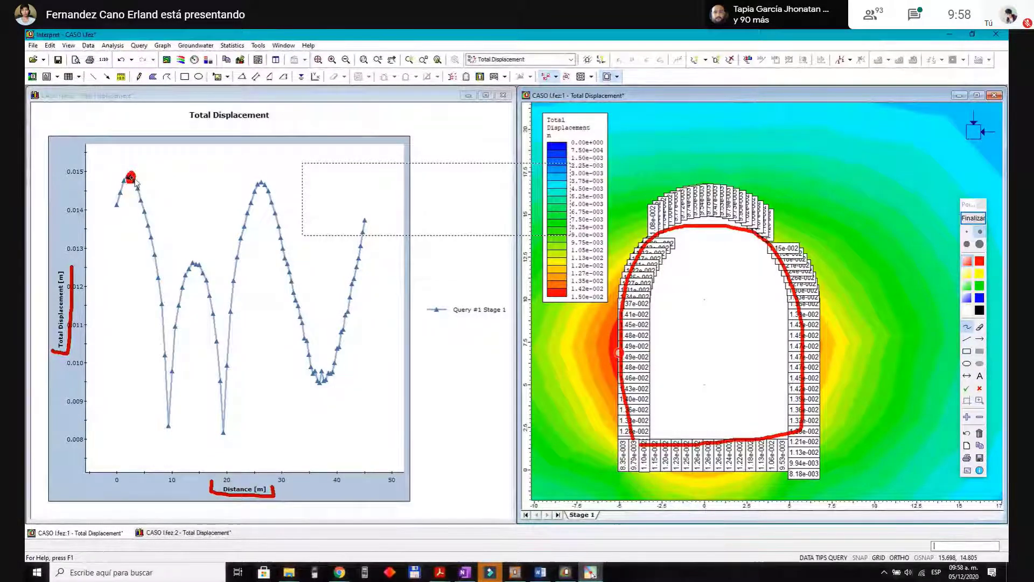
{"action": "left_click_drag", "start_coordinate": [596, 352], "coordinate": [613, 353]}
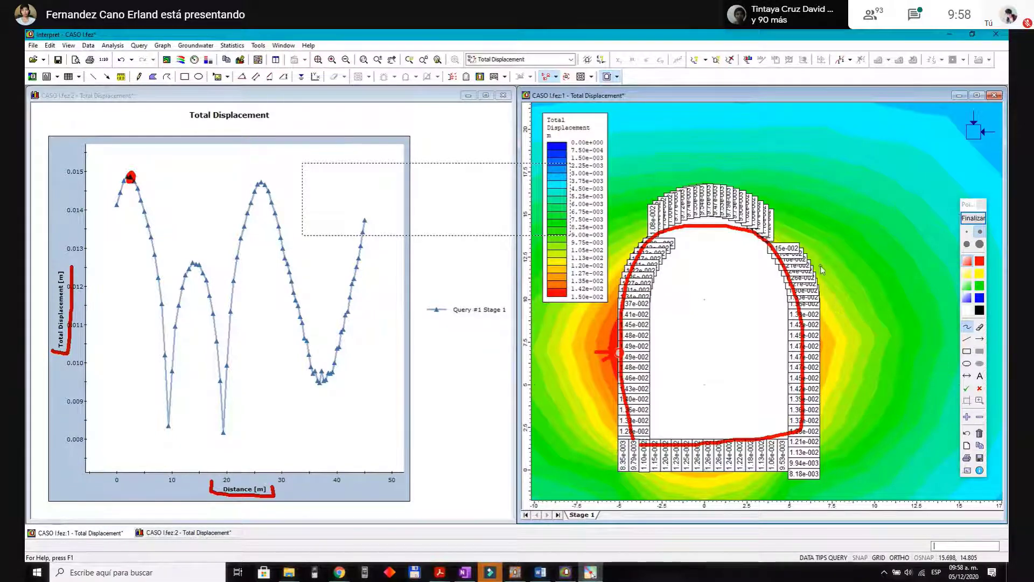
{"action": "left_click", "coordinate": [973, 218]}
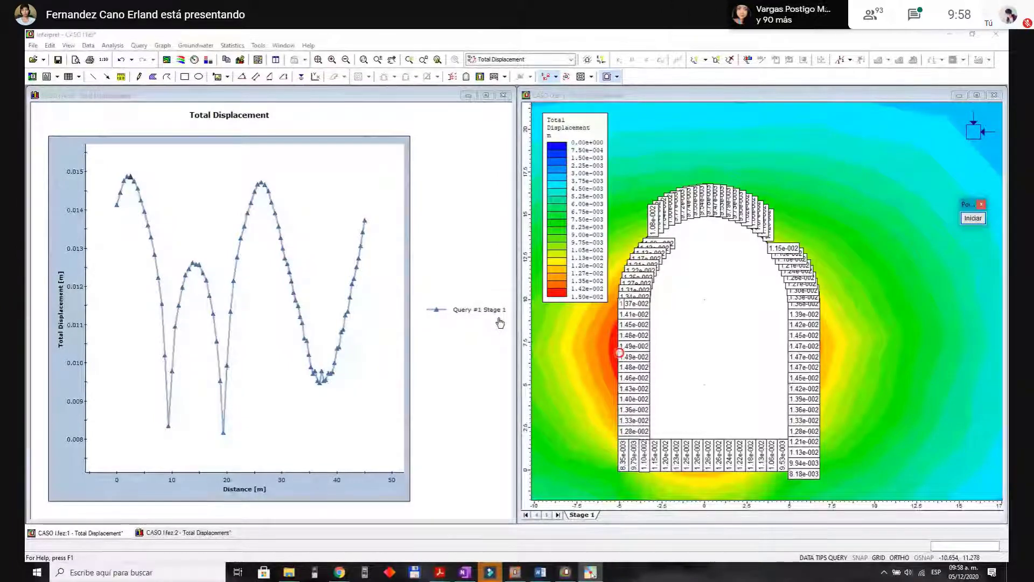
Step: Close the displacement chart and maximize the contour view with its boundary query removed
{"action": "left_click", "coordinate": [503, 94]}
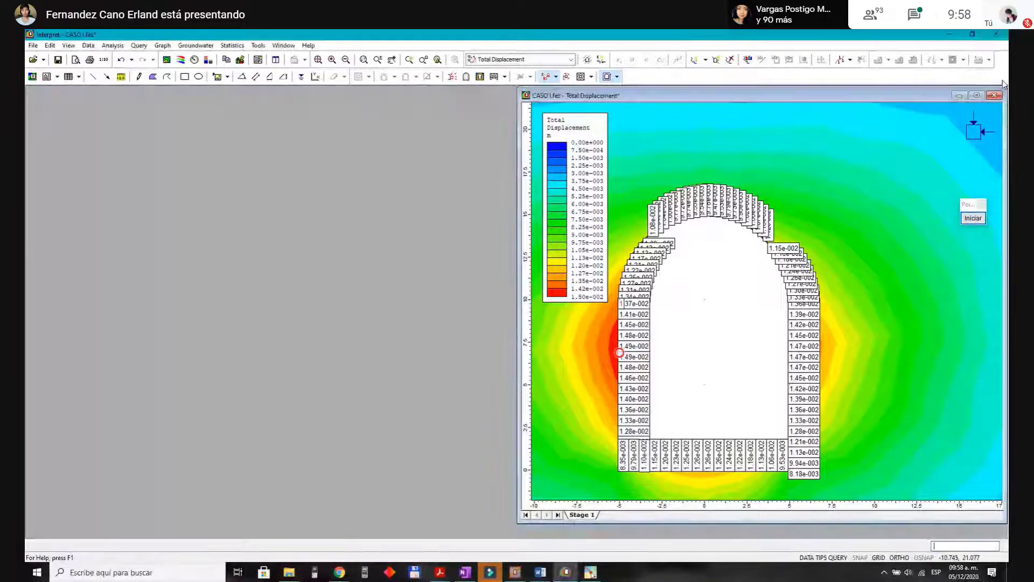
{"action": "left_click", "coordinate": [977, 95]}
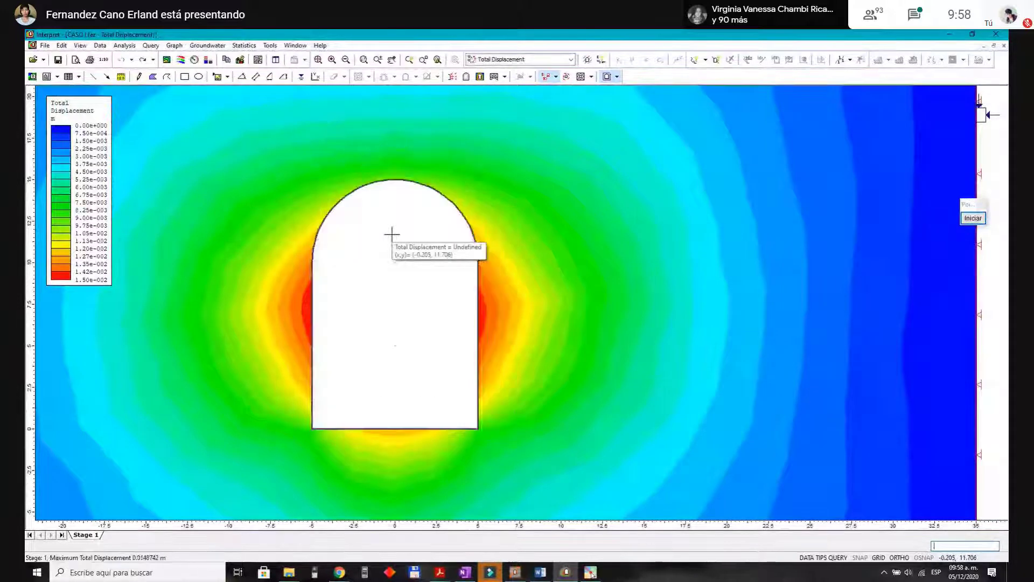
Step: Add a Total Displacement query to the excavation boundary, using the On the Boundary location, and examine the values along the walls
{"action": "scroll", "coordinate": [473, 314], "scroll_direction": "up", "scroll_amount": 2}
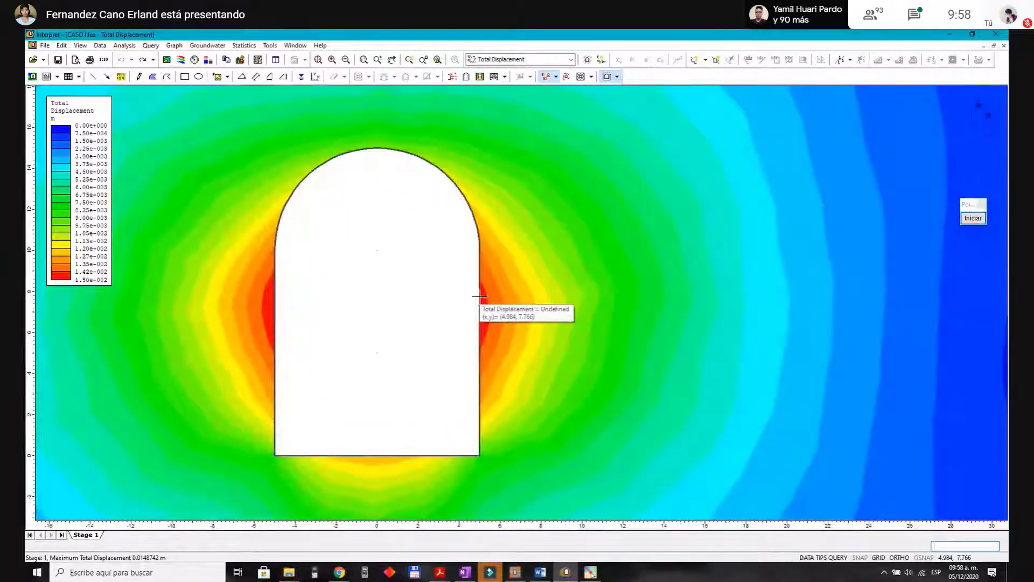
{"action": "right_click", "coordinate": [479, 296]}
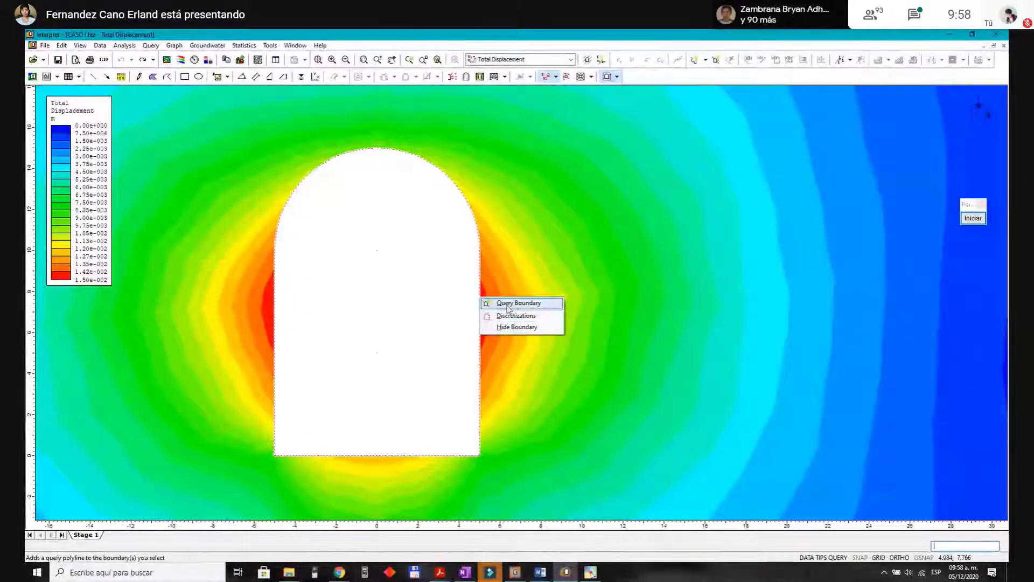
{"action": "left_click", "coordinate": [540, 305]}
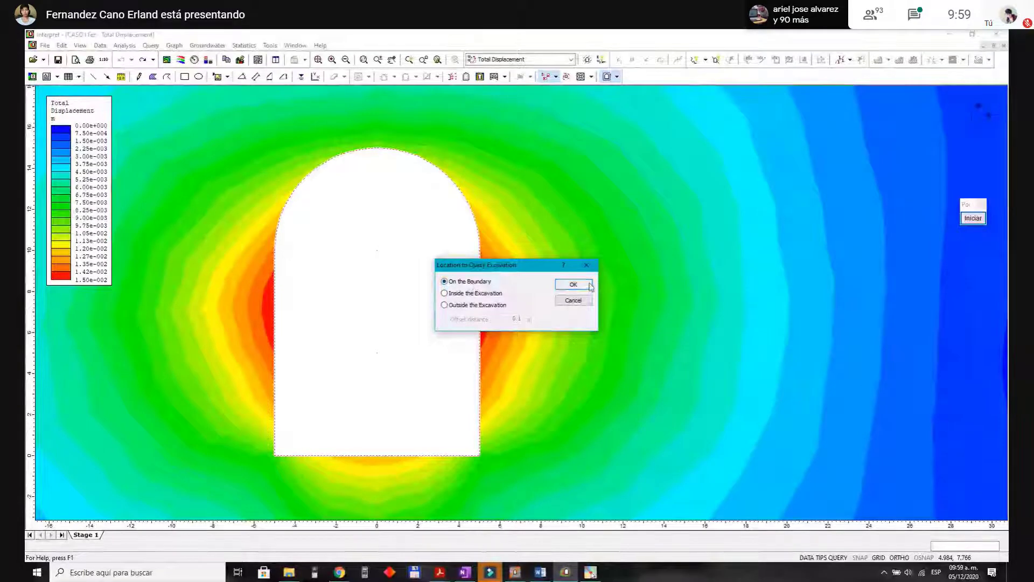
{"action": "left_click", "coordinate": [573, 284]}
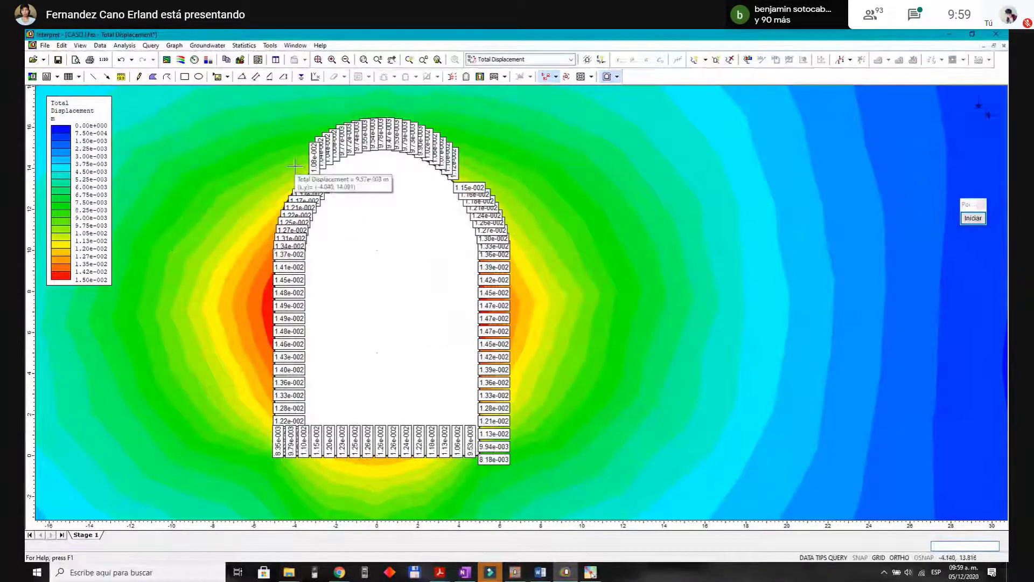
{"action": "scroll", "coordinate": [299, 168], "scroll_direction": "up", "scroll_amount": 3}
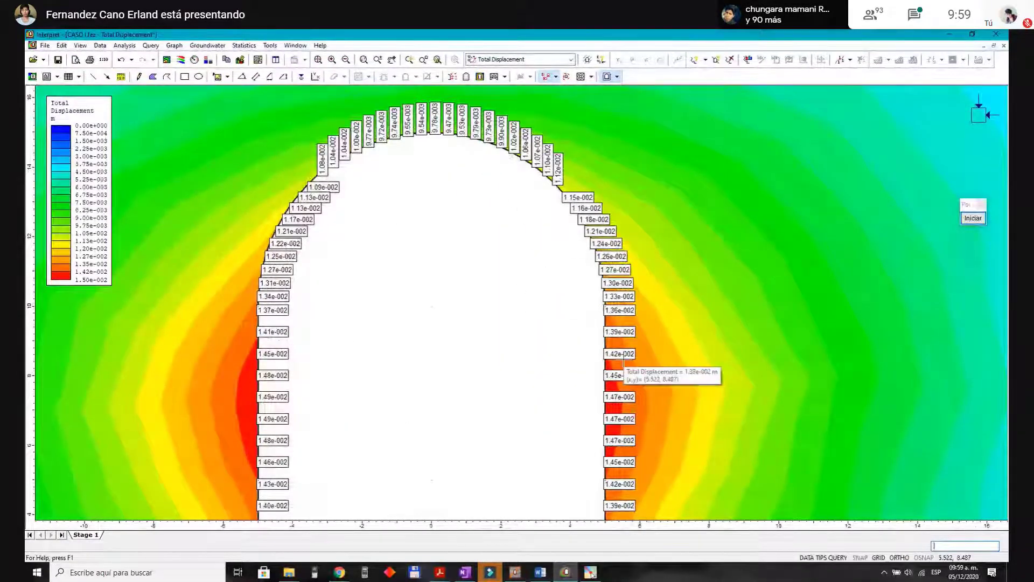
{"action": "scroll", "coordinate": [606, 339], "scroll_direction": "up", "scroll_amount": 2}
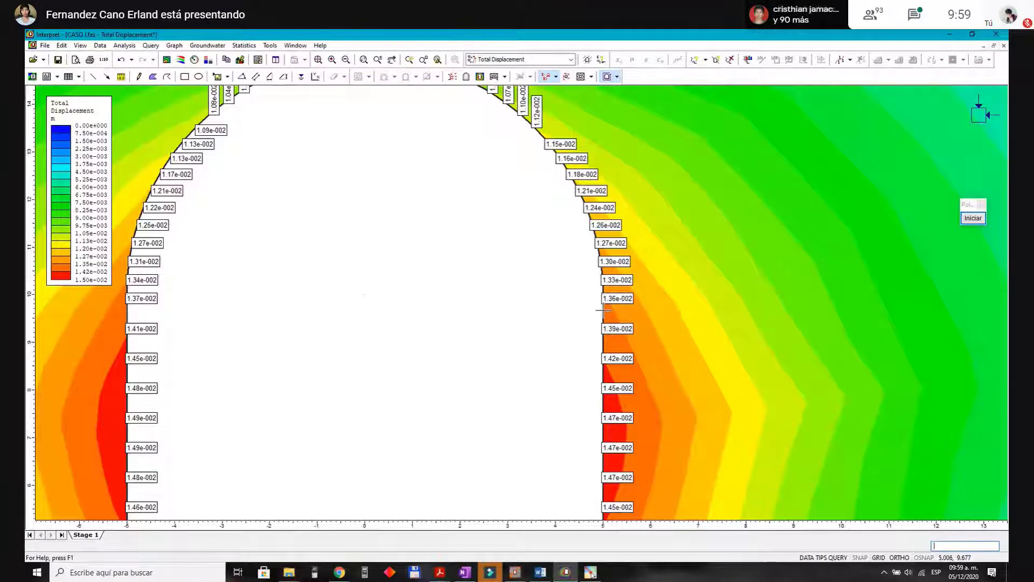
Step: Graph the boundary query data against distance along query for Stage 1, and tile the chart beside the contour view
{"action": "right_click", "coordinate": [603, 311]}
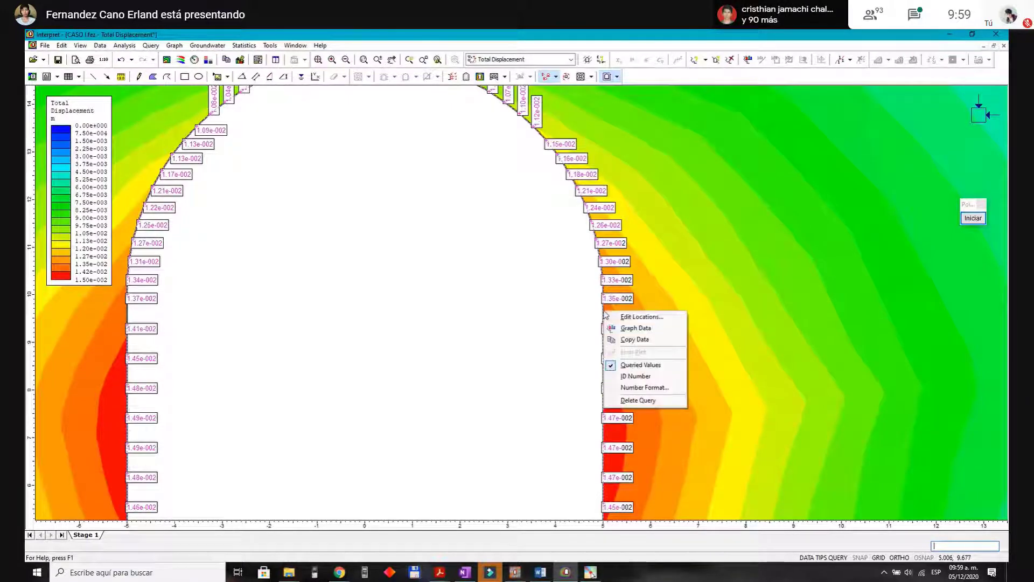
{"action": "left_click", "coordinate": [661, 330]}
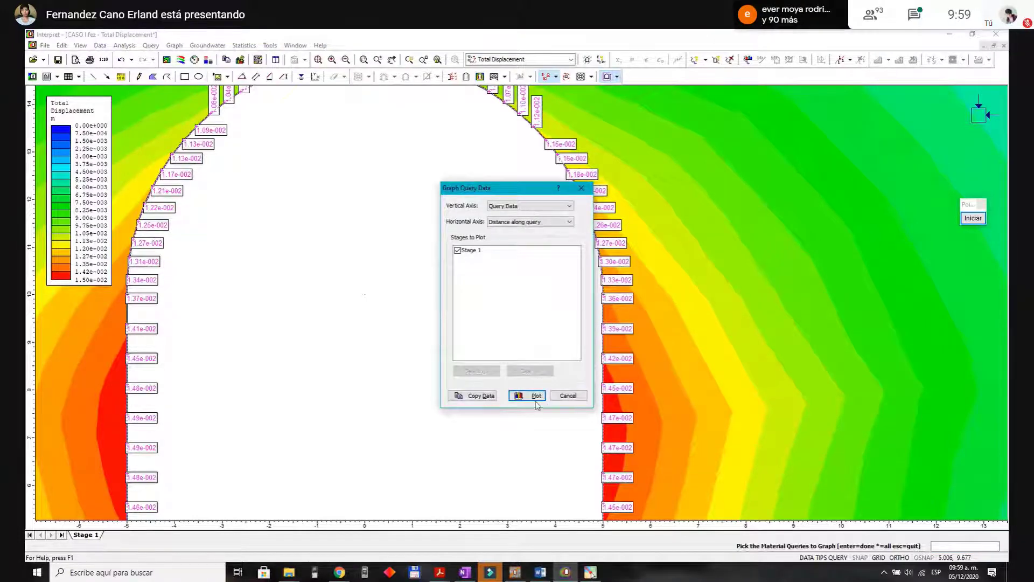
{"action": "left_click", "coordinate": [536, 400]}
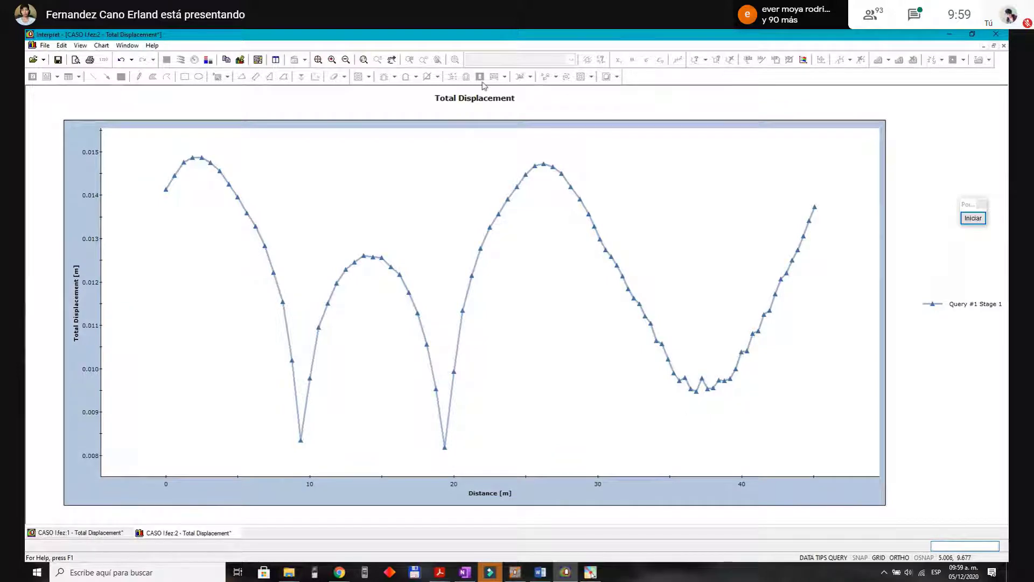
{"action": "left_click", "coordinate": [275, 60]}
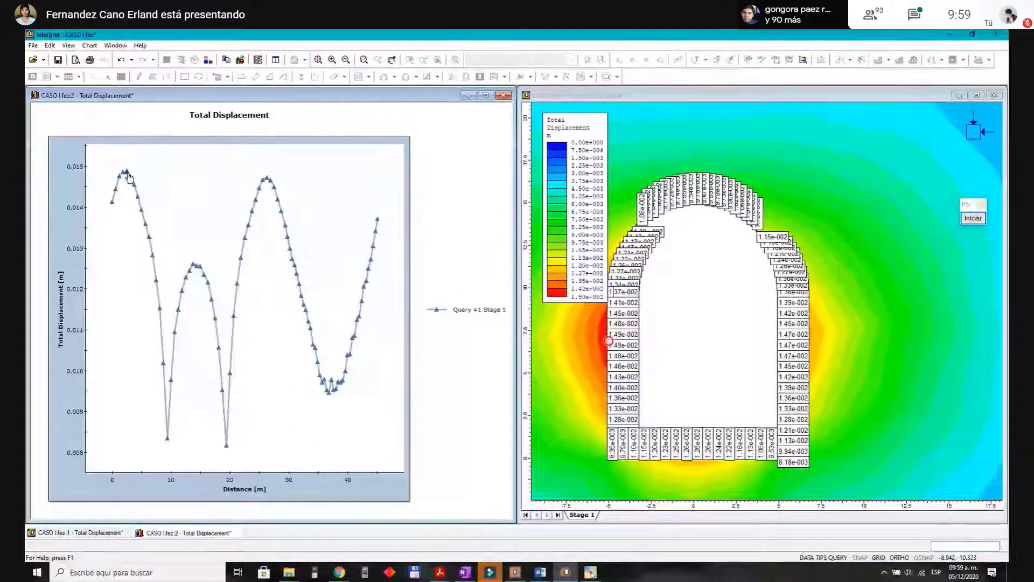
Step: Locate the chart's second peak and lowest point on the excavation boundary, and examine the displacement values around the matching floor corner
{"action": "mouse_move", "coordinate": [94, 222]}
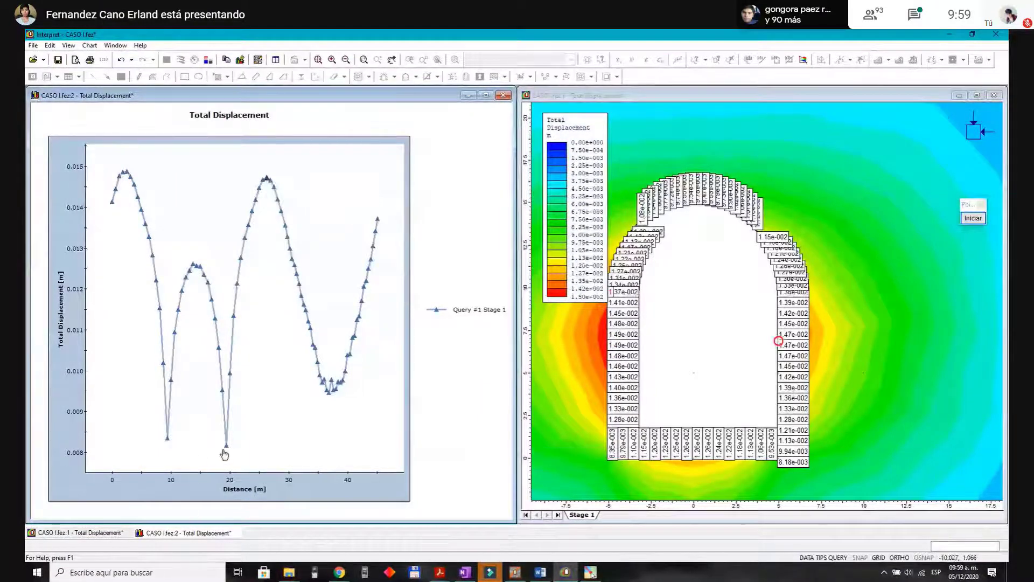
{"action": "mouse_move", "coordinate": [227, 452]}
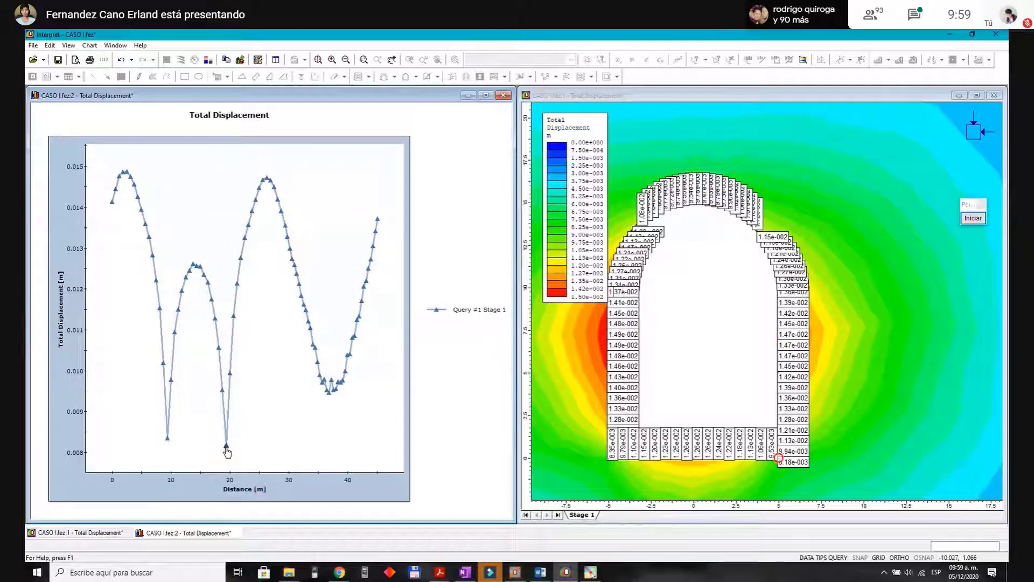
{"action": "mouse_move", "coordinate": [778, 457]}
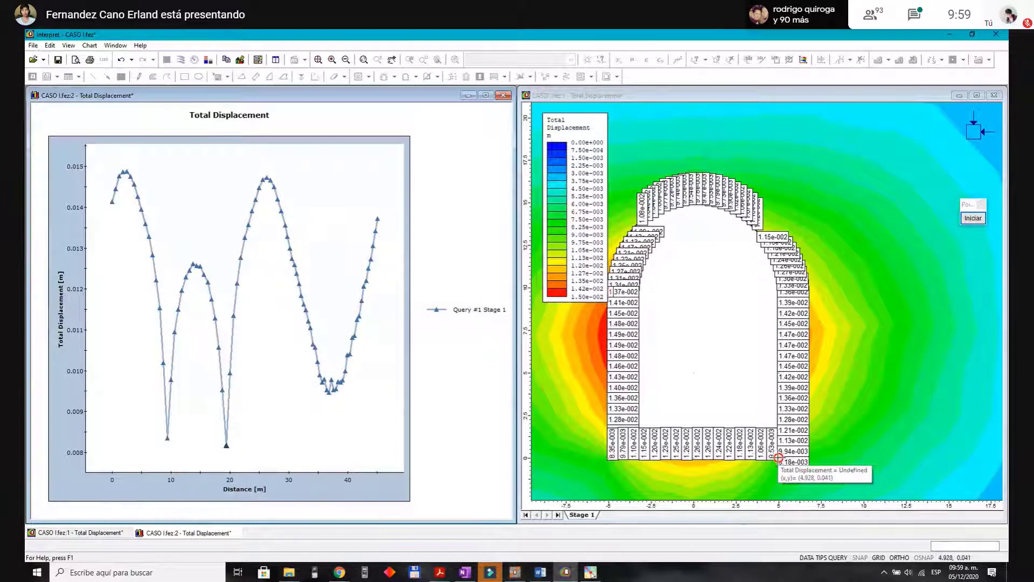
{"action": "scroll", "coordinate": [778, 458], "scroll_direction": "up", "scroll_amount": 1}
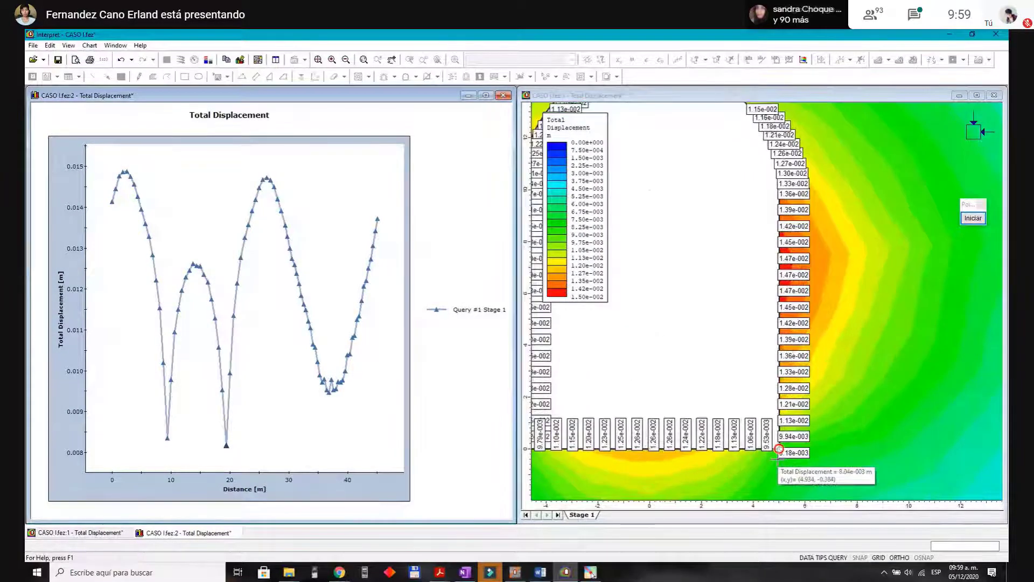
{"action": "scroll", "coordinate": [779, 457], "scroll_direction": "up", "scroll_amount": 1}
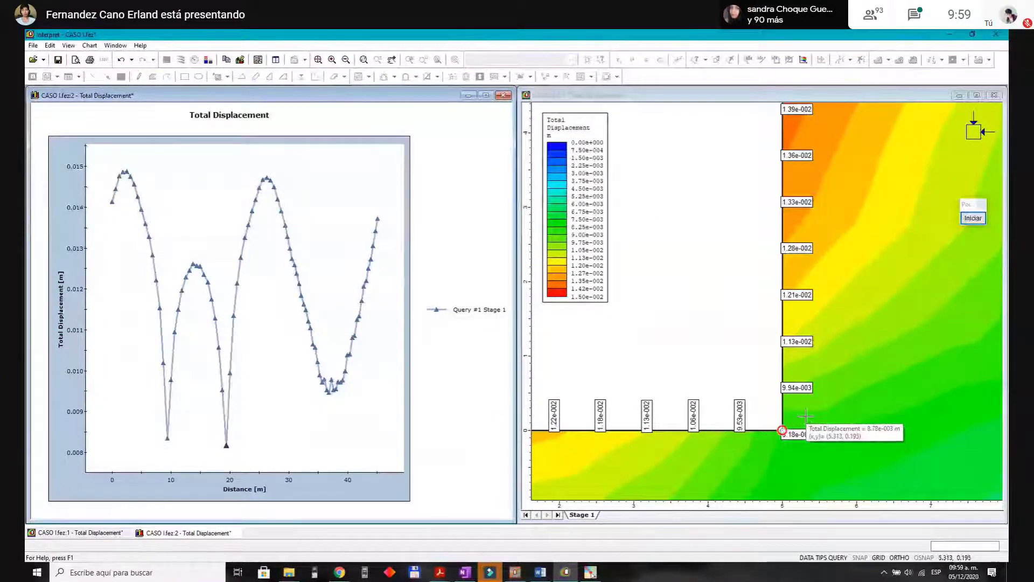
{"action": "scroll", "coordinate": [805, 416], "scroll_direction": "down", "scroll_amount": 1}
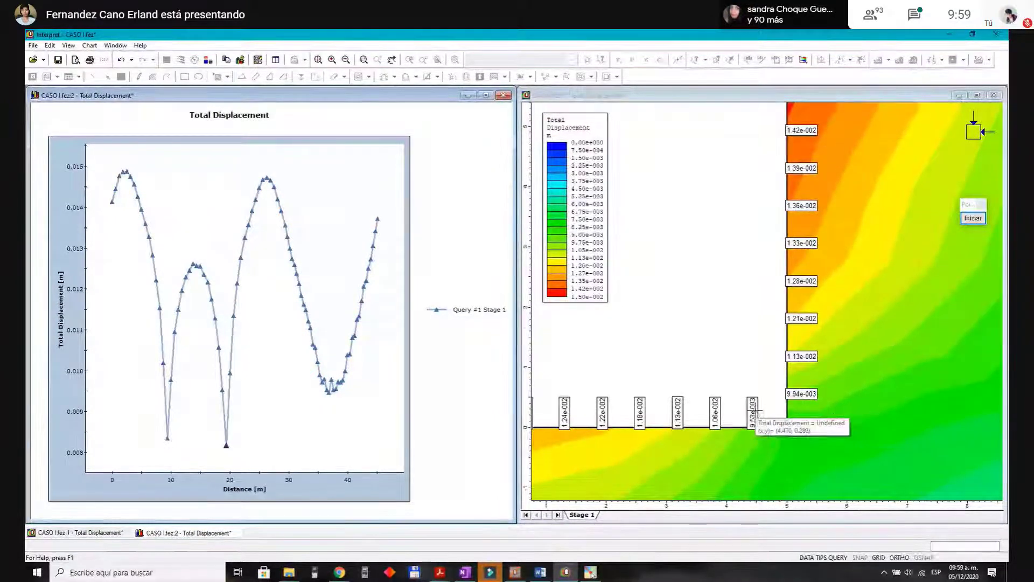
{"action": "scroll", "coordinate": [758, 413], "scroll_direction": "down", "scroll_amount": 1}
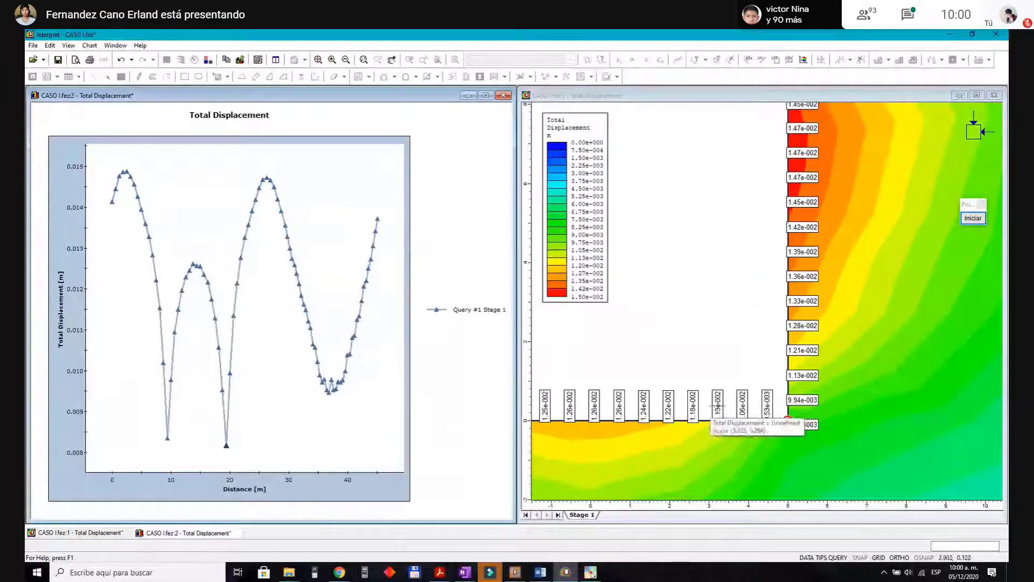
{"action": "scroll", "coordinate": [819, 415], "scroll_direction": "down", "scroll_amount": 1}
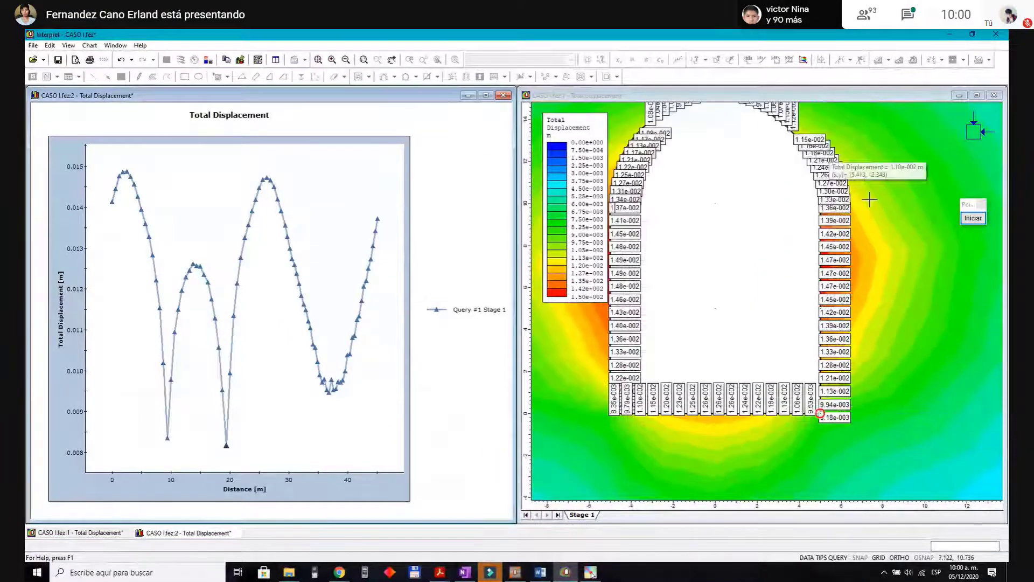
{"action": "scroll", "coordinate": [657, 409], "scroll_direction": "down", "scroll_amount": 1}
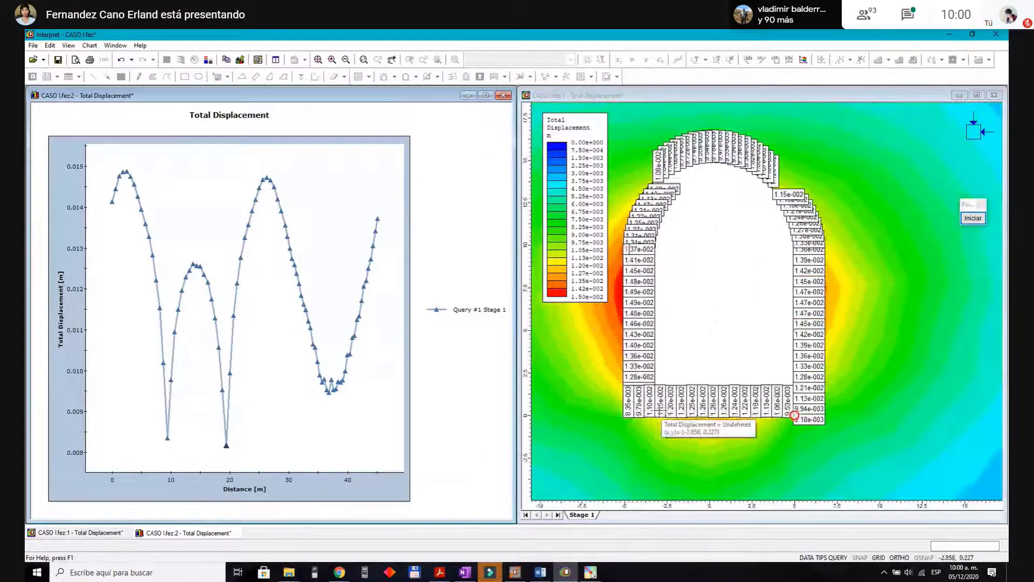
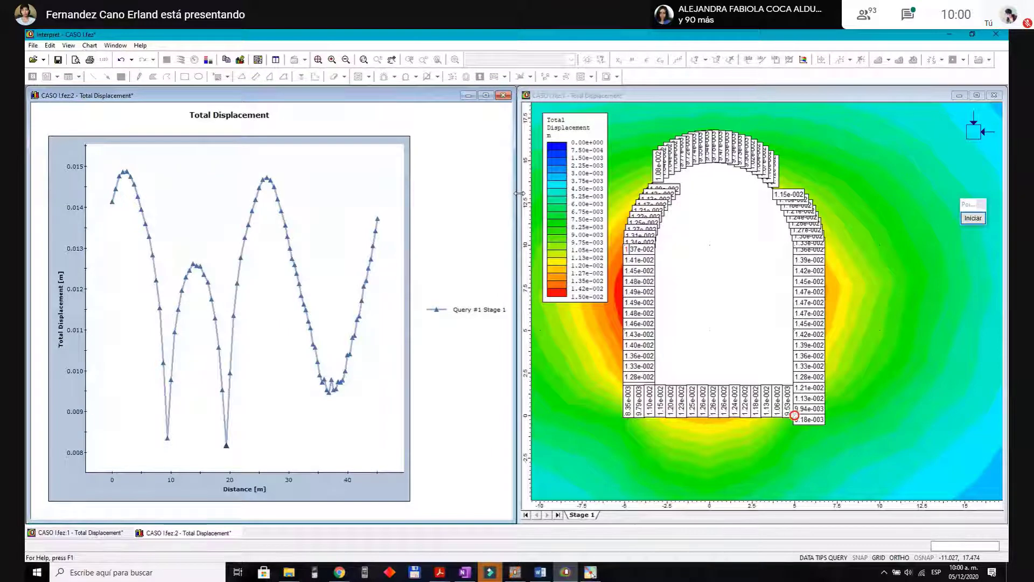
Step: Close the displacement chart and maximize the contour view to show the whole model
{"action": "left_click", "coordinate": [504, 97]}
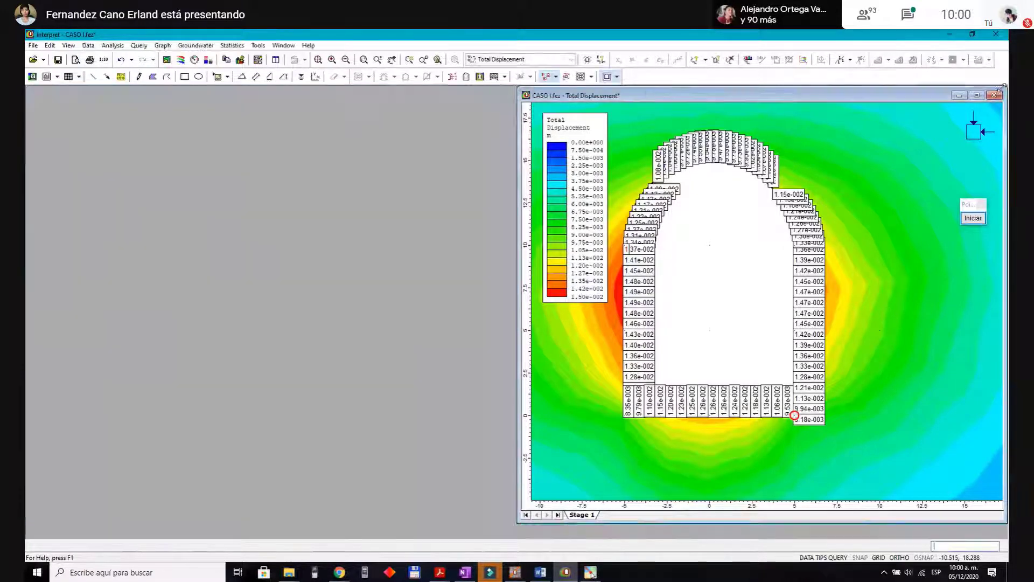
{"action": "left_click", "coordinate": [978, 95]}
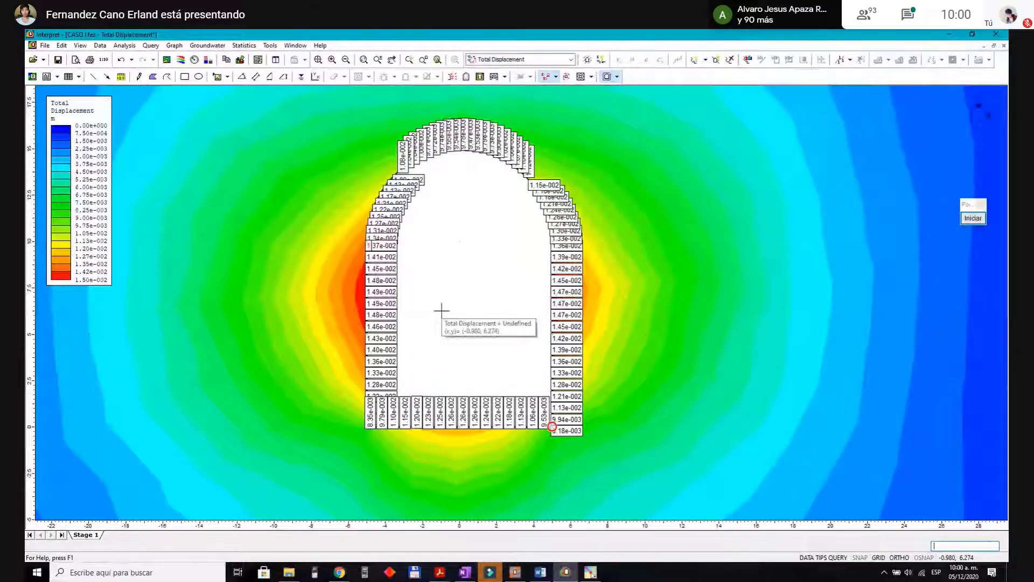
{"action": "scroll", "coordinate": [441, 310], "scroll_direction": "down", "scroll_amount": 8}
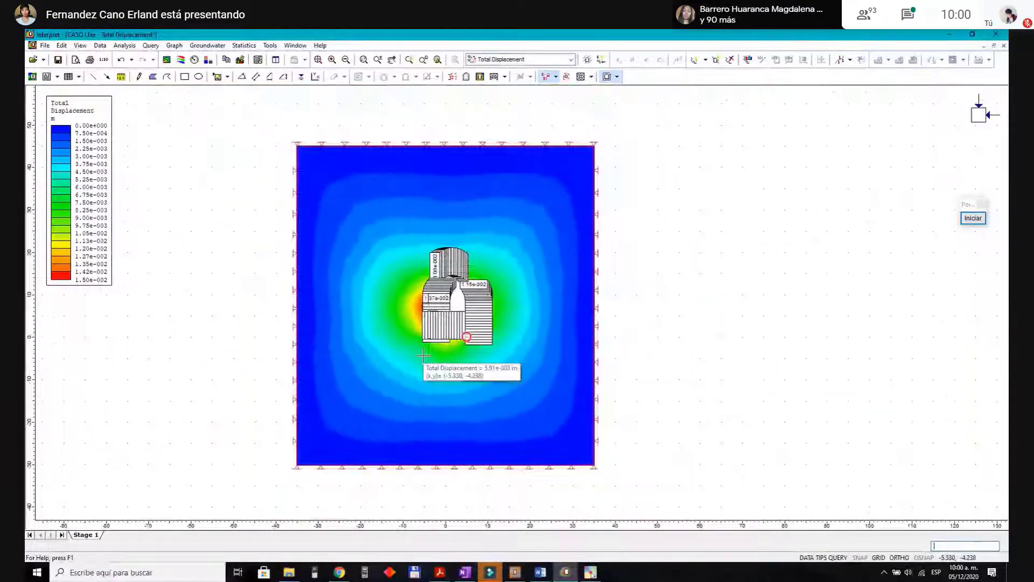
{"action": "scroll", "coordinate": [423, 356], "scroll_direction": "up", "scroll_amount": 2}
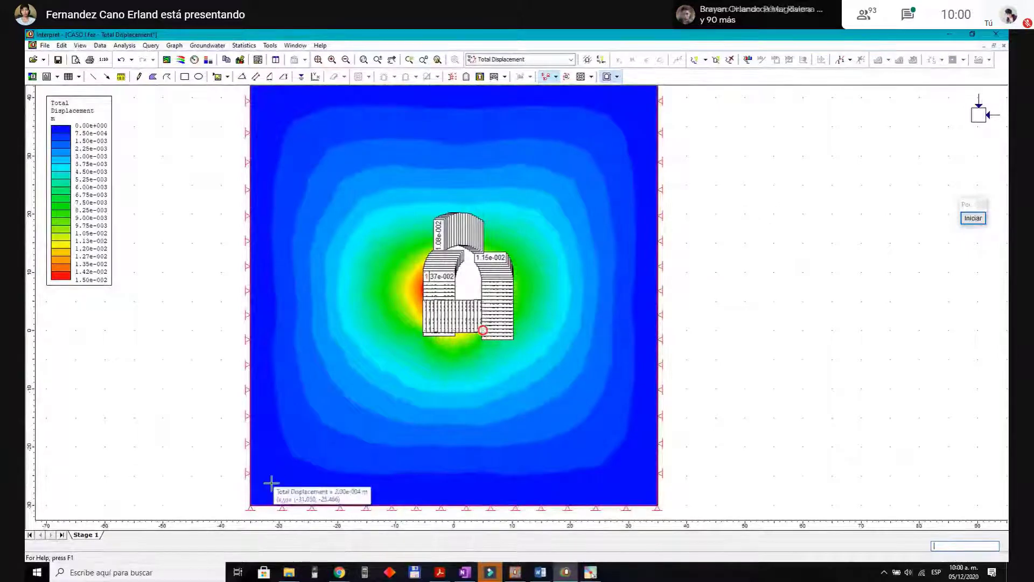
Step: Reselect Total Displacement as the plotted result and capture the screen area showing the Stage 1 maximum total displacement
{"action": "left_click", "coordinate": [571, 60]}
{"action": "left_click", "coordinate": [503, 177]}
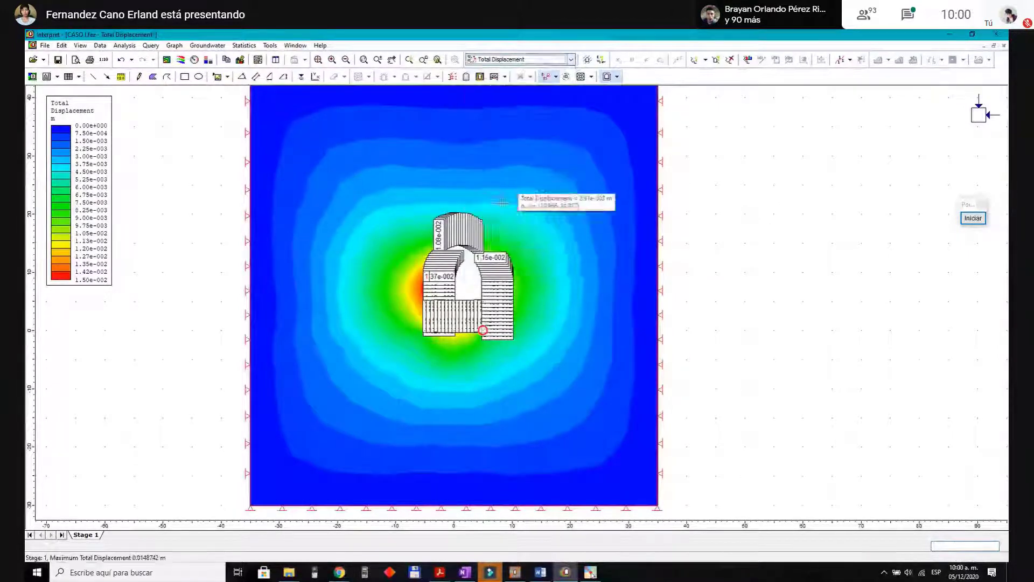
{"action": "left_click", "coordinate": [973, 217]}
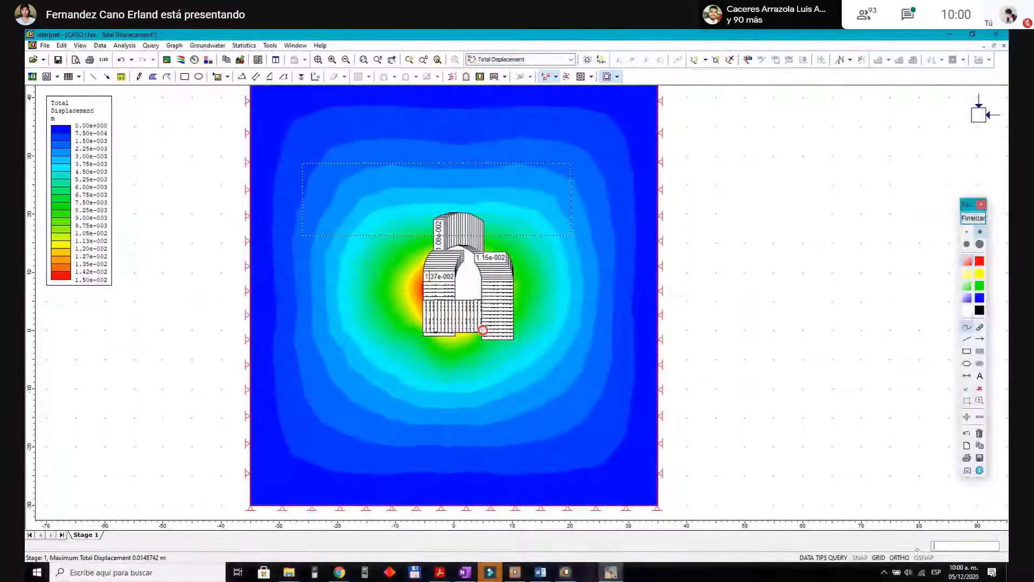
{"action": "left_click", "coordinate": [967, 400]}
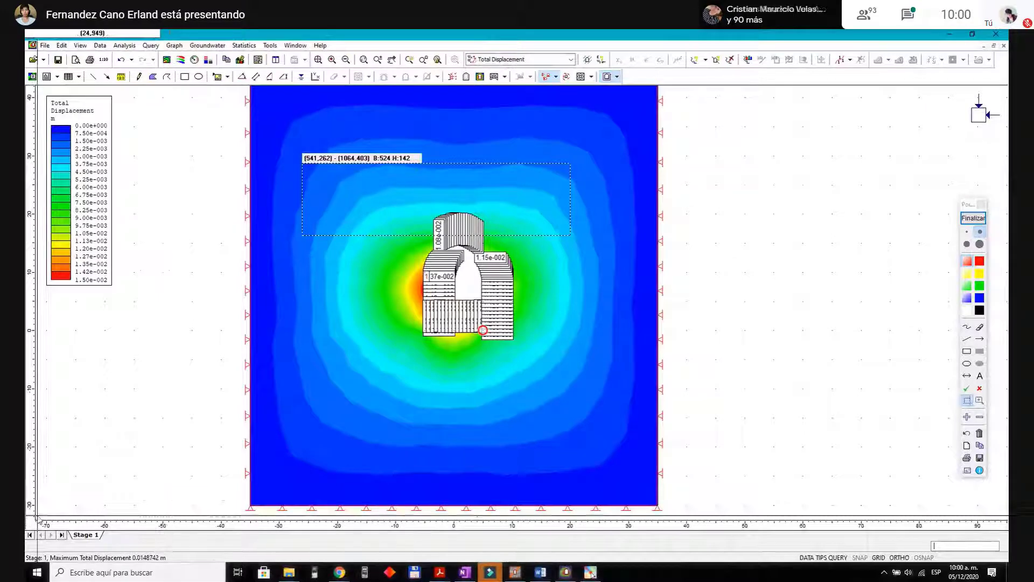
{"action": "mouse_move", "coordinate": [26, 514]}
{"action": "left_mouse_down"}
{"action": "mouse_move", "coordinate": [189, 568]}
{"action": "mouse_move", "coordinate": [170, 567]}
{"action": "left_mouse_up"}
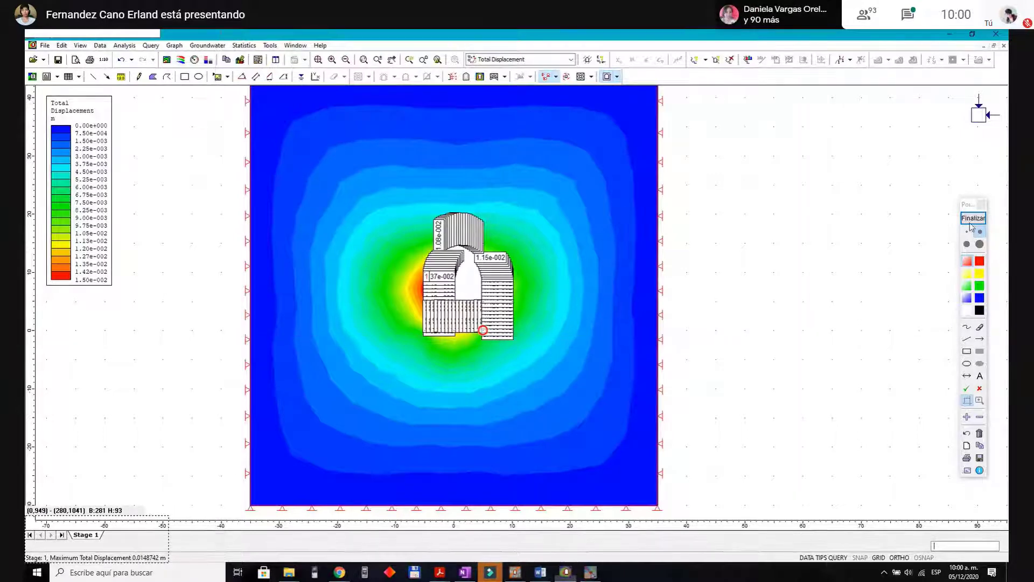
Step: Switch to OneNote, paste the captured maximum displacement image below the Field Stress Properties notes, and move it beneath the unit weight calculation
{"action": "left_click", "coordinate": [465, 572]}
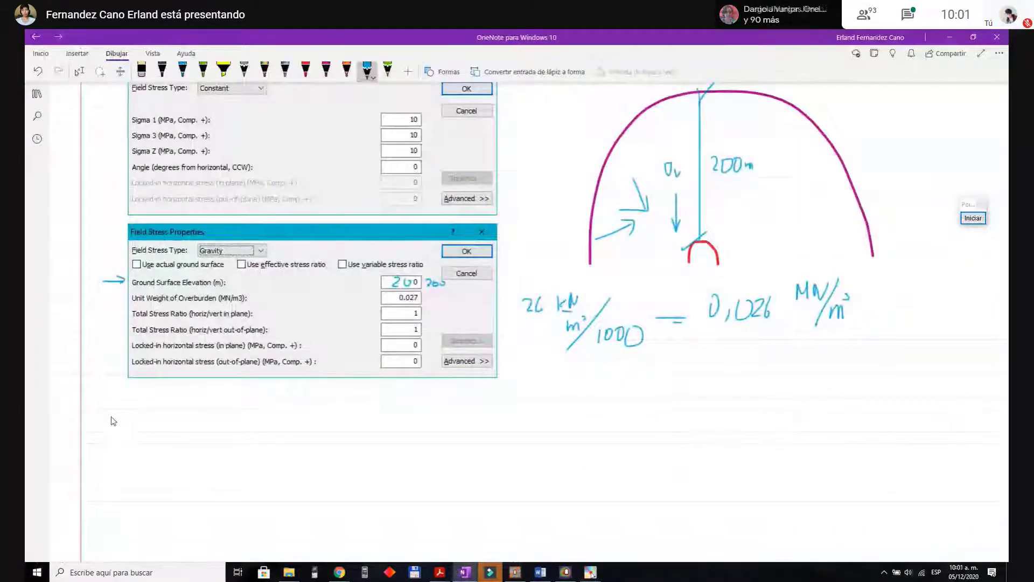
{"action": "key", "text": "ctrl+v"}
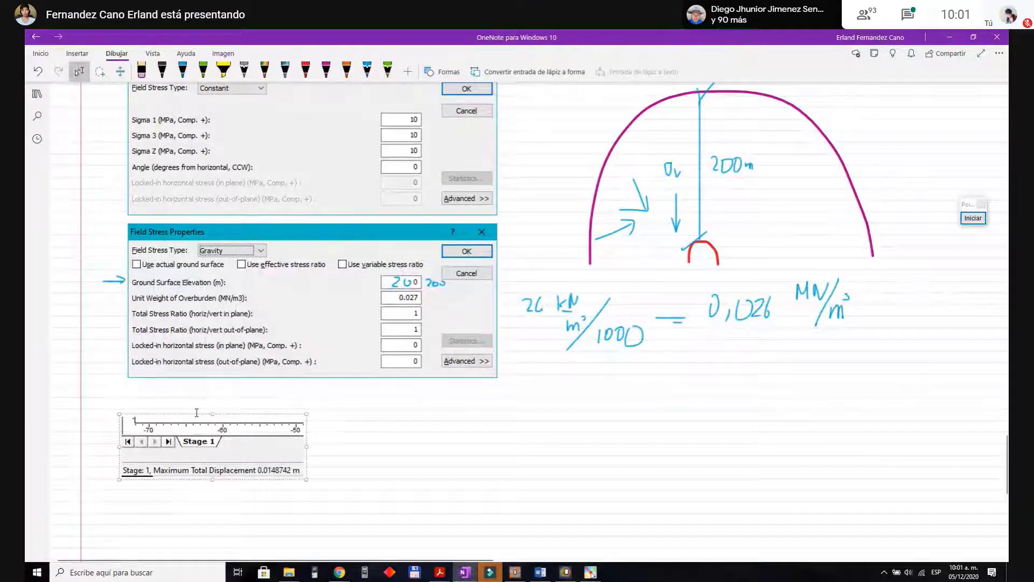
{"action": "left_click_drag", "start_coordinate": [188, 421], "coordinate": [519, 425]}
Step: Add the text note "PRIMER CASO: 14.87 [cm]" beside the pasted maximum displacement image
{"action": "left_click", "coordinate": [192, 429]}
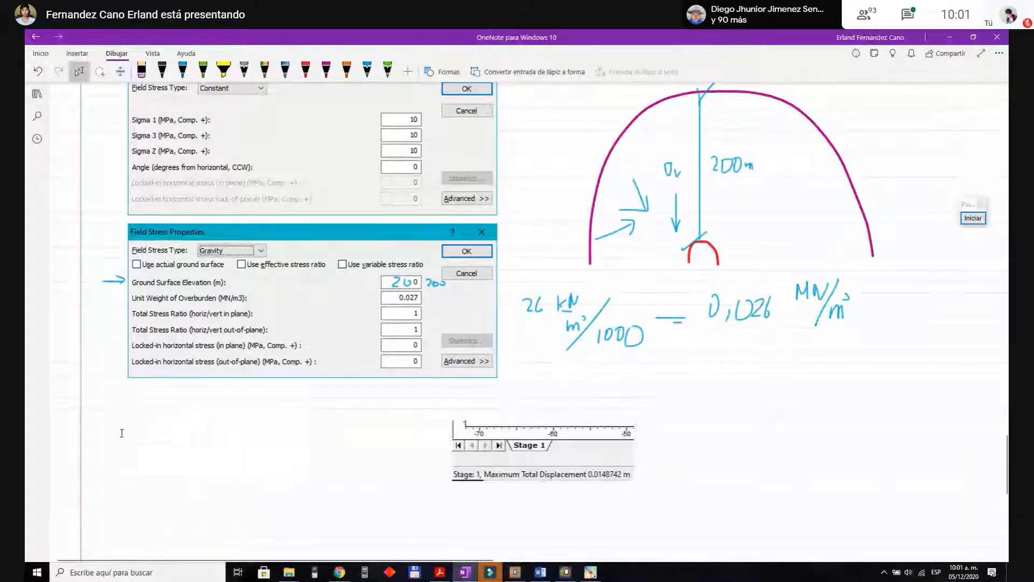
{"action": "type", "text": "PR"}
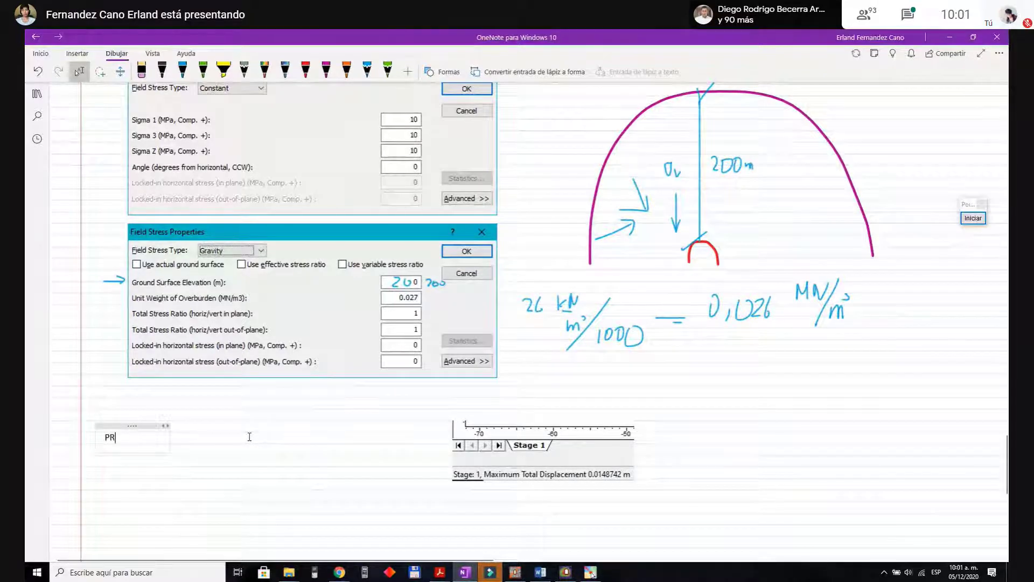
{"action": "type", "text": "IMER CASO"}
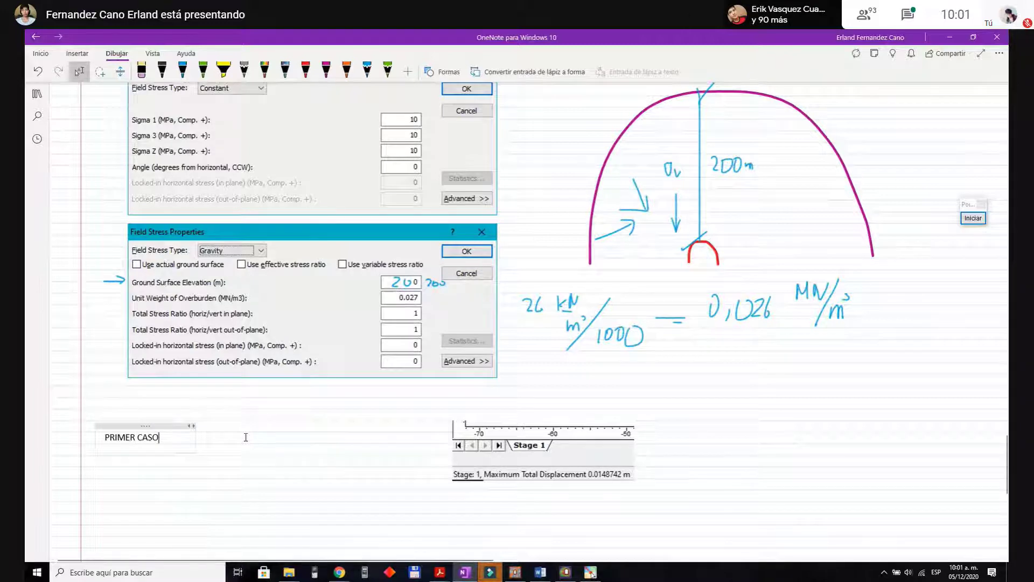
{"action": "type", "text": ": 14."}
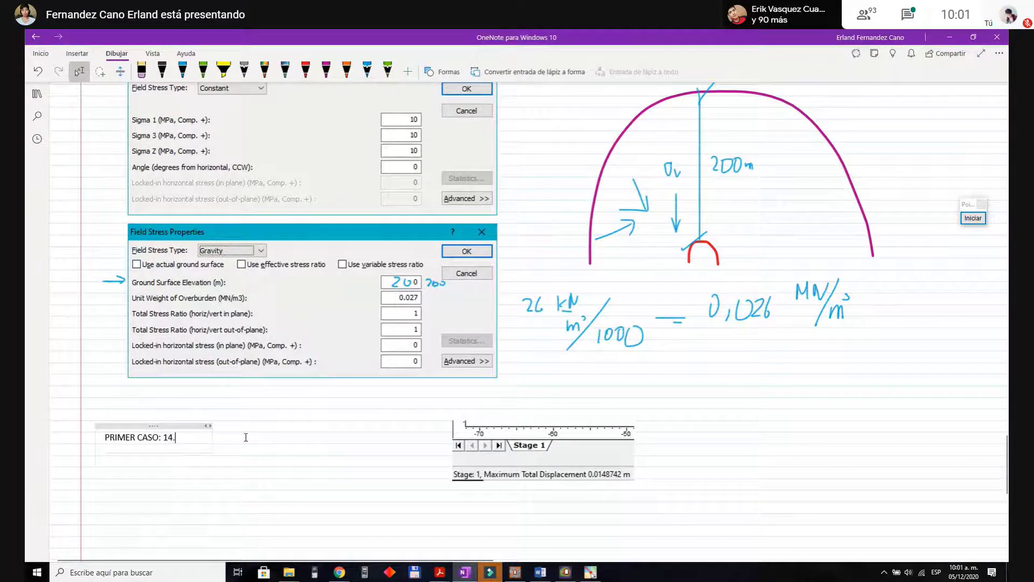
{"action": "type", "text": "87"}
{"action": "key", "text": "BackSpace"}
{"action": "type", "text": "87"}
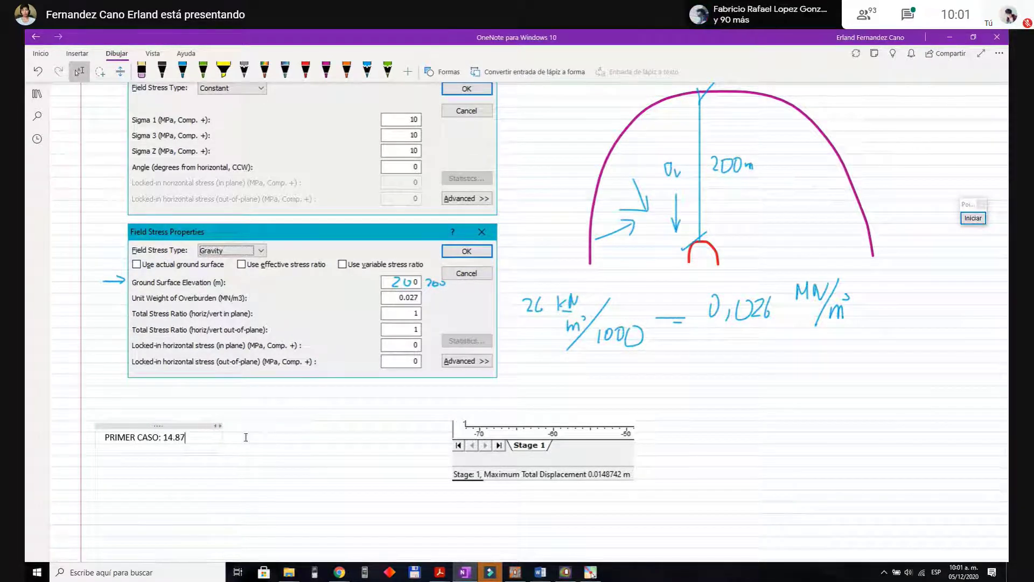
{"action": "type", "text": "CM"}
{"action": "key", "text": "BackSpace"}
{"action": "type", "text": "[cm"}
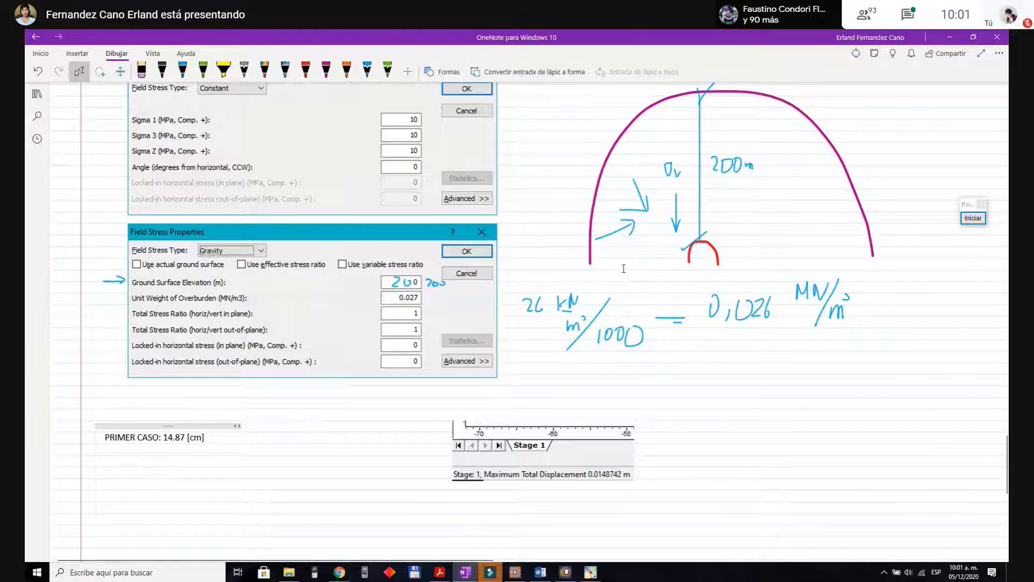
Step: Review the earlier notes, from the parameter calculator and rock mass formulas back to the numbered modeling workflow list
{"action": "scroll", "coordinate": [539, 301], "scroll_direction": "up", "scroll_amount": 7}
{"action": "scroll", "coordinate": [377, 333], "scroll_direction": "down", "scroll_amount": 10}
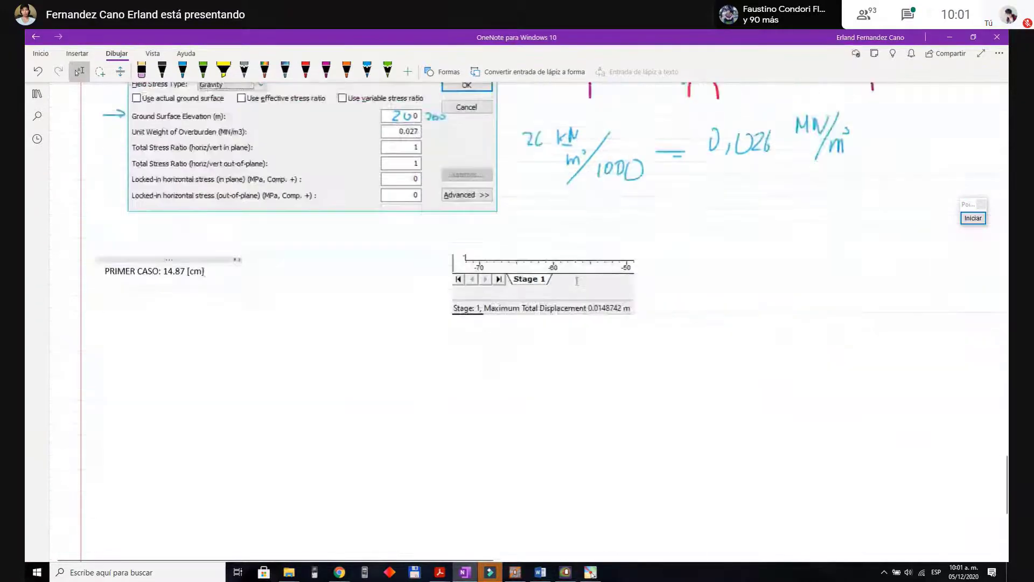
{"action": "scroll", "coordinate": [280, 372], "scroll_direction": "up", "scroll_amount": 3}
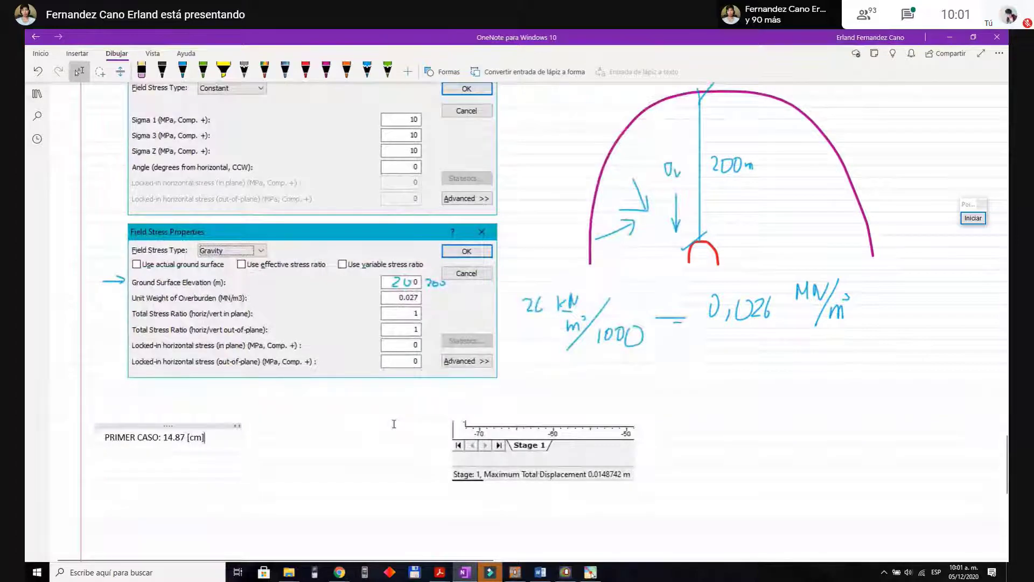
{"action": "scroll", "coordinate": [492, 400], "scroll_direction": "up", "scroll_amount": 3}
{"action": "scroll", "coordinate": [493, 399], "scroll_direction": "up", "scroll_amount": 15}
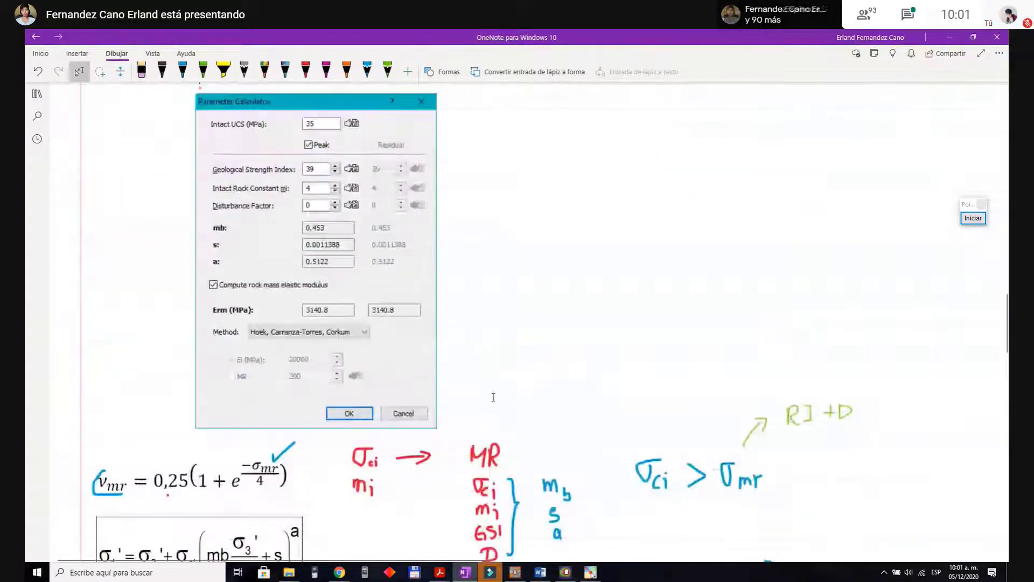
{"action": "scroll", "coordinate": [404, 364], "scroll_direction": "up", "scroll_amount": 11}
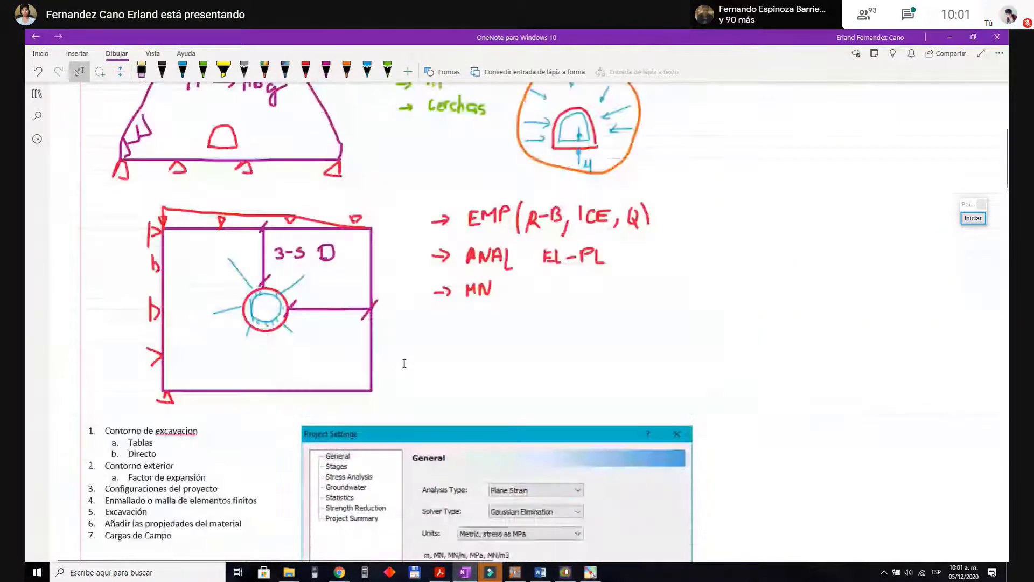
{"action": "scroll", "coordinate": [528, 385], "scroll_direction": "down", "scroll_amount": 4}
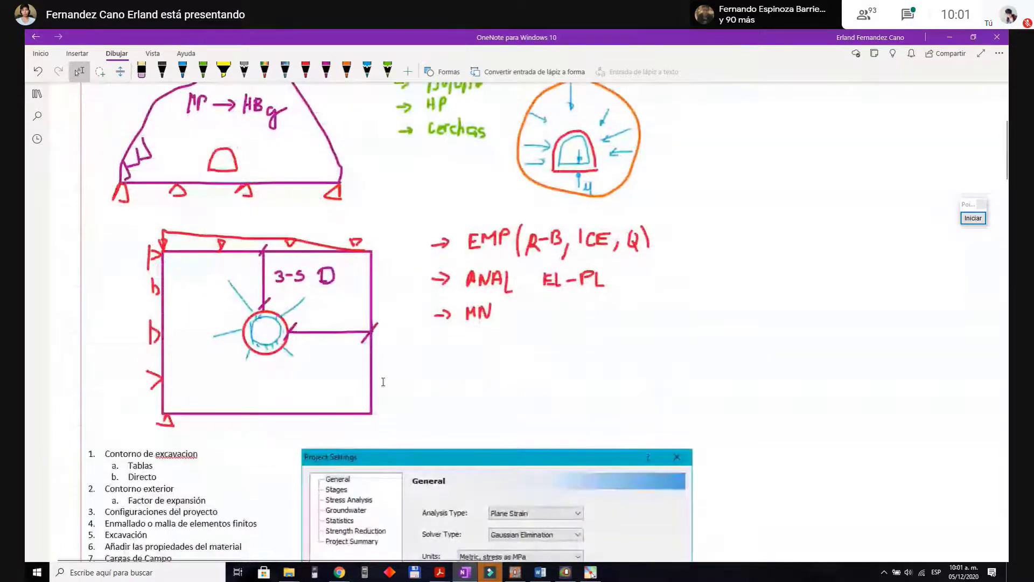
Step: Look over the hand-drawn tunnel sketches, then return through the notes to the first case's displacement entry
{"action": "scroll", "coordinate": [420, 255], "scroll_direction": "up", "scroll_amount": 3}
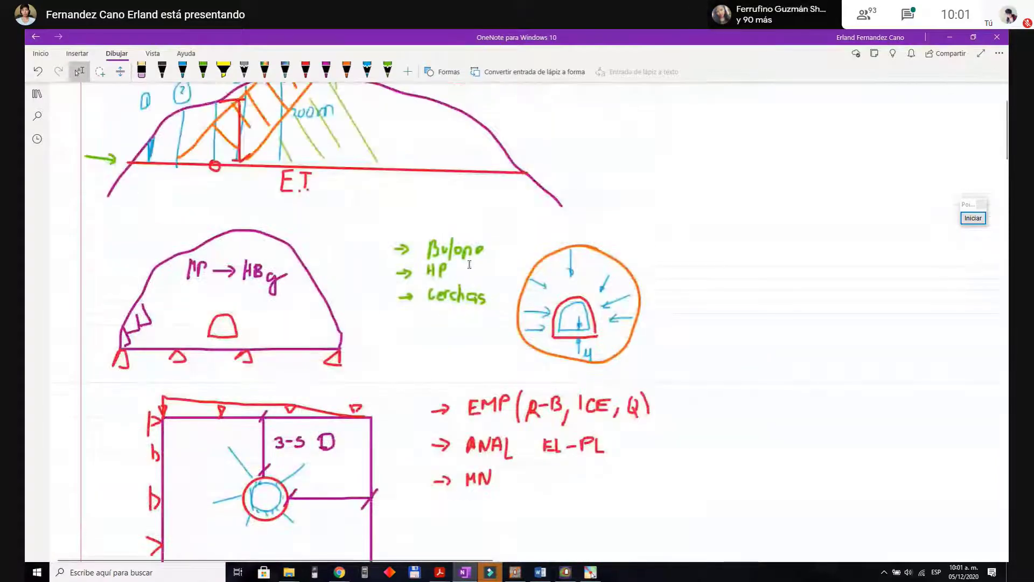
{"action": "scroll", "coordinate": [458, 280], "scroll_direction": "down", "scroll_amount": 12}
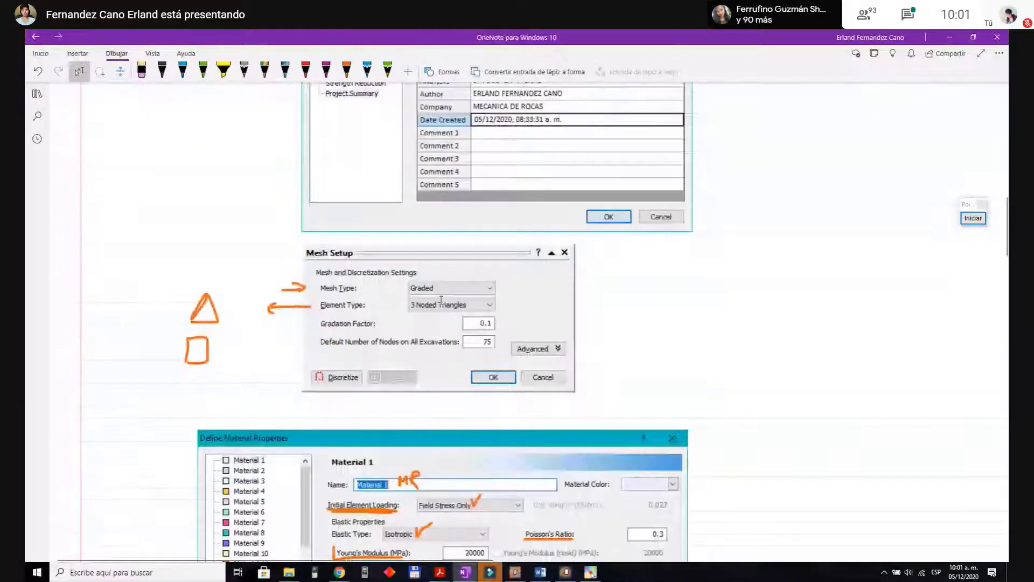
{"action": "scroll", "coordinate": [440, 300], "scroll_direction": "down", "scroll_amount": 15}
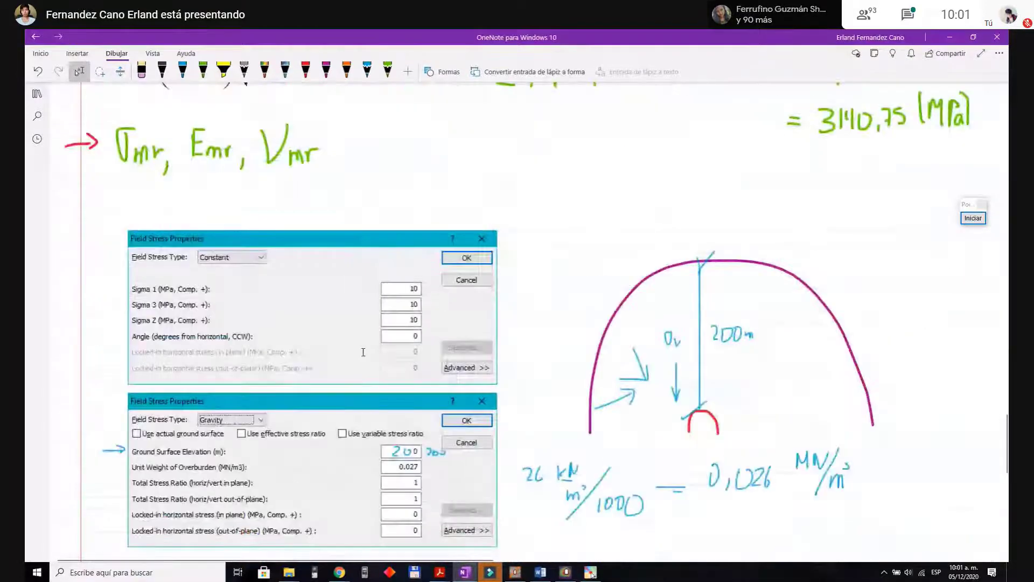
{"action": "scroll", "coordinate": [363, 352], "scroll_direction": "down", "scroll_amount": 6}
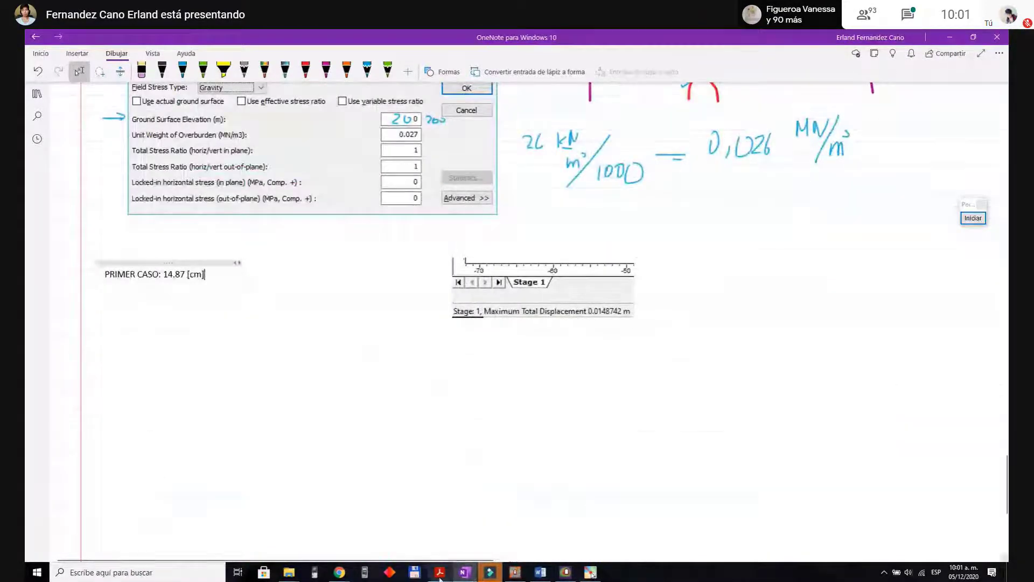
Step: Switch to the class exercise PDF in Acrobat Reader and examine the verification table of tunnel support cases, especially the anchor bolt case
{"action": "mouse_move", "coordinate": [439, 577]}
{"action": "left_click", "coordinate": [840, 520]}
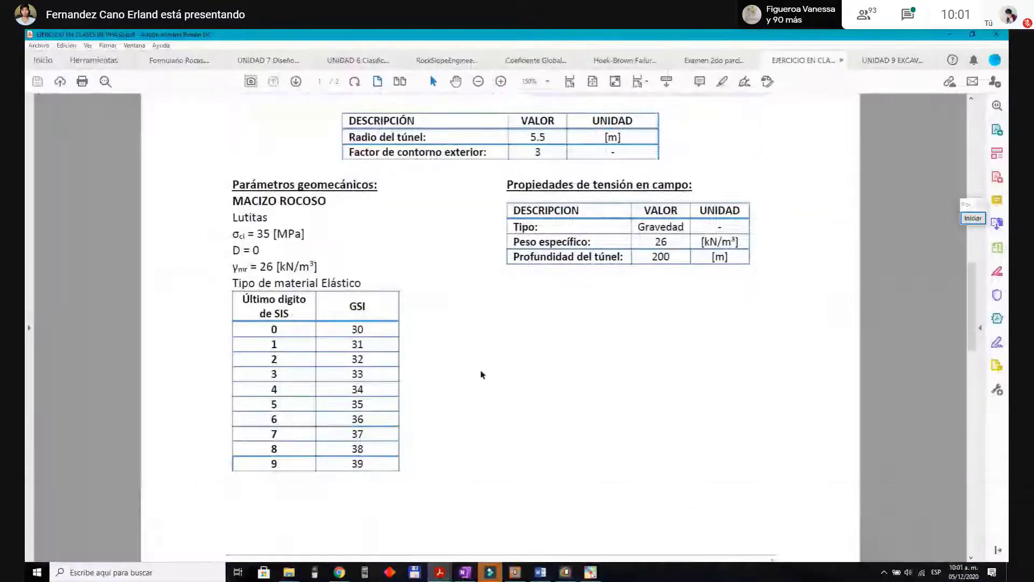
{"action": "scroll", "coordinate": [481, 374], "scroll_direction": "down", "scroll_amount": 10}
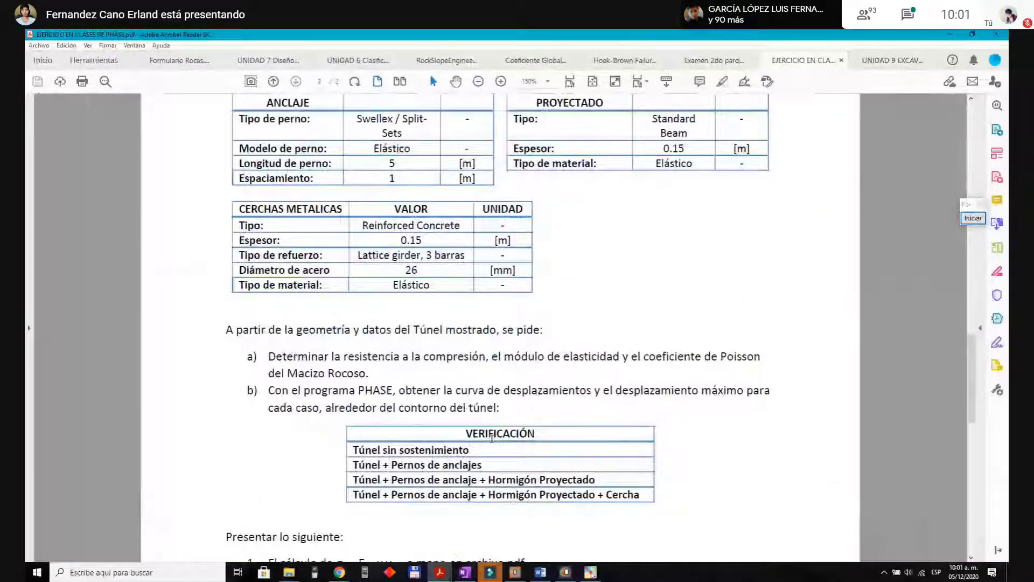
{"action": "scroll", "coordinate": [492, 439], "scroll_direction": "down", "scroll_amount": 2}
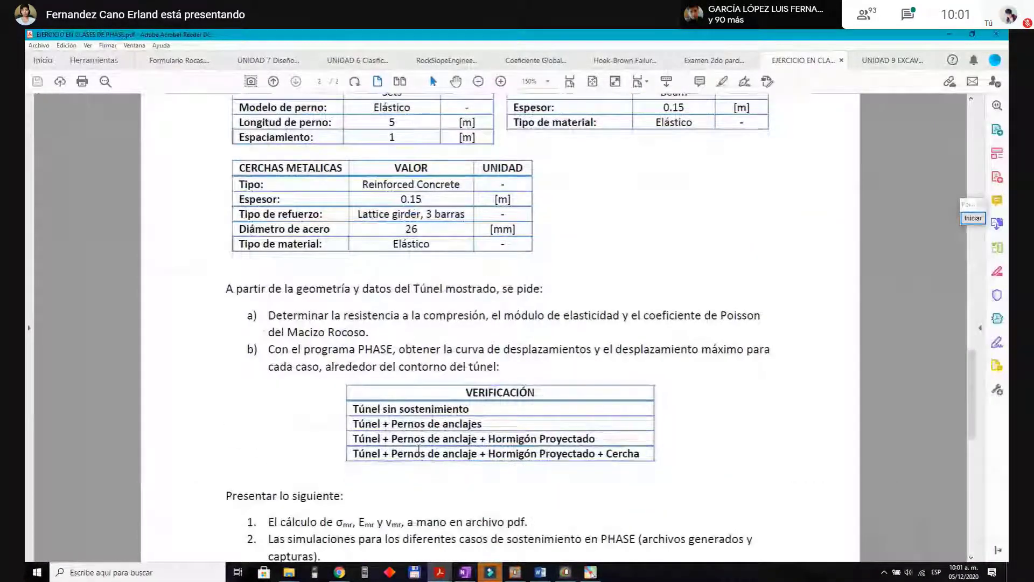
{"action": "scroll", "coordinate": [396, 454], "scroll_direction": "down", "scroll_amount": 1}
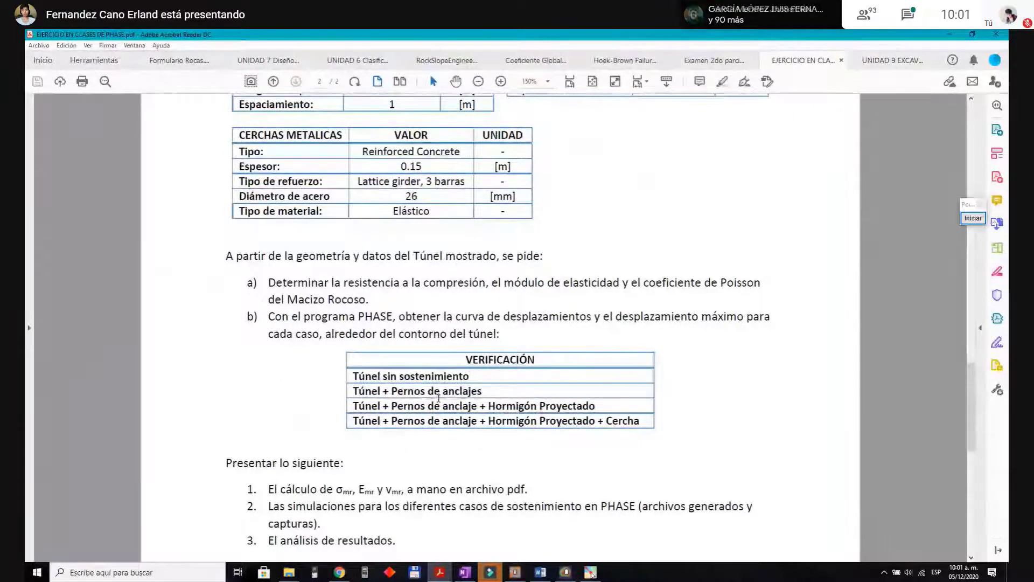
{"action": "left_click_drag", "start_coordinate": [353, 390], "coordinate": [488, 405]}
{"action": "left_click", "coordinate": [489, 405]}
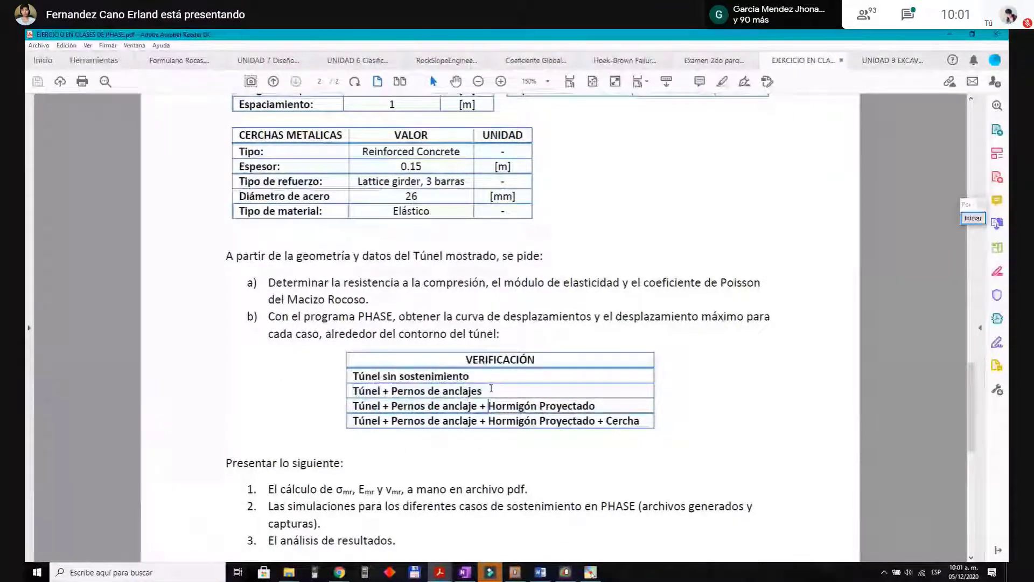
{"action": "left_click", "coordinate": [377, 393], "text": "shift"}
{"action": "left_click", "coordinate": [514, 391]}
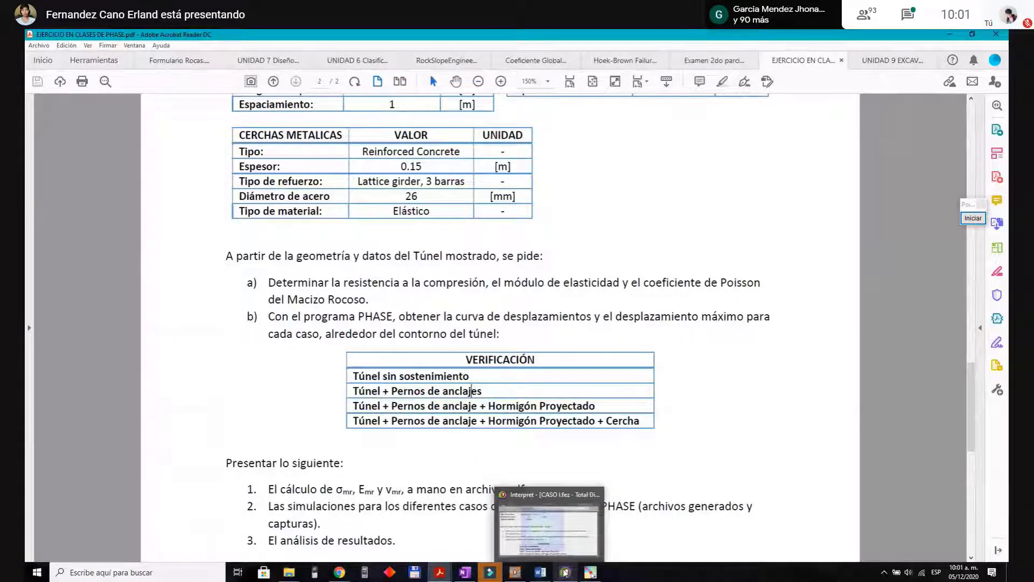
Step: Switch to File Explorer, open the EJERCICIO EN CLASES folder, and duplicate CASO I.fez within it
{"action": "left_click", "coordinate": [566, 572]}
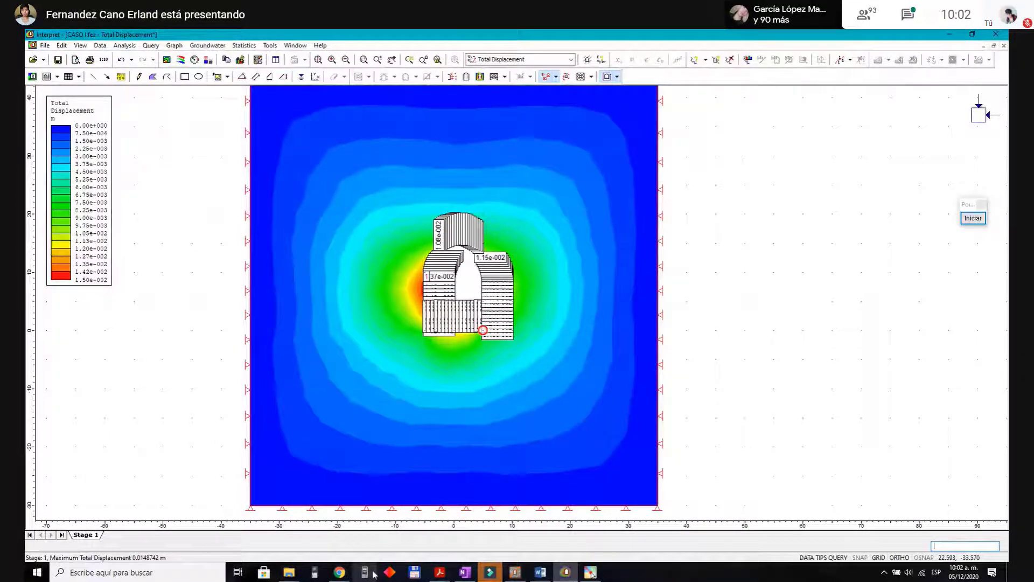
{"action": "left_click", "coordinate": [290, 572]}
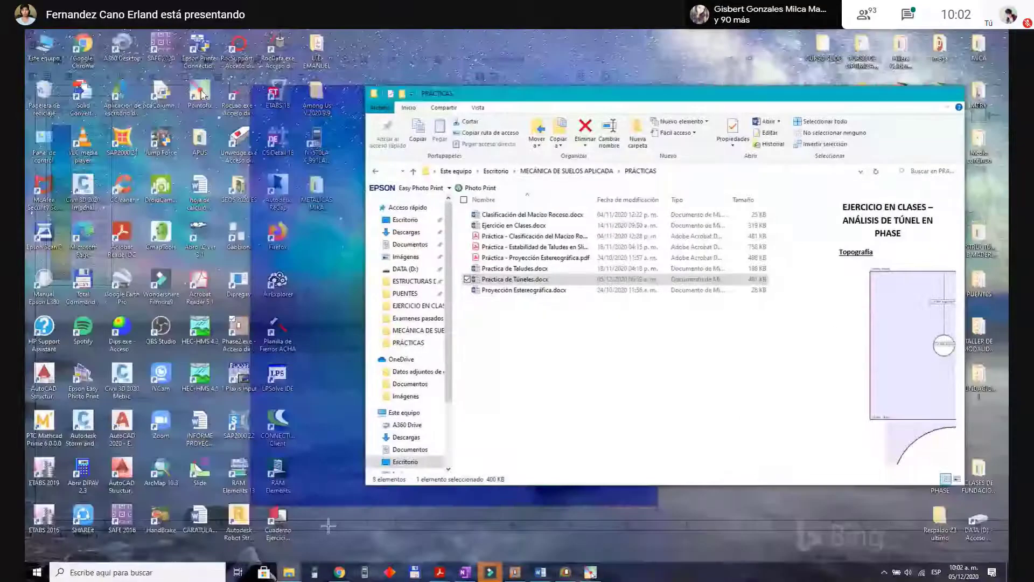
{"action": "left_click", "coordinate": [356, 530]}
{"action": "double_click", "coordinate": [554, 270]}
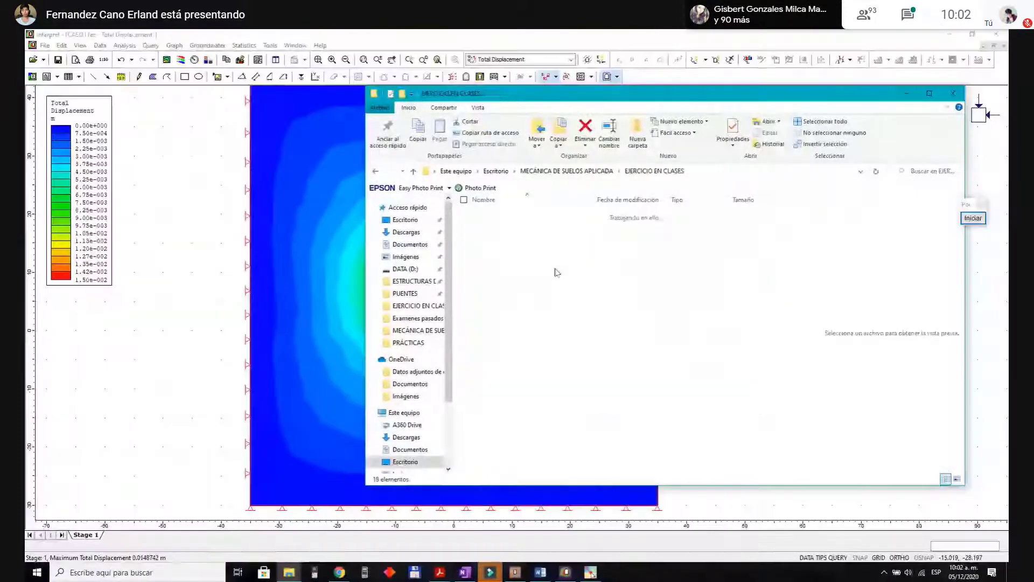
{"action": "left_click", "coordinate": [521, 216]}
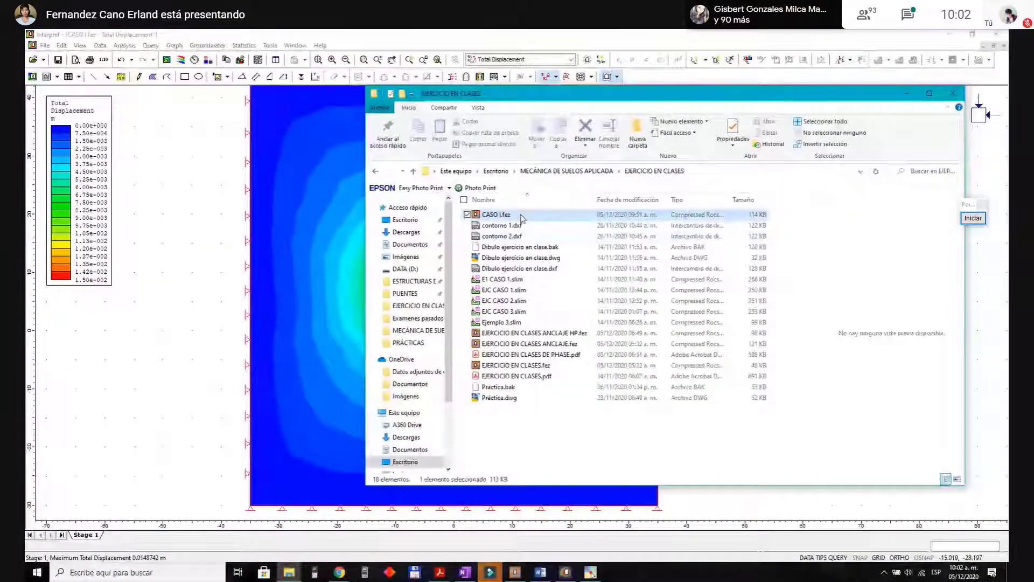
{"action": "key", "text": "ctrl+c"}
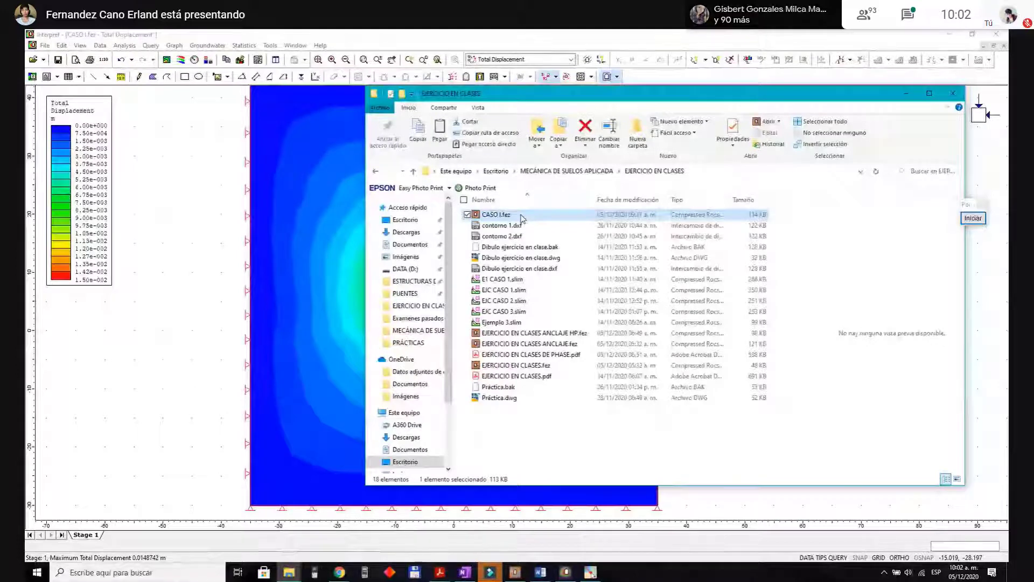
{"action": "key", "text": "ctrl+v"}
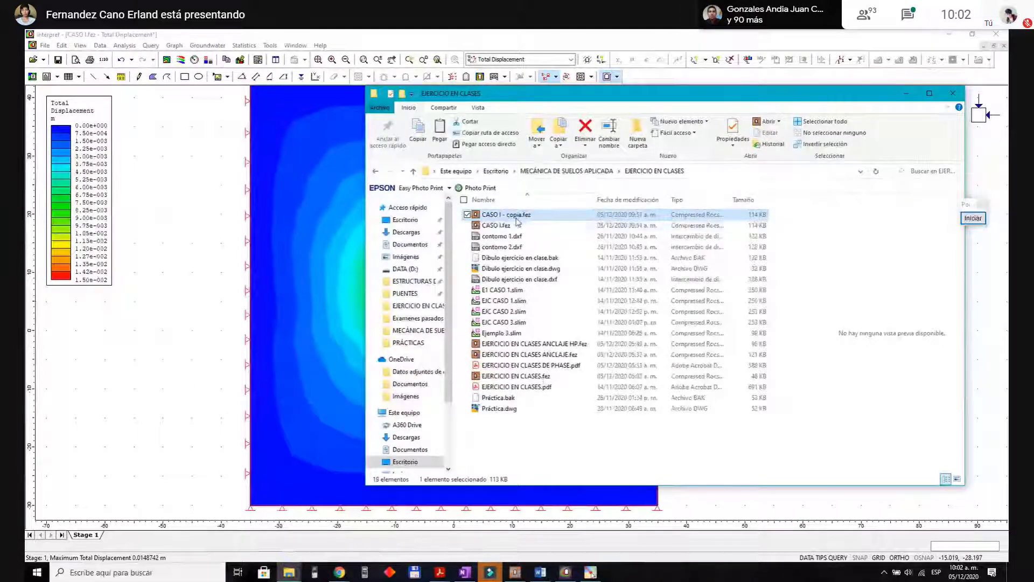
Step: Rename the copied file as CASO II.fez and open it in Phase2
{"action": "left_click", "coordinate": [516, 215]}
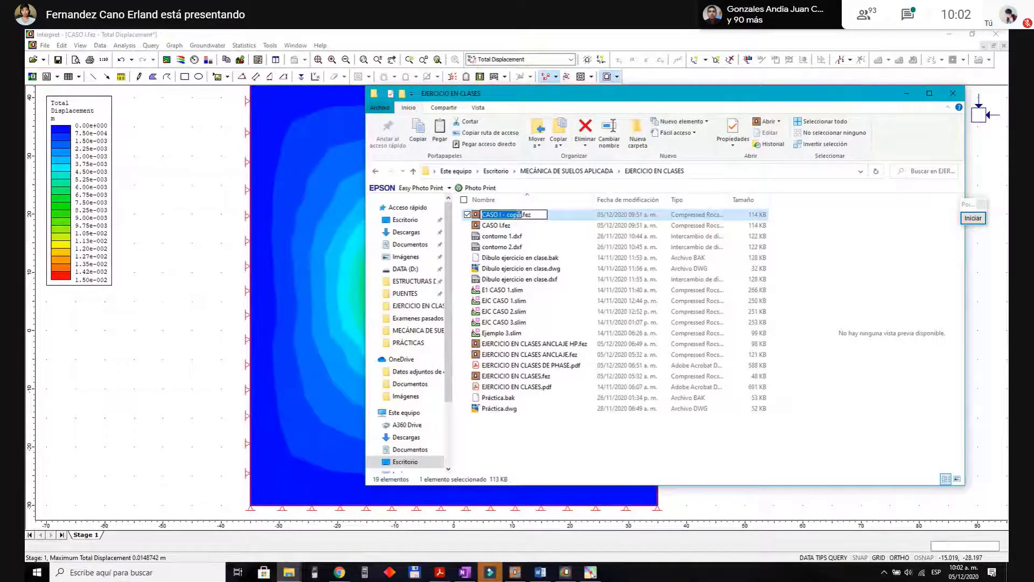
{"action": "left_click", "coordinate": [518, 215]}
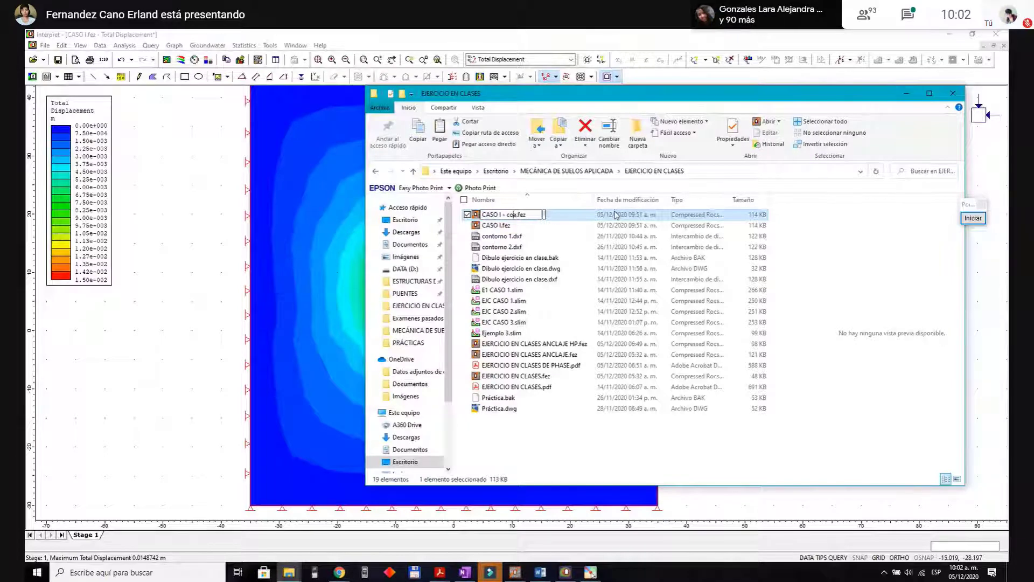
{"action": "key", "text": "BackSpace"}
{"action": "key", "text": "BackSpace"}
{"action": "key", "text": "BackSpace"}
{"action": "type", "text": "I"}
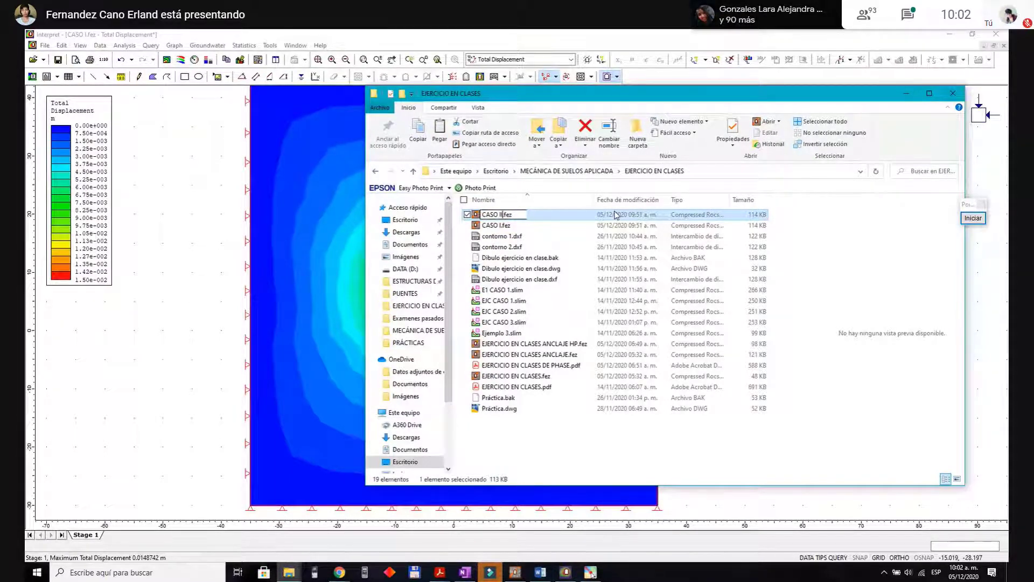
{"action": "key", "text": "Return"}
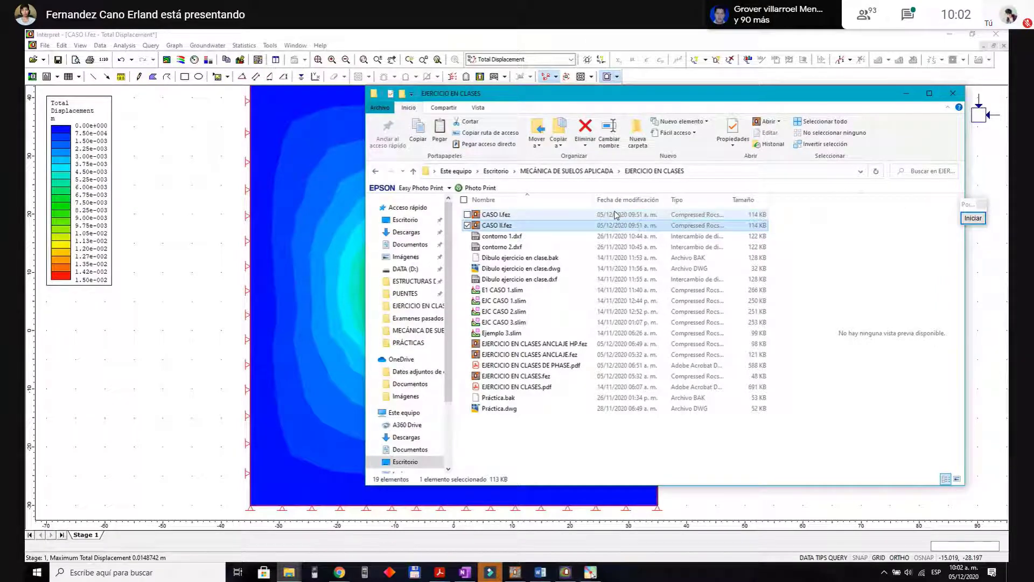
{"action": "key", "text": "Return"}
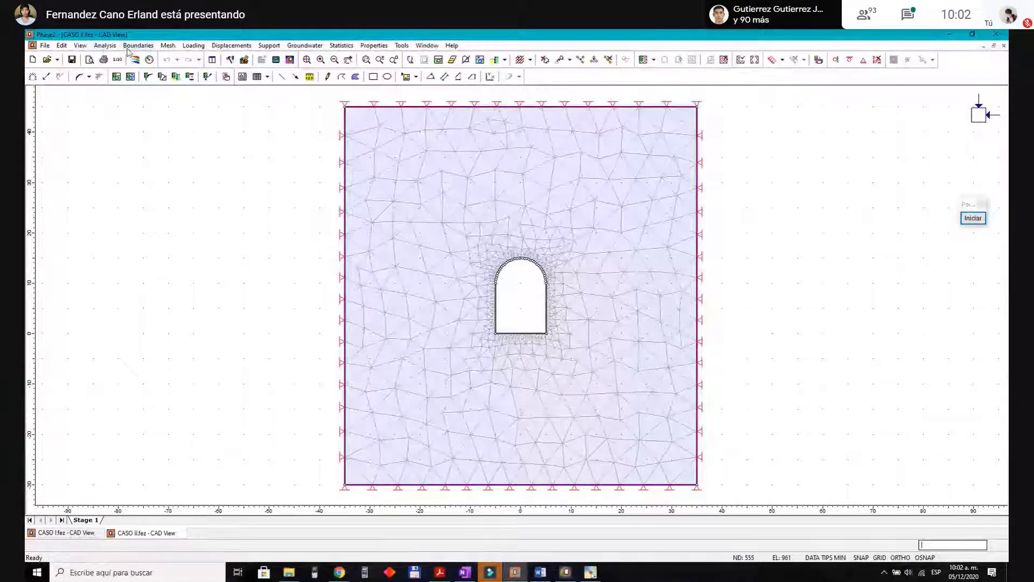
Step: Set the Analysis description in the CASO II project summary to "TÚNEL + PERNOS"
{"action": "left_click", "coordinate": [105, 45]}
{"action": "left_click", "coordinate": [111, 56]}
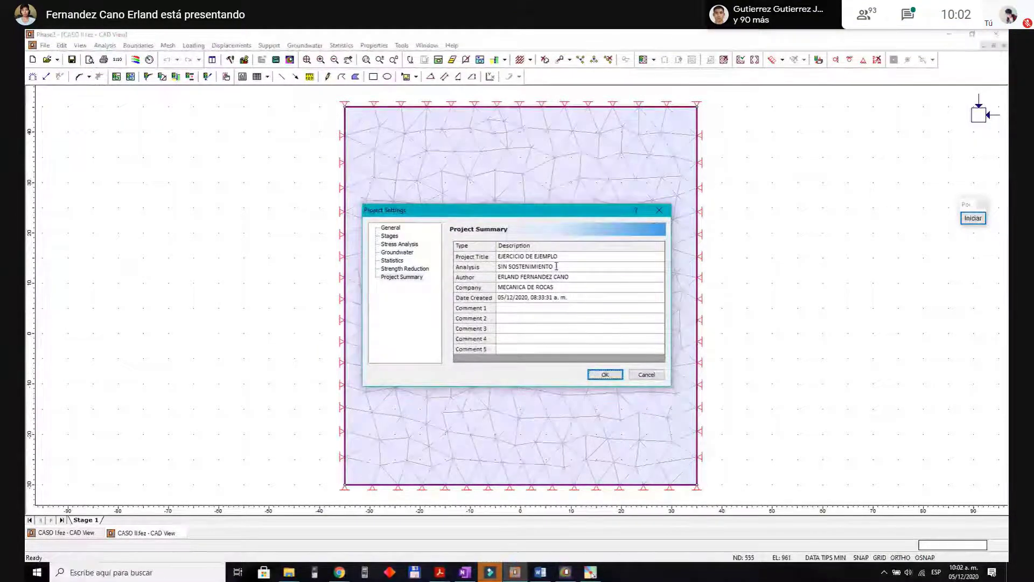
{"action": "left_click", "coordinate": [468, 265]}
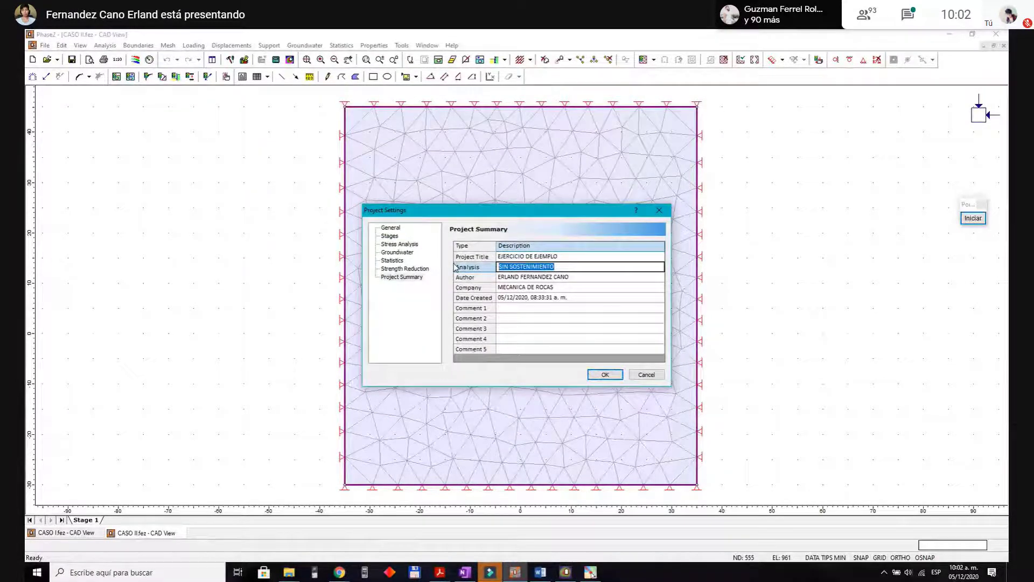
{"action": "type", "text": "t"}
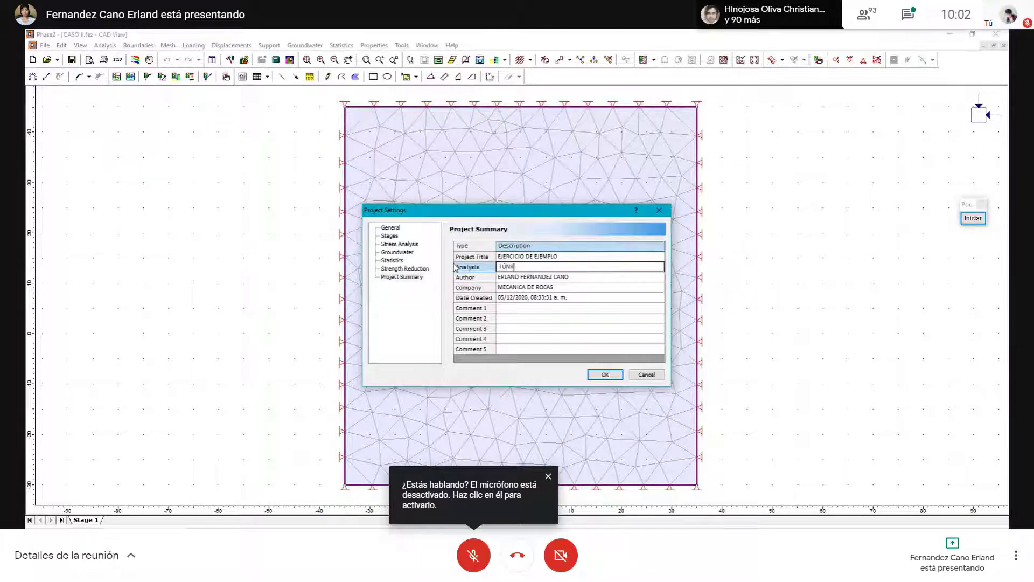
{"action": "type", "text": "ÚNEL "}
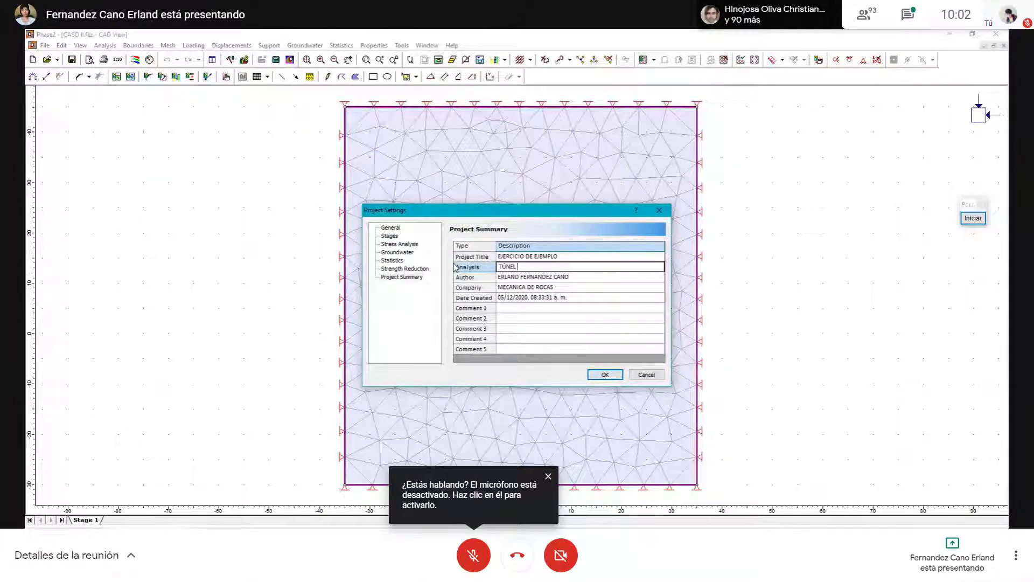
{"action": "type", "text": "+"}
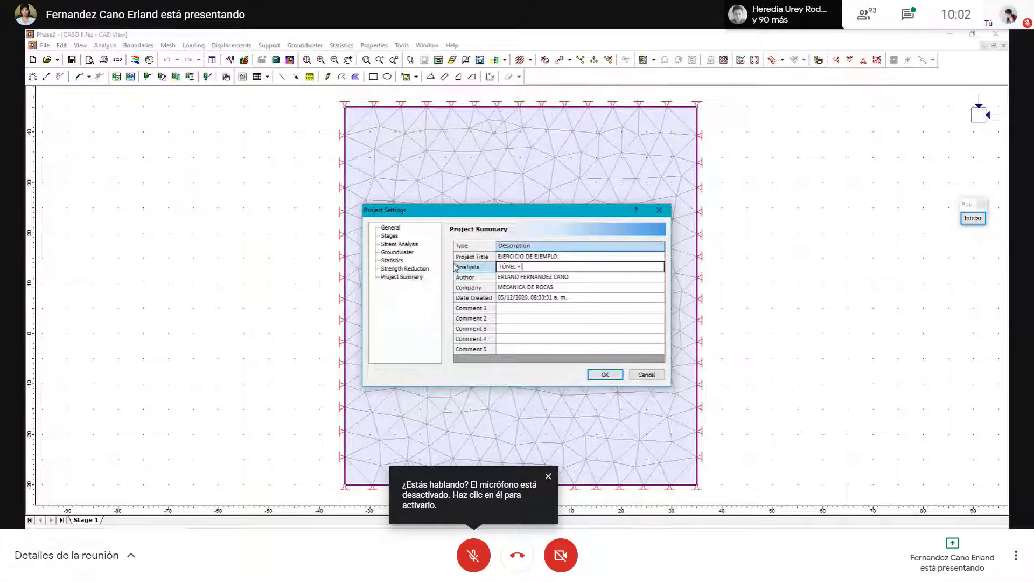
{"action": "type", "text": " PERNOS"}
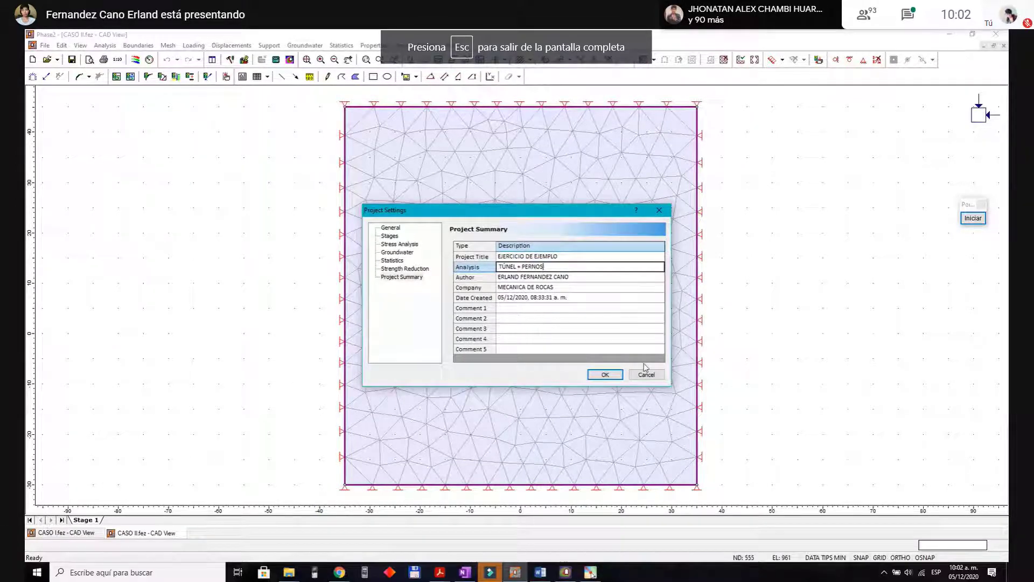
{"action": "left_click", "coordinate": [604, 375]}
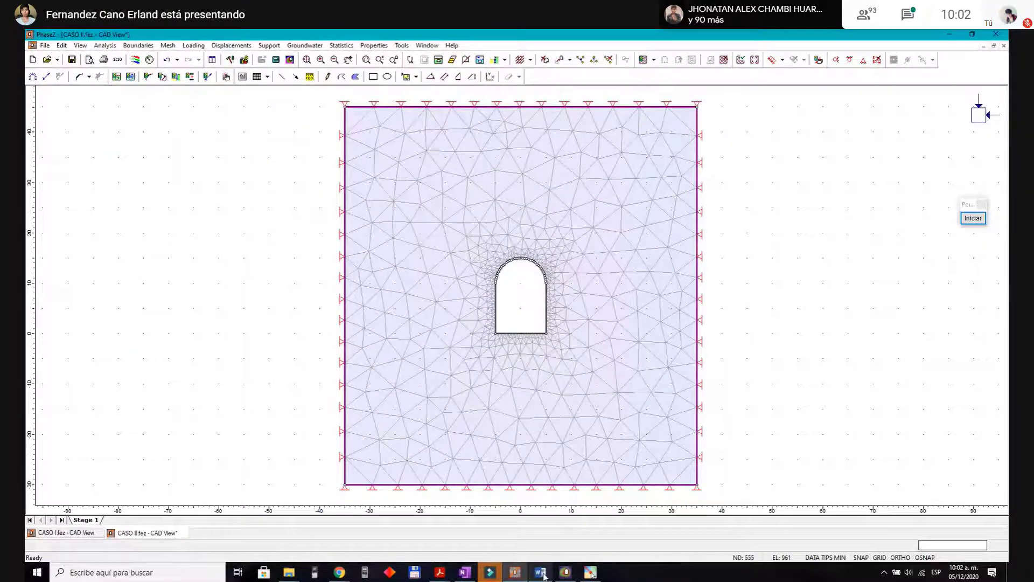
Step: Switch to the exercise PDF and review the support data tables for anchor bolts, shotcrete, and steel ribs
{"action": "left_click", "coordinate": [441, 574]}
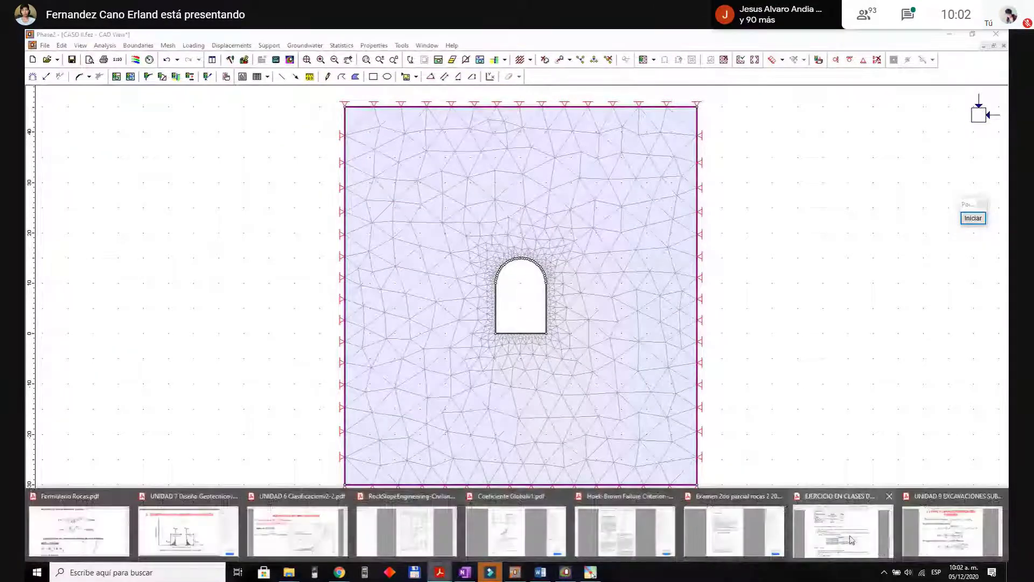
{"action": "left_click", "coordinate": [861, 544]}
{"action": "scroll", "coordinate": [621, 344], "scroll_direction": "up", "scroll_amount": 1}
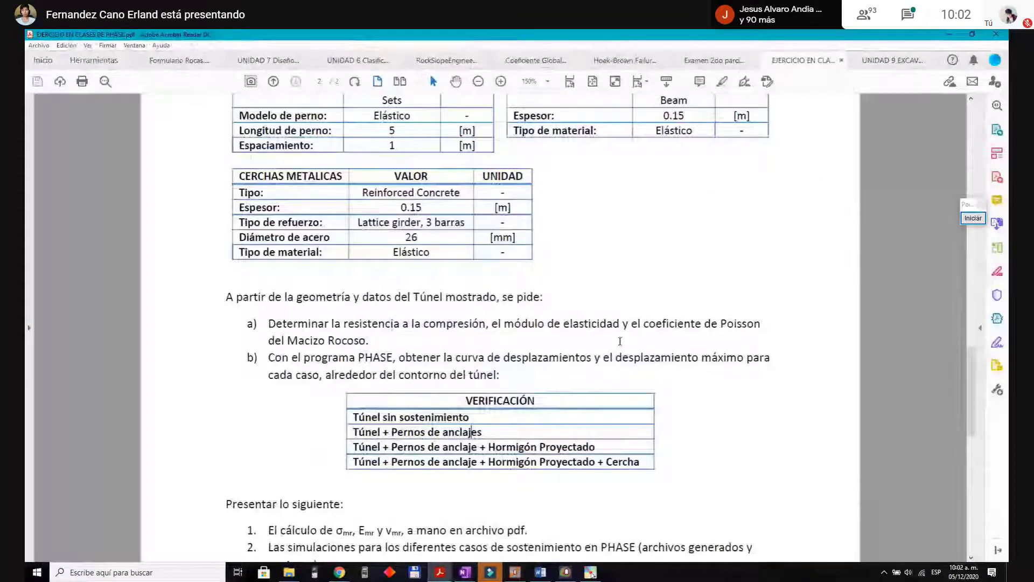
{"action": "scroll", "coordinate": [621, 344], "scroll_direction": "up", "scroll_amount": 2}
{"action": "scroll", "coordinate": [619, 342], "scroll_direction": "up", "scroll_amount": 10}
{"action": "scroll", "coordinate": [213, 316], "scroll_direction": "down", "scroll_amount": 9}
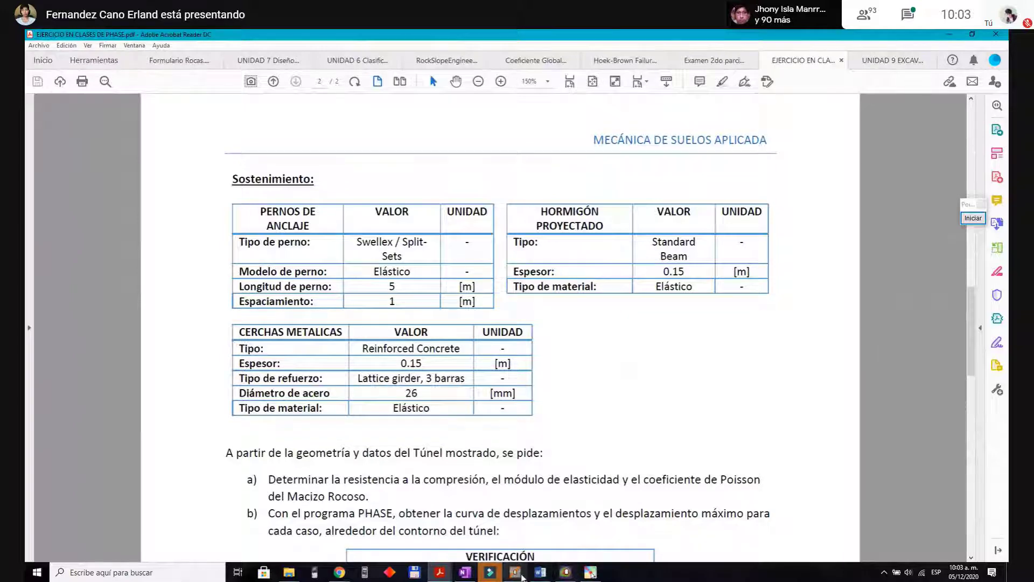
Step: Switch to the Interpret window with the CASO I results and close it without saving the changes
{"action": "left_click", "coordinate": [566, 572]}
{"action": "key", "text": "alt+F4"}
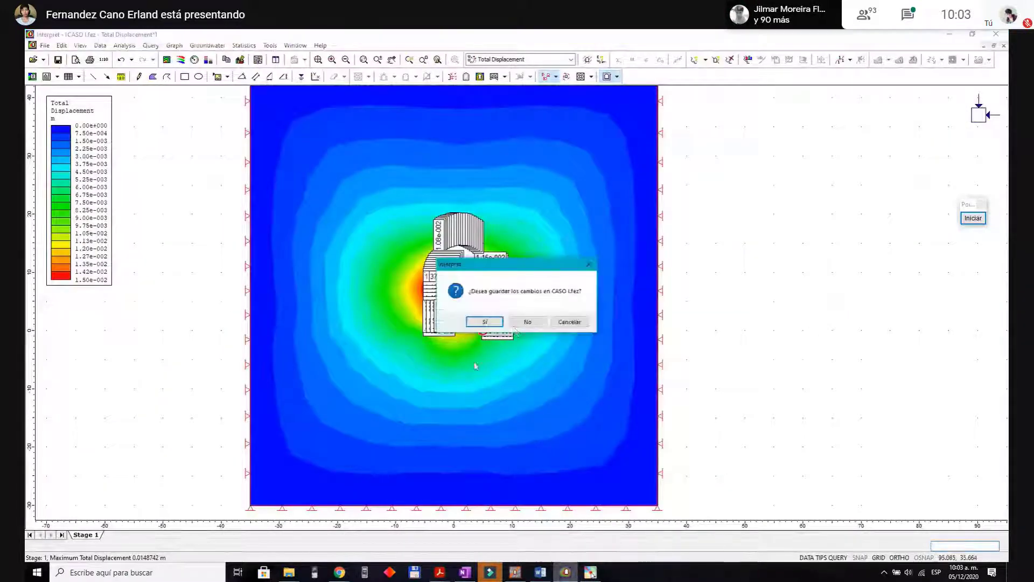
{"action": "left_click", "coordinate": [526, 321]}
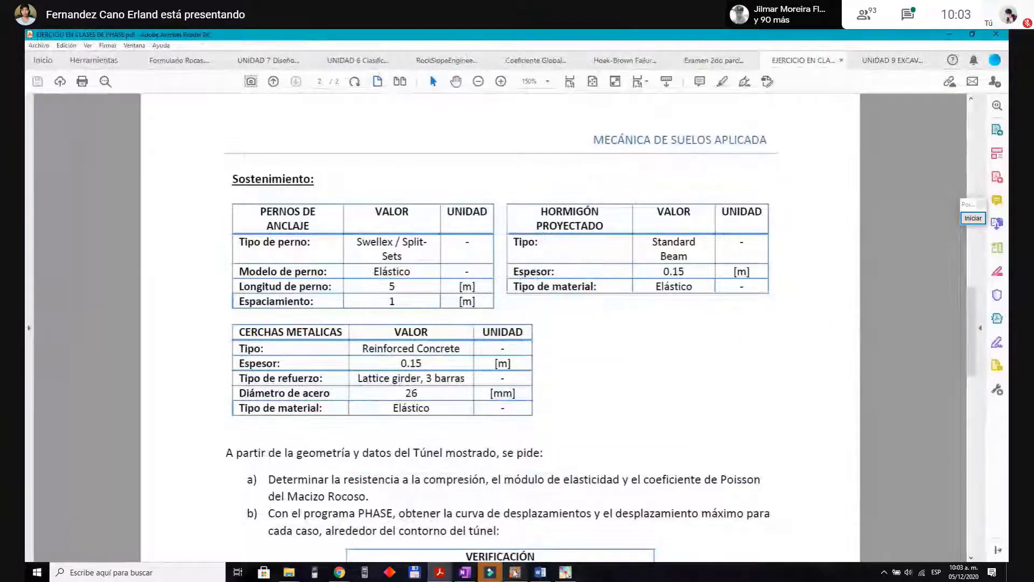
Step: Switch to Phase2 and draw red annotation arrows pointing to the open CASO I and CASO II files
{"action": "left_click", "coordinate": [485, 575]}
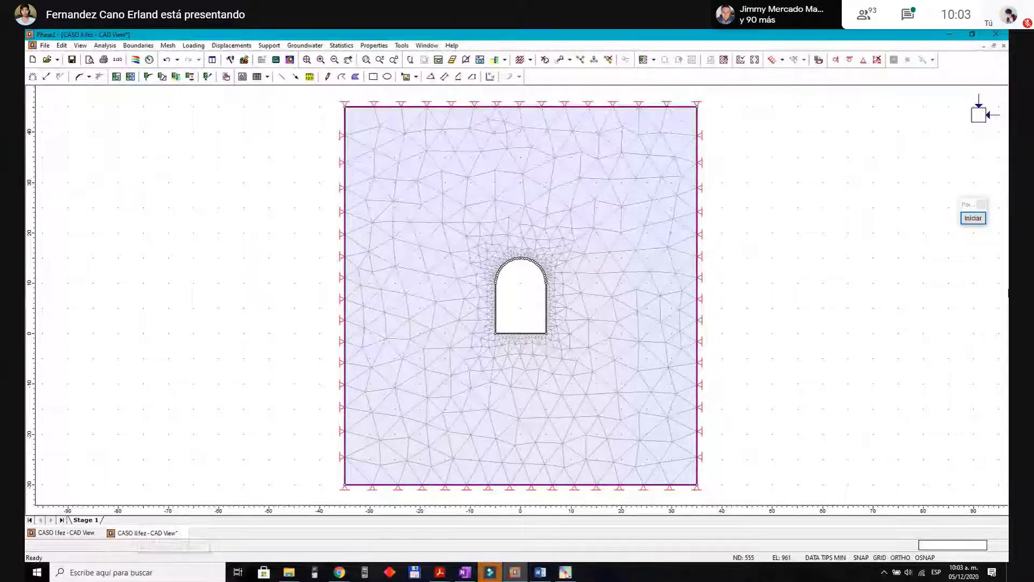
{"action": "left_click", "coordinate": [973, 221]}
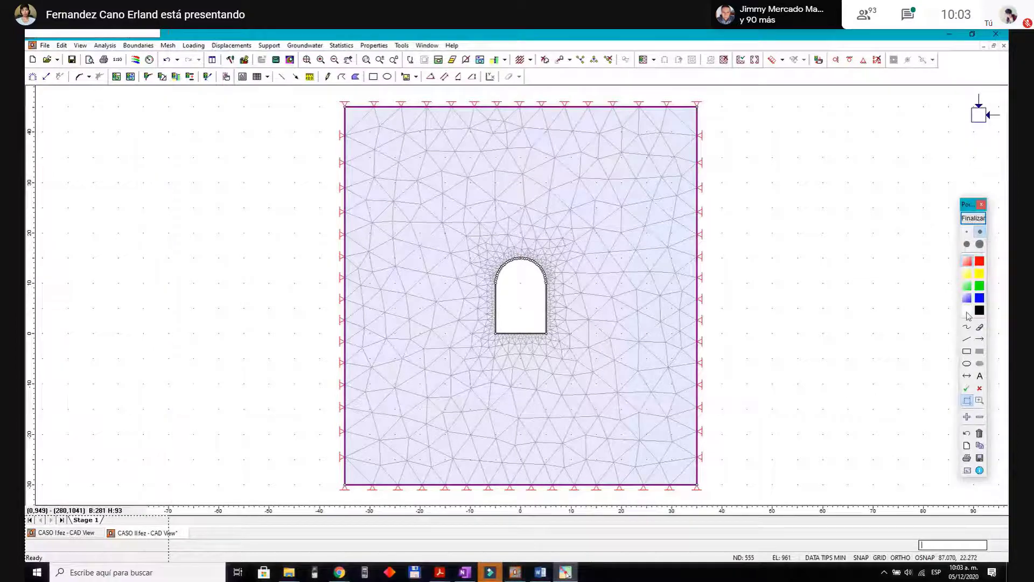
{"action": "left_click_drag", "start_coordinate": [80, 401], "coordinate": [67, 504]}
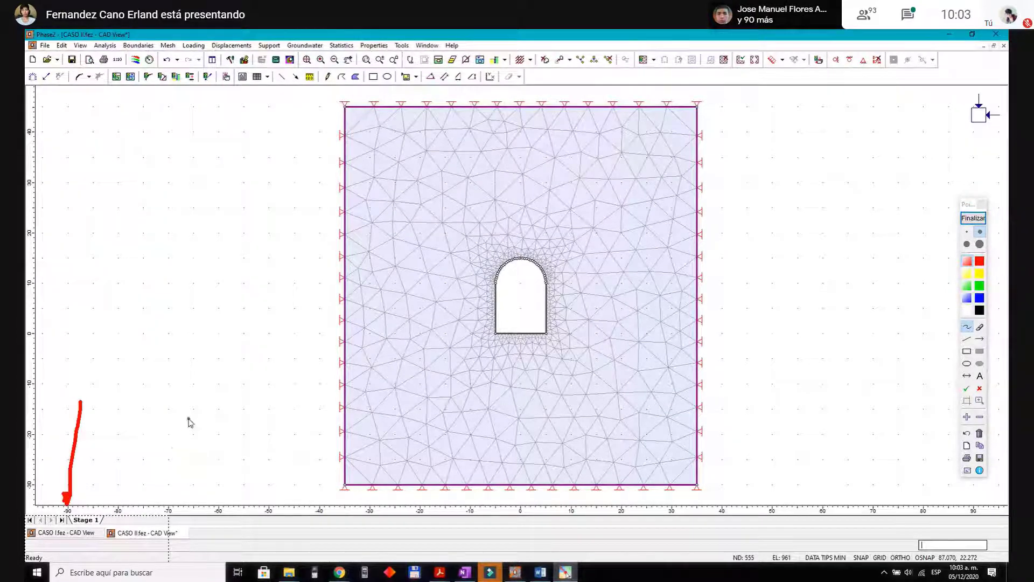
{"action": "left_click_drag", "start_coordinate": [188, 419], "coordinate": [145, 513]}
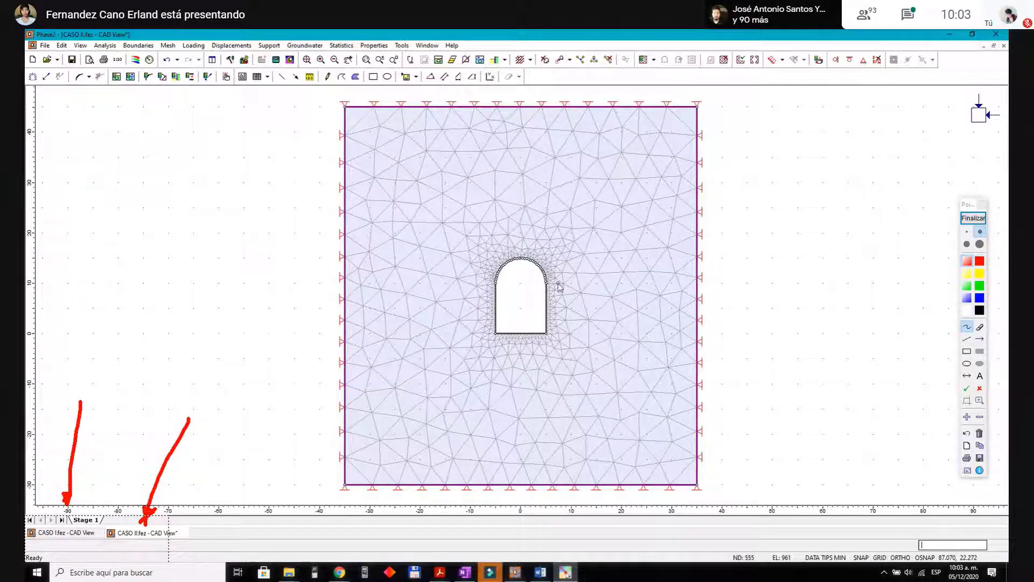
Step: Sketch red annotation lines radiating from the tunnel contour to illustrate the anchor bolts, and end the screen annotation
{"action": "mouse_move", "coordinate": [533, 203]}
{"action": "left_mouse_down"}
{"action": "mouse_move", "coordinate": [525, 255]}
{"action": "mouse_move", "coordinate": [574, 243]}
{"action": "left_mouse_up"}
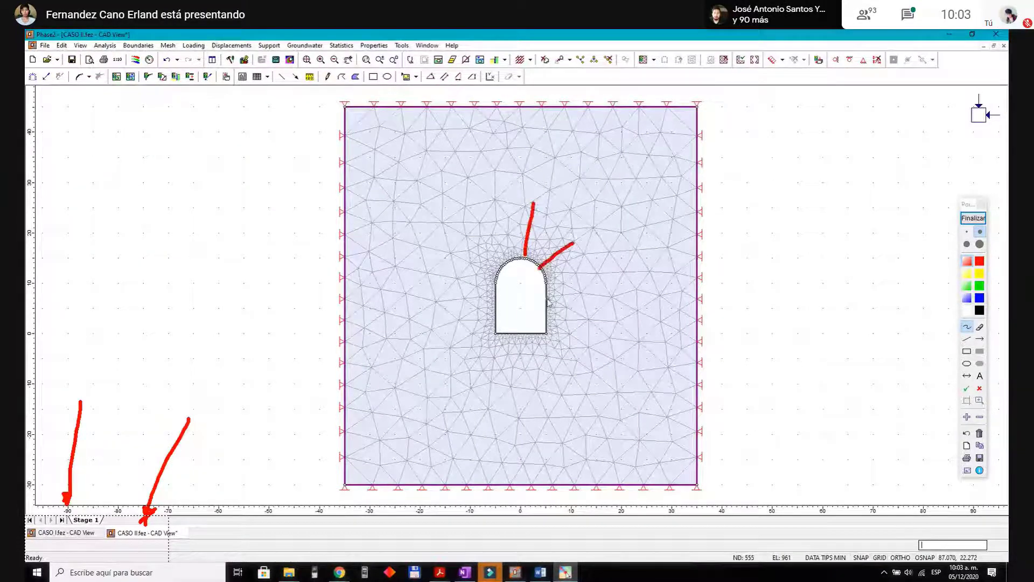
{"action": "left_click_drag", "start_coordinate": [547, 298], "coordinate": [598, 296]}
{"action": "left_click_drag", "start_coordinate": [570, 335], "coordinate": [592, 337]}
{"action": "left_click_drag", "start_coordinate": [527, 330], "coordinate": [512, 380]}
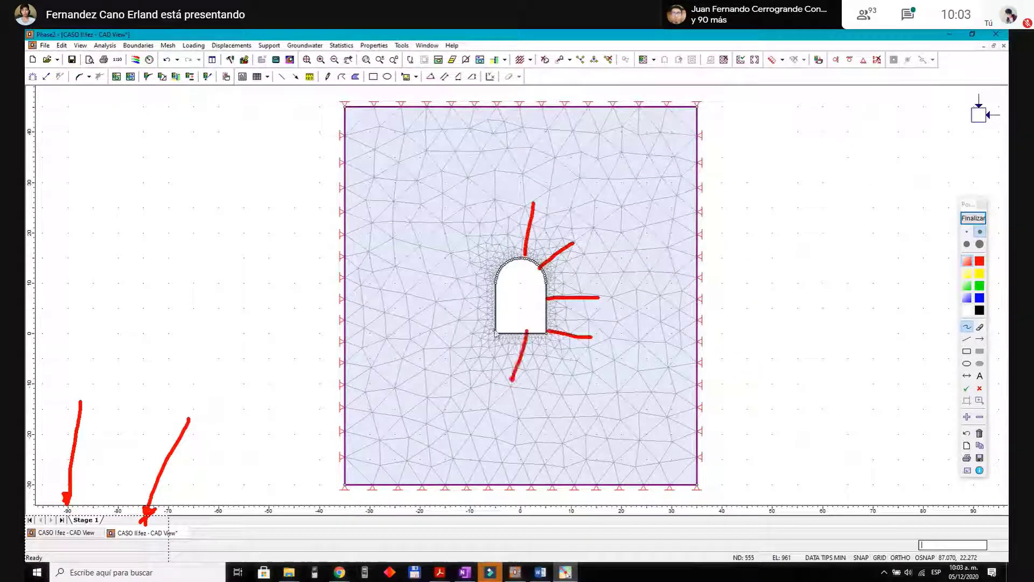
{"action": "left_click_drag", "start_coordinate": [494, 319], "coordinate": [452, 312]}
{"action": "mouse_move", "coordinate": [494, 280]}
{"action": "left_mouse_down"}
{"action": "mouse_move", "coordinate": [469, 268]}
{"action": "mouse_move", "coordinate": [464, 213]}
{"action": "left_mouse_up"}
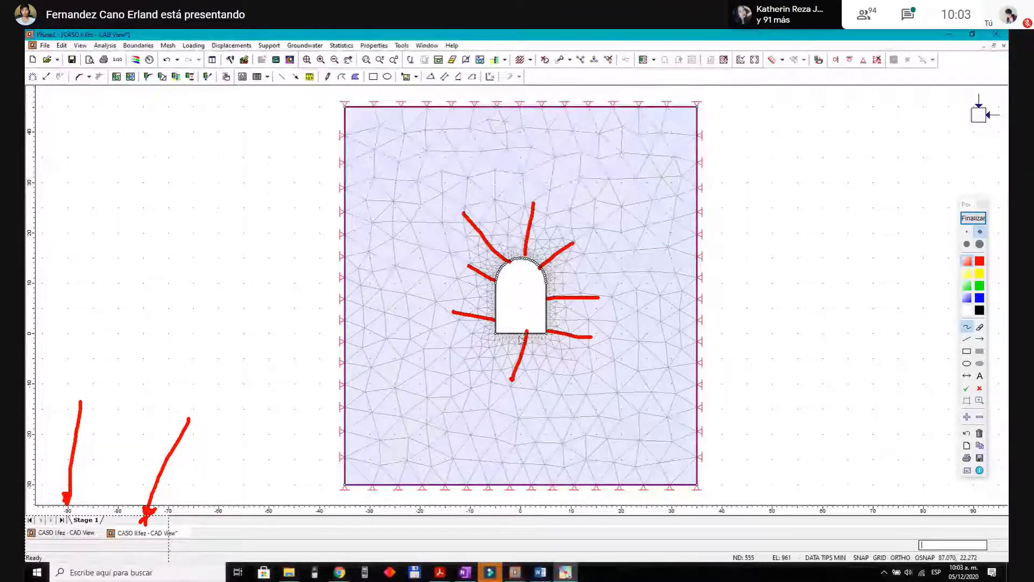
{"action": "left_click", "coordinate": [973, 217]}
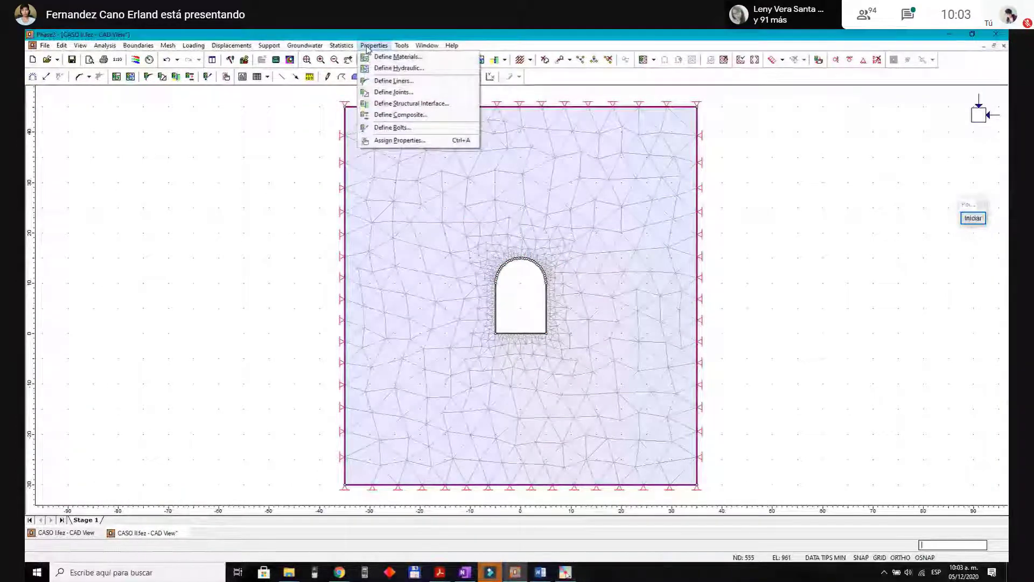
Step: Define the first bolt property with the name PERNOS and the bolt type Swellex / Split-Sets
{"action": "left_click", "coordinate": [413, 134]}
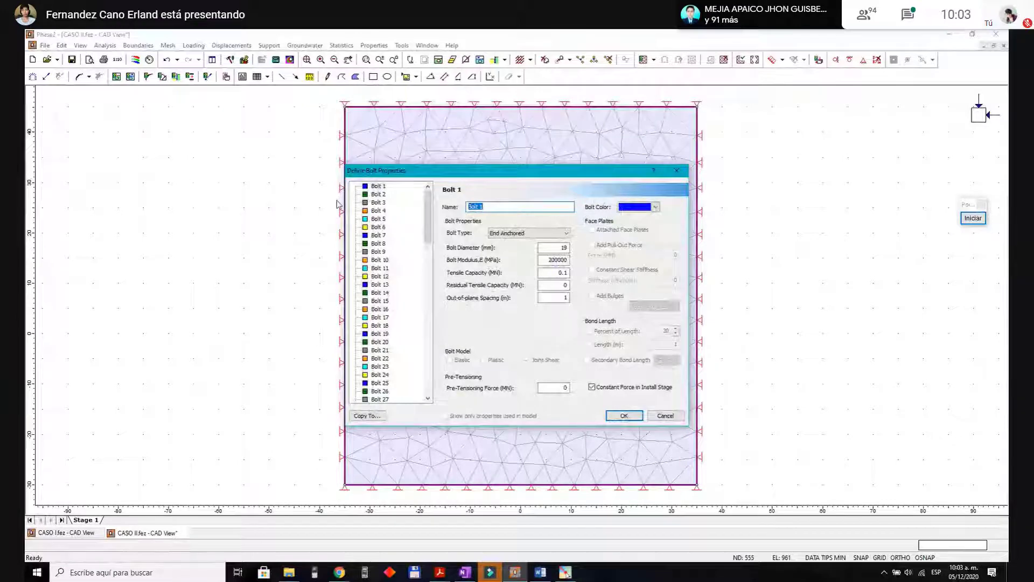
{"action": "type", "text": "PERNOS"}
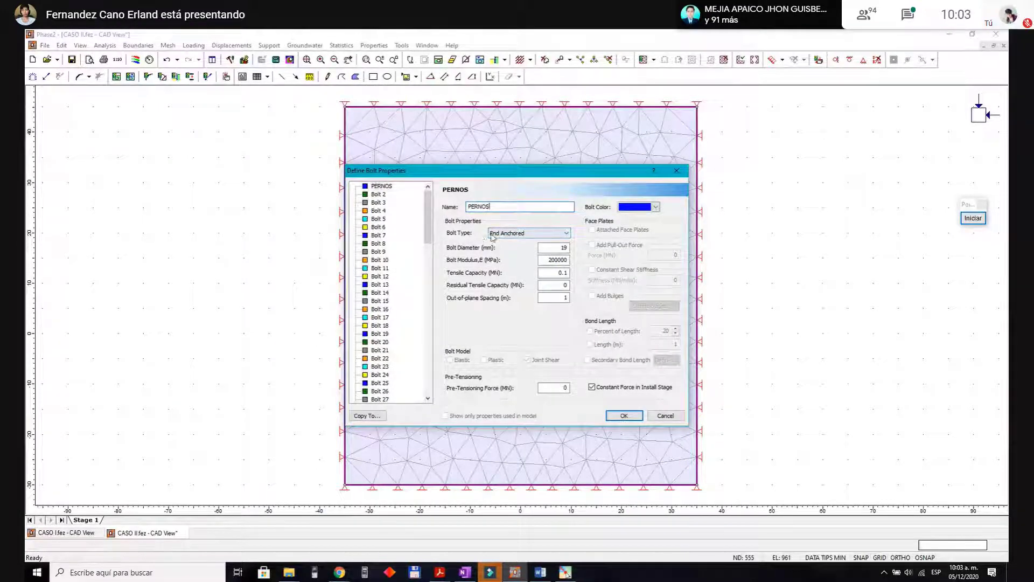
{"action": "left_click", "coordinate": [507, 233]}
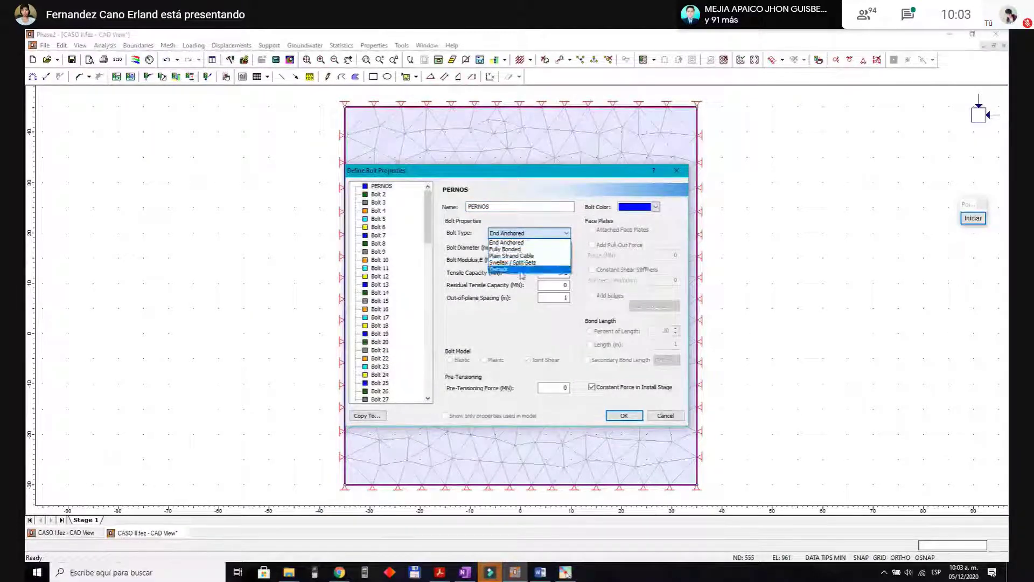
{"action": "left_click", "coordinate": [519, 262]}
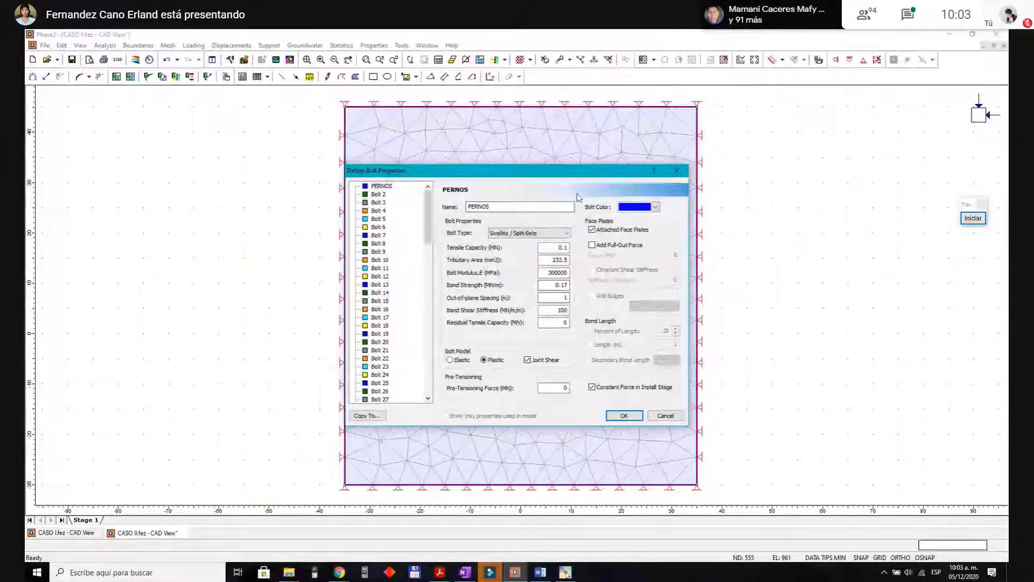
Step: Switch to the OneNote notes, paste the bolt properties capture below the first-case displacement, and move it under the Stage 1 image
{"action": "left_click", "coordinate": [465, 572]}
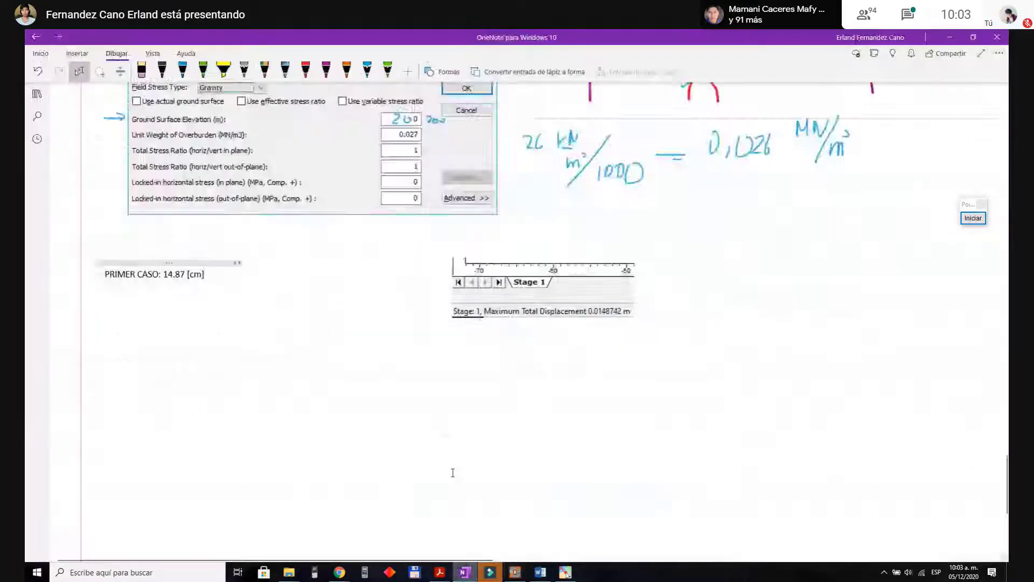
{"action": "scroll", "coordinate": [452, 431], "scroll_direction": "down", "scroll_amount": 2}
{"action": "scroll", "coordinate": [451, 431], "scroll_direction": "up", "scroll_amount": 5}
{"action": "scroll", "coordinate": [451, 431], "scroll_direction": "down", "scroll_amount": 4}
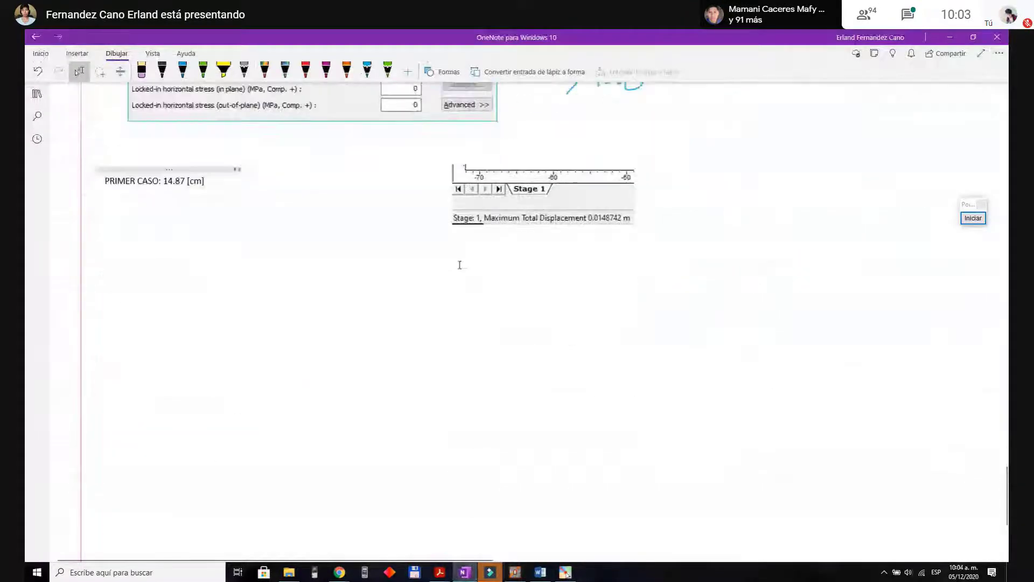
{"action": "left_click", "coordinate": [460, 264]}
{"action": "key", "text": "ctrl+v"}
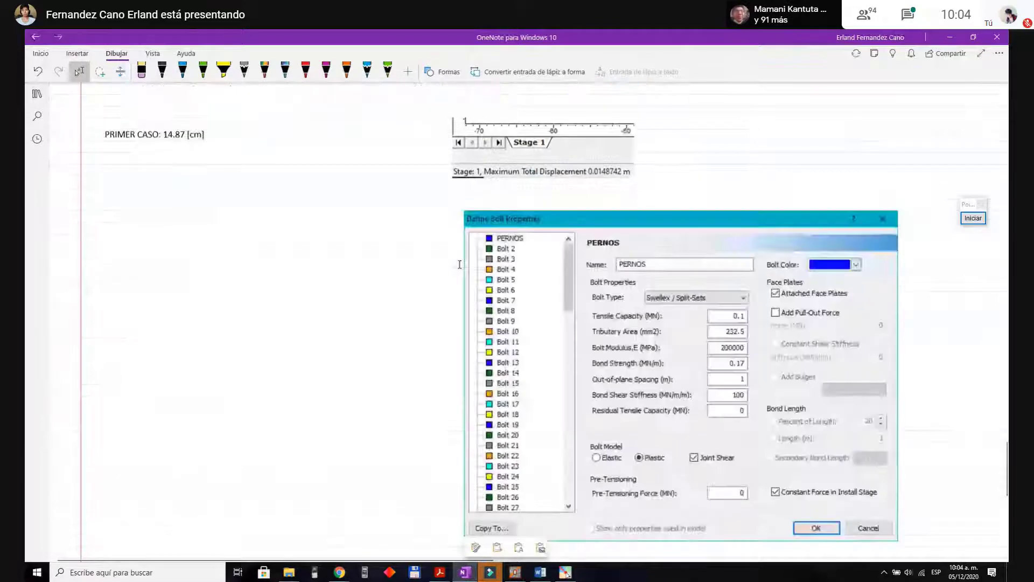
{"action": "left_click_drag", "start_coordinate": [623, 196], "coordinate": [519, 185]}
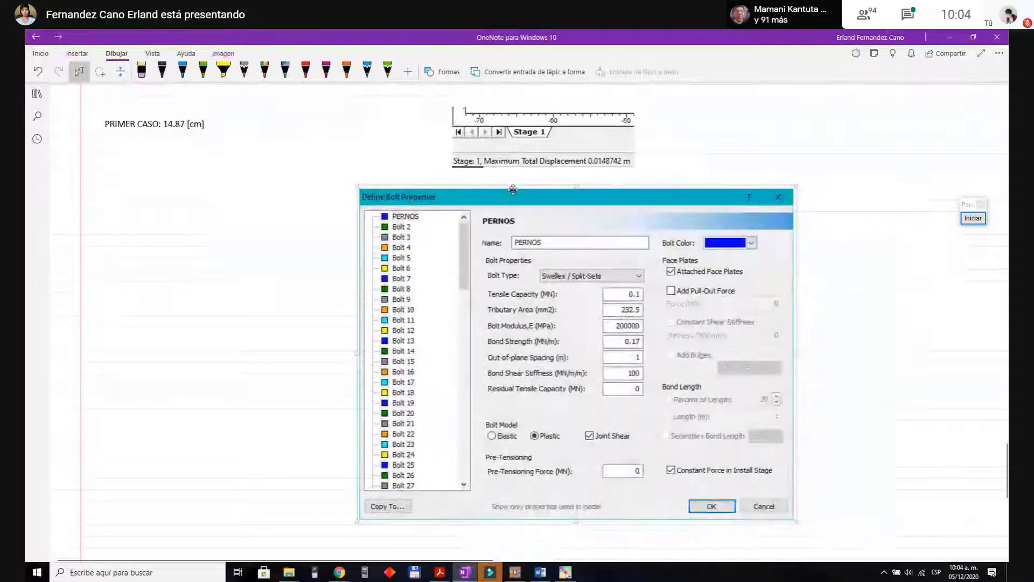
{"action": "left_click", "coordinate": [442, 213]}
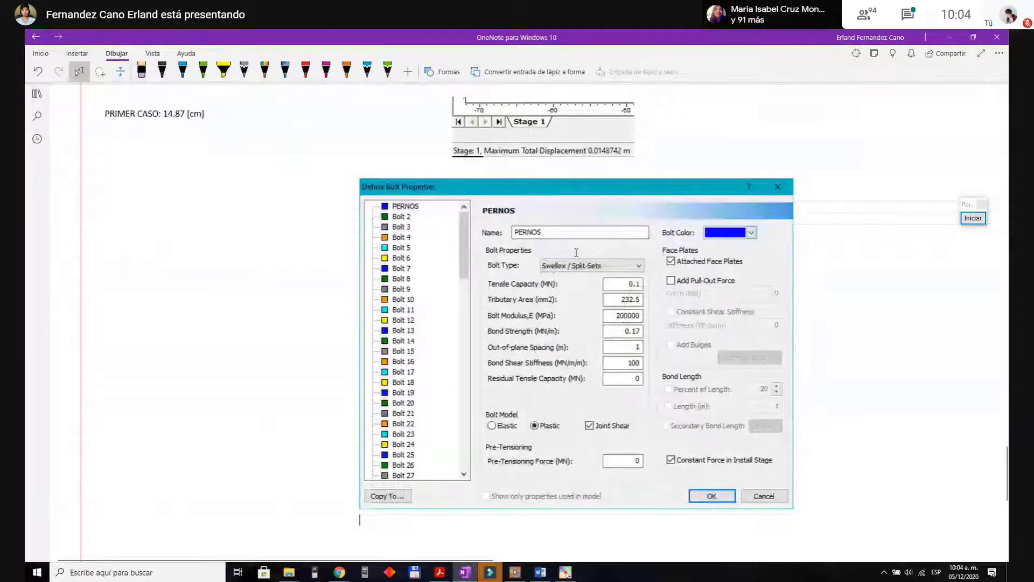
Step: Mark the bolt type, bolt modulus, and tensile capacity in orange on the pasted capture, checking the anchor bolt table in the exercise PDF
{"action": "left_click", "coordinate": [559, 243]}
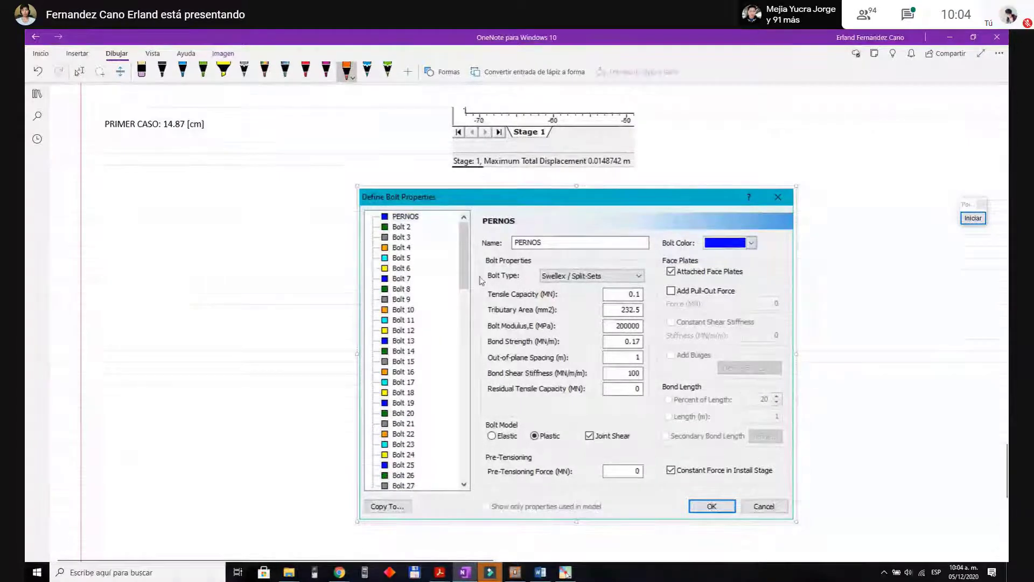
{"action": "left_click_drag", "start_coordinate": [494, 286], "coordinate": [532, 287]}
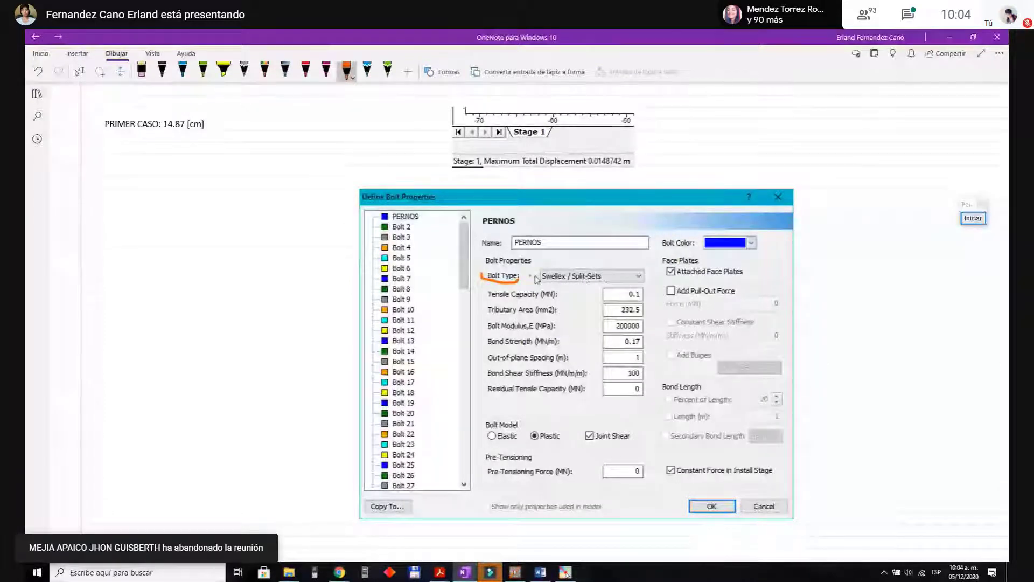
{"action": "left_click_drag", "start_coordinate": [531, 275], "coordinate": [550, 276]}
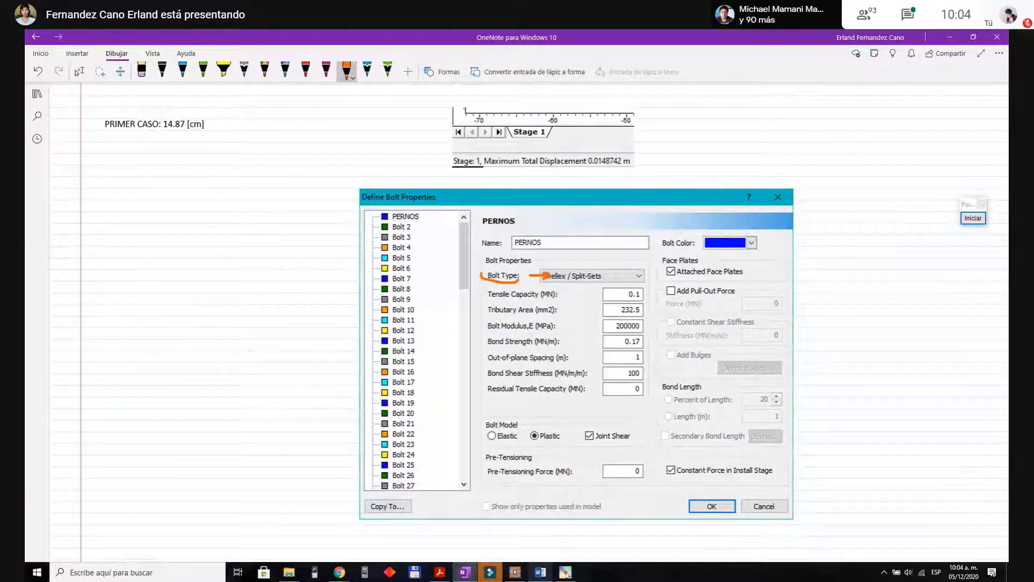
{"action": "mouse_move", "coordinate": [439, 572]}
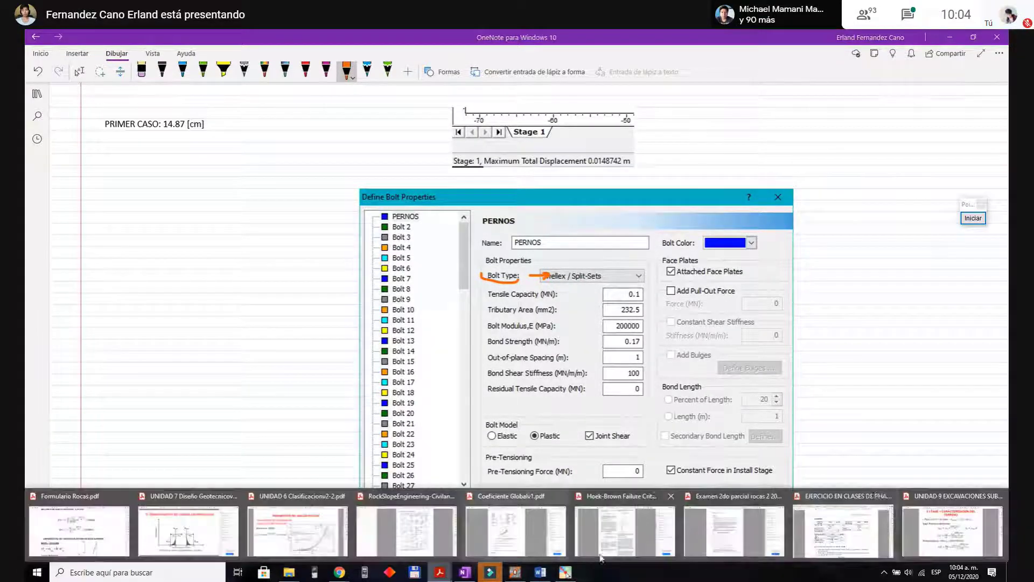
{"action": "left_click", "coordinate": [866, 542]}
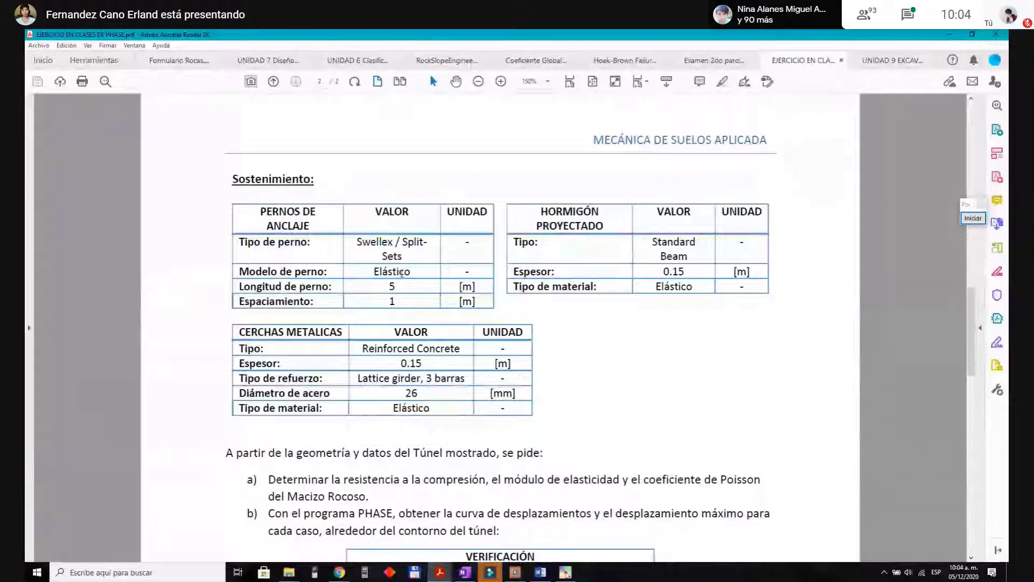
{"action": "left_click", "coordinate": [464, 572]}
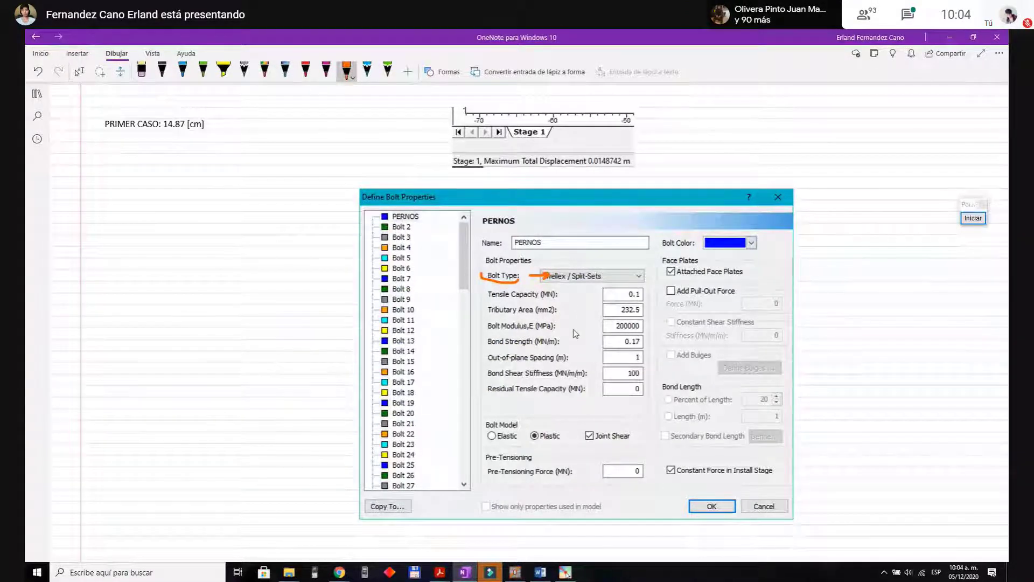
{"action": "left_click_drag", "start_coordinate": [561, 325], "coordinate": [574, 324]}
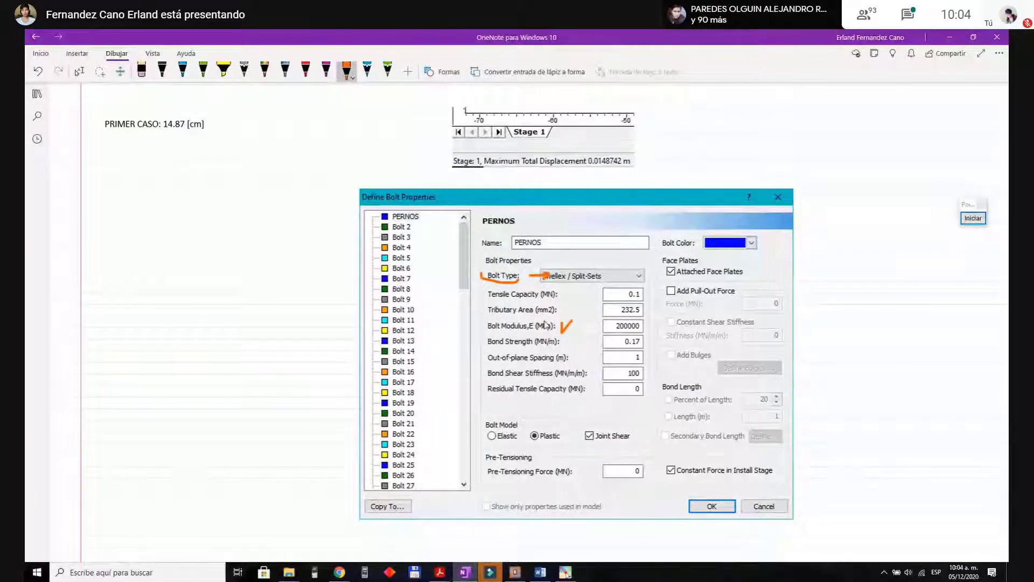
{"action": "left_click_drag", "start_coordinate": [559, 293], "coordinate": [573, 290]}
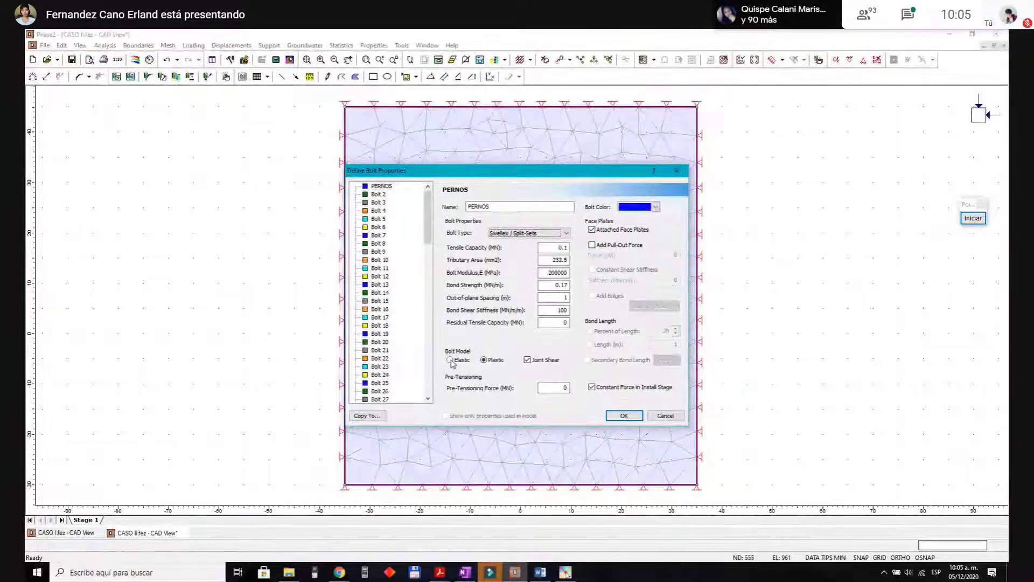
Step: Set the bolt model of PERNOS to Elastic in Phase2 and accept the bolt properties
{"action": "left_click", "coordinate": [450, 360]}
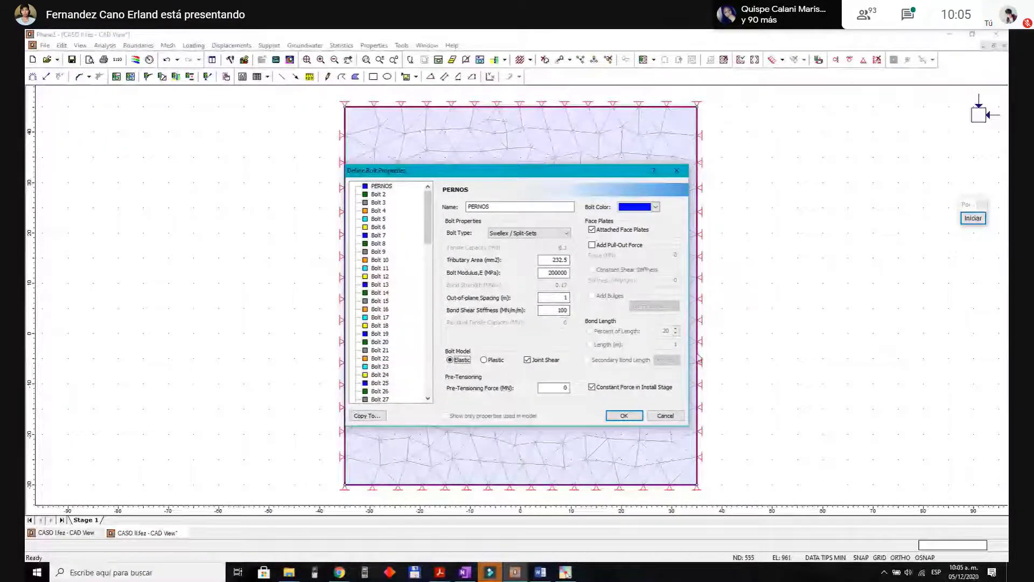
{"action": "left_click", "coordinate": [623, 417]}
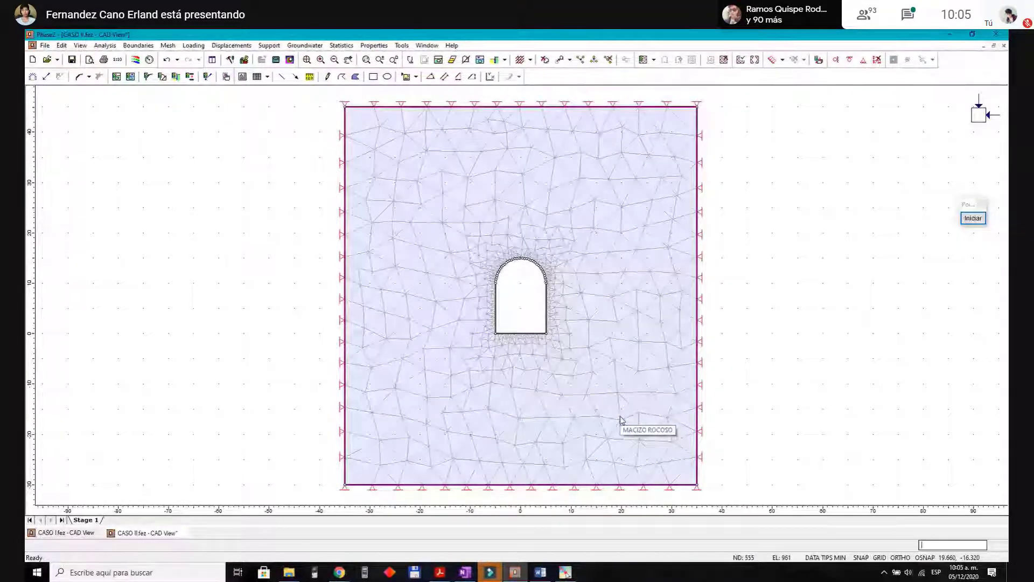
Step: Magnify the Phase2 screen to examine the Support commands and the bolt pattern tool, and end the screen magnification
{"action": "left_click", "coordinate": [973, 218]}
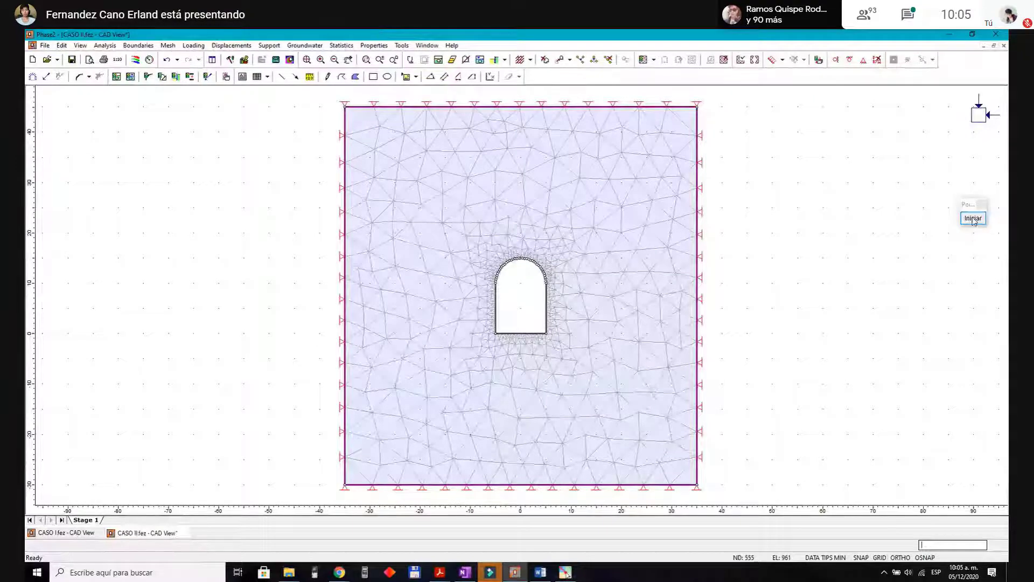
{"action": "scroll", "coordinate": [370, 67], "scroll_direction": "up", "scroll_amount": 3}
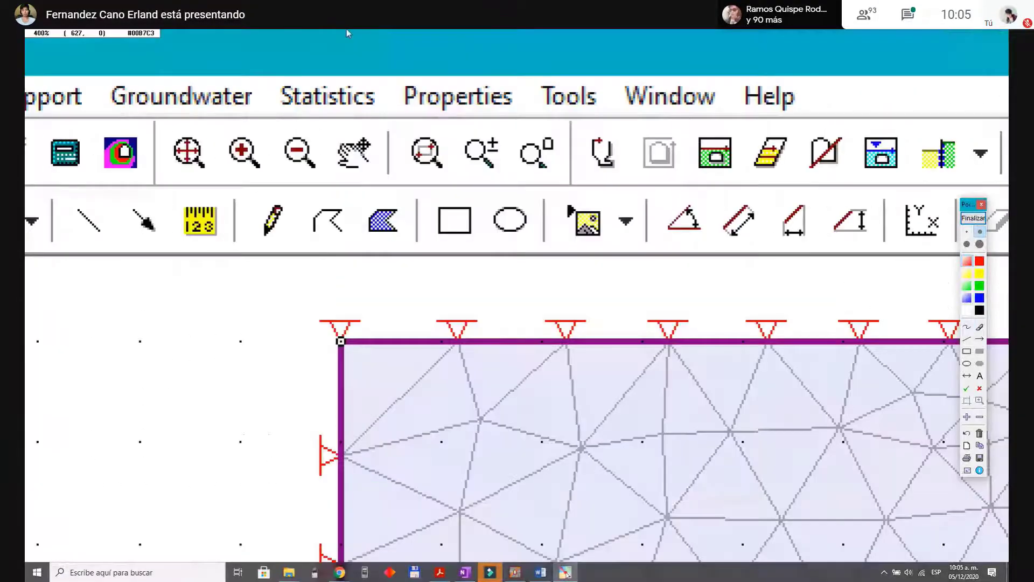
{"action": "scroll", "coordinate": [207, 67], "scroll_direction": "down", "scroll_amount": 2}
{"action": "scroll", "coordinate": [208, 67], "scroll_direction": "up", "scroll_amount": 1}
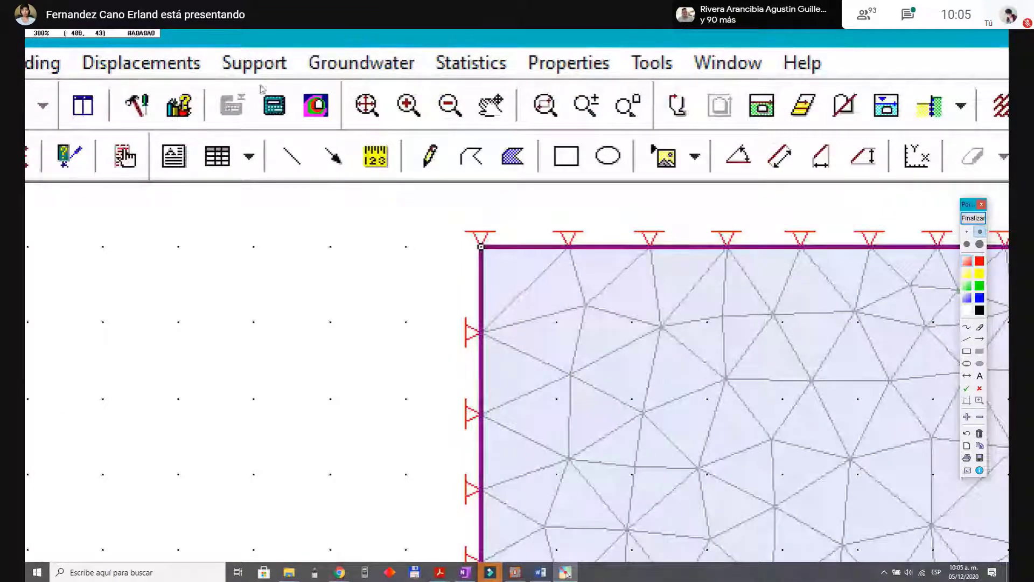
{"action": "scroll", "coordinate": [327, 89], "scroll_direction": "down", "scroll_amount": 2}
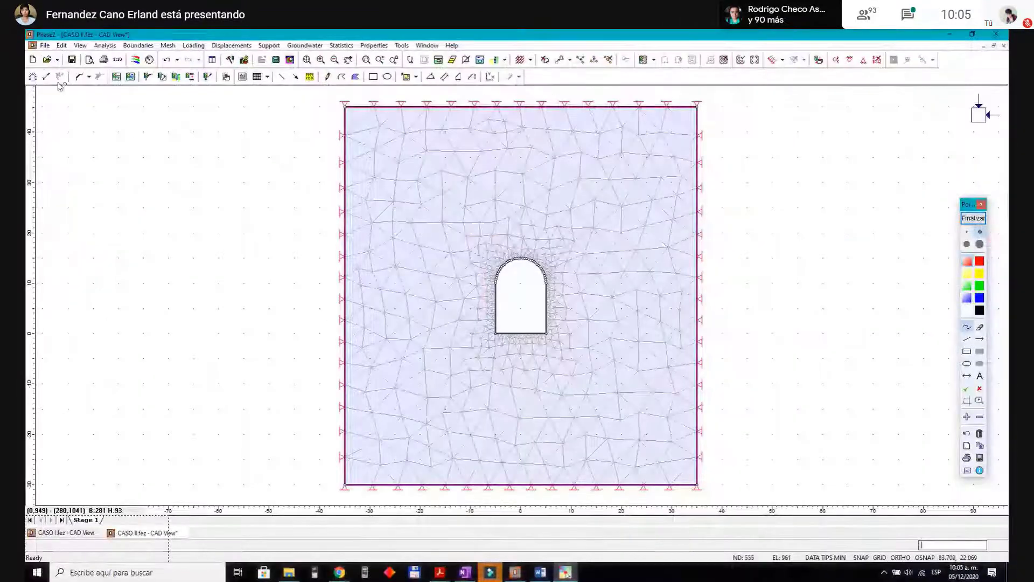
{"action": "scroll", "coordinate": [27, 82], "scroll_direction": "up", "scroll_amount": 3}
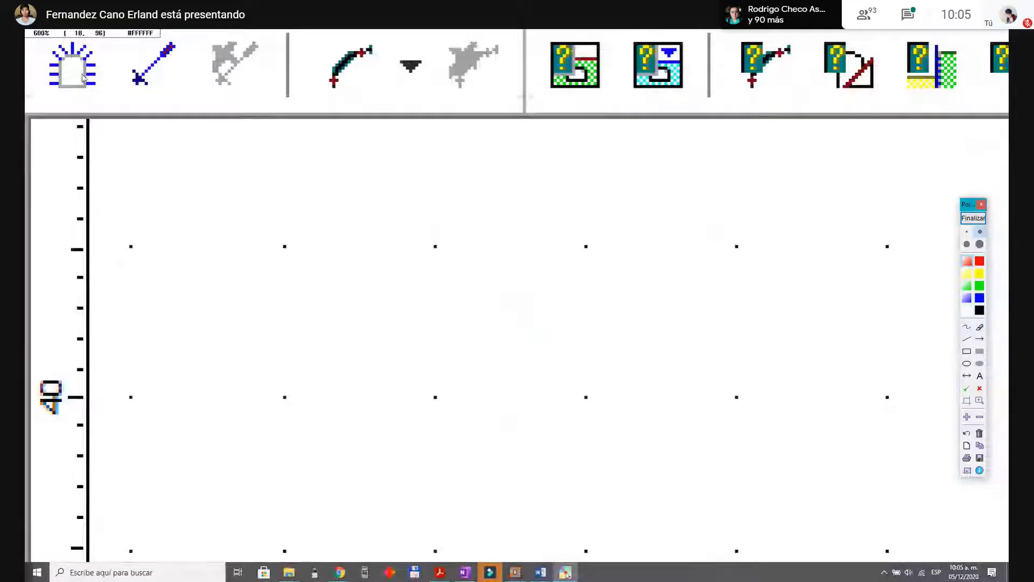
{"action": "scroll", "coordinate": [79, 96], "scroll_direction": "up", "scroll_amount": 2}
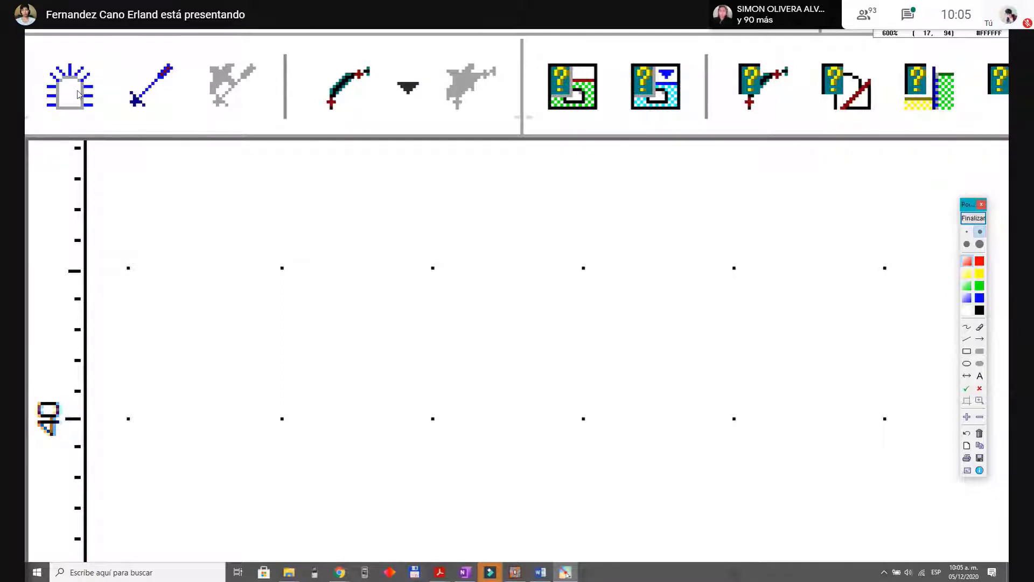
{"action": "scroll", "coordinate": [57, 77], "scroll_direction": "down", "scroll_amount": 3}
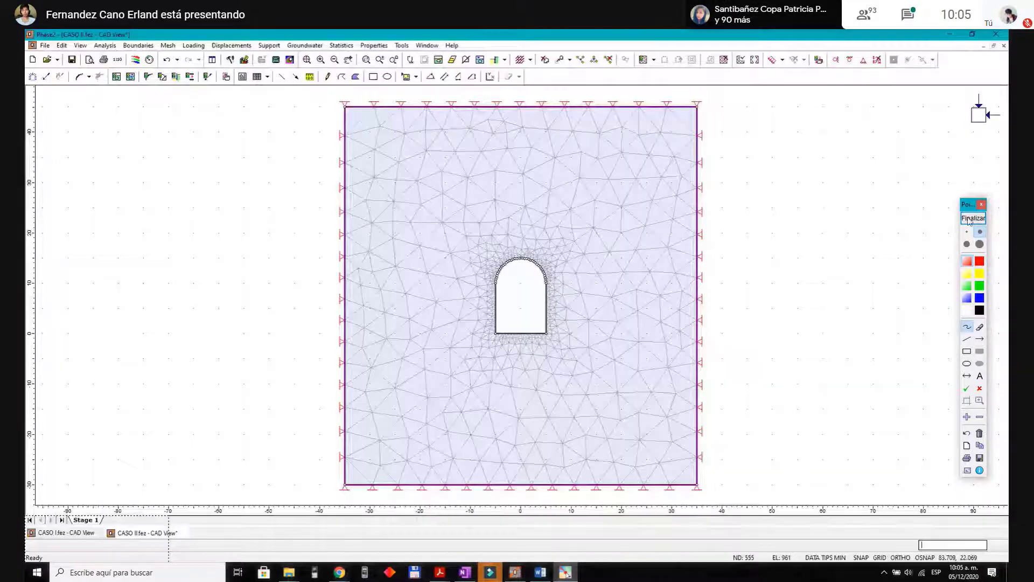
{"action": "left_click", "coordinate": [972, 219]}
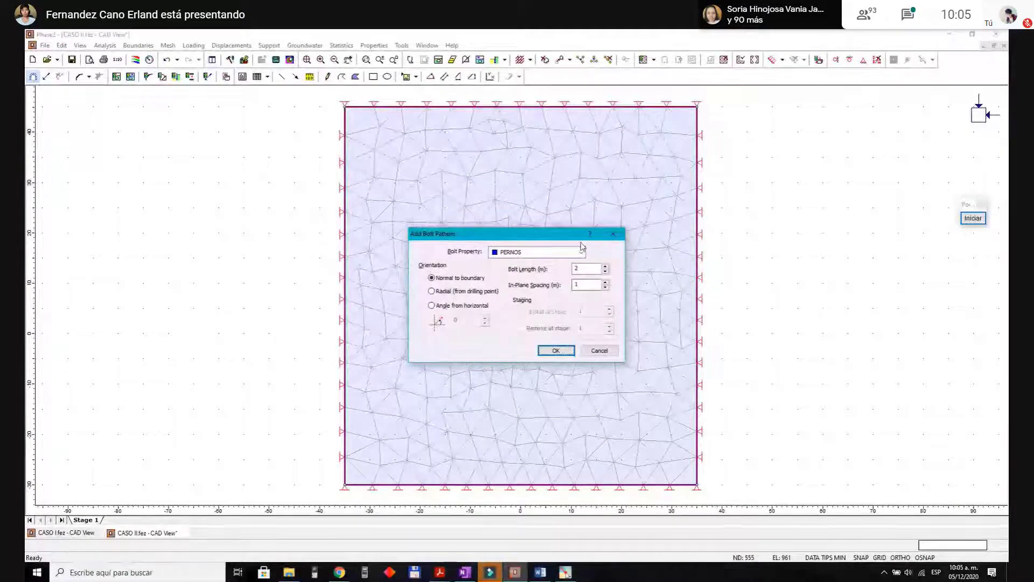
Step: Switch to OneNote, paste the Add Bolt Pattern capture below the bolt properties one, and mark the PERNOS bolt property in orange on both
{"action": "left_click", "coordinate": [456, 574]}
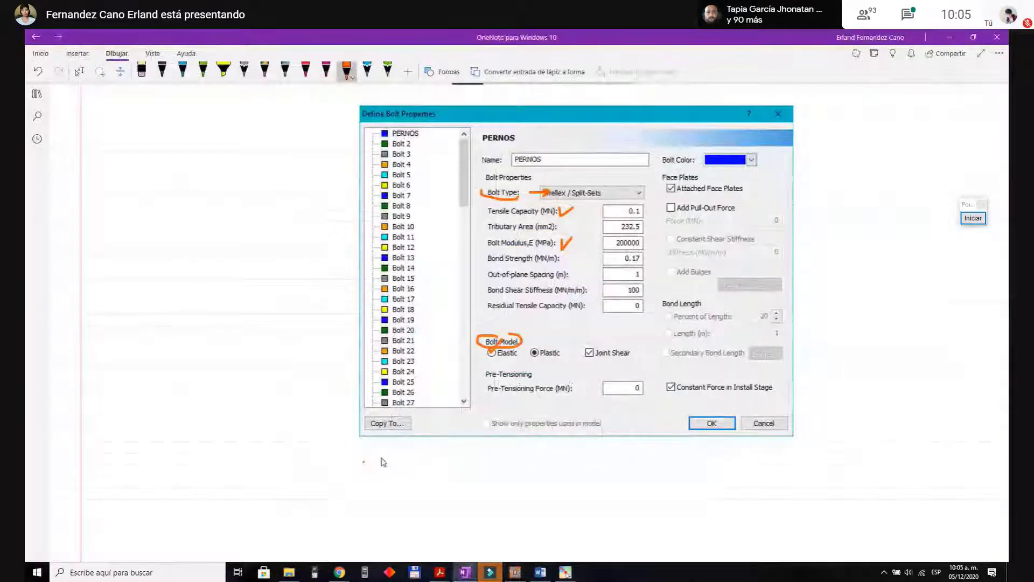
{"action": "scroll", "coordinate": [370, 458], "scroll_direction": "down", "scroll_amount": 5}
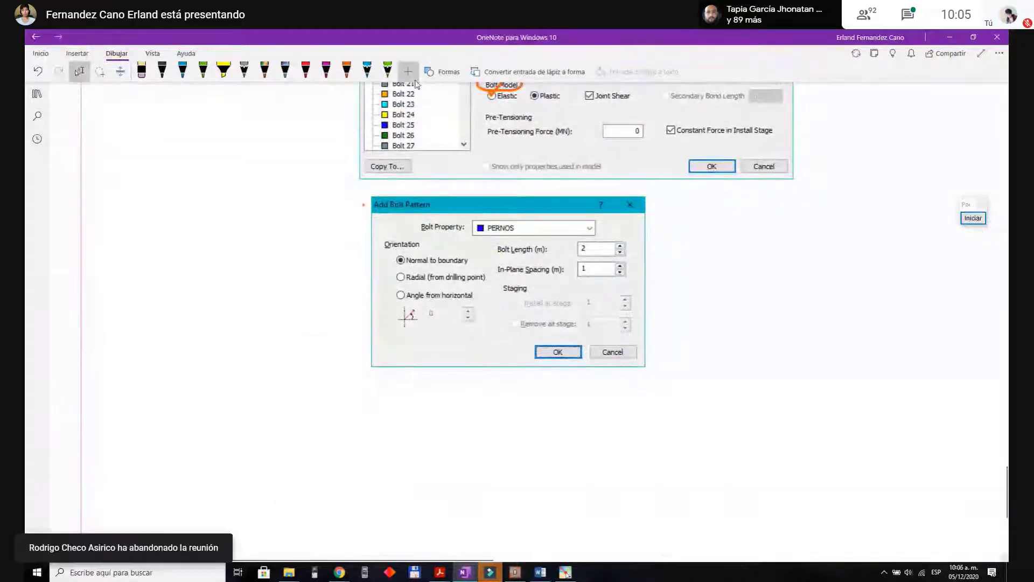
{"action": "left_click", "coordinate": [346, 70]}
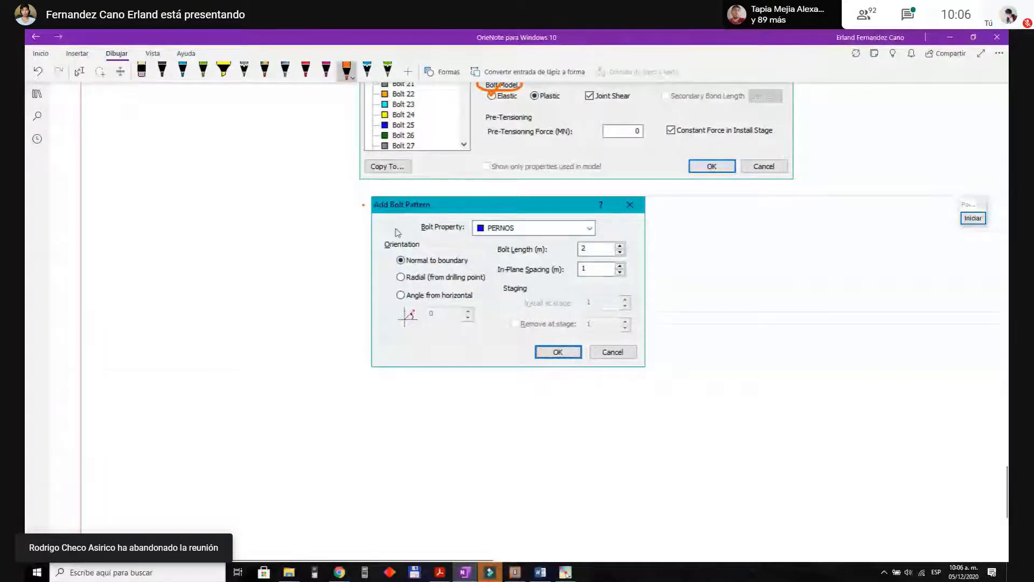
{"action": "mouse_move", "coordinate": [380, 230]}
{"action": "left_mouse_down"}
{"action": "mouse_move", "coordinate": [410, 227]}
{"action": "mouse_move", "coordinate": [404, 235]}
{"action": "left_mouse_up"}
{"action": "scroll", "coordinate": [404, 235], "scroll_direction": "up", "scroll_amount": 5}
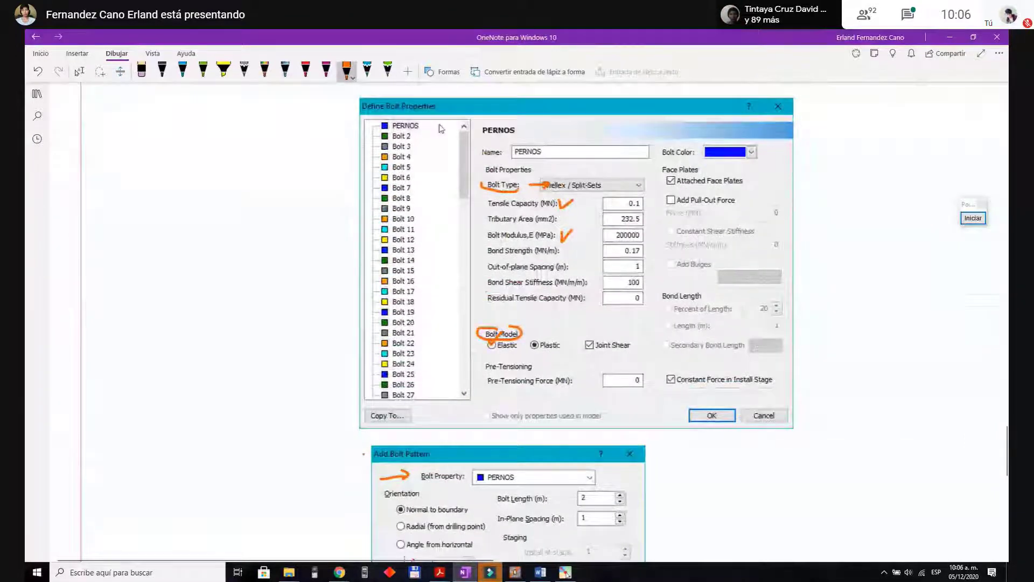
{"action": "left_click_drag", "start_coordinate": [424, 122], "coordinate": [427, 129]}
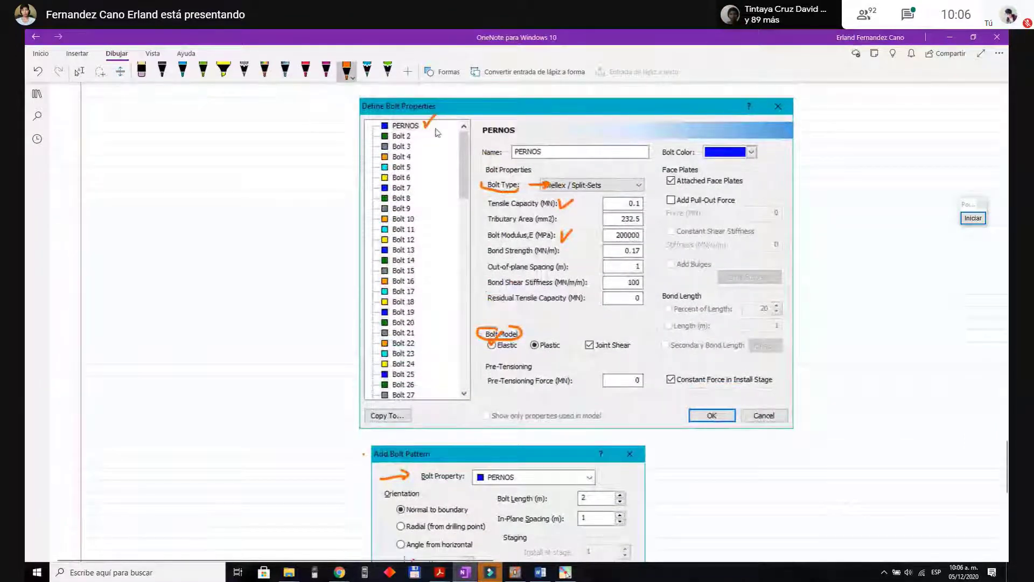
{"action": "scroll", "coordinate": [521, 388], "scroll_direction": "down", "scroll_amount": 2}
{"action": "left_click_drag", "start_coordinate": [516, 392], "coordinate": [527, 383]}
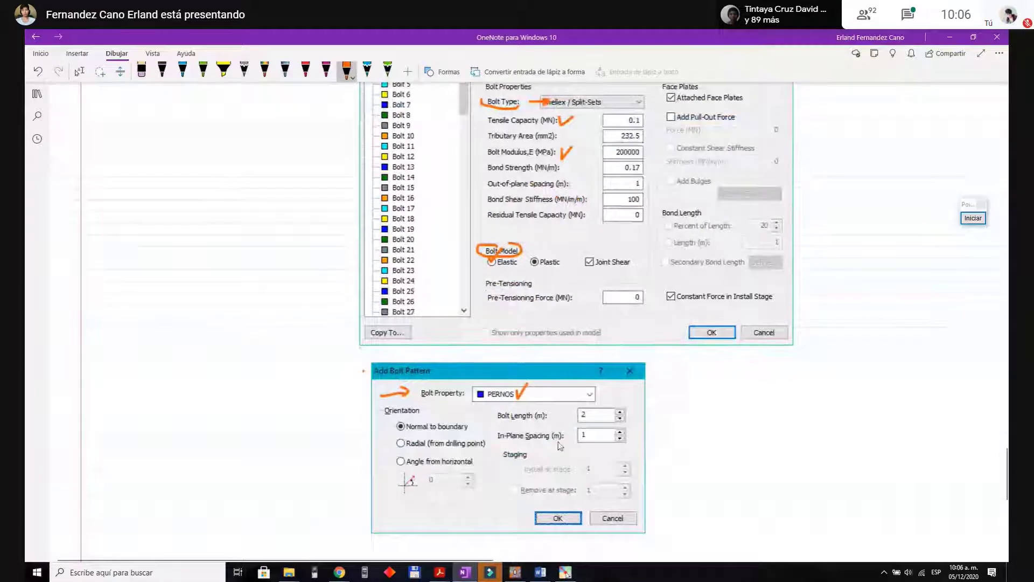
Step: Sketch an orange arched tunnel outline beside the Add Bolt Pattern capture, with blue bolts perpendicular to its right wall and crown
{"action": "scroll", "coordinate": [455, 437], "scroll_direction": "down", "scroll_amount": 2}
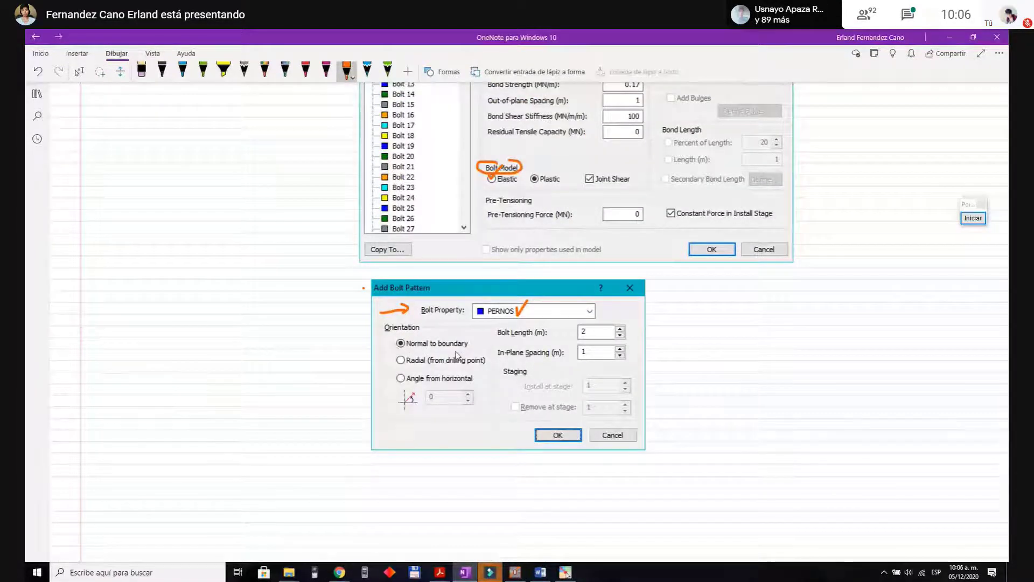
{"action": "scroll", "coordinate": [456, 356], "scroll_direction": "up", "scroll_amount": 1}
{"action": "scroll", "coordinate": [538, 323], "scroll_direction": "down", "scroll_amount": 5}
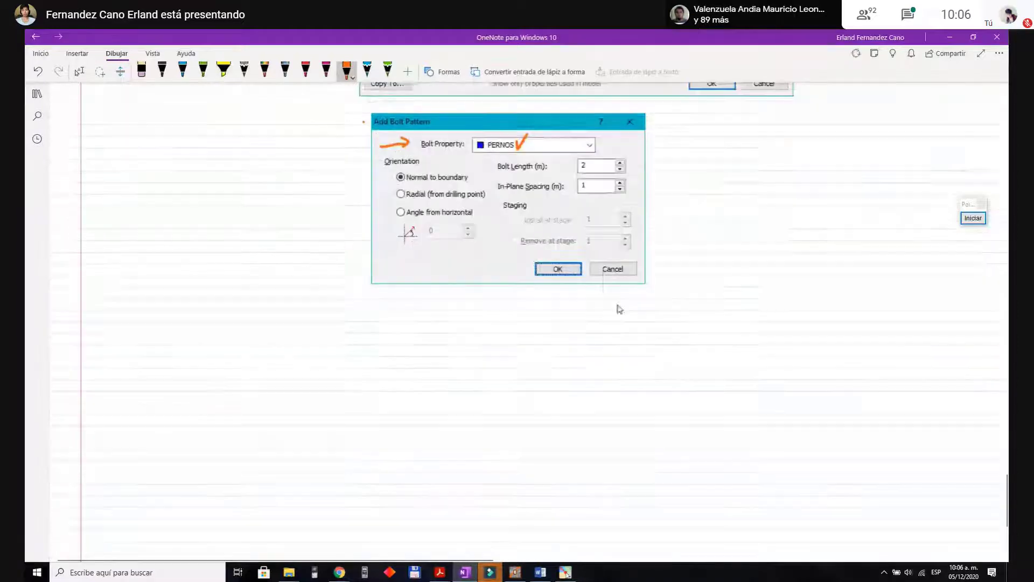
{"action": "scroll", "coordinate": [616, 307], "scroll_direction": "up", "scroll_amount": 2}
{"action": "mouse_move", "coordinate": [706, 357]}
{"action": "left_mouse_down"}
{"action": "mouse_move", "coordinate": [712, 305]}
{"action": "mouse_move", "coordinate": [757, 311]}
{"action": "mouse_move", "coordinate": [764, 358]}
{"action": "left_mouse_up"}
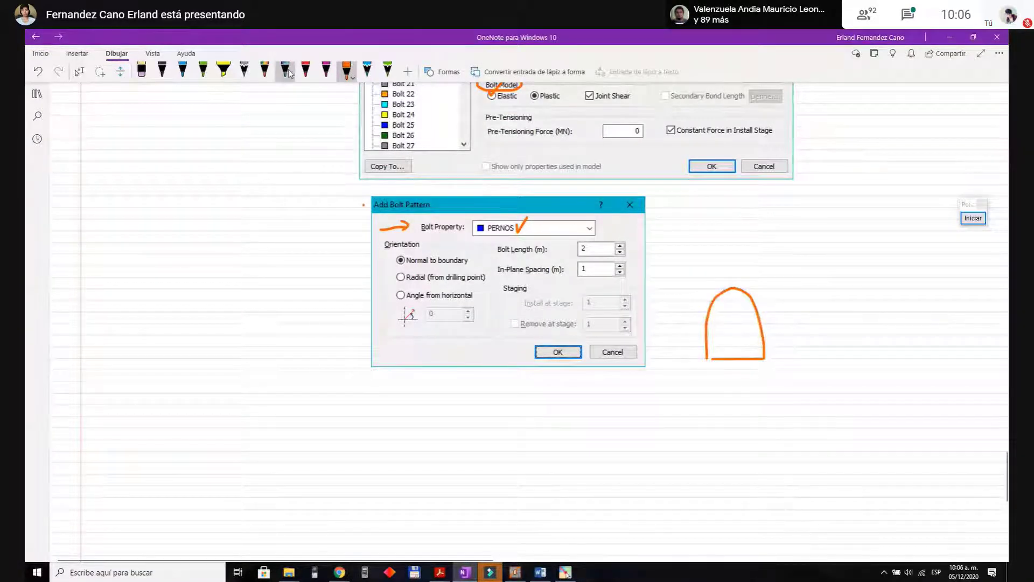
{"action": "left_click", "coordinate": [367, 68]}
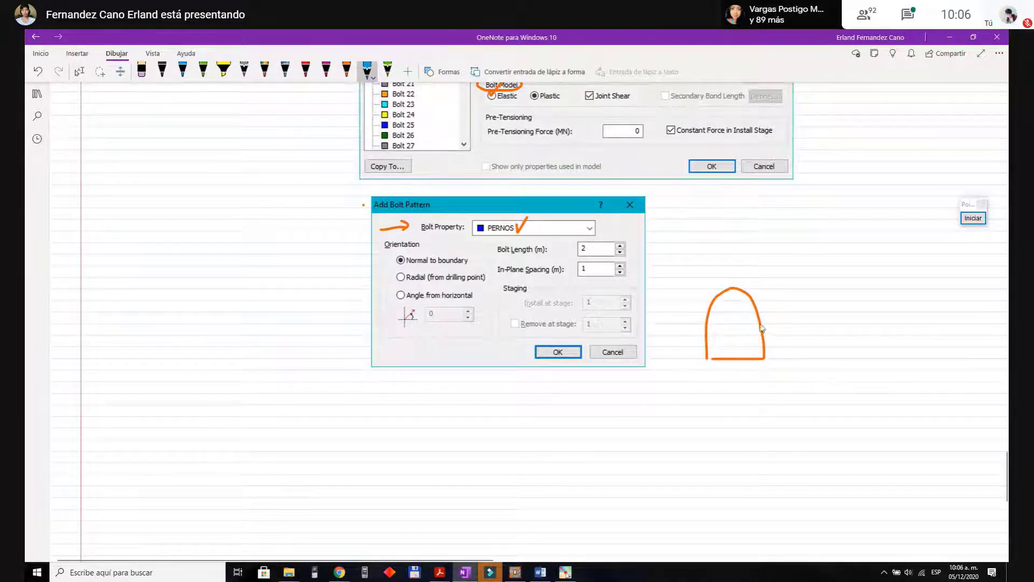
{"action": "left_click_drag", "start_coordinate": [766, 334], "coordinate": [793, 331]}
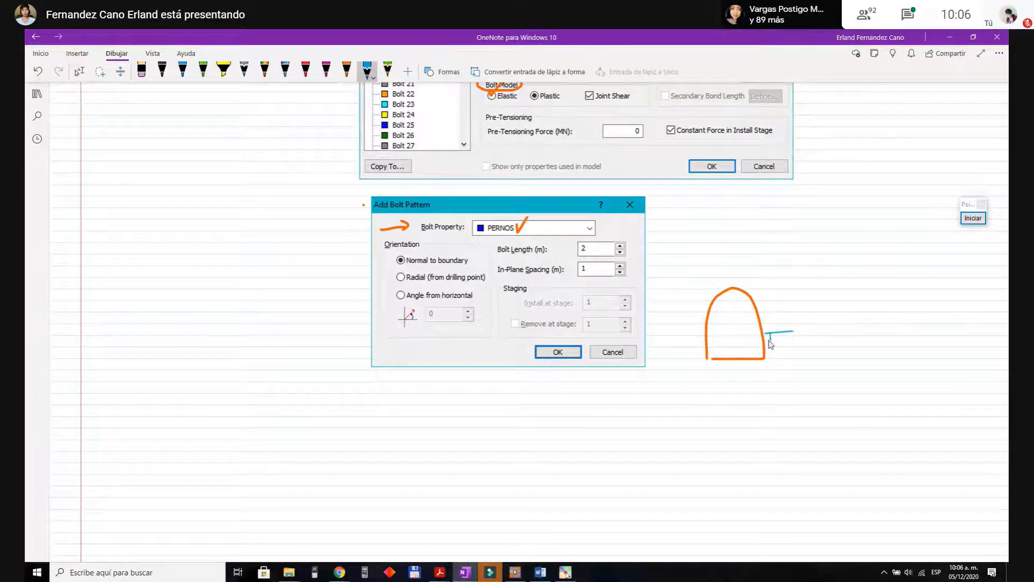
{"action": "left_click_drag", "start_coordinate": [732, 289], "coordinate": [732, 248]}
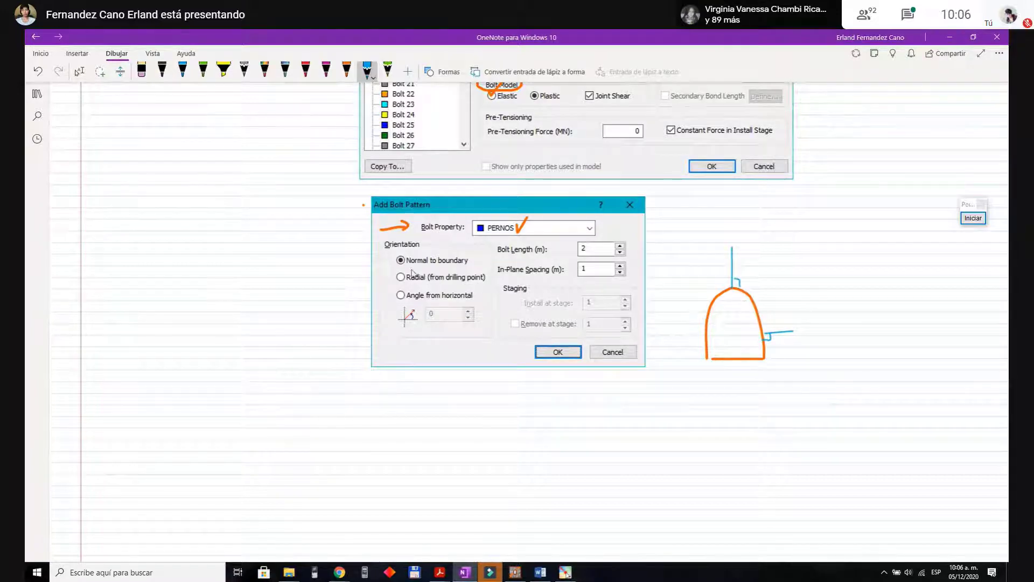
Step: Draw blue radial bolts fanning out from a point inside the tunnel sketch
{"action": "left_click_drag", "start_coordinate": [673, 261], "coordinate": [731, 329]}
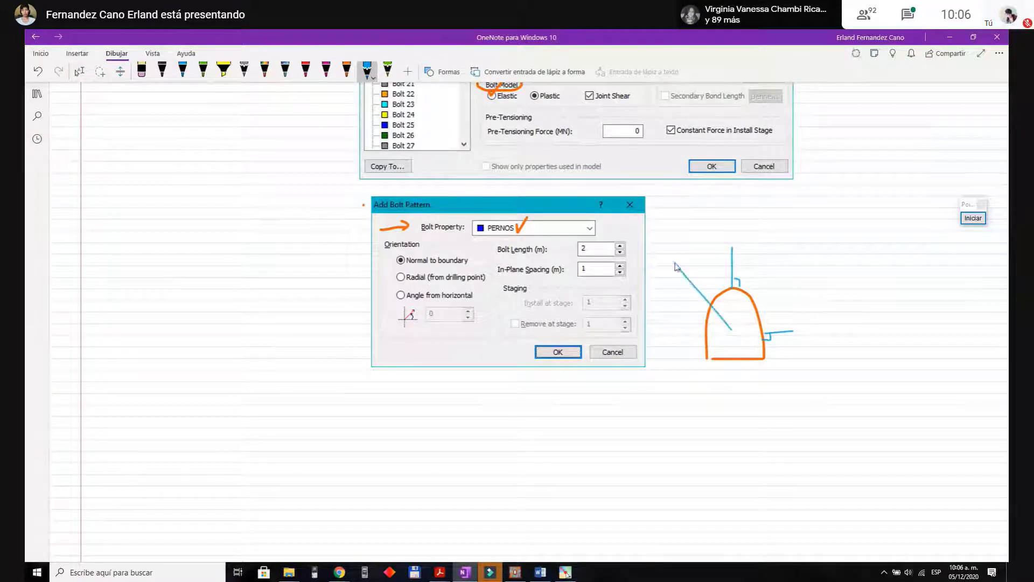
{"action": "mouse_move", "coordinate": [774, 273]}
{"action": "left_mouse_down"}
{"action": "mouse_move", "coordinate": [738, 329]}
{"action": "mouse_move", "coordinate": [701, 246]}
{"action": "left_mouse_up"}
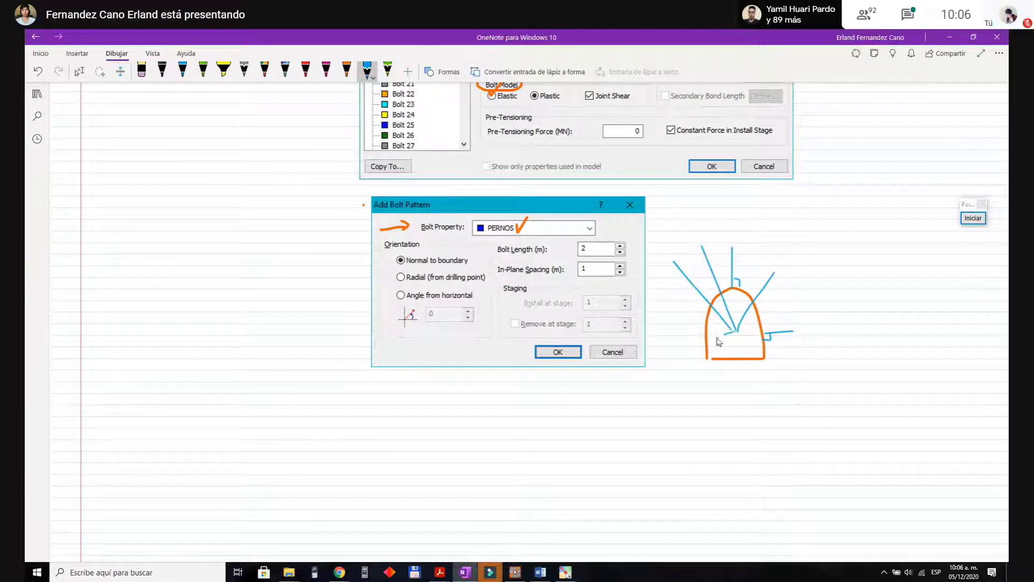
{"action": "mouse_move", "coordinate": [733, 331]}
{"action": "left_mouse_down"}
{"action": "mouse_move", "coordinate": [685, 346]}
{"action": "mouse_move", "coordinate": [734, 377]}
{"action": "left_mouse_up"}
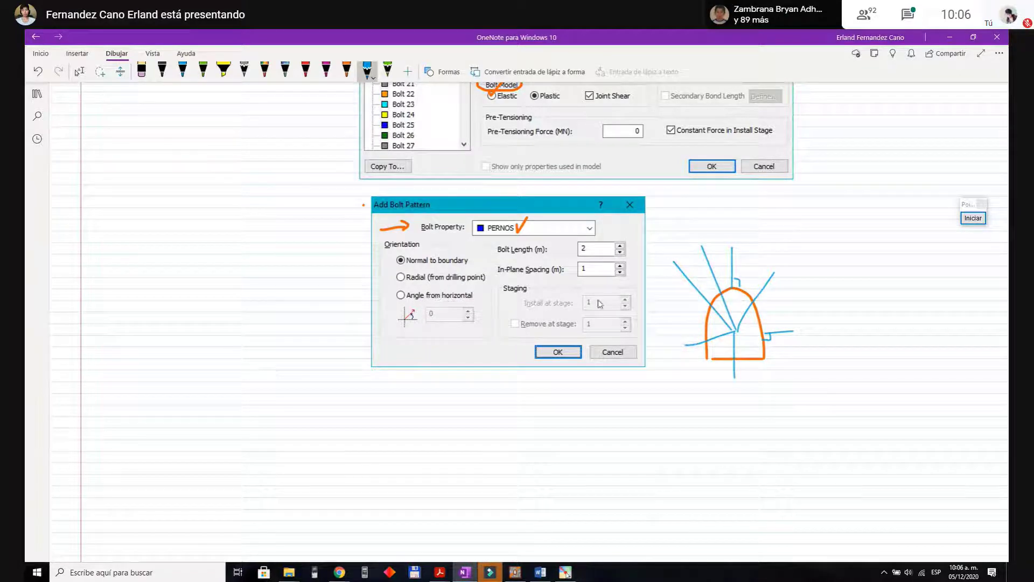
Step: Draw four parallel inclined blue bolts along the right side of the tunnel sketch and tick Orientation on the capture
{"action": "left_click_drag", "start_coordinate": [750, 294], "coordinate": [819, 263]}
{"action": "left_click_drag", "start_coordinate": [765, 316], "coordinate": [843, 277]}
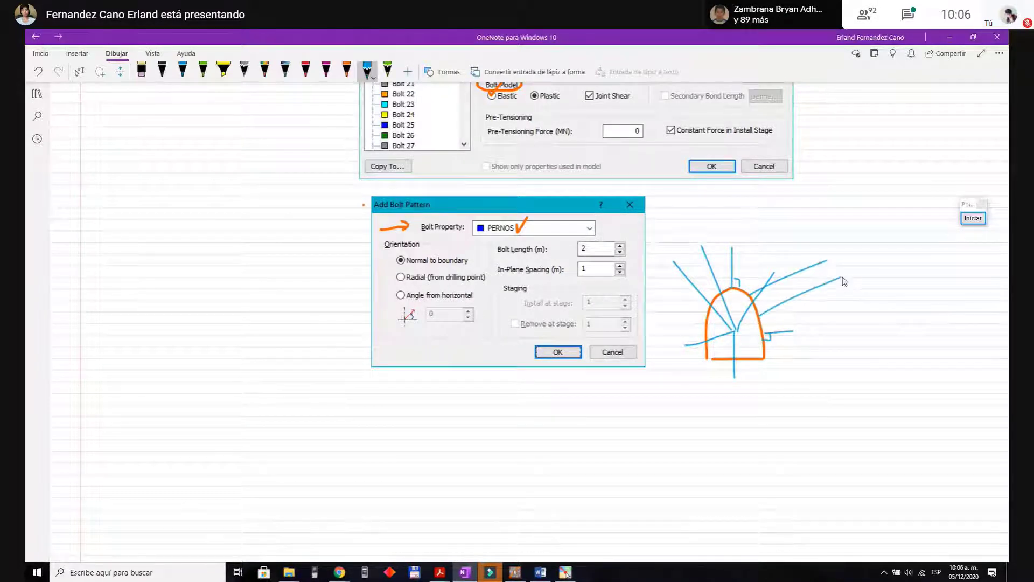
{"action": "left_click_drag", "start_coordinate": [769, 329], "coordinate": [847, 295]}
{"action": "left_click_drag", "start_coordinate": [732, 284], "coordinate": [807, 241]}
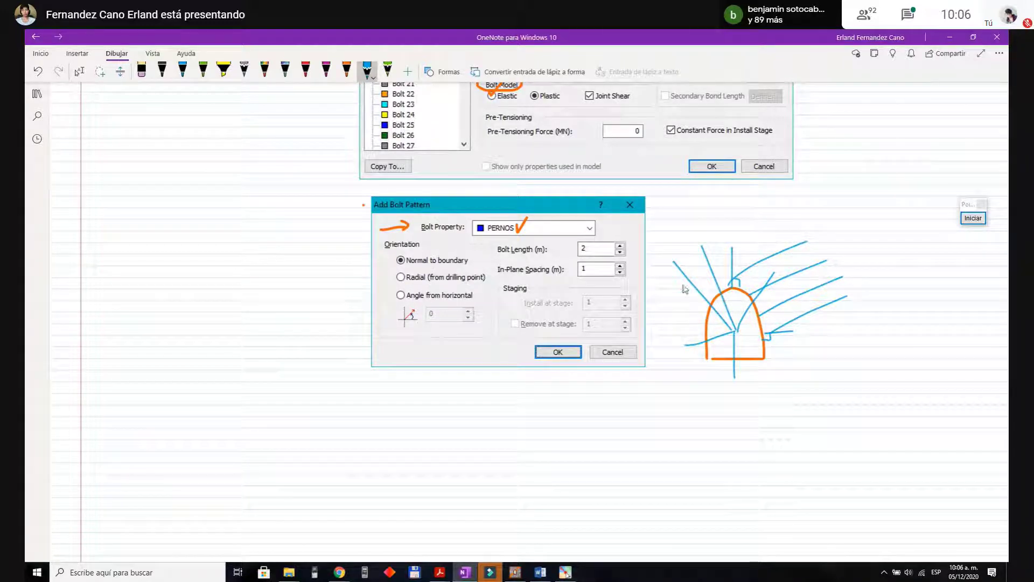
{"action": "left_click_drag", "start_coordinate": [379, 252], "coordinate": [395, 247]}
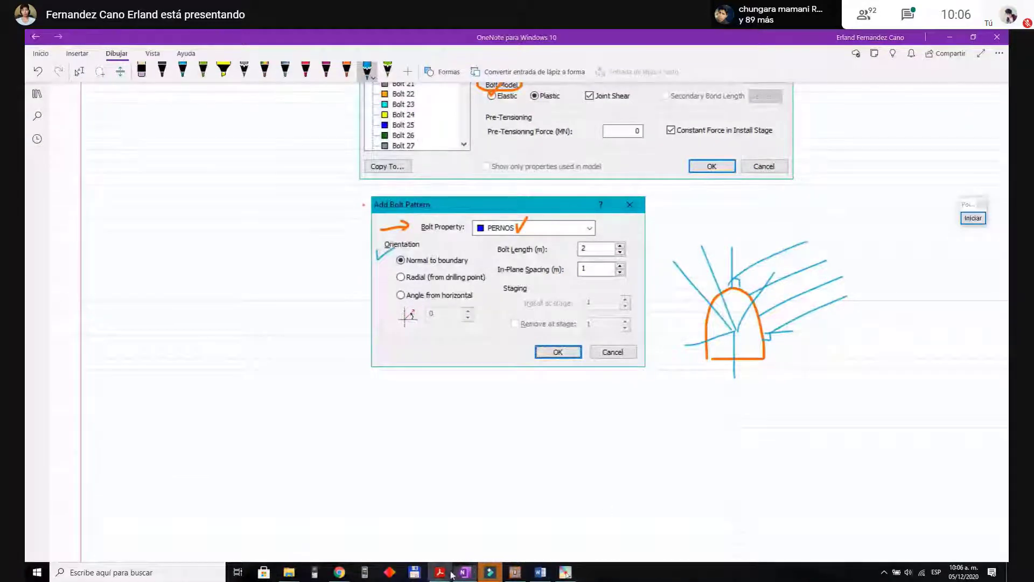
Step: Switch to the Phase exercise PDF in Acrobat Reader and check the bolt length and spacing in the anchor bolt table
{"action": "mouse_move", "coordinate": [439, 572]}
{"action": "mouse_move", "coordinate": [930, 542]}
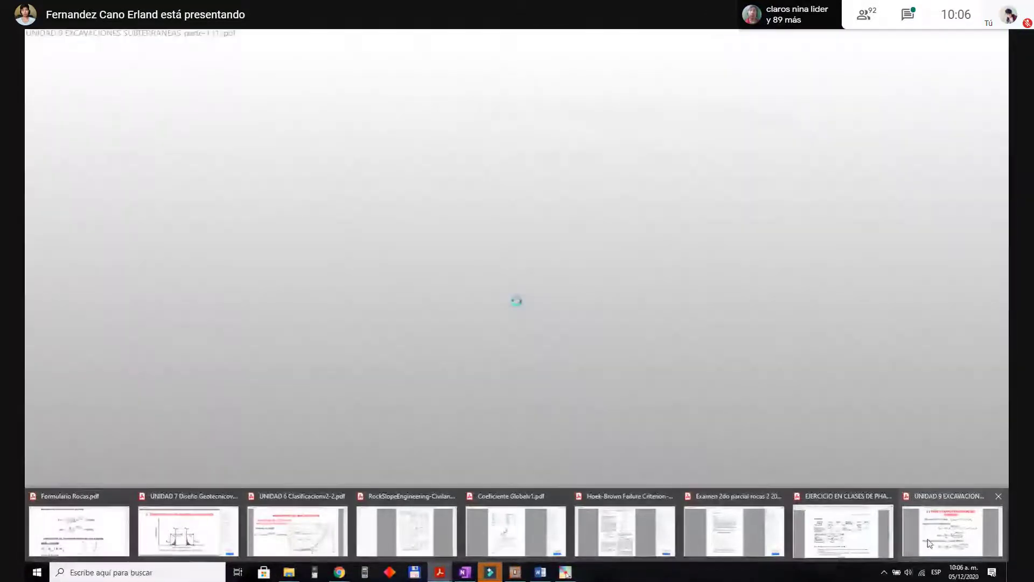
{"action": "mouse_move", "coordinate": [877, 543]}
{"action": "left_click", "coordinate": [844, 542]}
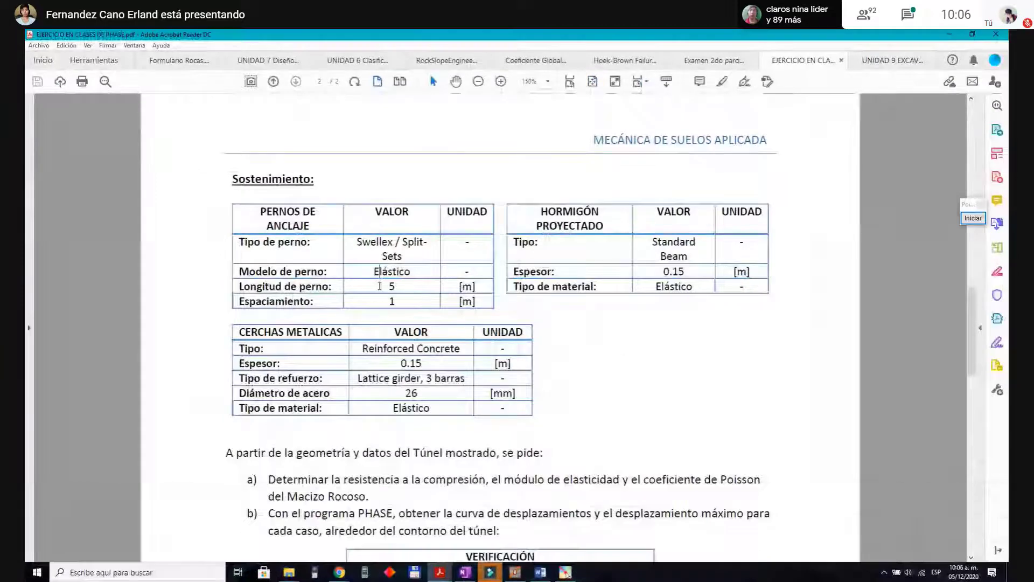
{"action": "double_click", "coordinate": [392, 271]}
{"action": "left_click", "coordinate": [401, 286]}
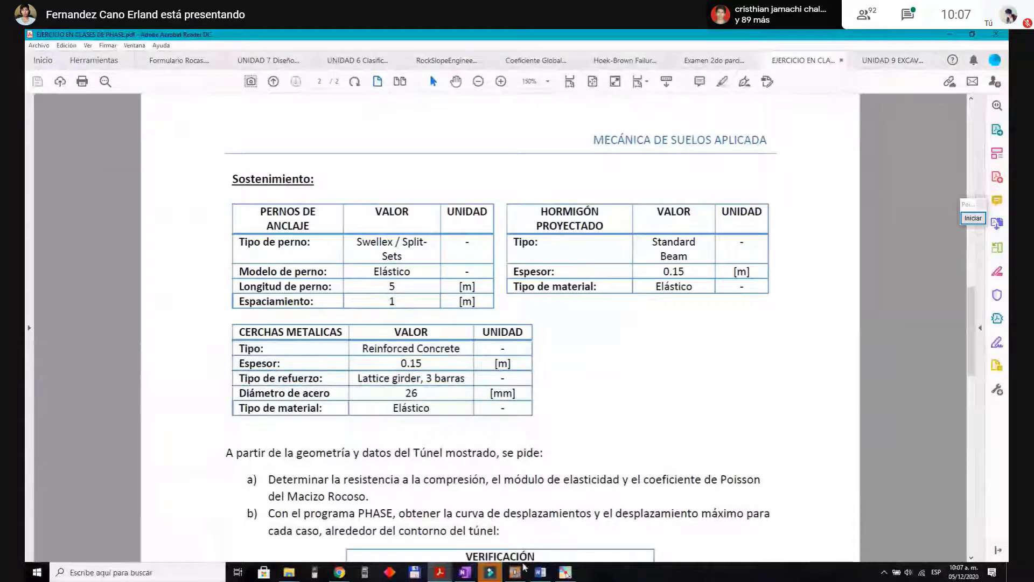
Step: Return to OneNote, underline Bolt Length and In-Plane Spacing in orange on the capture, and write 5 and 1 beside their values
{"action": "left_click", "coordinate": [465, 572]}
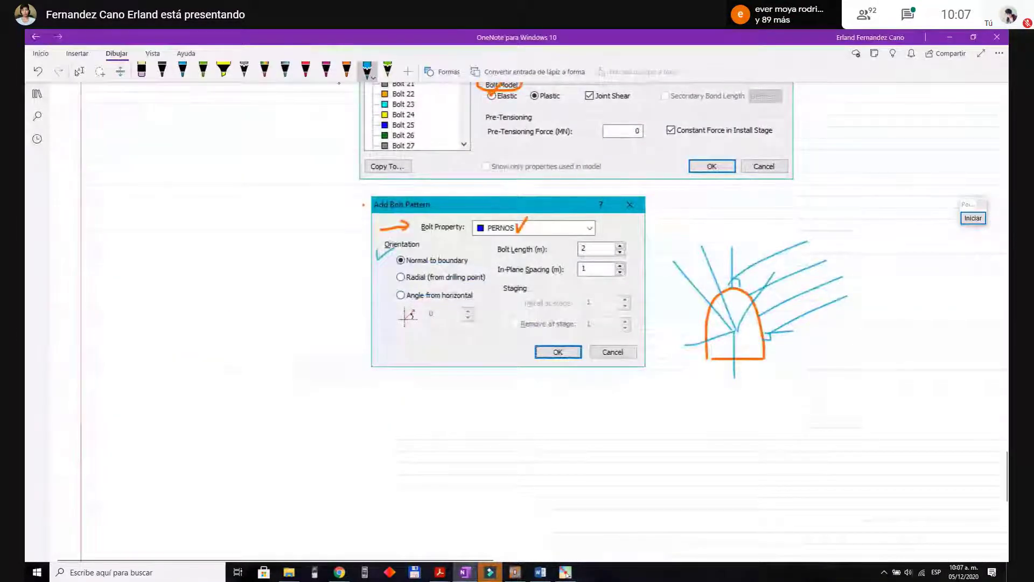
{"action": "left_click", "coordinate": [346, 69]}
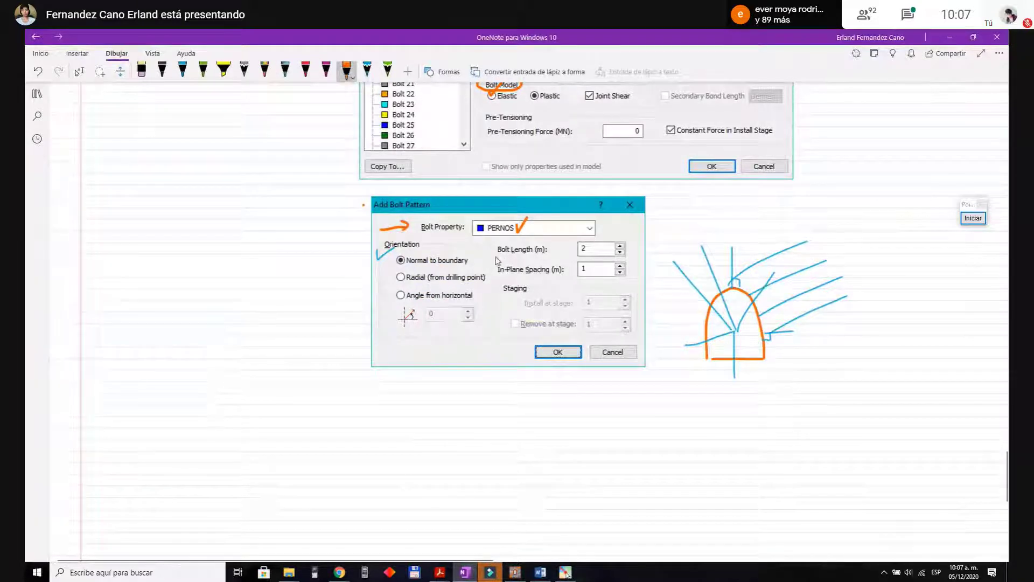
{"action": "left_click_drag", "start_coordinate": [495, 258], "coordinate": [557, 257]}
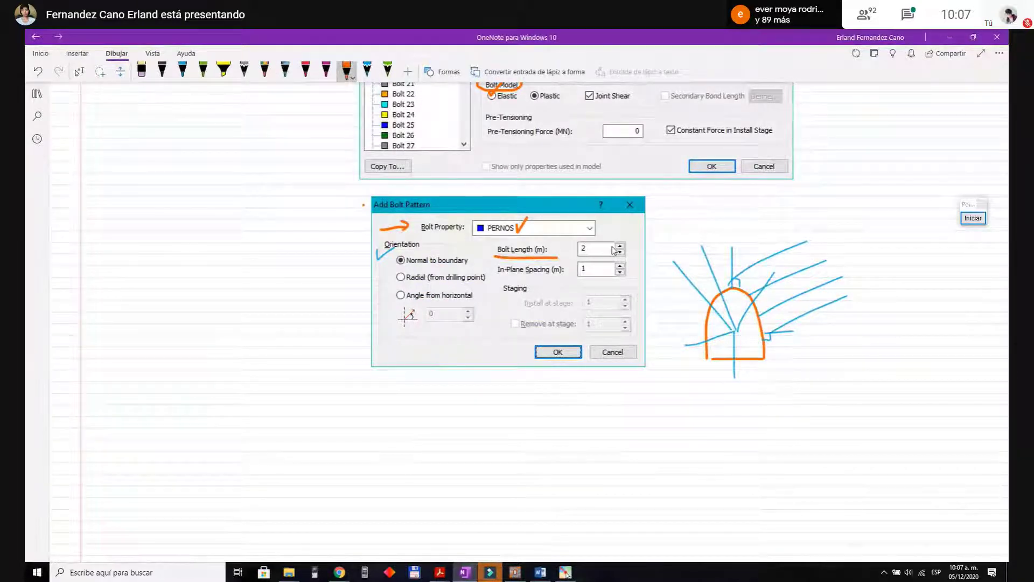
{"action": "left_click_drag", "start_coordinate": [592, 243], "coordinate": [591, 251]}
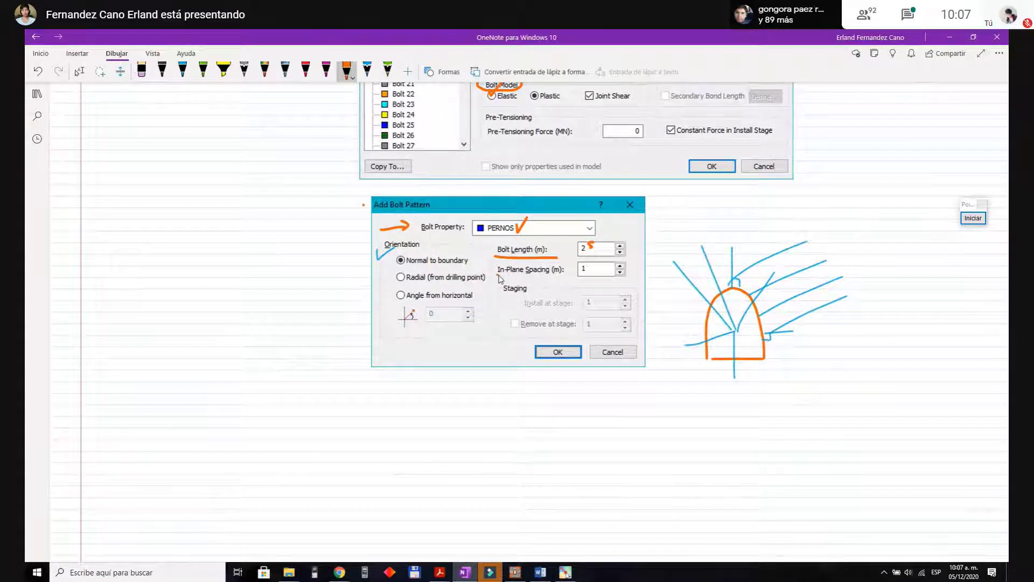
{"action": "left_click_drag", "start_coordinate": [496, 274], "coordinate": [588, 272]}
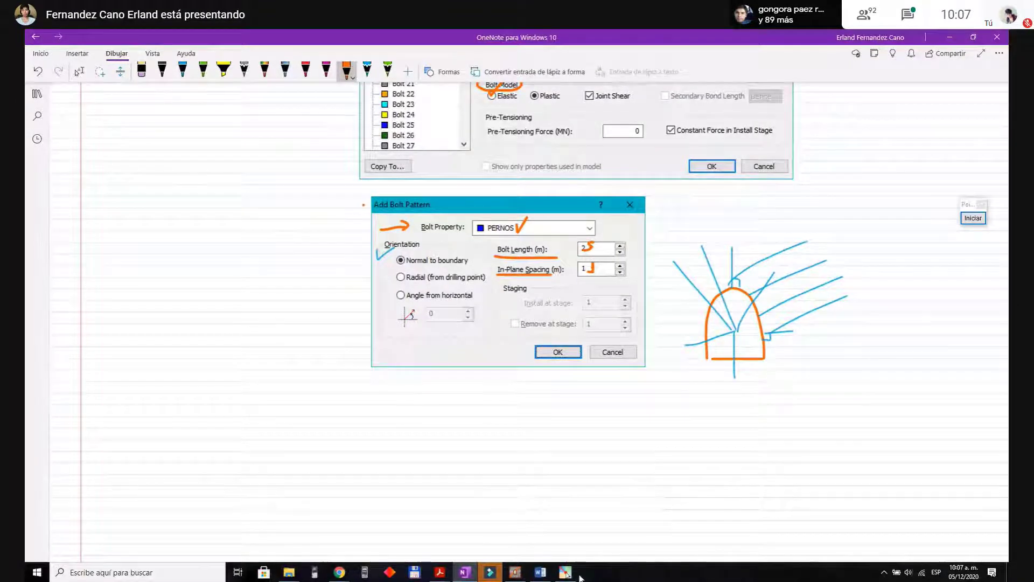
Step: Switch to Phase2 and accept the PERNOS bolt pattern normal to the boundary, with a 5 m bolt length and 1 m in-plane spacing
{"action": "left_click", "coordinate": [517, 572]}
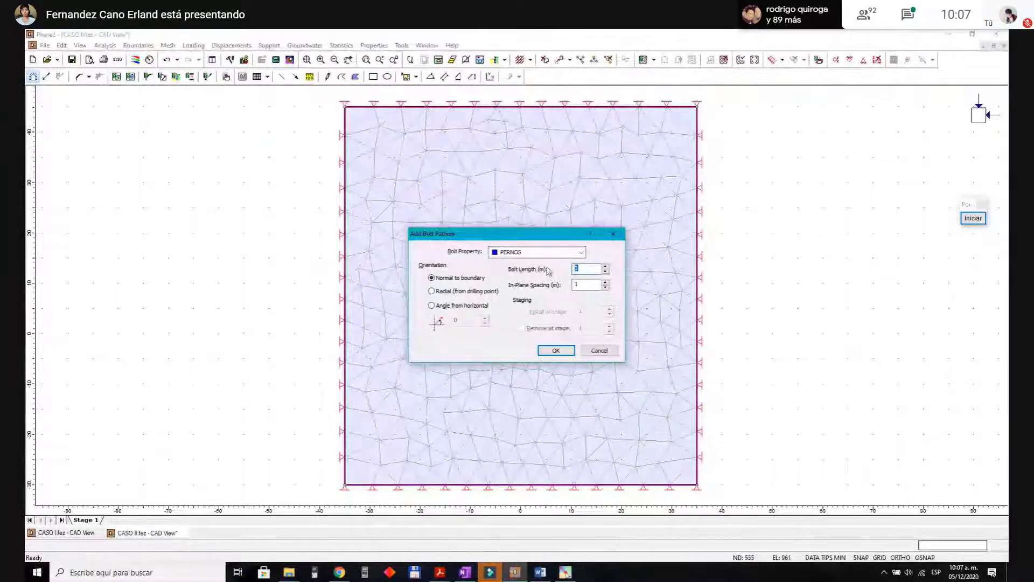
{"action": "left_click", "coordinate": [583, 290]}
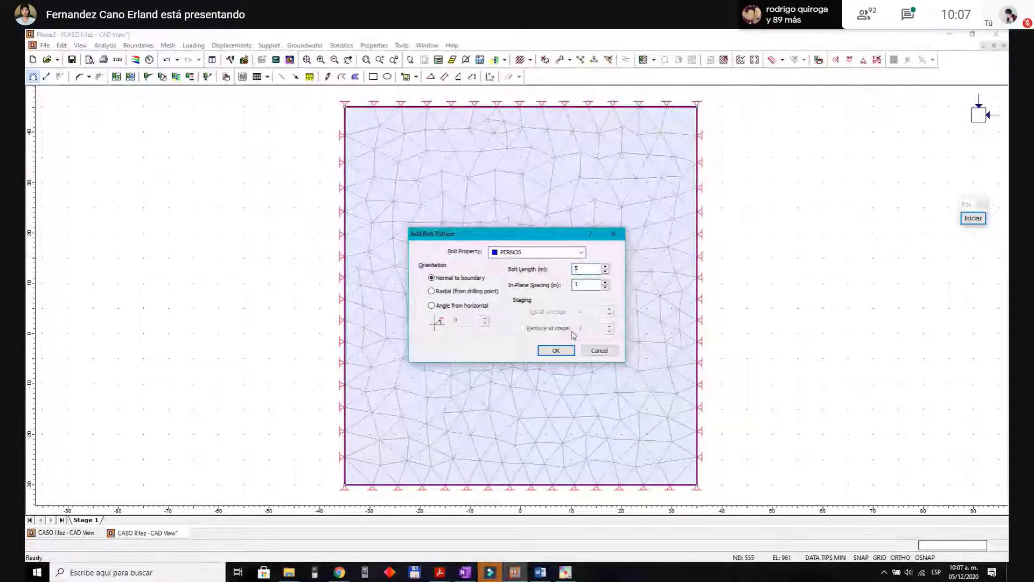
{"action": "left_click", "coordinate": [556, 352]}
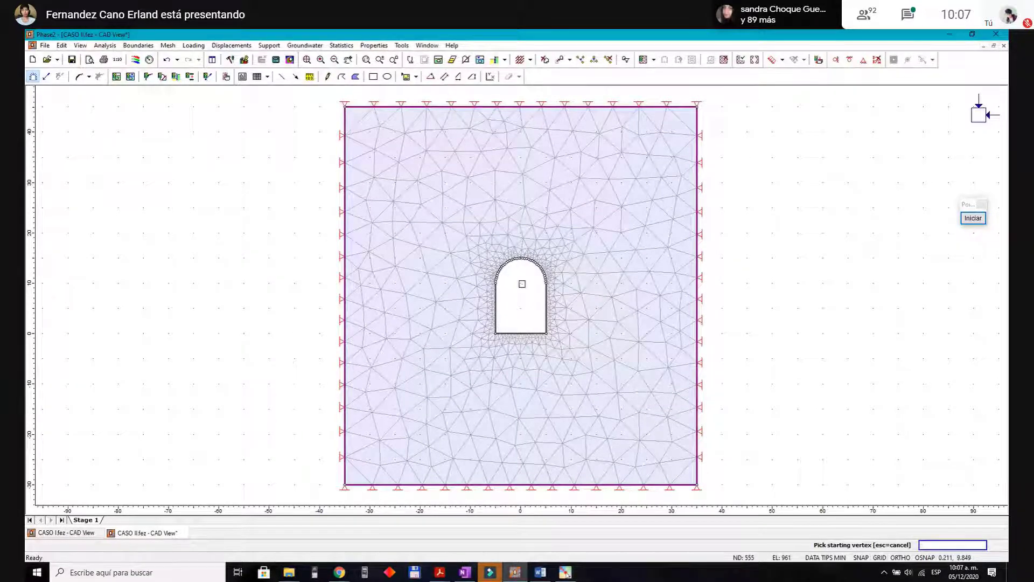
Step: Try to place the bolt pattern along the tunnel contour from its lower-left corner, and undo the placed bolt
{"action": "scroll", "coordinate": [522, 284], "scroll_direction": "up", "scroll_amount": 1}
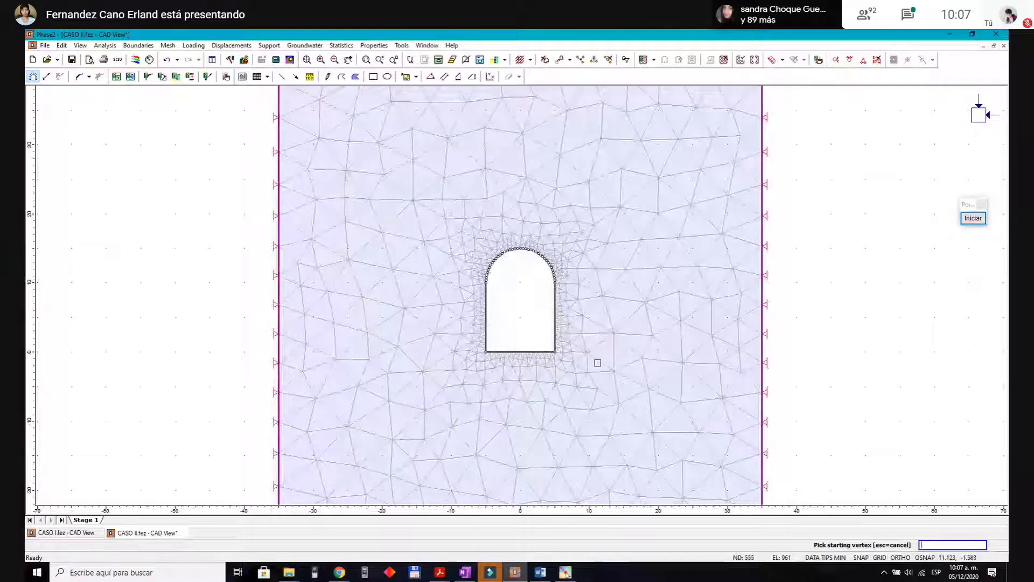
{"action": "left_click_drag", "start_coordinate": [589, 369], "coordinate": [469, 240]}
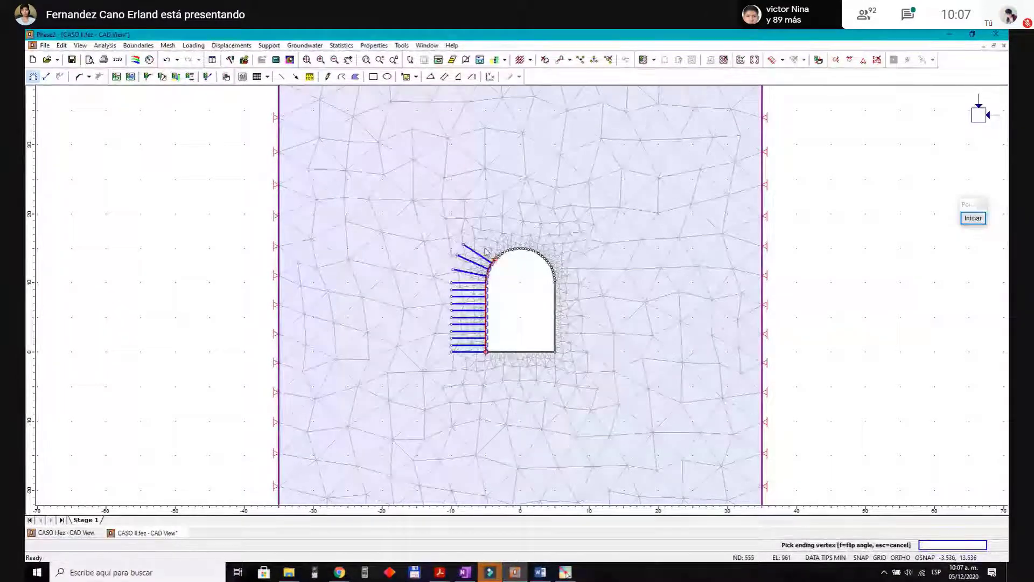
{"action": "scroll", "coordinate": [487, 353], "scroll_direction": "up", "scroll_amount": 2}
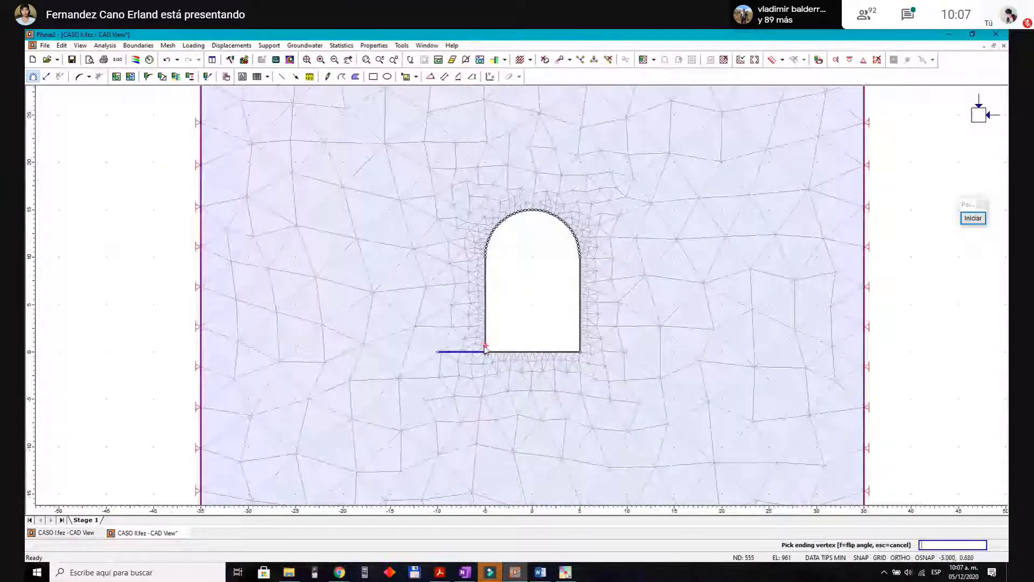
{"action": "left_click", "coordinate": [485, 351]}
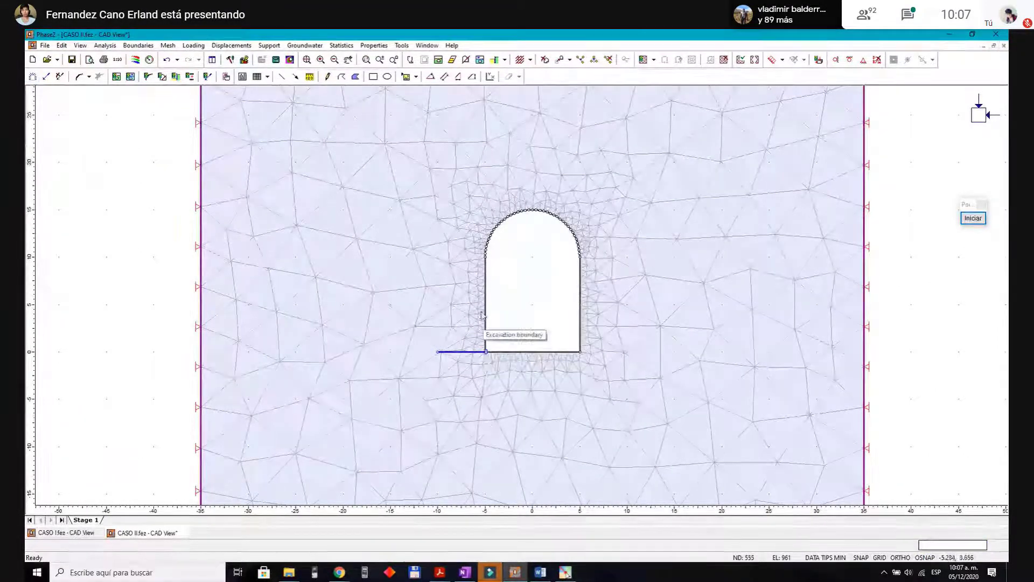
{"action": "key", "text": "ctrl+z"}
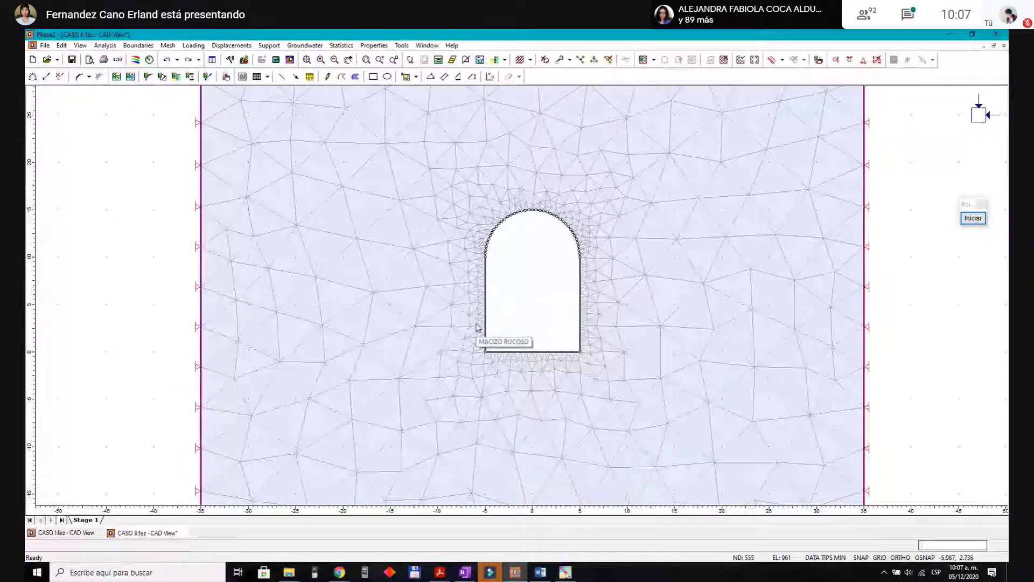
Step: Place the PERNOS bolt pattern, 5 m long at 1 m in-plane spacing and normal to boundary, around the whole tunnel contour from its lower-left corner
{"action": "left_click", "coordinate": [33, 76]}
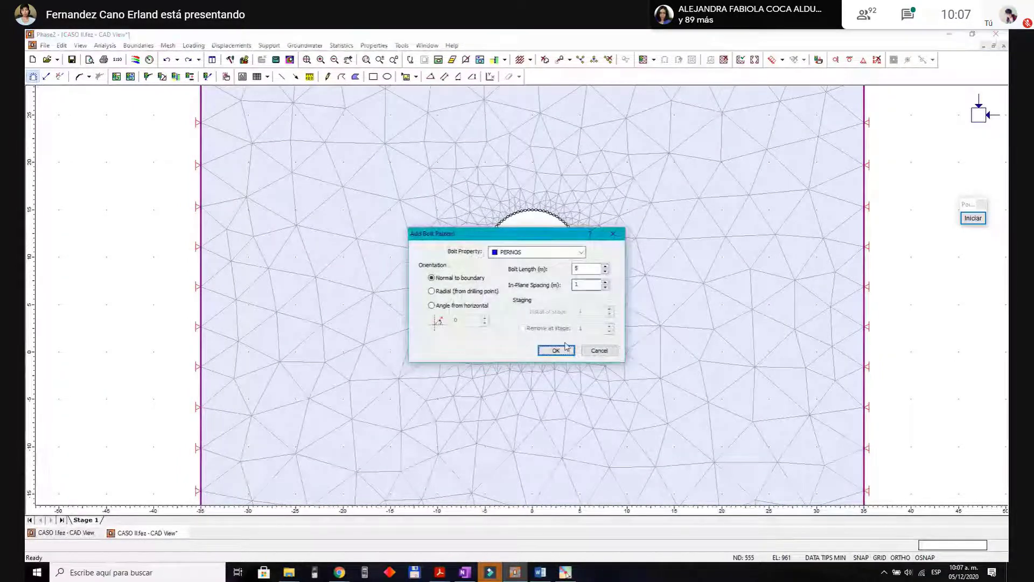
{"action": "left_click", "coordinate": [565, 348]}
{"action": "scroll", "coordinate": [496, 342], "scroll_direction": "up", "scroll_amount": 4}
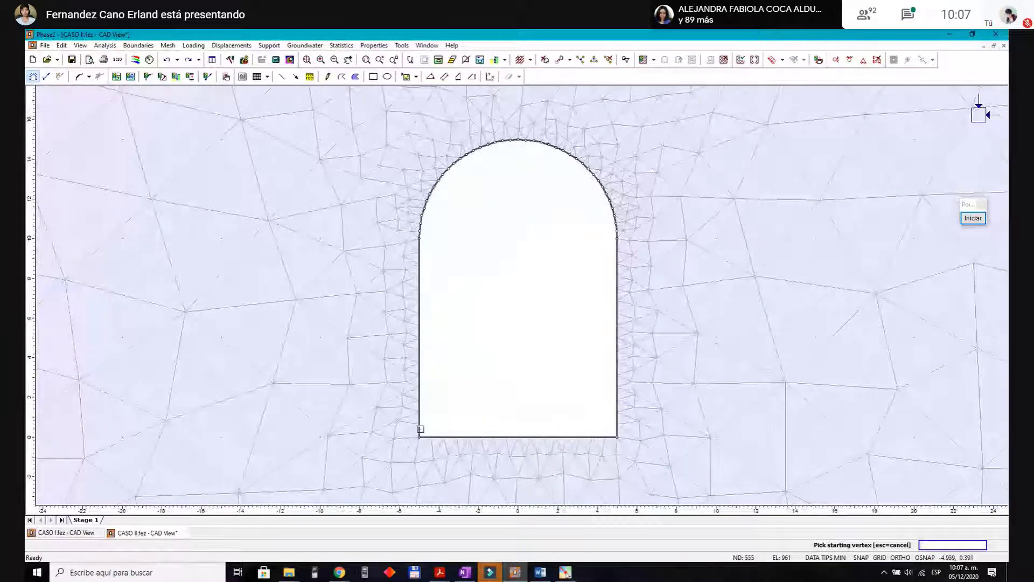
{"action": "left_click", "coordinate": [419, 437]}
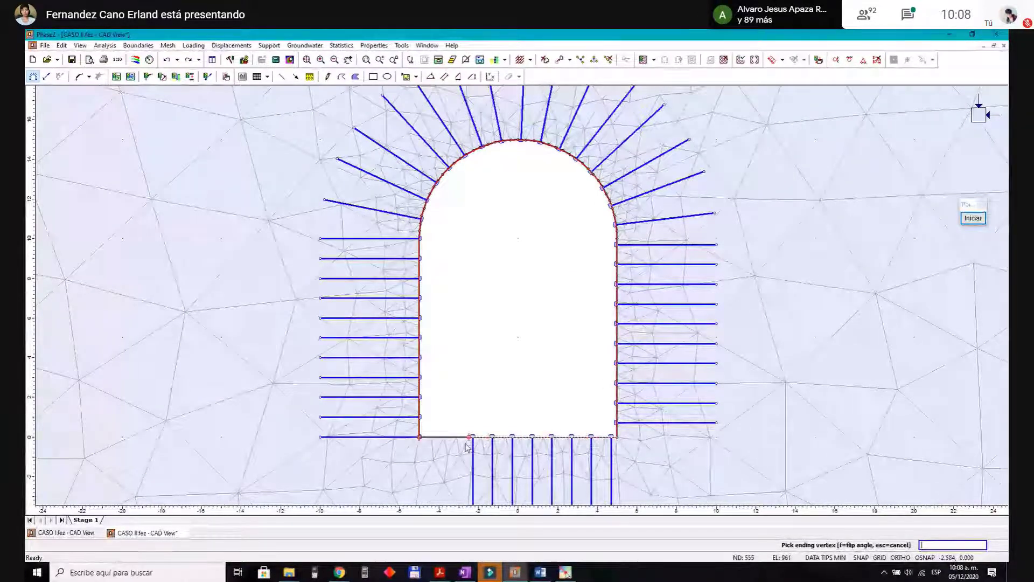
{"action": "left_click", "coordinate": [421, 439]}
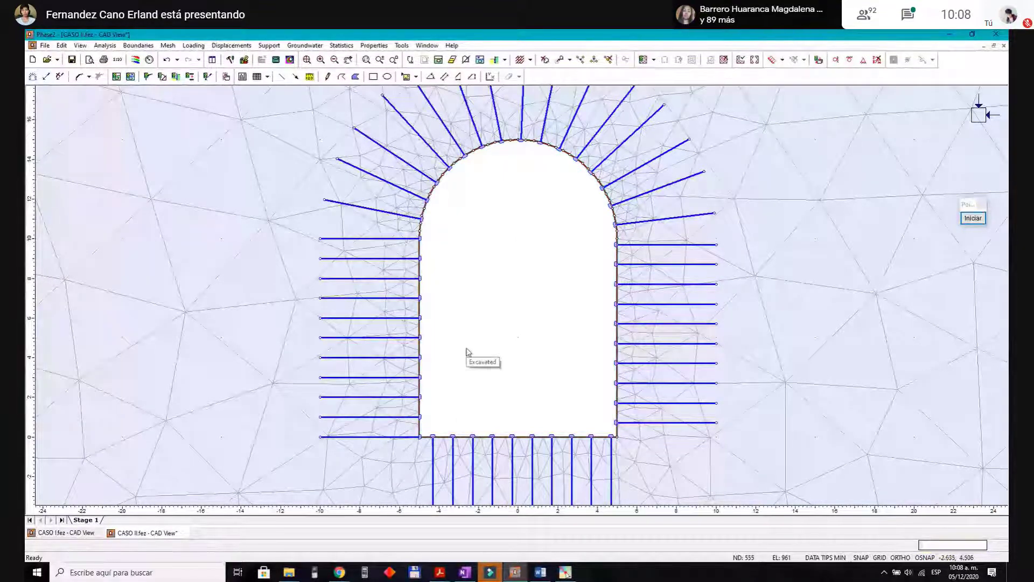
{"action": "scroll", "coordinate": [467, 351], "scroll_direction": "down", "scroll_amount": 2}
{"action": "scroll", "coordinate": [548, 251], "scroll_direction": "down", "scroll_amount": 3}
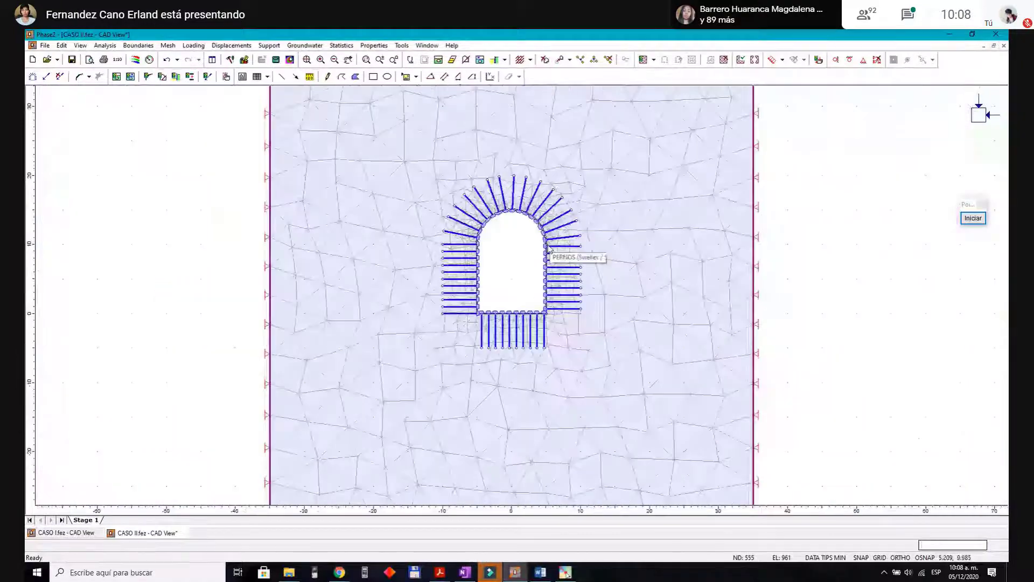
{"action": "scroll", "coordinate": [549, 251], "scroll_direction": "up", "scroll_amount": 2}
{"action": "scroll", "coordinate": [484, 323], "scroll_direction": "down", "scroll_amount": 1}
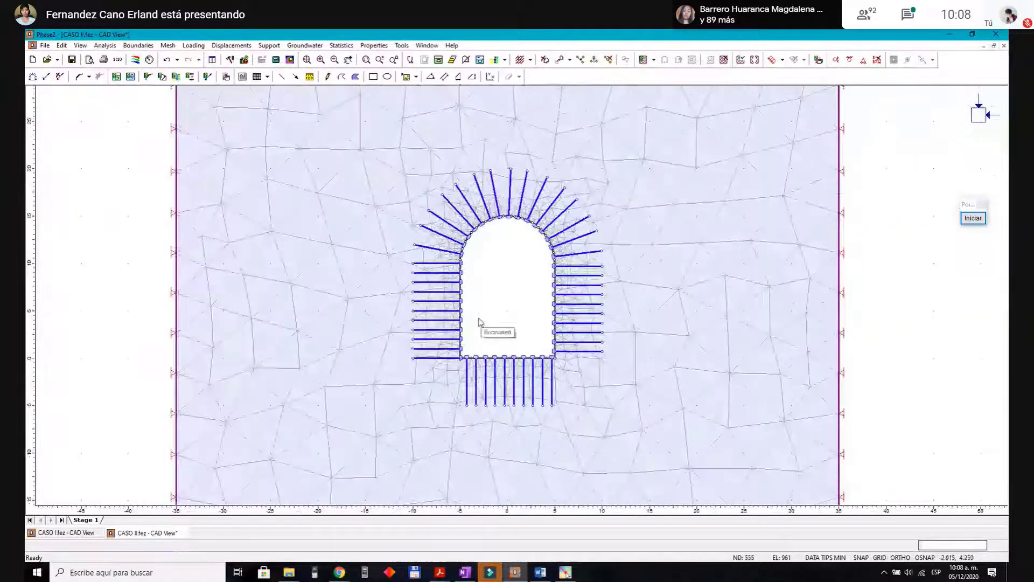
{"action": "scroll", "coordinate": [410, 324], "scroll_direction": "down", "scroll_amount": 1}
{"action": "scroll", "coordinate": [576, 269], "scroll_direction": "up", "scroll_amount": 1}
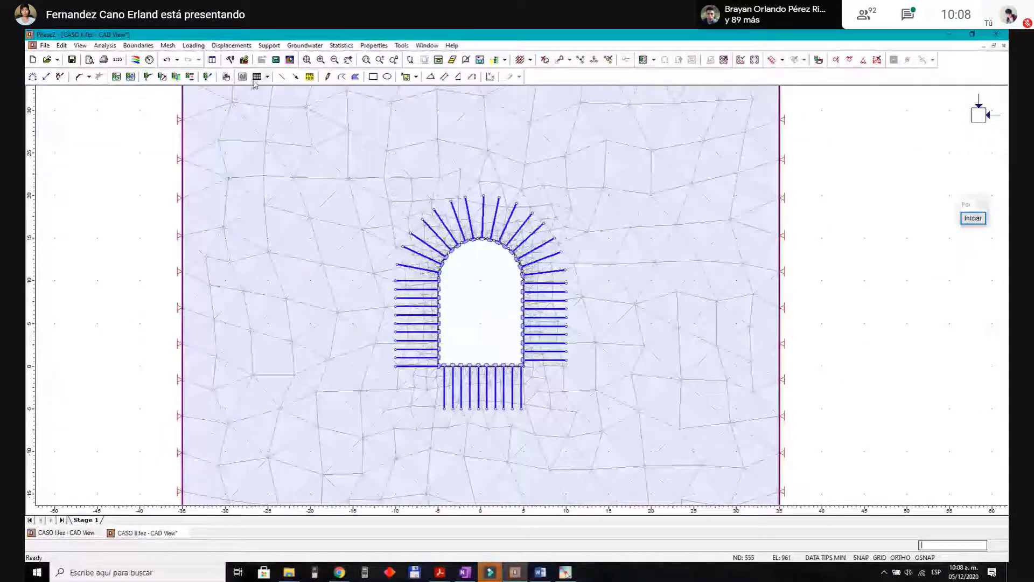
Step: Compute CASO II with its changes saved, and display the Total Displacement contours in Interpret
{"action": "left_click", "coordinate": [275, 60]}
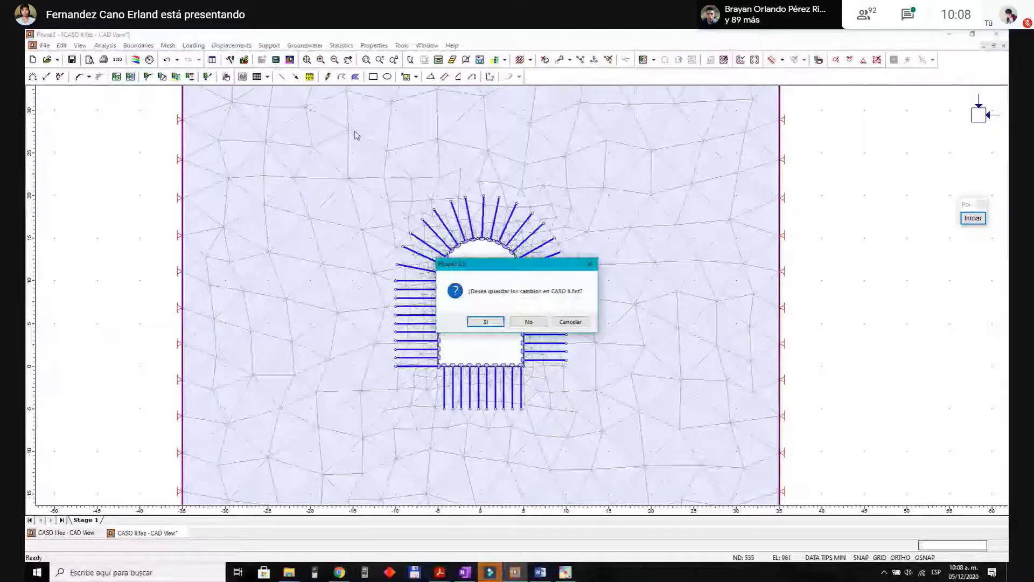
{"action": "left_click", "coordinate": [486, 322]}
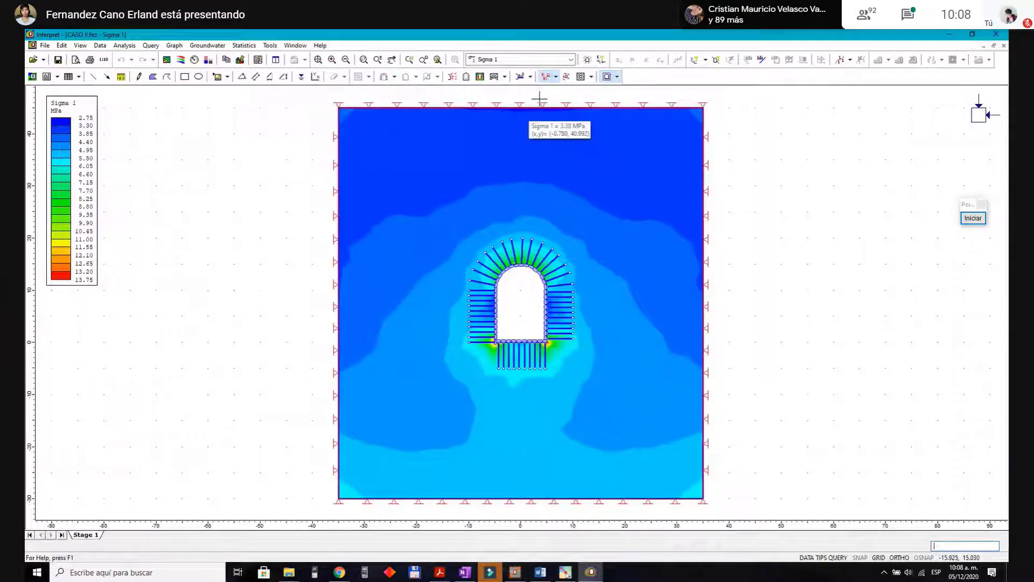
{"action": "left_click", "coordinate": [572, 60]}
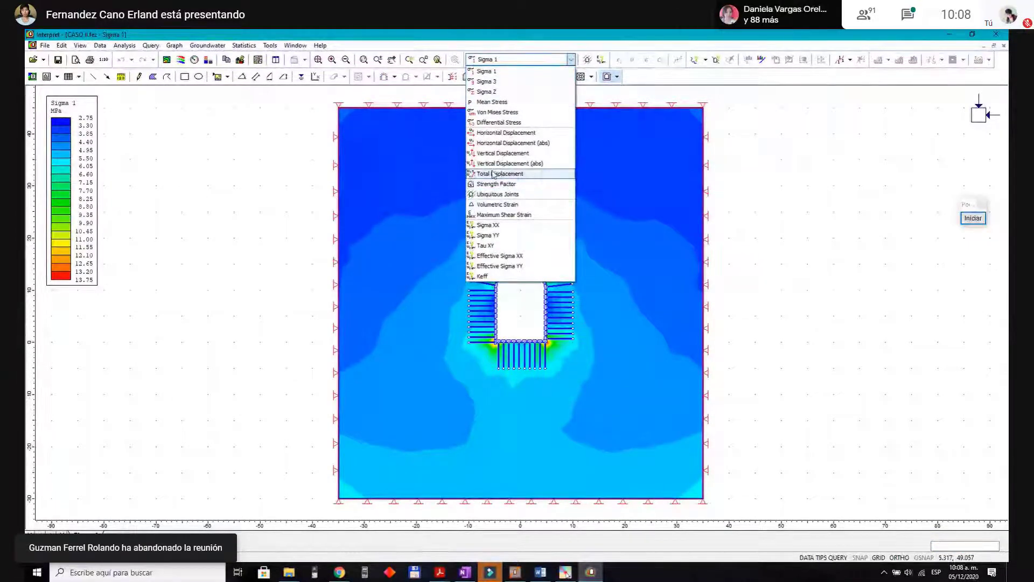
{"action": "left_click", "coordinate": [513, 177]}
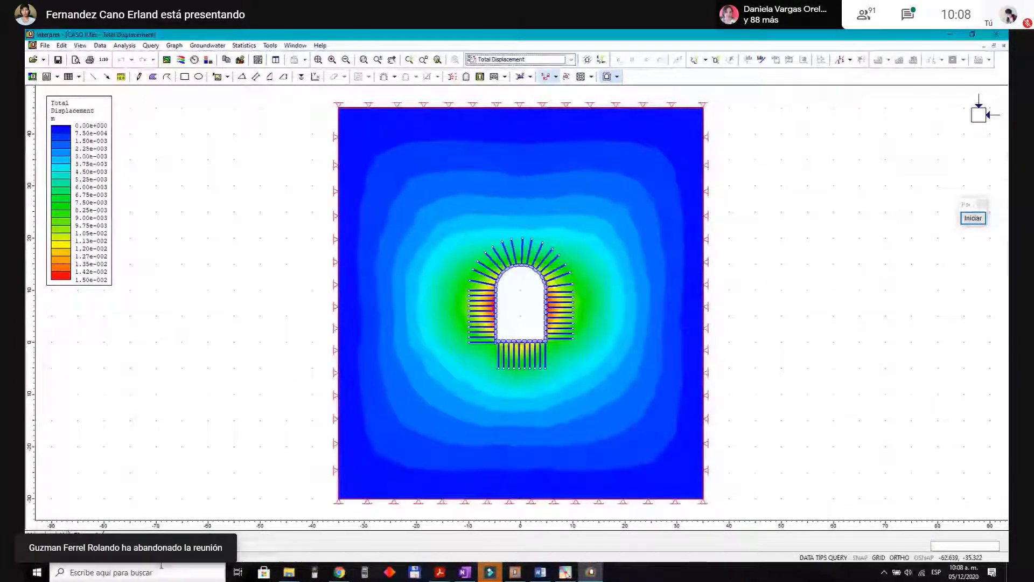
Step: Capture the maximum total displacement read-out, paste it in OneNote beside the first case's capture, and place the cursor below the PRIMER CASO line
{"action": "left_click", "coordinate": [973, 218]}
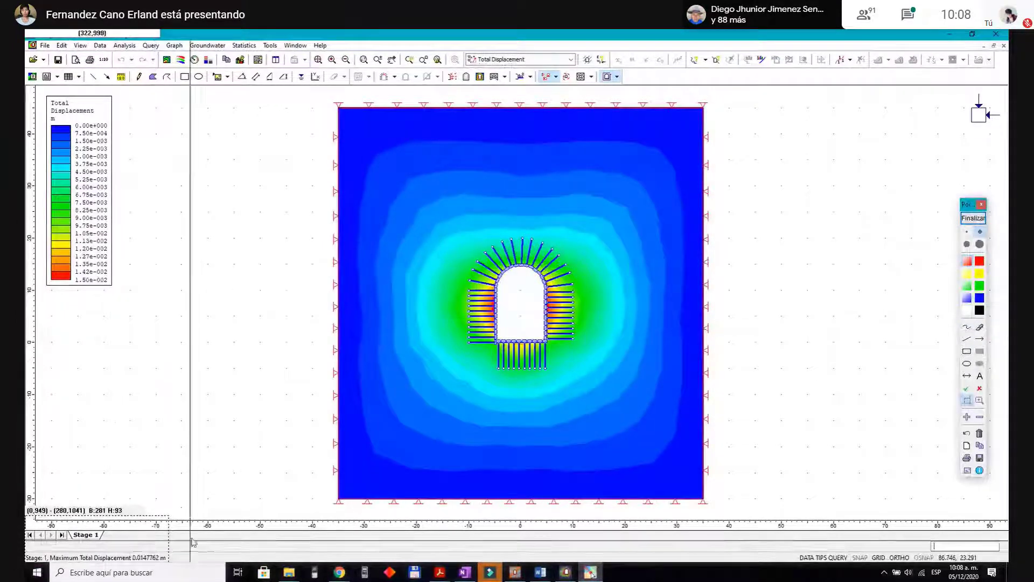
{"action": "left_click", "coordinate": [973, 217]}
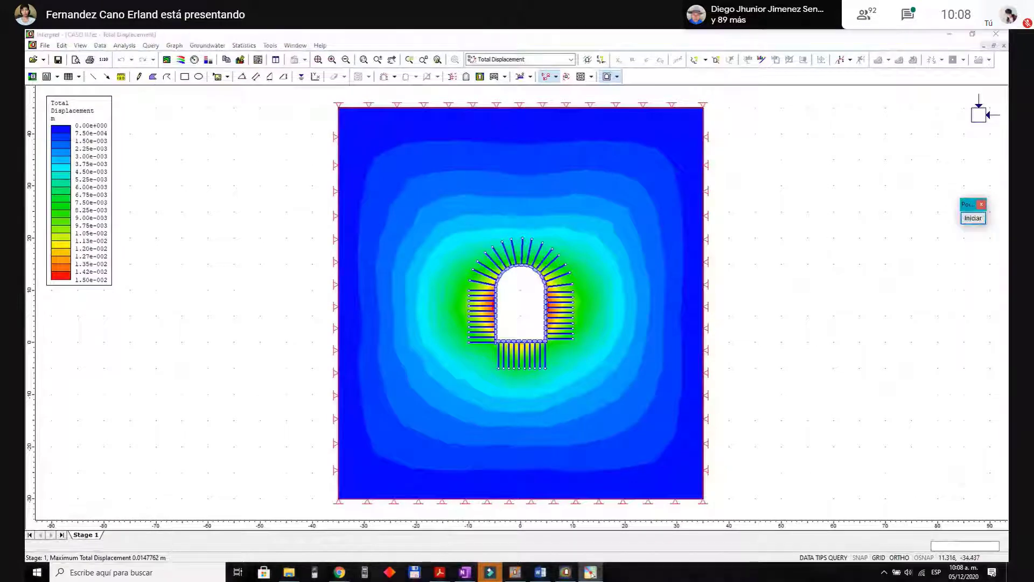
{"action": "left_click", "coordinate": [465, 572]}
{"action": "scroll", "coordinate": [381, 406], "scroll_direction": "up", "scroll_amount": 8}
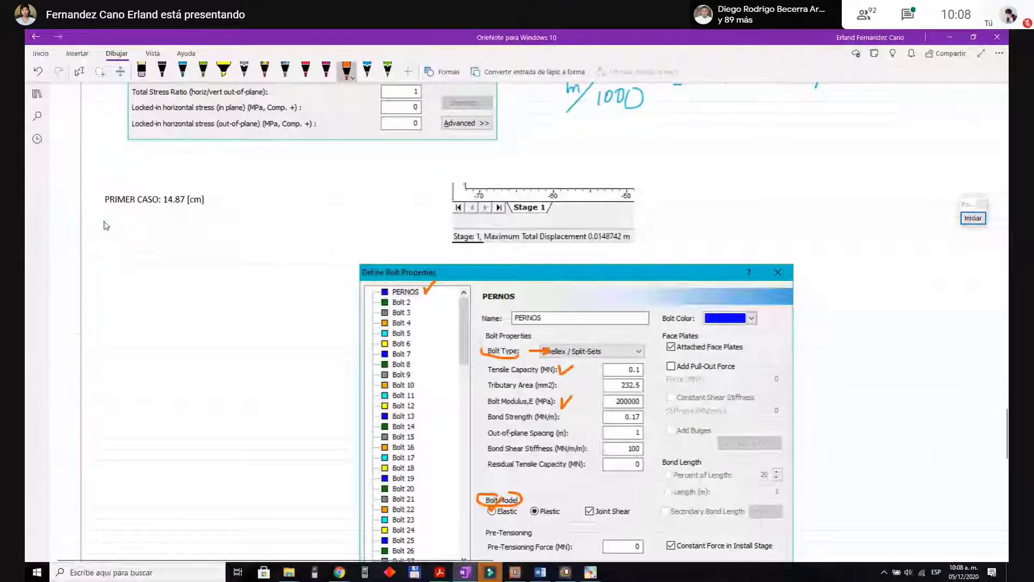
{"action": "key", "text": "Escape"}
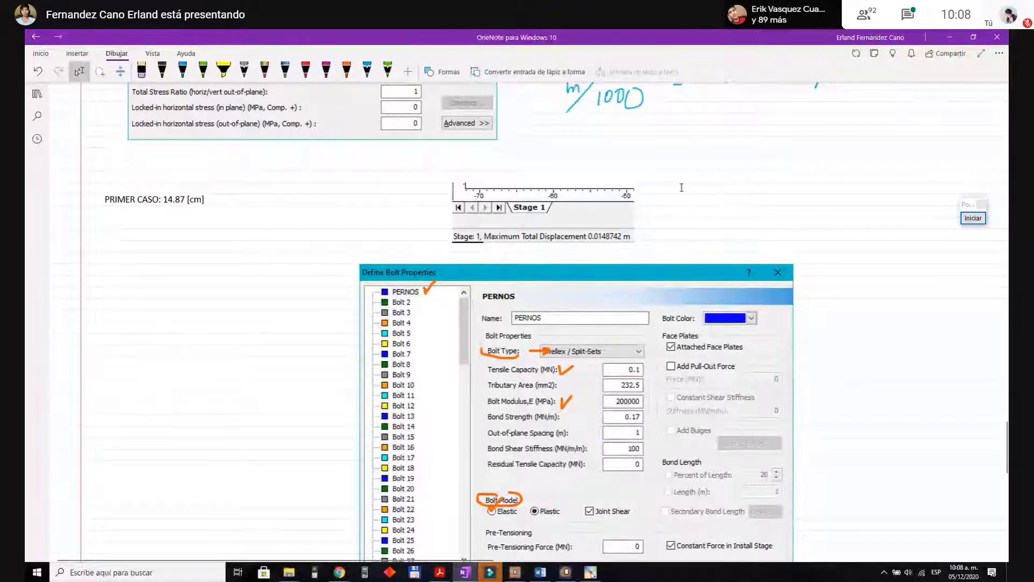
{"action": "key", "text": "ctrl+v"}
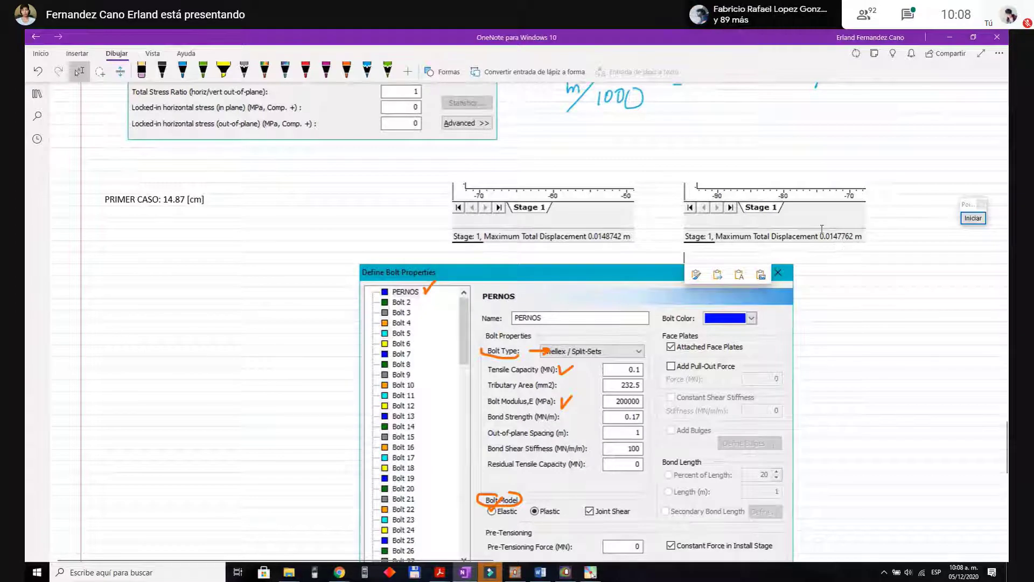
{"action": "left_click", "coordinate": [119, 225]}
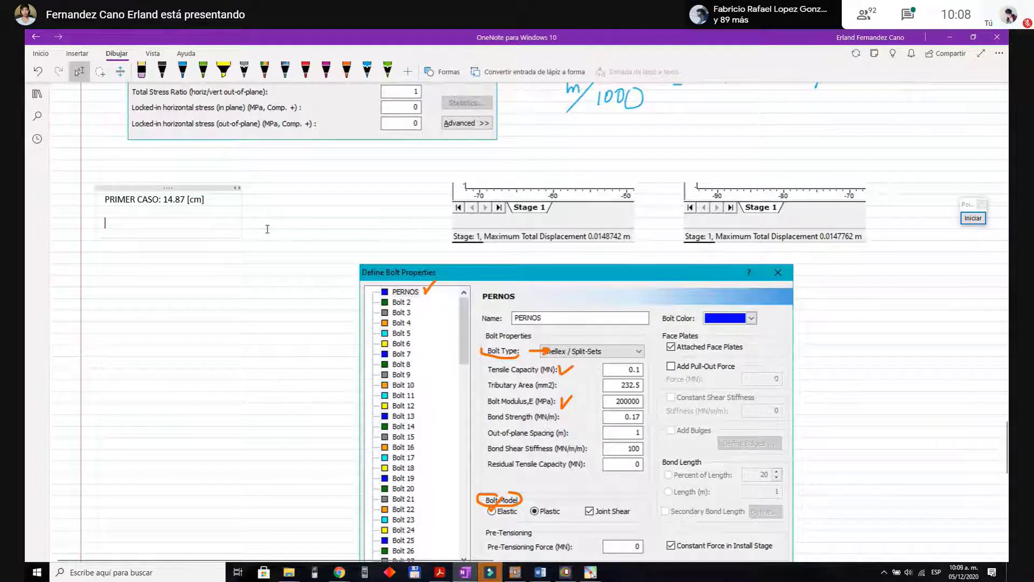
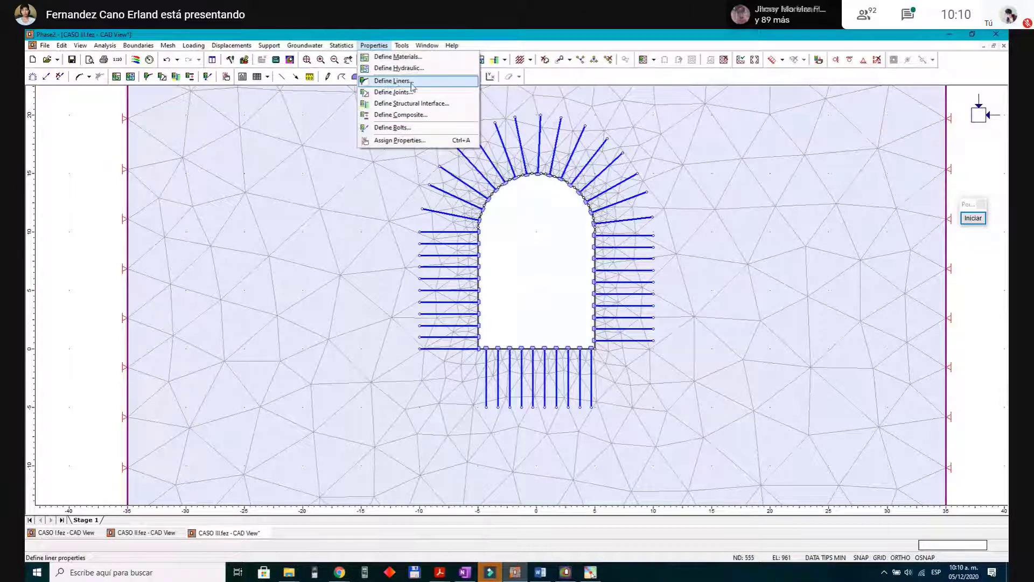
Step: Open the liner properties in Phase2 for CASO III, and paste a capture of the dialog in OneNote below the bolt pattern, scaled down slightly
{"action": "left_click", "coordinate": [393, 81]}
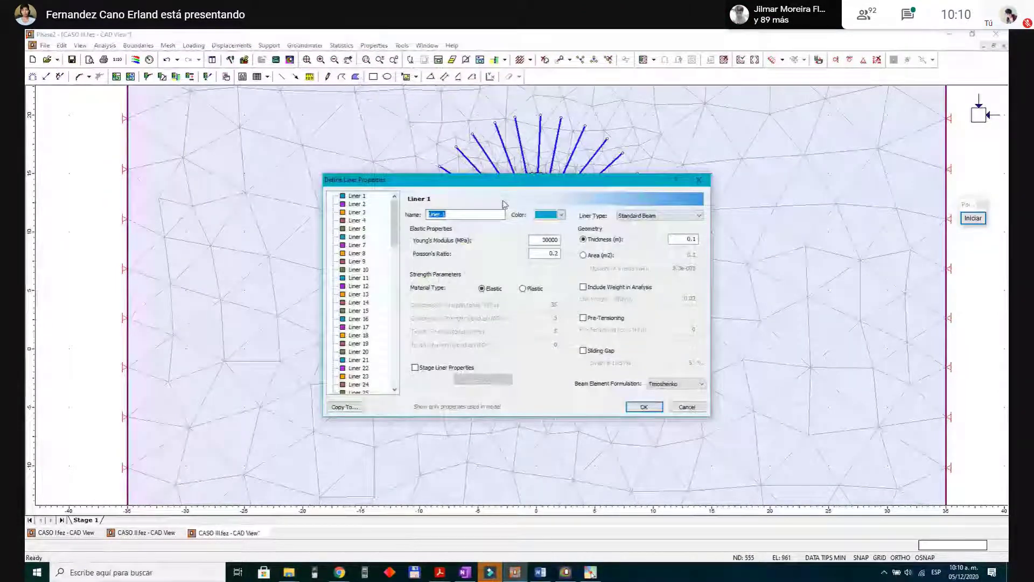
{"action": "left_click", "coordinate": [467, 572]}
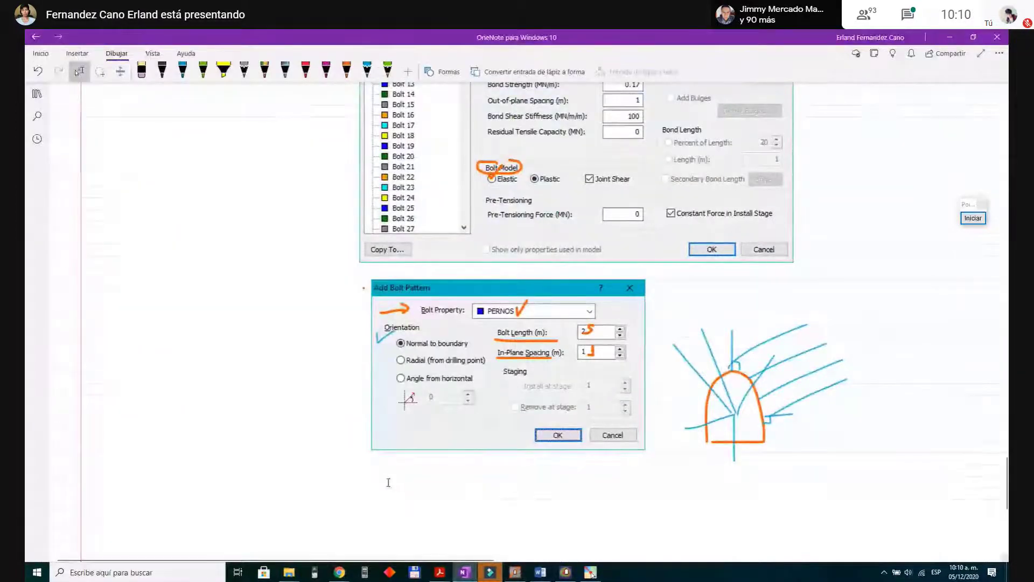
{"action": "key", "text": "ctrl+v"}
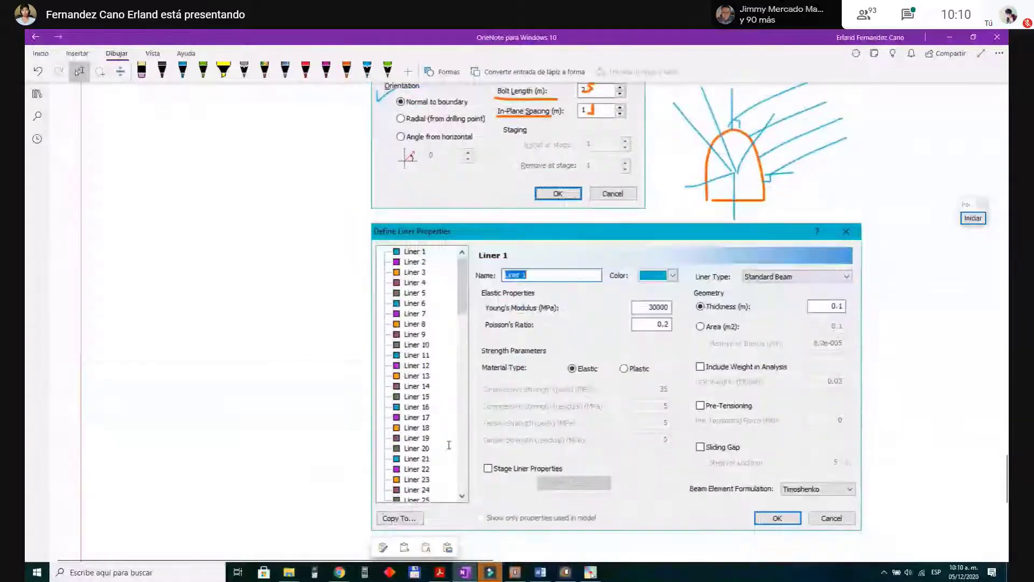
{"action": "left_click_drag", "start_coordinate": [865, 222], "coordinate": [615, 233]}
{"action": "left_click_drag", "start_coordinate": [675, 415], "coordinate": [797, 491]}
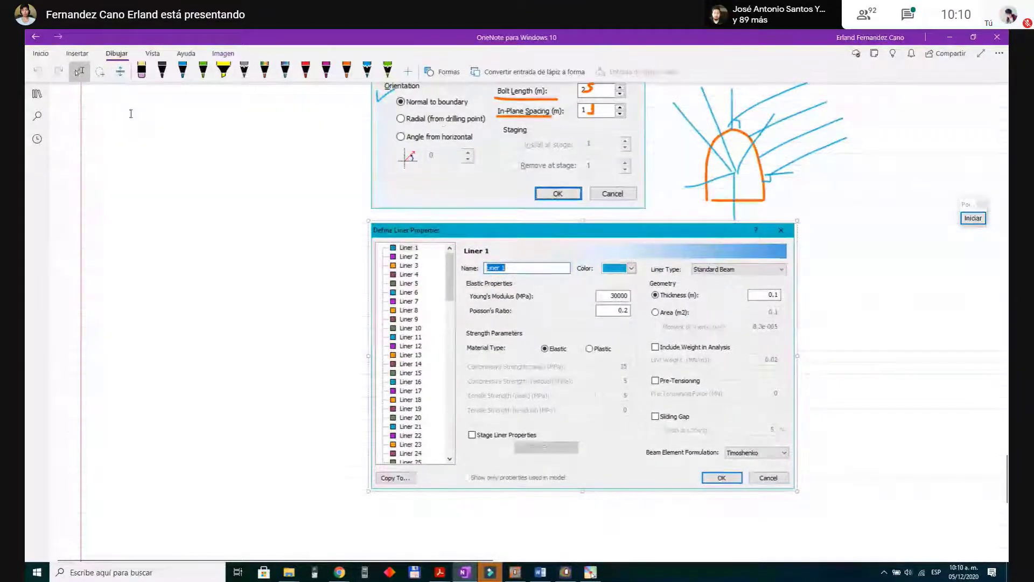
Step: Switch to Phase2 and name the first liner HORMIGON PROYECTADO, and consult the shotcrete table in the exercise PDF in Acrobat Reader
{"action": "left_click", "coordinate": [515, 572]}
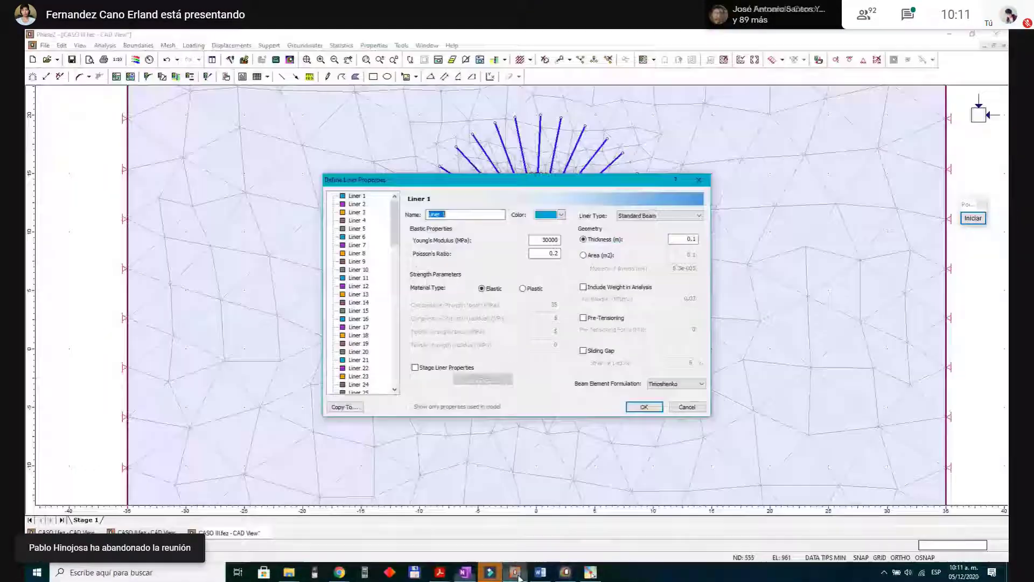
{"action": "type", "text": "HORMIGON PROYECTADO"}
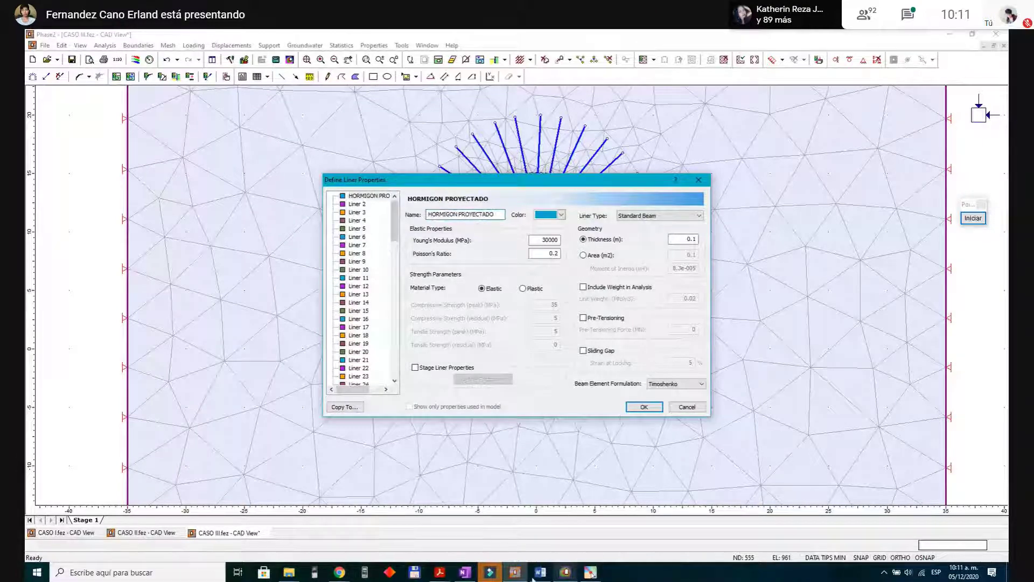
{"action": "left_click", "coordinate": [439, 572]}
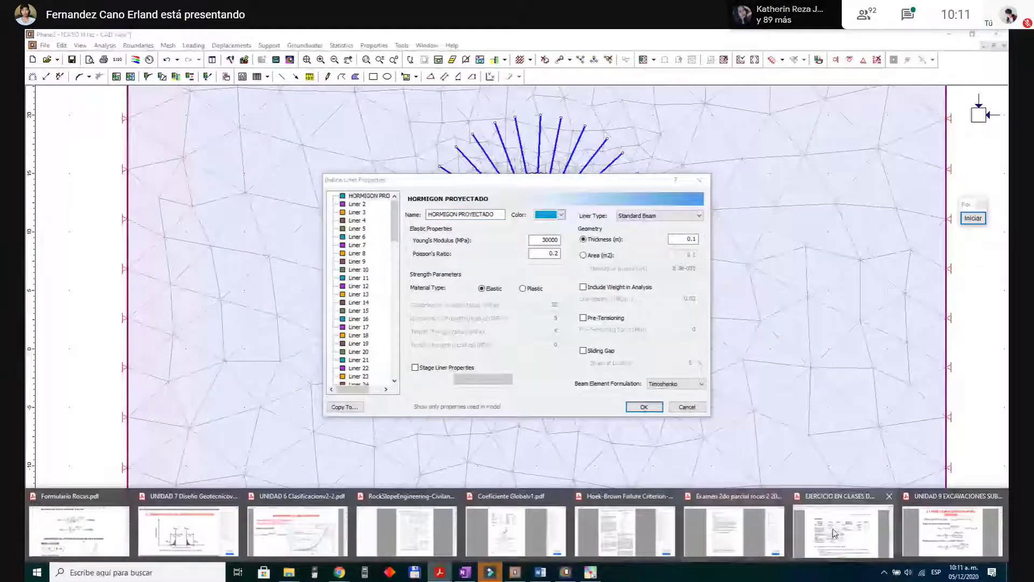
{"action": "left_click", "coordinate": [861, 539]}
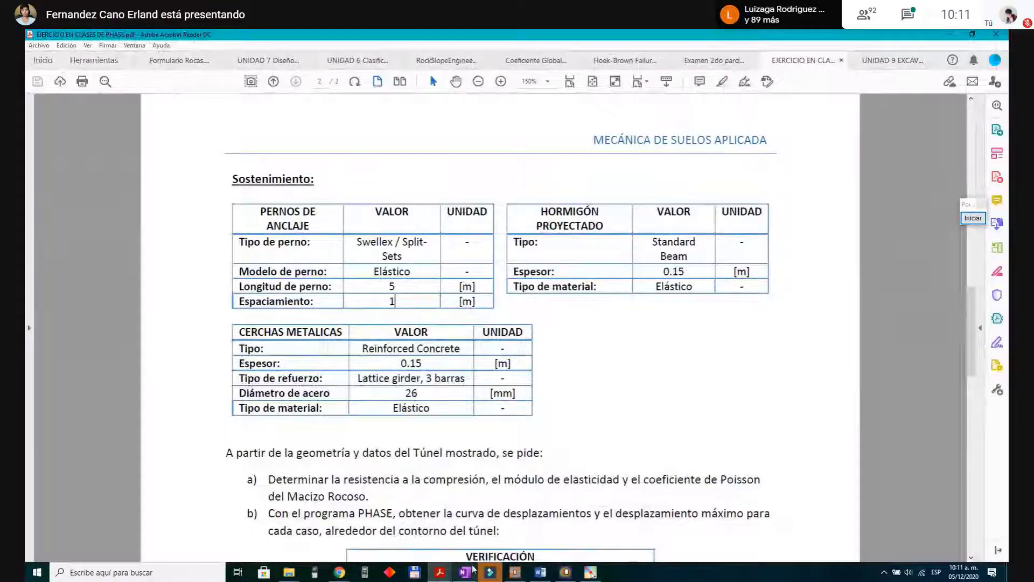
Step: Return to OneNote and mark the Liner Type label in orange on the liner properties capture
{"action": "left_click", "coordinate": [516, 572]}
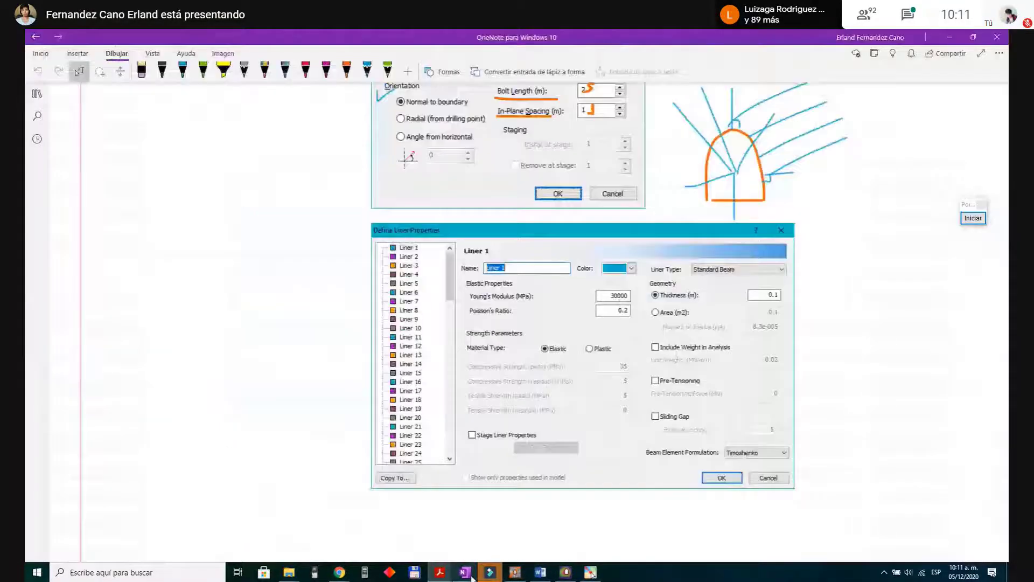
{"action": "scroll", "coordinate": [786, 243], "scroll_direction": "up", "scroll_amount": 2}
{"action": "scroll", "coordinate": [786, 243], "scroll_direction": "down", "scroll_amount": 2}
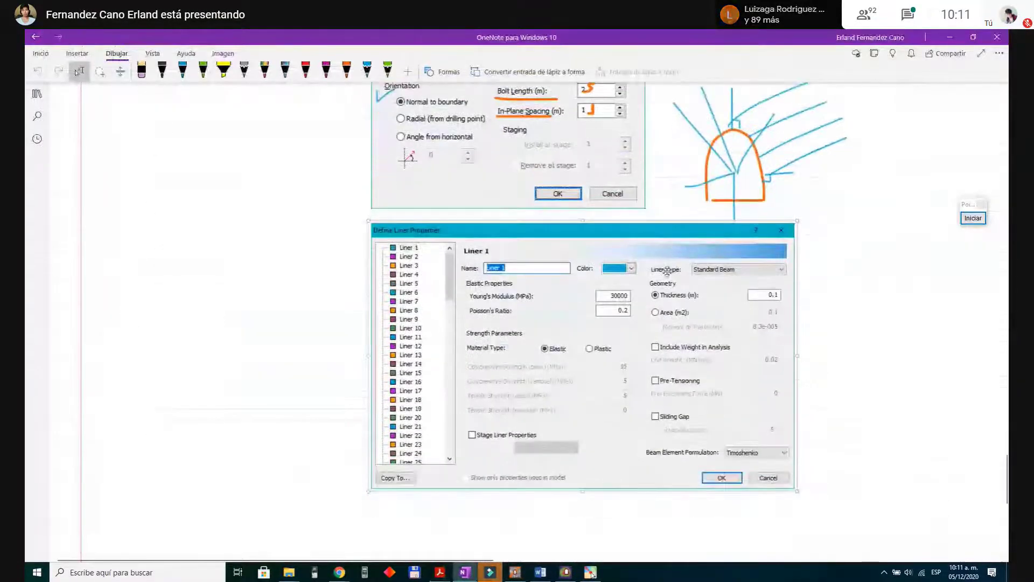
{"action": "left_click", "coordinate": [347, 70]}
{"action": "left_click_drag", "start_coordinate": [652, 264], "coordinate": [676, 276]}
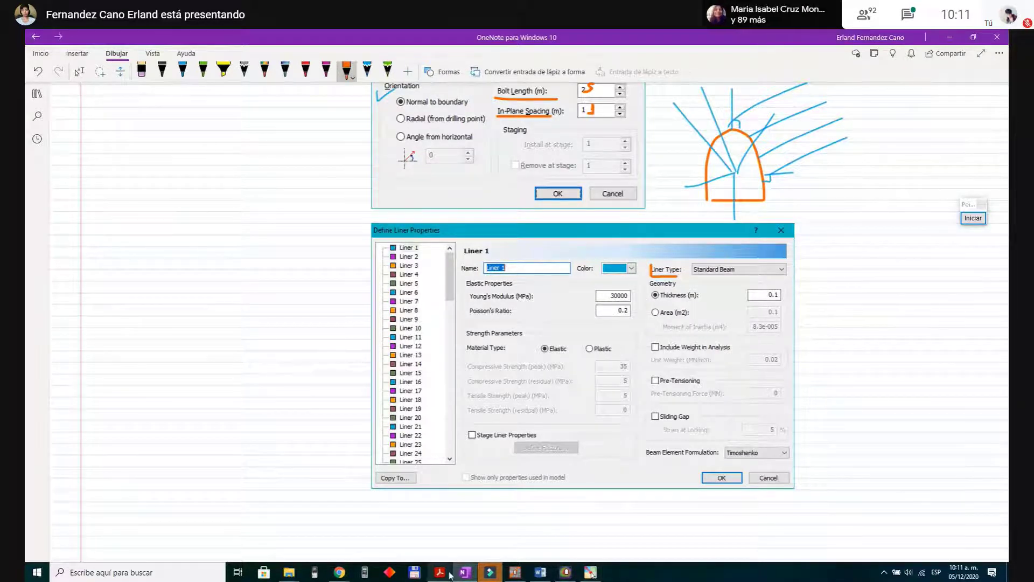
Step: Check the shotcrete thickness in the exercise PDF, and in OneNote underline Thickness in orange with an arrow pointing to its value field
{"action": "mouse_move", "coordinate": [440, 575]}
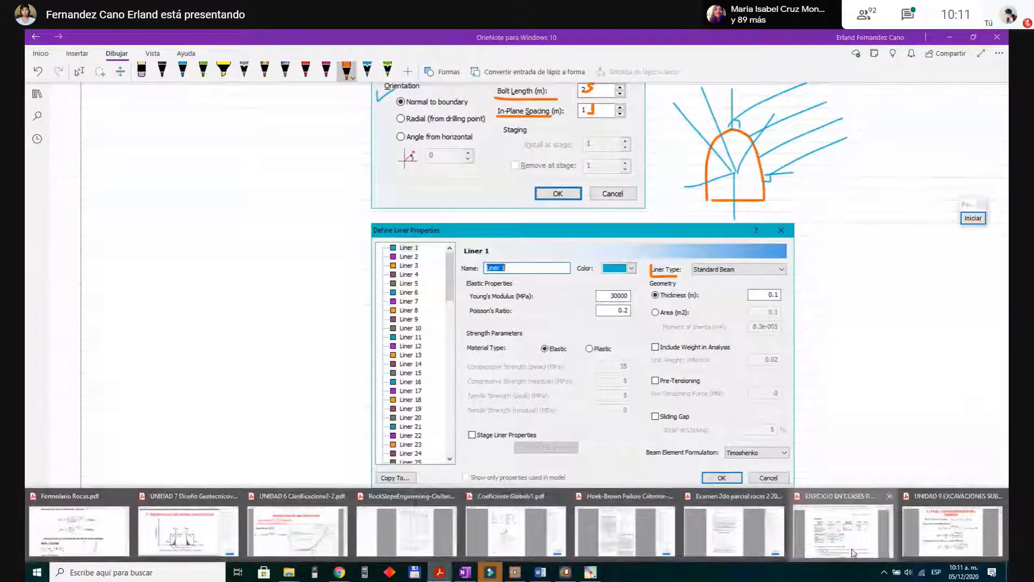
{"action": "left_click", "coordinate": [851, 548]}
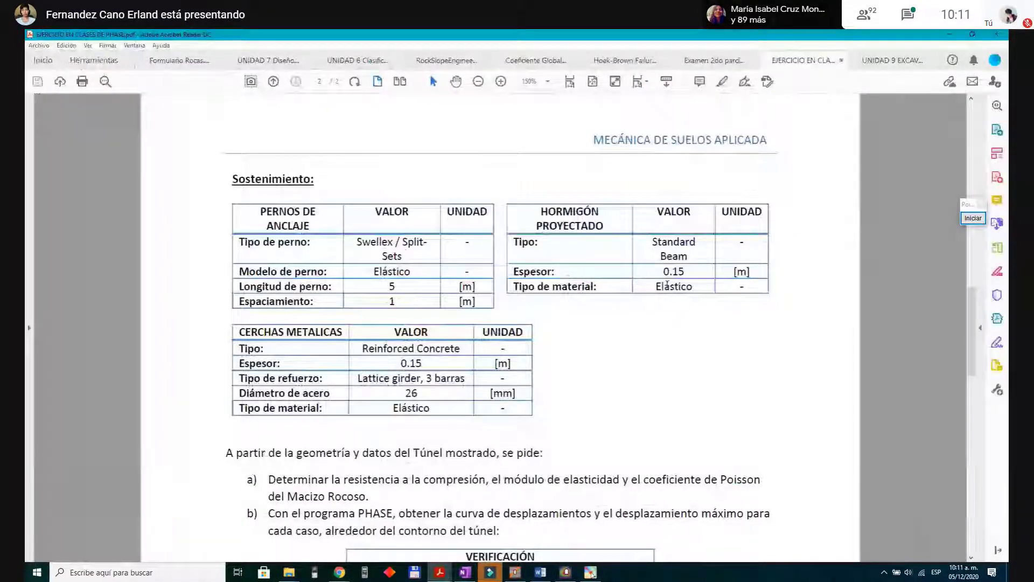
{"action": "left_click", "coordinate": [466, 572]}
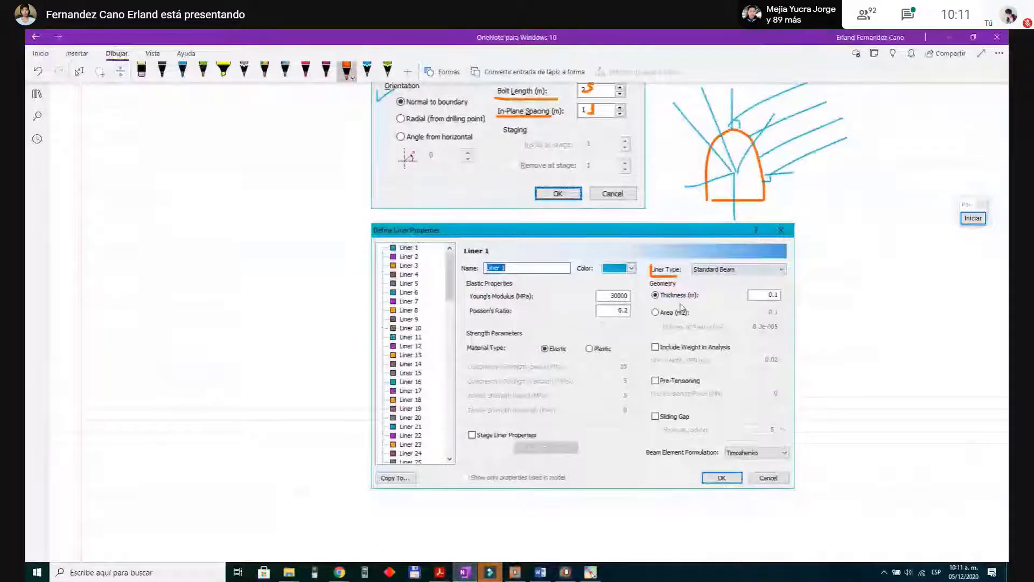
{"action": "mouse_move", "coordinate": [645, 303]}
{"action": "left_mouse_down"}
{"action": "mouse_move", "coordinate": [702, 298]}
{"action": "mouse_move", "coordinate": [702, 288]}
{"action": "mouse_move", "coordinate": [739, 295]}
{"action": "left_mouse_up"}
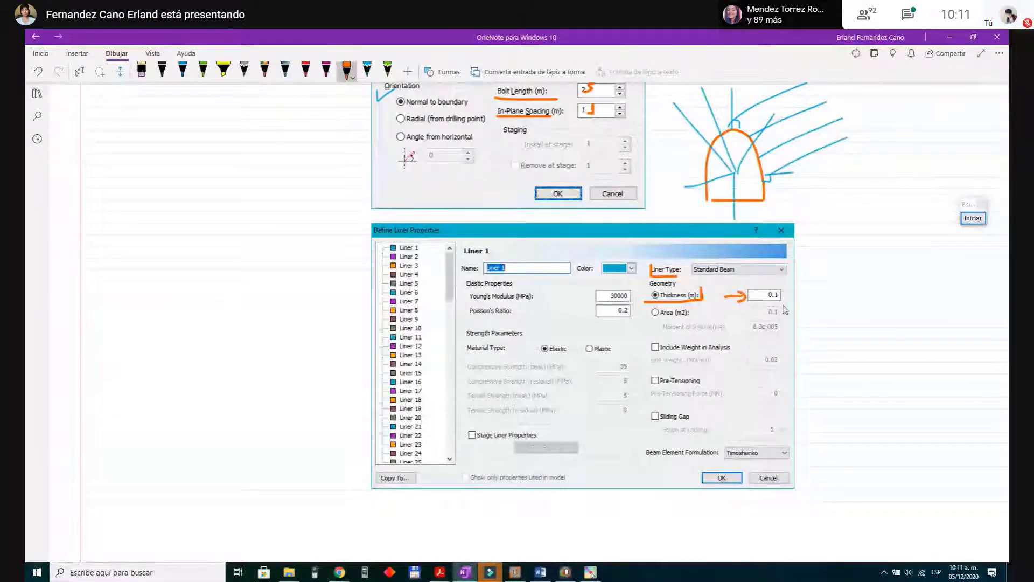
Step: Switch to Interpret and close the program with the CASO II results
{"action": "left_click", "coordinate": [566, 572]}
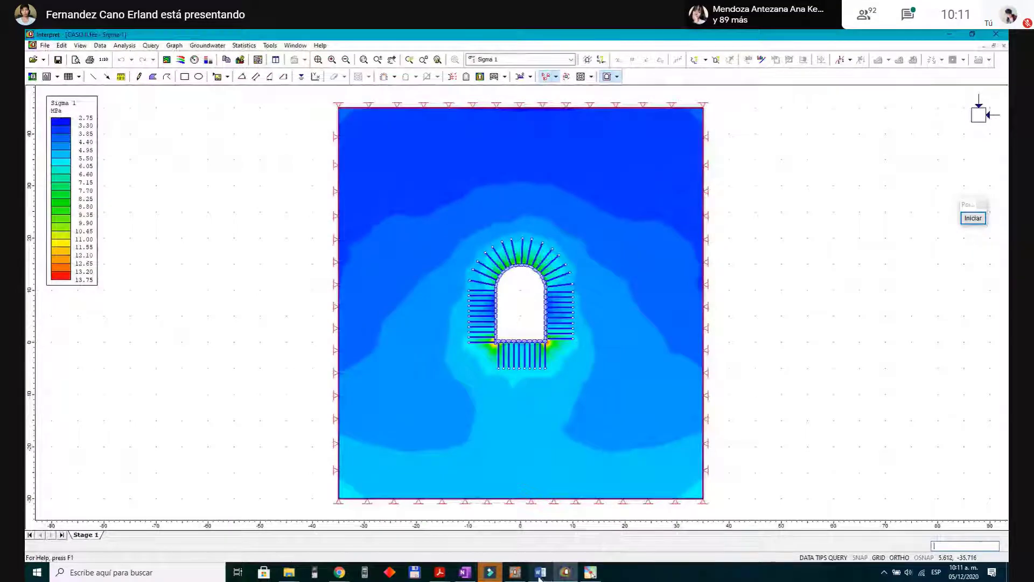
{"action": "left_click", "coordinate": [996, 34]}
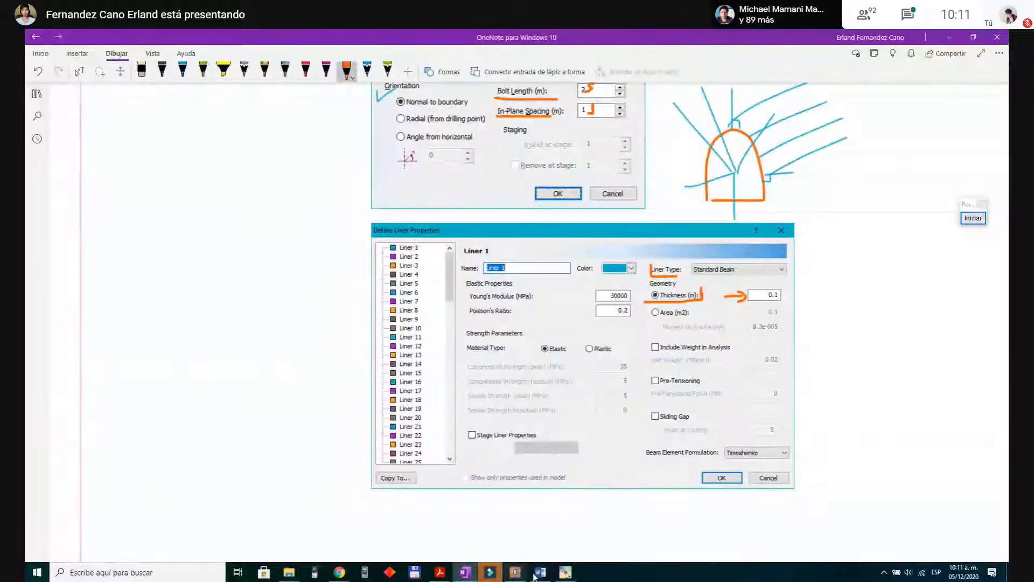
Step: Switch to Phase2 and set the HORMIGON PROYECTADO liner to Standard Beam type with a thickness of 0.15 m
{"action": "left_click", "coordinate": [516, 569]}
{"action": "left_click", "coordinate": [679, 217]}
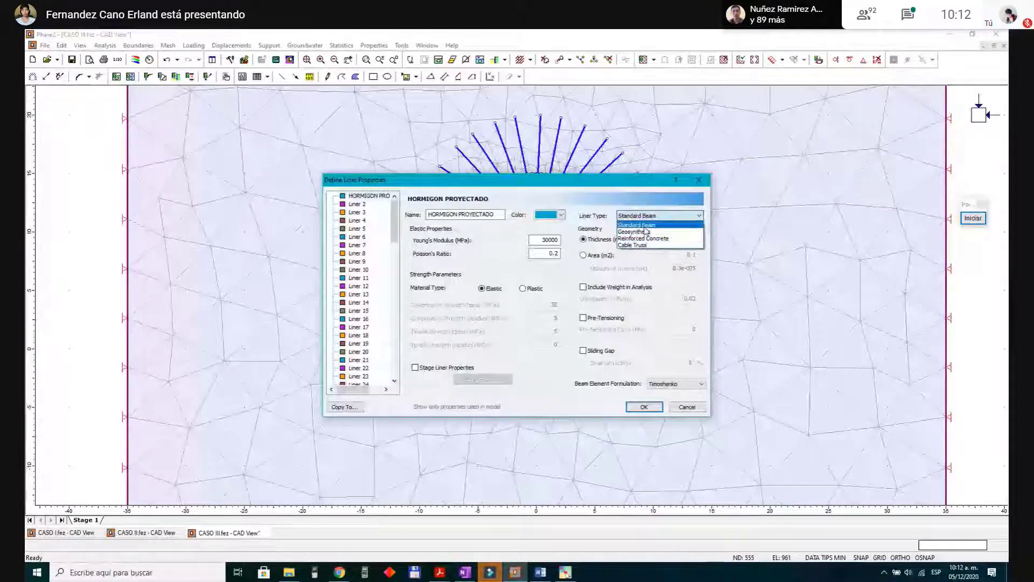
{"action": "left_click", "coordinate": [644, 226]}
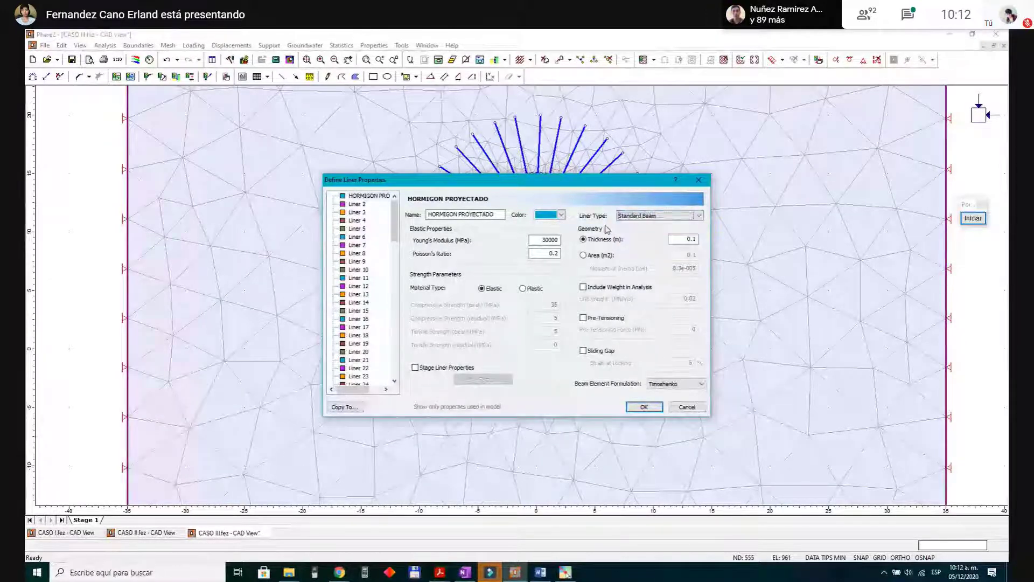
{"action": "left_click", "coordinate": [693, 240]}
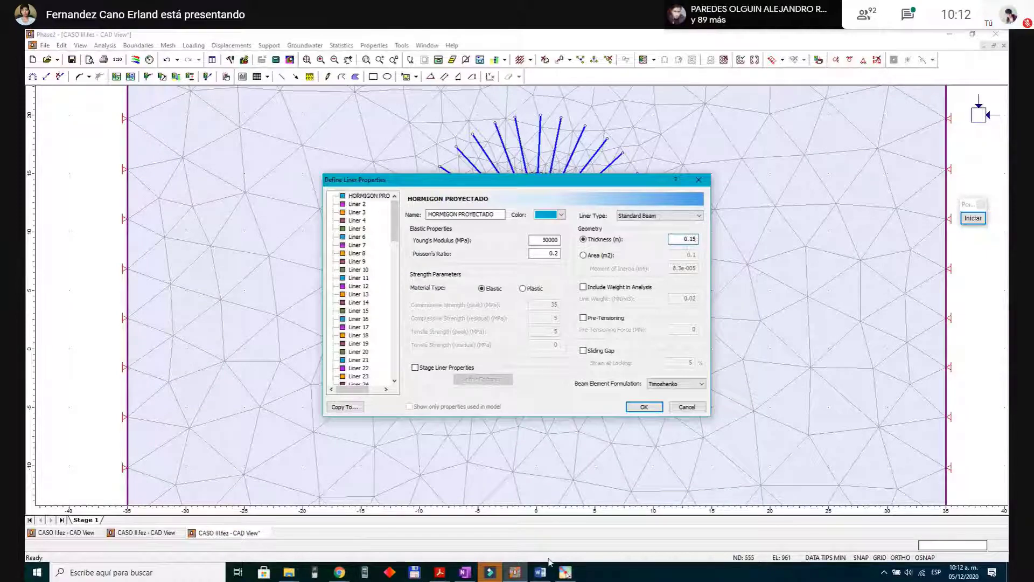
Step: Check the shotcrete data in the exercise PDF, and in OneNote mark Material Type and the Elastic option in orange on the liner capture
{"action": "mouse_move", "coordinate": [440, 572]}
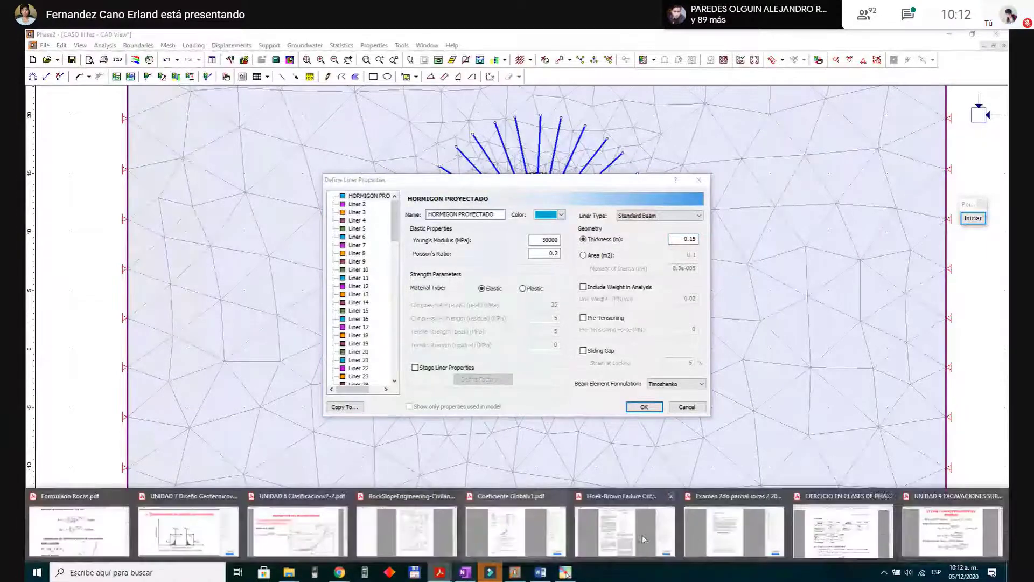
{"action": "mouse_move", "coordinate": [907, 532]}
{"action": "left_click", "coordinate": [873, 530]}
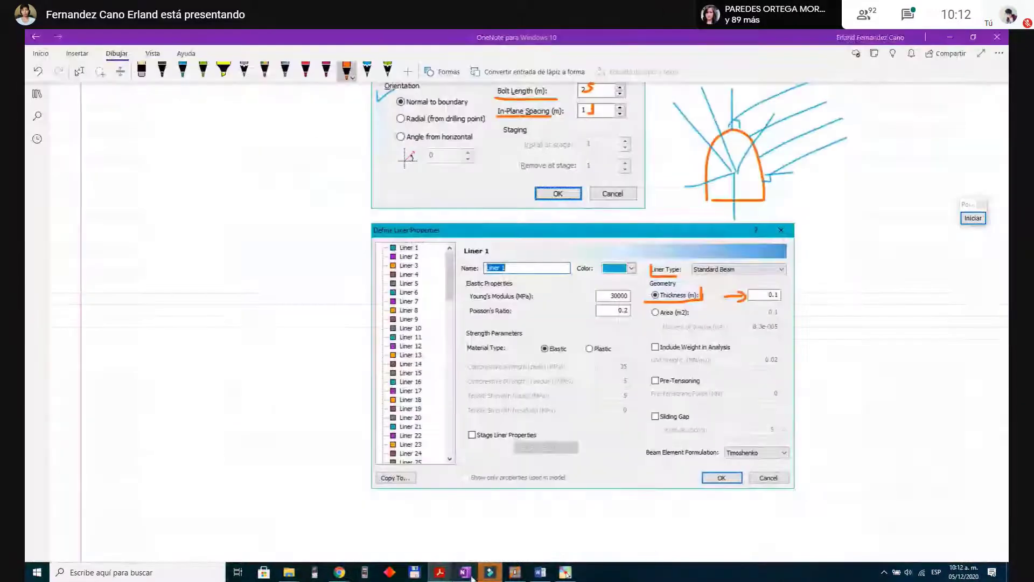
{"action": "left_click", "coordinate": [465, 572]}
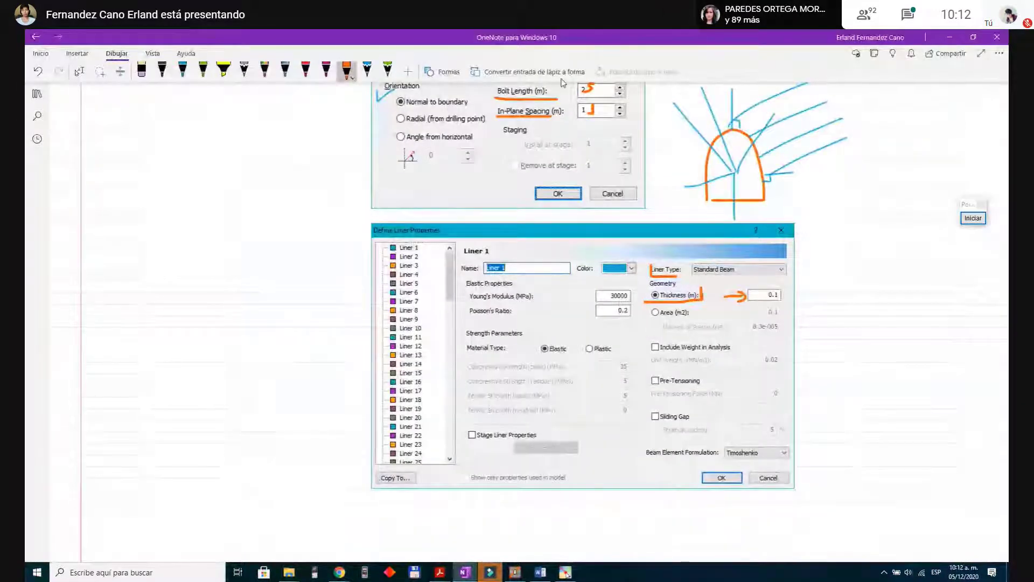
{"action": "mouse_move", "coordinate": [551, 344]}
{"action": "left_mouse_down"}
{"action": "mouse_move", "coordinate": [541, 355]}
{"action": "mouse_move", "coordinate": [565, 343]}
{"action": "left_mouse_up"}
{"action": "left_click_drag", "start_coordinate": [466, 351], "coordinate": [504, 351]}
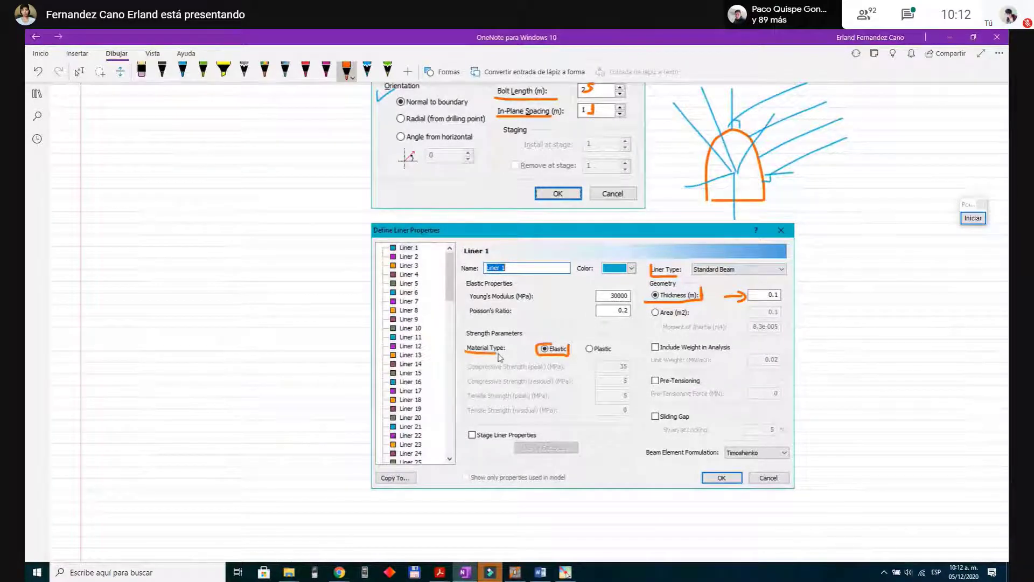
Step: Return to Phase2 and accept the HORMIGON PROYECTADO liner properties
{"action": "left_click", "coordinate": [514, 571]}
{"action": "left_click", "coordinate": [644, 408]}
{"action": "scroll", "coordinate": [474, 342], "scroll_direction": "down", "scroll_amount": 1}
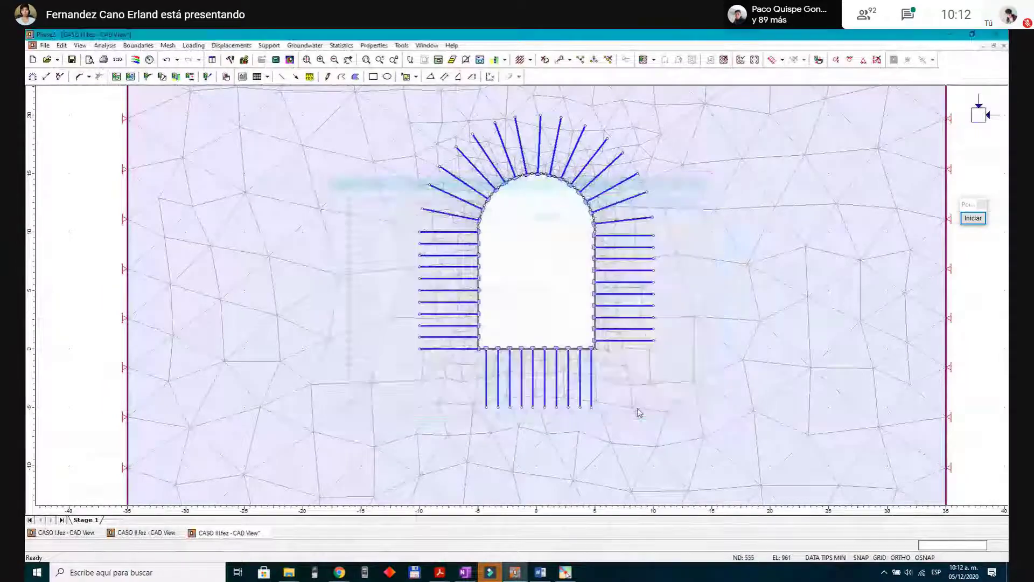
{"action": "scroll", "coordinate": [476, 343], "scroll_direction": "down", "scroll_amount": 1}
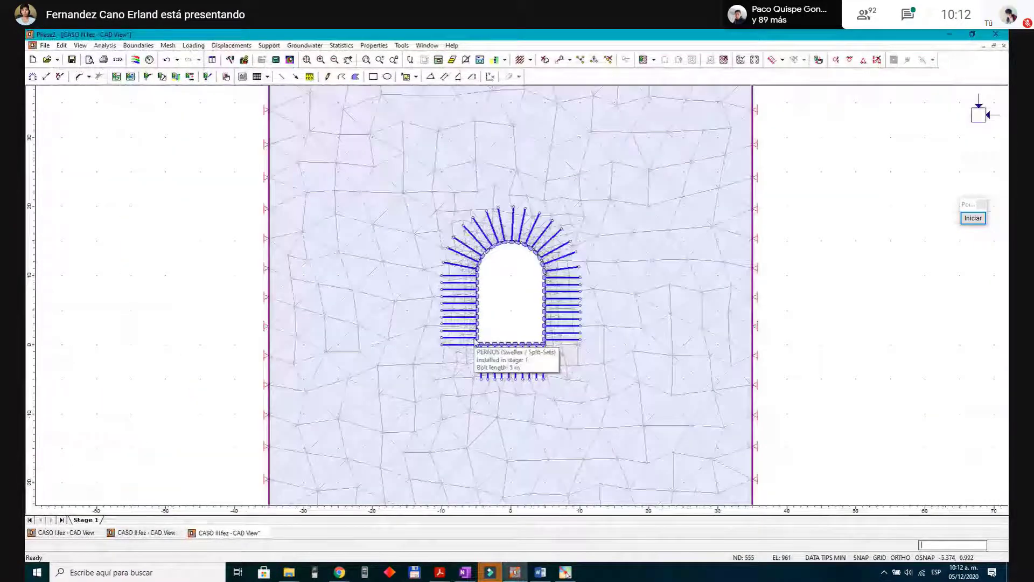
{"action": "scroll", "coordinate": [528, 302], "scroll_direction": "up", "scroll_amount": 1}
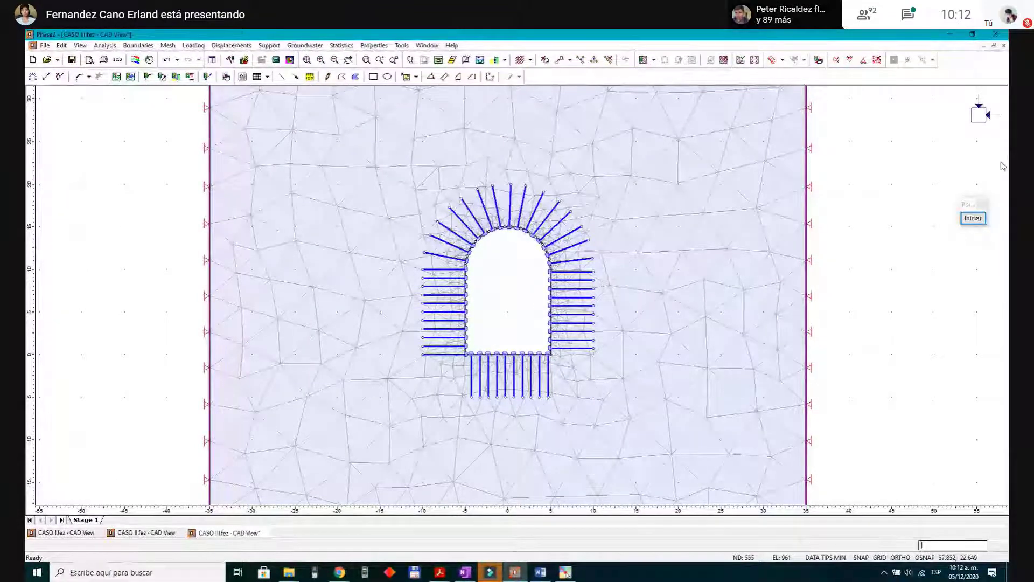
Step: Magnify the liner tools in Phase2 with the screen annotation overlay, examine the Add Liner tool, and close the overlay
{"action": "left_click", "coordinate": [973, 218]}
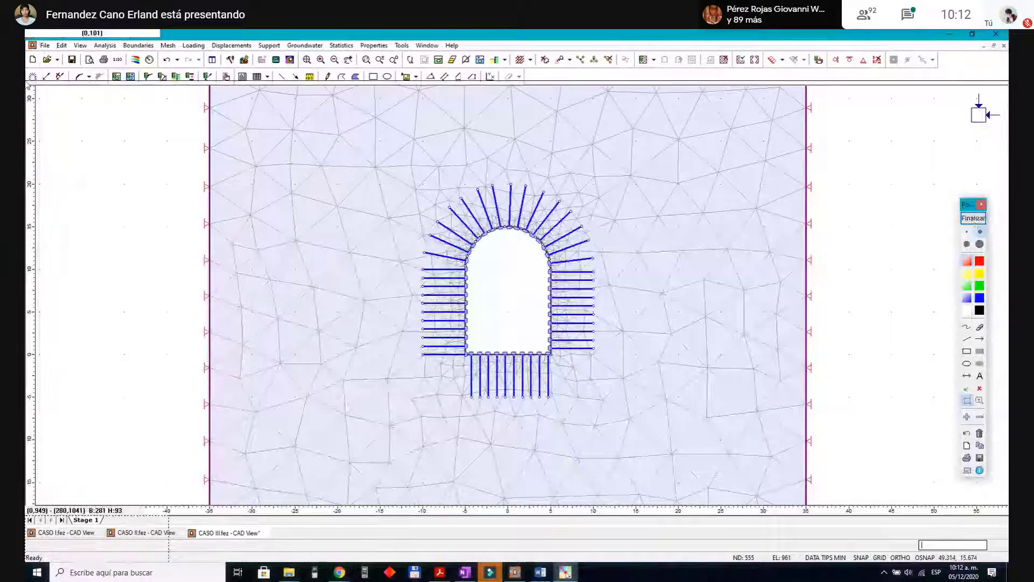
{"action": "scroll", "coordinate": [40, 64], "scroll_direction": "up", "scroll_amount": 5}
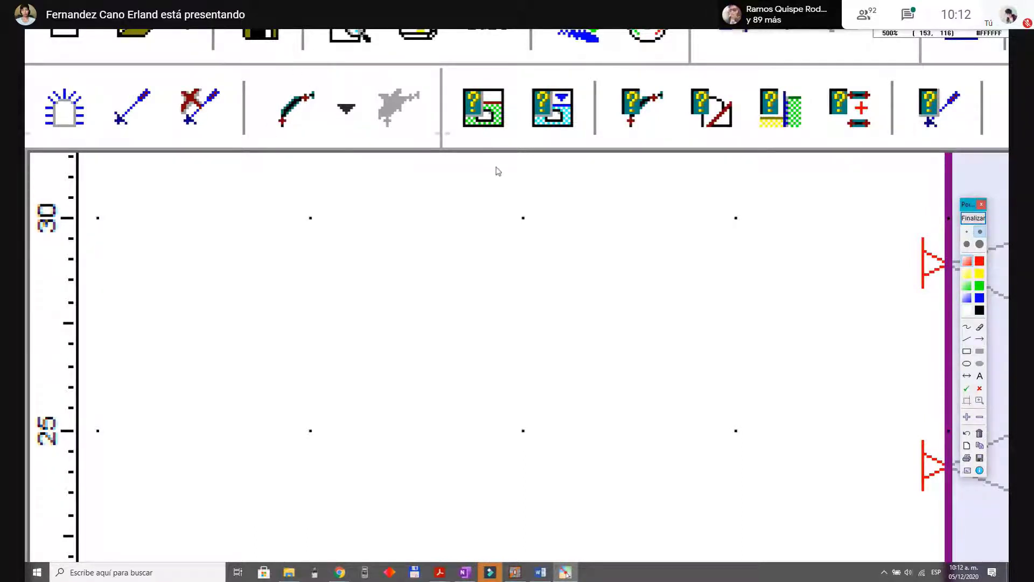
{"action": "scroll", "coordinate": [330, 110], "scroll_direction": "up", "scroll_amount": 1}
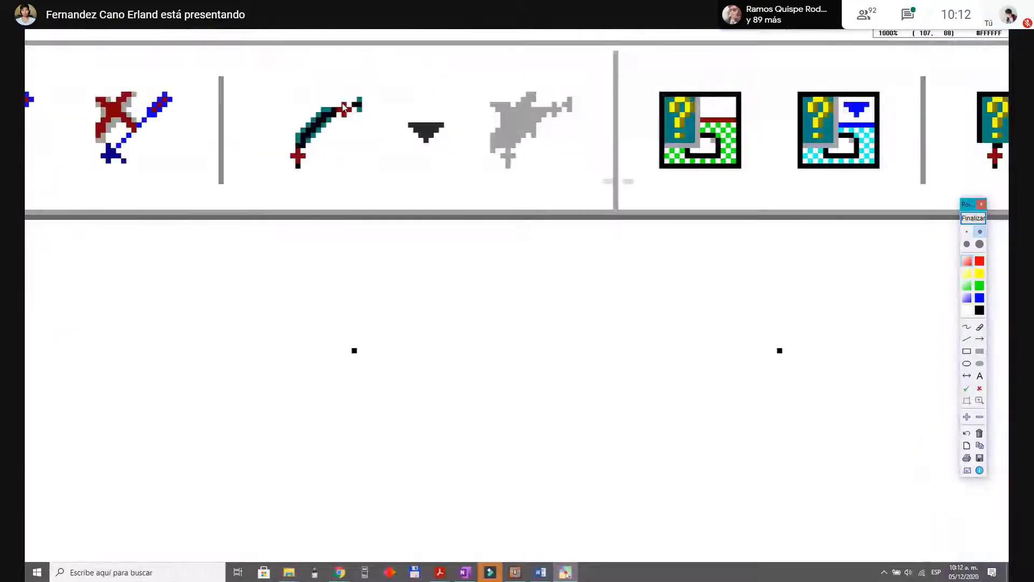
{"action": "scroll", "coordinate": [262, 151], "scroll_direction": "down", "scroll_amount": 3}
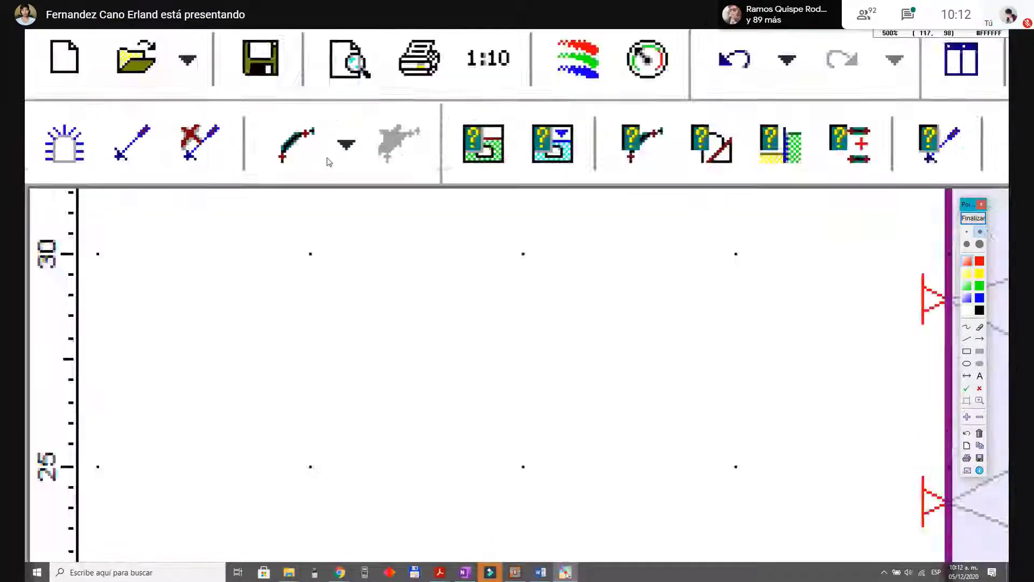
{"action": "scroll", "coordinate": [286, 177], "scroll_direction": "down", "scroll_amount": 1}
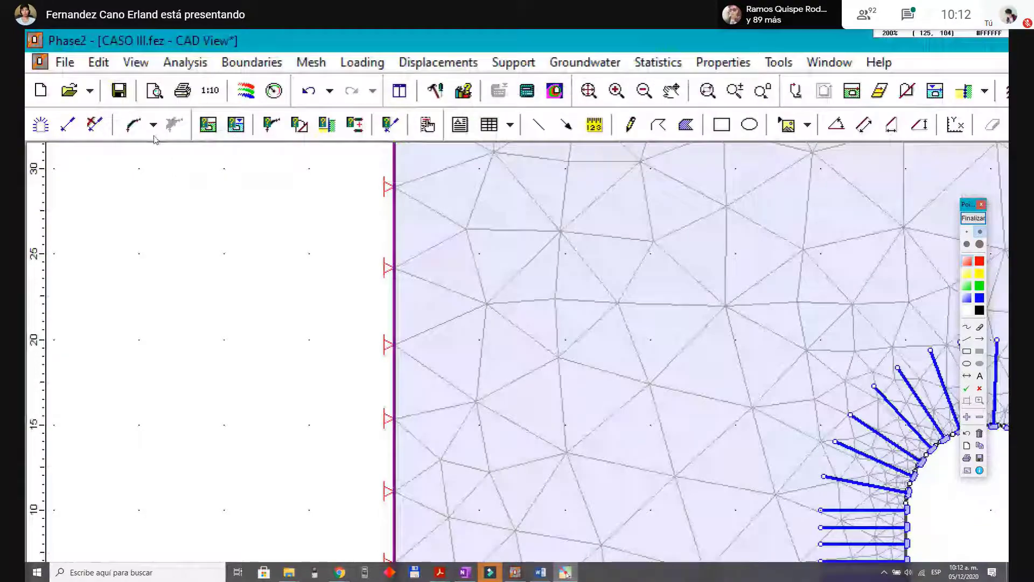
{"action": "scroll", "coordinate": [155, 139], "scroll_direction": "down", "scroll_amount": 1}
{"action": "left_click", "coordinate": [972, 217]}
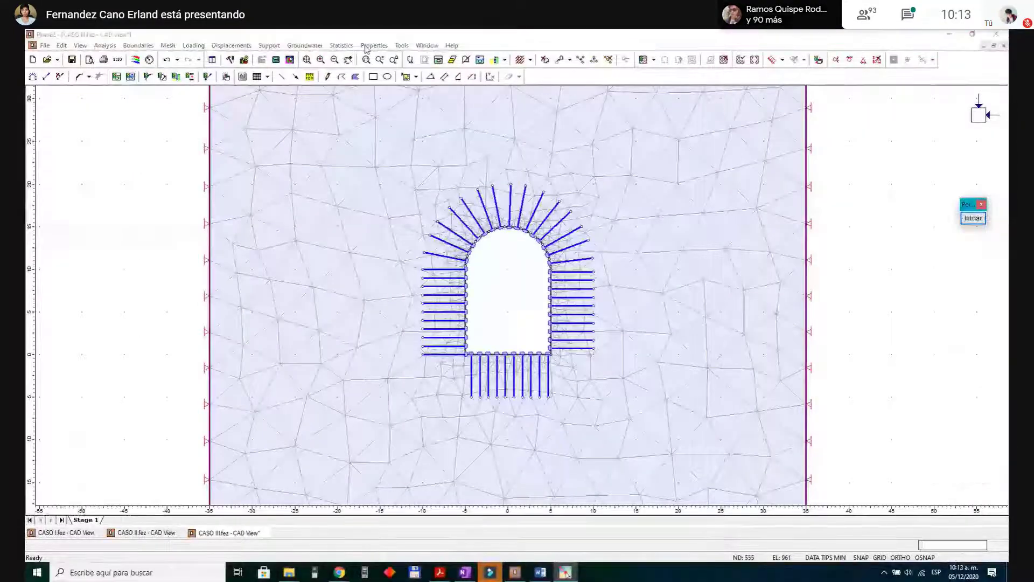
Step: Start Add Liner with the HORMIGON PROYECTADO property, leaving it as a non-composite liner
{"action": "left_click", "coordinate": [269, 45]}
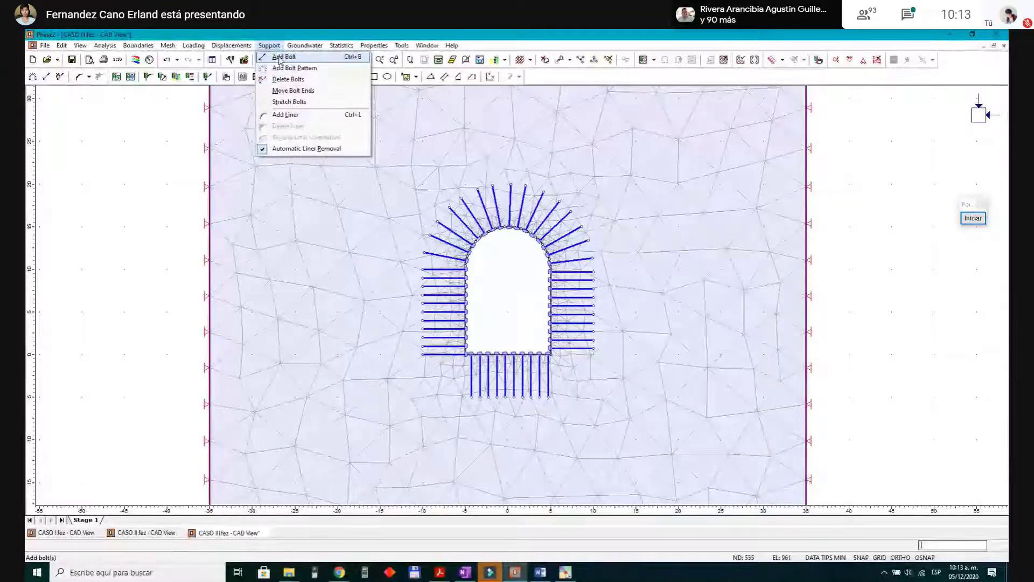
{"action": "left_click", "coordinate": [310, 117]}
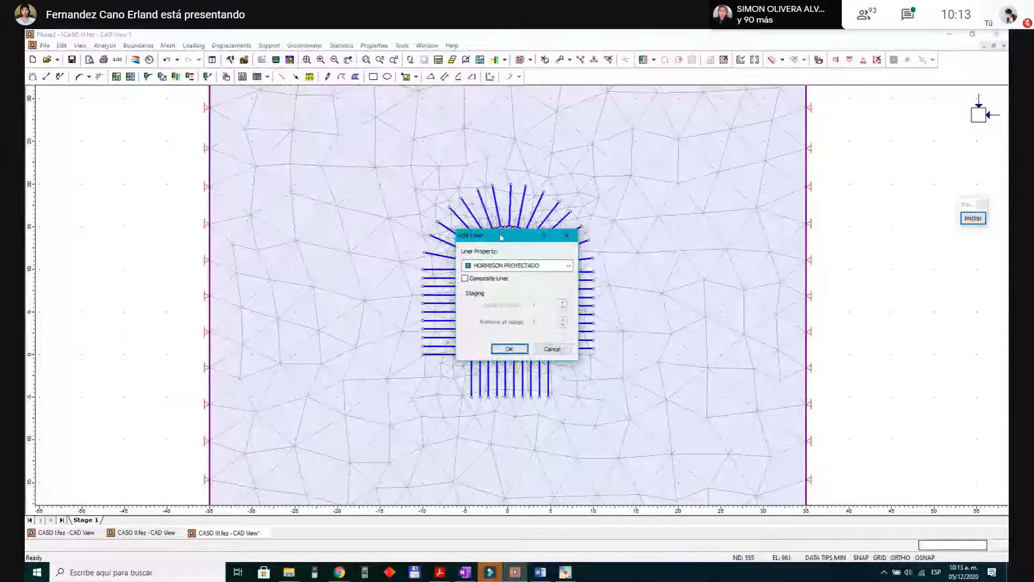
{"action": "left_click_drag", "start_coordinate": [501, 237], "coordinate": [335, 239]}
{"action": "left_click", "coordinate": [353, 268]}
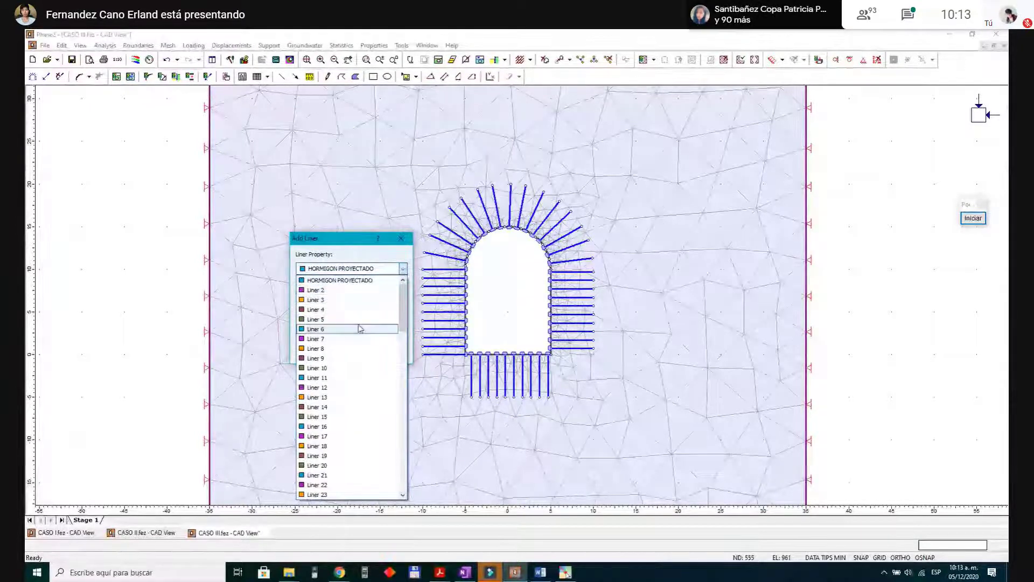
{"action": "left_click", "coordinate": [356, 280]}
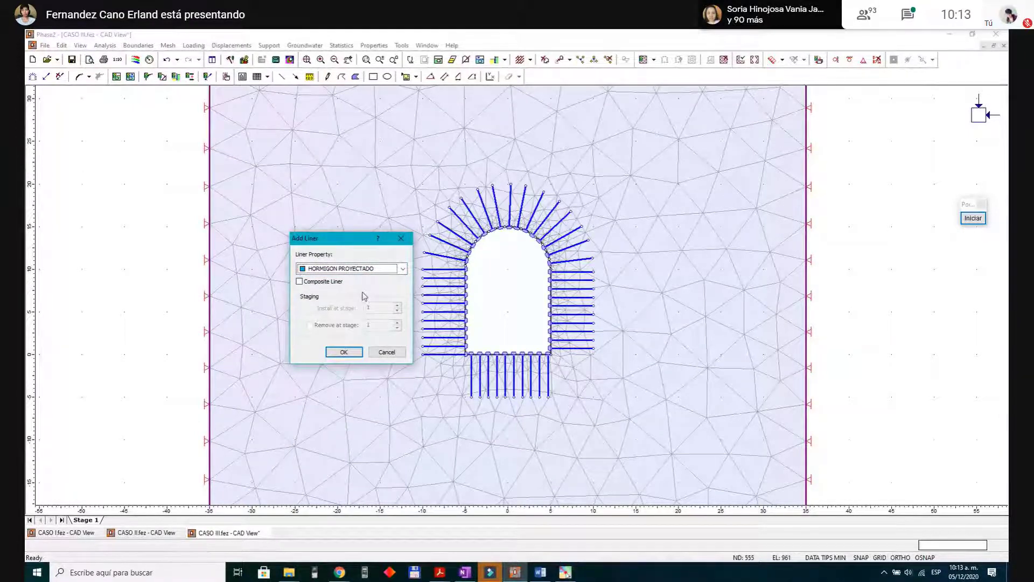
{"action": "left_click", "coordinate": [344, 352]}
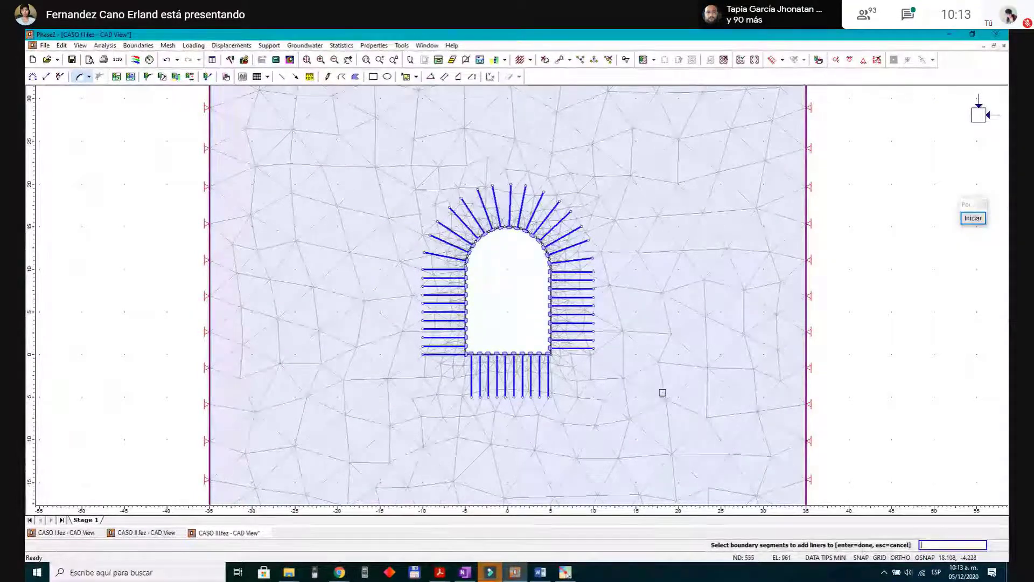
Step: Apply the liner to all boundary segments of the tunnel excavation, covering arch, walls and floor, and inspect it
{"action": "left_click_drag", "start_coordinate": [663, 399], "coordinate": [360, 159]}
{"action": "scroll", "coordinate": [494, 245], "scroll_direction": "up", "scroll_amount": 8}
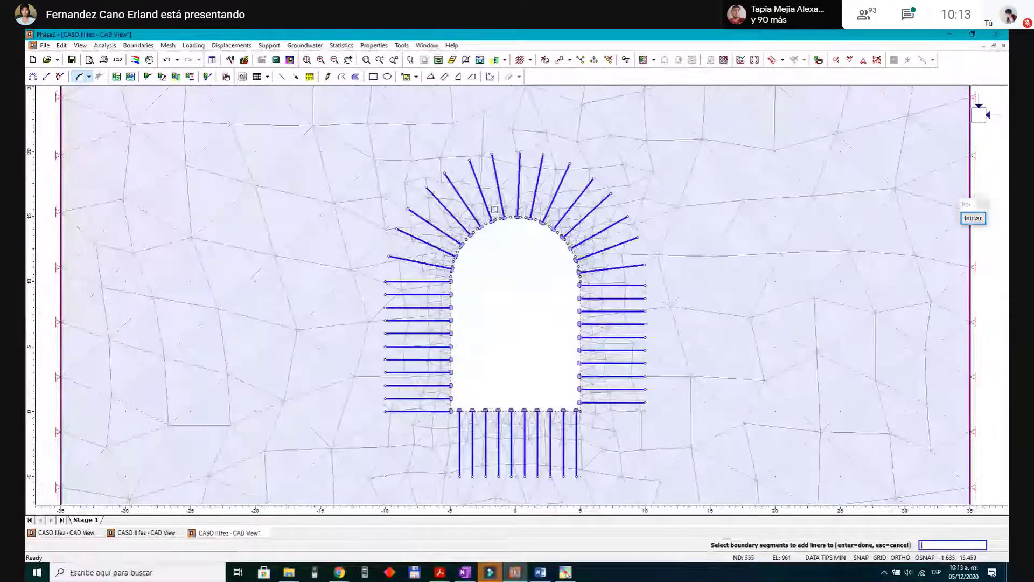
{"action": "scroll", "coordinate": [554, 228], "scroll_direction": "down", "scroll_amount": 6}
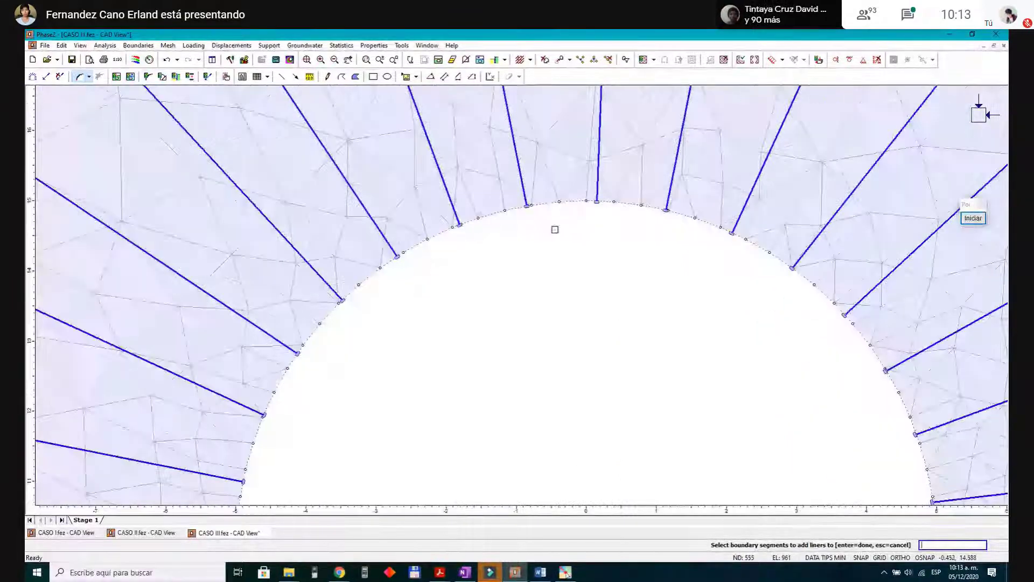
{"action": "scroll", "coordinate": [553, 254], "scroll_direction": "up", "scroll_amount": 3}
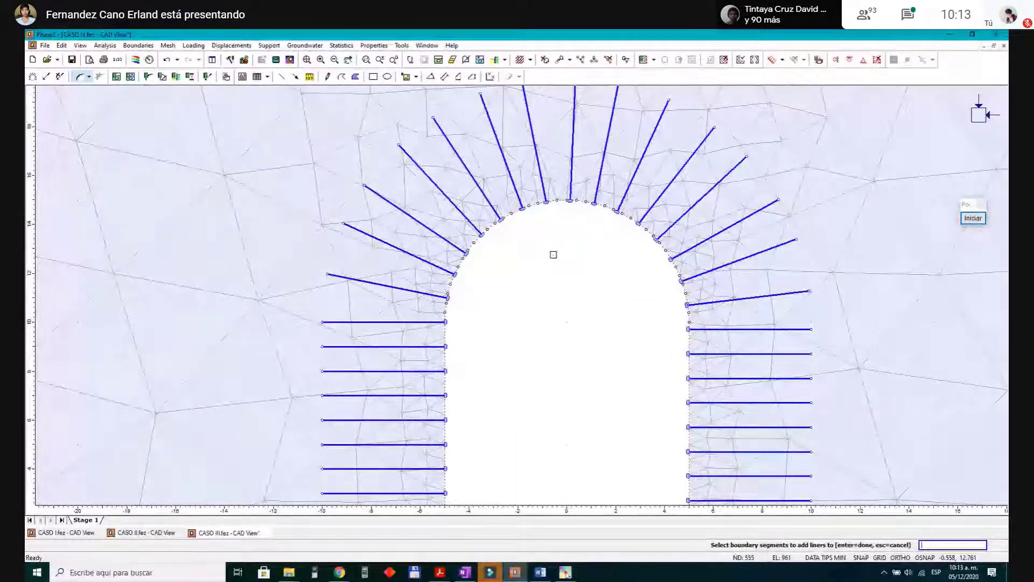
{"action": "key", "text": "Return"}
{"action": "scroll", "coordinate": [506, 227], "scroll_direction": "up", "scroll_amount": 5}
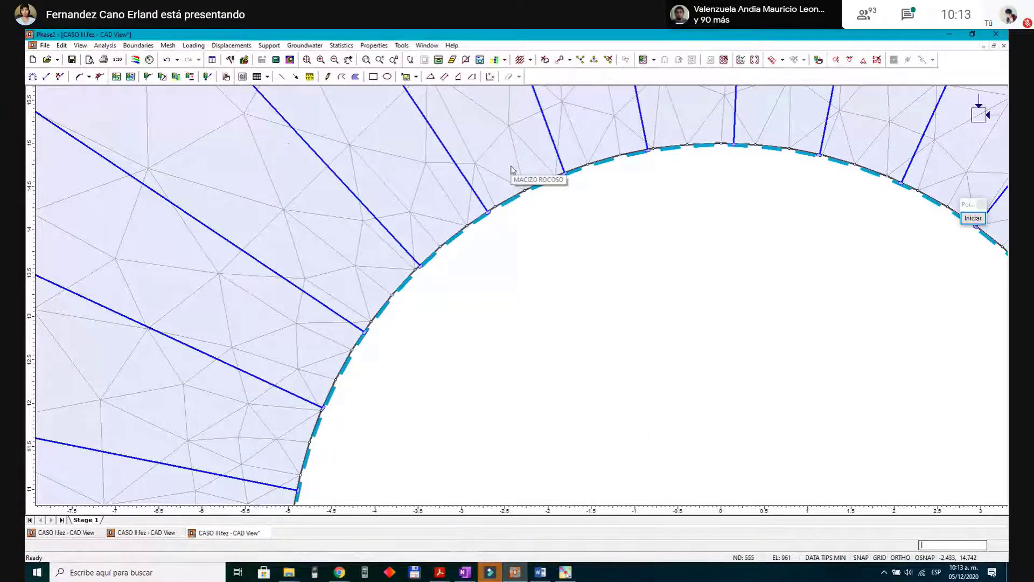
{"action": "scroll", "coordinate": [512, 170], "scroll_direction": "down", "scroll_amount": 5}
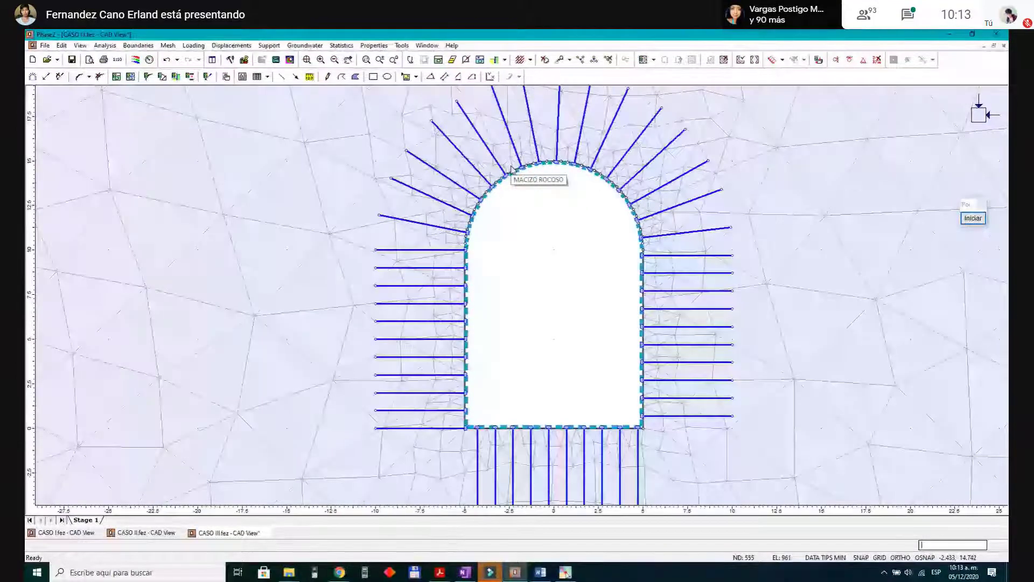
{"action": "scroll", "coordinate": [557, 185], "scroll_direction": "down", "scroll_amount": 2}
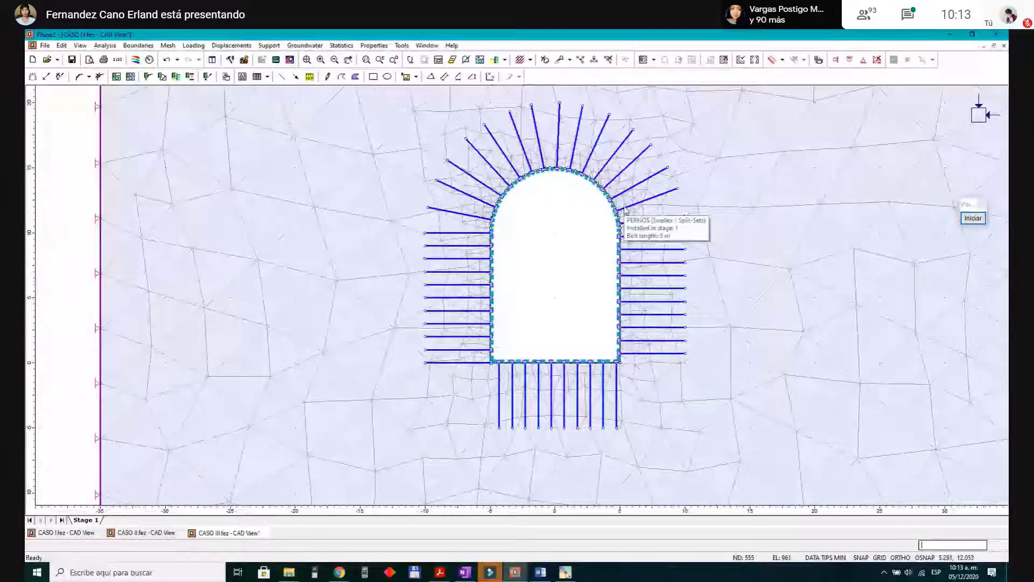
Step: Save and compute CASO III, and display its Total Displacement contours in Interpret
{"action": "left_click", "coordinate": [278, 59]}
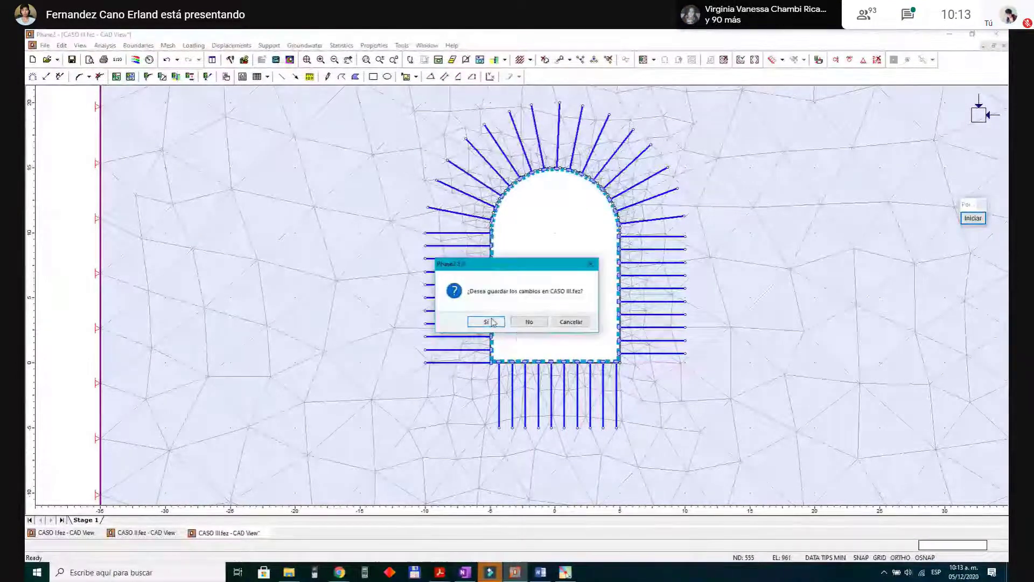
{"action": "left_click", "coordinate": [488, 321]}
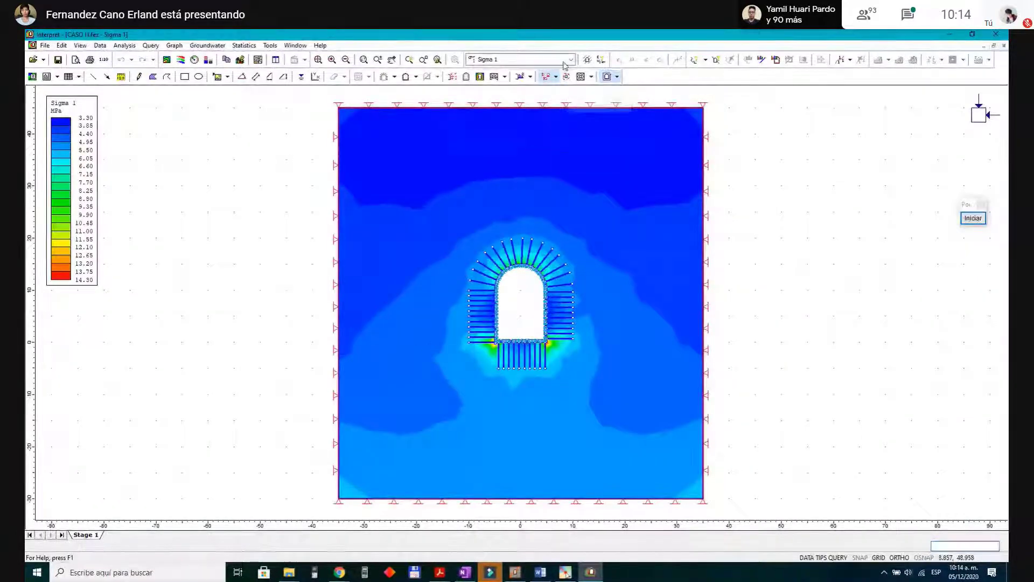
{"action": "left_click", "coordinate": [571, 60]}
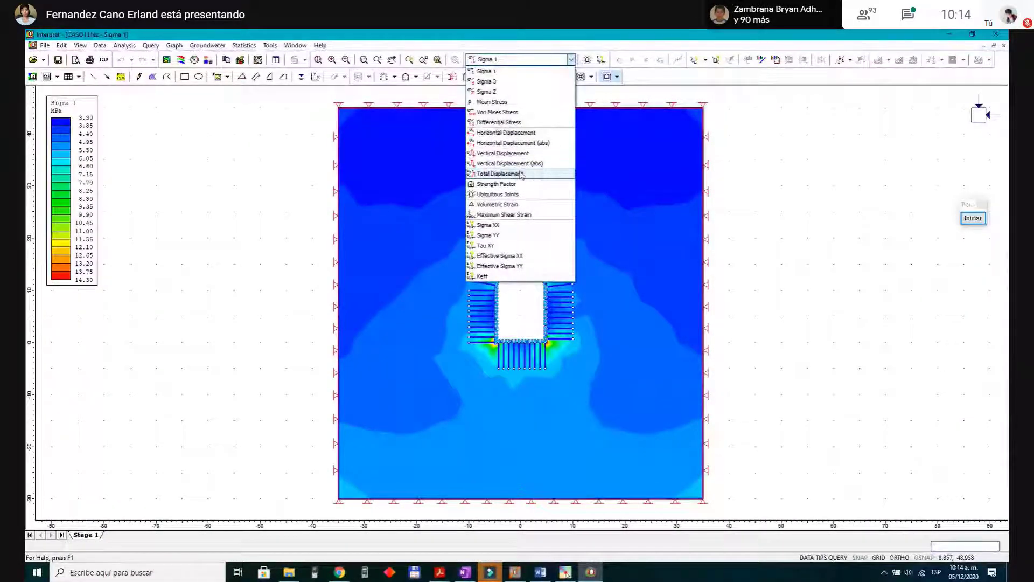
{"action": "left_click", "coordinate": [519, 171]}
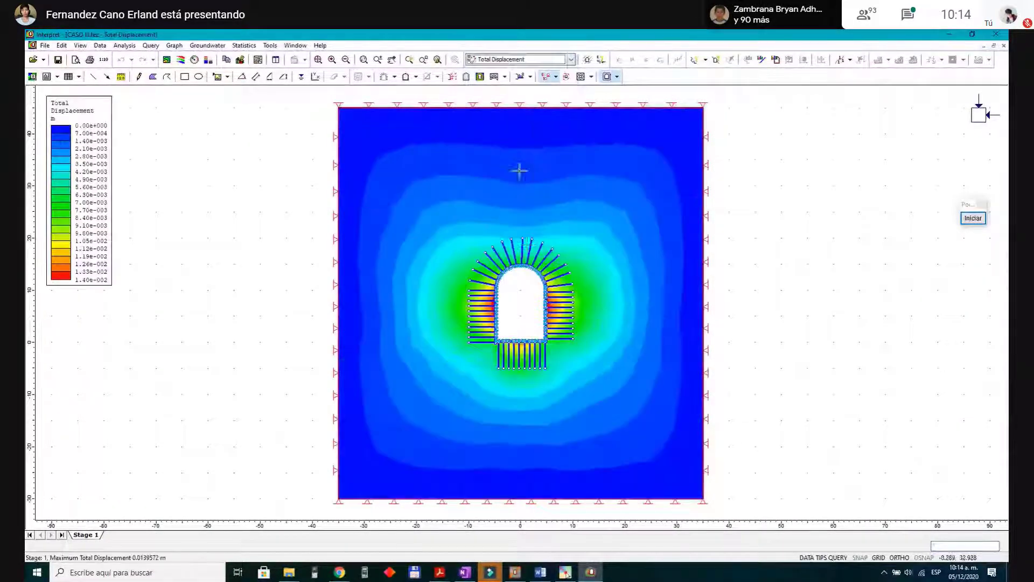
Step: Capture the Maximum Total Displacement read-out of CASO III and paste it in OneNote below the recorded case results
{"action": "left_click", "coordinate": [981, 218]}
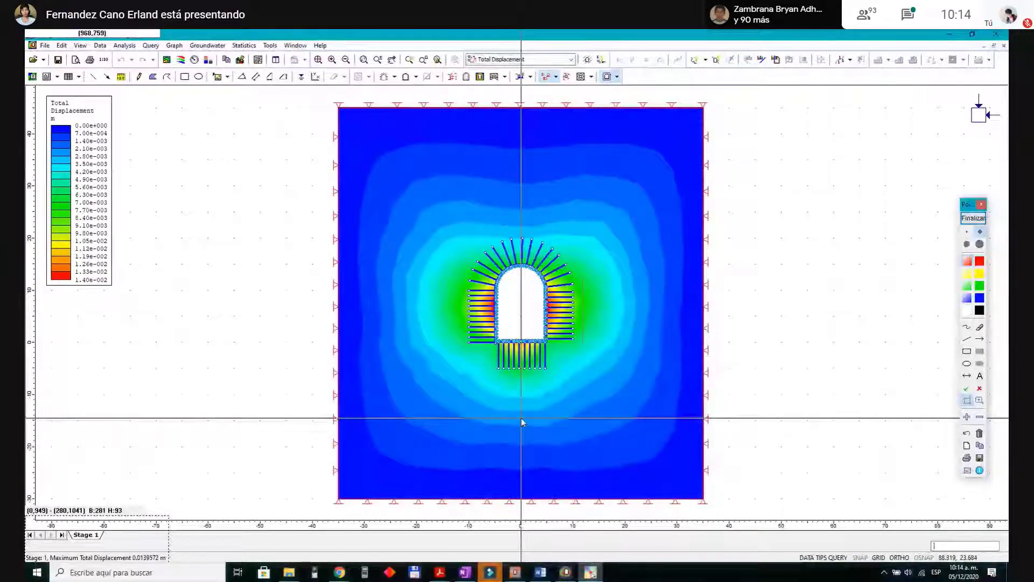
{"action": "left_click", "coordinate": [973, 217]}
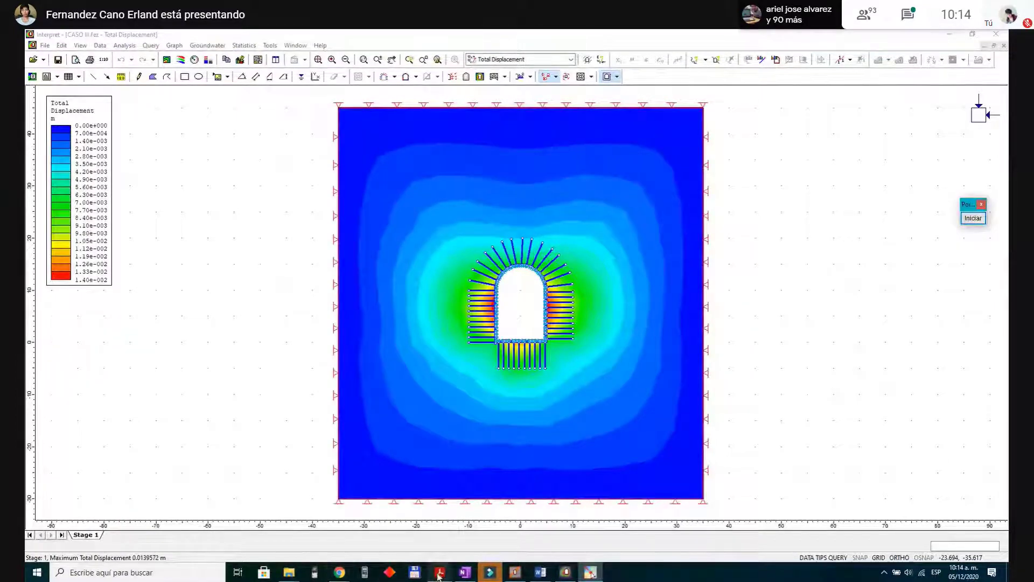
{"action": "left_click", "coordinate": [464, 572]}
{"action": "scroll", "coordinate": [366, 363], "scroll_direction": "up", "scroll_amount": 10}
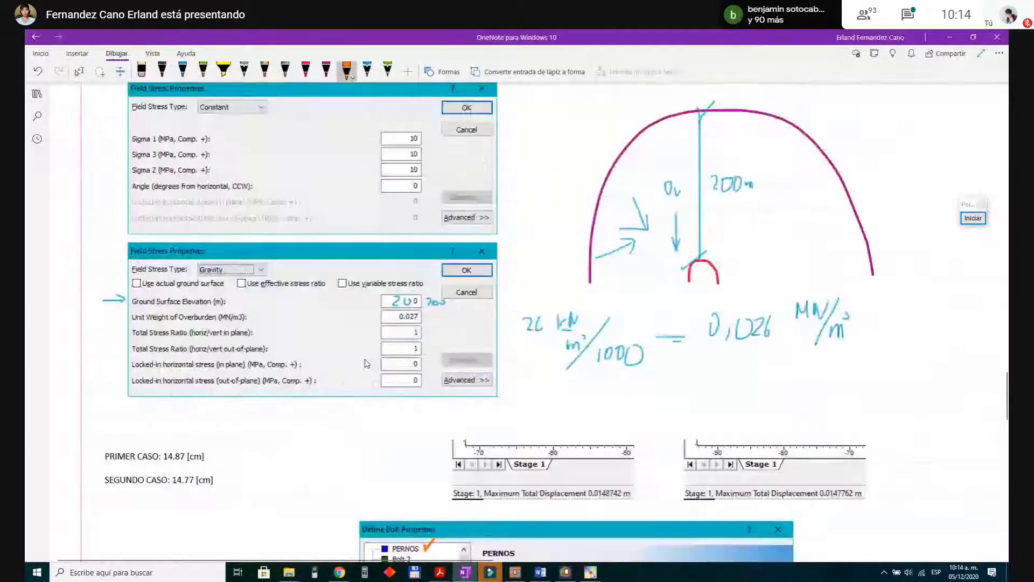
{"action": "scroll", "coordinate": [366, 360], "scroll_direction": "down", "scroll_amount": 5}
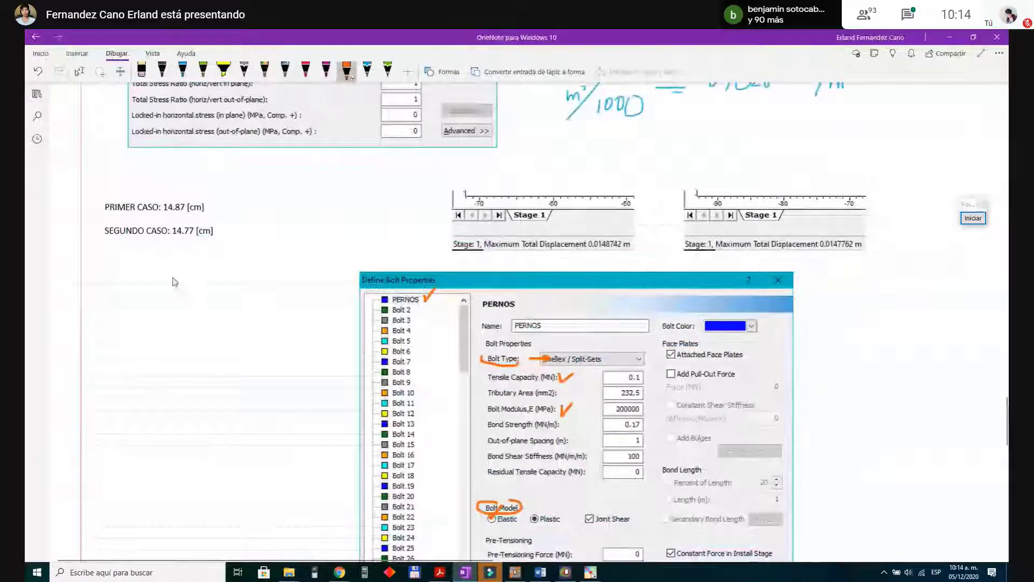
{"action": "key", "text": "Escape"}
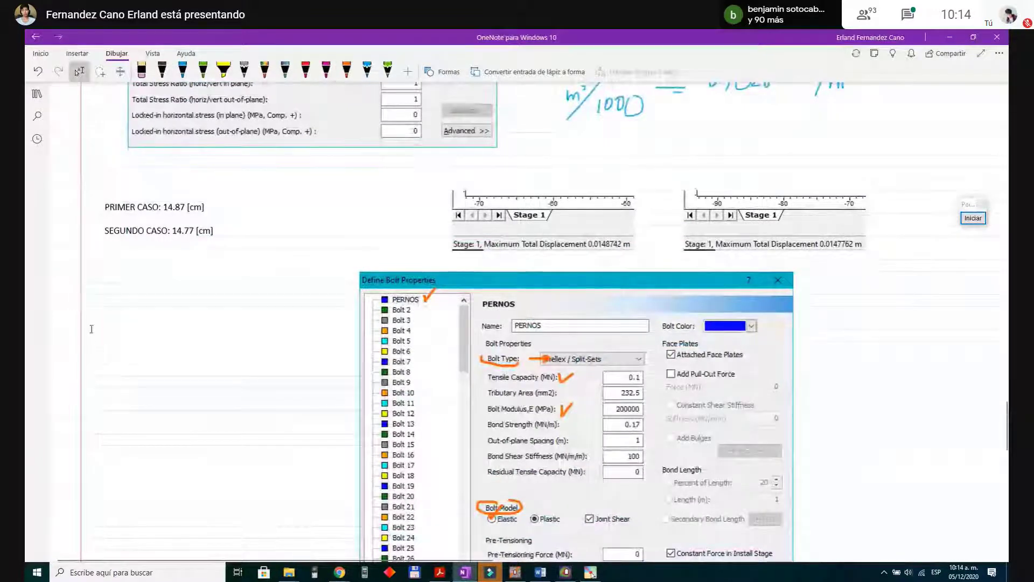
{"action": "left_click", "coordinate": [92, 329]}
{"action": "key", "text": "ctrl+v"}
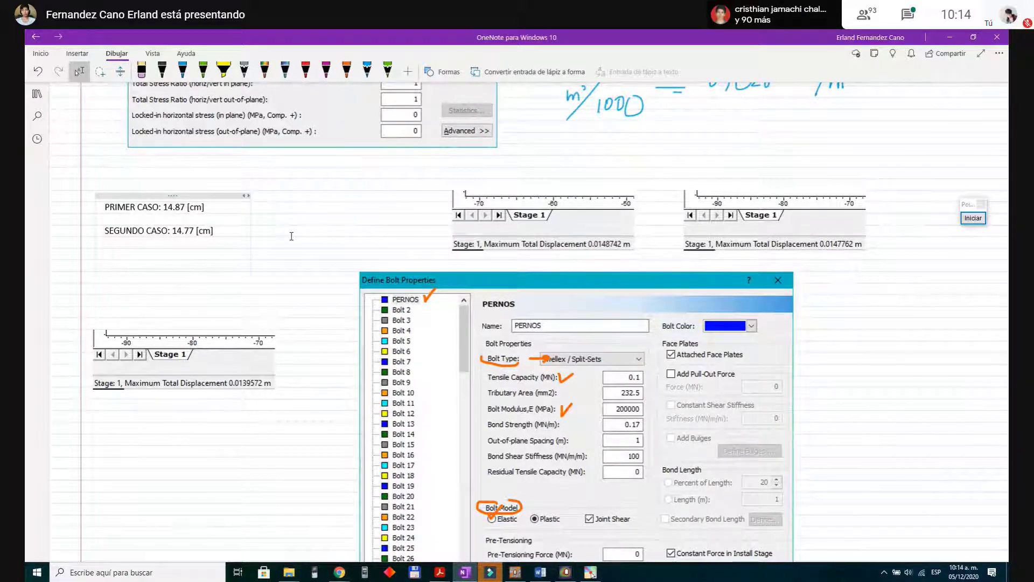
Step: Add the line "TERCER CASO: 13.96 [cm]" under the SEGUNDO CASO result and start a new line
{"action": "type", "text": "ERCER CASO"}
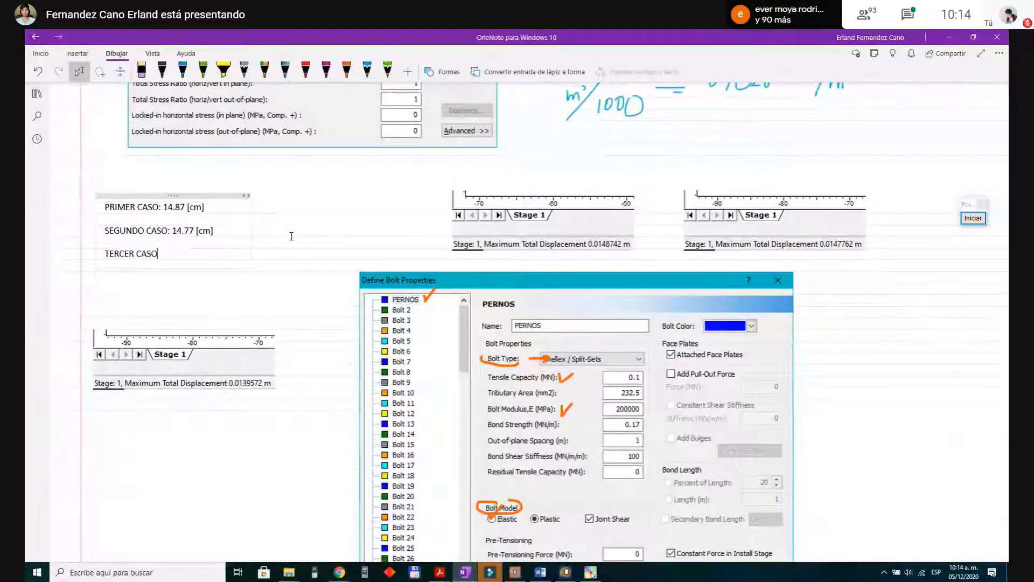
{"action": "type", "text": ":"}
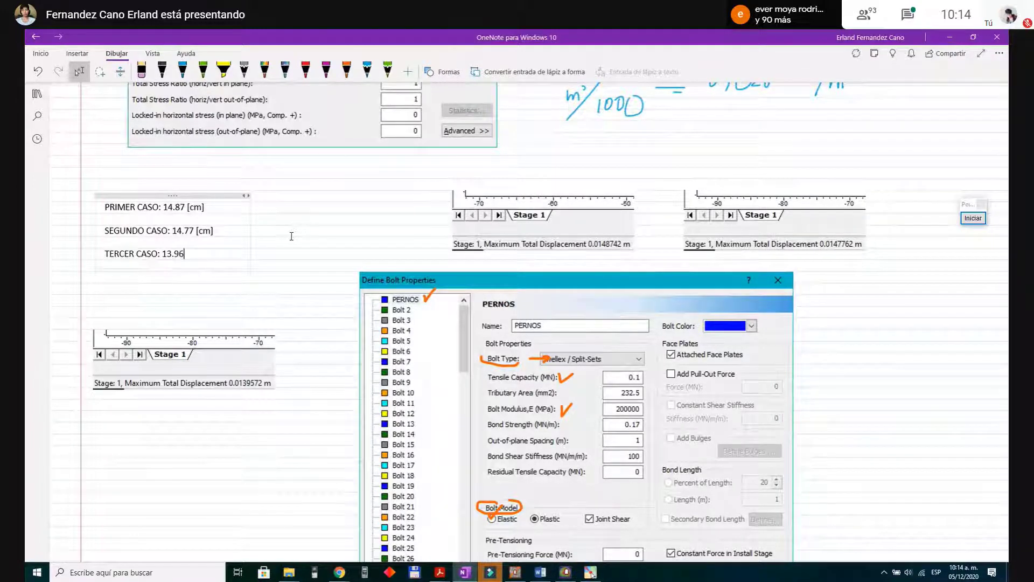
{"action": "type", "text": "13.96 [cm]"}
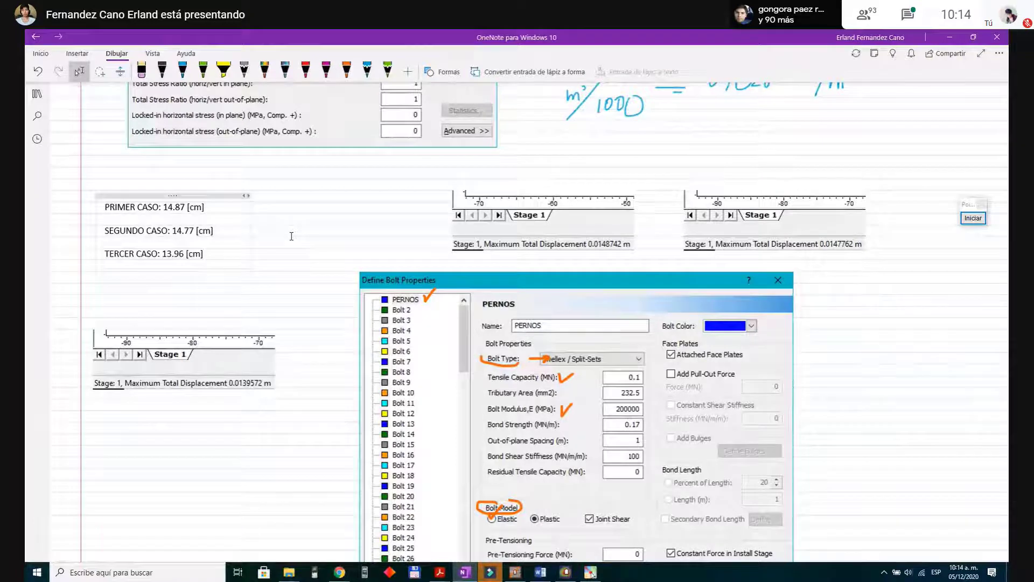
{"action": "key", "text": "Return"}
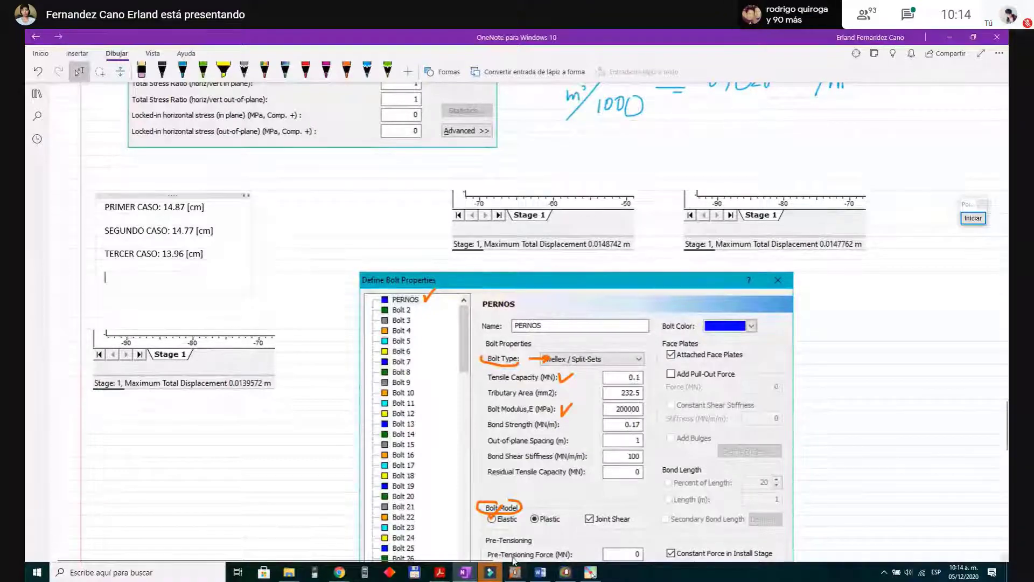
Step: Switch back to Phase2 to review the bolts and liner of CASO III, and close the Interpret results
{"action": "left_click", "coordinate": [513, 574]}
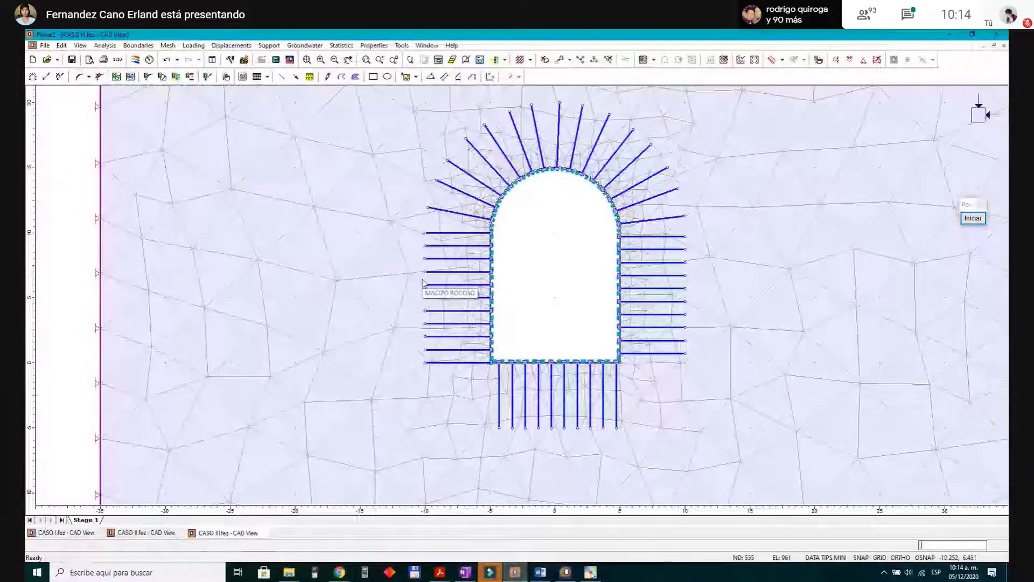
{"action": "scroll", "coordinate": [468, 304], "scroll_direction": "down", "scroll_amount": 3}
{"action": "scroll", "coordinate": [470, 309], "scroll_direction": "up", "scroll_amount": 1}
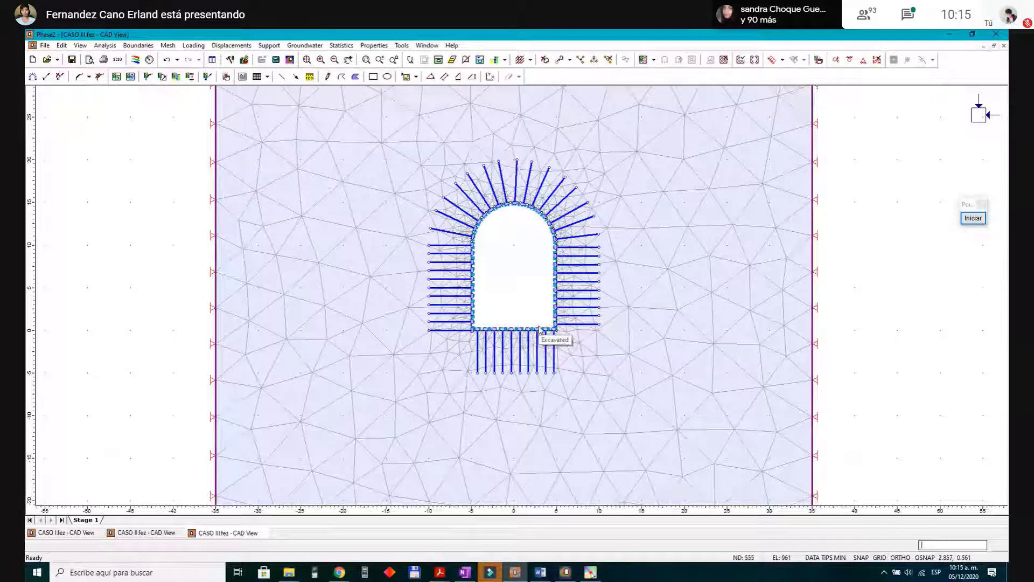
{"action": "left_click", "coordinate": [591, 572]}
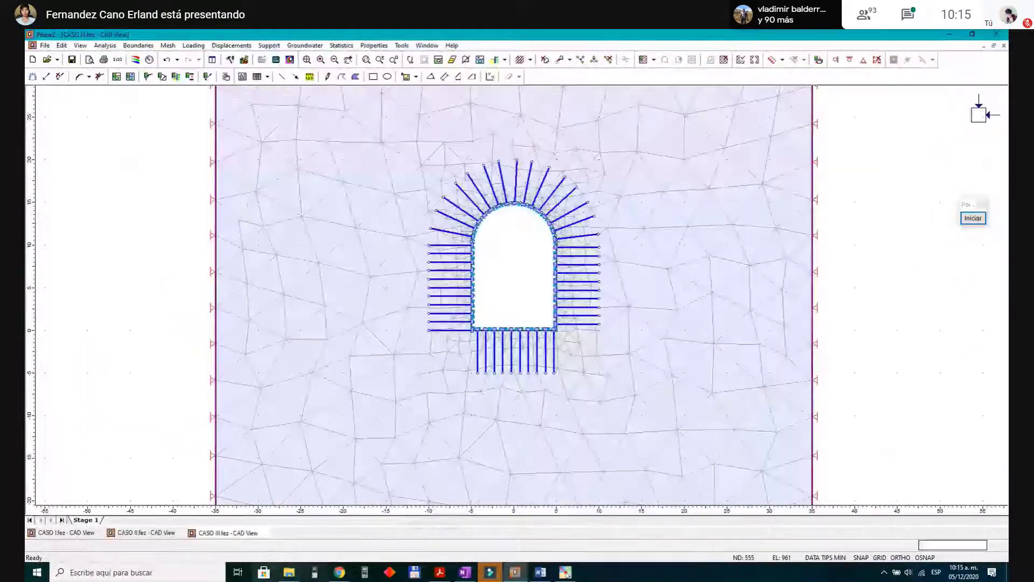
Step: Duplicate CASO III.fez in the EJERCICIO EN CLASES folder and rename the copy CASO IV.fez
{"action": "left_click", "coordinate": [330, 525]}
{"action": "left_click", "coordinate": [497, 236]}
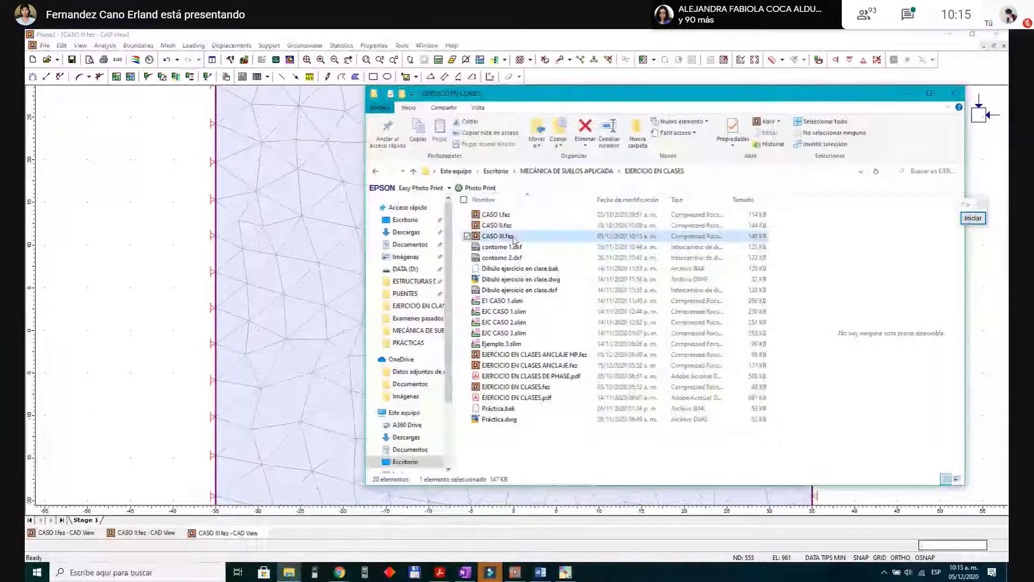
{"action": "key", "text": "ctrl+c"}
{"action": "key", "text": "ctrl+v"}
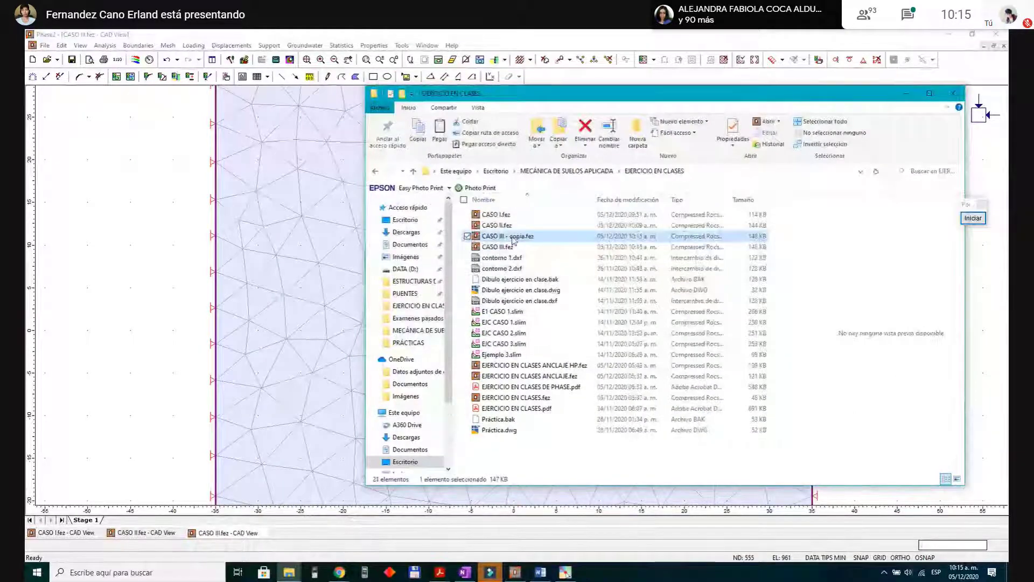
{"action": "left_click", "coordinate": [509, 238]}
{"action": "left_click", "coordinate": [505, 236]}
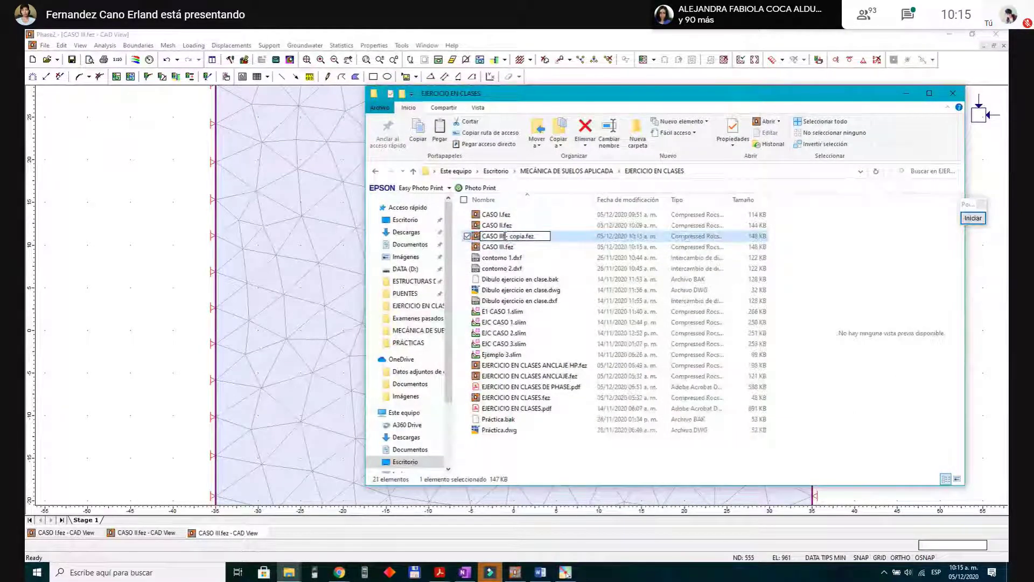
{"action": "key", "text": "Delete"}
{"action": "key", "text": "Delete"}
{"action": "key", "text": "Return"}
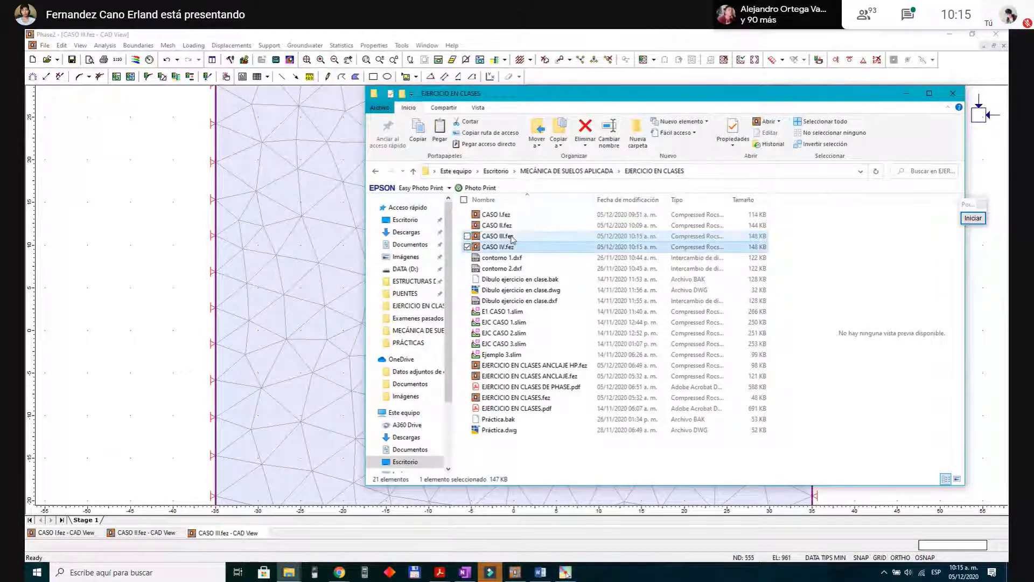
Step: Open CASO IV.fez in Phase2 and set its project summary analysis description to "TÚNEL + PERNOS + HP + CERCHAS"
{"action": "key", "text": "Return"}
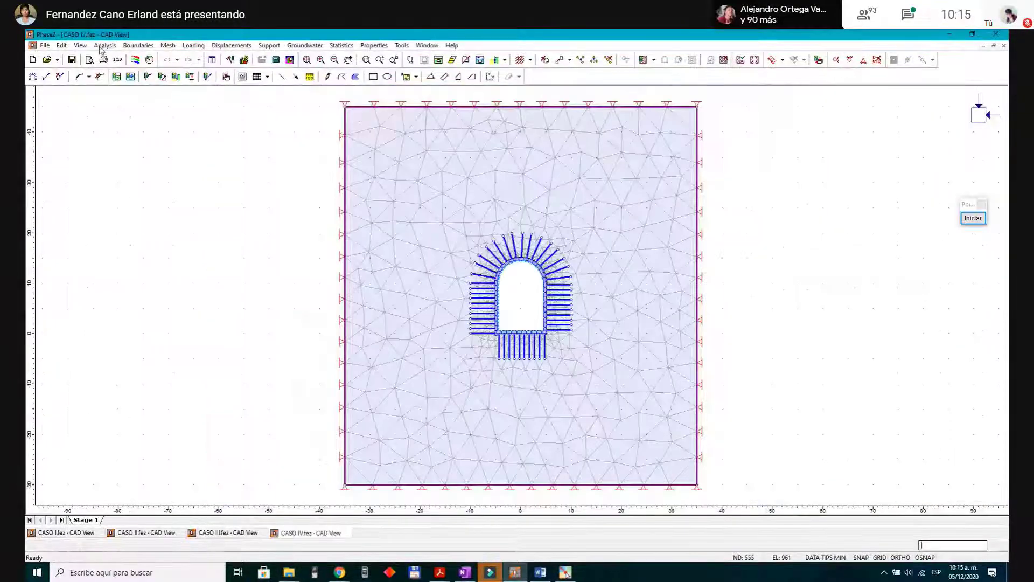
{"action": "left_click", "coordinate": [104, 45]}
{"action": "left_click", "coordinate": [125, 57]}
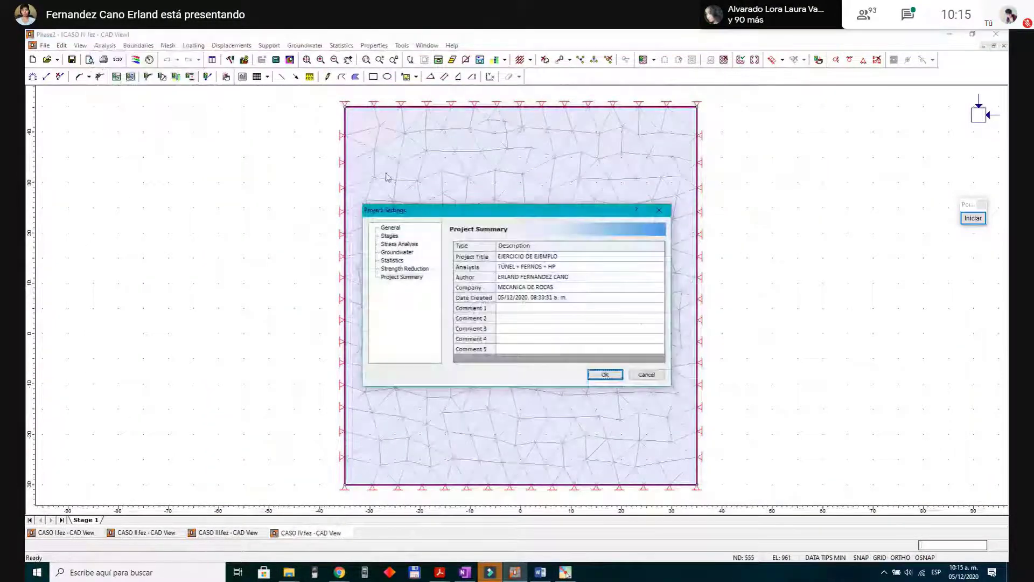
{"action": "left_click", "coordinate": [563, 265]}
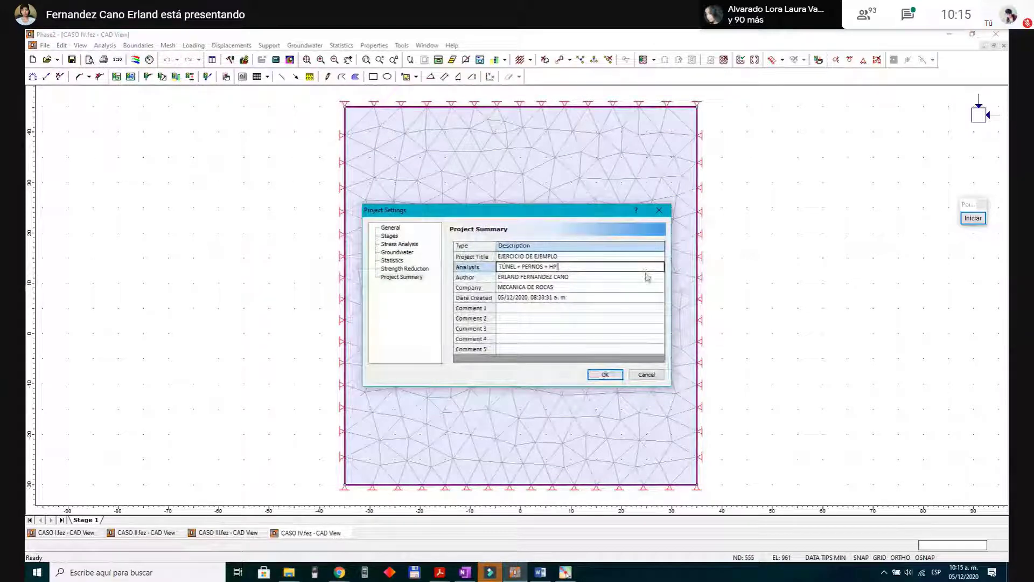
{"action": "type", "text": "+ CERCHAS"}
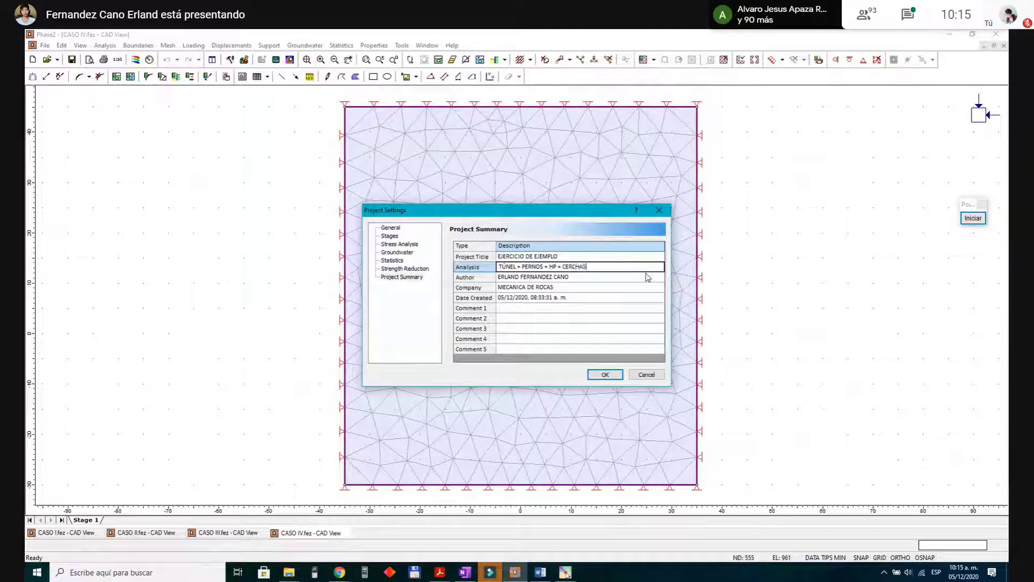
{"action": "left_click", "coordinate": [619, 377]}
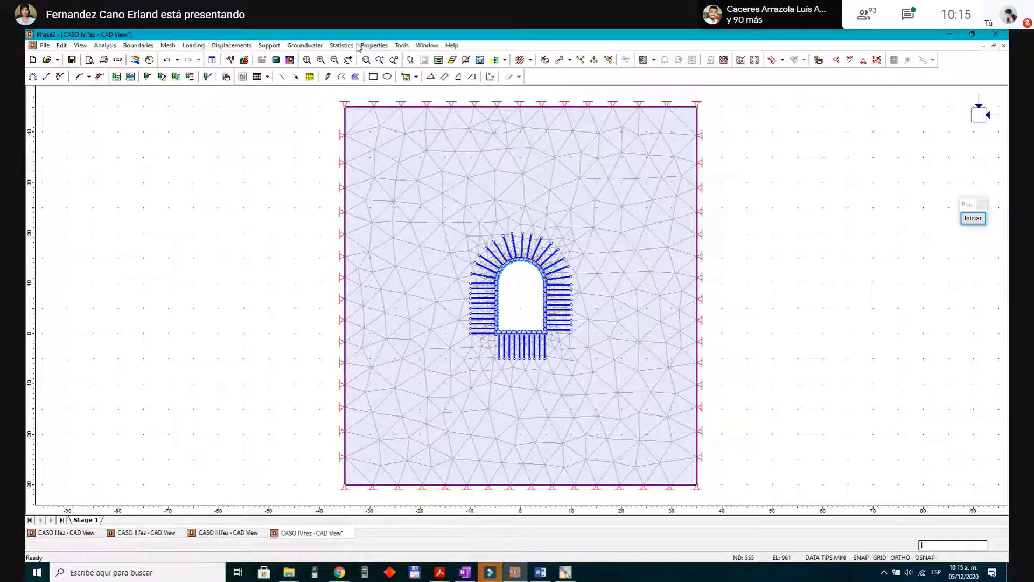
Step: Open the liner property definitions and check the liner type specified for CERCHAS METALICAS in the exercise PDF
{"action": "left_click", "coordinate": [376, 46]}
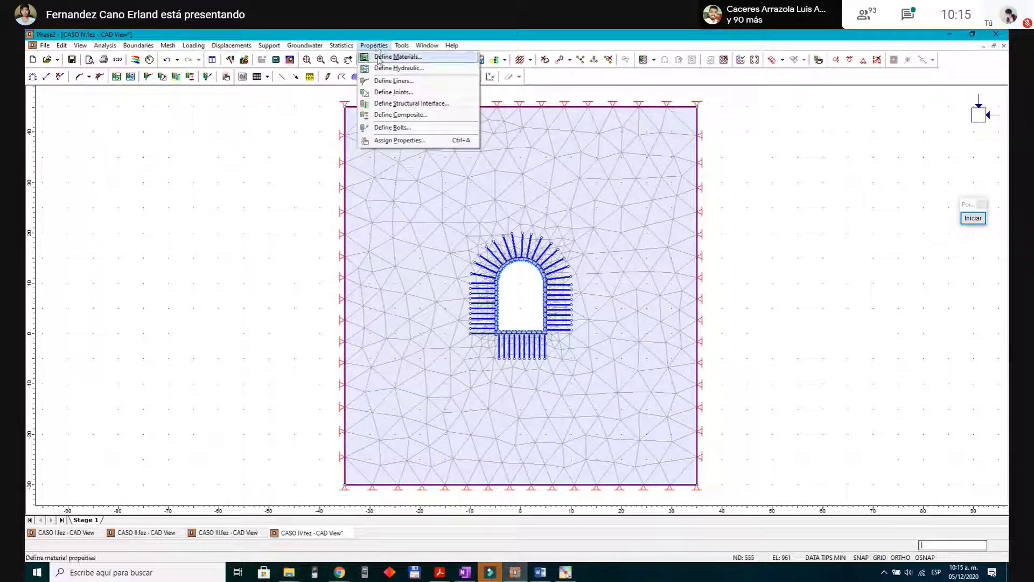
{"action": "left_click", "coordinate": [398, 82]}
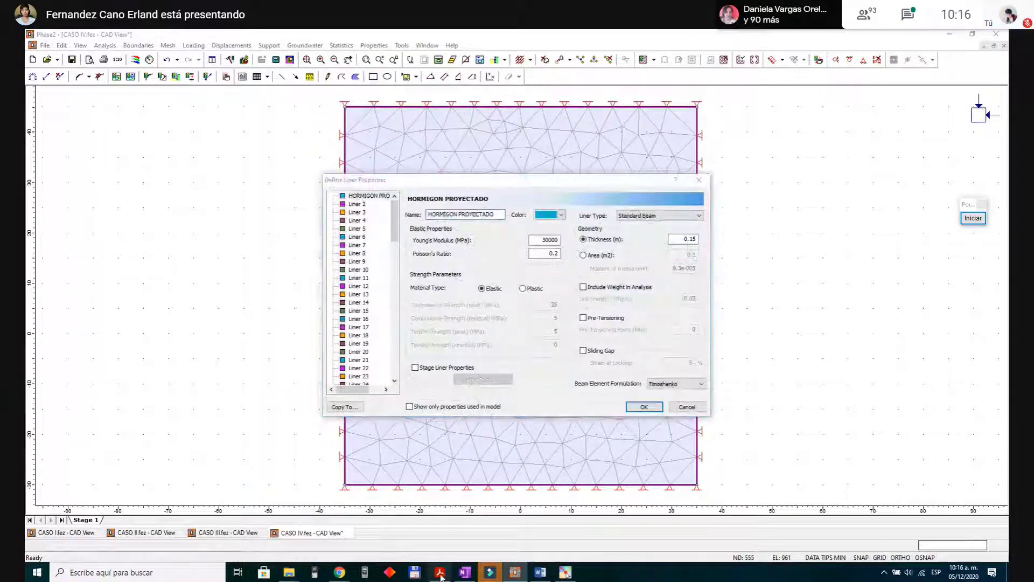
{"action": "mouse_move", "coordinate": [440, 575]}
{"action": "left_click", "coordinate": [865, 546]}
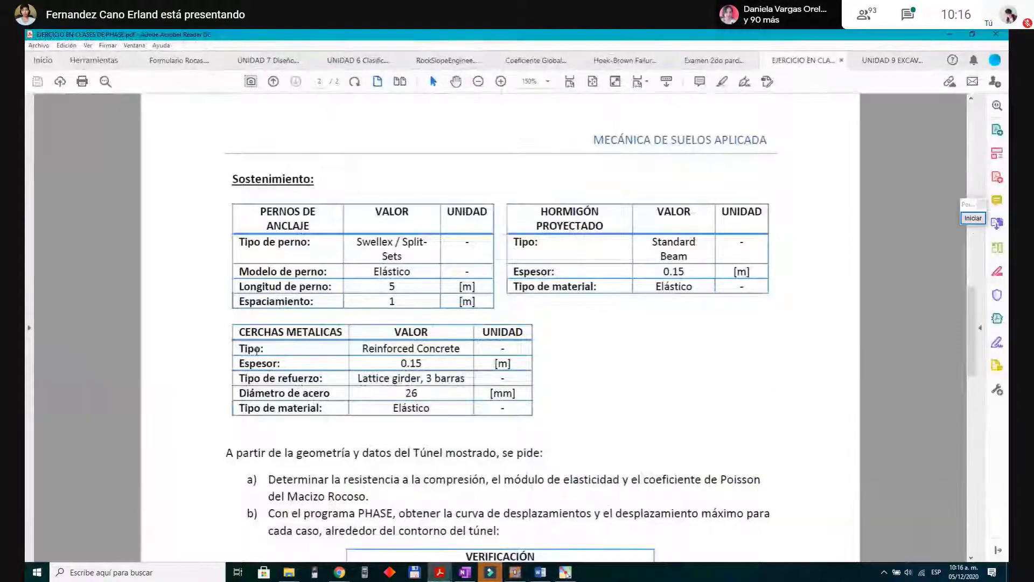
{"action": "left_click_drag", "start_coordinate": [359, 347], "coordinate": [467, 349]}
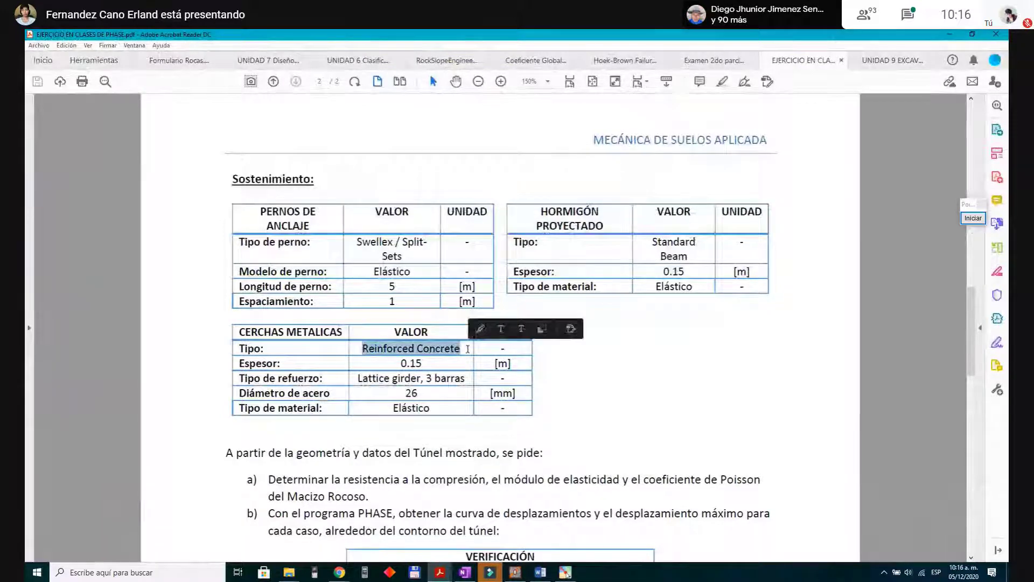
{"action": "left_click", "coordinate": [366, 352]}
{"action": "left_click_drag", "start_coordinate": [366, 348], "coordinate": [466, 348]}
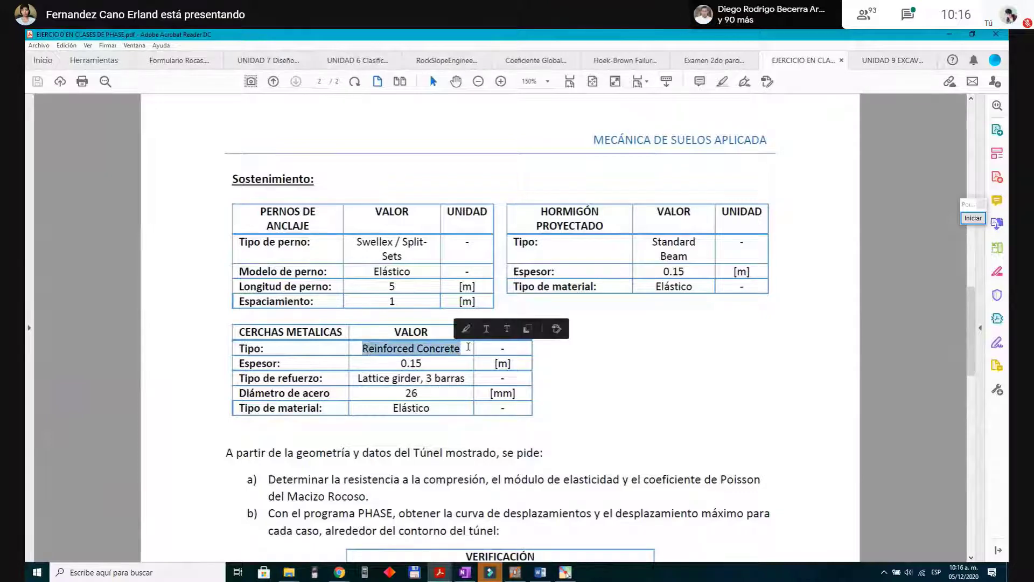
{"action": "left_click", "coordinate": [469, 348]}
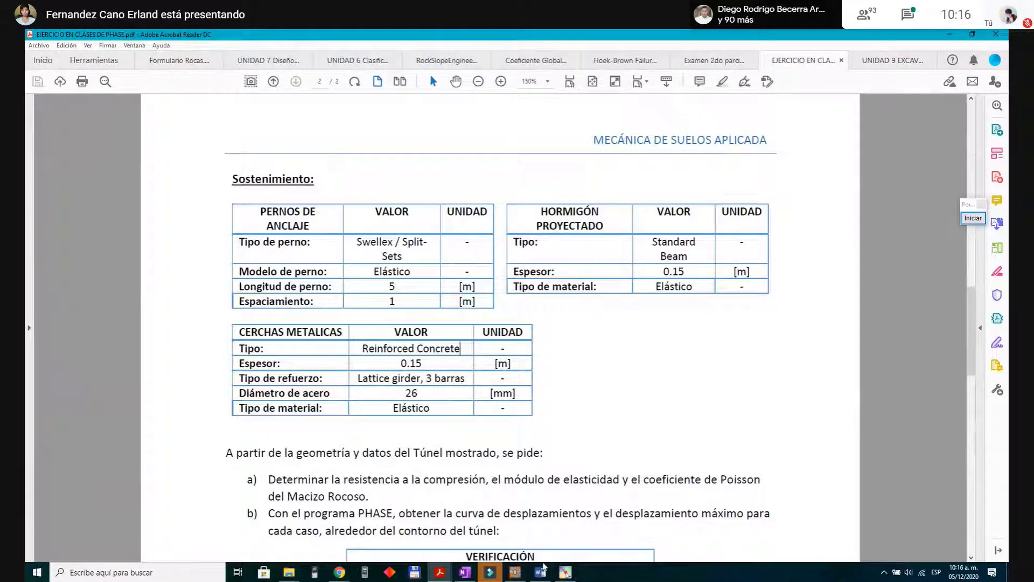
Step: Return to Phase2 and change the liner type of HORMIGON PROYECTADO to Reinforced Concrete
{"action": "left_click", "coordinate": [516, 572]}
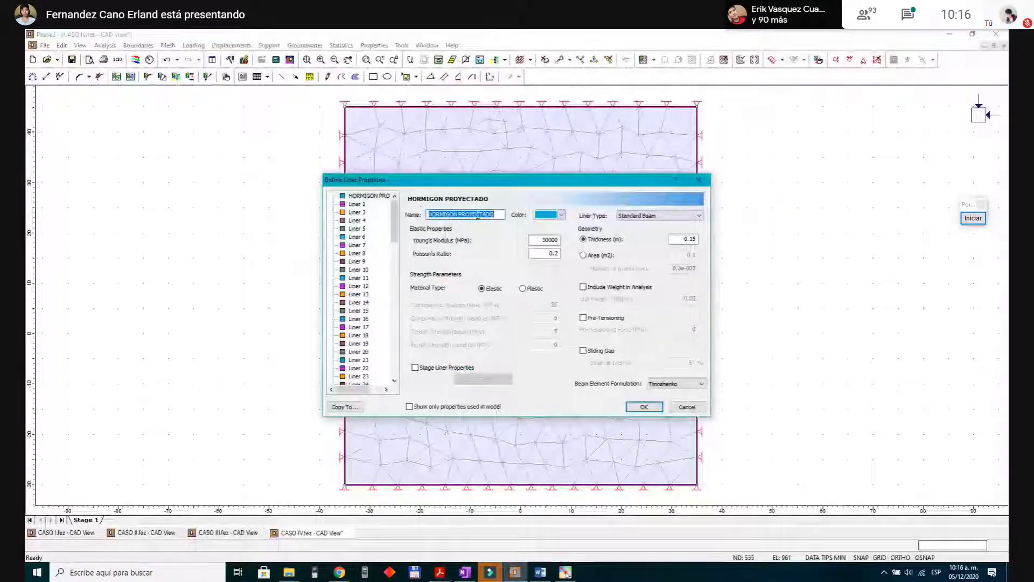
{"action": "left_click", "coordinate": [646, 216]}
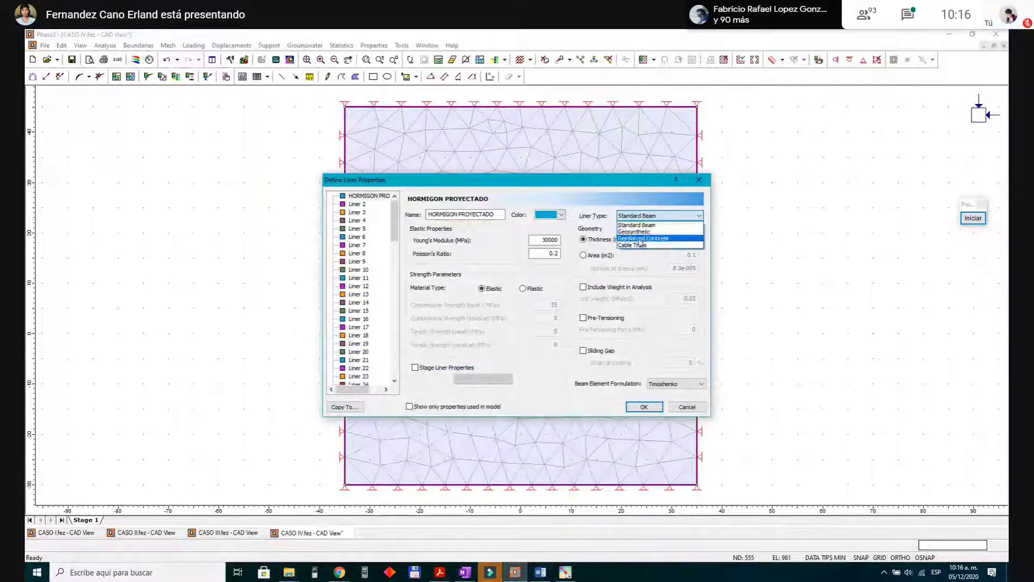
{"action": "left_click", "coordinate": [643, 238]}
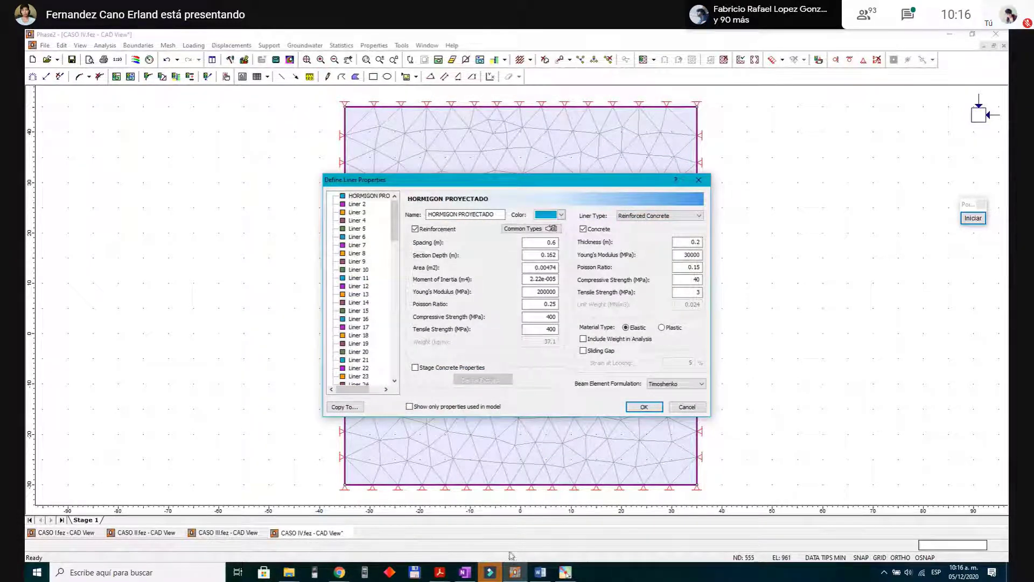
Step: Paste a capture of the Reinforced Concrete liner properties in OneNote below the earlier liner capture, and start the annotation overlay
{"action": "key", "text": "alt+Tab"}
{"action": "scroll", "coordinate": [357, 509], "scroll_direction": "down", "scroll_amount": 15}
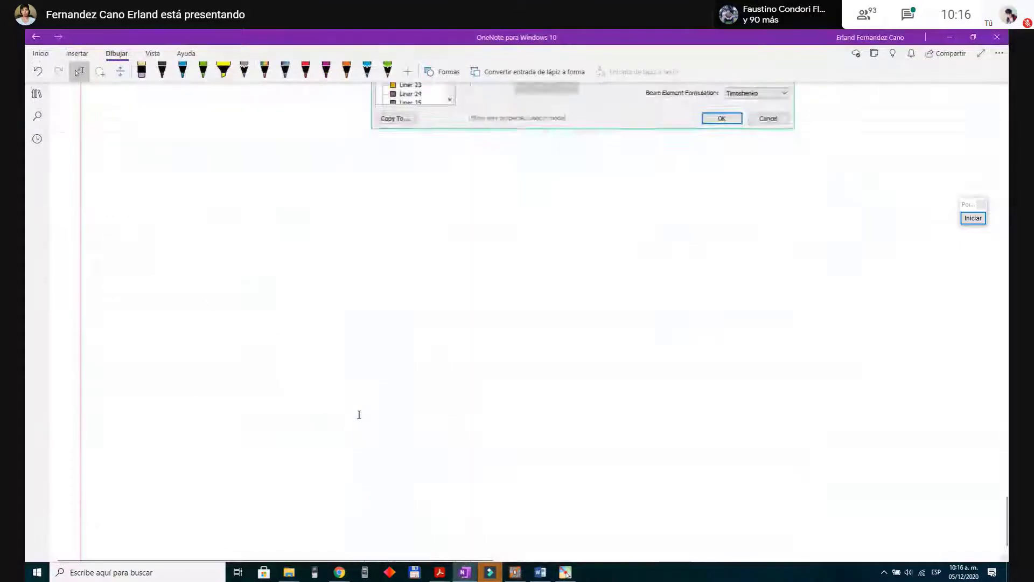
{"action": "left_click", "coordinate": [396, 320]}
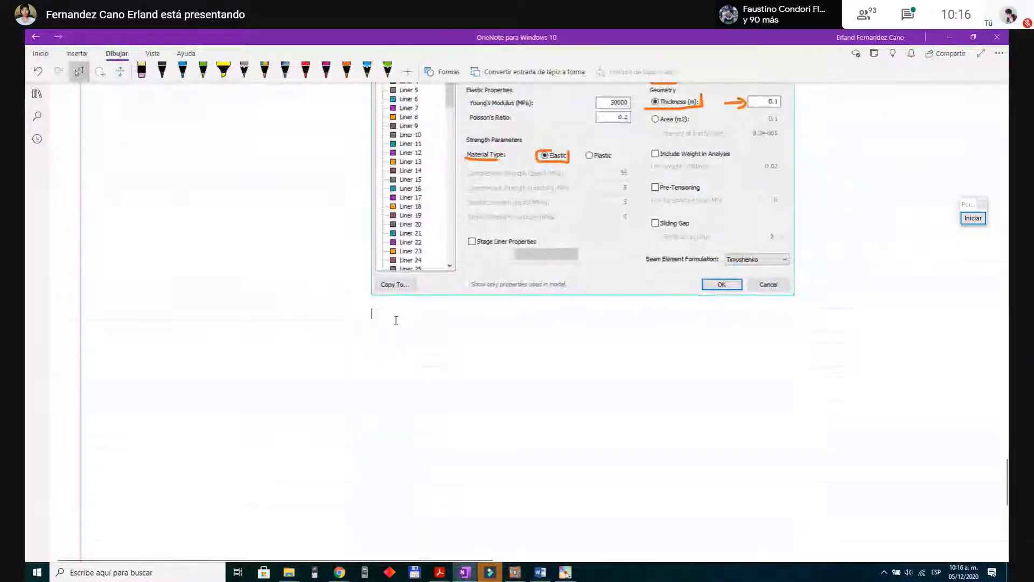
{"action": "key", "text": "ctrl+v"}
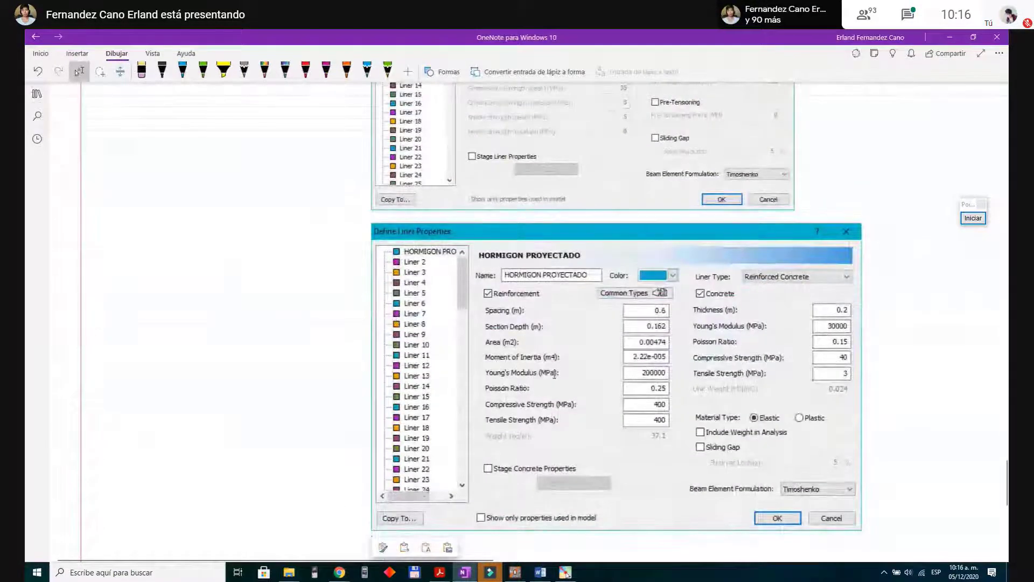
{"action": "left_click", "coordinate": [973, 218]}
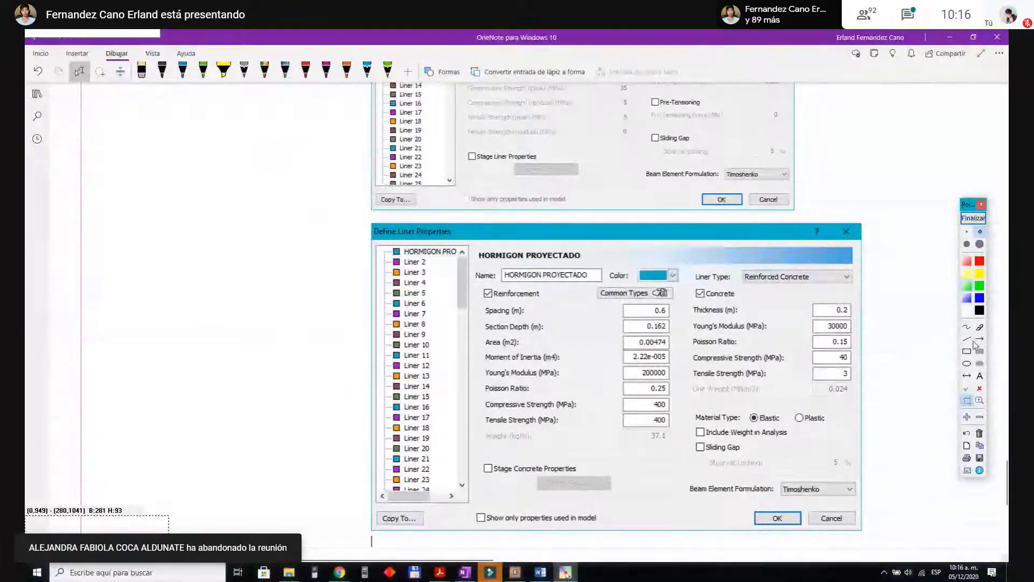
Step: Mark the Reinforced Concrete liner type in the OneNote capture with a temporary green arrow and look over the earlier liner capture
{"action": "left_click", "coordinate": [967, 326]}
{"action": "left_click_drag", "start_coordinate": [697, 279], "coordinate": [742, 279]}
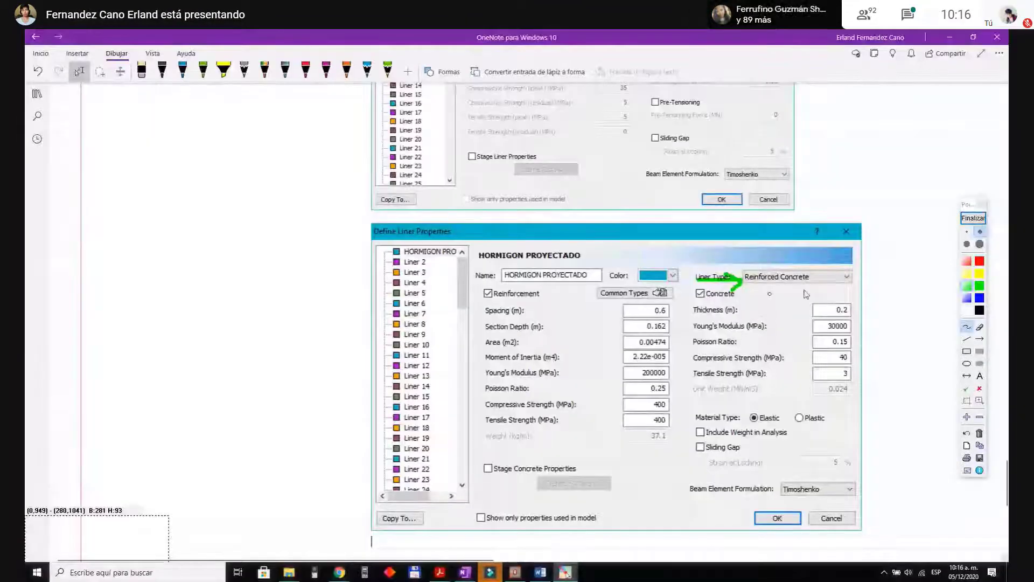
{"action": "left_click", "coordinate": [973, 217]}
{"action": "scroll", "coordinate": [688, 318], "scroll_direction": "up", "scroll_amount": 5}
{"action": "scroll", "coordinate": [688, 319], "scroll_direction": "down", "scroll_amount": 5}
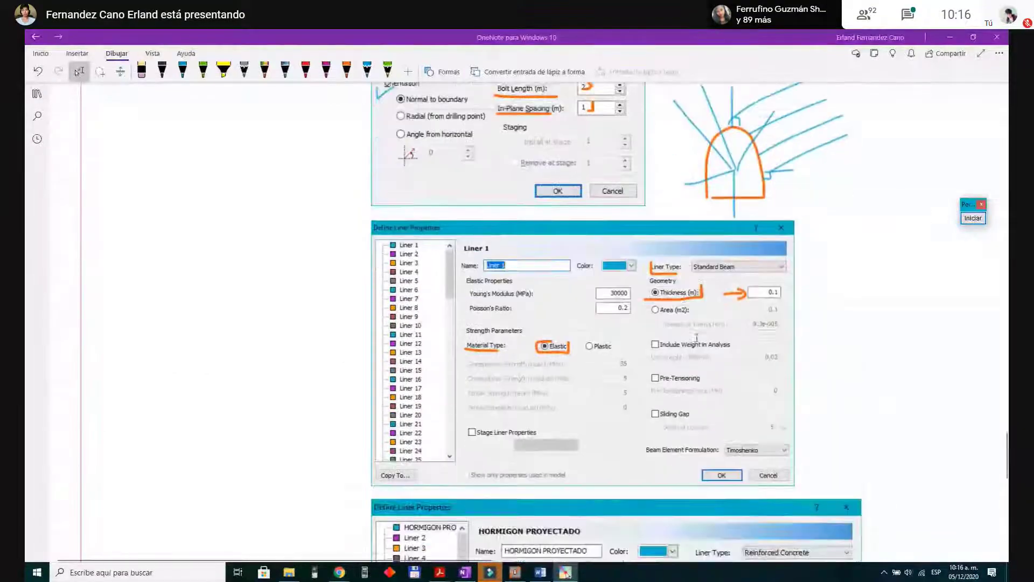
{"action": "scroll", "coordinate": [731, 356], "scroll_direction": "up", "scroll_amount": 2}
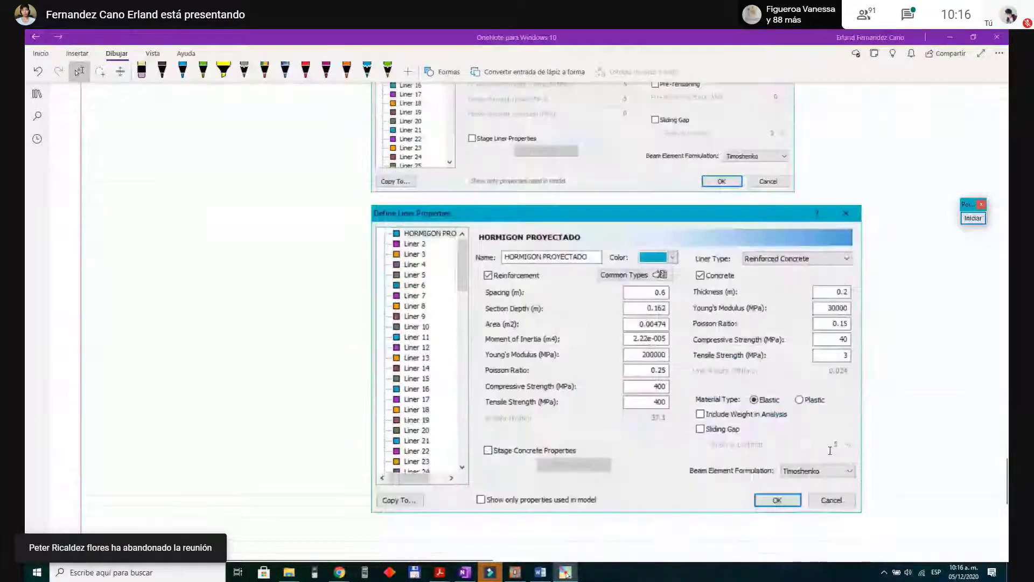
{"action": "scroll", "coordinate": [765, 197], "scroll_direction": "down", "scroll_amount": 6}
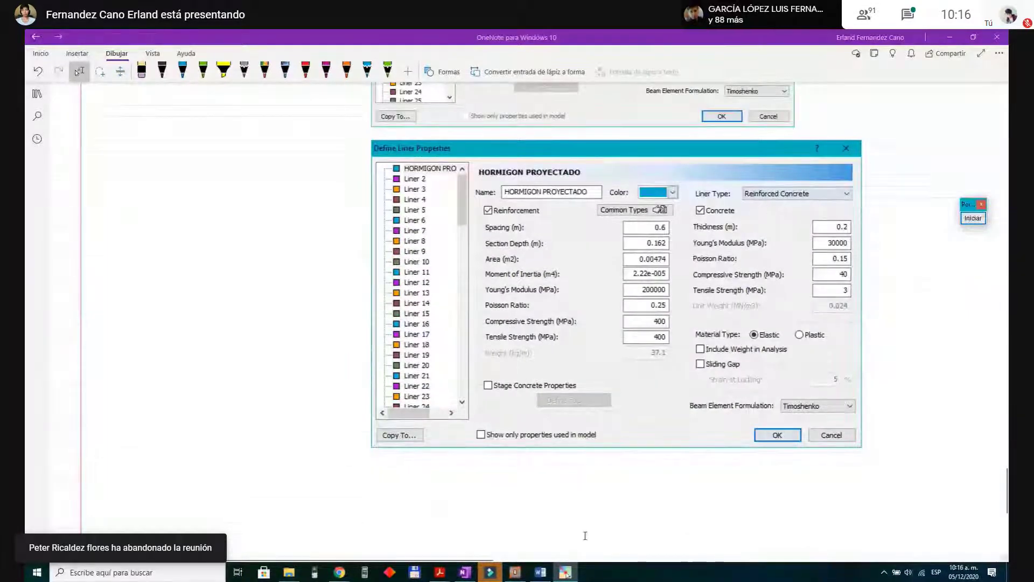
Step: Check the thickness specified for CERCHAS METALICAS in the exercise PDF
{"action": "mouse_move", "coordinate": [439, 572]}
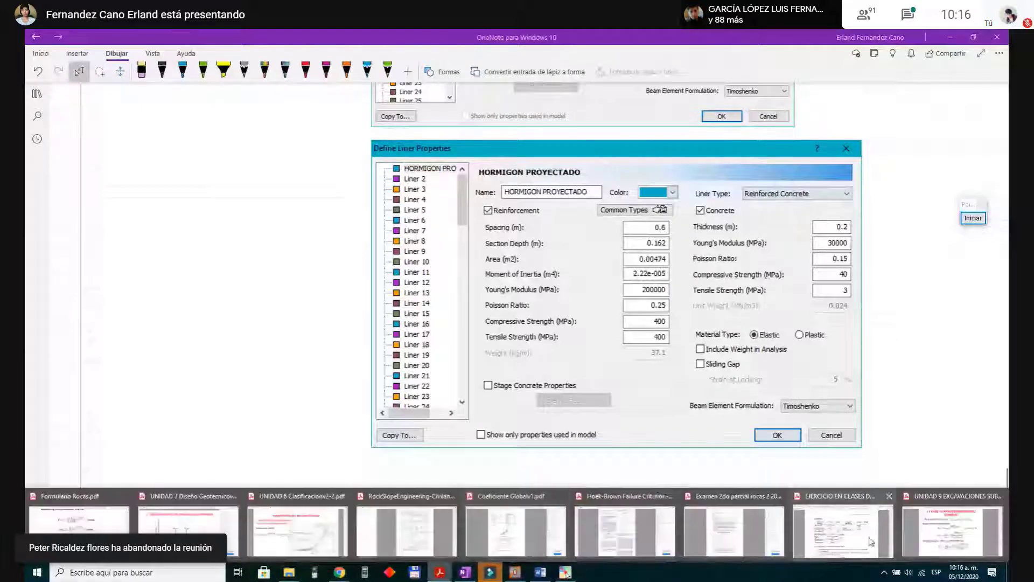
{"action": "left_click", "coordinate": [835, 520]}
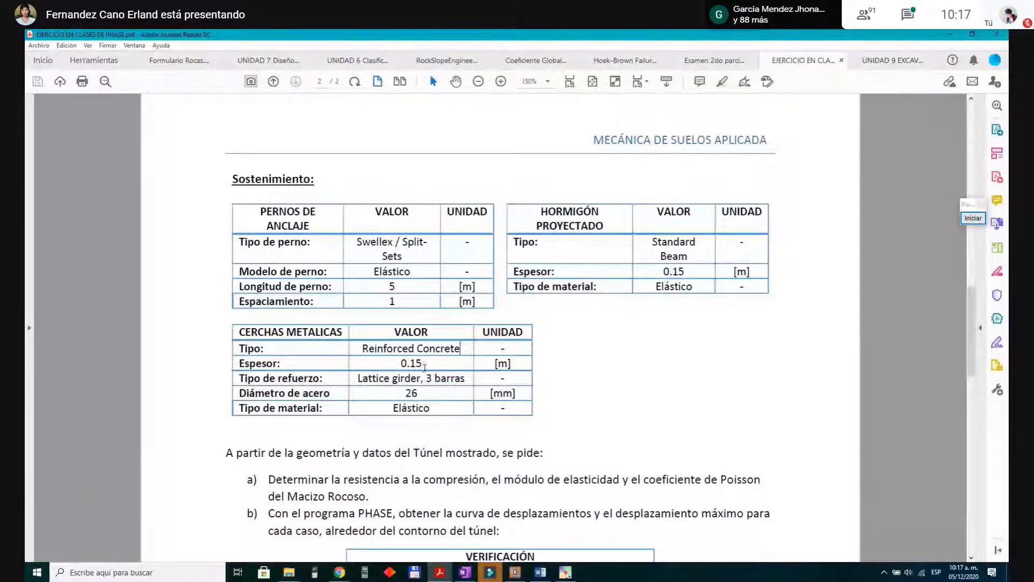
{"action": "left_click", "coordinate": [465, 572]}
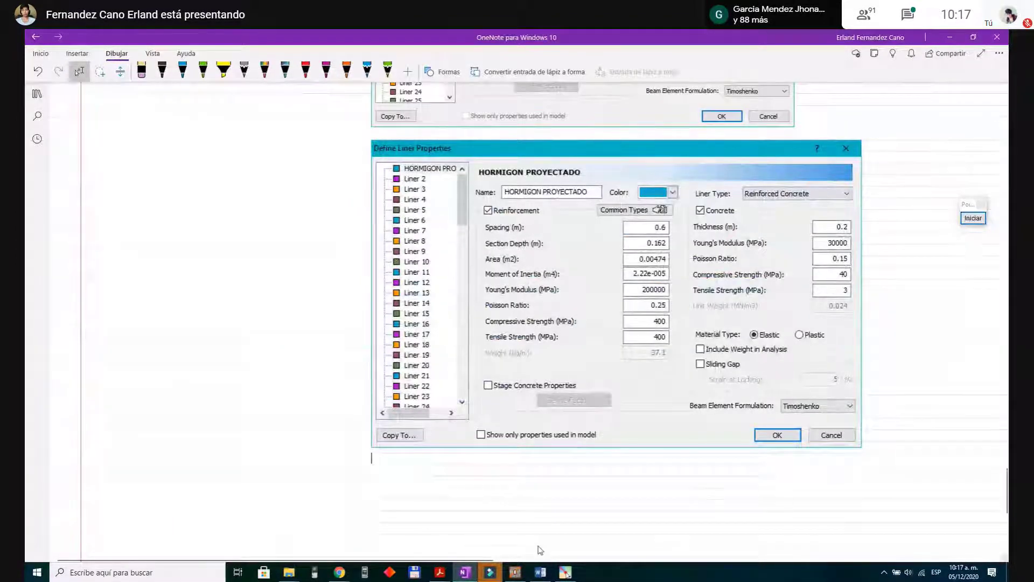
Step: Return to Phase2 and set the liner type of HORMIGON PROYECTADO back to Standard Beam
{"action": "left_click", "coordinate": [514, 572]}
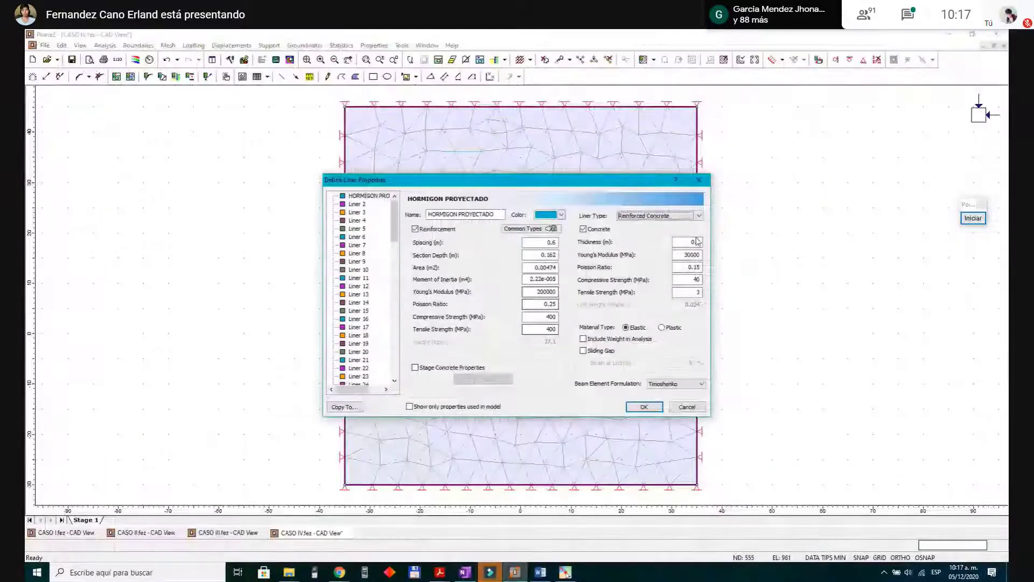
{"action": "left_click", "coordinate": [676, 219]}
{"action": "left_click", "coordinate": [633, 230]}
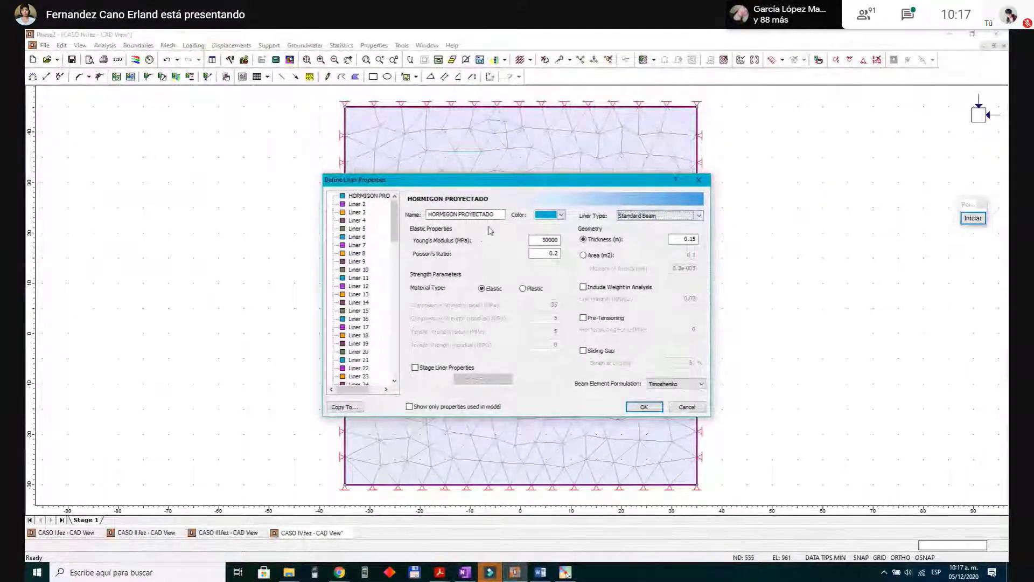
Step: Rename Liner 2 as "HORMIGON REFORZADO" and set its liner type to Reinforced Concrete
{"action": "left_click", "coordinate": [357, 205]}
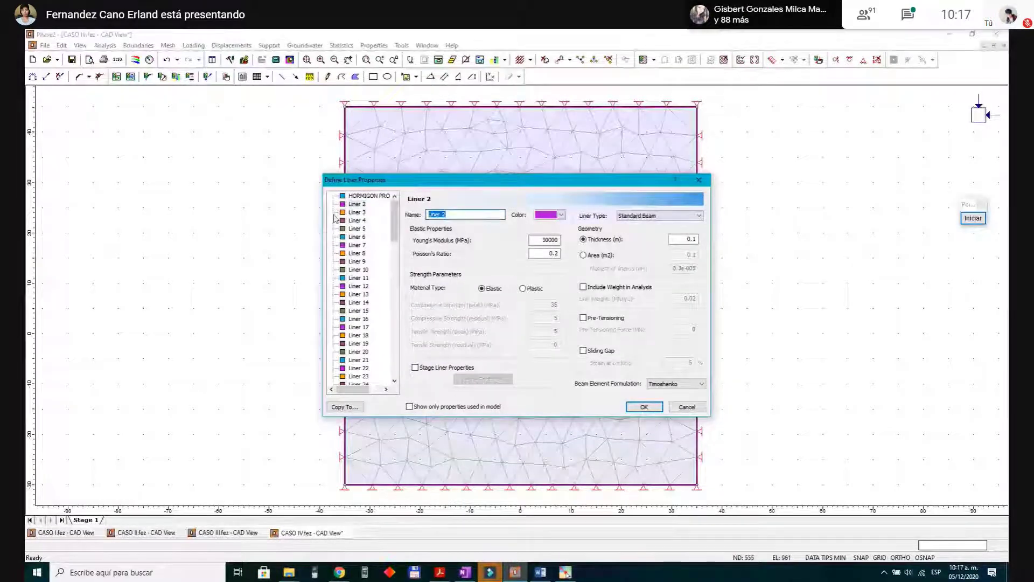
{"action": "type", "text": "HO"}
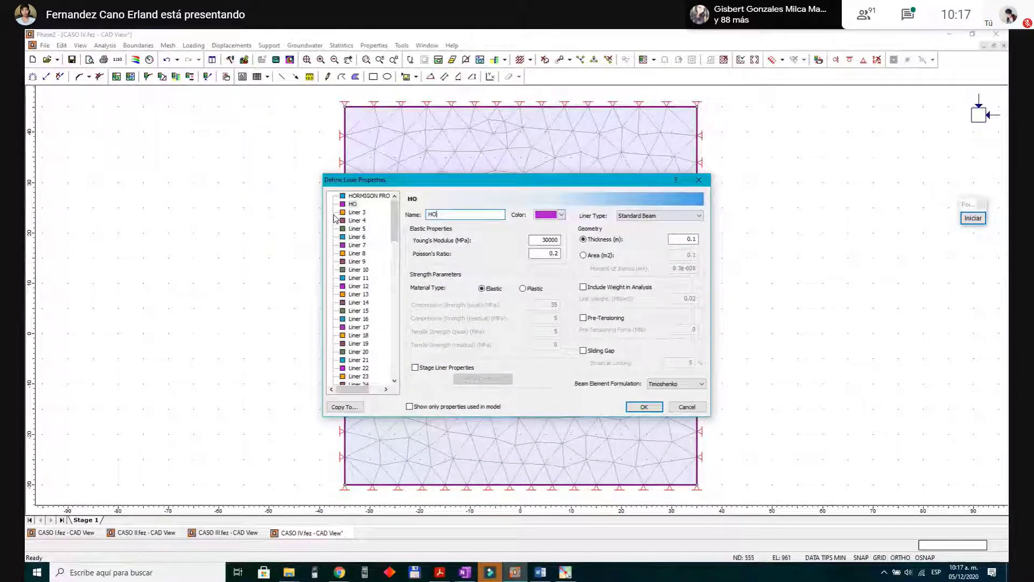
{"action": "type", "text": "RMIGON REFOR"}
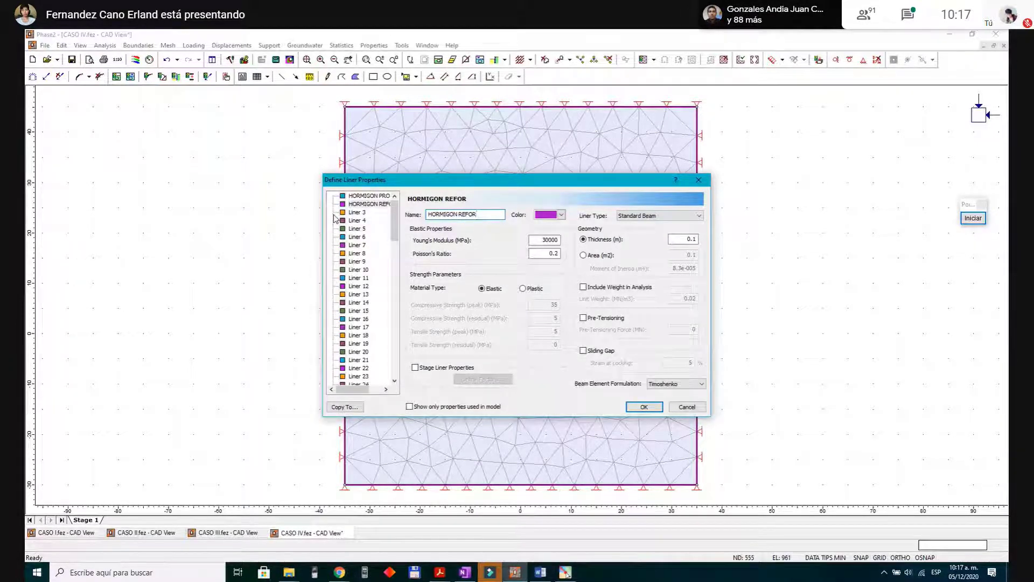
{"action": "type", "text": "ZADO"}
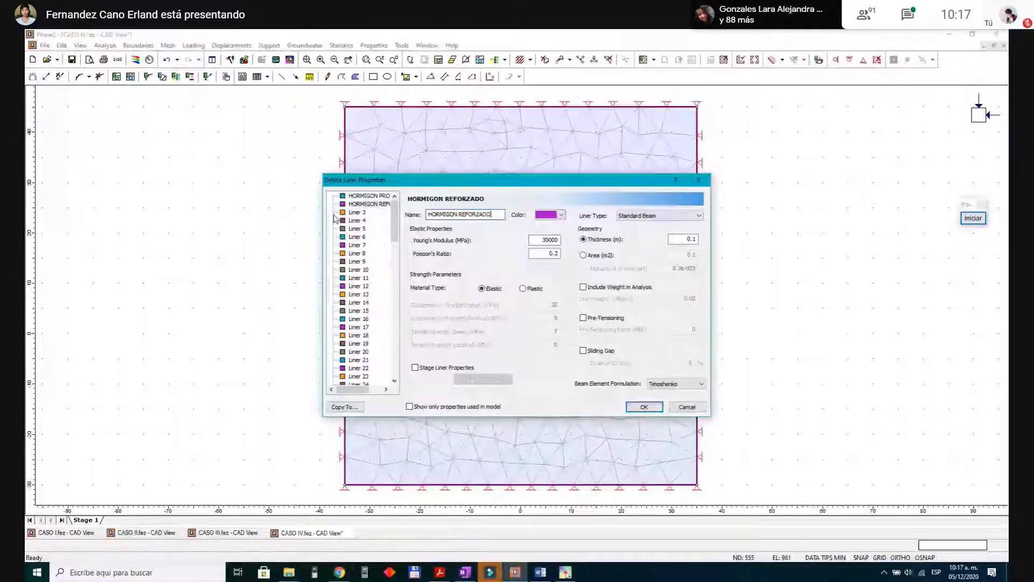
{"action": "left_click", "coordinate": [658, 215]}
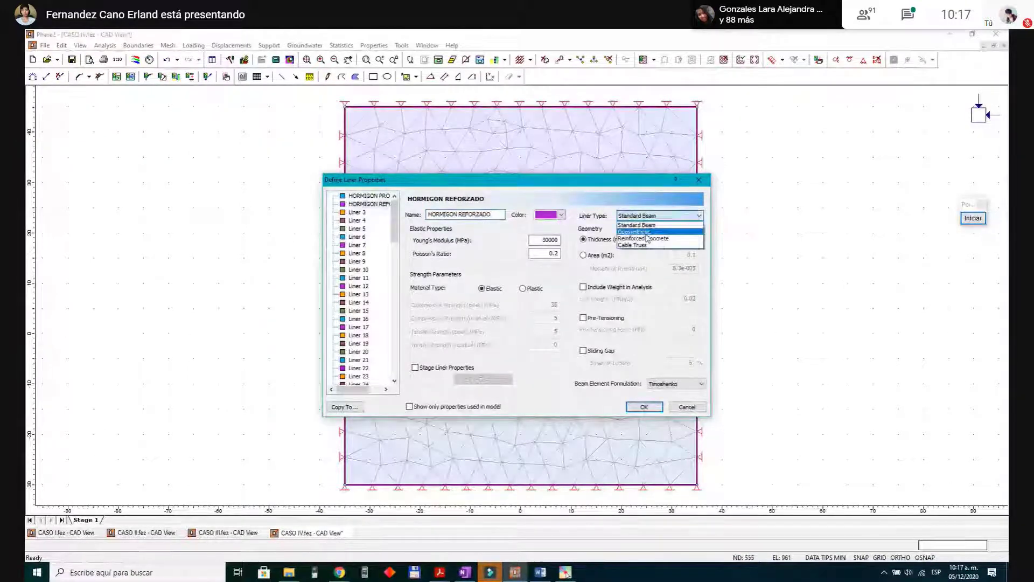
{"action": "left_click", "coordinate": [647, 238]}
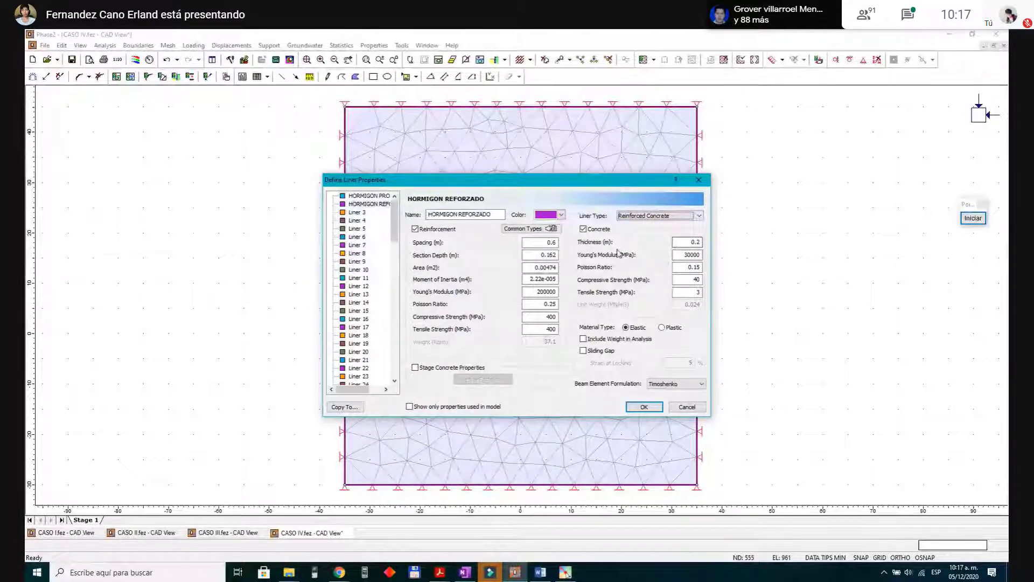
Step: Set the concrete thickness of the HORMIGON REFORZADO liner to 0.15 m
{"action": "left_click", "coordinate": [369, 195]}
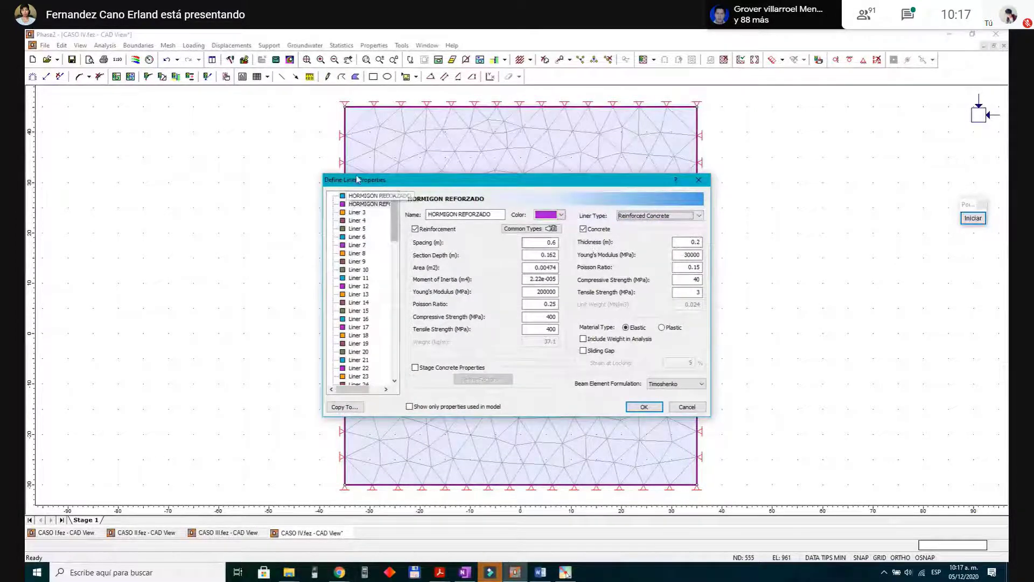
{"action": "left_click", "coordinate": [401, 204]}
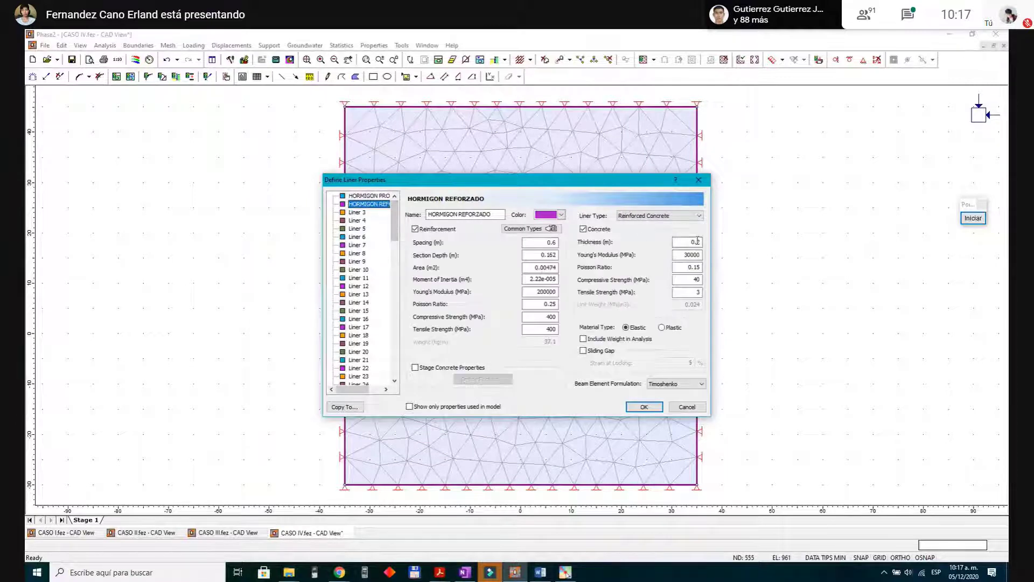
{"action": "left_click", "coordinate": [700, 242]}
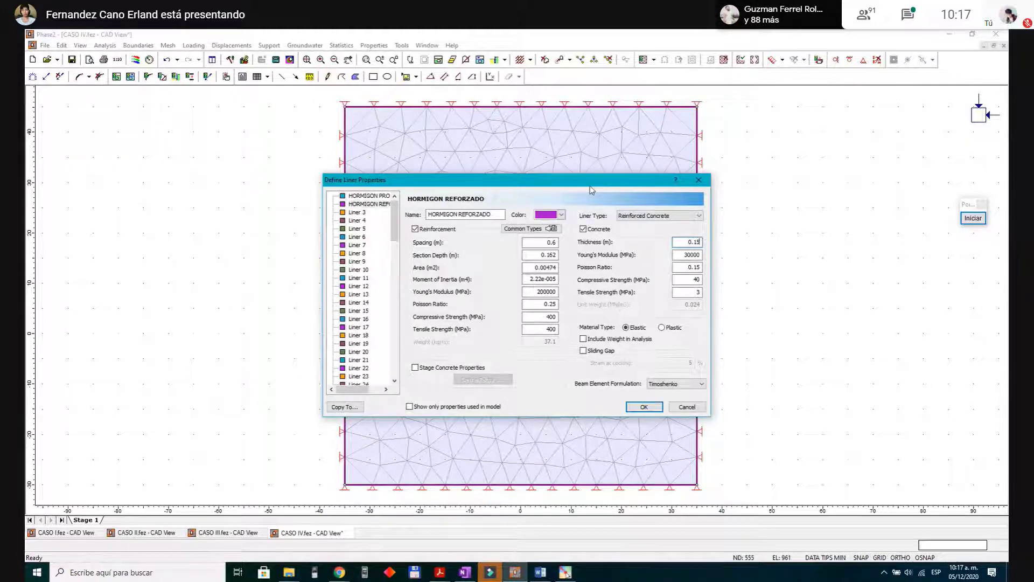
Step: Replace the HORMIGON PROYECTADO reinforced concrete capture in OneNote with a capture of the HORMIGON REFORZADO liner properties
{"action": "left_click", "coordinate": [464, 572]}
{"action": "left_click", "coordinate": [539, 323]}
{"action": "key", "text": "Delete"}
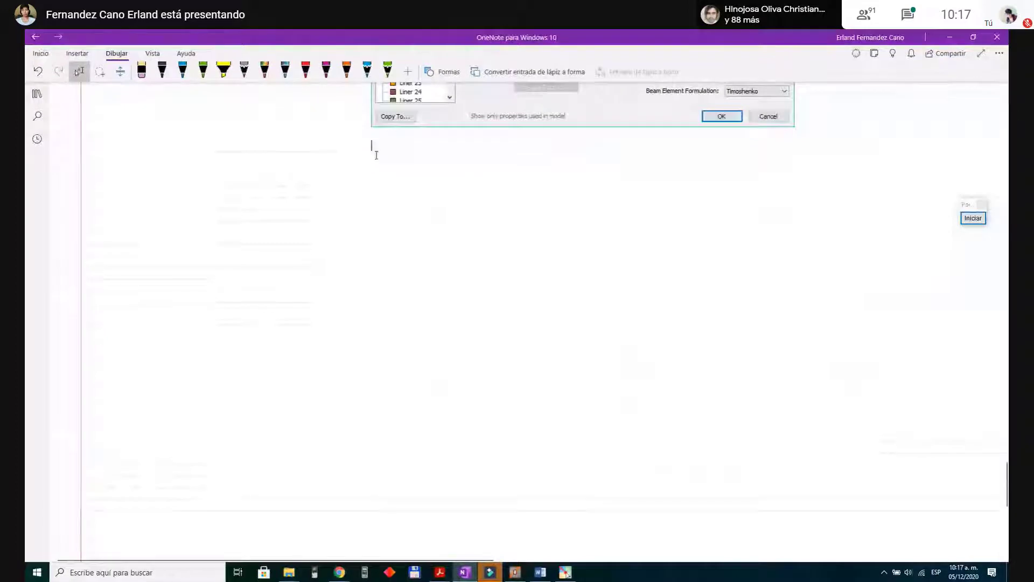
{"action": "key", "text": "ctrl+v"}
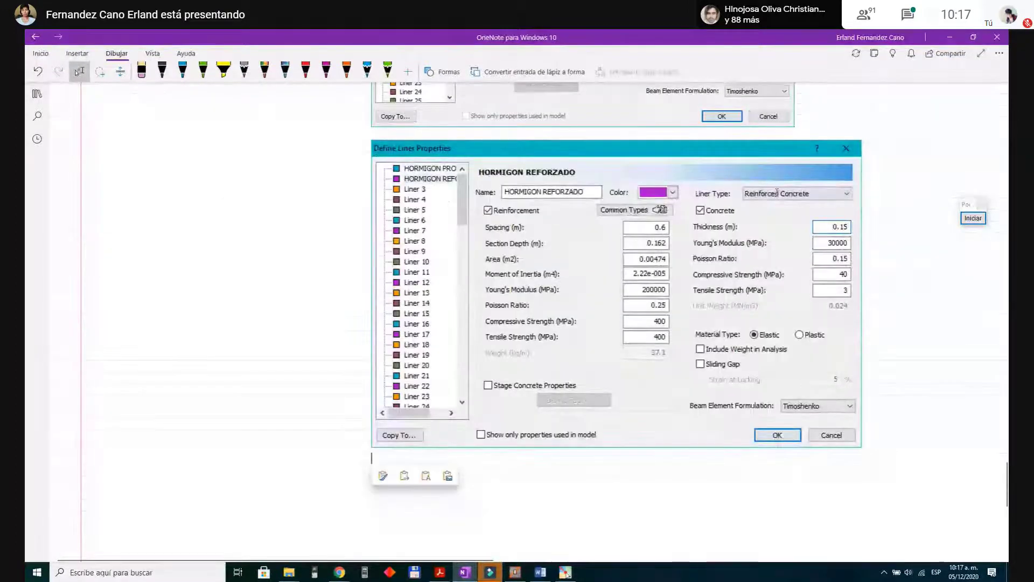
Step: Mark Liner Type, Thickness and its 0.15 value on the new capture in orange ink, and circle Common Types with an arrow leading to it
{"action": "left_click", "coordinate": [844, 222]}
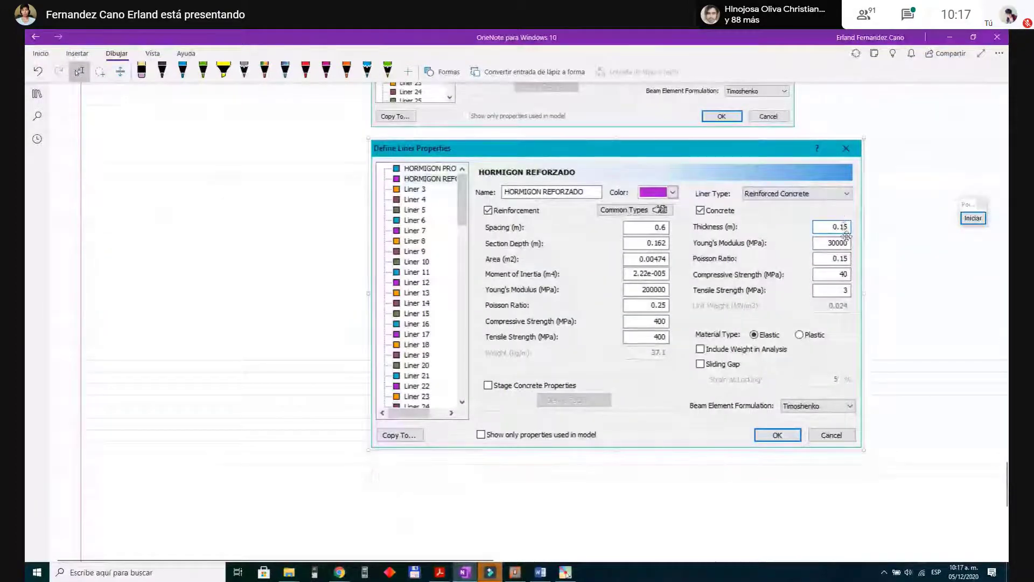
{"action": "left_click", "coordinate": [349, 72]}
{"action": "left_click_drag", "start_coordinate": [695, 186], "coordinate": [731, 200]}
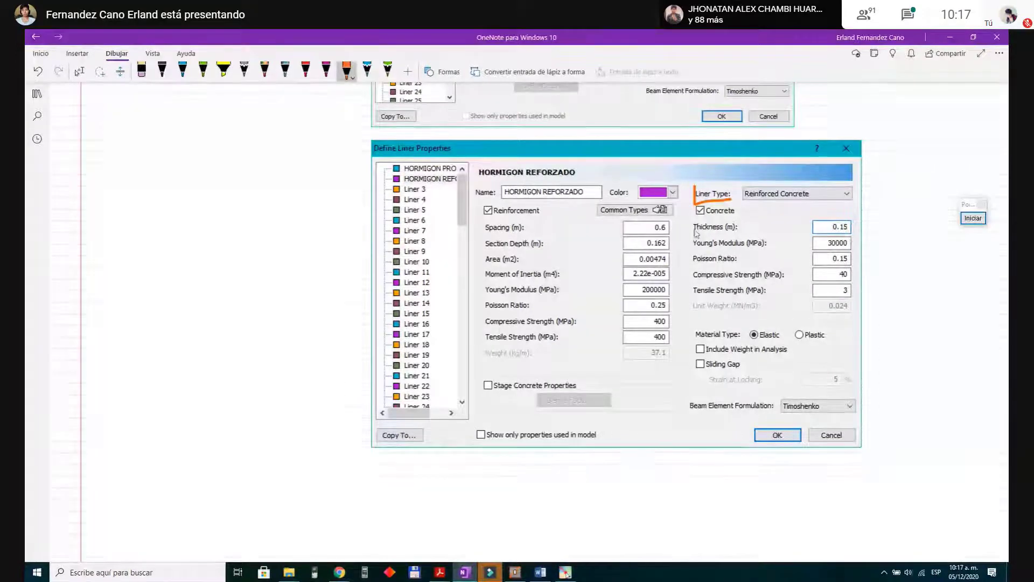
{"action": "mouse_move", "coordinate": [692, 218]}
{"action": "left_mouse_down"}
{"action": "mouse_move", "coordinate": [692, 235]}
{"action": "mouse_move", "coordinate": [798, 229]}
{"action": "left_mouse_up"}
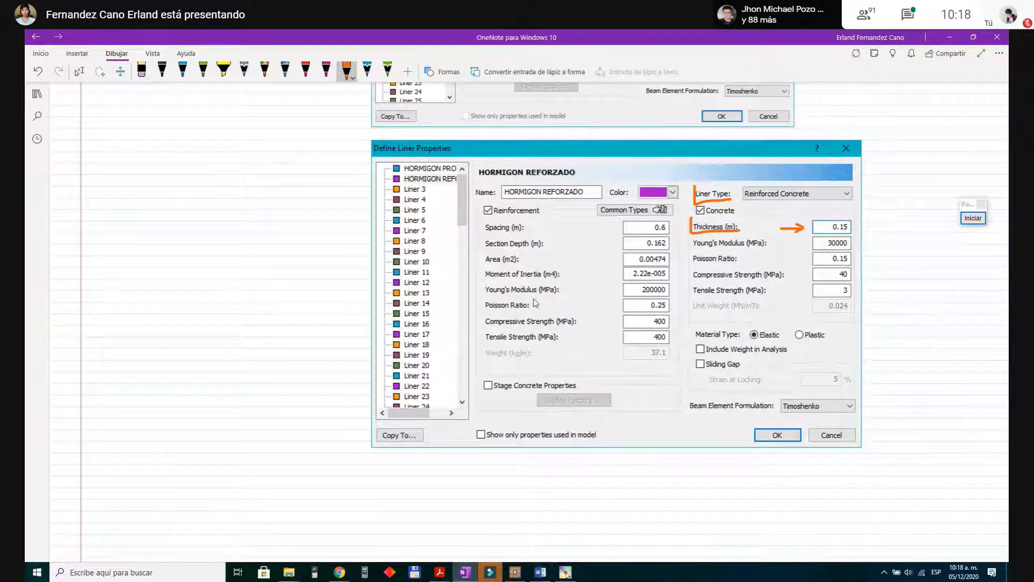
{"action": "left_click_drag", "start_coordinate": [550, 209], "coordinate": [579, 207]}
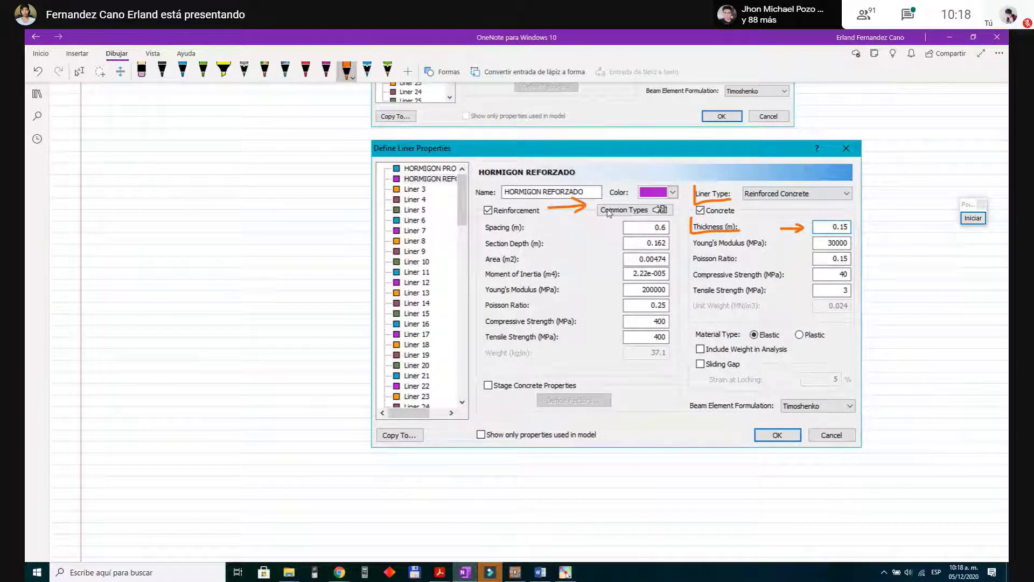
{"action": "mouse_move", "coordinate": [595, 204]}
{"action": "left_mouse_down"}
{"action": "mouse_move", "coordinate": [611, 225]}
{"action": "mouse_move", "coordinate": [673, 213]}
{"action": "mouse_move", "coordinate": [603, 203]}
{"action": "left_mouse_up"}
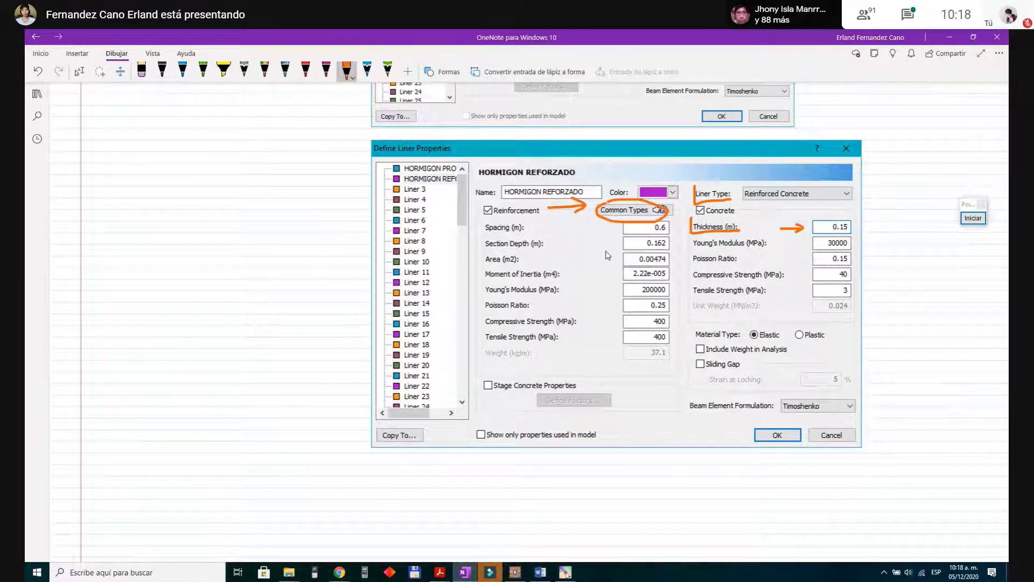
Step: Check the reinforcement type and steel diameter specified for CERCHAS METALICAS in the exercise PDF
{"action": "left_click", "coordinate": [540, 572]}
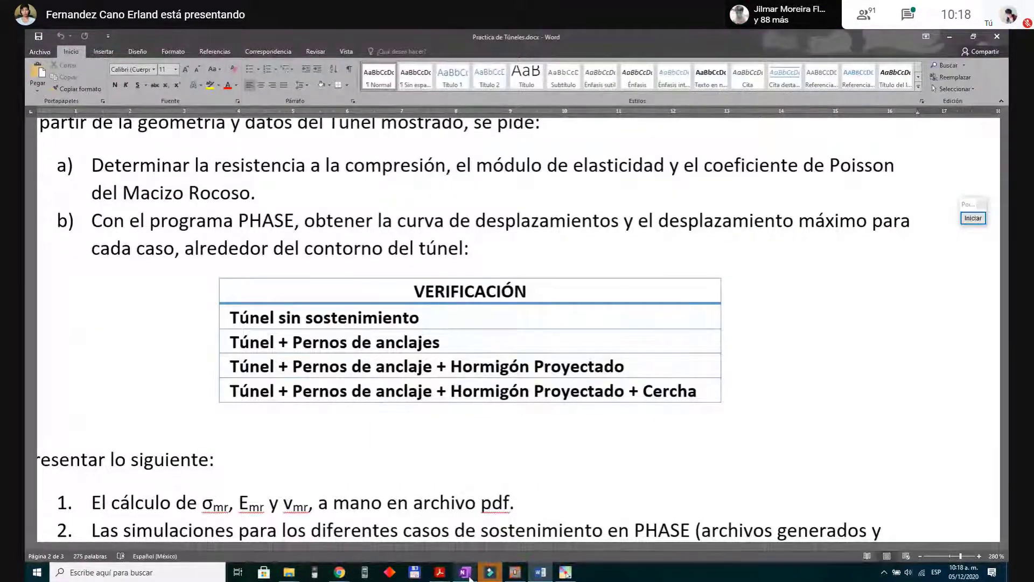
{"action": "mouse_move", "coordinate": [440, 572]}
{"action": "left_click", "coordinate": [829, 522]}
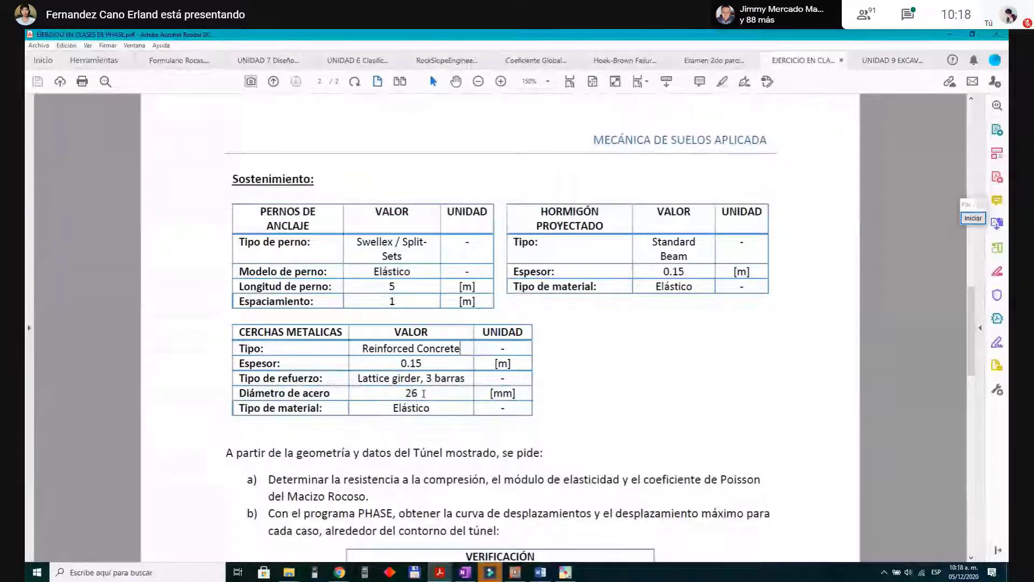
Step: Return to Phase2, open the common reinforcement types for HORMIGON REFORZADO and browse the S, HP and W I-beam sections
{"action": "left_click", "coordinate": [505, 575]}
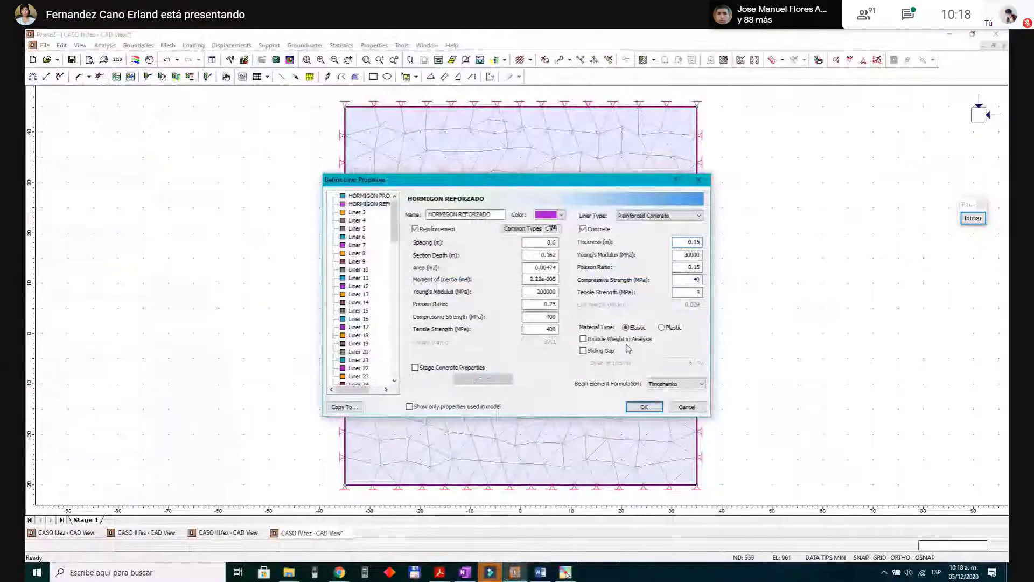
{"action": "left_click", "coordinate": [524, 229]}
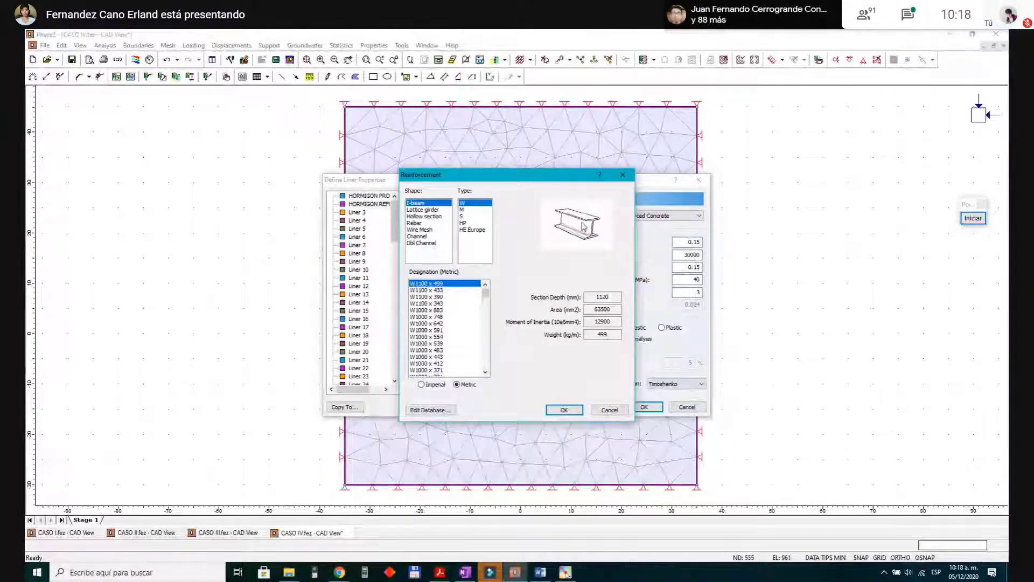
{"action": "left_click", "coordinate": [473, 216]}
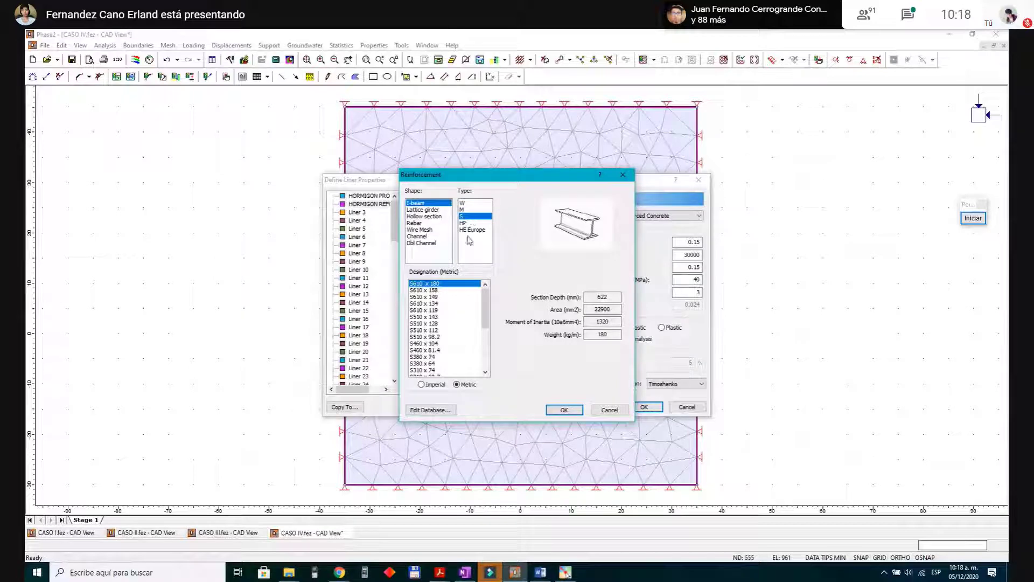
{"action": "left_click", "coordinate": [471, 229]}
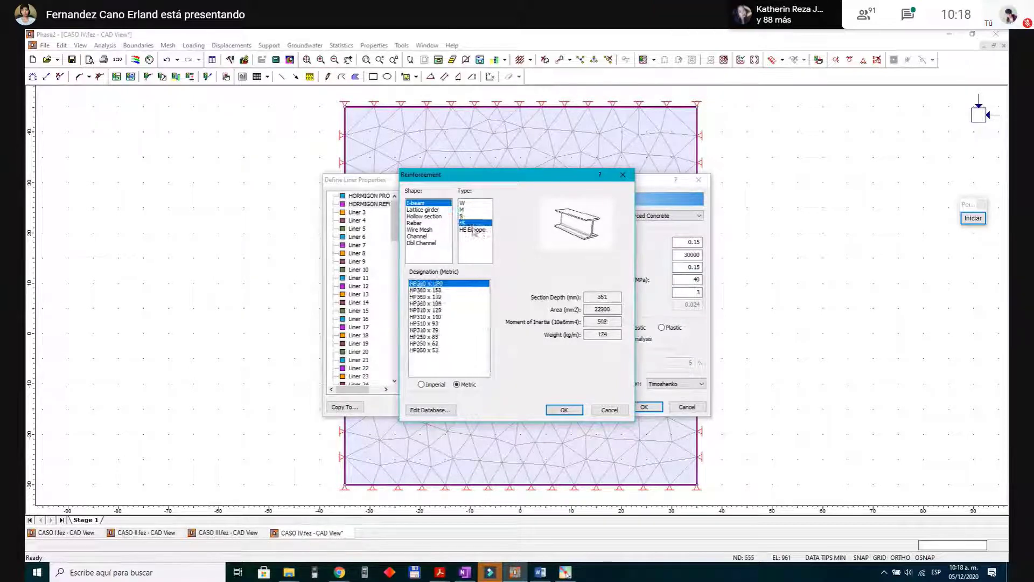
{"action": "left_click", "coordinate": [466, 203]}
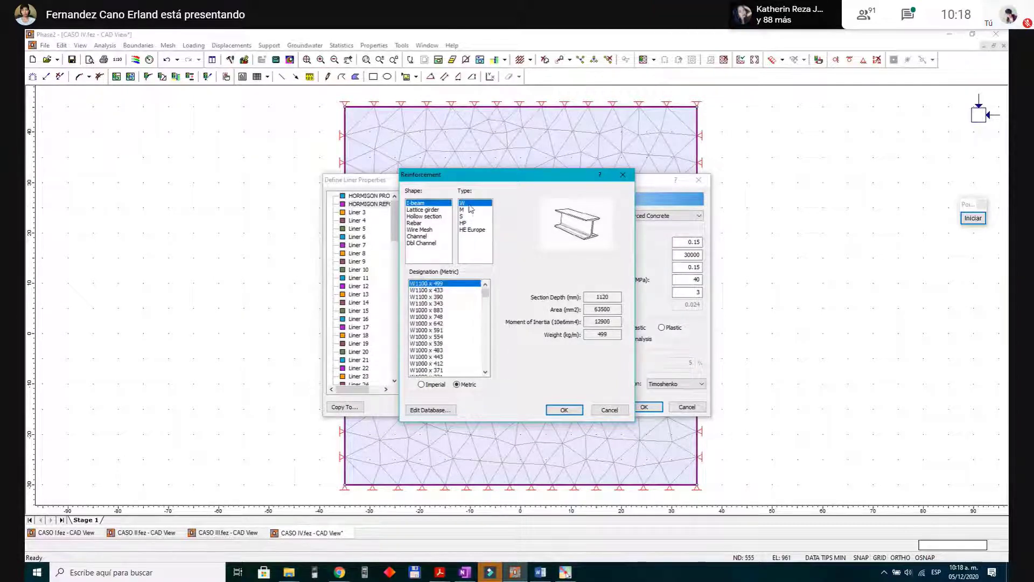
Step: Set the reinforcement shape to Lattice girder and compare its 3-Bar and 4-Bar types, leaving 4-Bar selected
{"action": "left_click", "coordinate": [422, 209]}
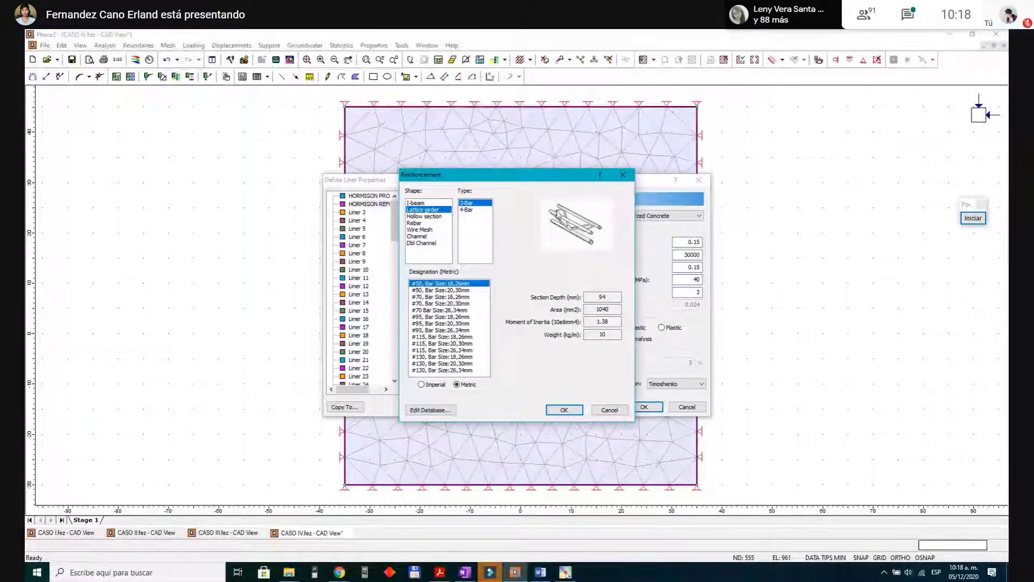
{"action": "left_click", "coordinate": [471, 210]}
{"action": "key", "text": "Up"}
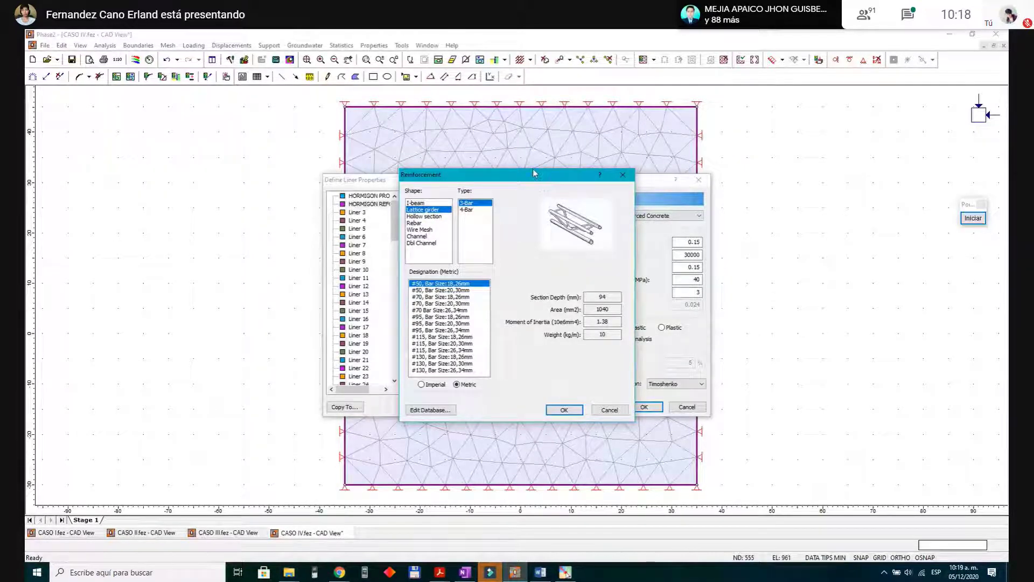
{"action": "key", "text": "Down"}
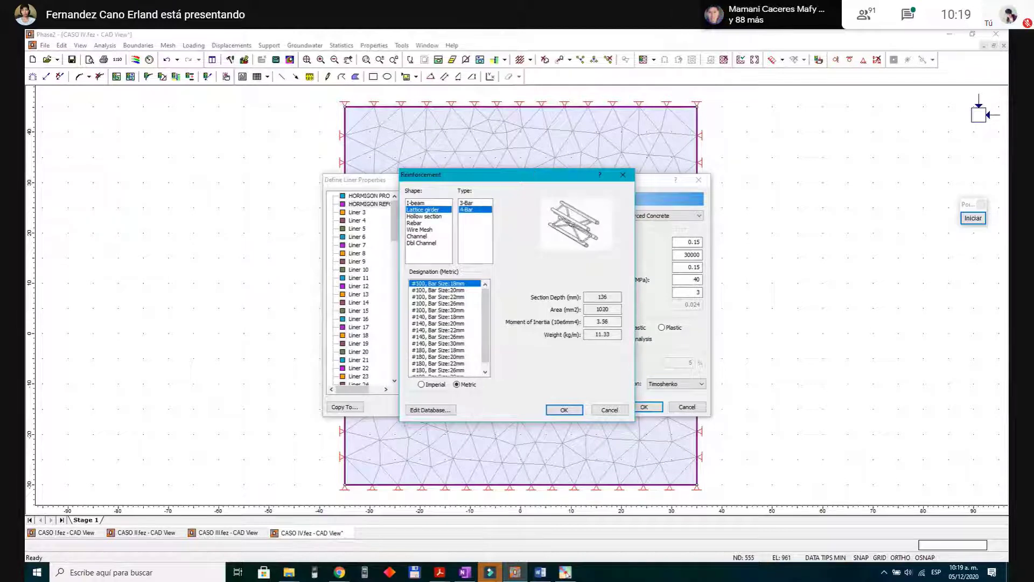
Step: Capture the Reinforcement dialog with the 4-Bar lattice girder and paste it below the HORMIGON REFORZADO capture in OneNote, replacing the repeated liner capture
{"action": "left_click", "coordinate": [473, 573]}
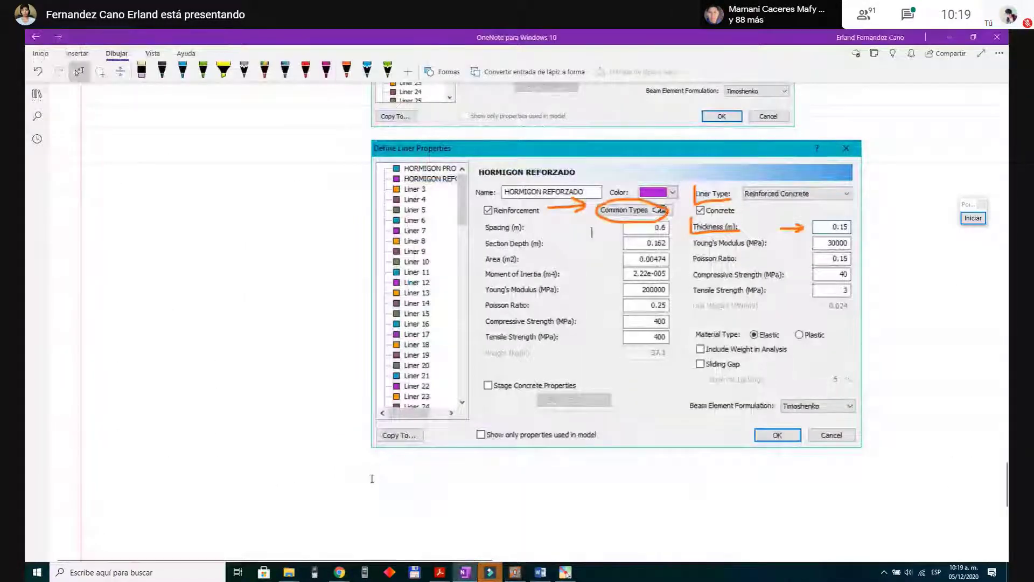
{"action": "scroll", "coordinate": [377, 472], "scroll_direction": "up", "scroll_amount": 5}
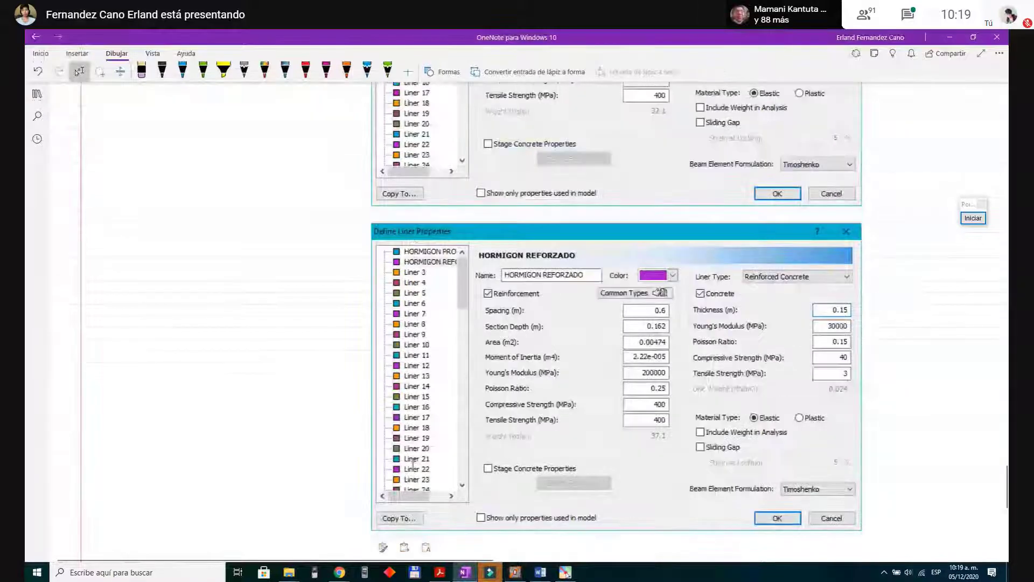
{"action": "left_click", "coordinate": [525, 575]}
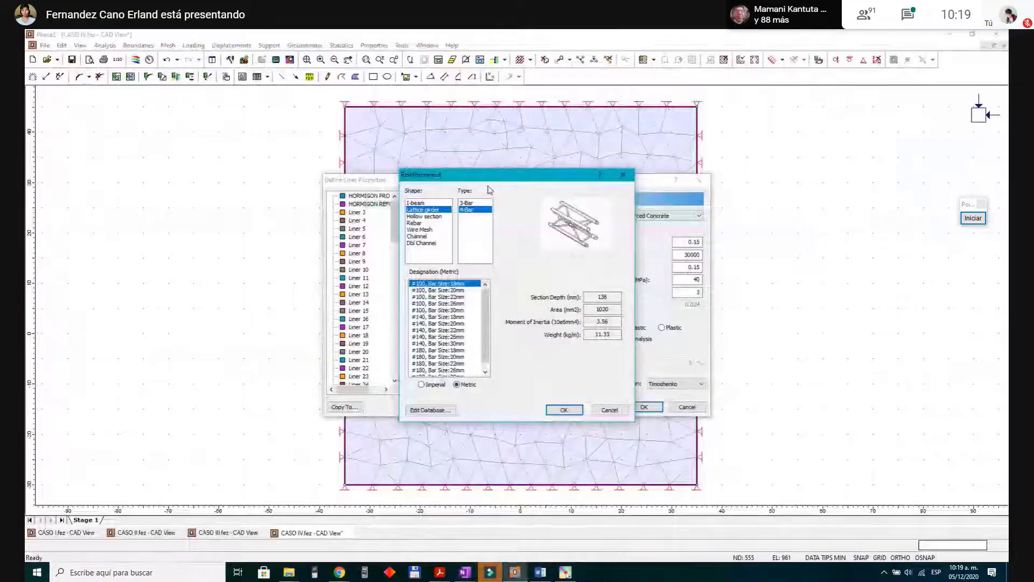
{"action": "left_click_drag", "start_coordinate": [489, 182], "coordinate": [560, 247]}
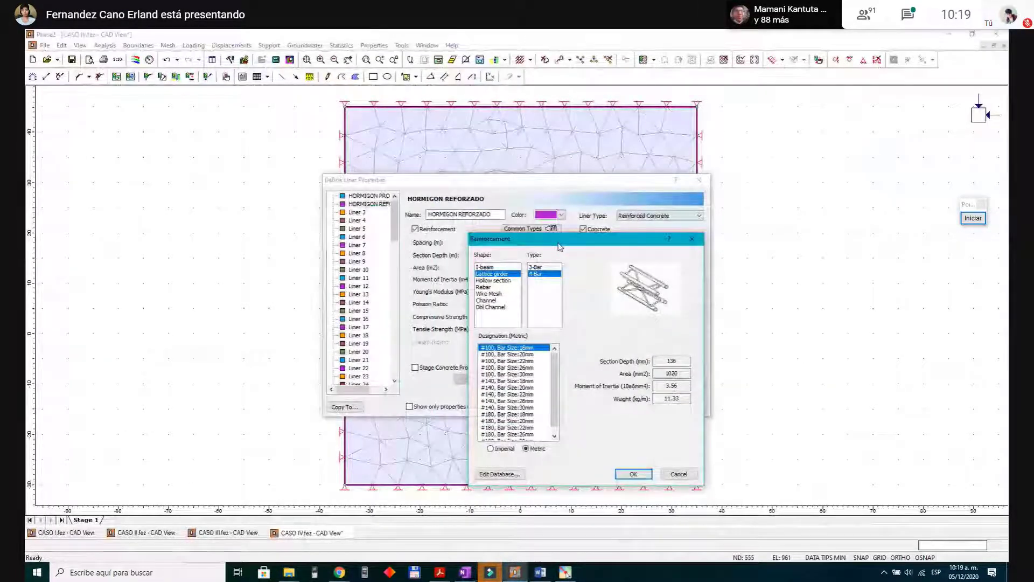
{"action": "key", "text": "alt+Tab"}
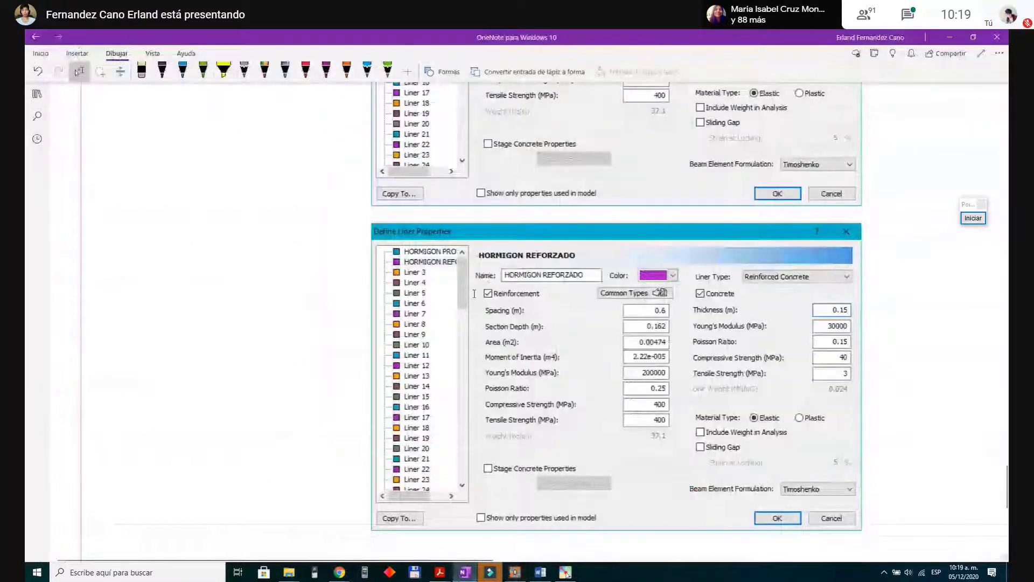
{"action": "left_click", "coordinate": [466, 228]}
{"action": "key", "text": "Delete"}
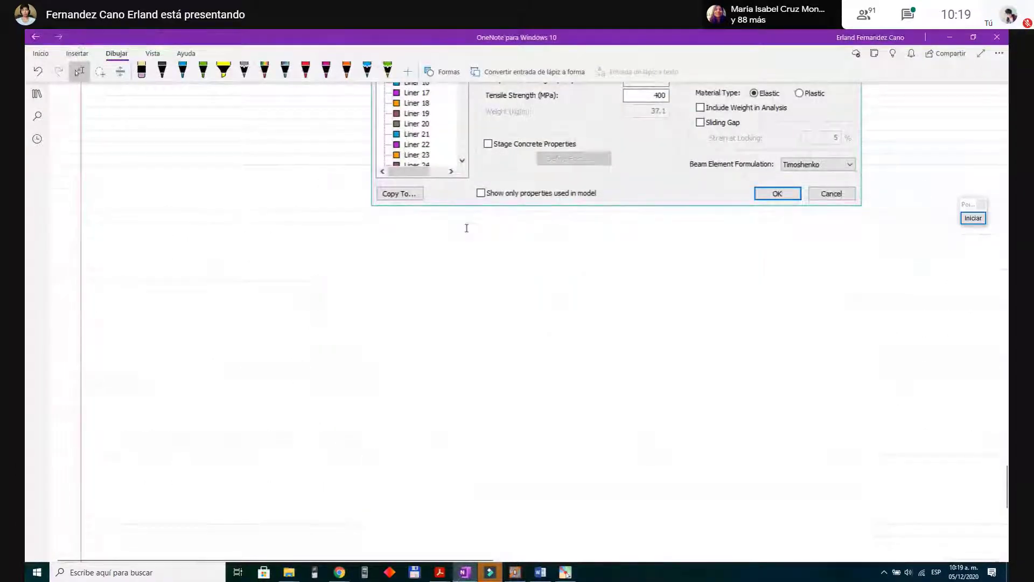
{"action": "key", "text": "ctrl+v"}
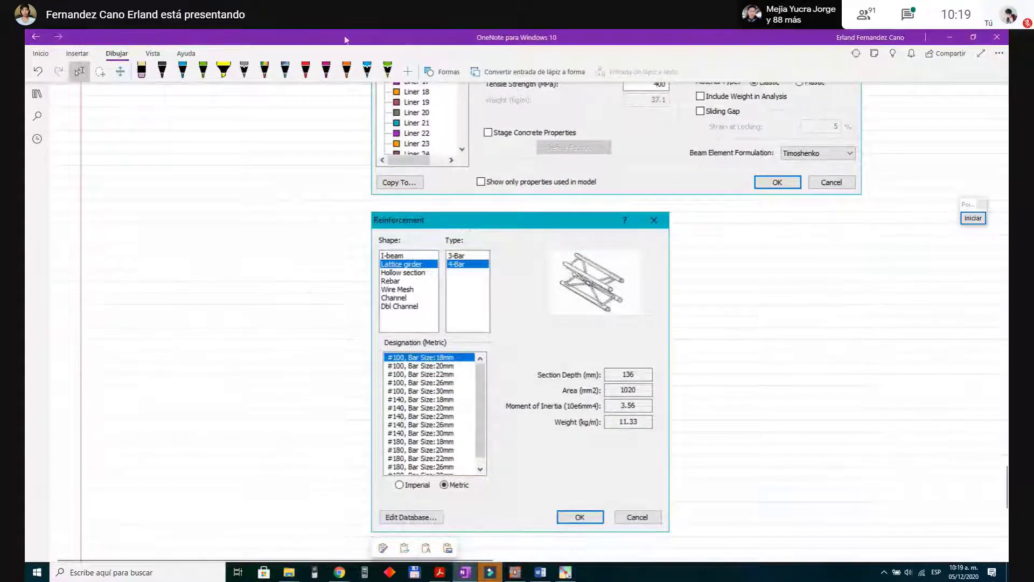
Step: Draw an orange arrow to Lattice girder on the capture and tick 3-Bar and the #140, Bar Size:26mm designation
{"action": "left_click", "coordinate": [346, 70]}
{"action": "mouse_move", "coordinate": [351, 268]}
{"action": "left_mouse_down"}
{"action": "mouse_move", "coordinate": [374, 265]}
{"action": "mouse_move", "coordinate": [365, 272]}
{"action": "left_mouse_up"}
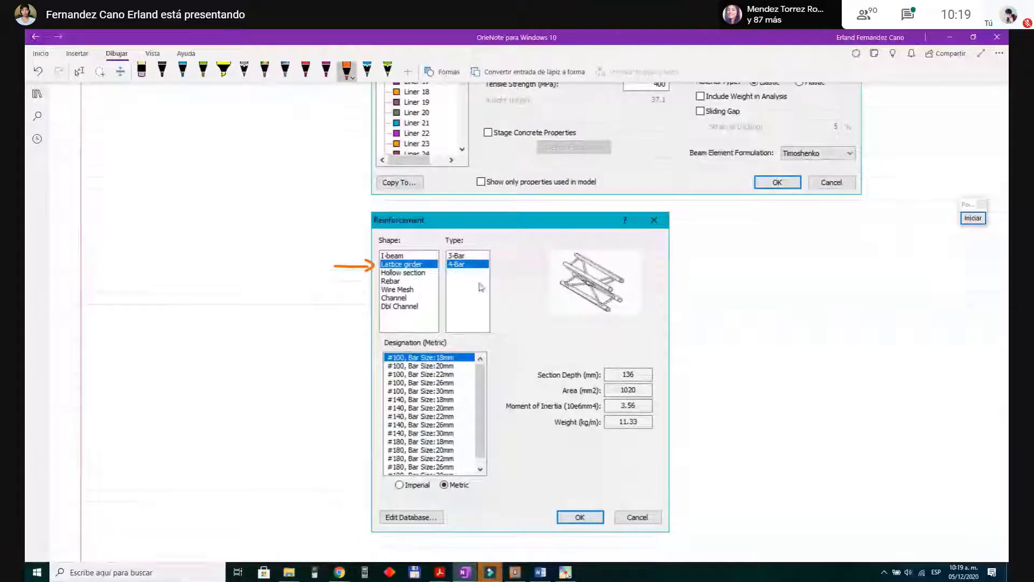
{"action": "left_click_drag", "start_coordinate": [464, 256], "coordinate": [497, 234]}
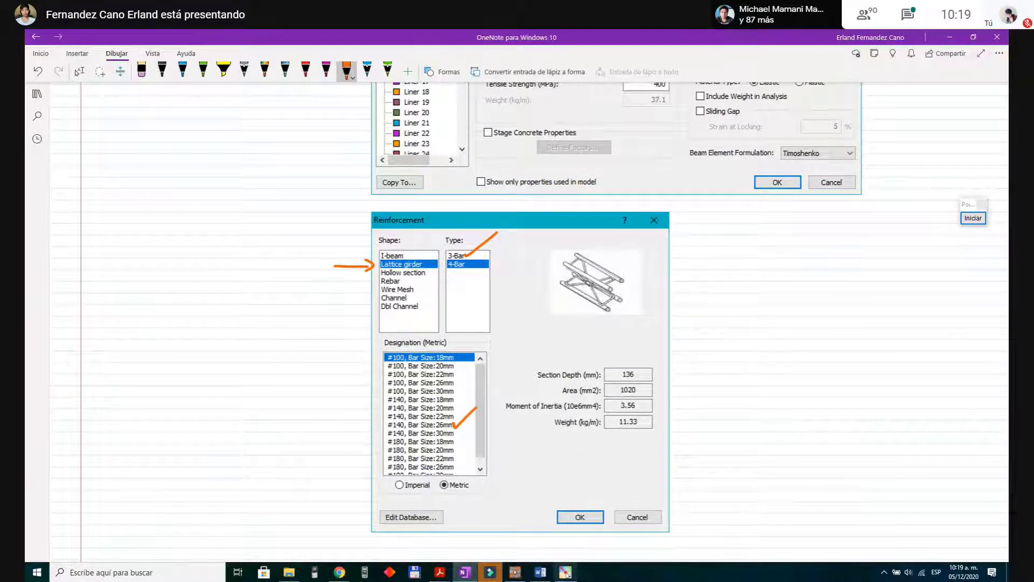
Step: Select the 3-Bar lattice girder type in Phase2 and replace the 4-Bar capture in OneNote with a capture of that setting
{"action": "left_click", "coordinate": [520, 573]}
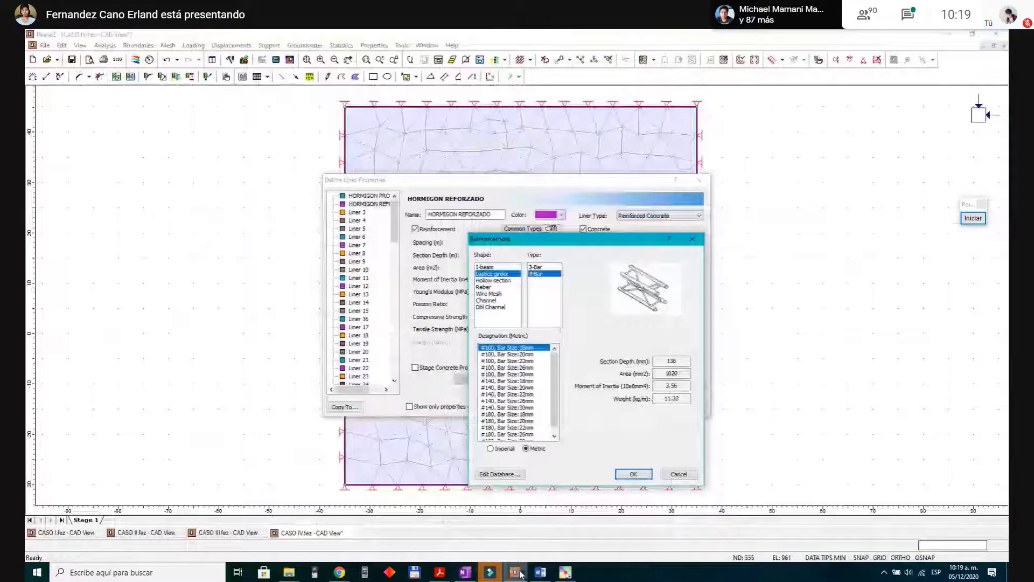
{"action": "left_click", "coordinate": [536, 266]}
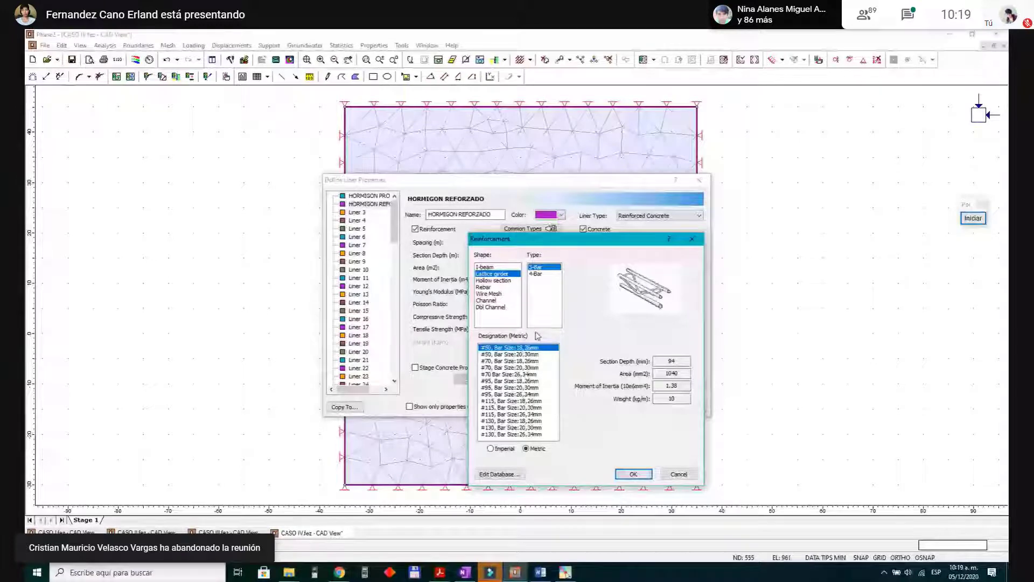
{"action": "left_click", "coordinate": [465, 572]}
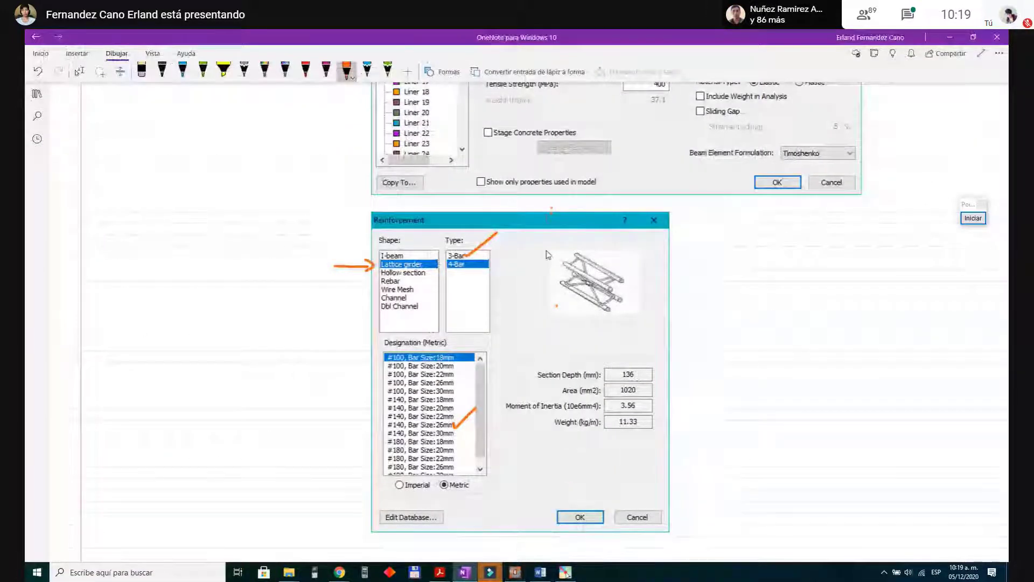
{"action": "left_click", "coordinate": [79, 71]}
{"action": "left_click", "coordinate": [533, 215]}
{"action": "key", "text": "Delete"}
{"action": "left_click", "coordinate": [370, 215]}
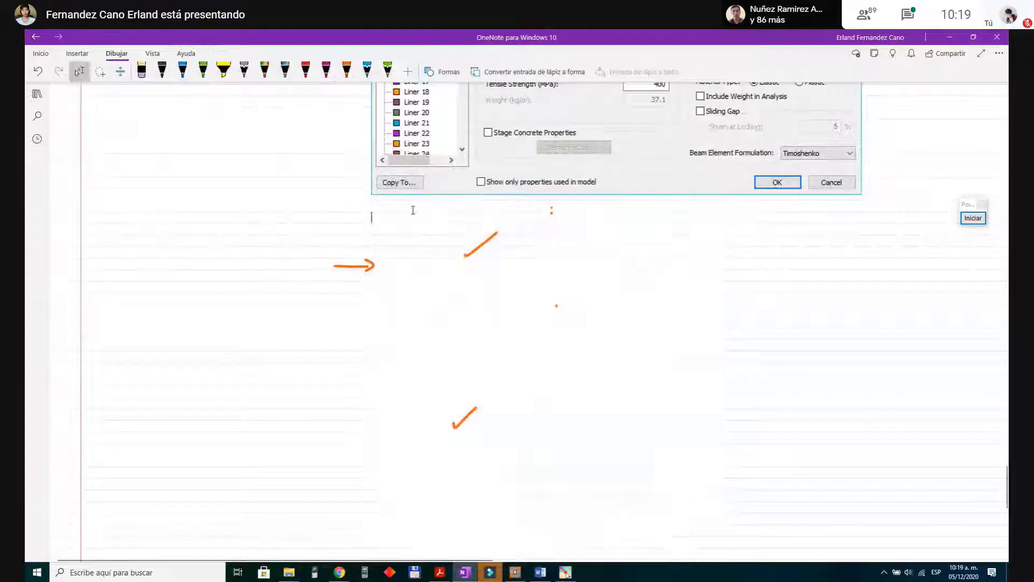
{"action": "key", "text": "ctrl+v"}
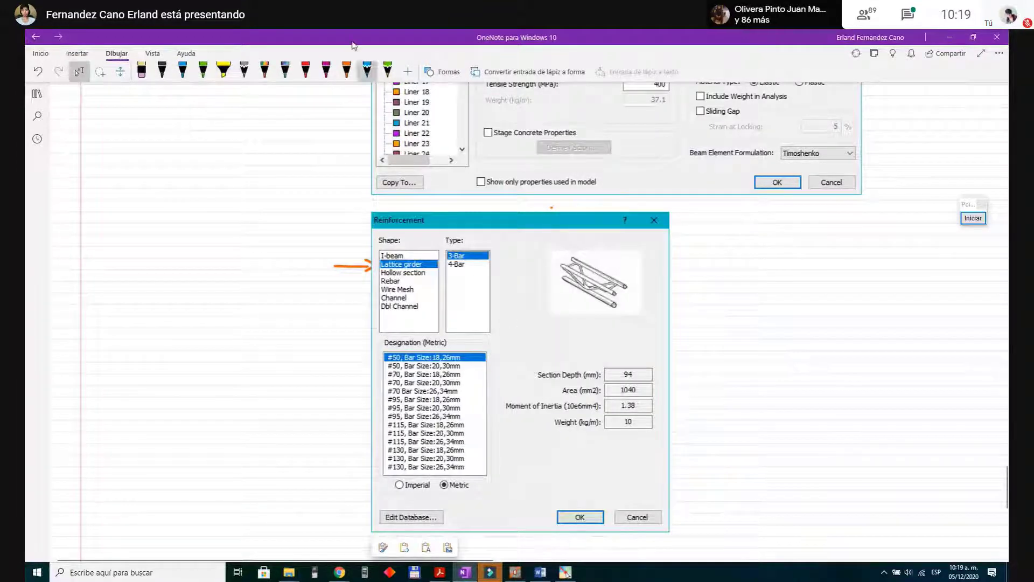
Step: Tick the #50, Bar Size:18,26mm designation in orange ink on the 3-Bar reinforcement capture
{"action": "left_click", "coordinate": [346, 69]}
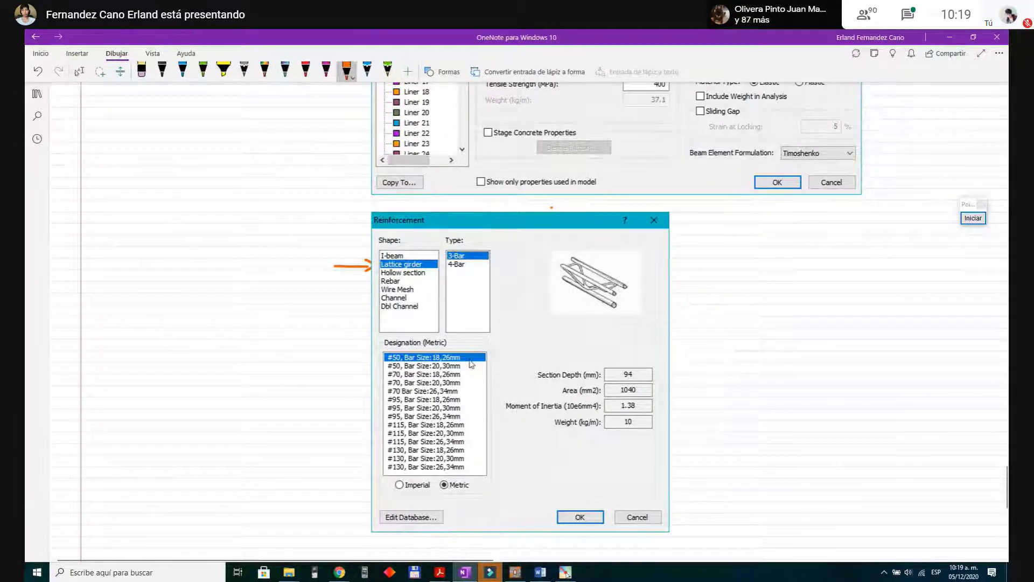
{"action": "mouse_move", "coordinate": [469, 358]}
{"action": "left_mouse_down"}
{"action": "mouse_move", "coordinate": [491, 341]}
{"action": "mouse_move", "coordinate": [473, 356]}
{"action": "left_mouse_up"}
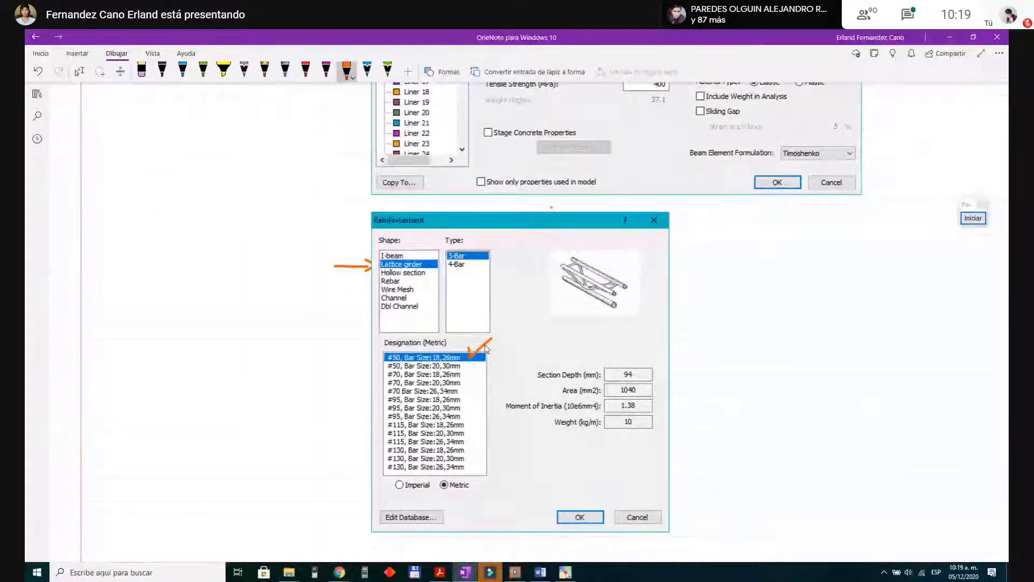